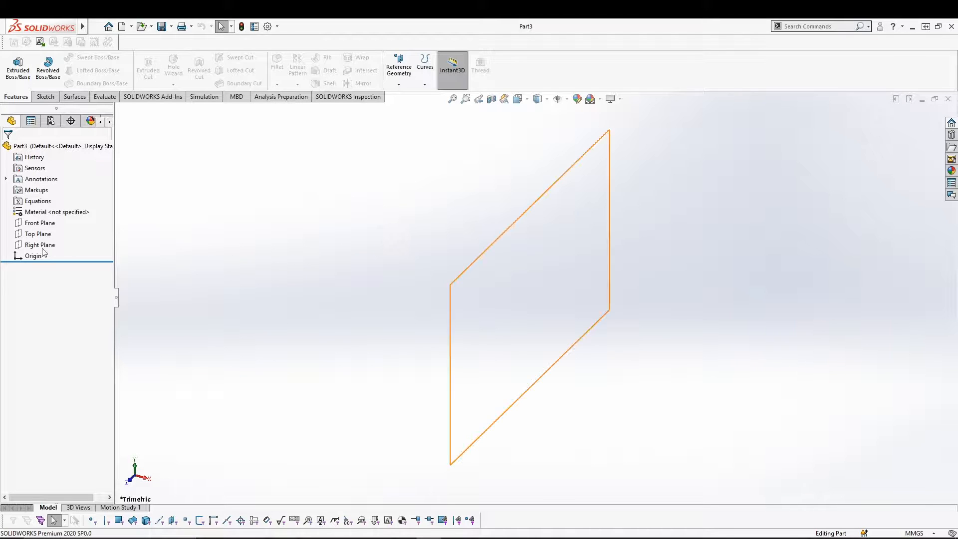
- Sketch a center rectangle about 115 by 82 mm on the Top Plane, beside the origin on the horizontal axis, and close the sketch
left_click(38, 234)
left_click(50, 222)
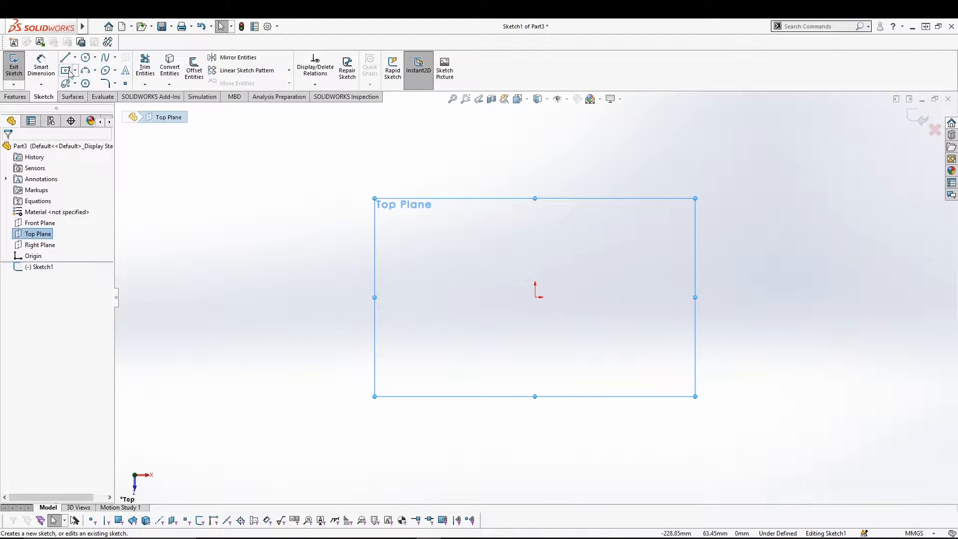
left_click(70, 73)
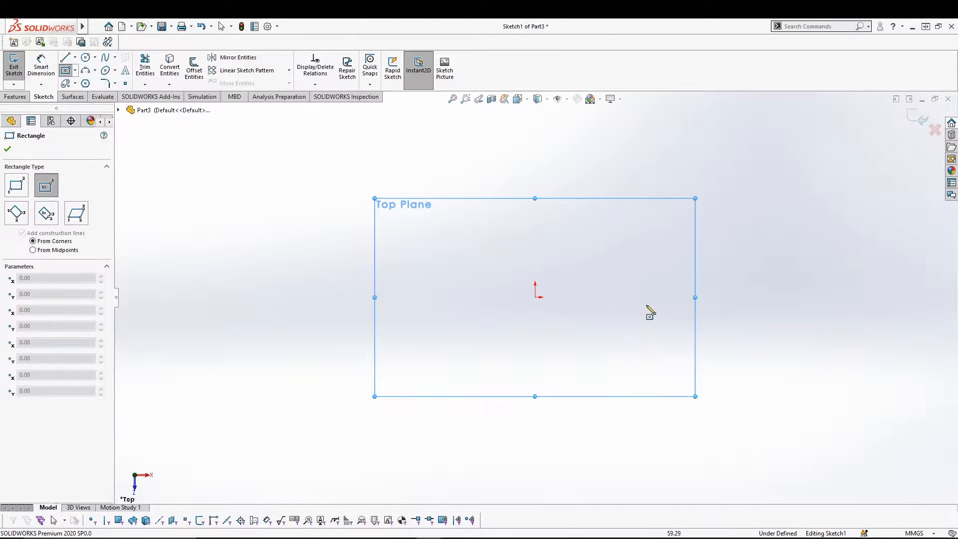
left_click(678, 298)
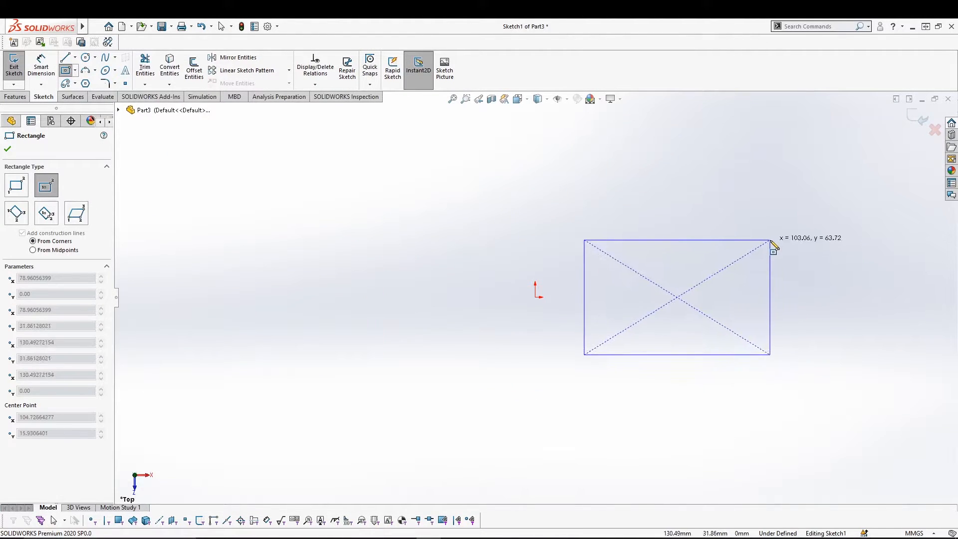
left_click(780, 223)
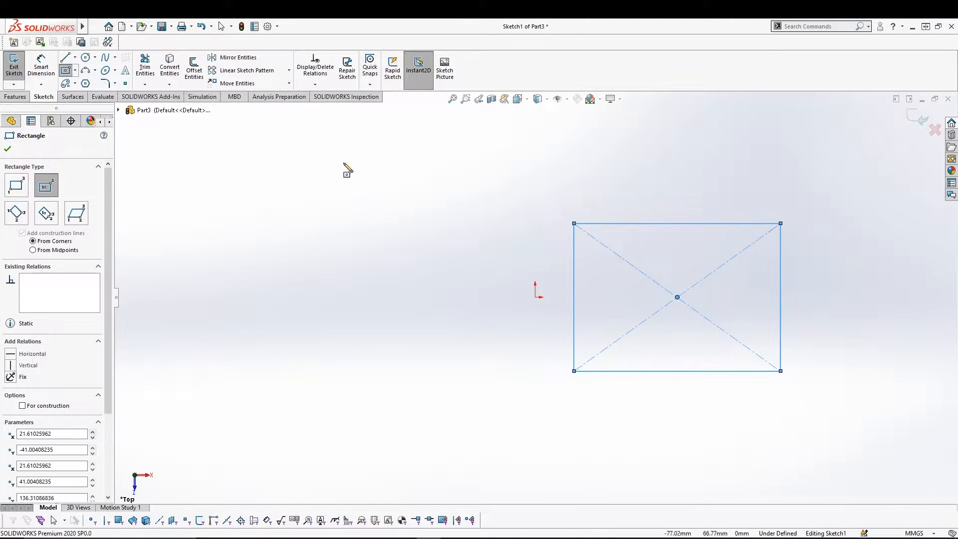
left_click(14, 62)
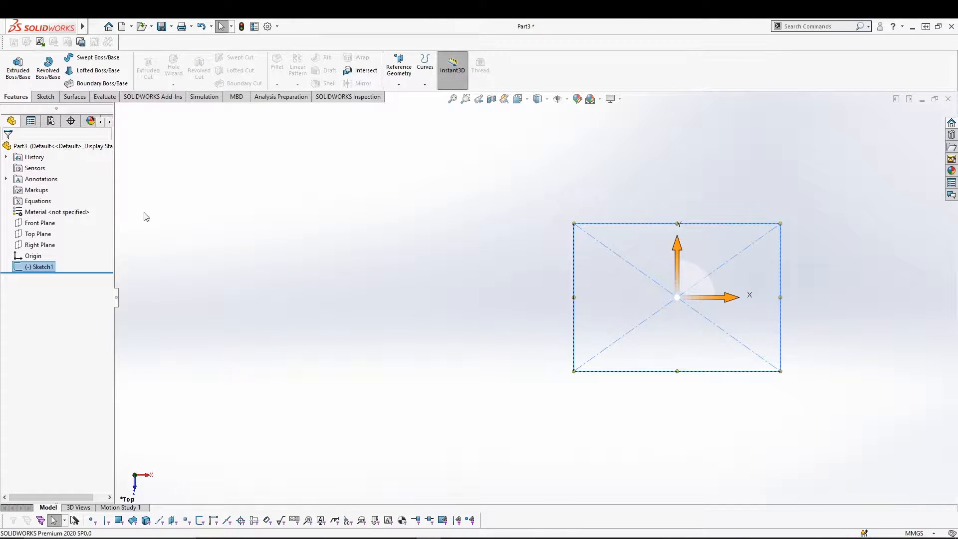
- Set up a blind Boss-Extrude of the rectangle with a depth of 30 mm
left_click(18, 67)
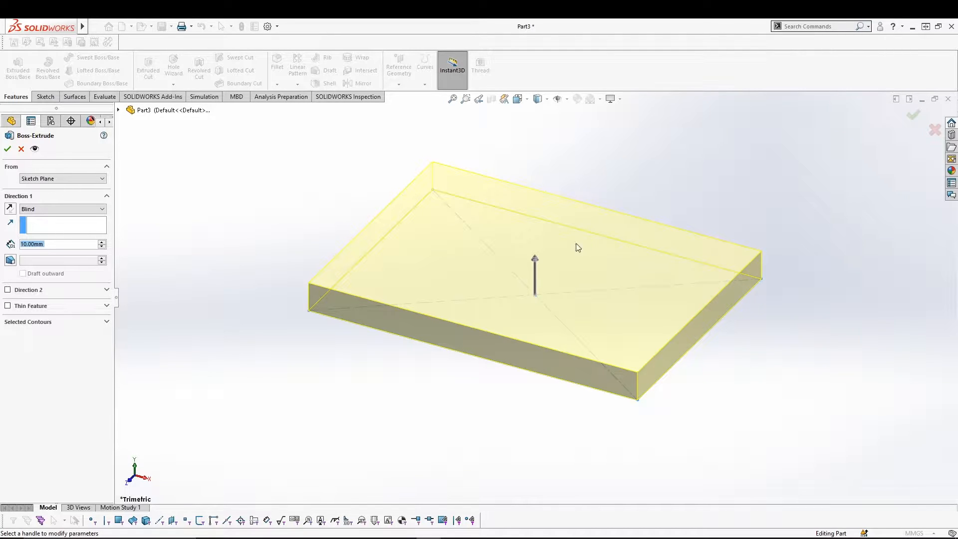
mouse_move(534, 258)
left_mouse_down()
mouse_move(536, 166)
mouse_move(534, 250)
left_mouse_up()
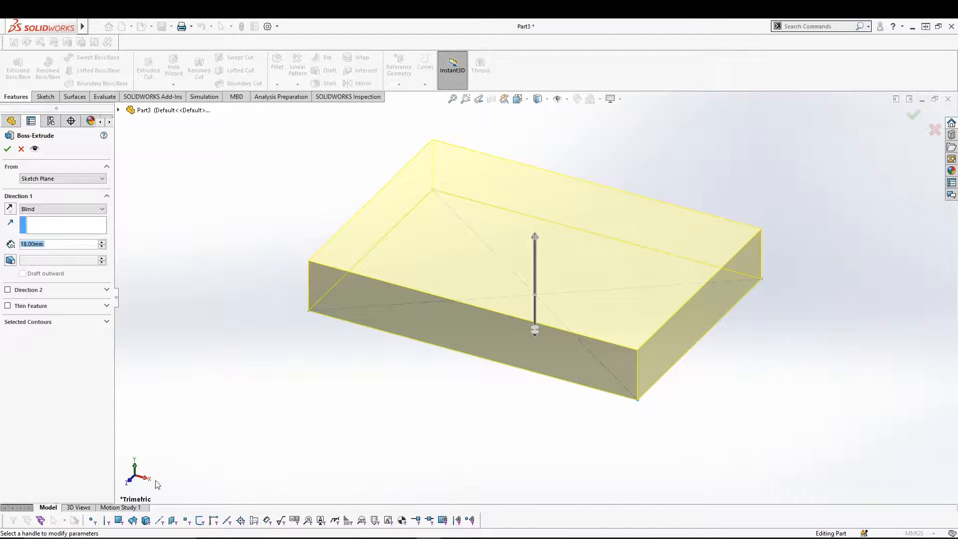
left_click(45, 243)
double_click(45, 244)
type("30")
key("Return")
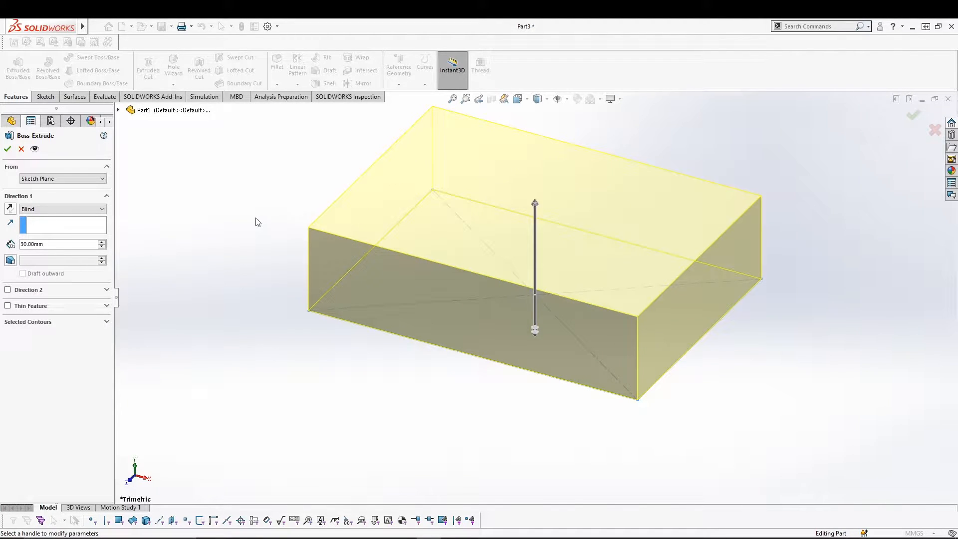
key("f")
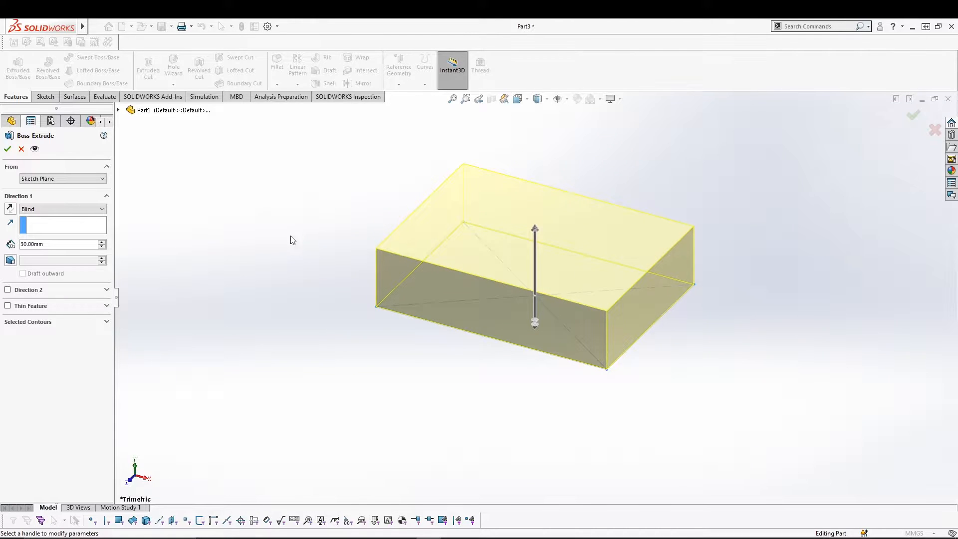
middle_click_drag(295, 222, 327, 240, "ctrl")
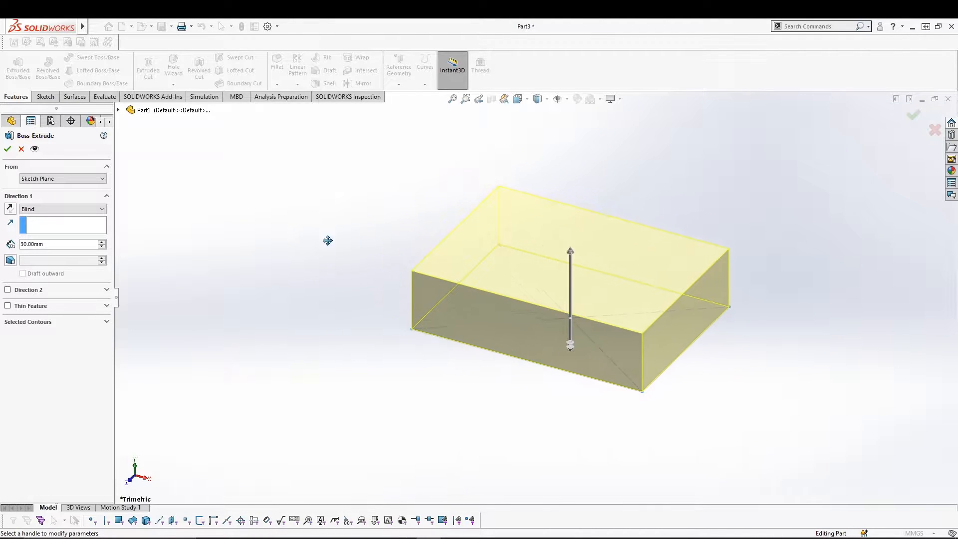
- Try the Mid Plane end condition on the extrusion, and return it to Blind
left_click(81, 210)
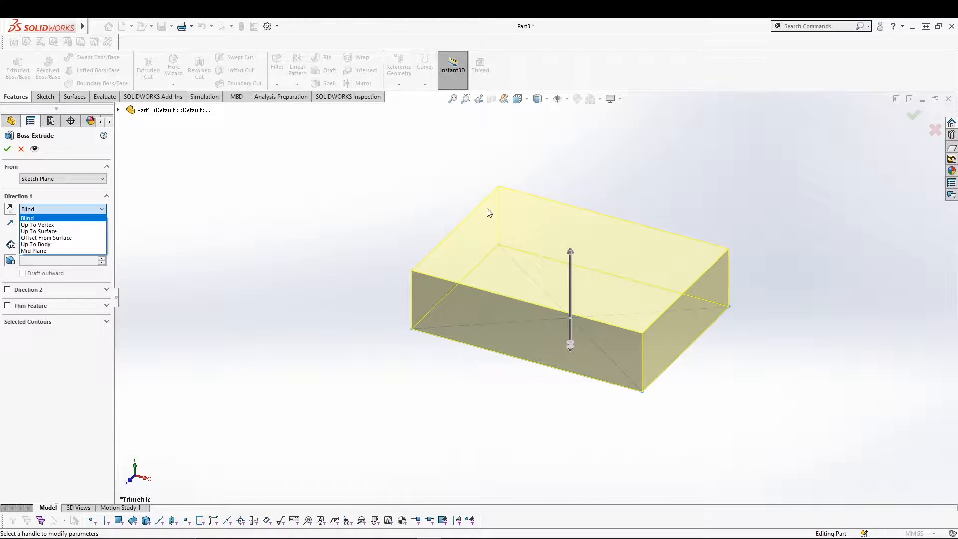
left_click(53, 209)
left_click(66, 210)
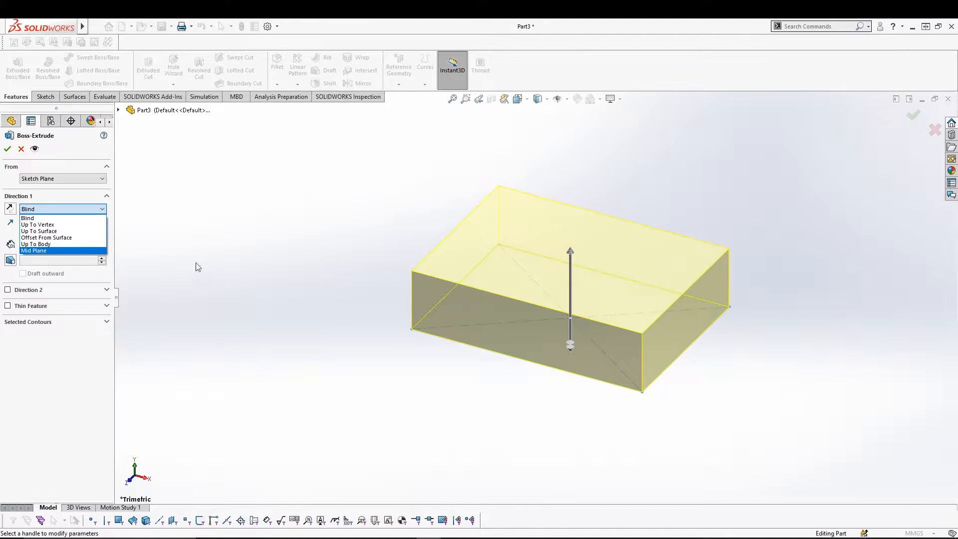
left_click(87, 251)
middle_click_drag(316, 340, 294, 301)
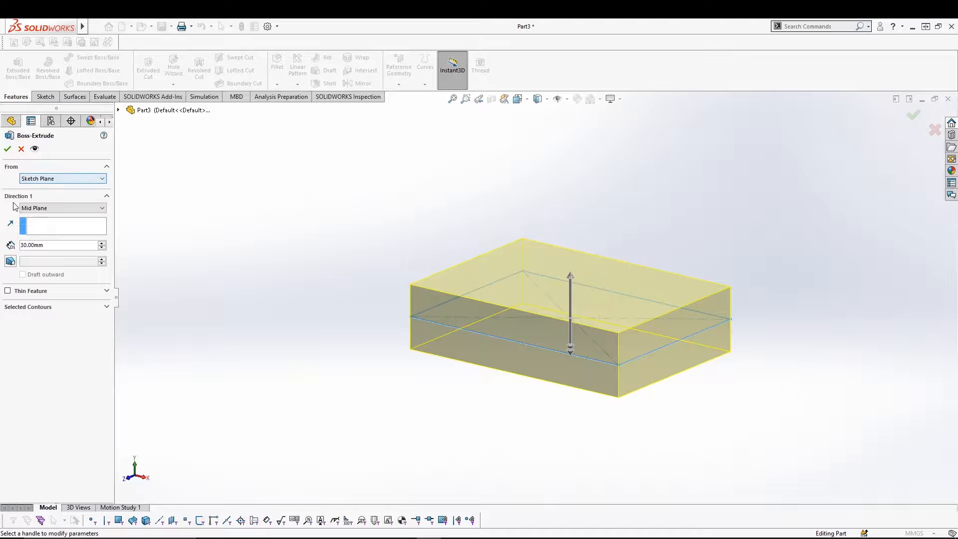
left_click(35, 208)
left_click(35, 215)
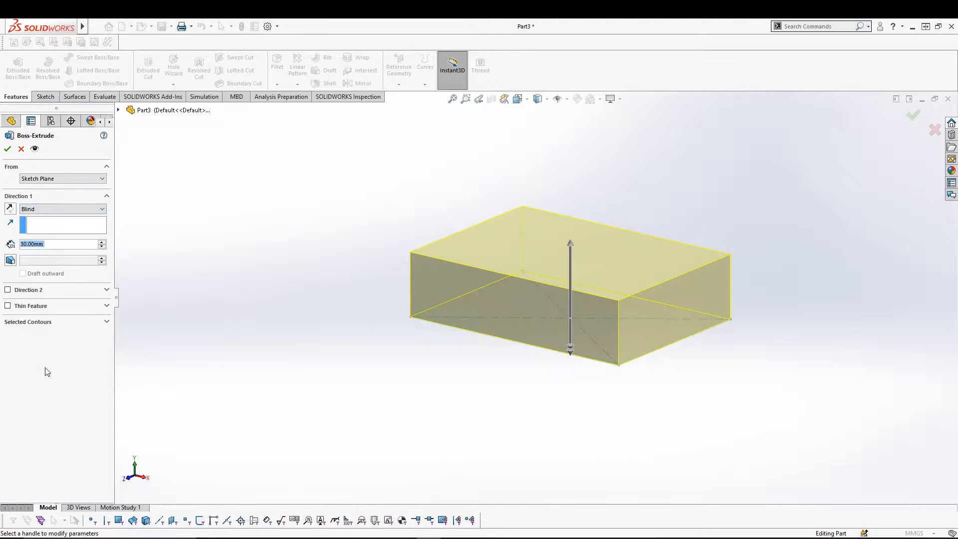
- Add draft to the extrusion with an angle of 25 degrees and inspect the tapered preview
middle_click_drag(640, 313, 451, 387)
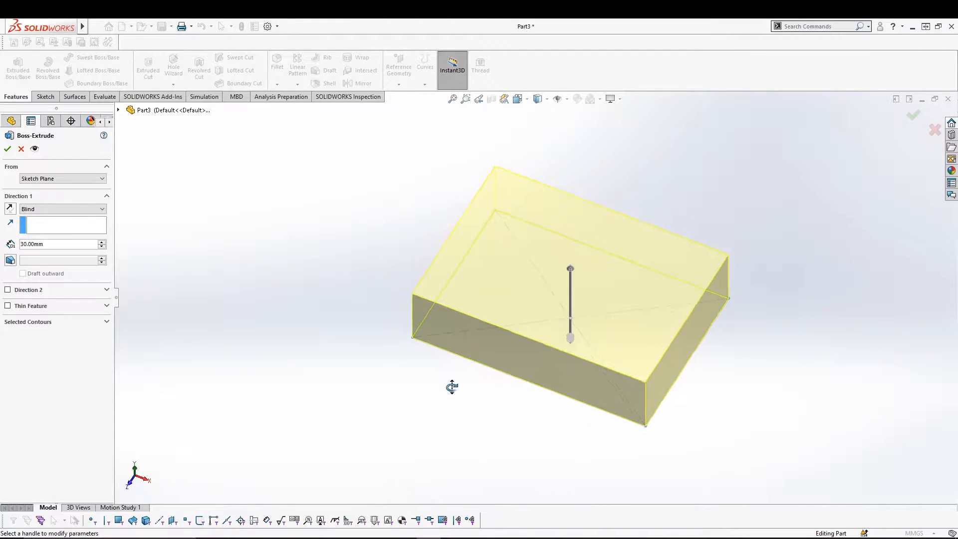
left_click(10, 260)
middle_click_drag(413, 400, 405, 307)
middle_click_drag(413, 355, 422, 367)
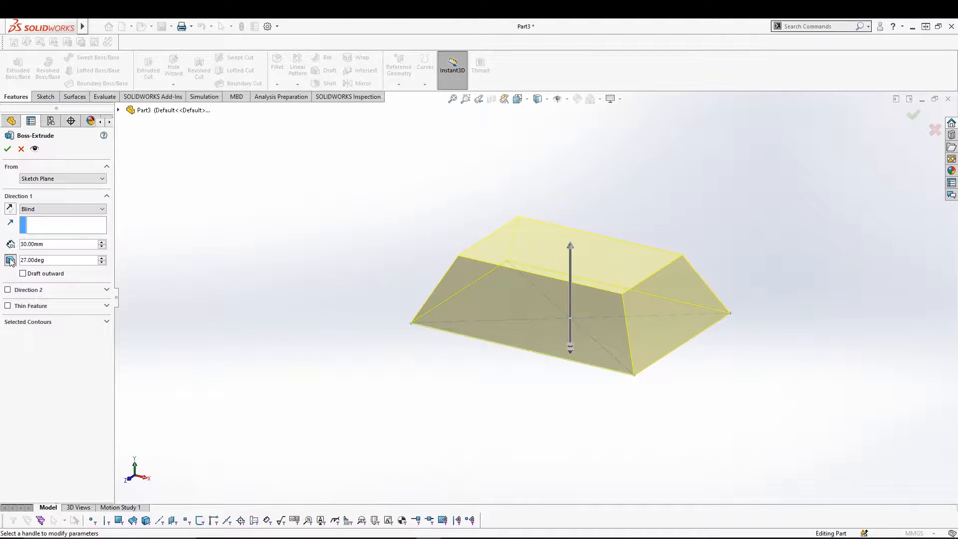
double_click(41, 261)
type("25")
key("Return")
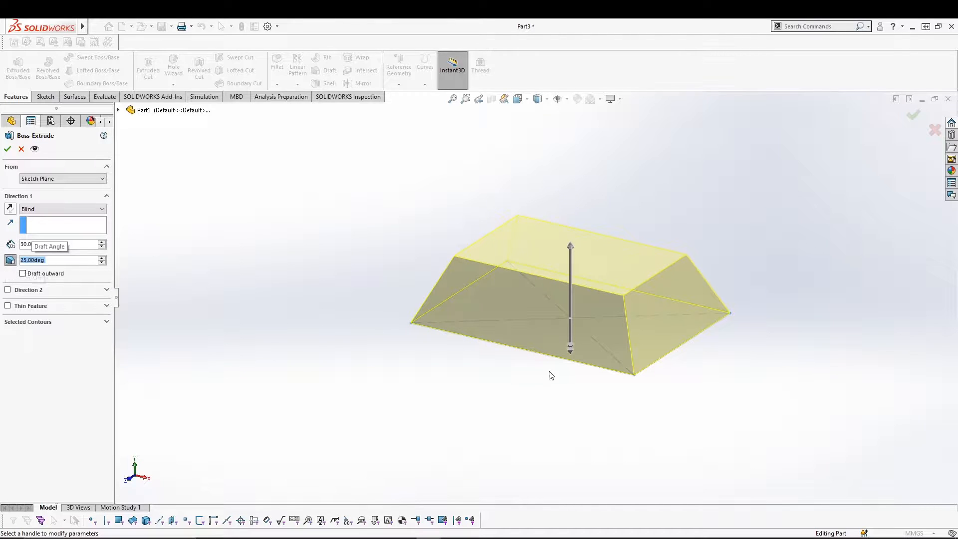
middle_click_drag(631, 394, 496, 413)
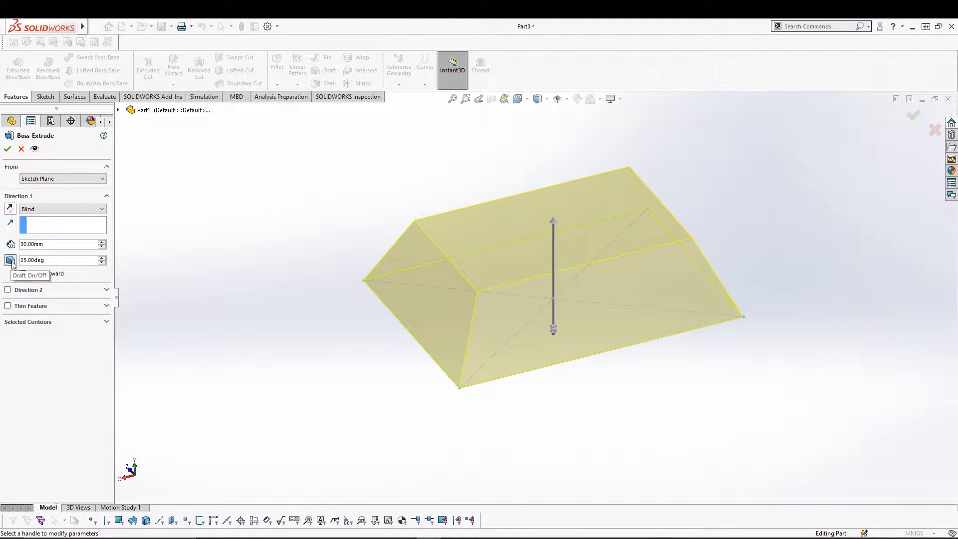
mouse_move(335, 310)
middle_mouse_down()
mouse_move(343, 316)
mouse_move(328, 302)
middle_mouse_up()
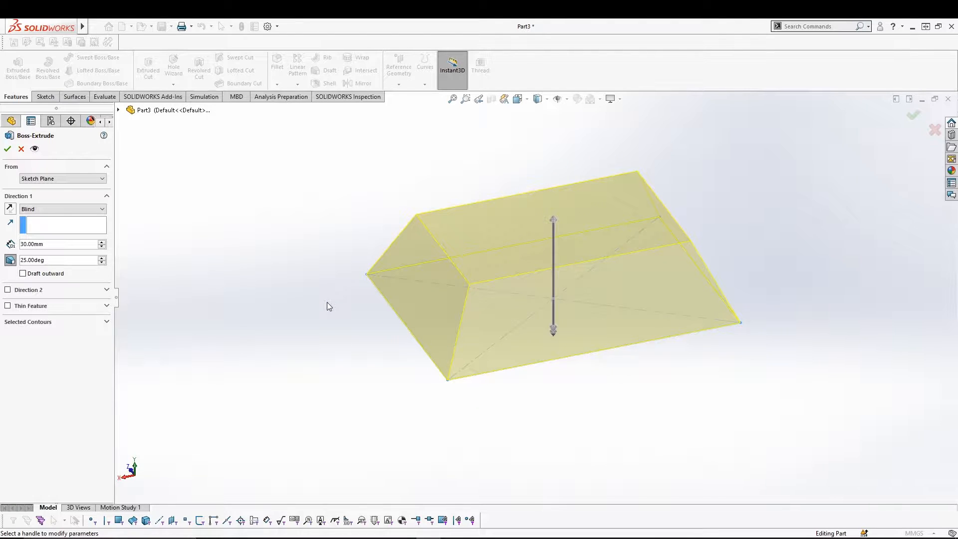
- Make the extrusion's draft go outward and inspect the preview from several sides
left_click(23, 274)
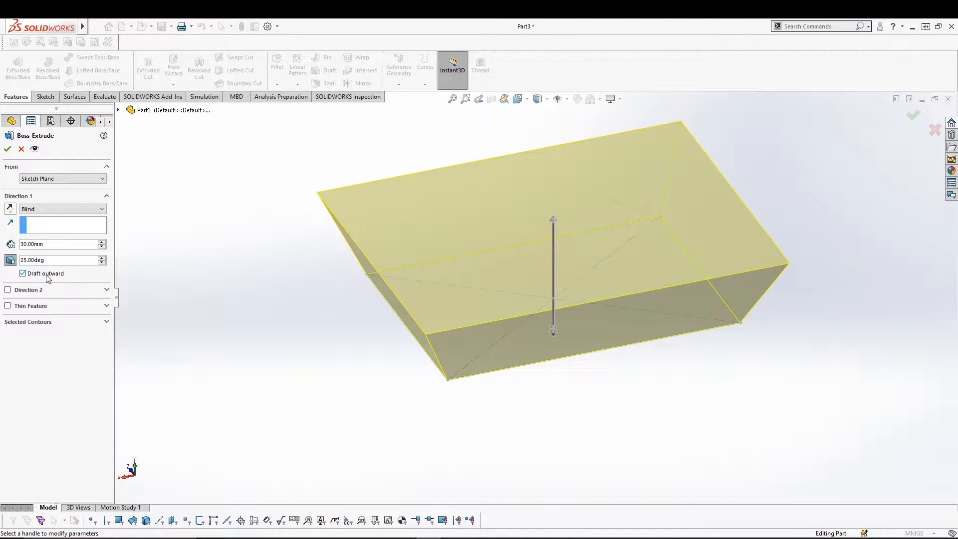
middle_click_drag(315, 344, 248, 350)
scroll(247, 349, "up", 1)
scroll(248, 350, "down", 1)
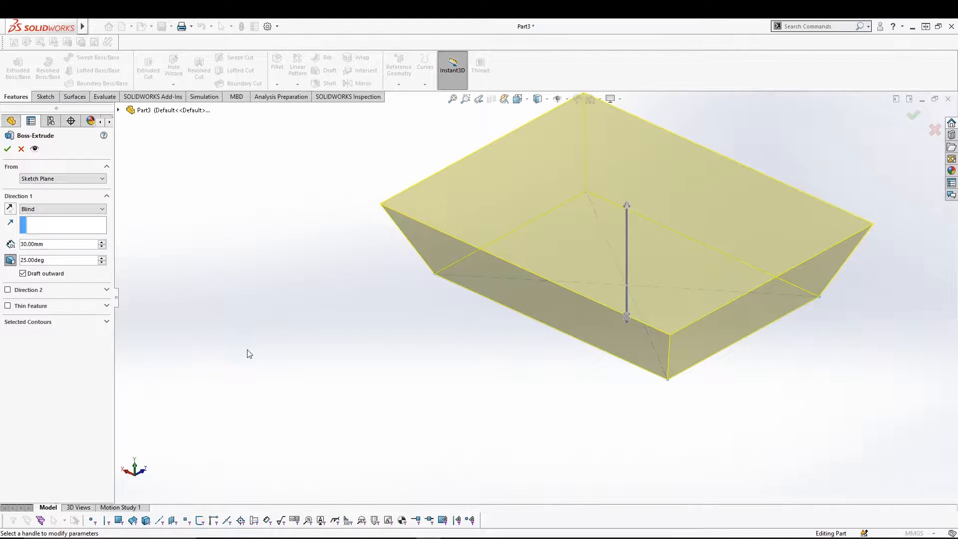
middle_click_drag(291, 311, 352, 234)
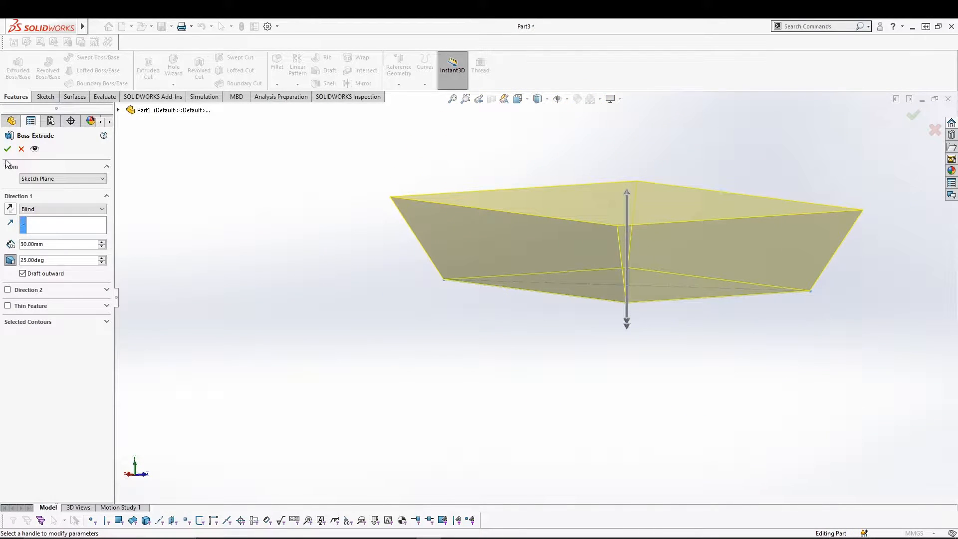
- Turn off the draft and finish the block extrusion
left_click(10, 260)
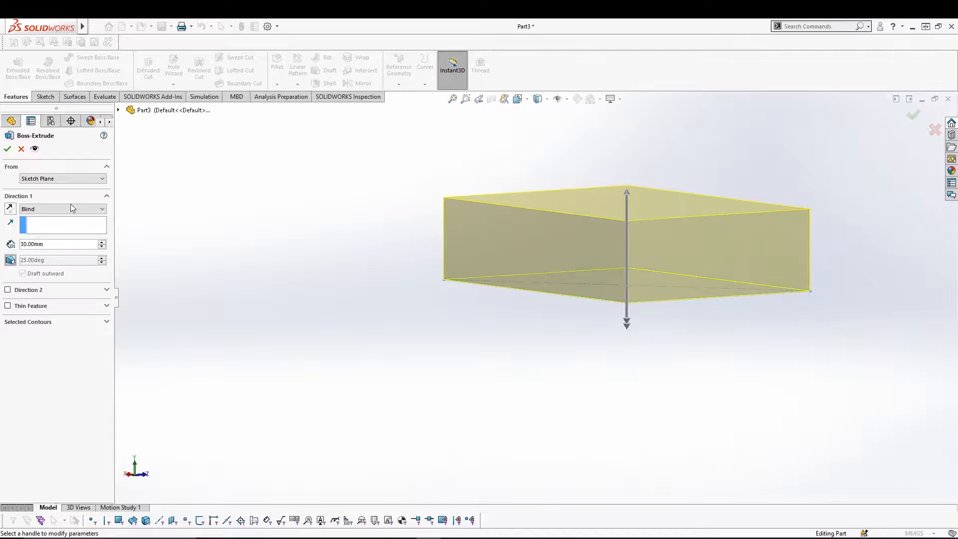
left_click(7, 150)
mouse_move(387, 242)
middle_mouse_down()
mouse_move(413, 289)
mouse_move(399, 351)
mouse_move(373, 387)
mouse_move(336, 411)
middle_mouse_up()
left_click(160, 221)
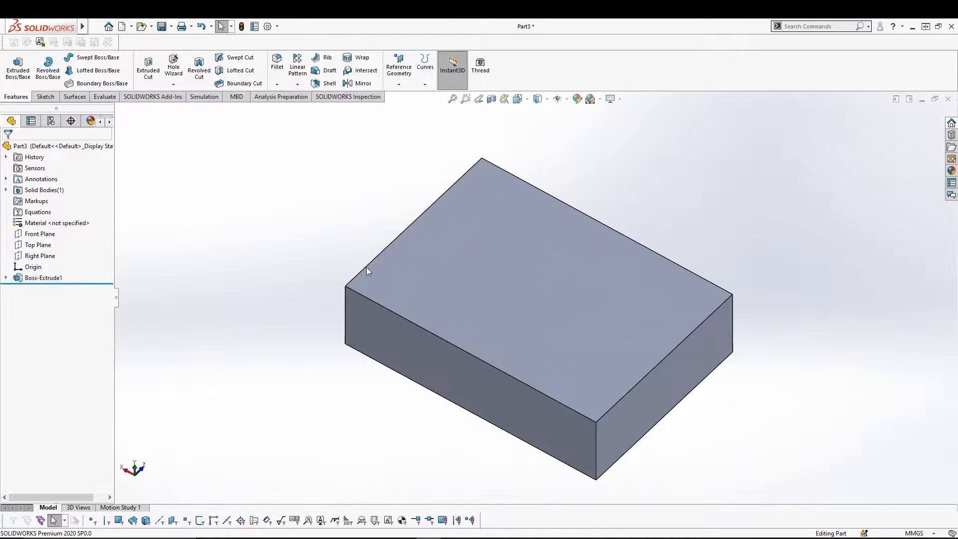
- On the block's top face, sketch a corner rectangle forming a full-width strip along one long edge, and close the sketch
left_click(588, 262)
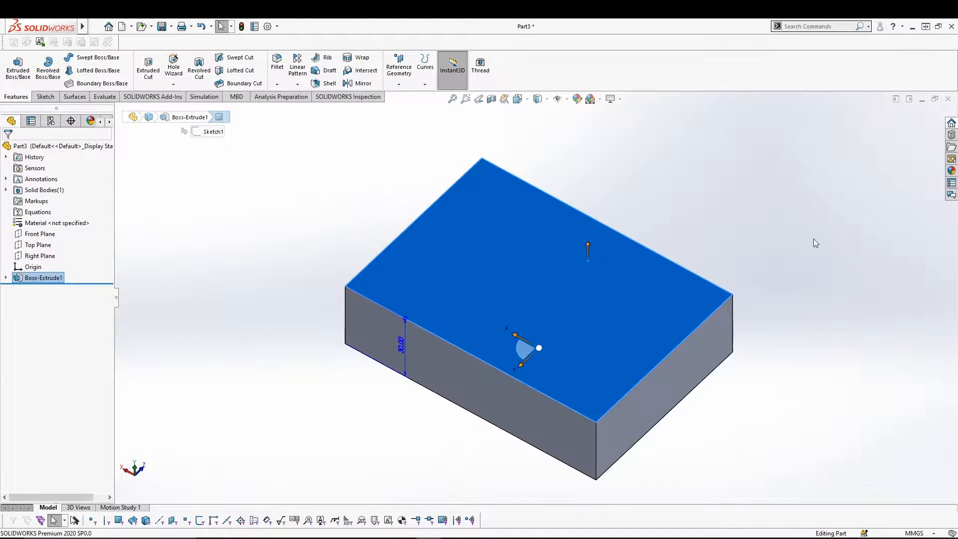
right_click(483, 243)
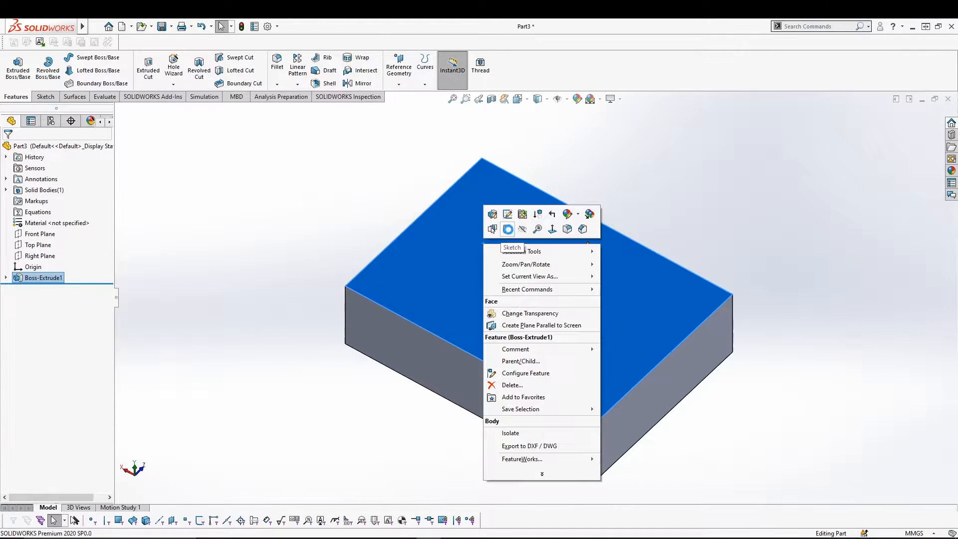
left_click(508, 230)
right_click(40, 289)
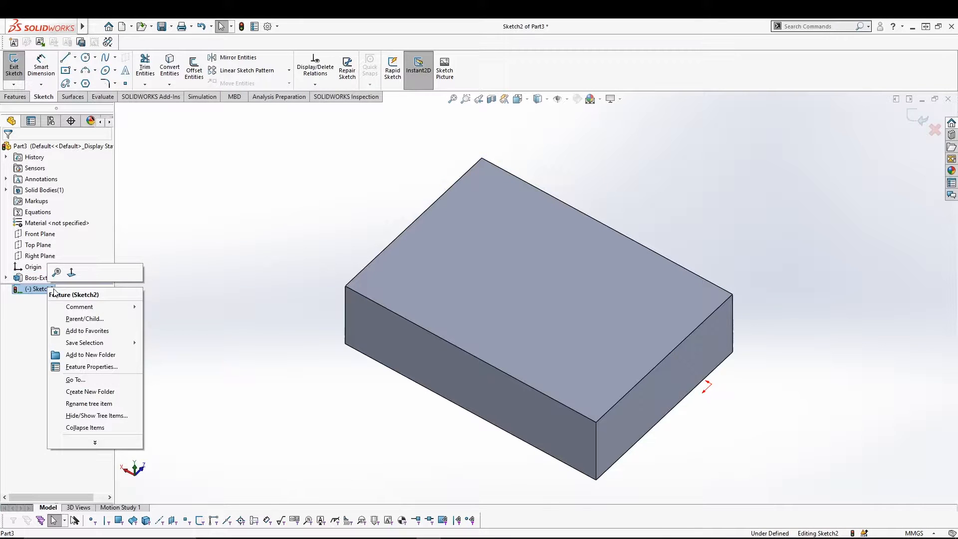
left_click(75, 274)
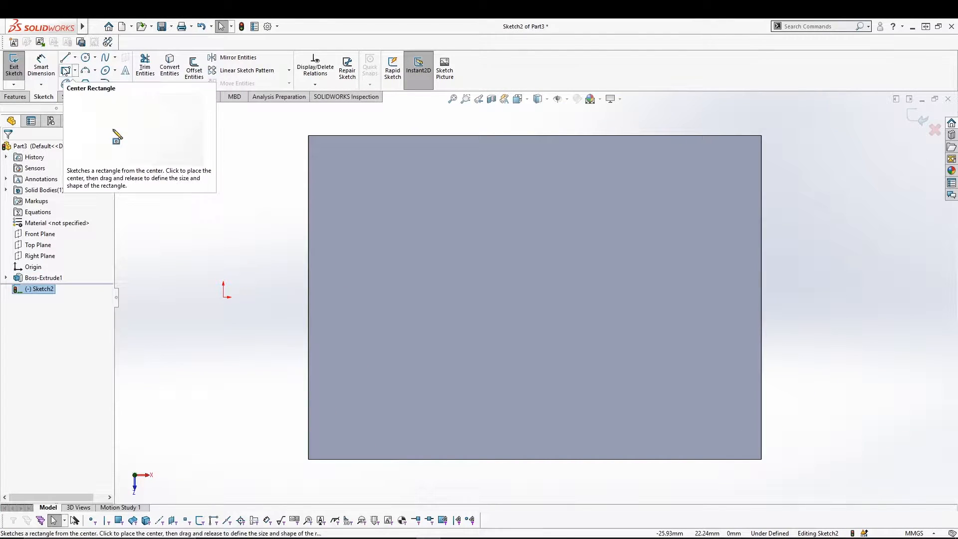
left_click(75, 71)
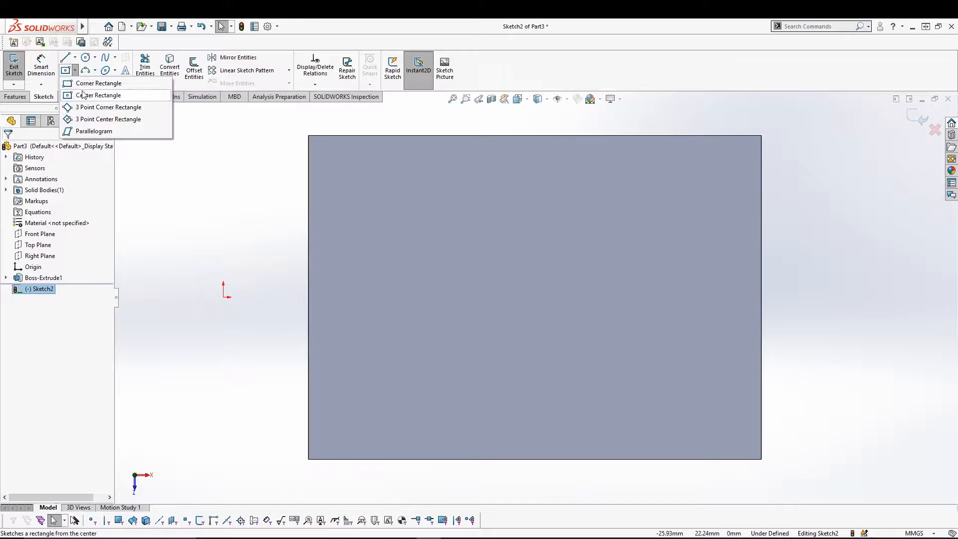
left_click(90, 82)
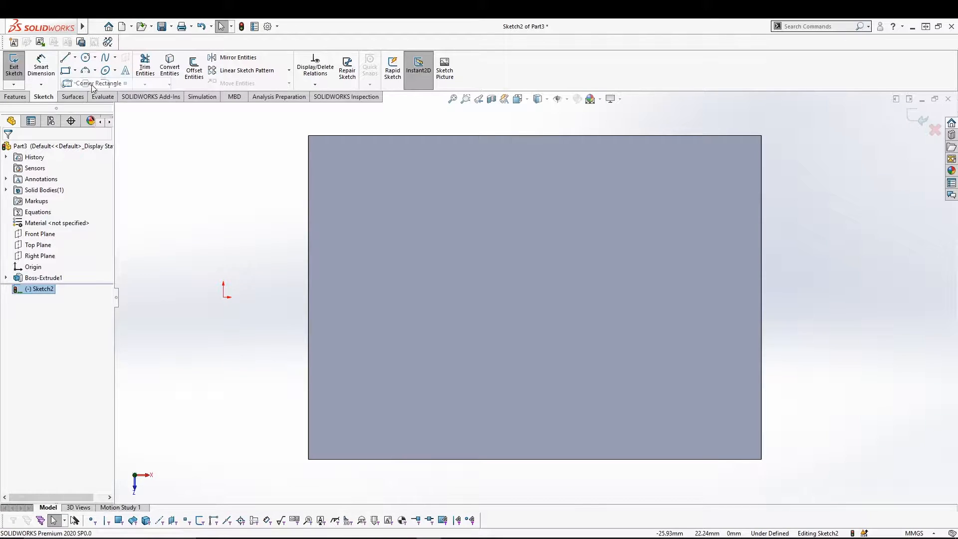
left_click(317, 145)
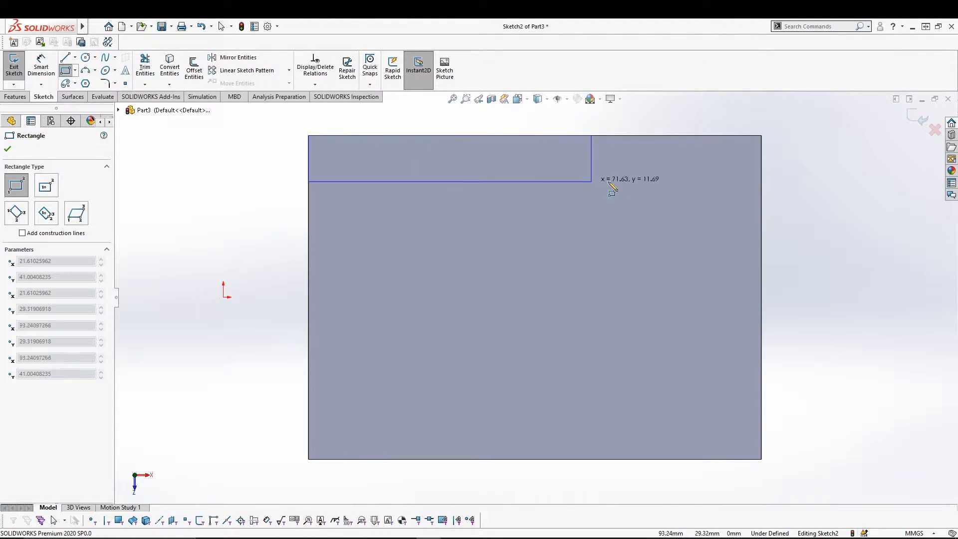
left_click(761, 198)
left_click(14, 66)
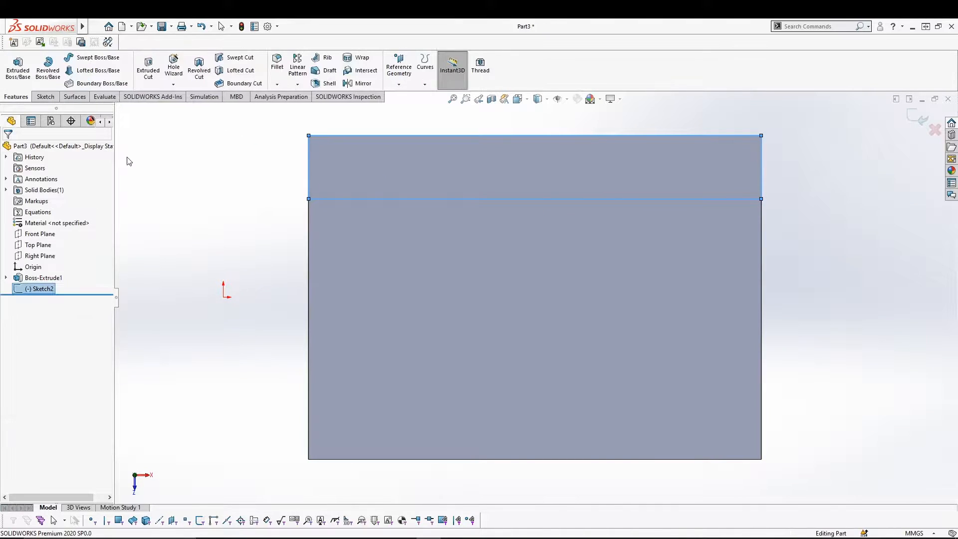
- Extrude the strip sketch upward 68 mm to form a wall along the block's long edge
key("ctrl+7")
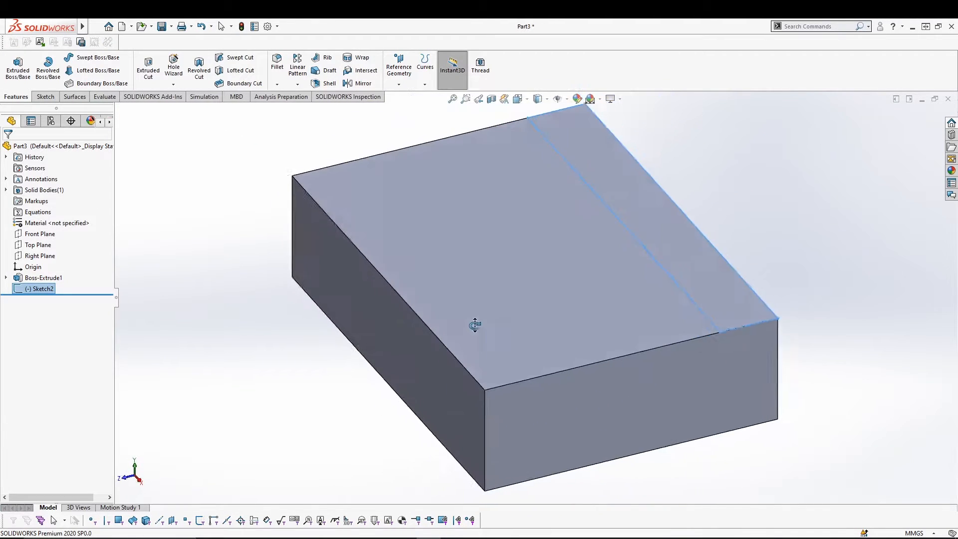
left_click(18, 67)
key("z")
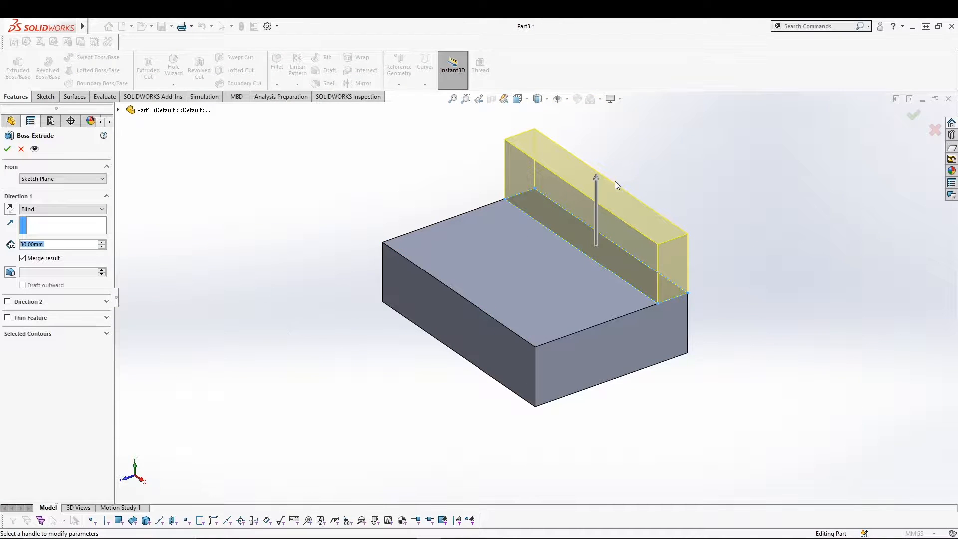
left_click(595, 179)
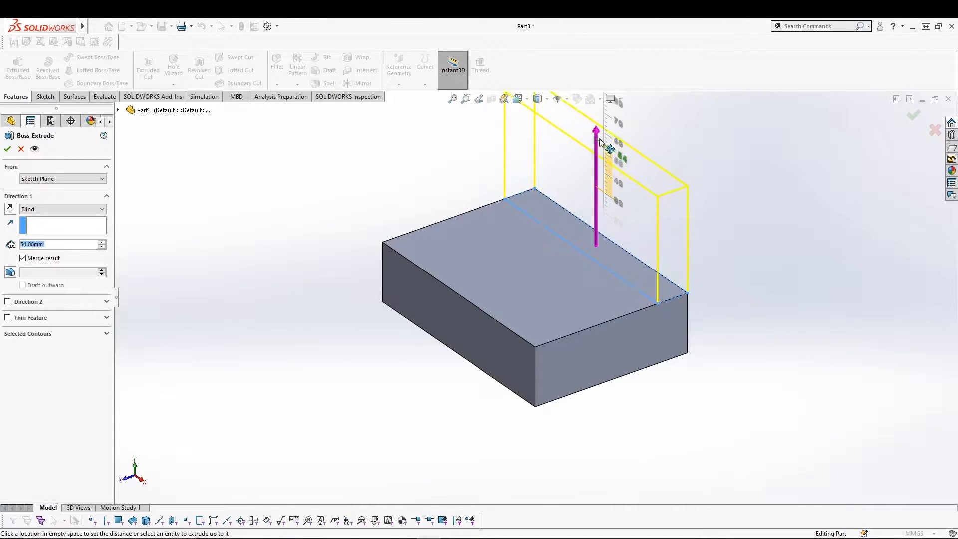
left_click(606, 121)
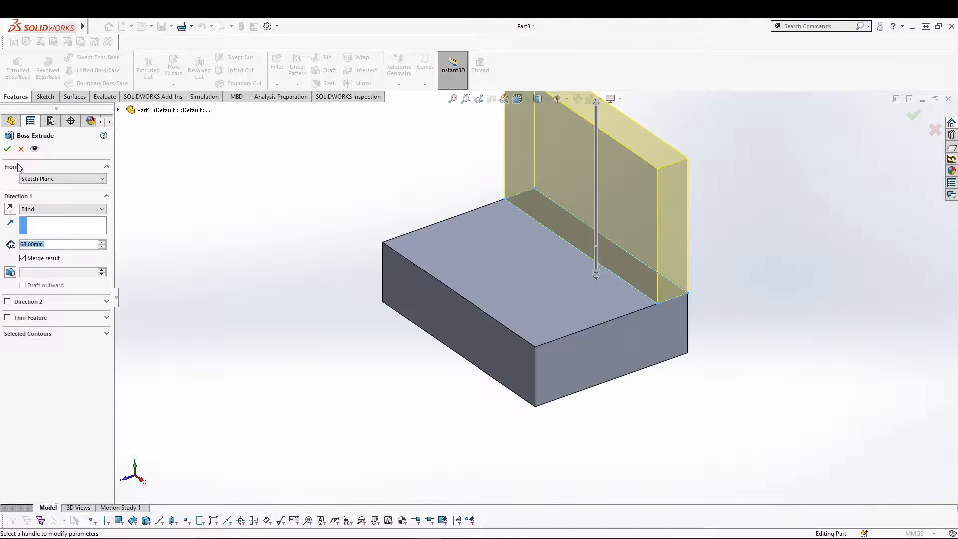
left_click(8, 148)
middle_click_drag(289, 325, 126, 346)
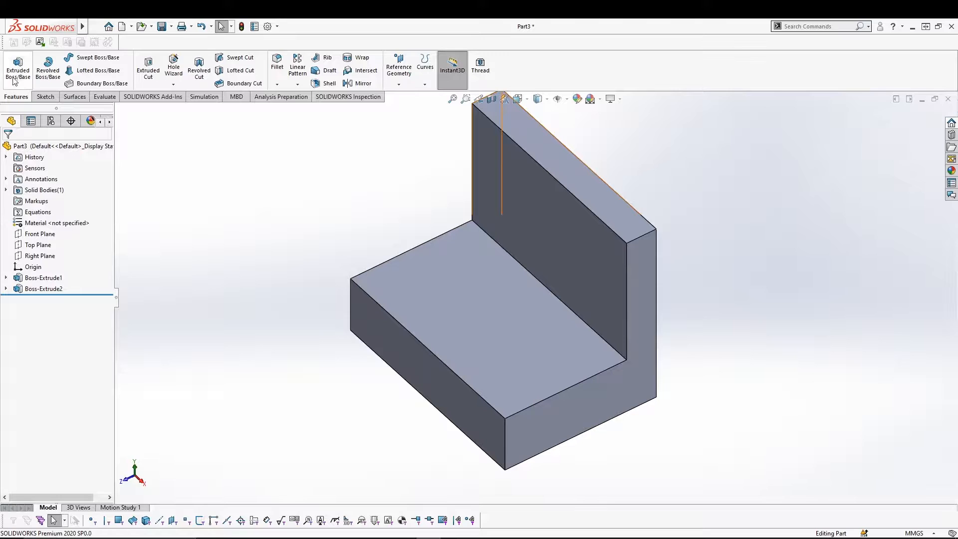
- On the Right Plane, sketch a circle of about 9.4 mm radius centred directly above the origin, and close the sketch
left_click(40, 255)
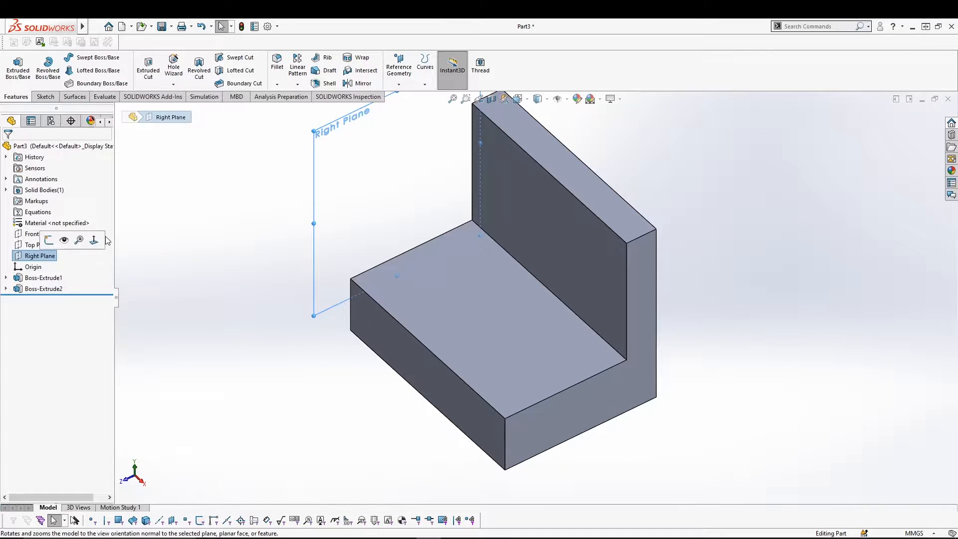
left_click(47, 244)
right_click(44, 302)
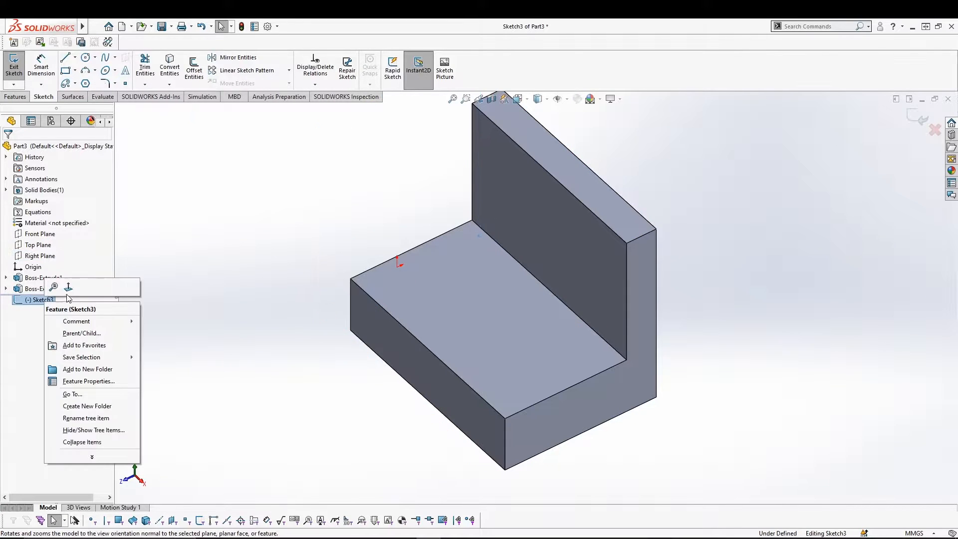
left_click(68, 292)
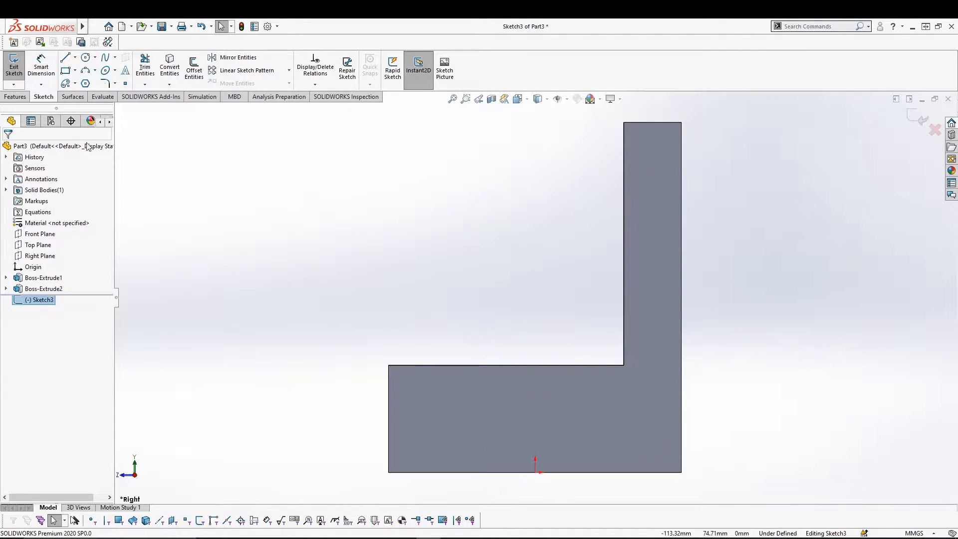
left_click(86, 57)
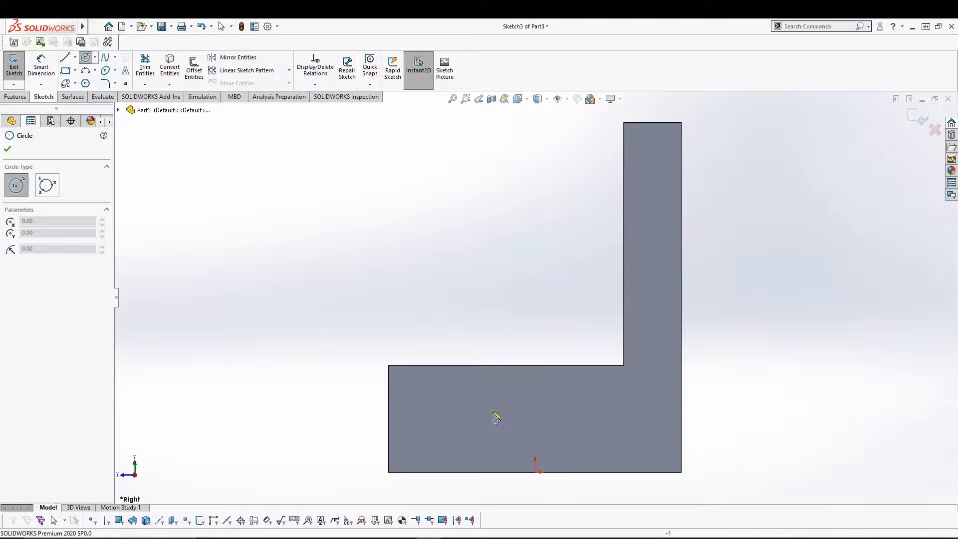
left_click(535, 412)
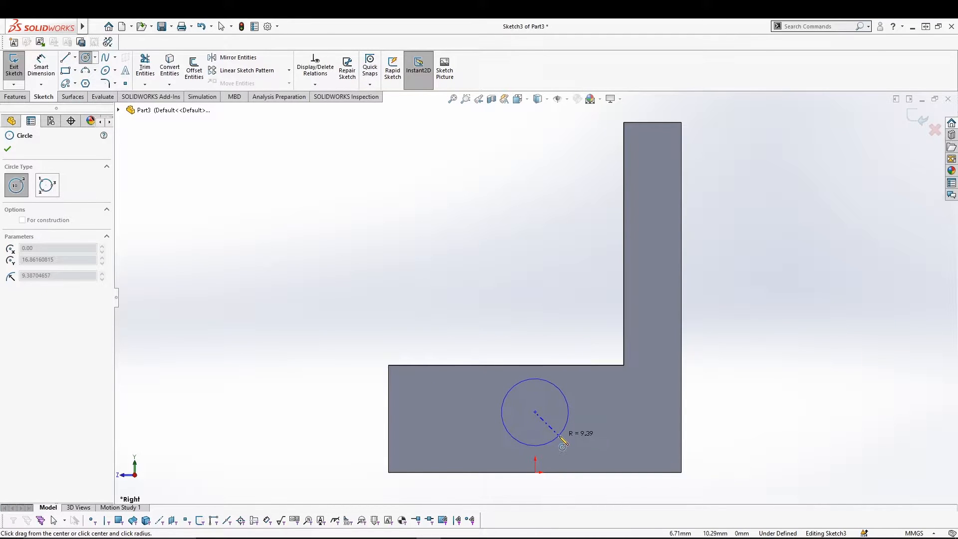
left_click(560, 438)
left_click(13, 65)
mouse_move(258, 327)
middle_mouse_down()
mouse_move(271, 343)
mouse_move(371, 348)
mouse_move(357, 373)
mouse_move(367, 392)
mouse_move(378, 389)
mouse_move(368, 392)
middle_mouse_up()
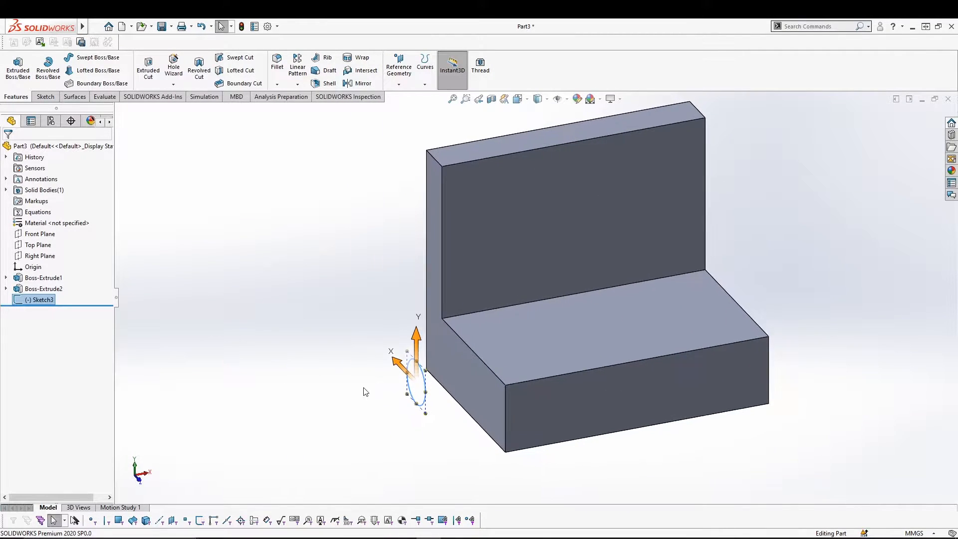
- Start a boss extrusion of the circle and stretch its blind depth through the block to 187 mm
left_click(18, 68)
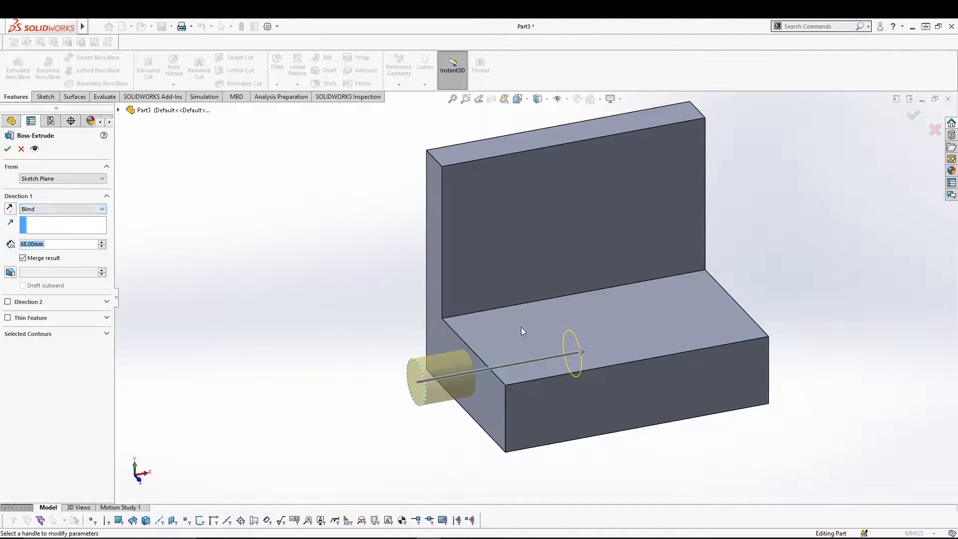
left_click(580, 351)
left_click_drag(573, 356, 855, 306)
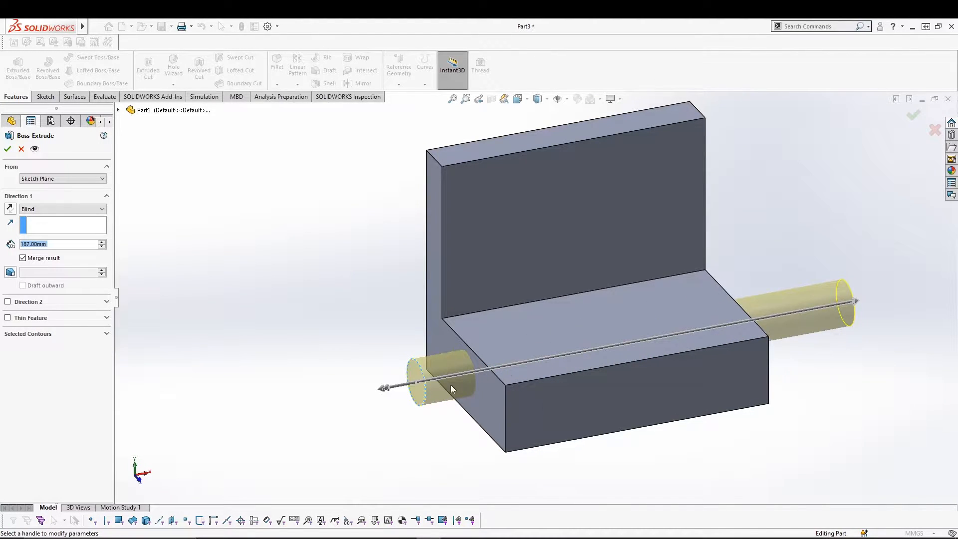
- Try the Through All end condition for the circle's extrusion and inspect the preview from another side
left_click(50, 208)
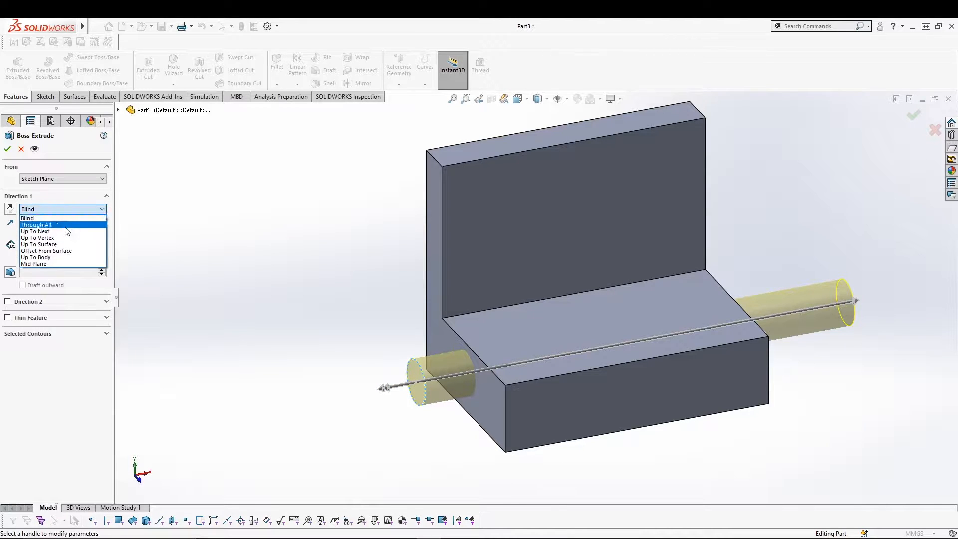
left_click(49, 224)
middle_click_drag(826, 347, 780, 349)
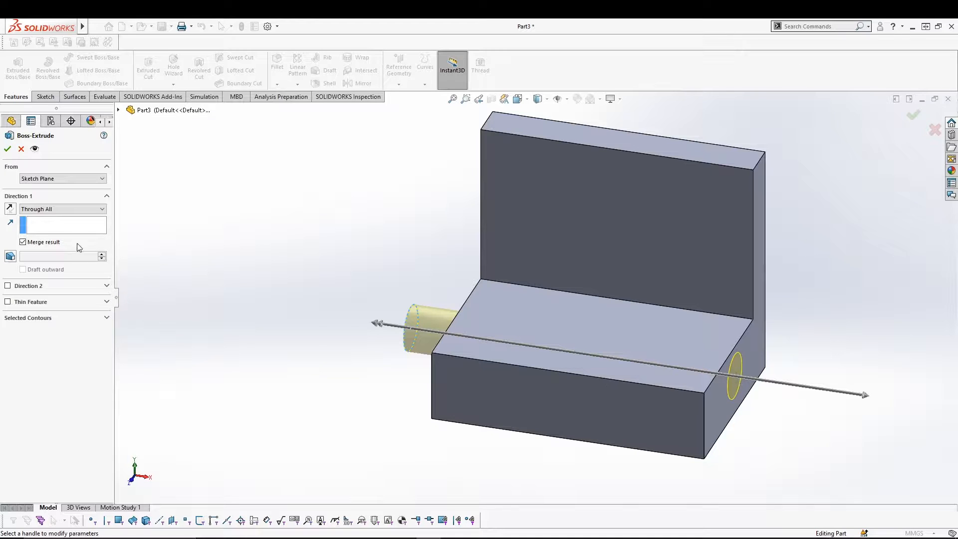
- Try the Up To Surface end condition with the block's near end face and with its far end face
left_click(99, 209)
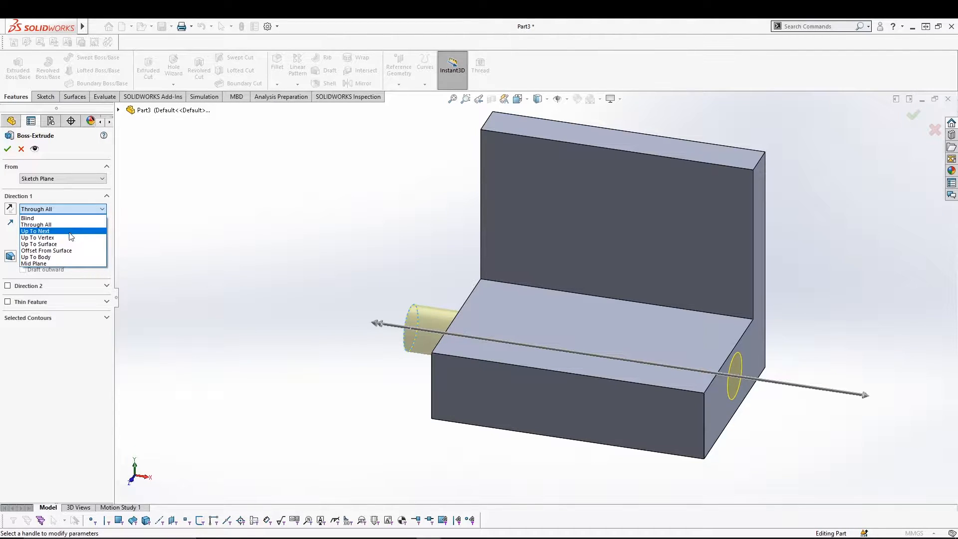
left_click(63, 244)
middle_click_drag(220, 368, 278, 368)
left_click(467, 391)
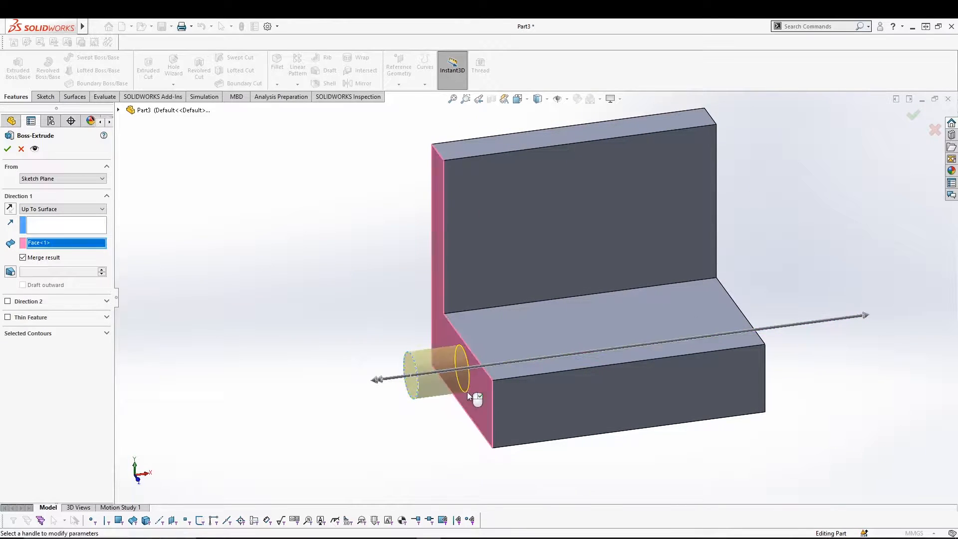
middle_click_drag(776, 263, 701, 354)
left_click(718, 400)
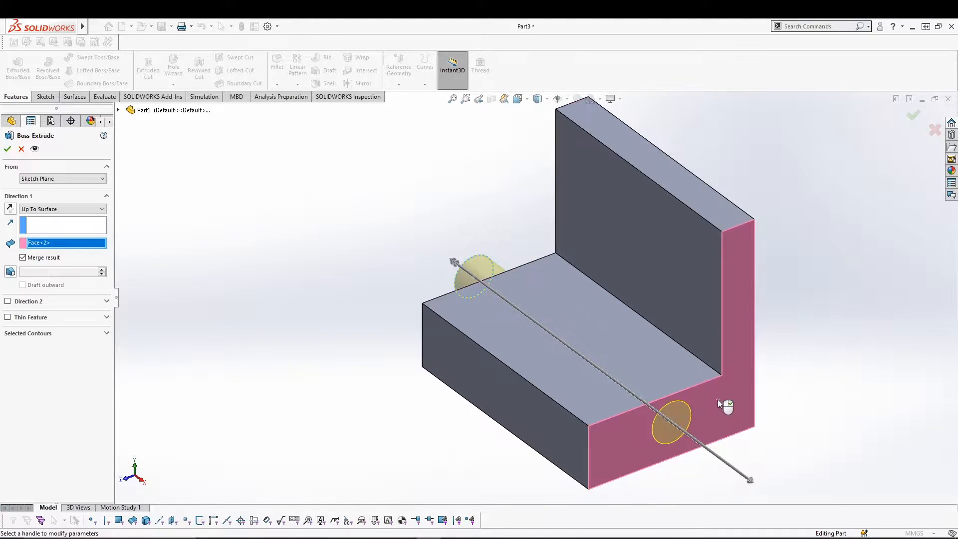
middle_click_drag(307, 358, 332, 322)
- Try the Offset From Surface end condition, referencing the block's end face nearest the circle with an offset distance of 20 mm
left_click(93, 209)
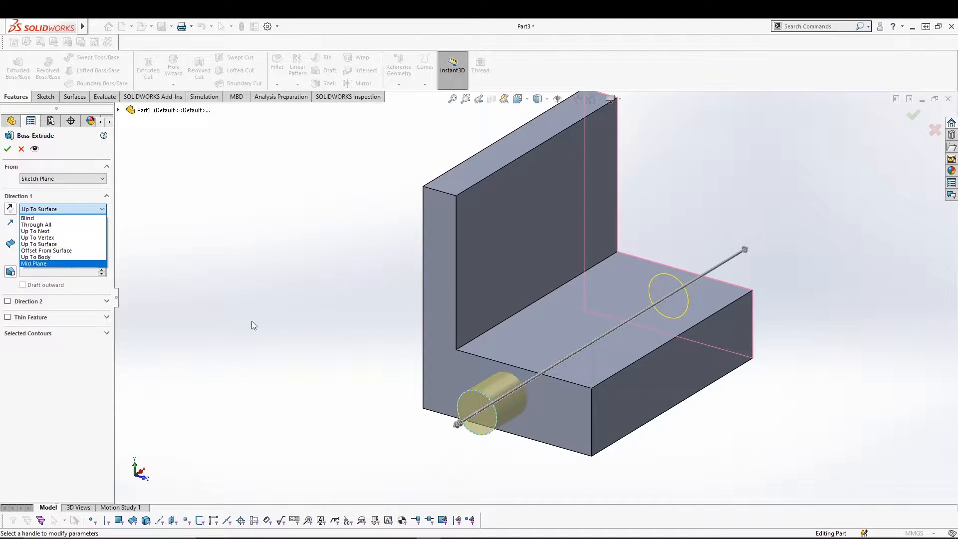
left_click(46, 251)
middle_click_drag(280, 345, 213, 327)
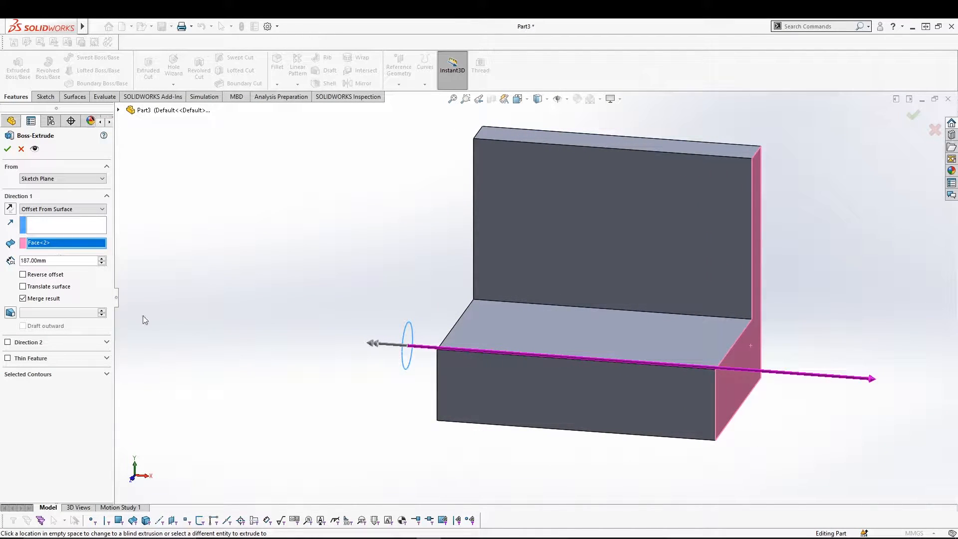
left_click(728, 394)
middle_click_drag(187, 361, 214, 370)
left_click(455, 369)
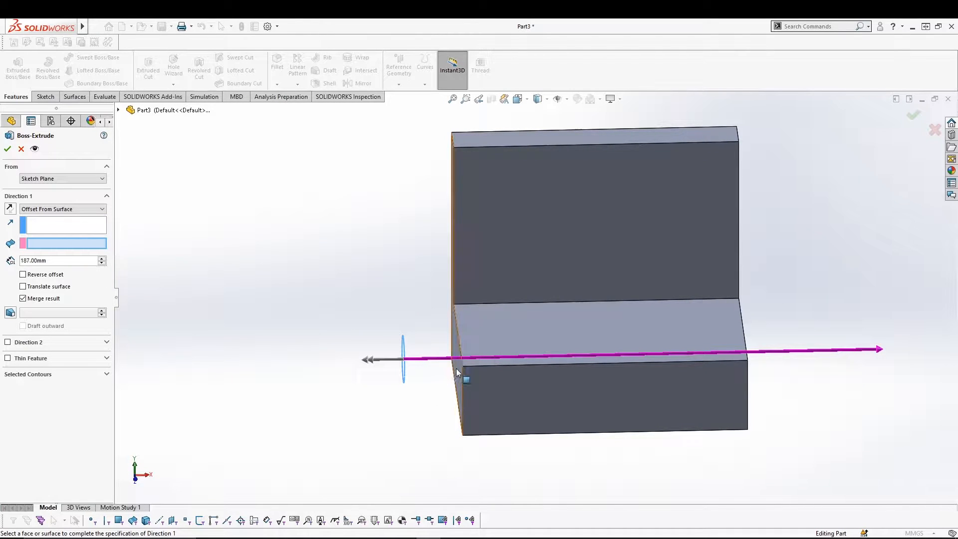
double_click(73, 261)
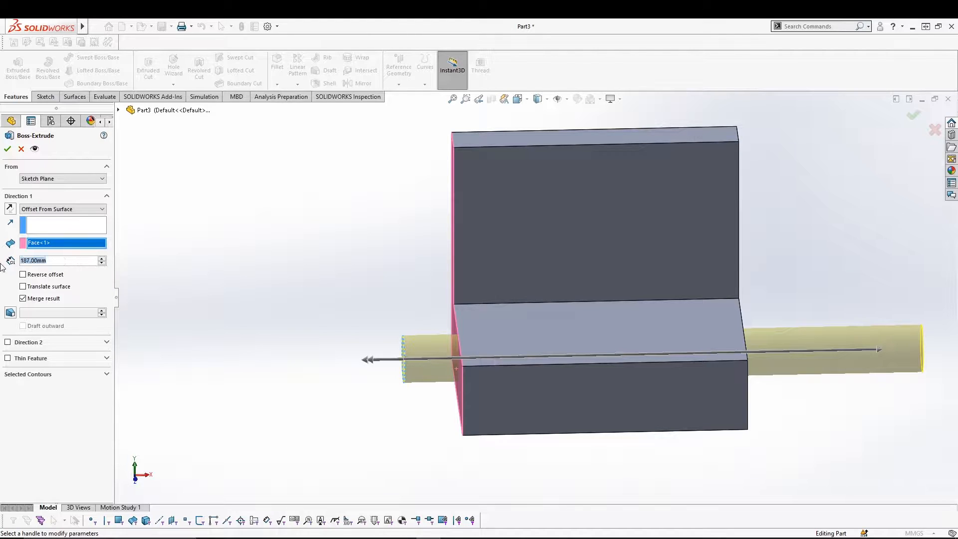
type("20")
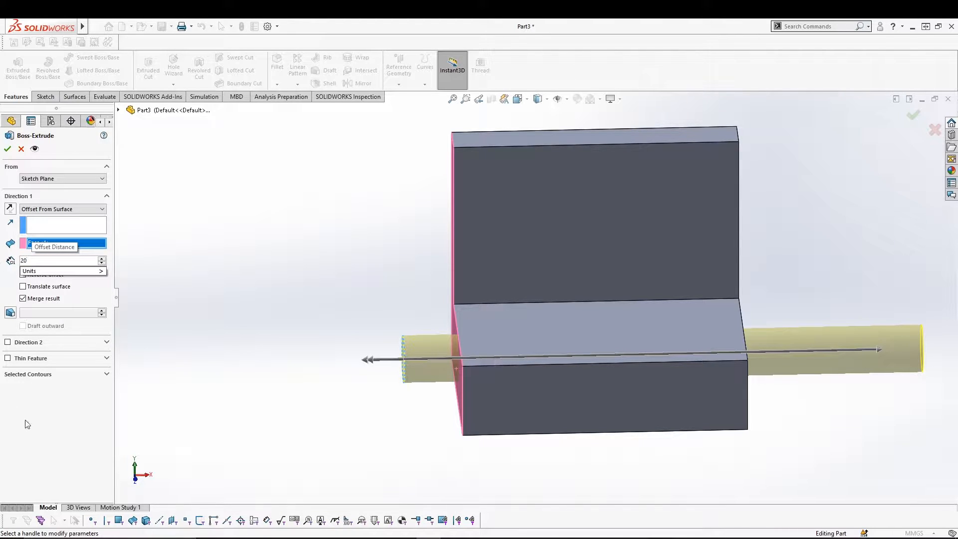
key("Return")
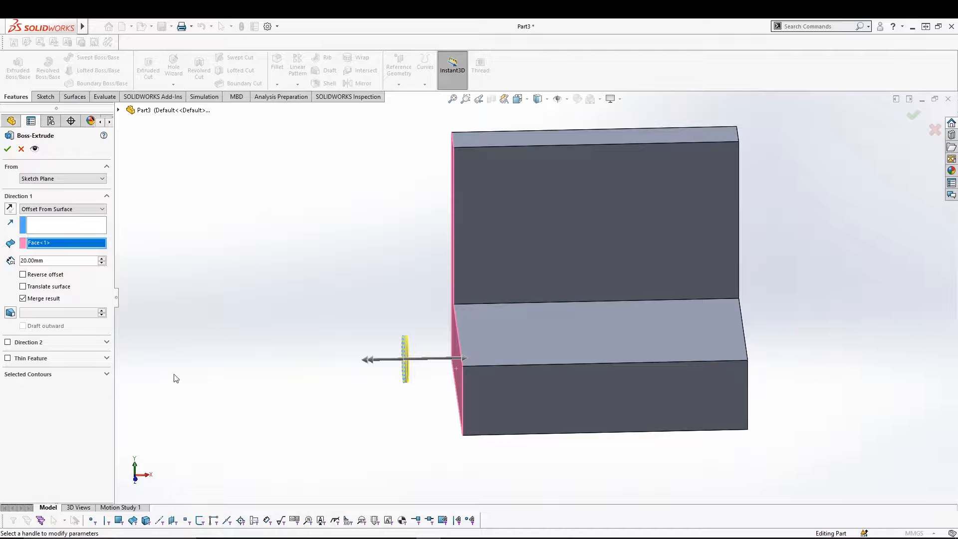
- Set the block's long front top edge as the direction of the circle's extrusion
scroll(390, 409, "down", 6)
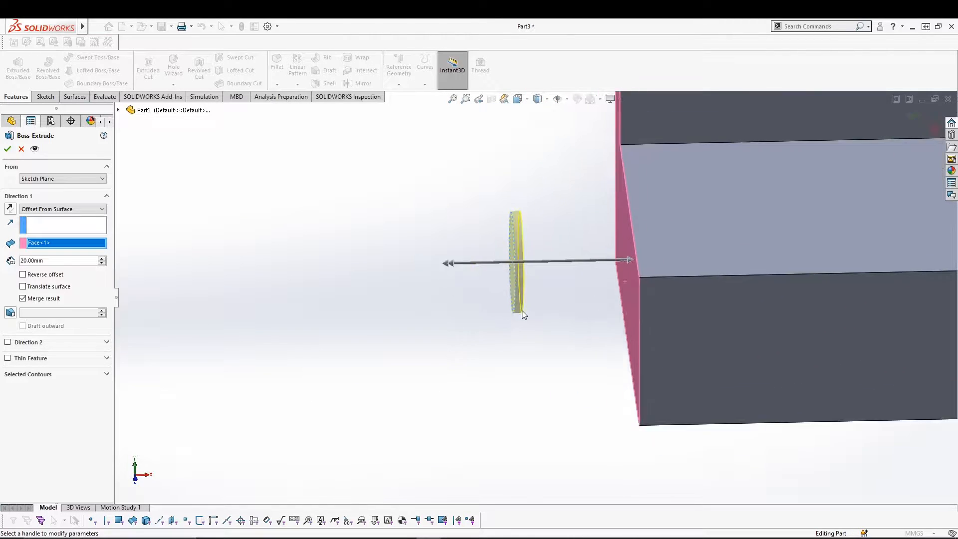
scroll(551, 280, "down", 4)
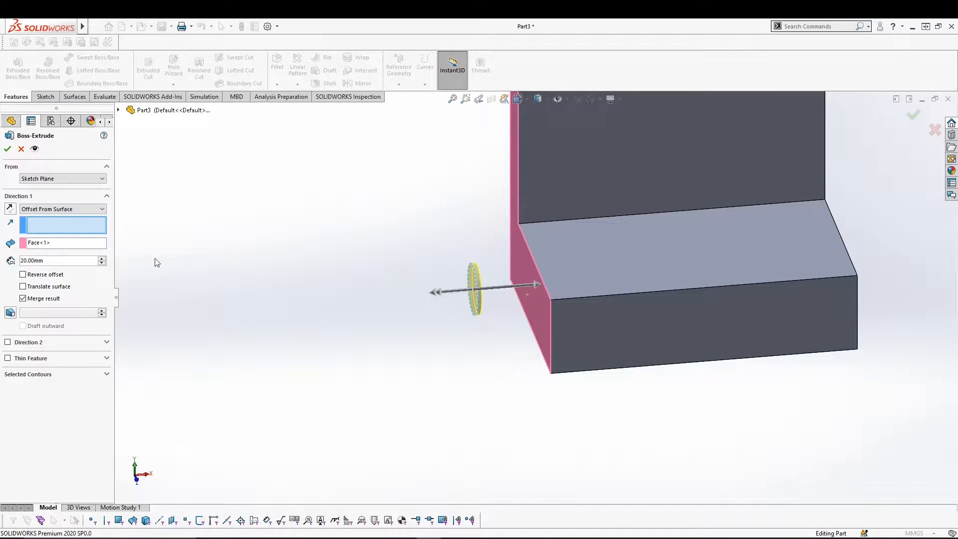
left_click(571, 299)
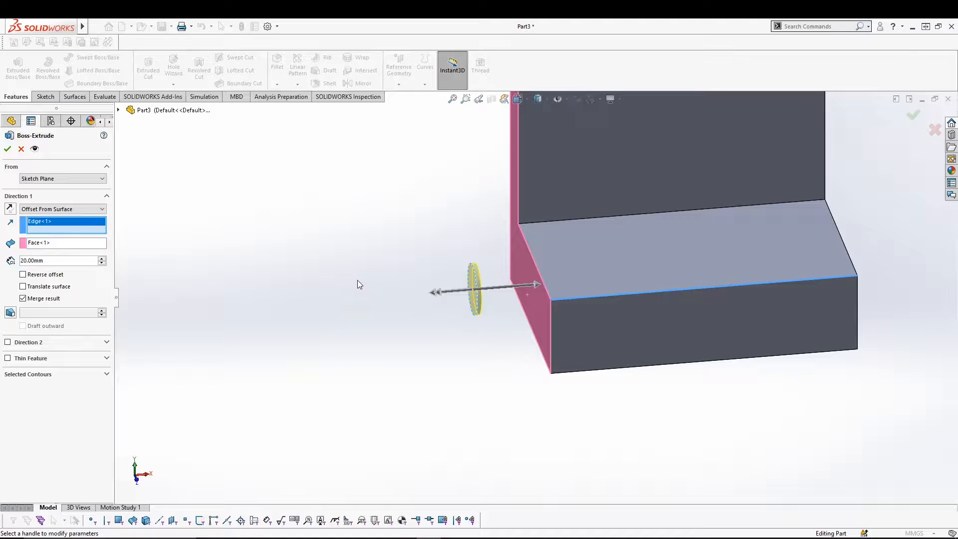
- Adjust the offset distance from the end face to 10 mm, and try the reversed offset
left_click(103, 260)
left_click(104, 259)
left_click(103, 260)
left_click(104, 259)
left_click(103, 264)
left_click(102, 265)
left_click(102, 264)
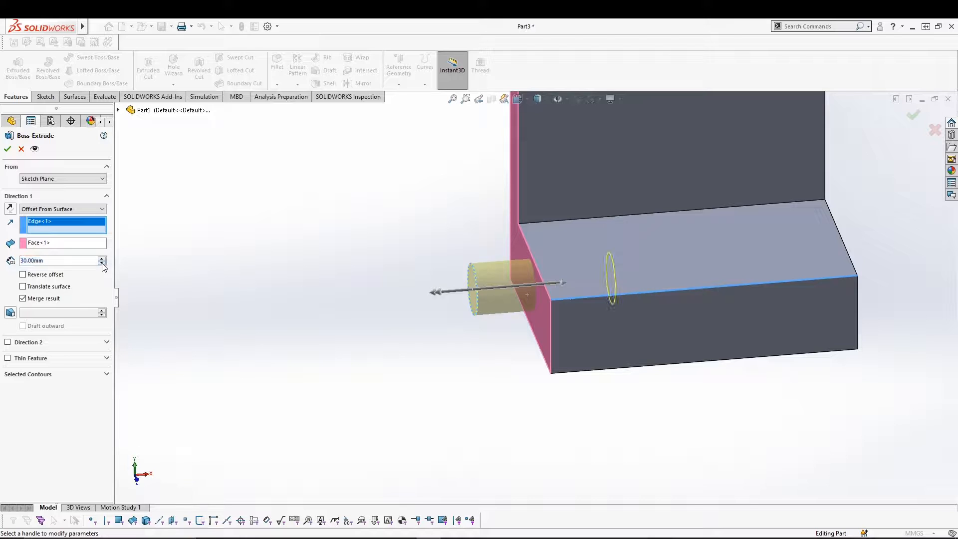
left_click(103, 264)
left_click(102, 264)
middle_click_drag(345, 300, 335, 319)
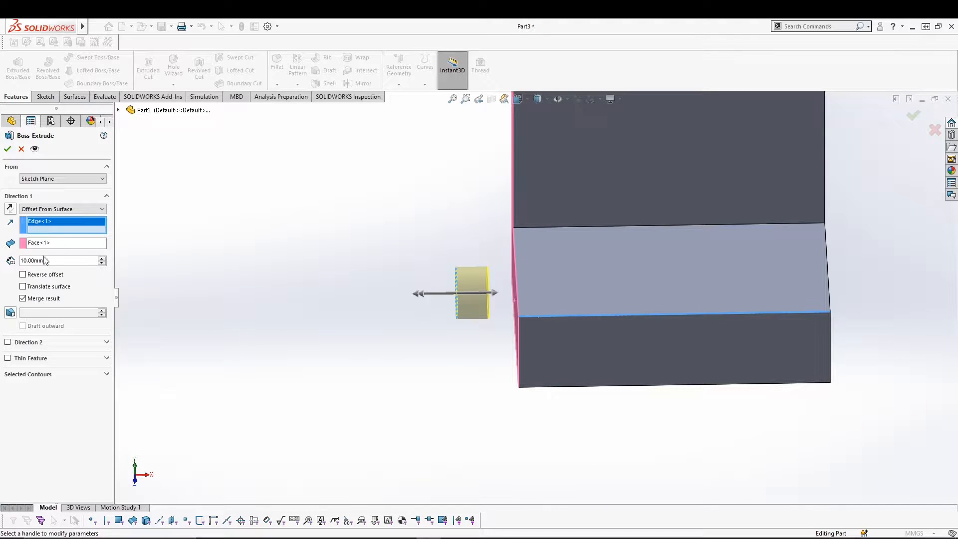
left_click(23, 275)
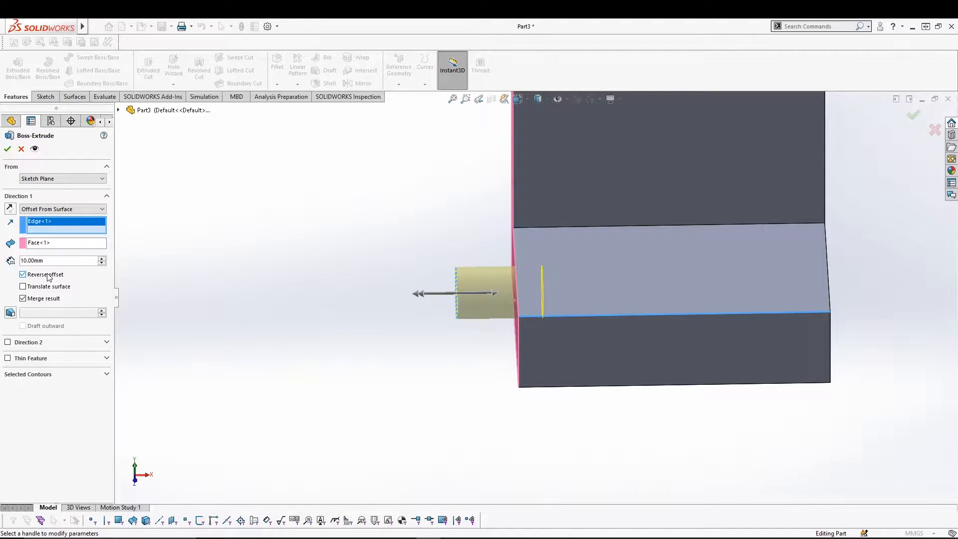
left_click(49, 277)
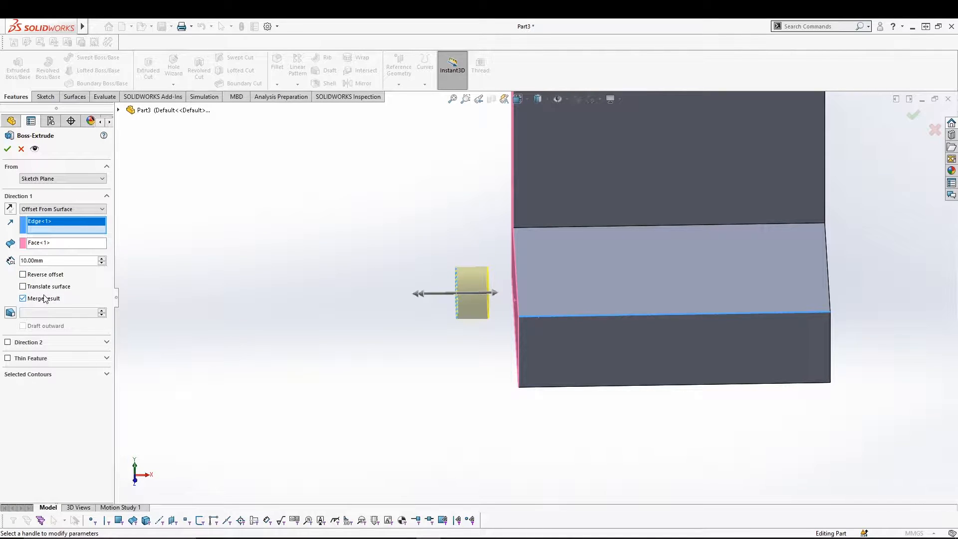
- Extrude the circle with the Up To Body end condition, targeting the L-shaped block, and finish the feature
left_click(83, 208)
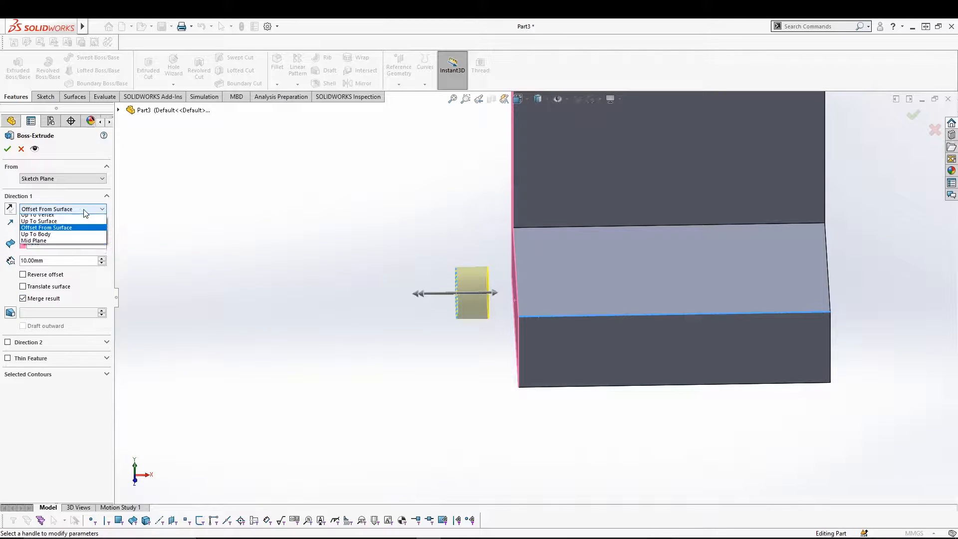
left_click(78, 258)
middle_click_drag(339, 352, 385, 339)
left_click(595, 308)
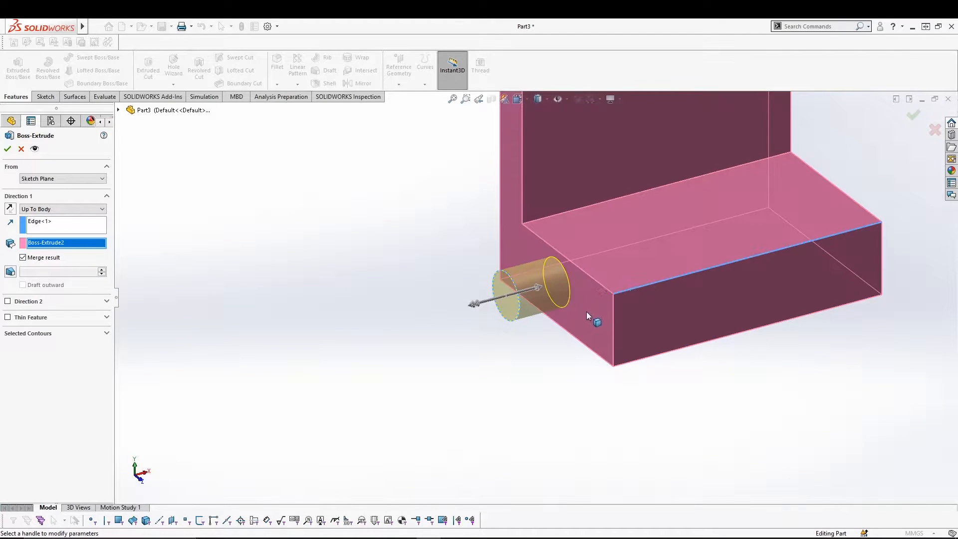
middle_click_drag(540, 402, 547, 368)
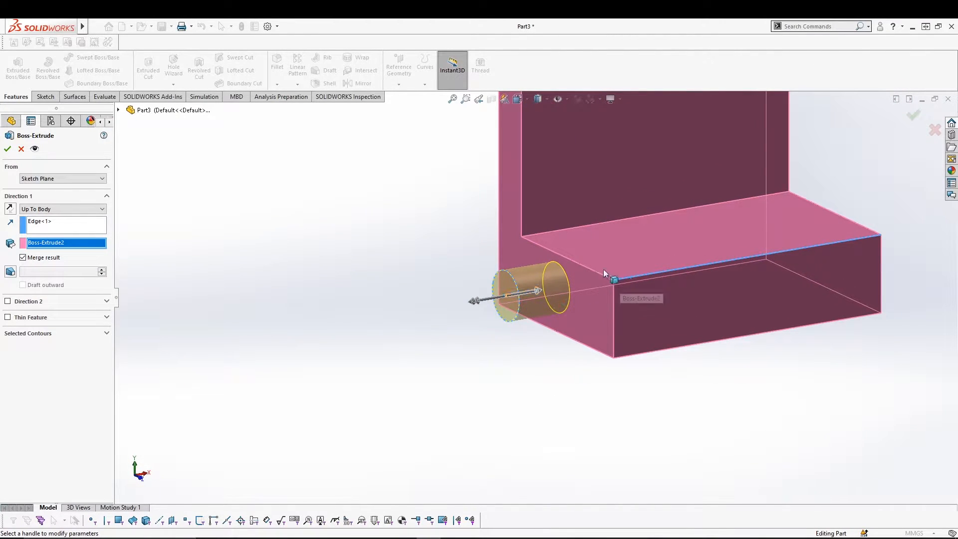
left_click(8, 149)
middle_click_drag(362, 293, 289, 362)
key("f")
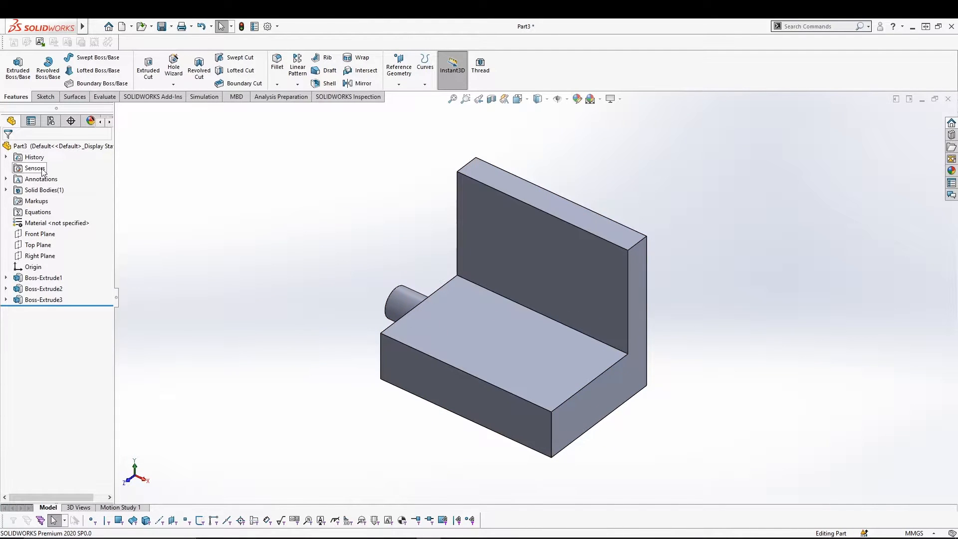
mouse_move(280, 283)
middle_mouse_down()
mouse_move(316, 323)
mouse_move(334, 199)
mouse_move(361, 249)
mouse_move(246, 210)
mouse_move(272, 251)
mouse_move(373, 279)
mouse_move(327, 253)
mouse_move(253, 244)
mouse_move(284, 299)
middle_mouse_up()
key("Escape")
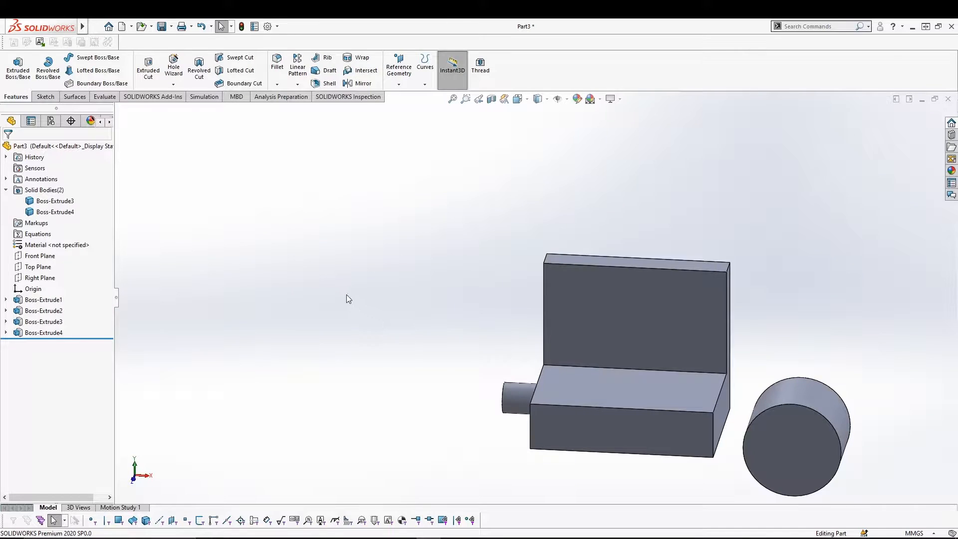
- Sketch a rectangle of about 72 by 24.5 mm on the block's top face, resting on its long front edge, and finish the sketch
middle_click_drag(346, 295, 329, 367)
key("Escape")
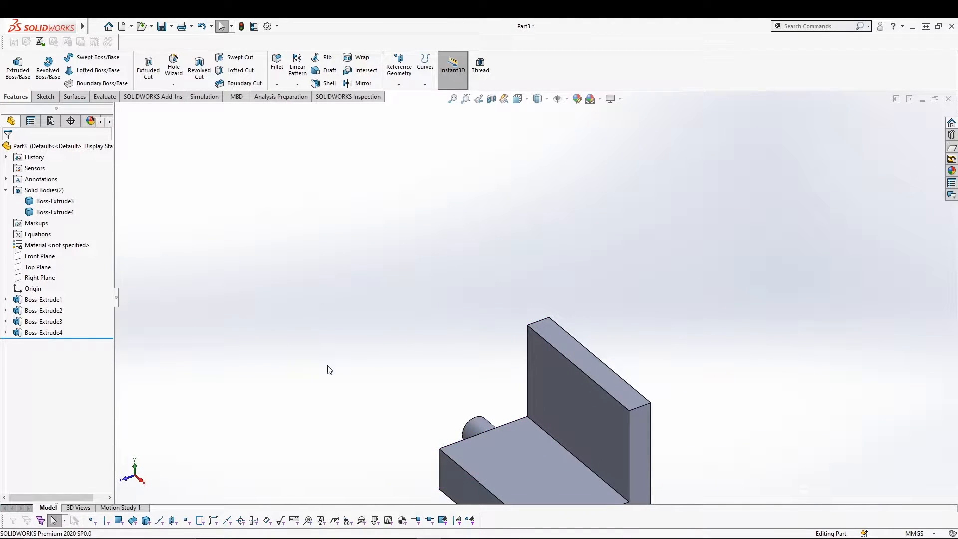
left_click(517, 475)
left_click(559, 445)
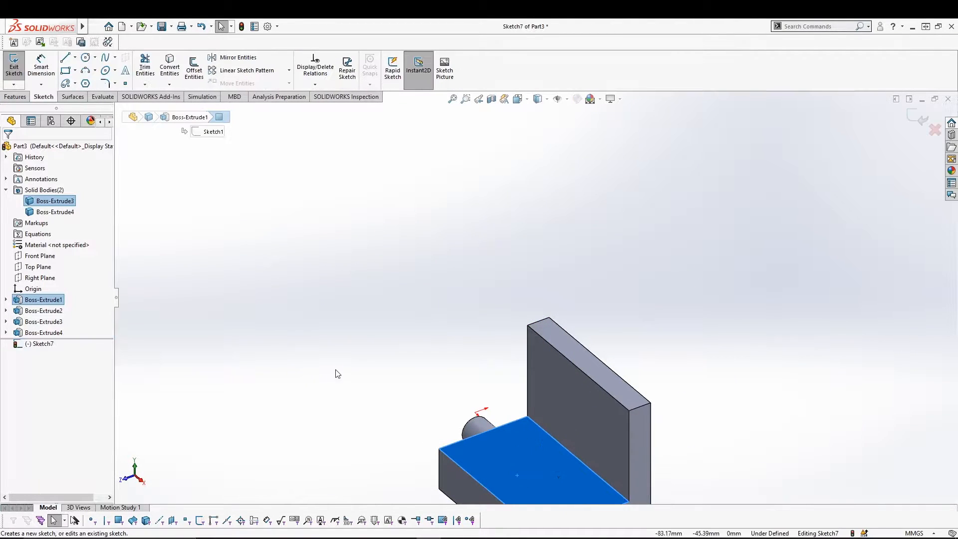
key("space")
left_click(446, 433)
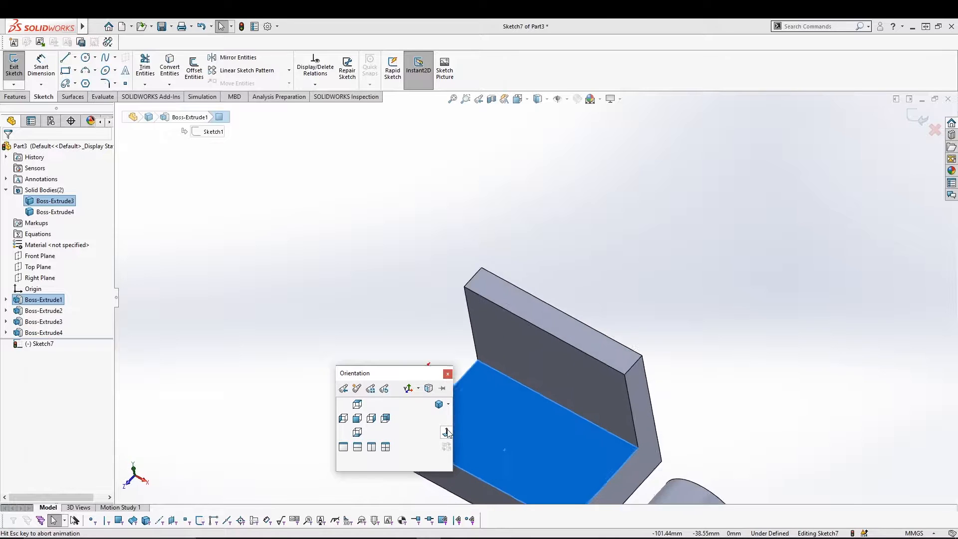
left_click(66, 70)
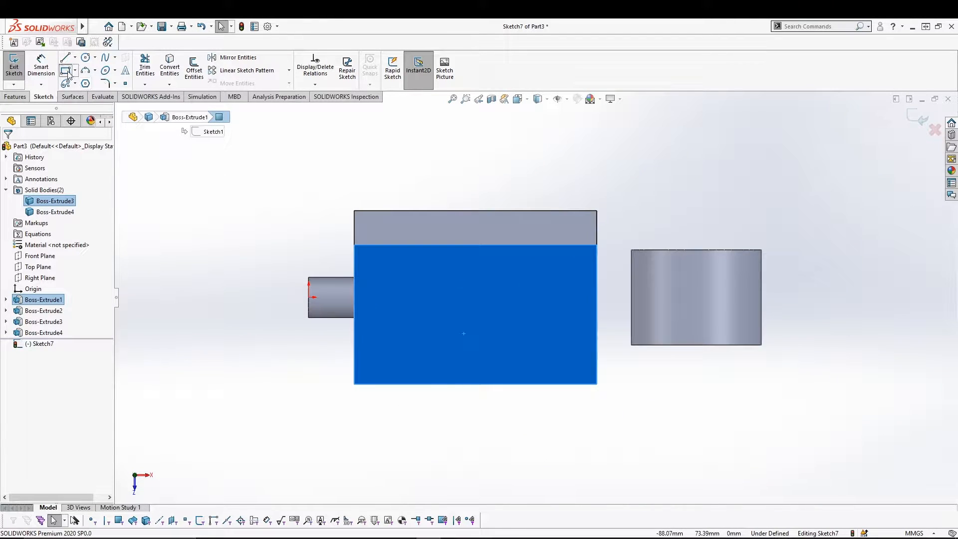
mouse_move(407, 384)
left_mouse_down()
mouse_move(438, 355)
mouse_move(571, 349)
mouse_move(558, 332)
left_mouse_up()
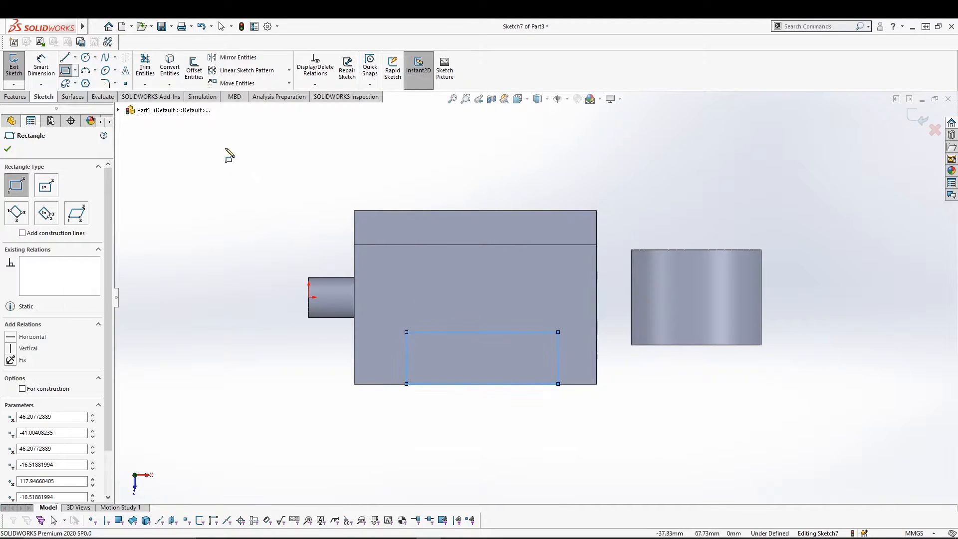
left_click(14, 65)
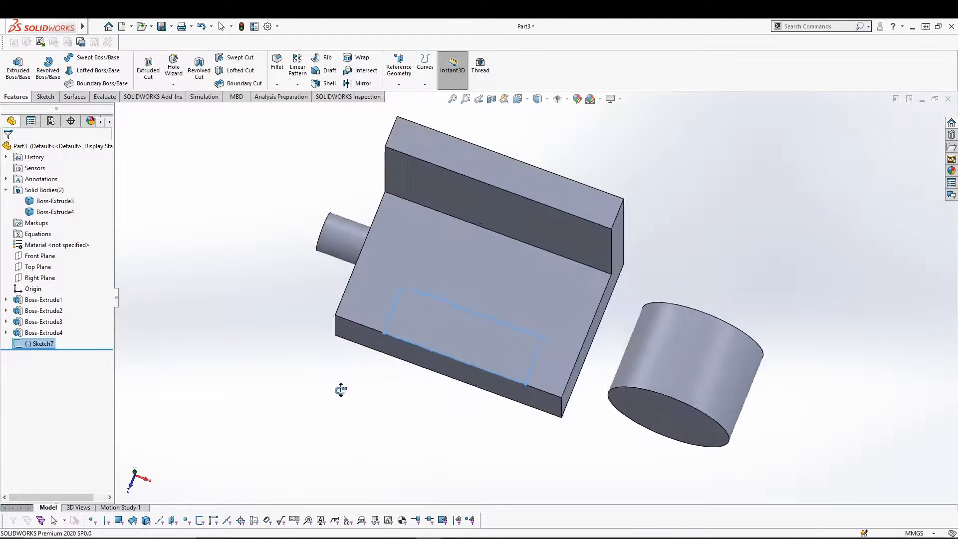
- Cut the rectangle into the block as an Extruded Cut with the Blind end condition, 45 mm deep
left_click(148, 67)
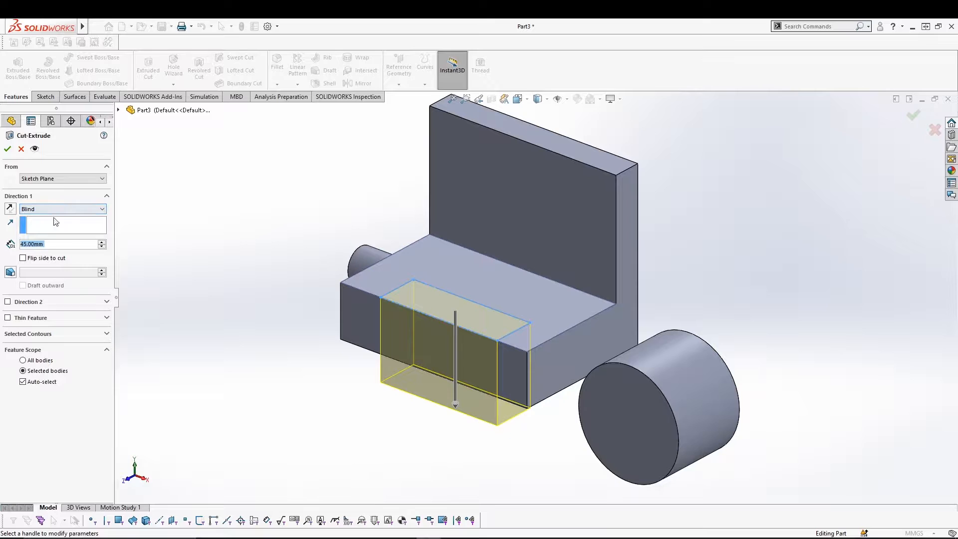
left_click(98, 209)
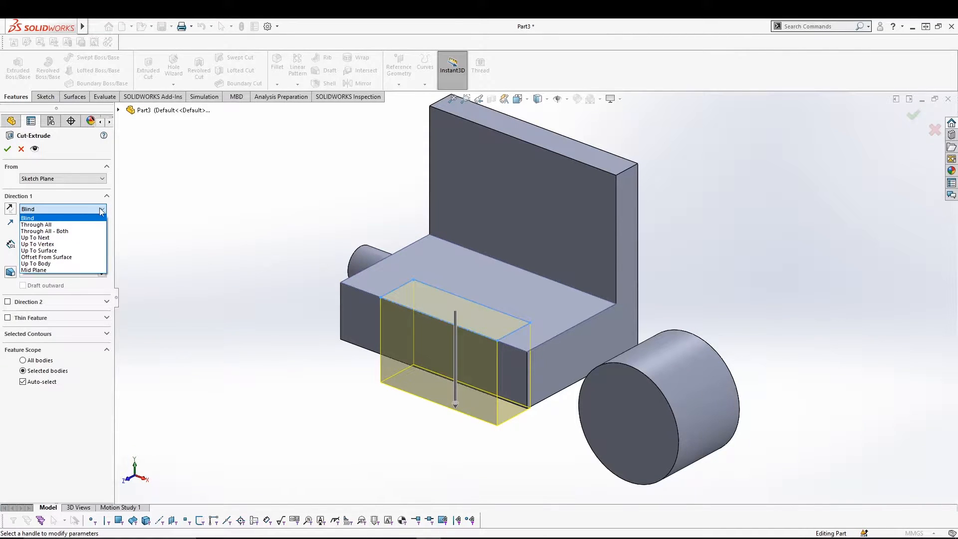
left_click(101, 211)
left_click(7, 150)
middle_click_drag(349, 413, 349, 389)
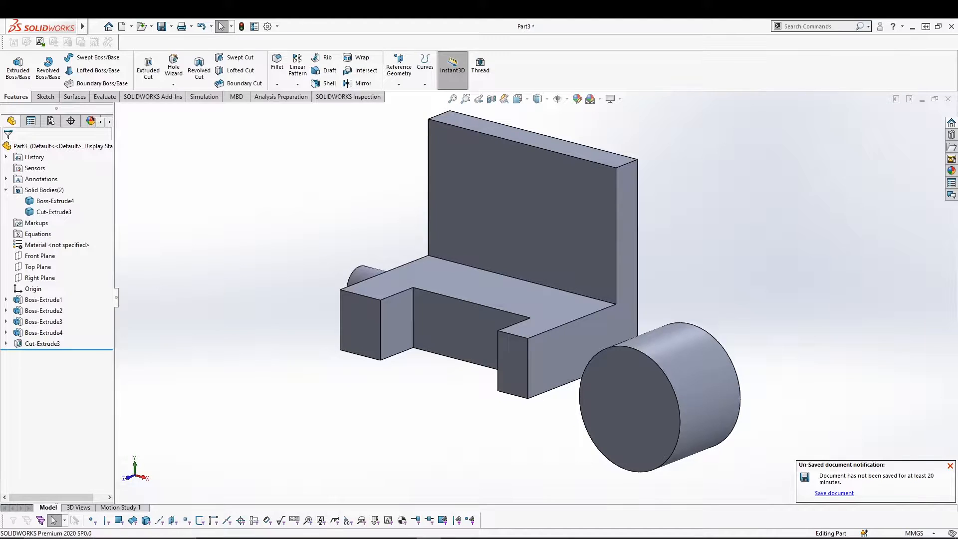
left_click(950, 465)
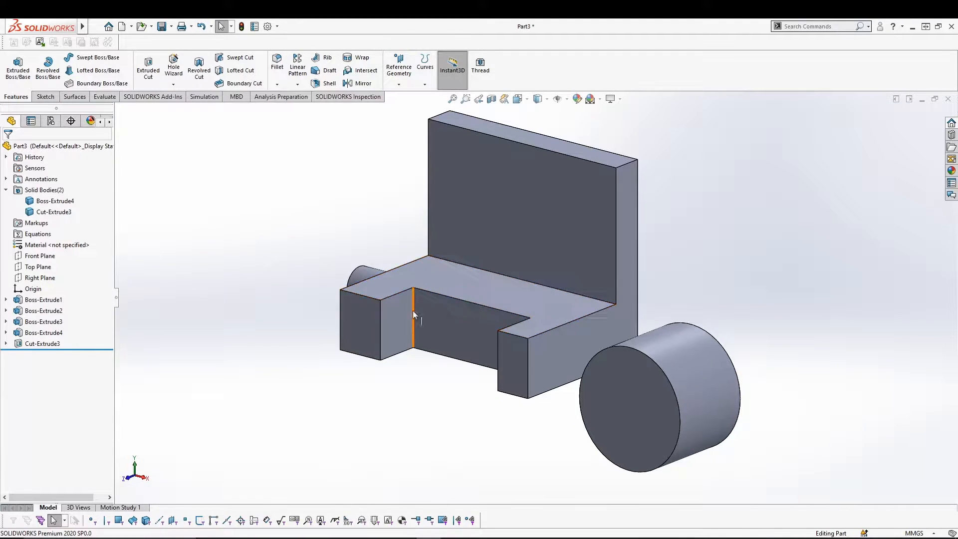
- Sketch a small rectangle on the end face of the small cylindrical boss and finish the sketch
middle_click_drag(433, 295, 427, 323)
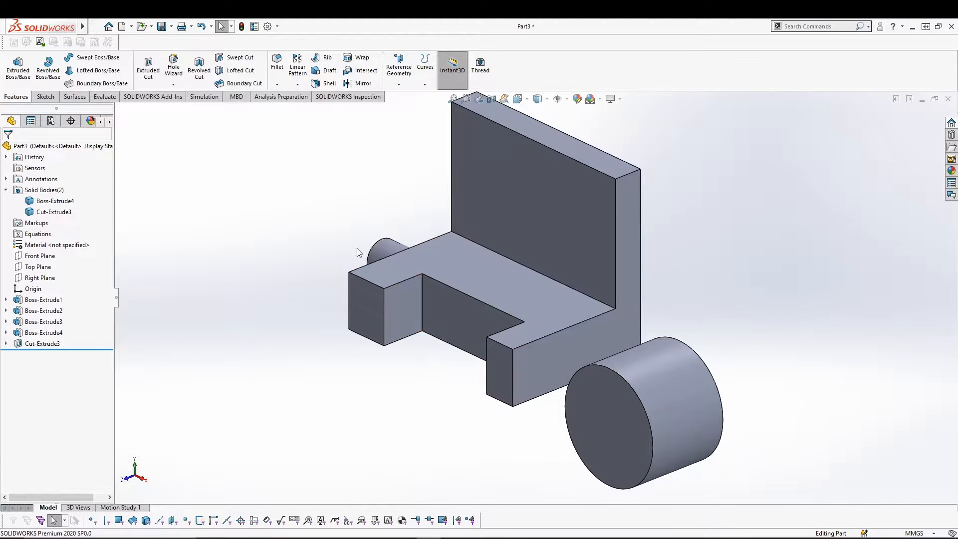
middle_click_drag(314, 393, 510, 377)
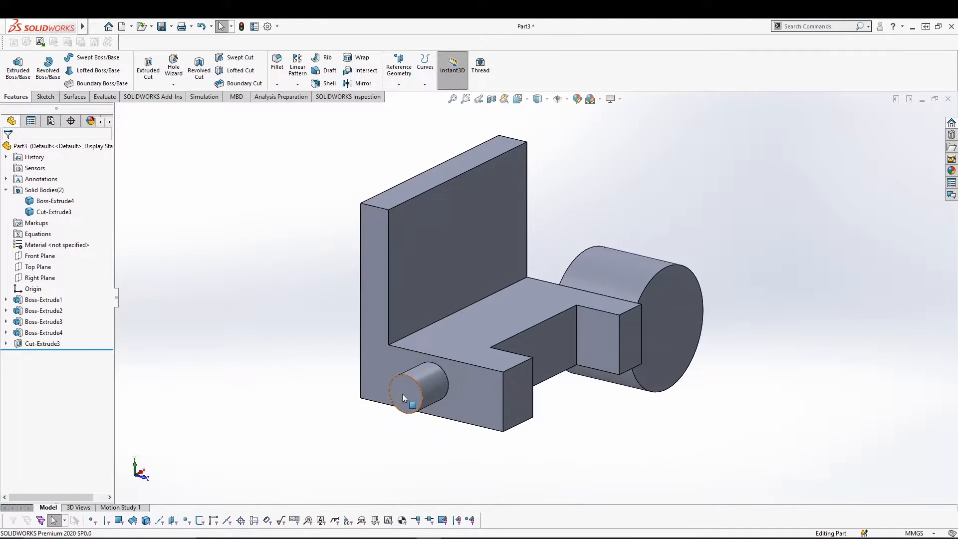
left_click(413, 399)
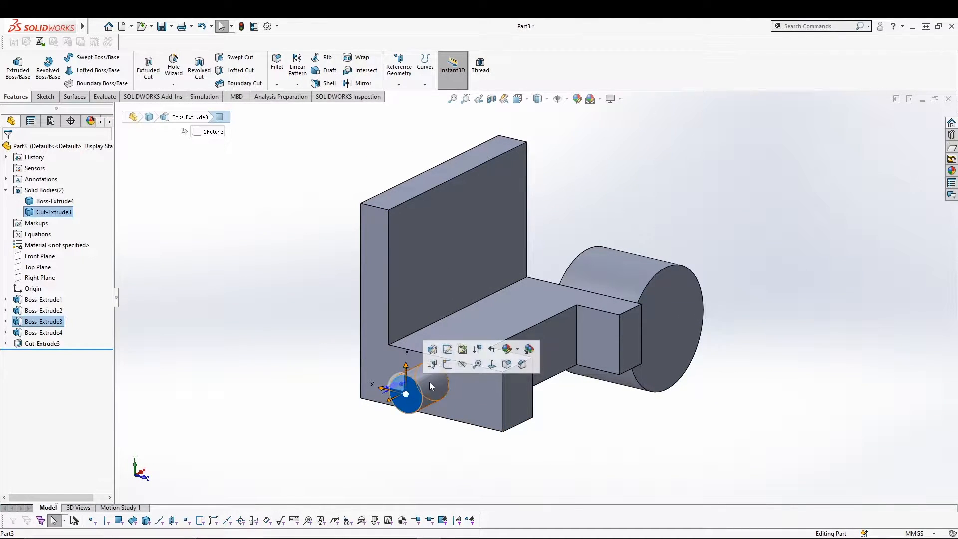
left_click(446, 364)
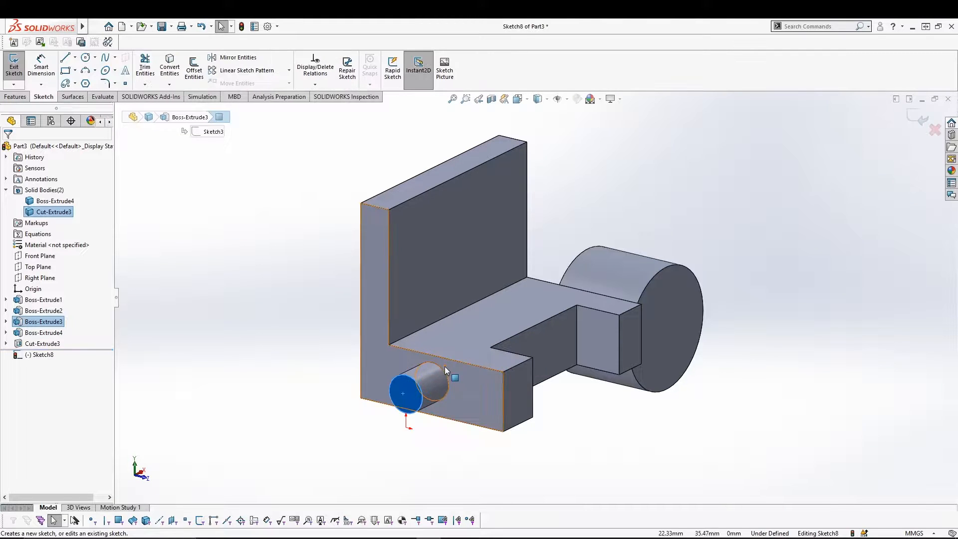
key("space")
left_click(430, 470)
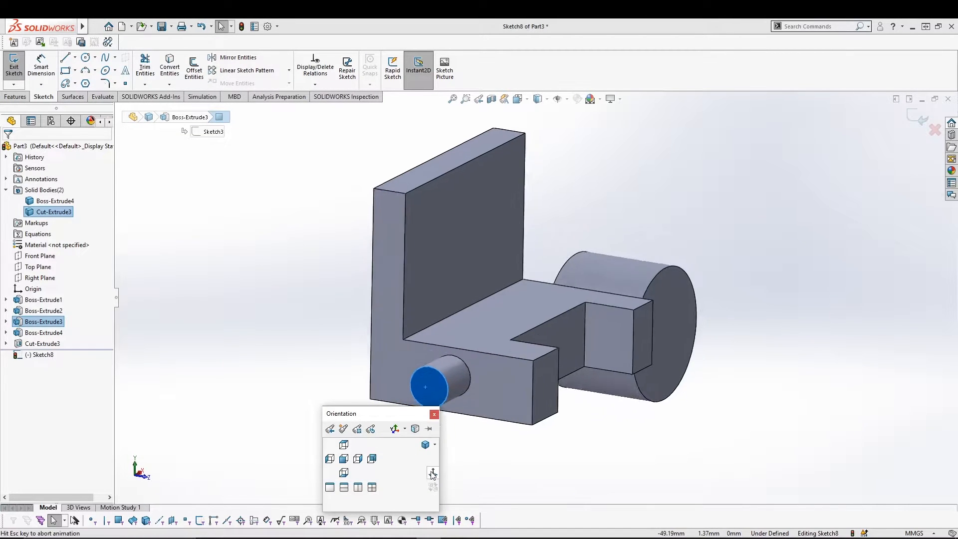
left_click(65, 74)
left_click_drag(522, 335, 549, 353)
left_click(17, 71)
- Start an Extruded Cut from the small rectangle and set its end condition to Through All
mouse_move(740, 323)
middle_mouse_down()
mouse_move(665, 380)
mouse_move(654, 375)
middle_mouse_up()
left_click(145, 80)
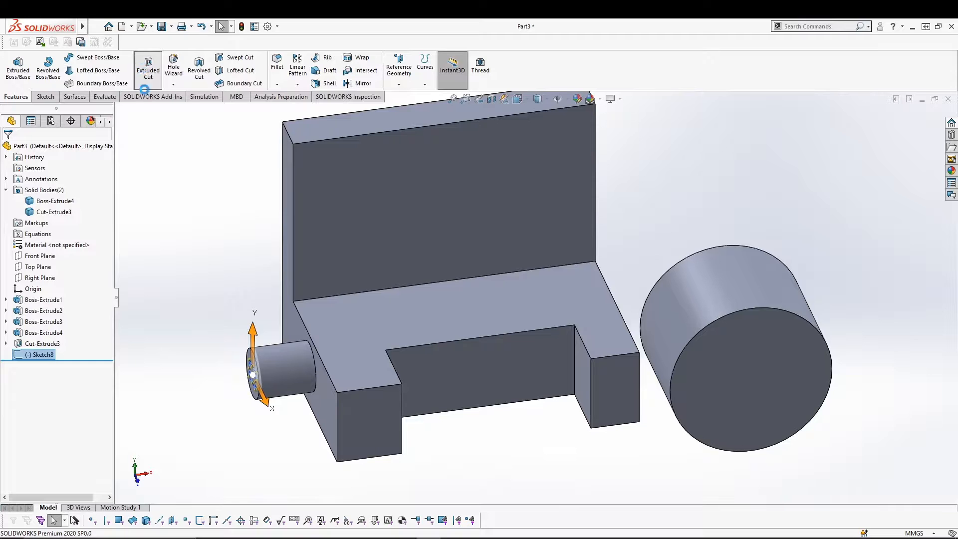
key("ctrl+1")
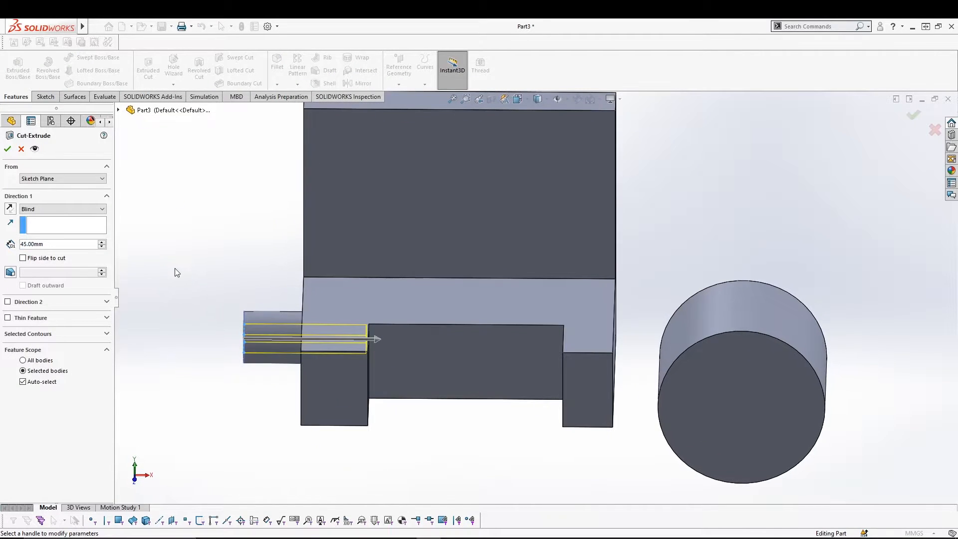
left_click(104, 210)
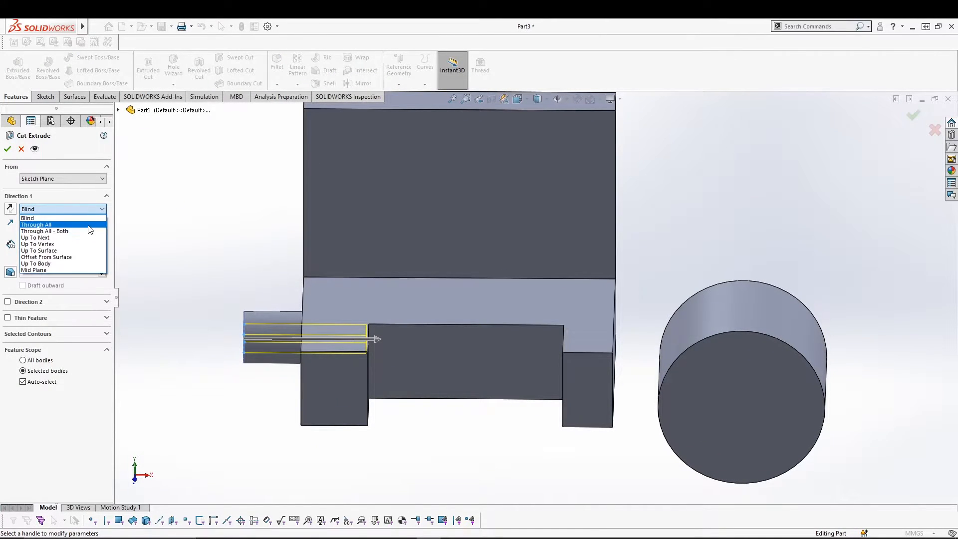
left_click(40, 216)
mouse_move(533, 490)
middle_mouse_down()
mouse_move(511, 457)
mouse_move(530, 477)
middle_mouse_up()
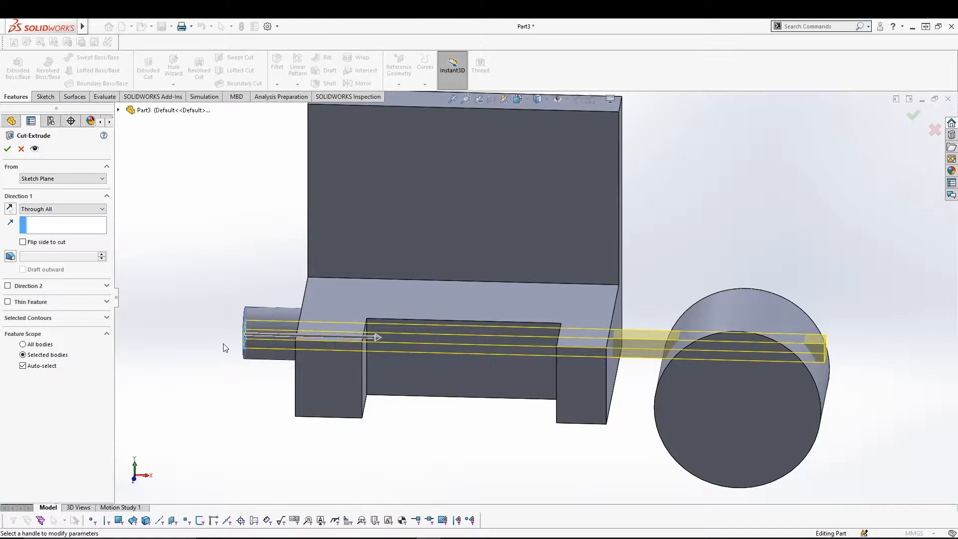
- Try the Through All - Both and Up To Next end conditions for the small rectangle's cut
left_click(102, 210)
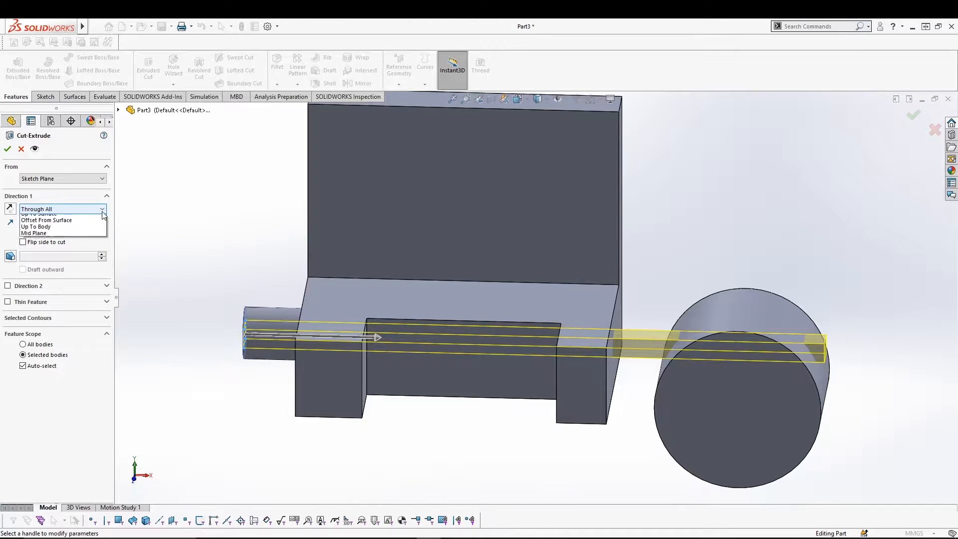
left_click(100, 231)
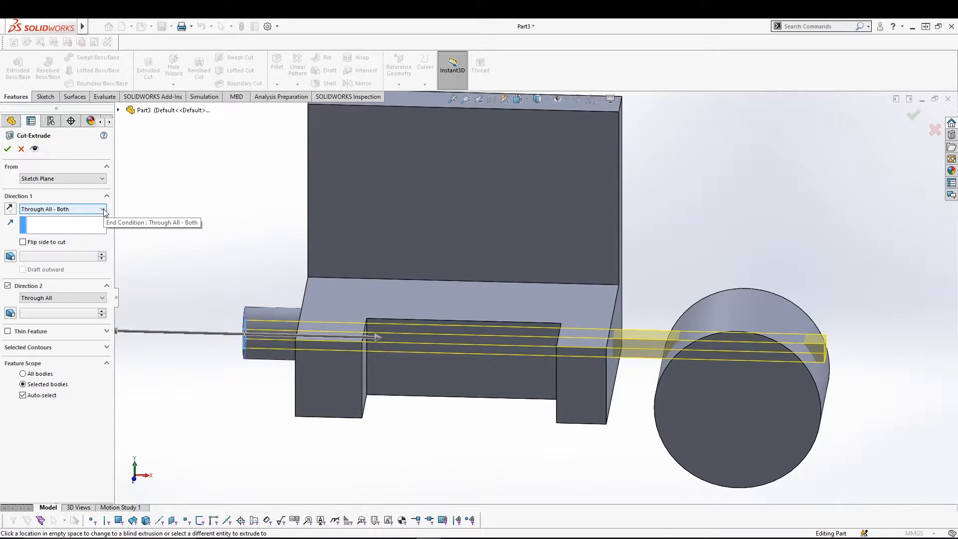
left_click(102, 209)
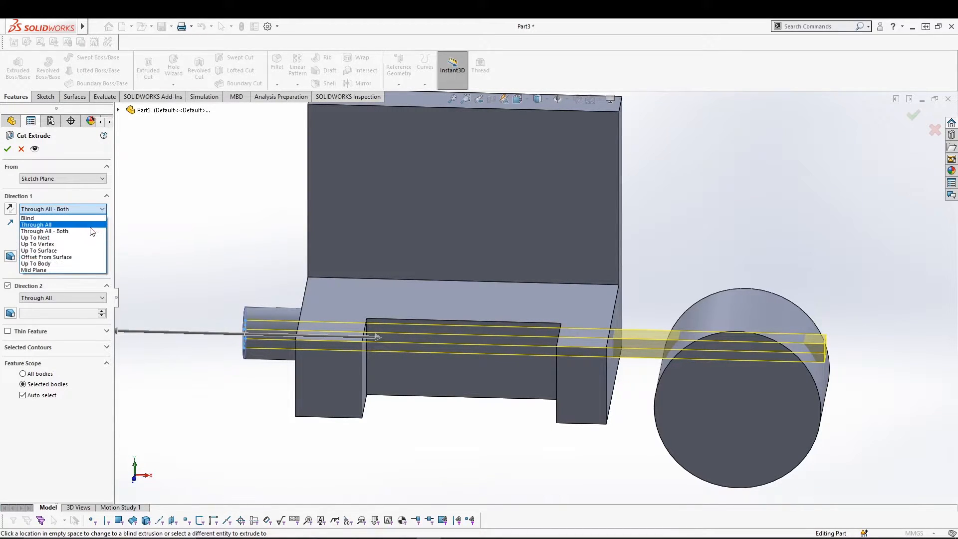
left_click(86, 240)
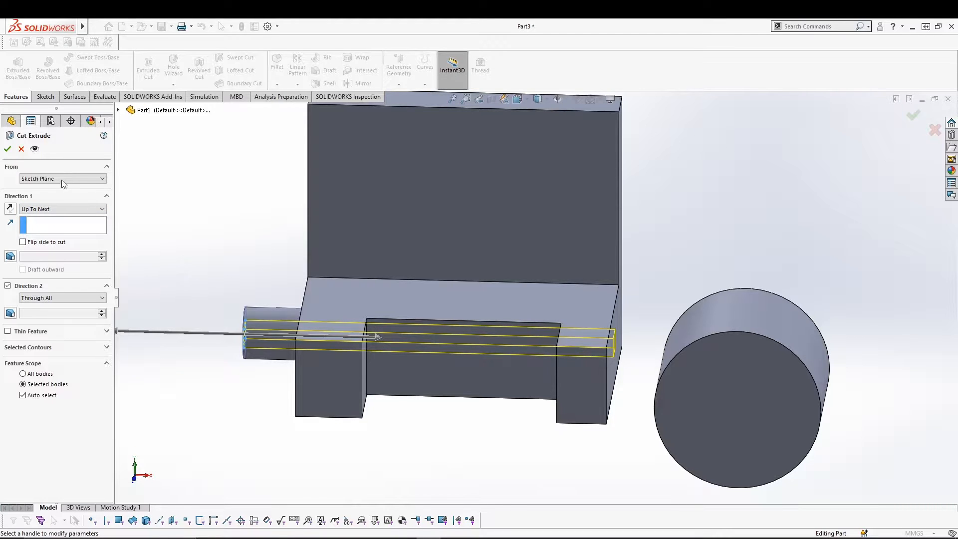
mouse_move(420, 412)
middle_mouse_down()
mouse_move(407, 388)
mouse_move(413, 417)
mouse_move(424, 423)
middle_mouse_up()
middle_click_drag(557, 422, 526, 413)
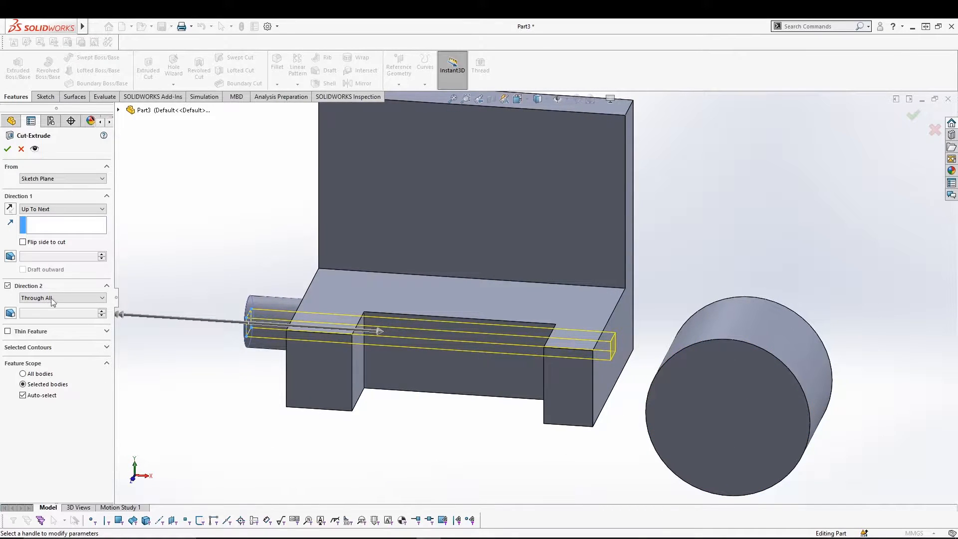
left_click(119, 110)
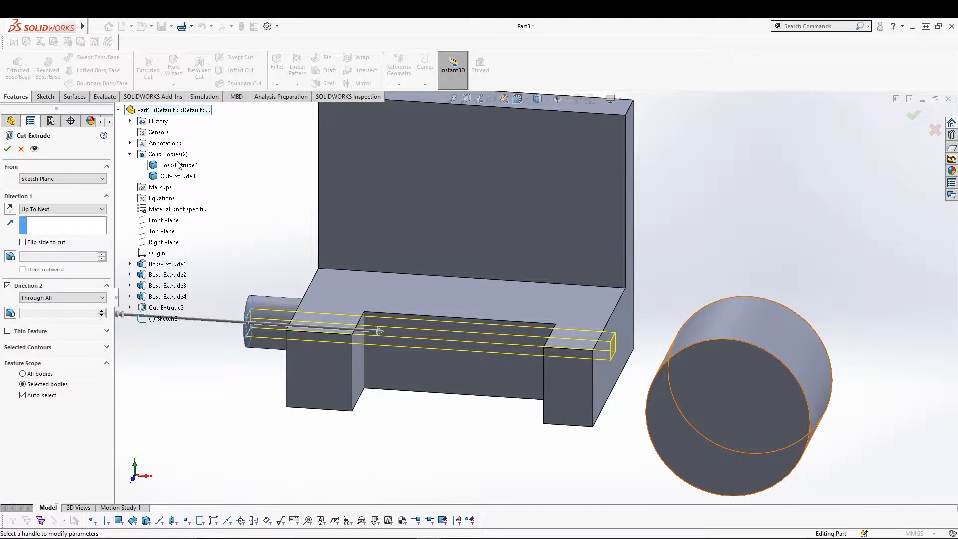
left_click(130, 155)
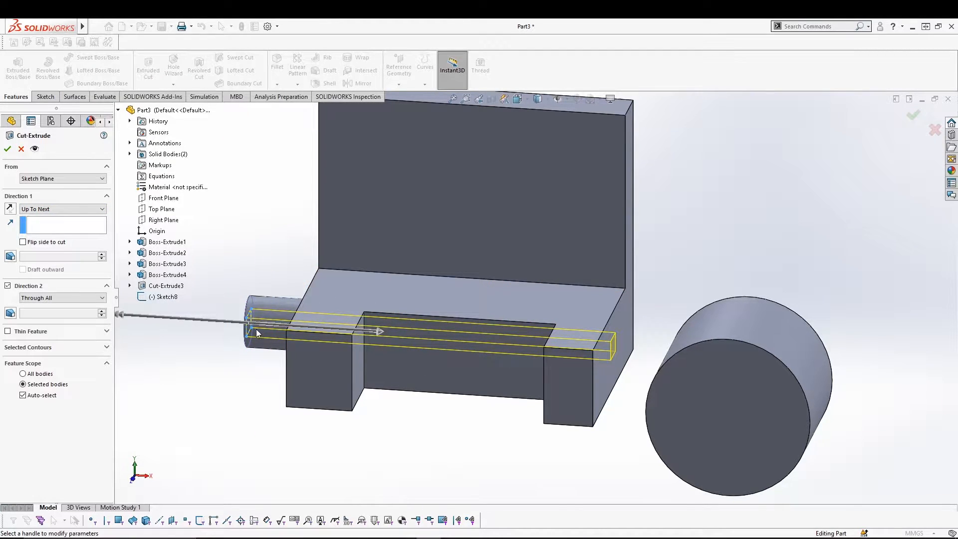
- Try the Up To Vertex end condition, ending the cut at the notch's top front corner farthest from the small cylinder
left_click(75, 209)
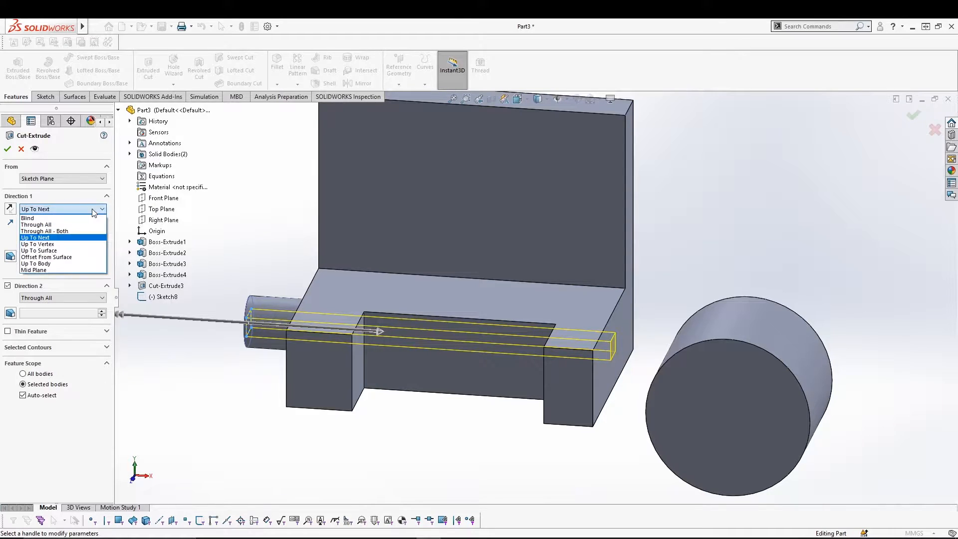
left_click(74, 244)
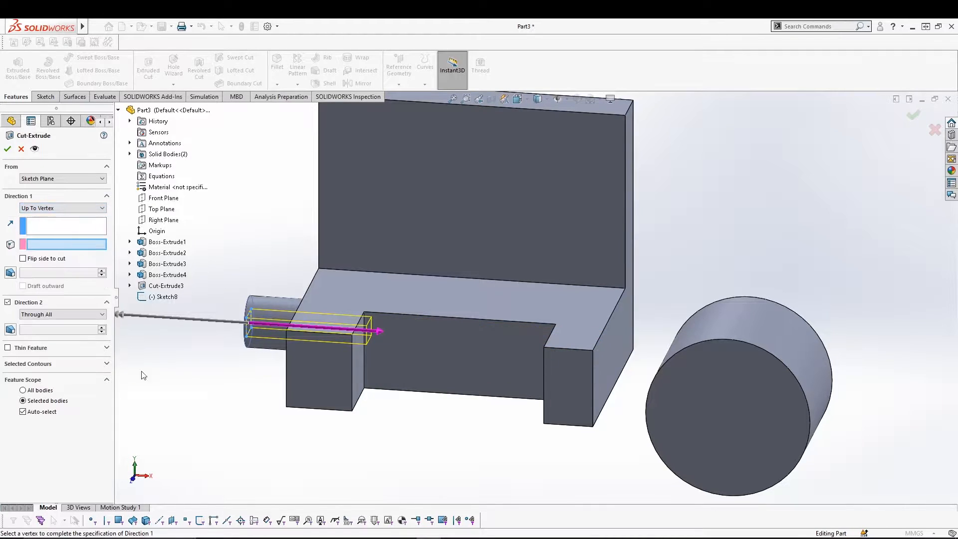
left_click(544, 348)
middle_click_drag(489, 447, 511, 456)
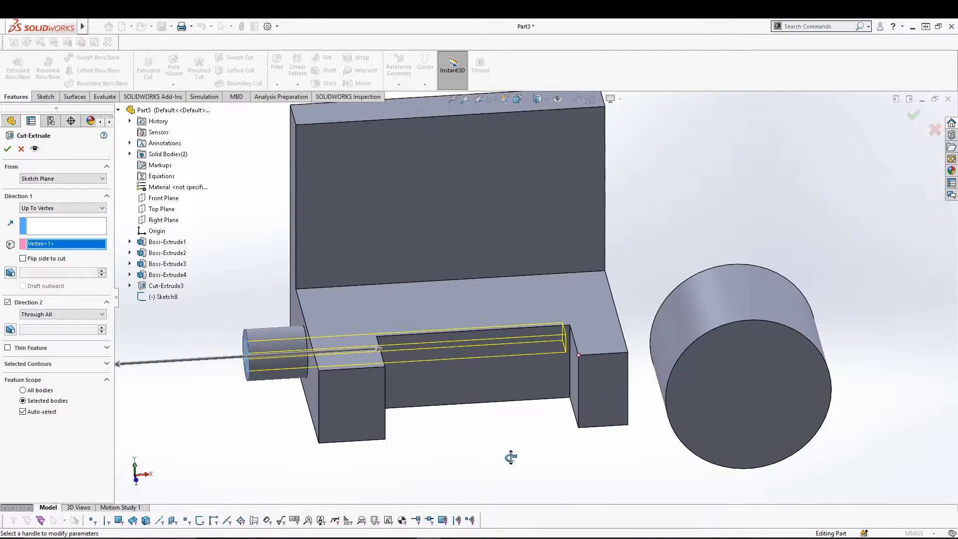
- Try the Up To Surface end condition, ending the cut at the curved face of the large separate cylinder
left_click(62, 208)
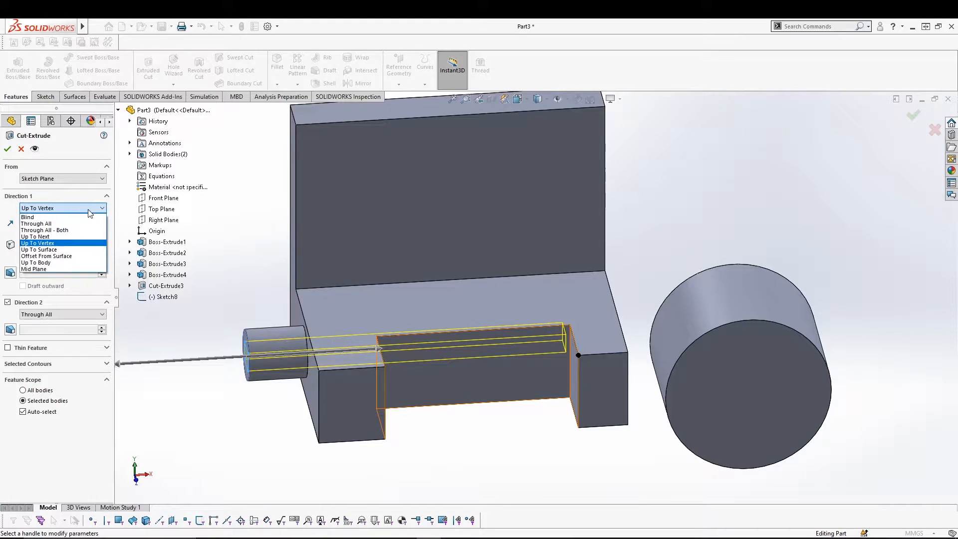
left_click(76, 253)
middle_click_drag(222, 401, 281, 428)
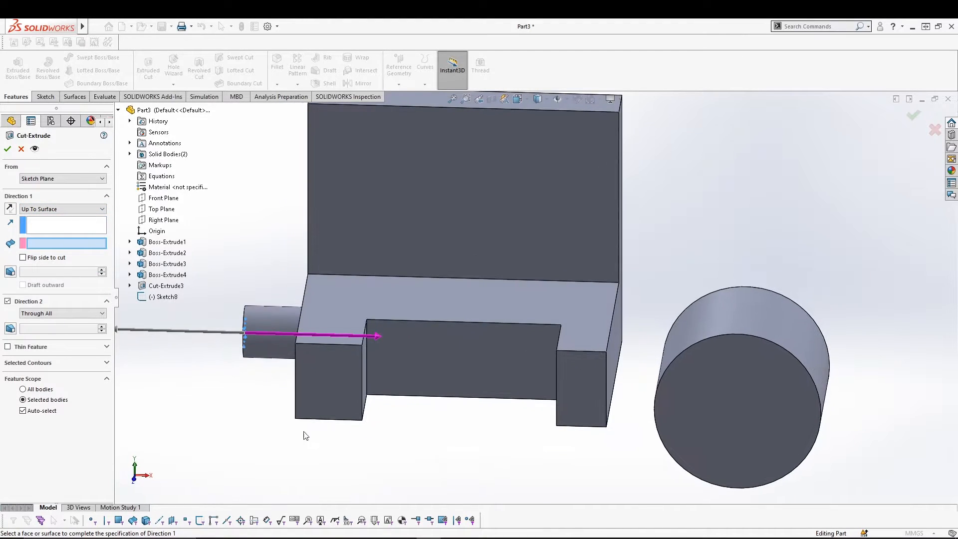
left_click(679, 337)
middle_click_drag(612, 437, 617, 457)
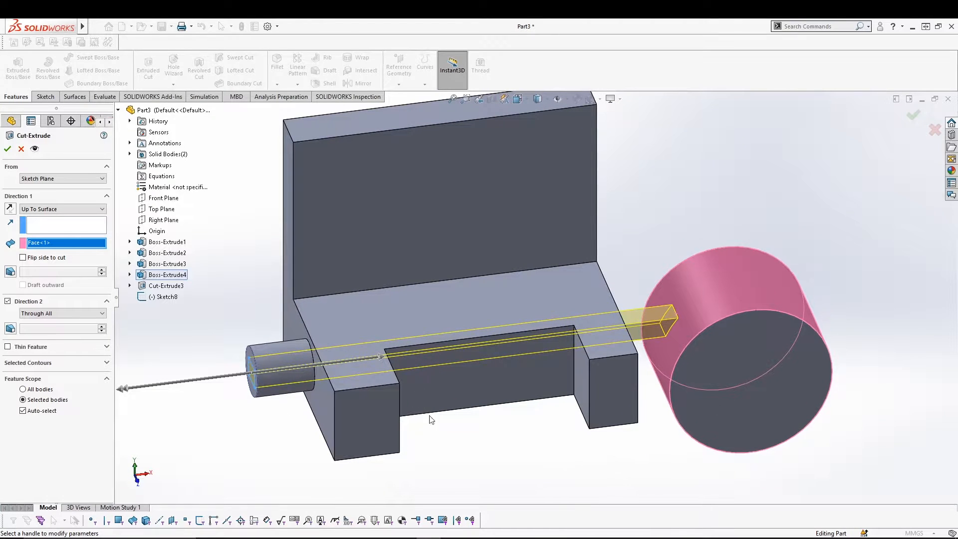
- Try the Offset From Surface end condition, ending the cut 5 mm from the curved face of the large separate cylinder
left_click(94, 210)
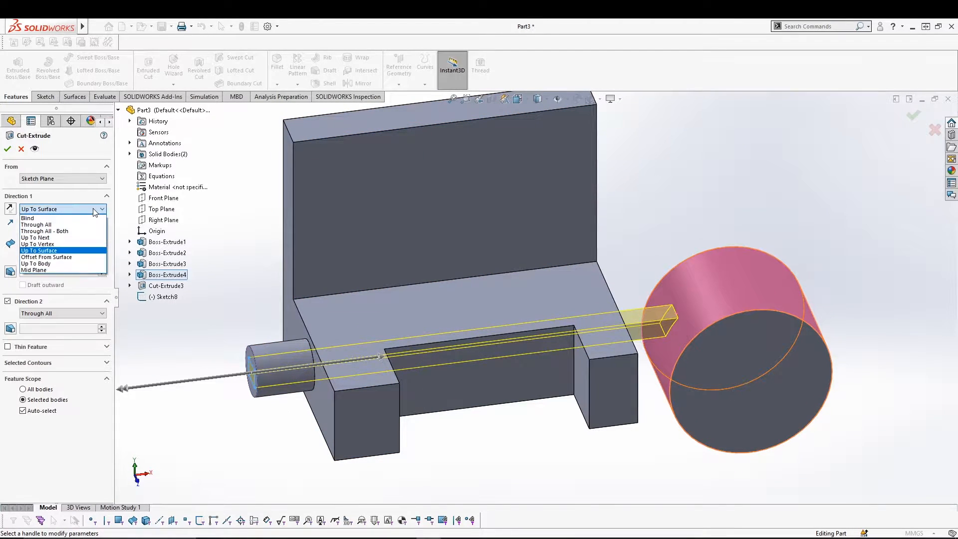
left_click(85, 257)
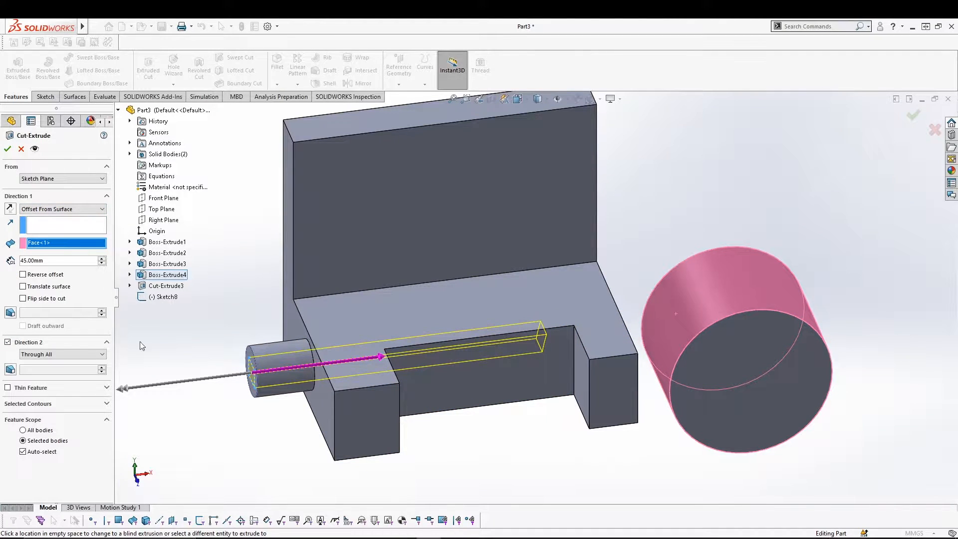
double_click(92, 261)
left_click(169, 338)
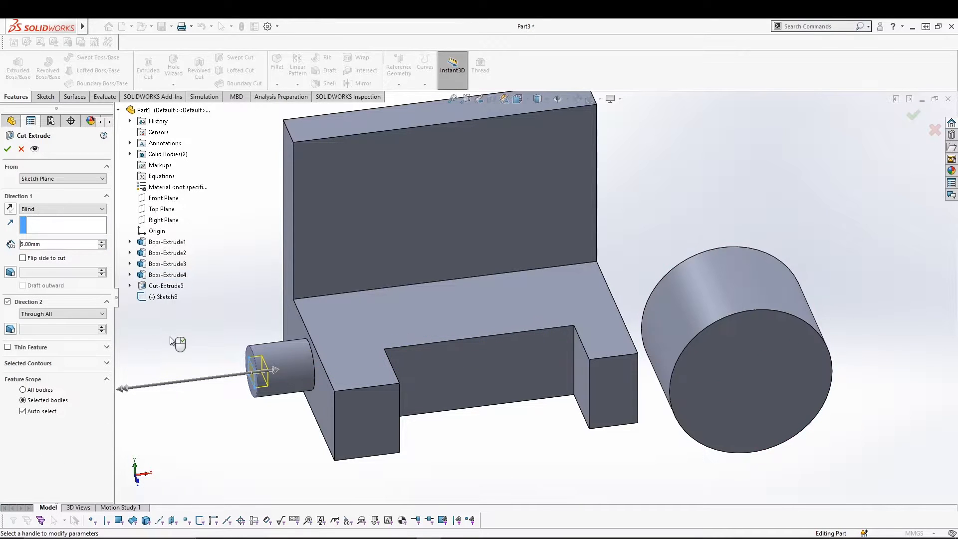
middle_click_drag(168, 331, 168, 343)
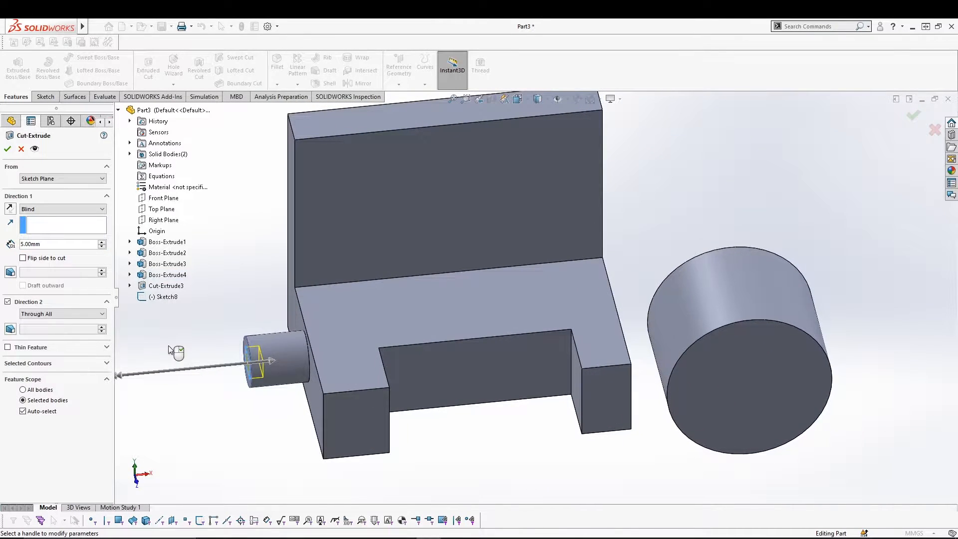
left_click(72, 210)
left_click(70, 260)
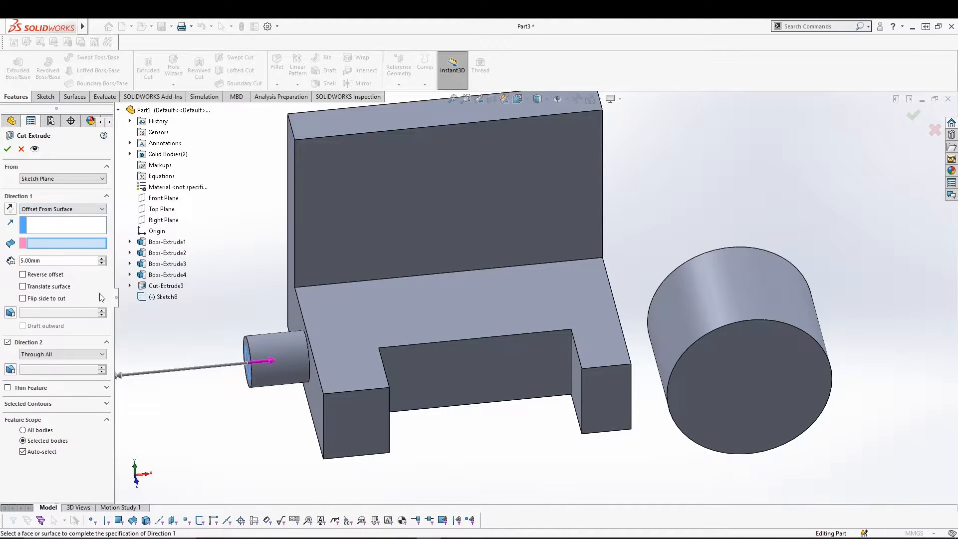
left_click(674, 310)
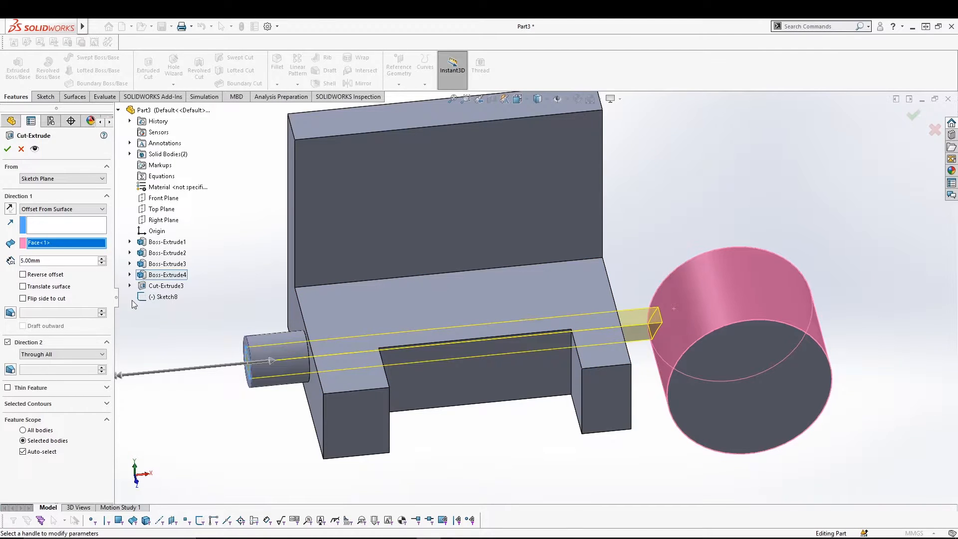
middle_click_drag(492, 464, 456, 458)
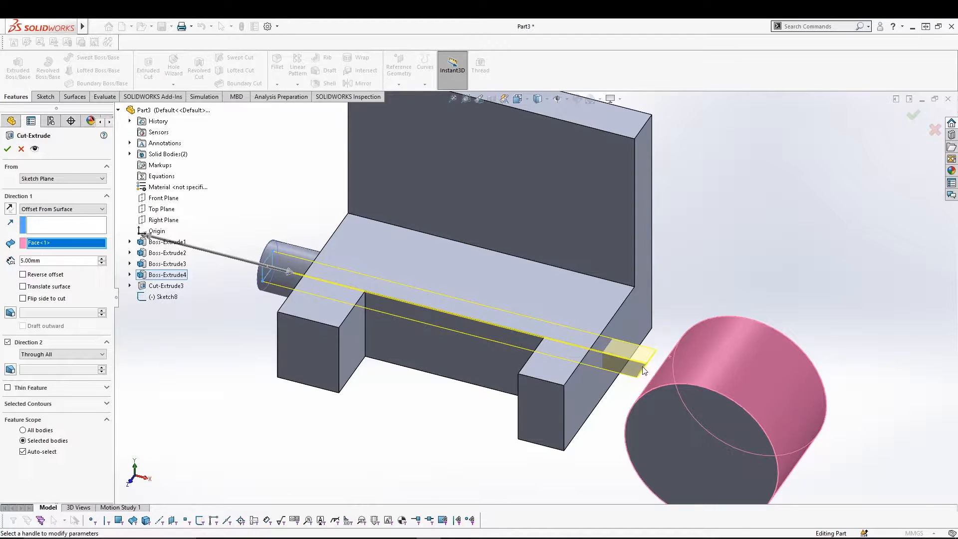
- Try the Up To Body end condition, ending the cut at the large separate cylinder's body
left_click(61, 210)
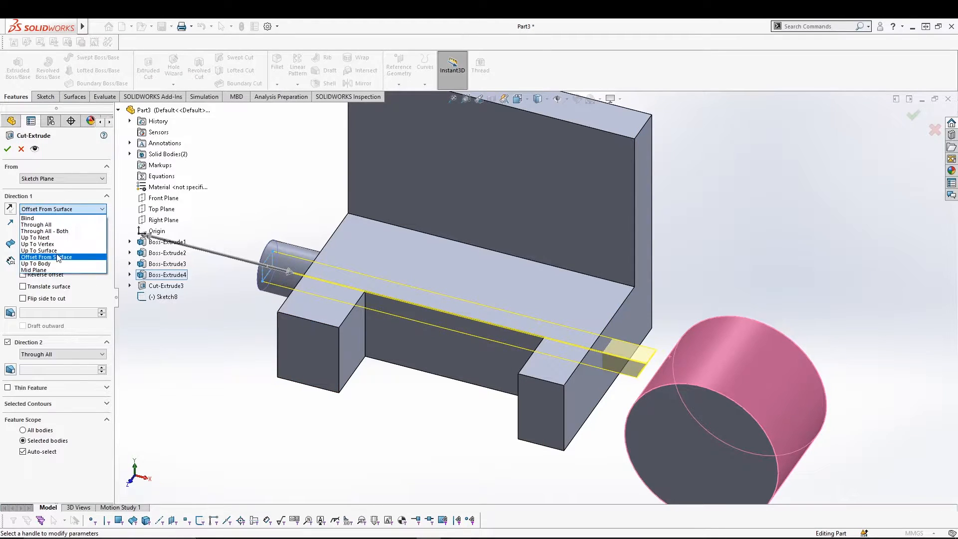
left_click(40, 270)
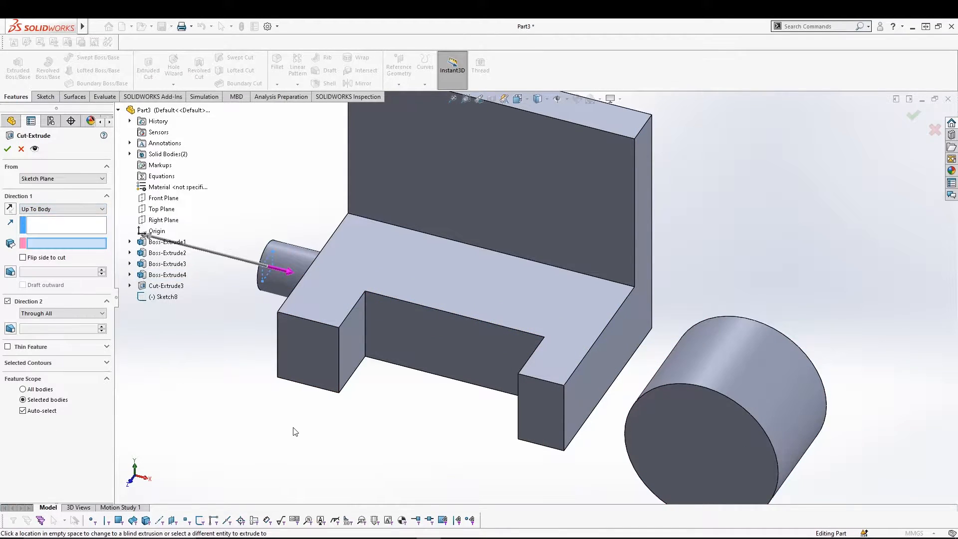
left_click(721, 375)
middle_click_drag(290, 453, 320, 470)
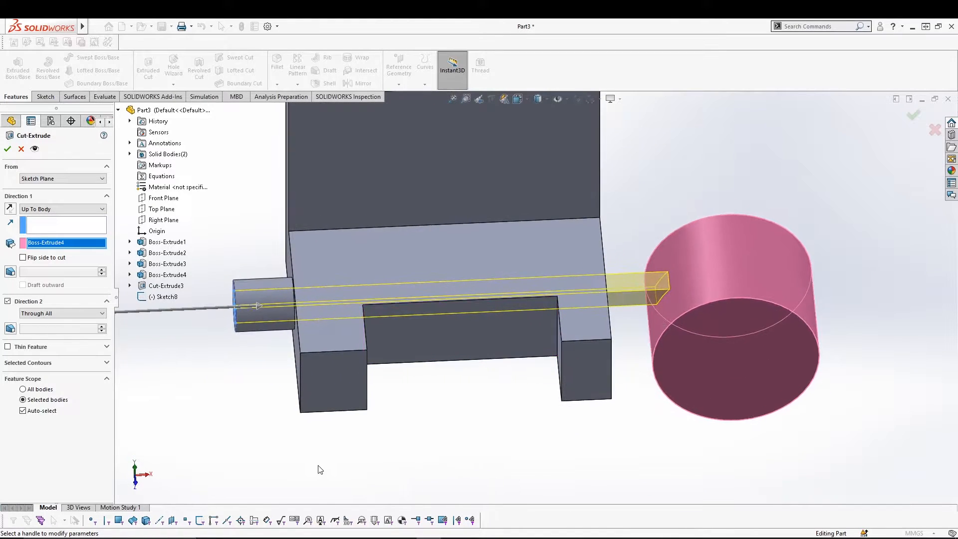
left_click(103, 211)
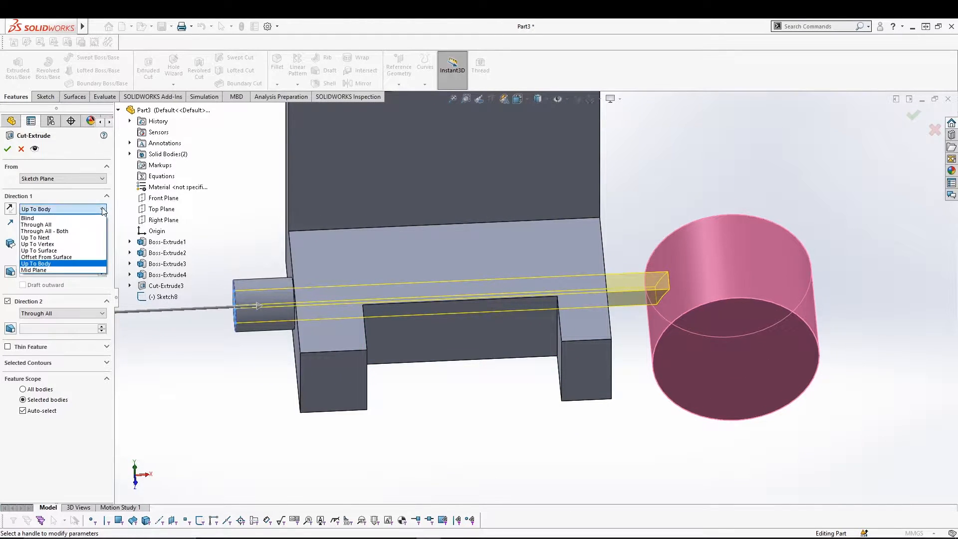
left_click(103, 210)
left_click(103, 210)
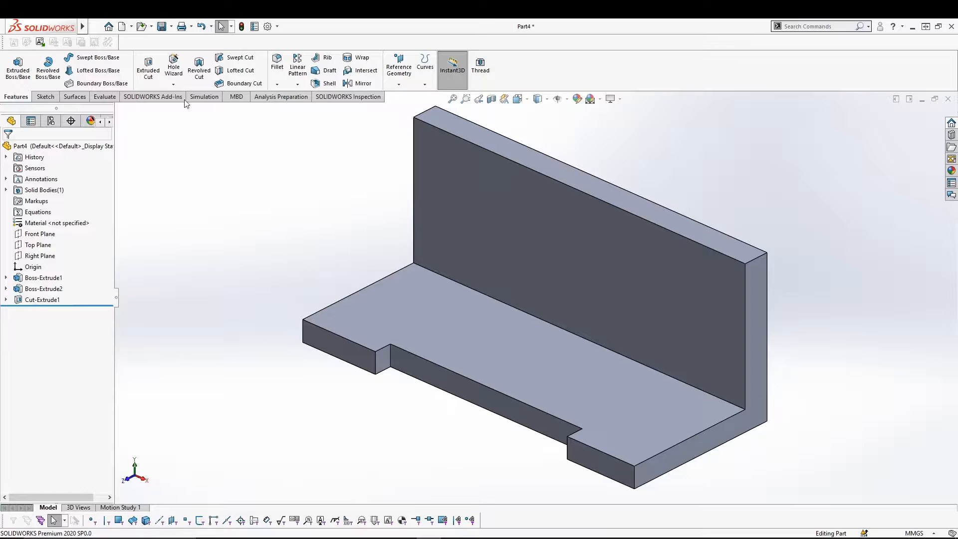
- Start the Hole Wizard on the L-shaped part in Part4 and look through the hole specification settings
left_click(174, 66)
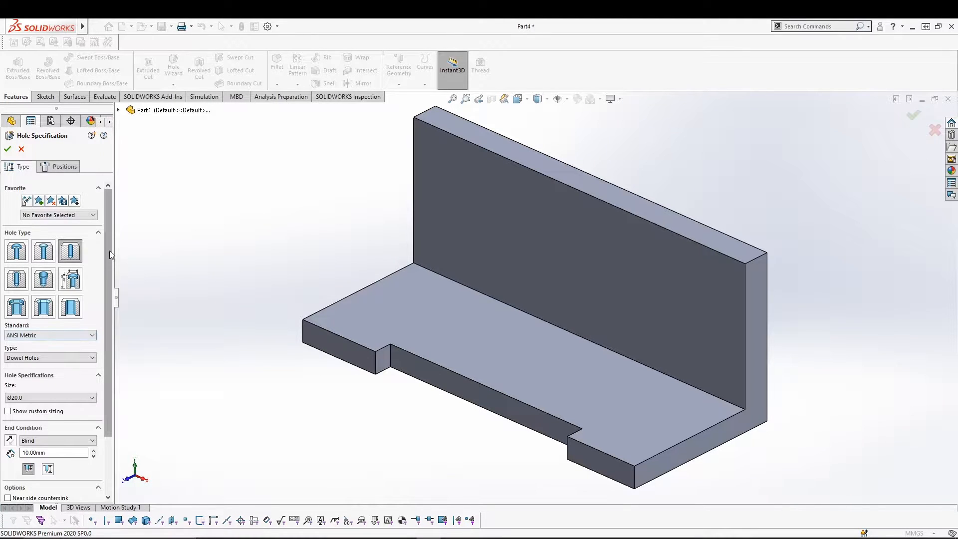
scroll(109, 250, "down", 3)
scroll(109, 240, "up", 3)
left_click_drag(105, 280, 103, 304)
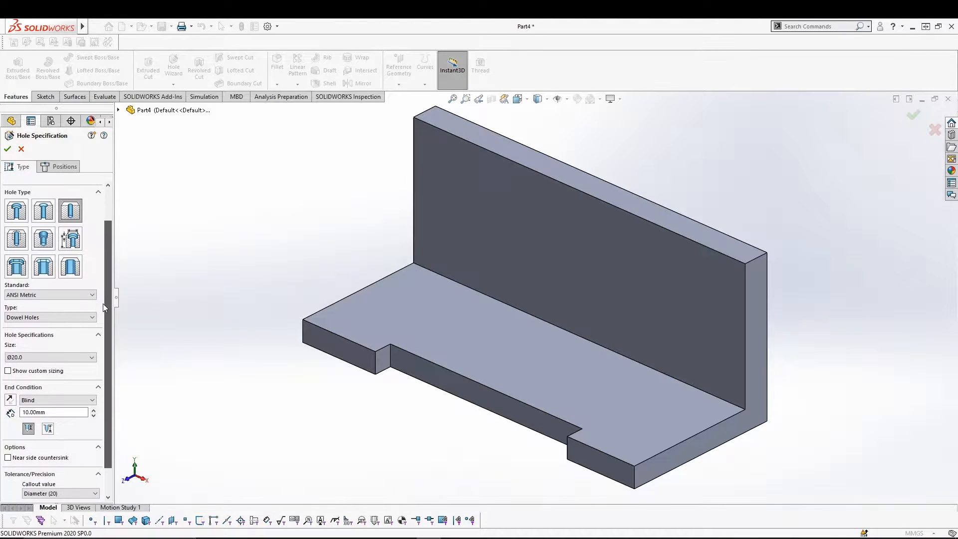
- Browse the available hole standards and set the standard to ANSI Metric
left_click(92, 296)
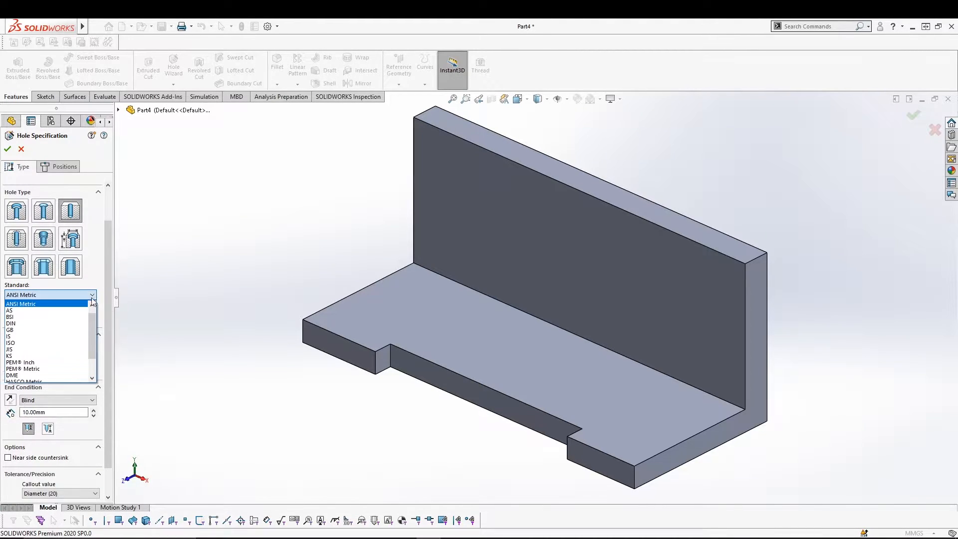
mouse_move(93, 324)
left_mouse_down()
mouse_move(92, 354)
mouse_move(91, 319)
left_mouse_up()
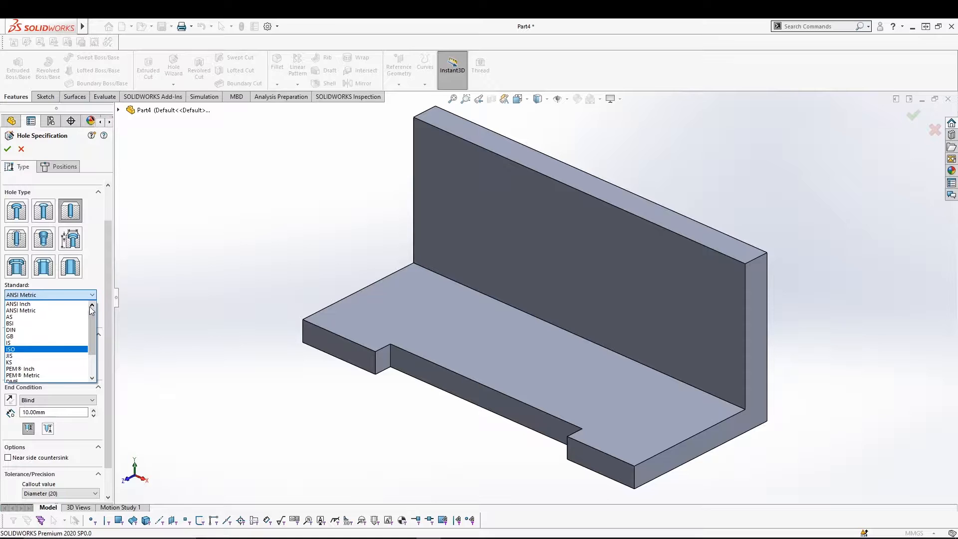
left_click(92, 296)
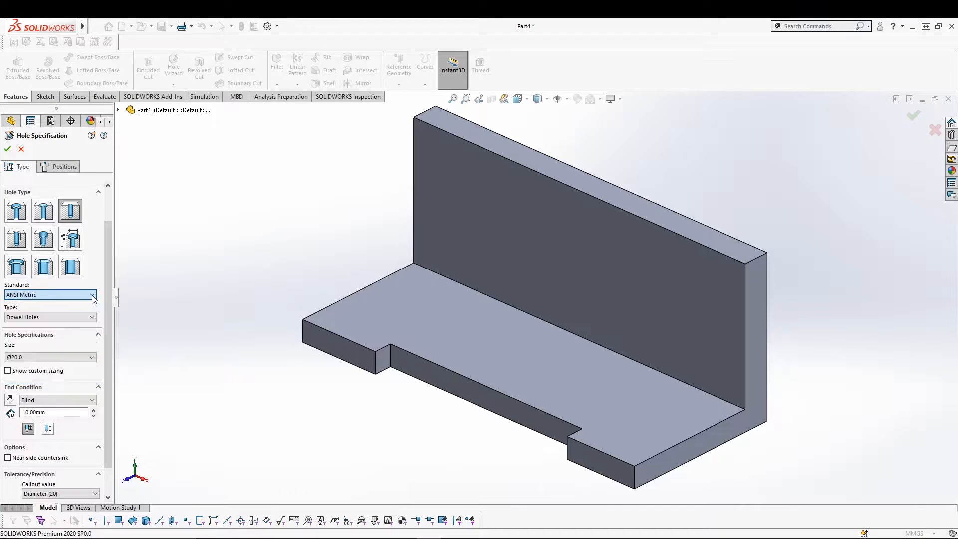
left_click(93, 296)
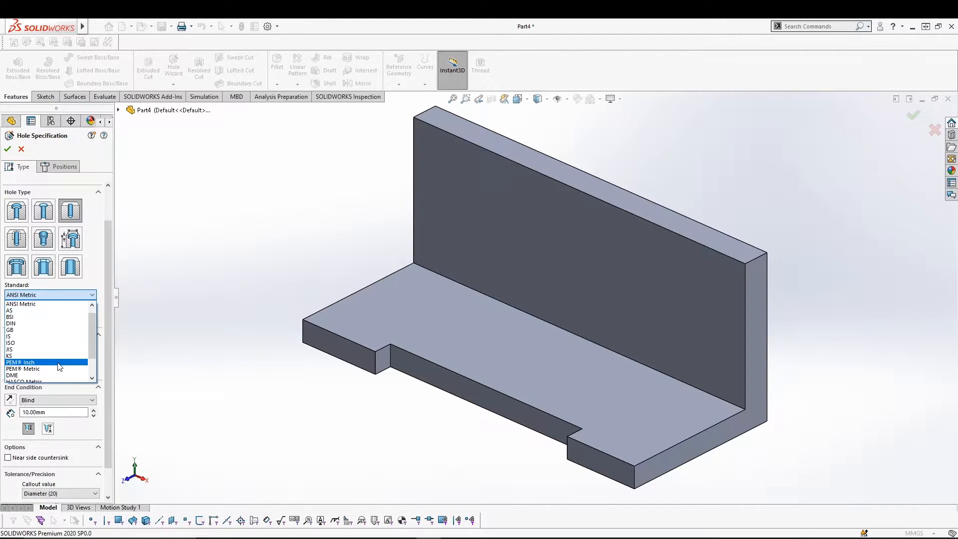
scroll(64, 314, "up", 1)
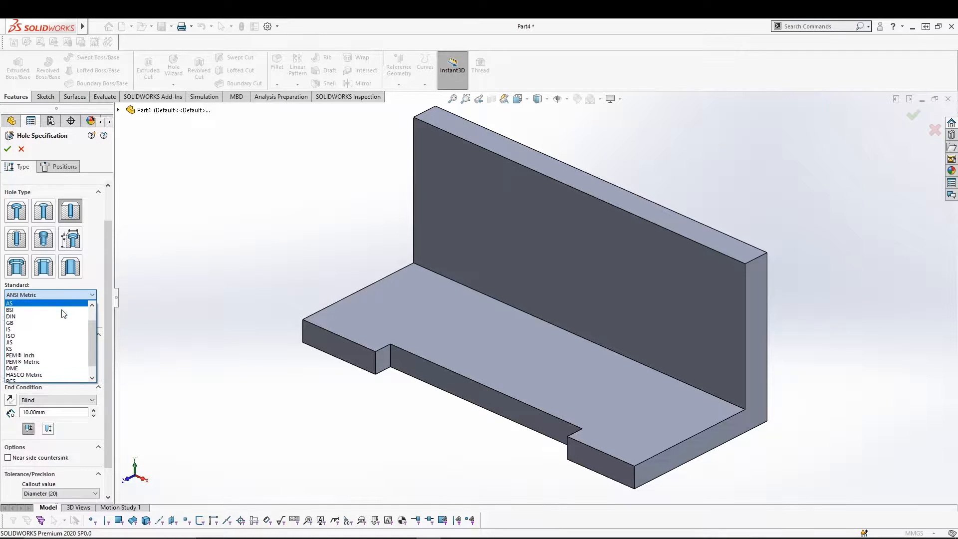
left_click(64, 310)
left_click(75, 295)
left_click(70, 310)
left_click(92, 295)
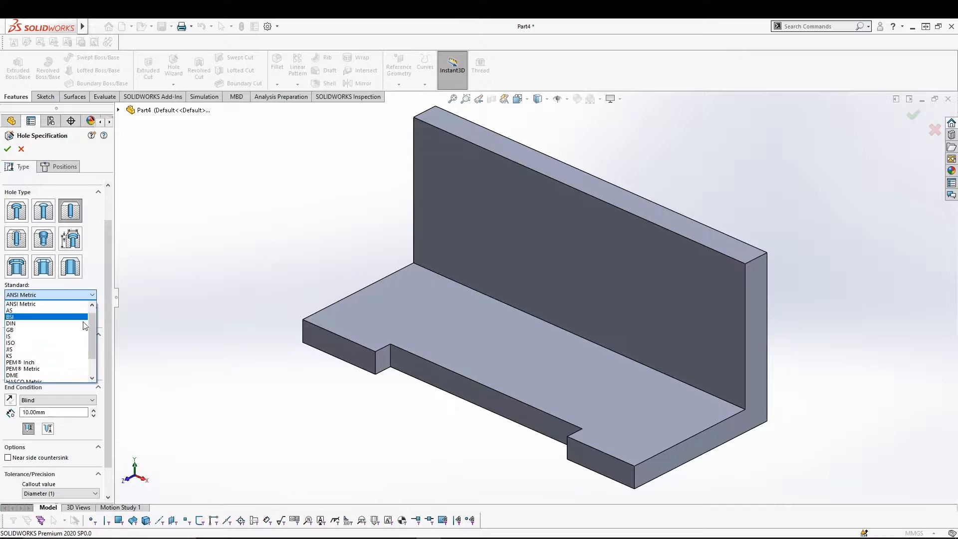
left_click(92, 295)
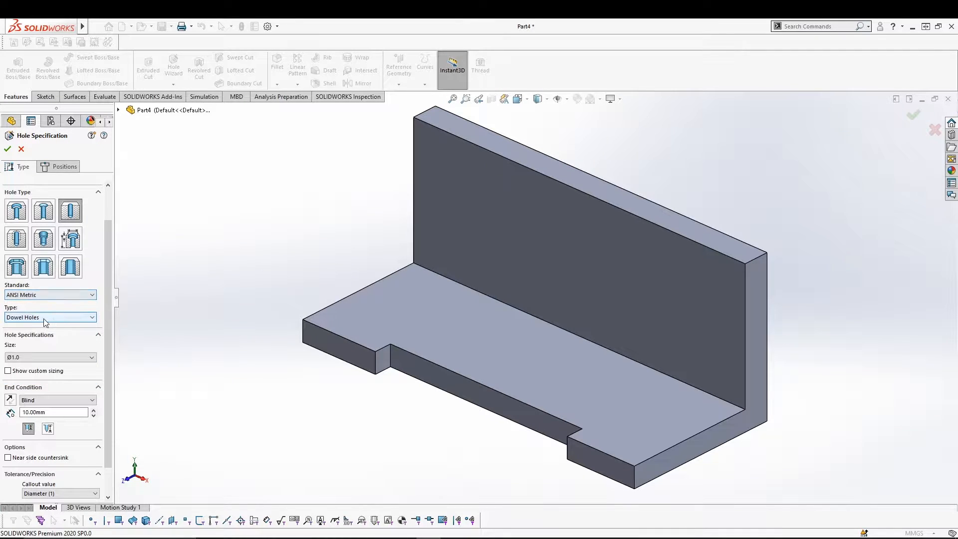
- Set the hole type to Dowel Holes with a size of Ø2.5
left_click(72, 319)
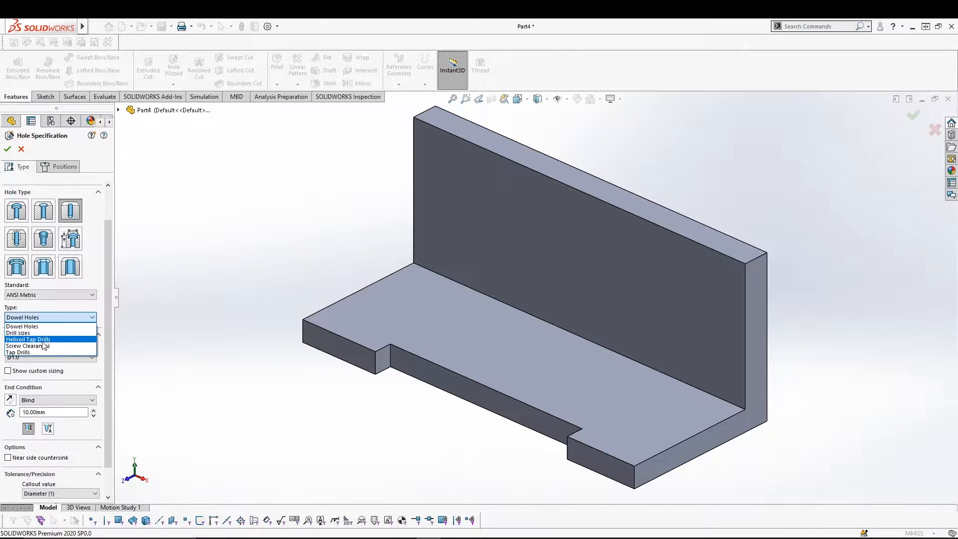
left_click(57, 327)
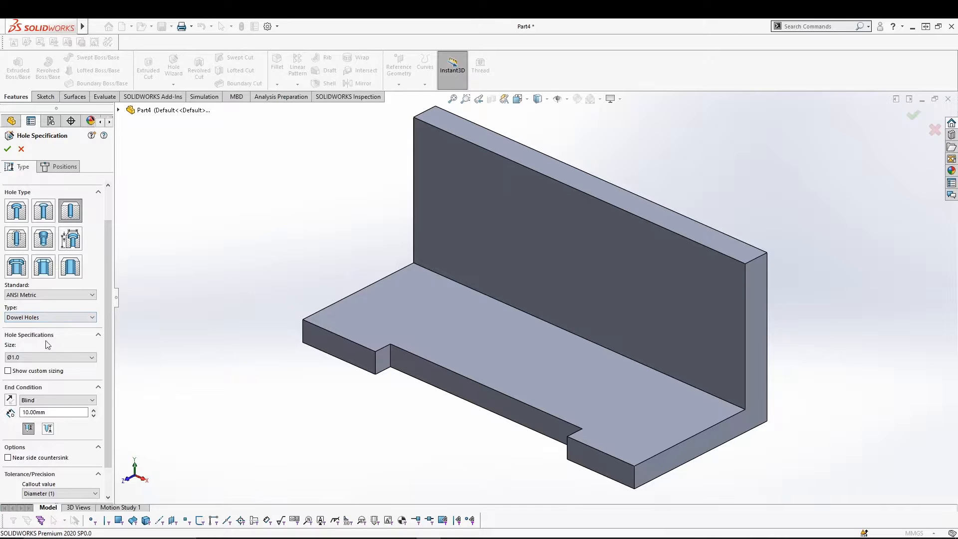
left_click(91, 355)
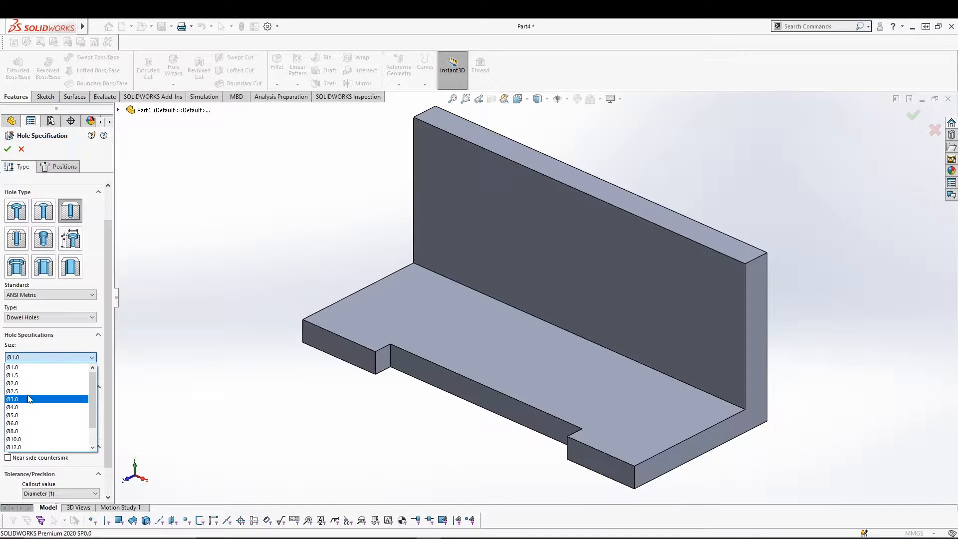
left_click(47, 390)
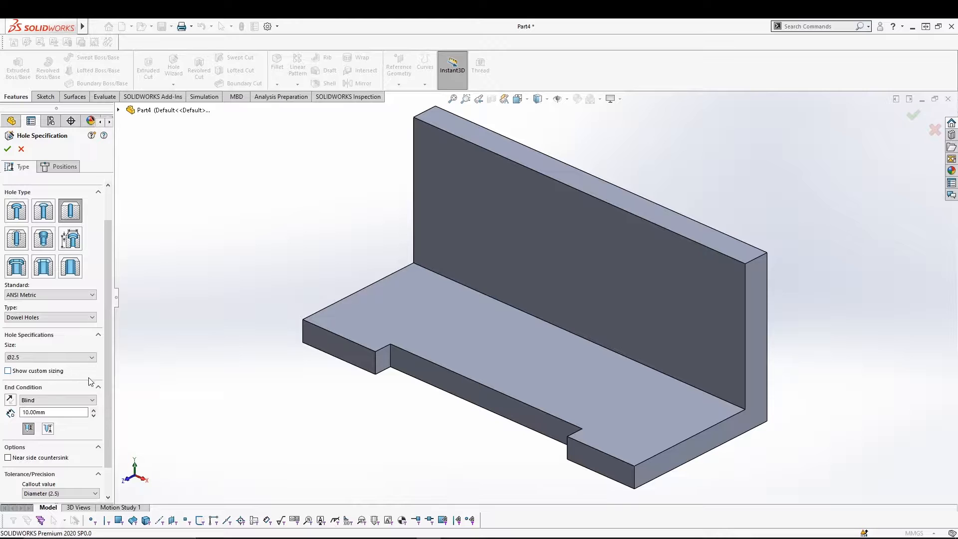
- Set the hole's end condition to Through All and its size to Ø3.0
left_click(56, 400)
left_click(60, 416)
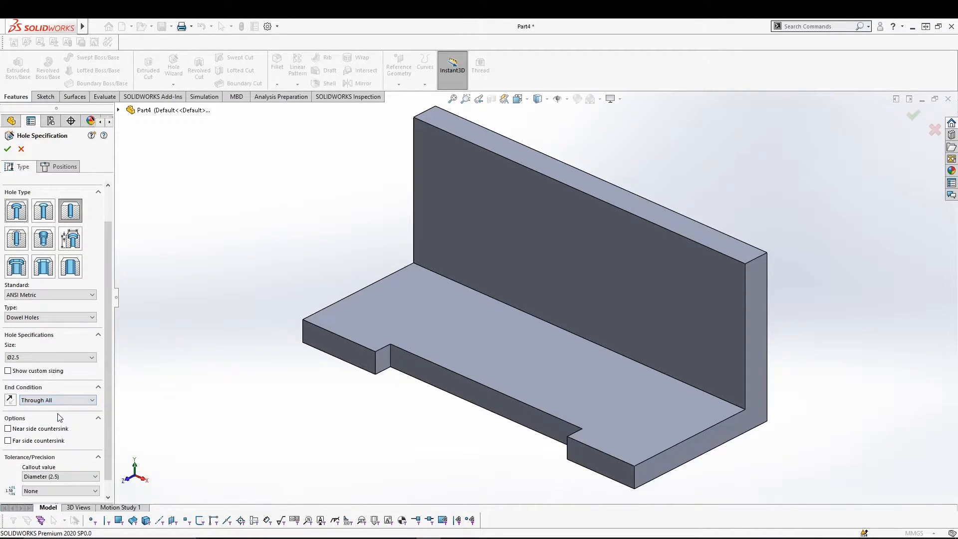
left_click(86, 402)
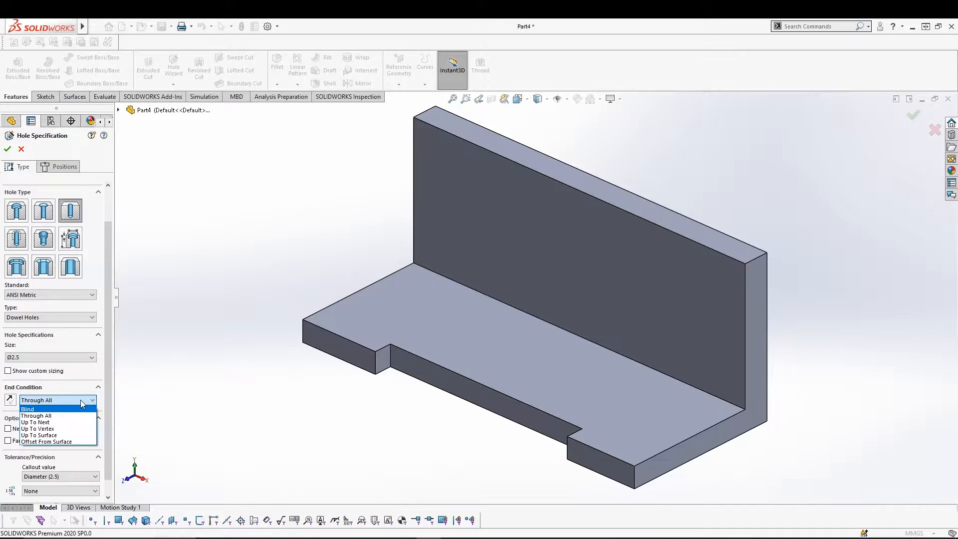
left_click(81, 400)
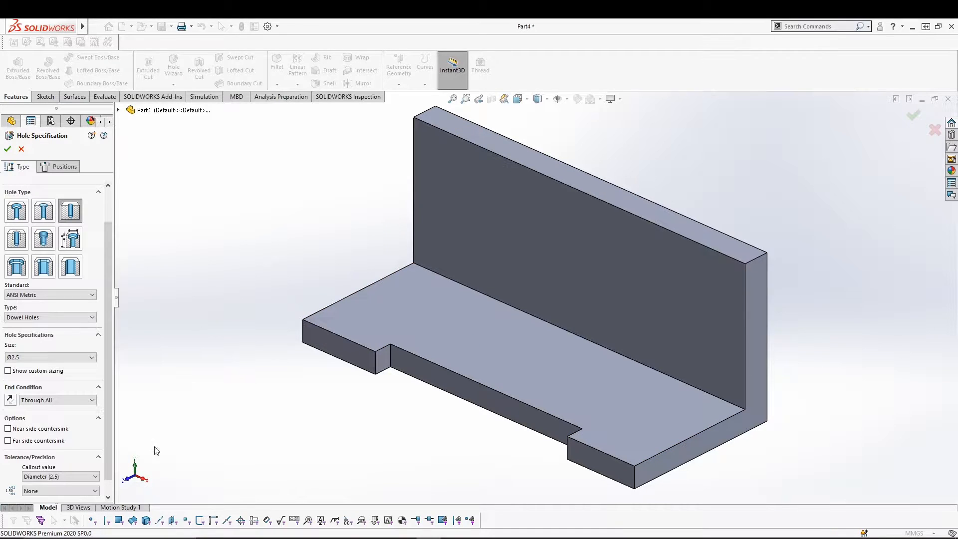
scroll(55, 359, "down", 1)
left_click_drag(109, 364, 111, 316)
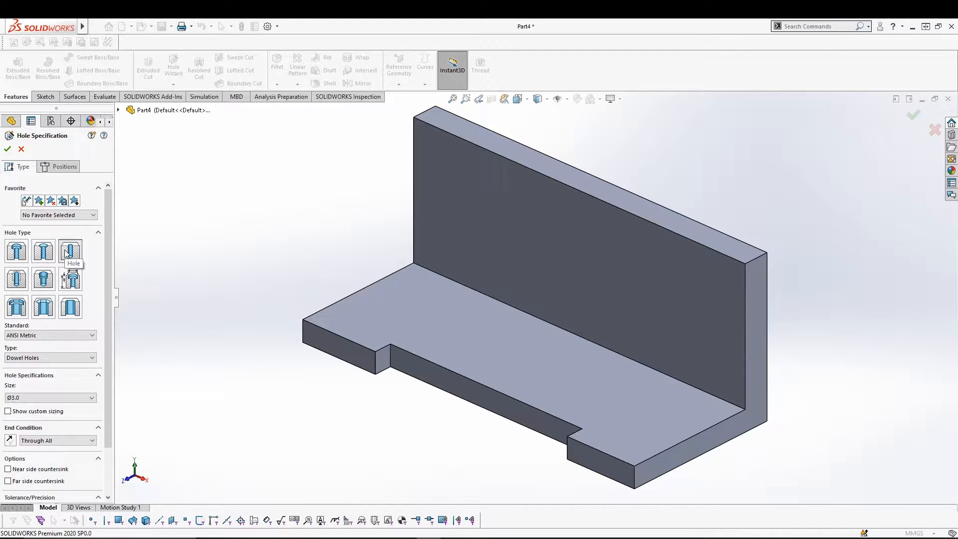
- Place ten freely scattered hole positions on the inner face of the upright wall
left_click(64, 168)
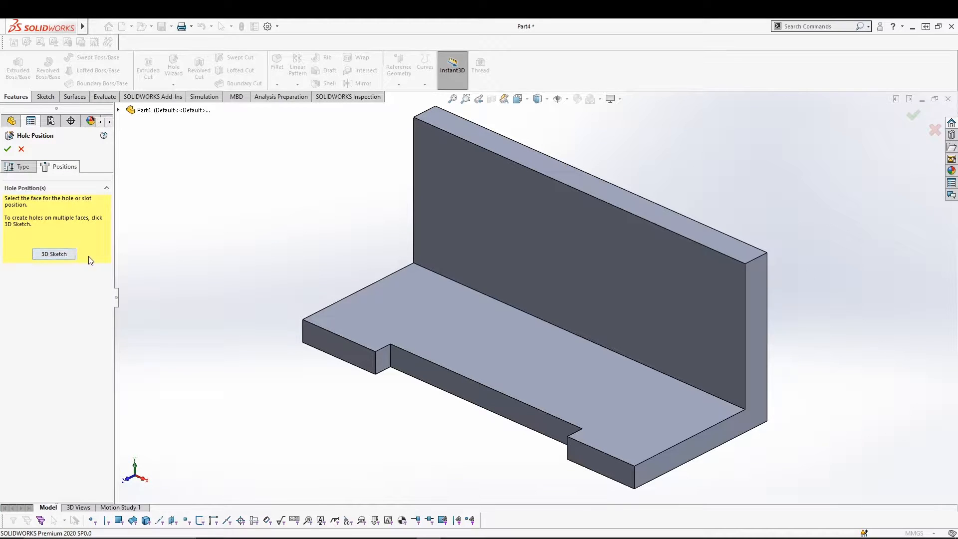
left_click(566, 251)
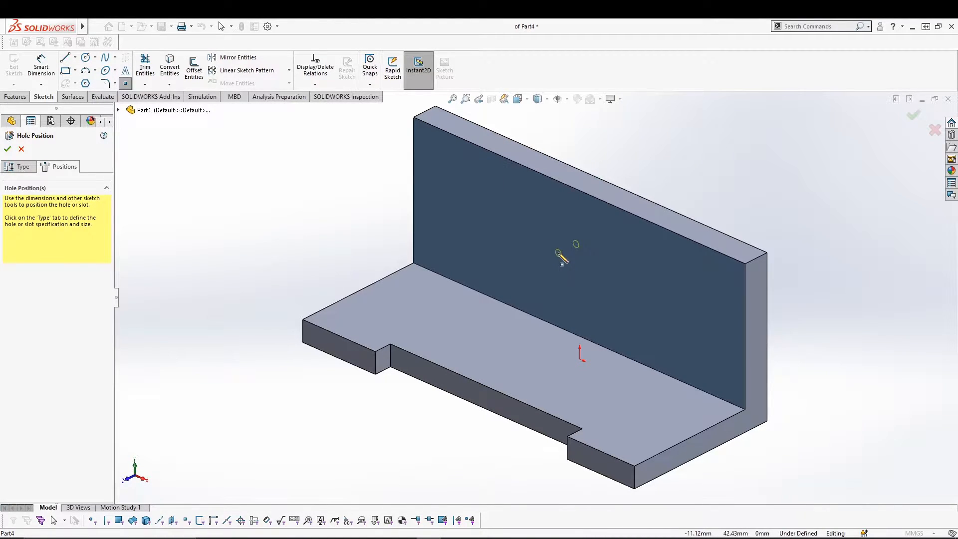
left_click(557, 257)
left_click(596, 283)
left_click(504, 238)
left_click(469, 197)
left_click(451, 169)
left_click(549, 203)
left_click(661, 247)
left_click(684, 329)
left_click(590, 317)
left_click(517, 286)
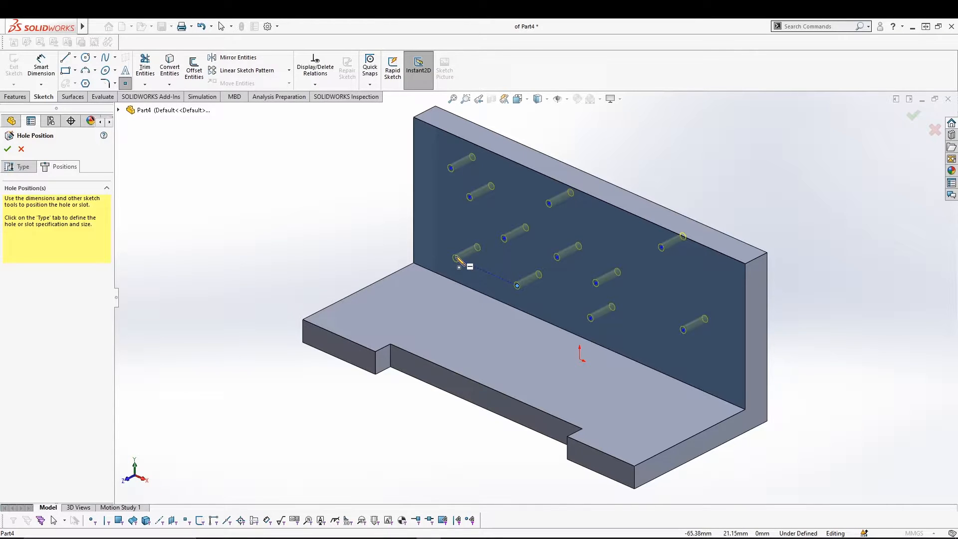
key("Escape")
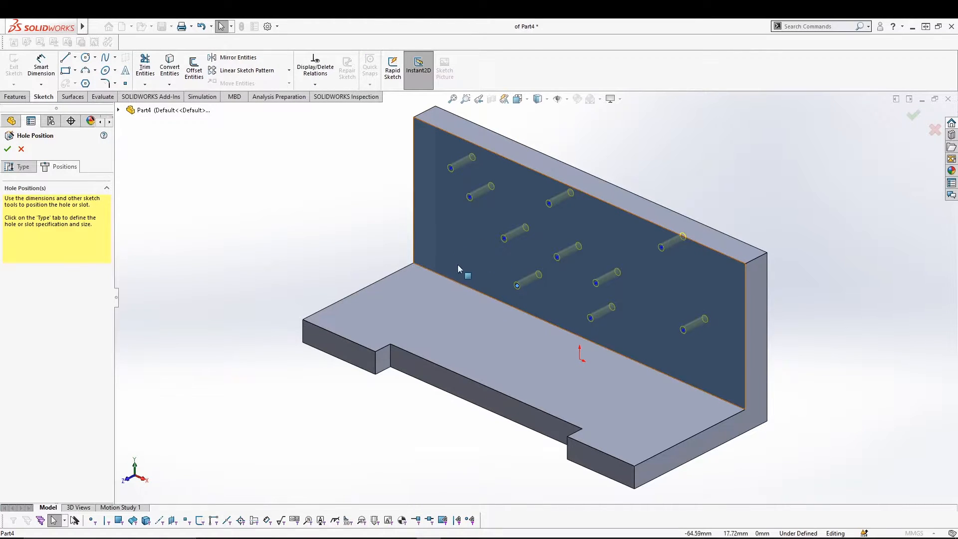
- Delete the hole position nearest the upper left corner of the wall's inner face
left_click(451, 168)
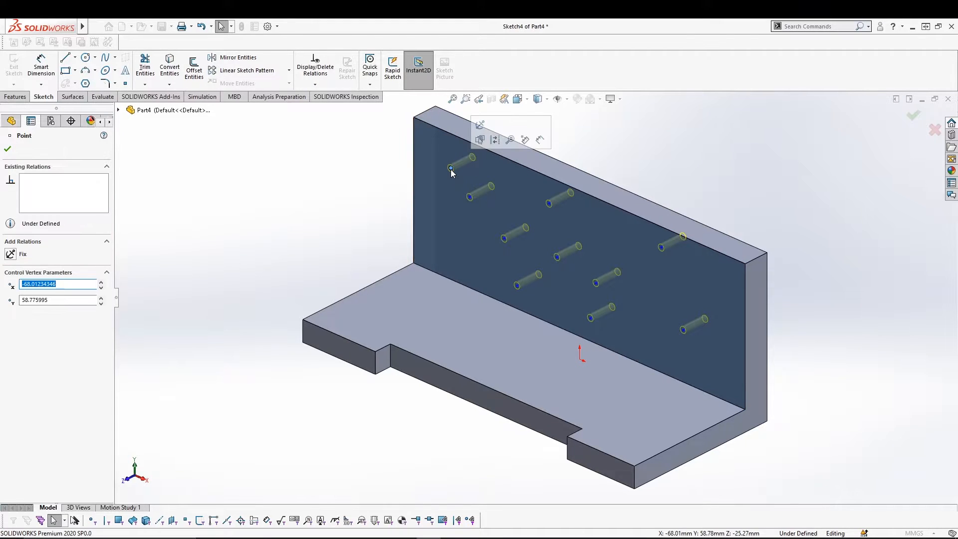
key("Delete")
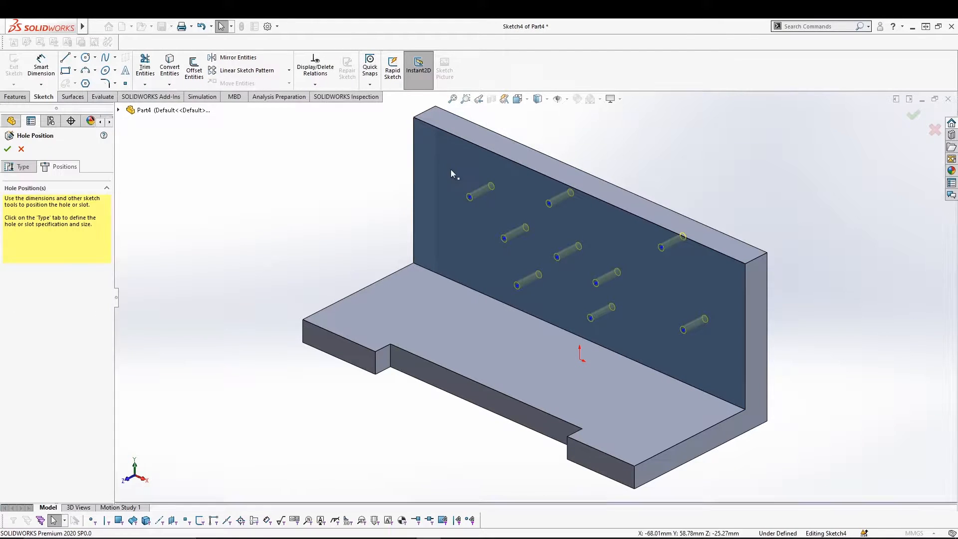
- Delete the three uppermost remaining hole positions from the inner face of the upright wall
left_click(549, 203)
key("Delete")
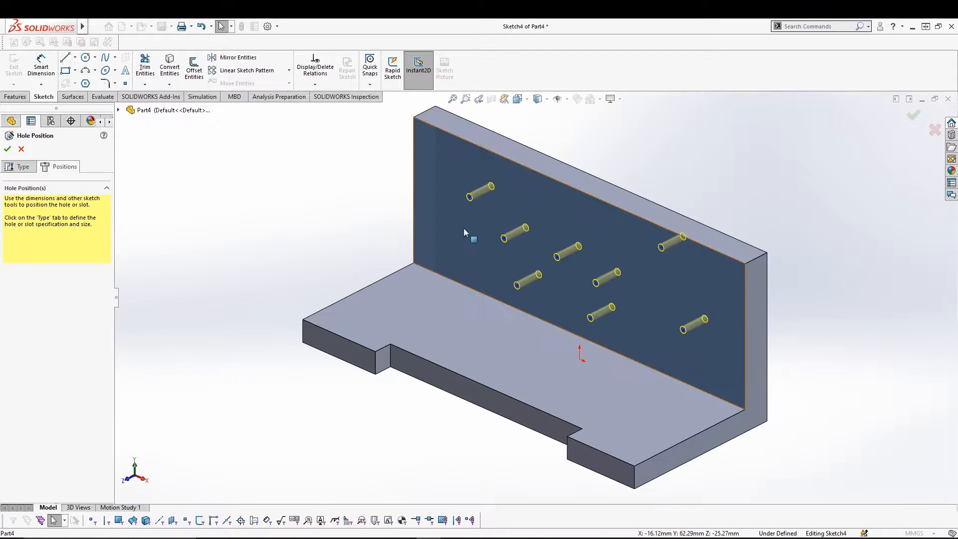
left_click(470, 197)
key("Delete")
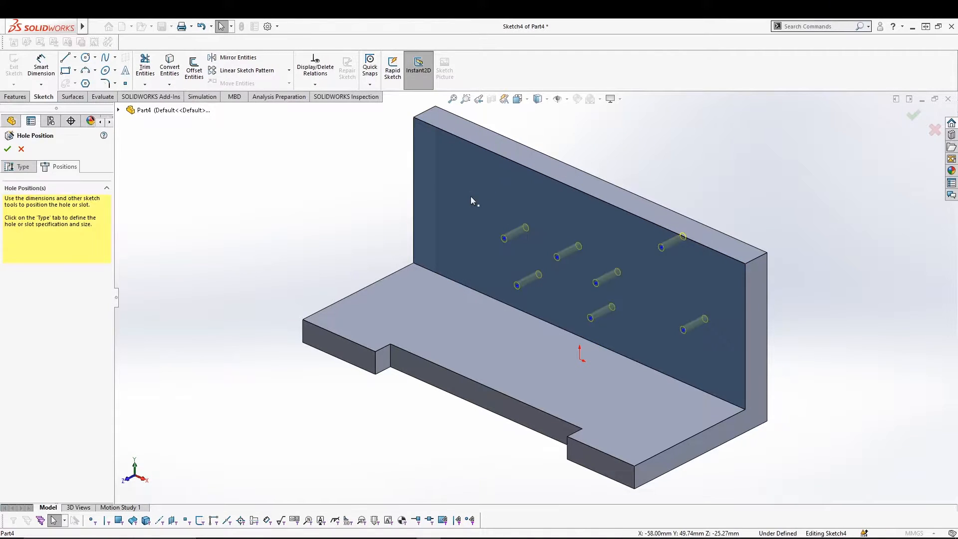
left_click(664, 247)
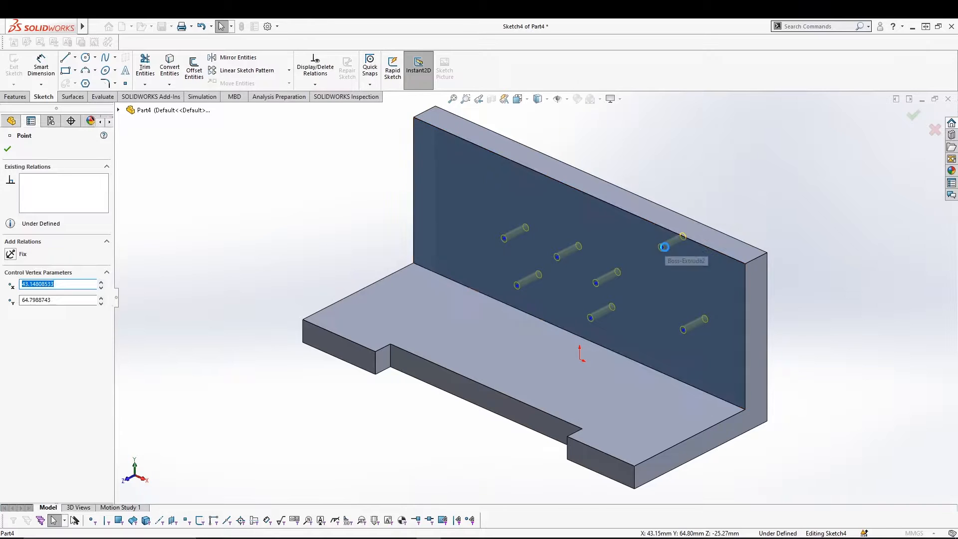
key("Delete")
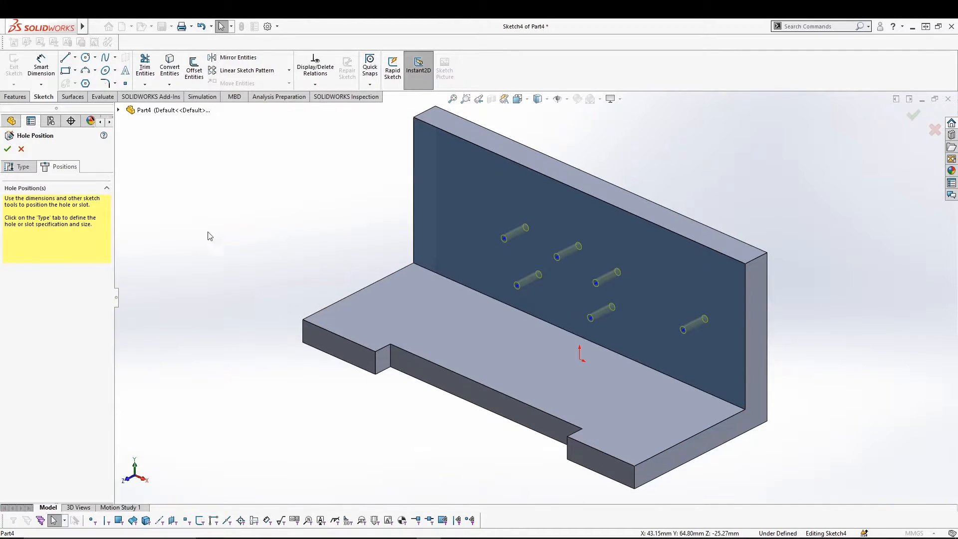
- Return to the hole specification, keep the Ø3.0 size and finish the dowel hole feature
left_click(14, 167)
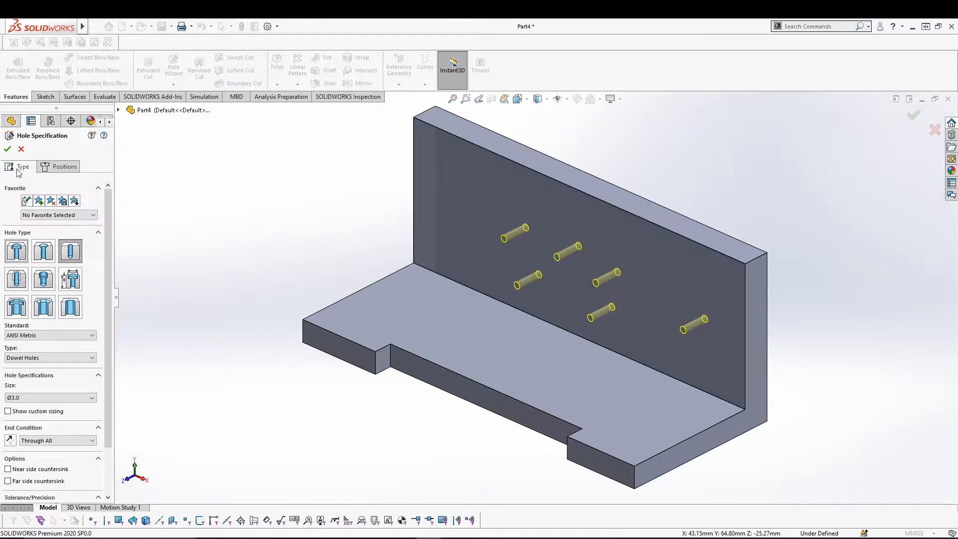
left_click(56, 398)
left_click(58, 399)
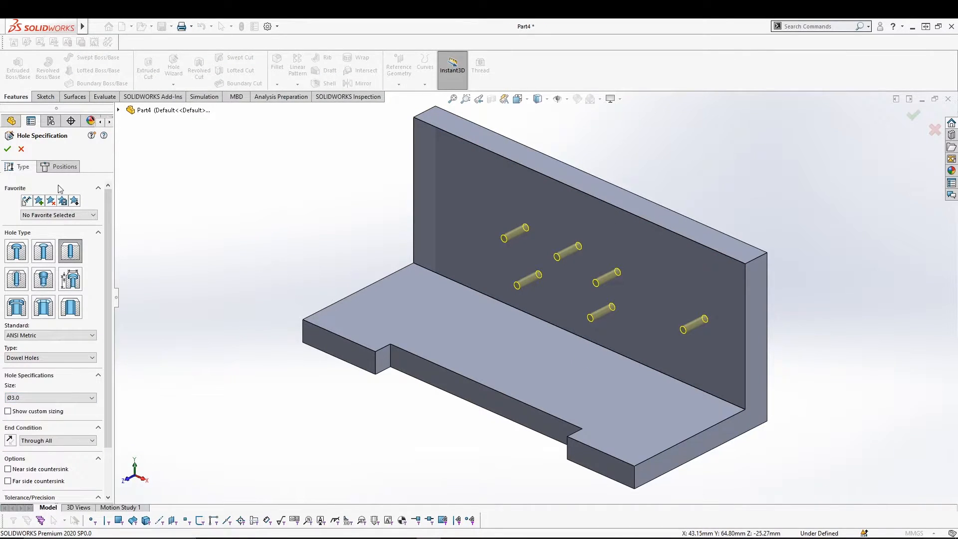
left_click(7, 150)
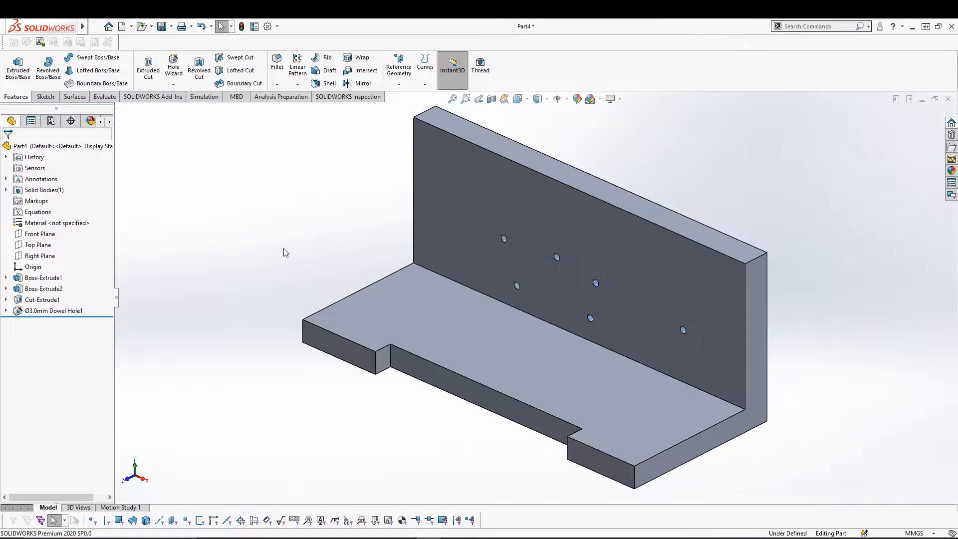
- Edit the existing dowel hole feature and set its size to Ø10.0
left_click(52, 311)
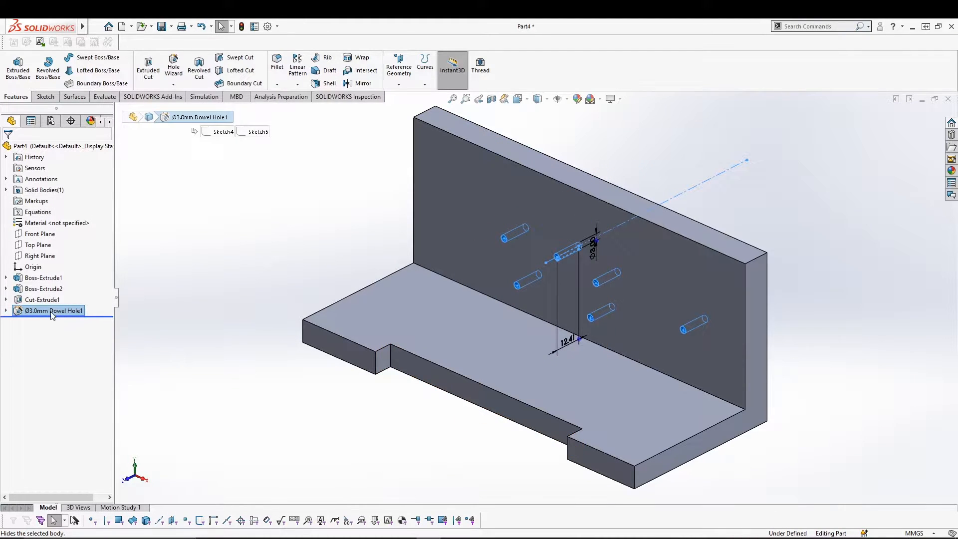
left_click(44, 289)
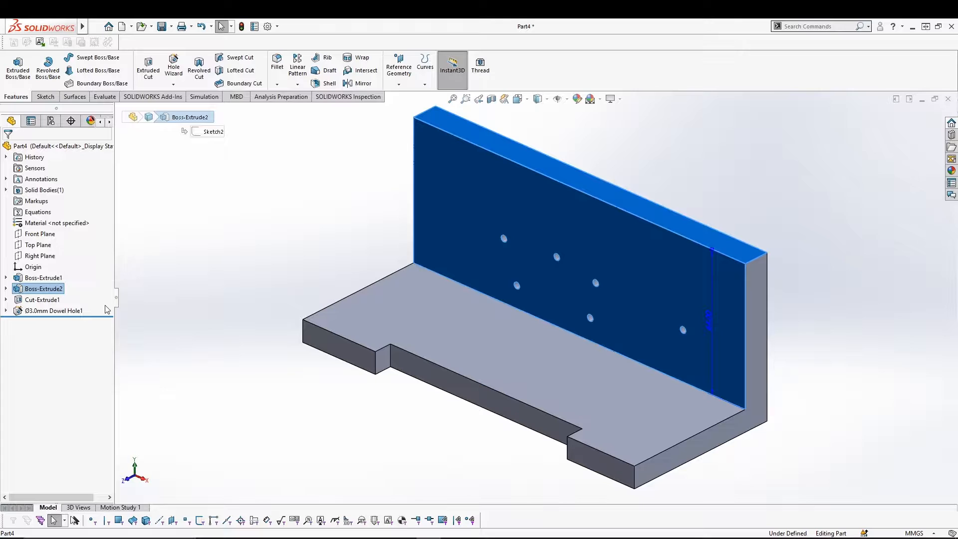
left_click(69, 312)
left_click(78, 281)
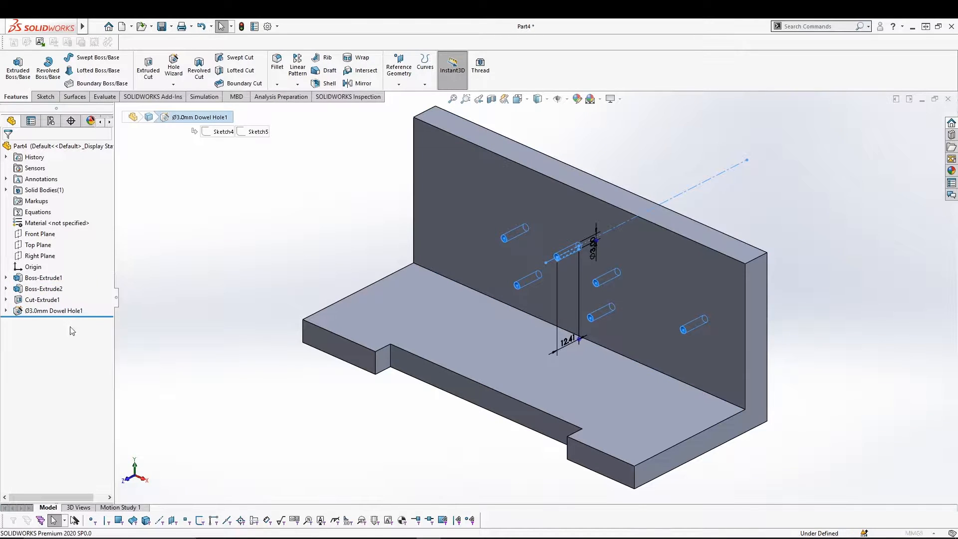
left_click(68, 398)
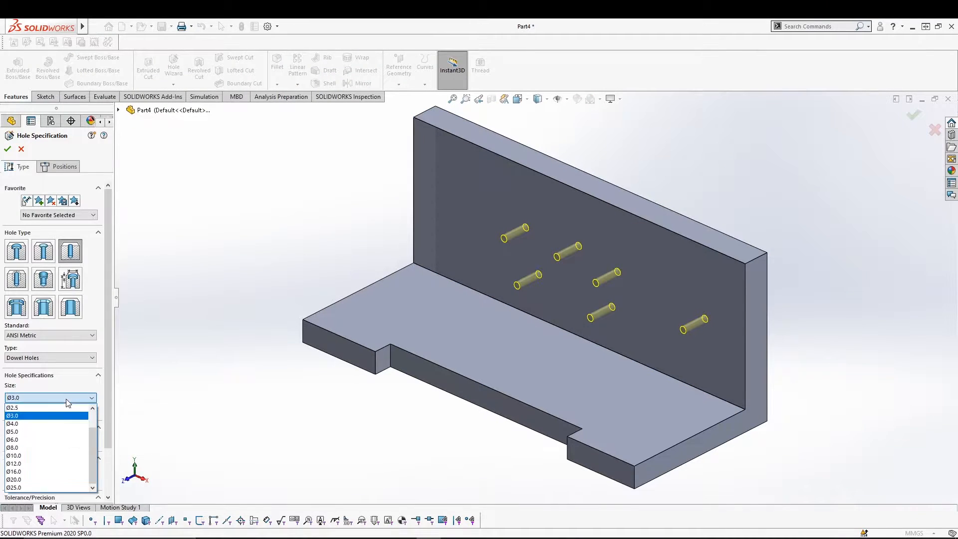
left_click(51, 455)
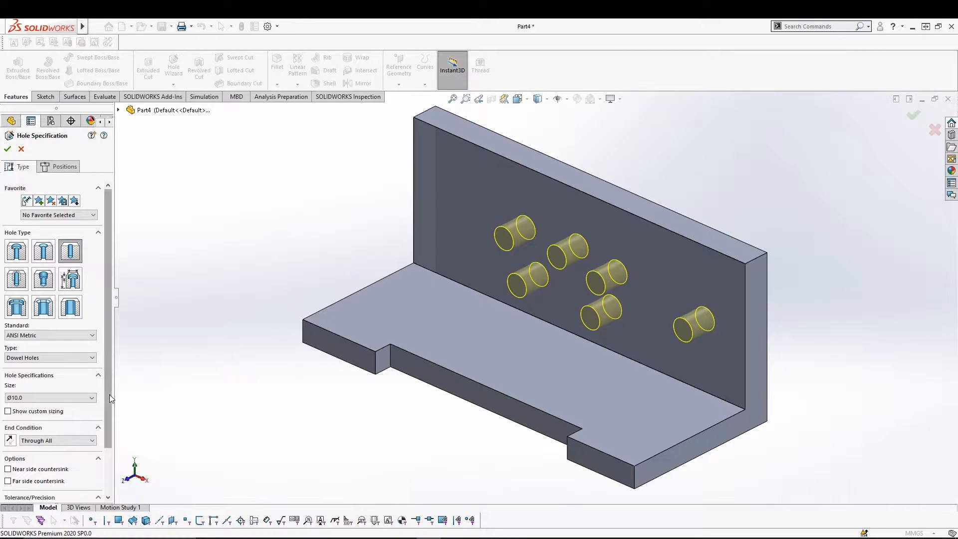
- Delete every hole position on the upright wall except the lower one nearest the wall's left end
mouse_move(259, 264)
middle_mouse_down()
mouse_move(180, 280)
mouse_move(208, 261)
mouse_move(259, 254)
mouse_move(264, 263)
middle_mouse_up()
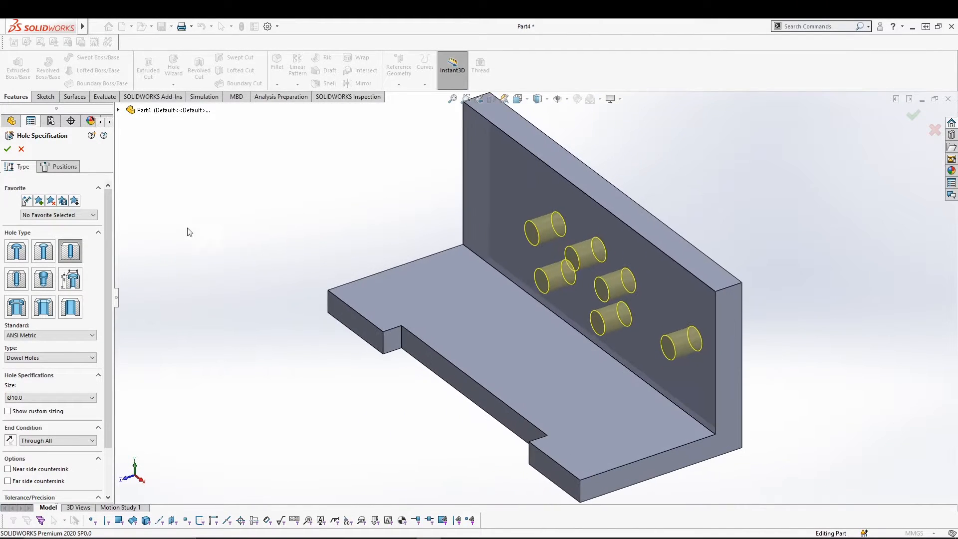
left_click(58, 167)
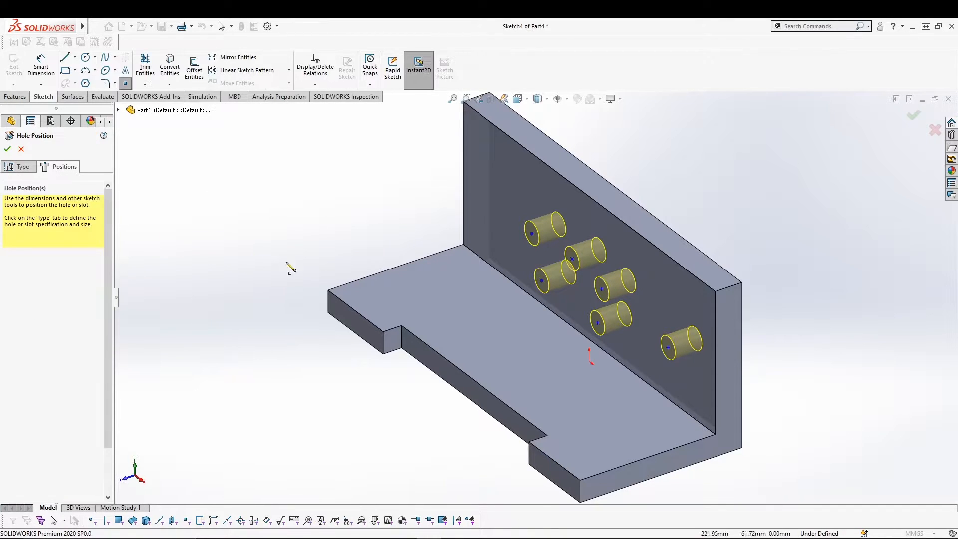
left_click(532, 235)
key("Delete")
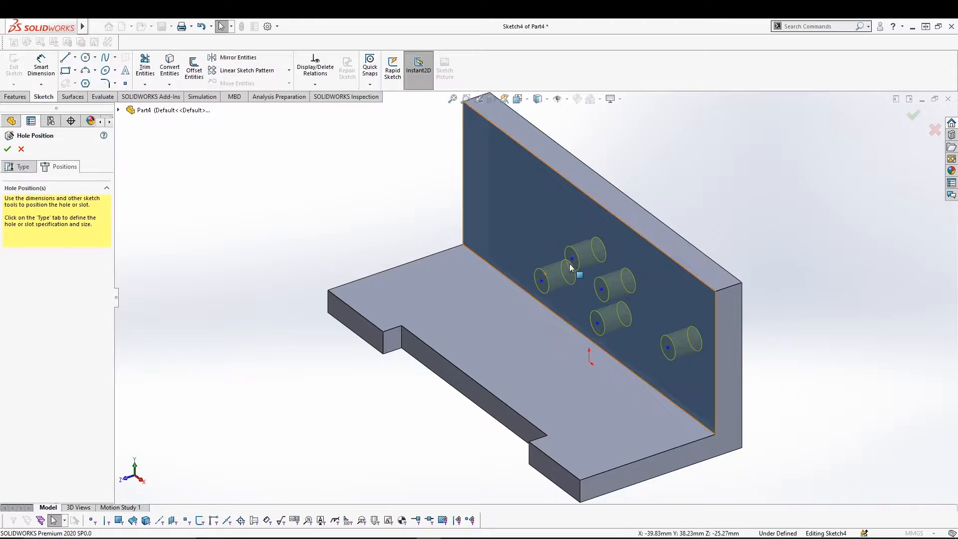
left_click(573, 258)
key("Delete")
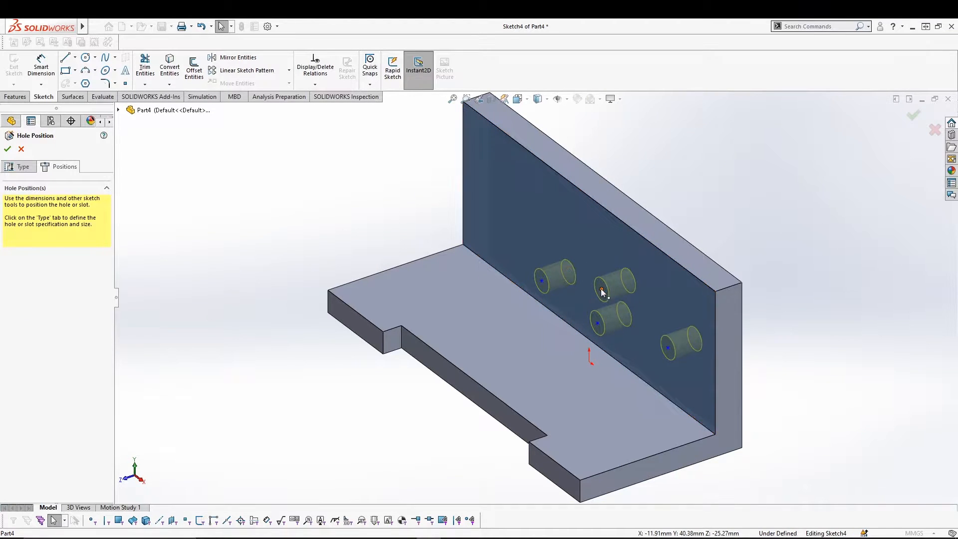
key("Delete")
left_click(599, 325)
key("Delete")
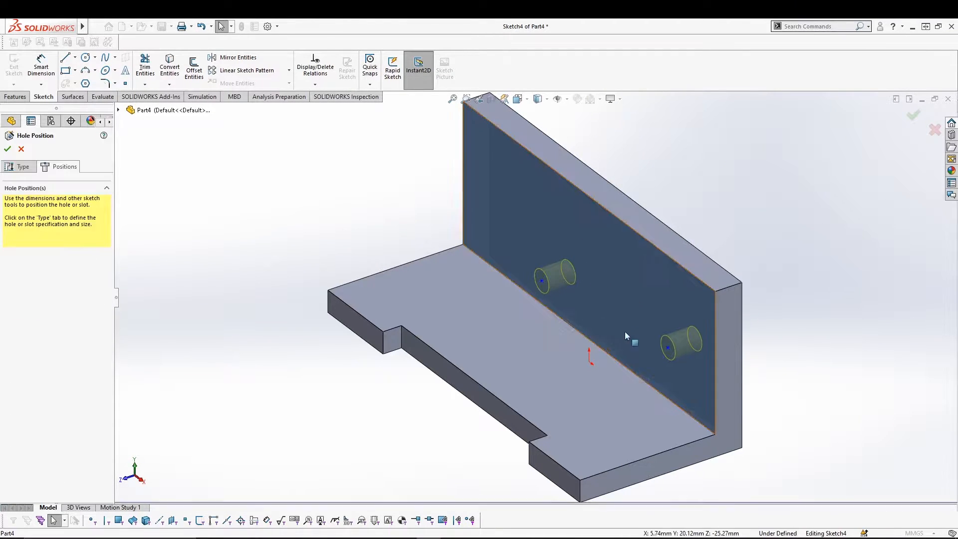
left_click(666, 347)
key("Delete")
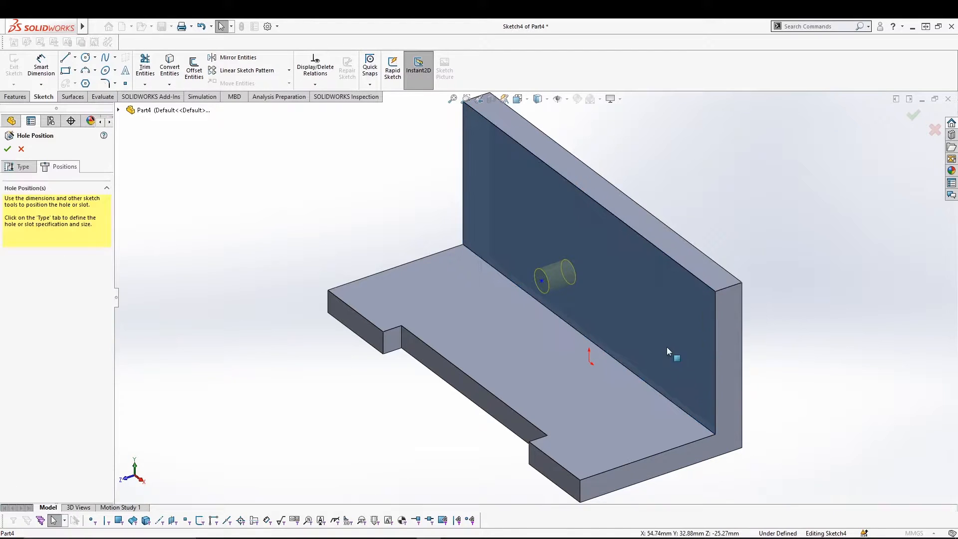
- Dimension the remaining hole's centre 75 mm from the left vertical edge of the wall's inner face
key("ctrl+8")
middle_click_drag(460, 274, 435, 258)
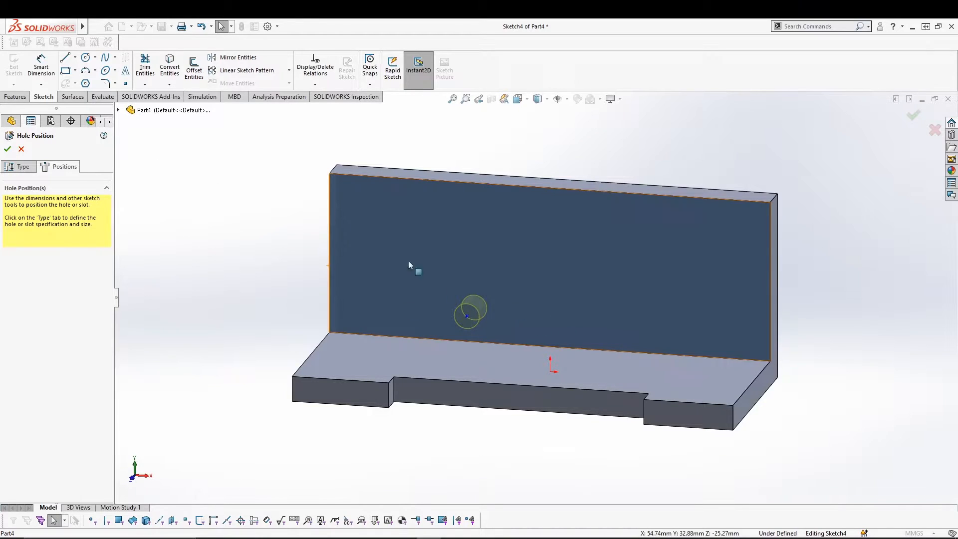
left_click(36, 68)
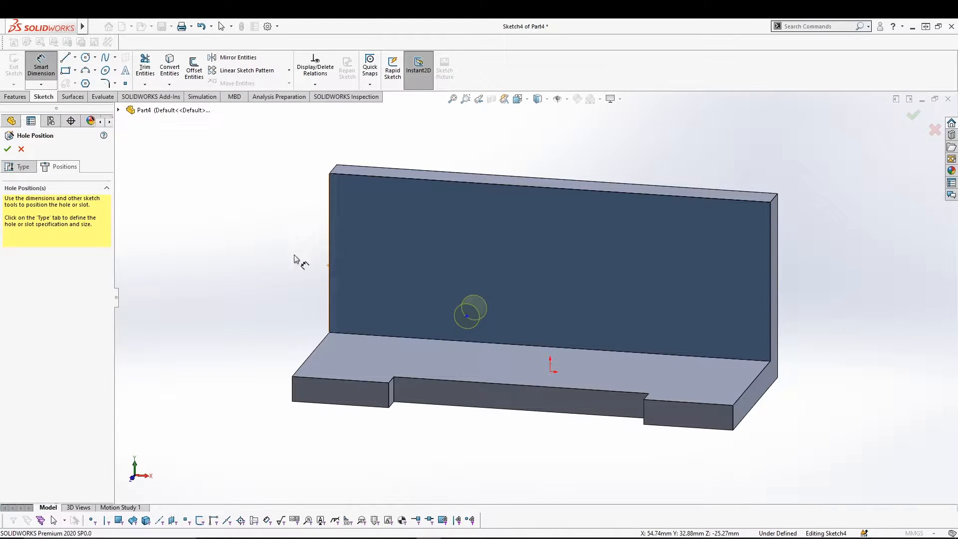
left_click(467, 317)
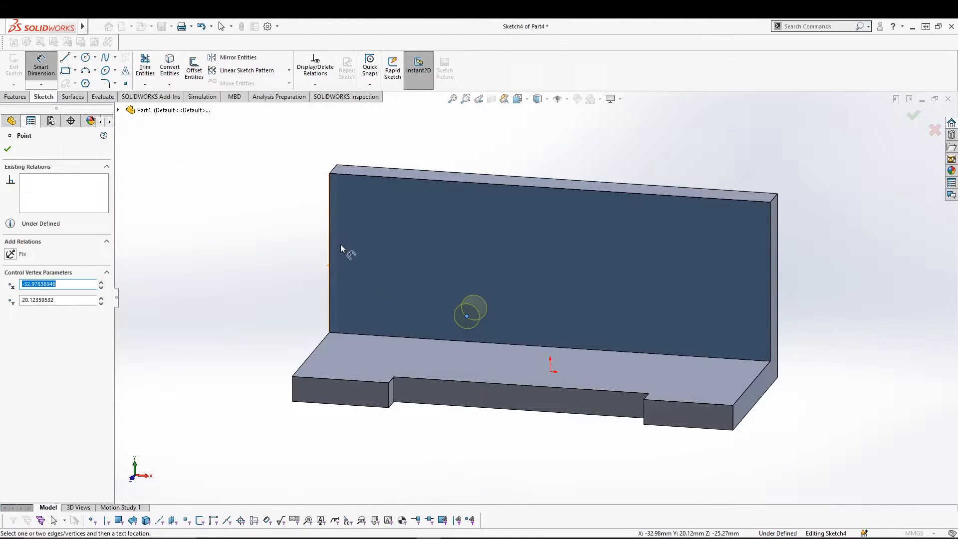
left_click(329, 240)
left_click(339, 144)
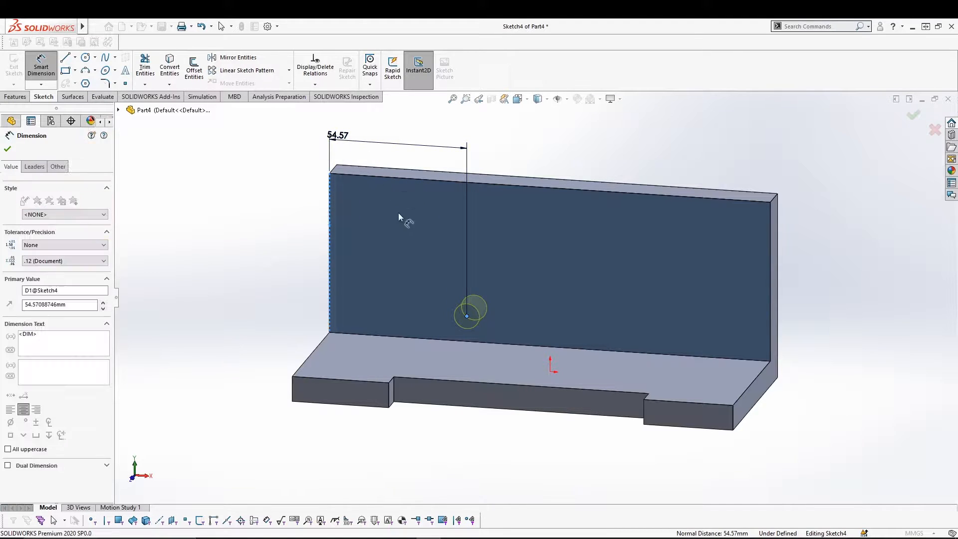
key("Return")
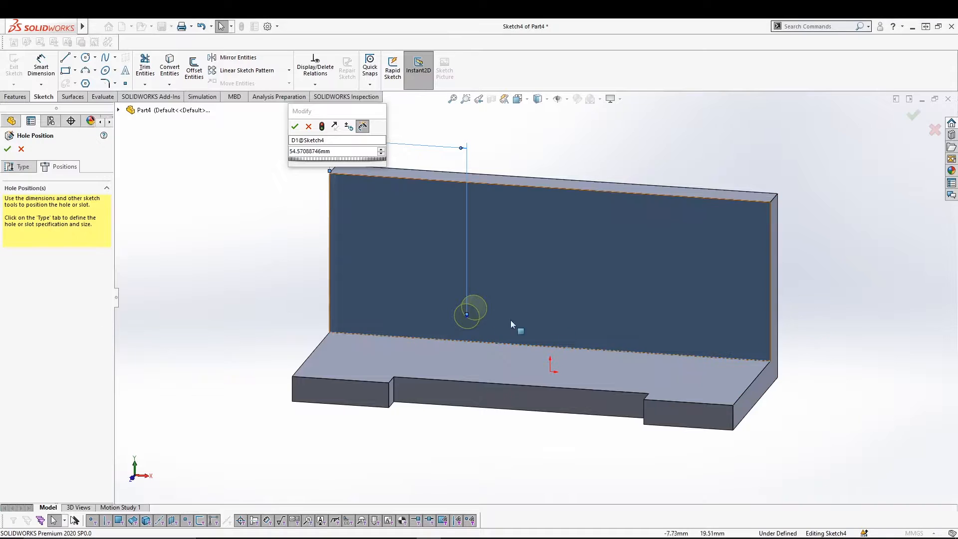
double_click(337, 153)
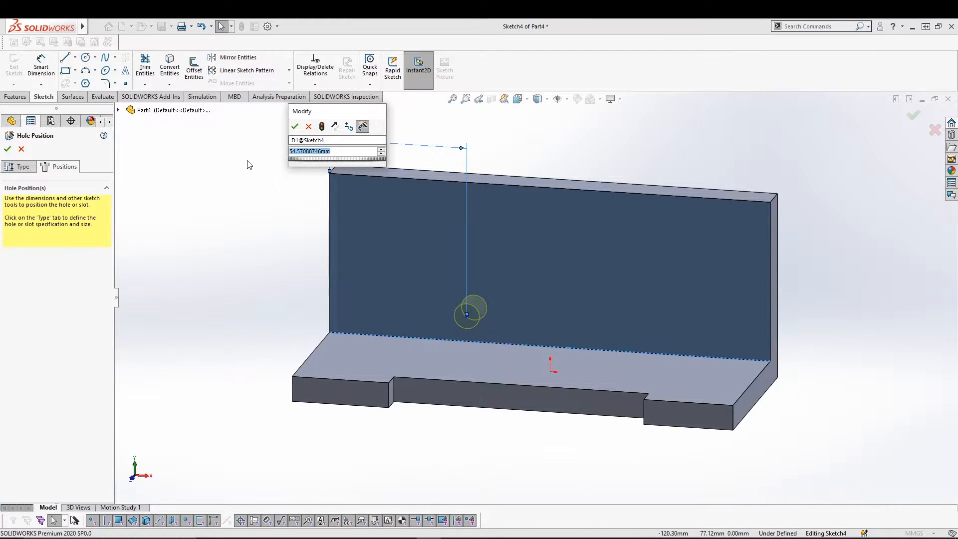
type("75")
key("Return")
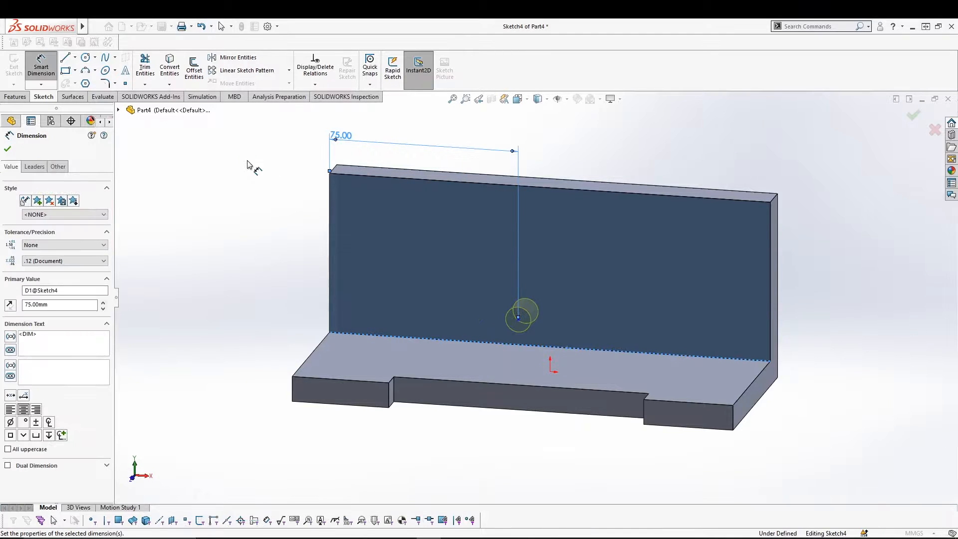
- Dimension the hole's centre 50 mm above the lower edge of the wall's inner face
left_click(519, 318)
left_click(523, 346)
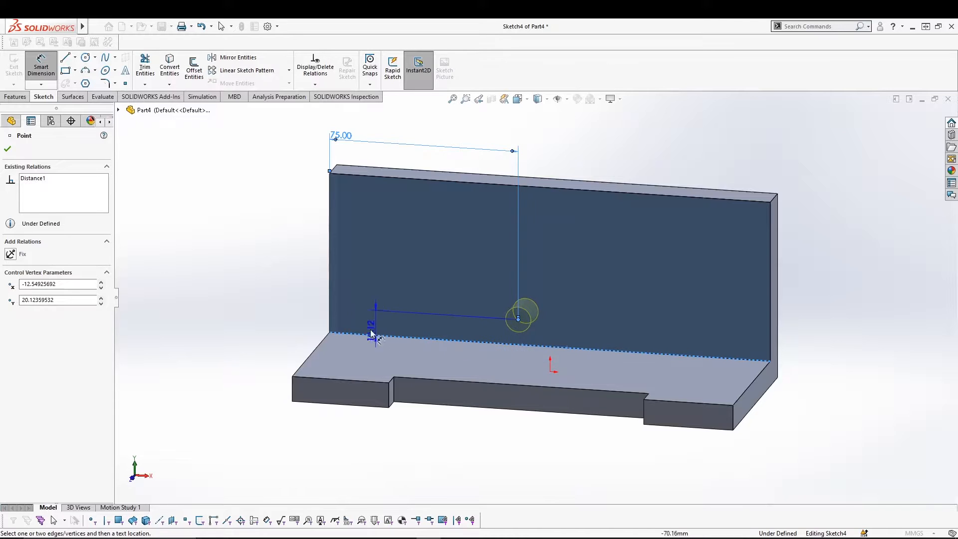
left_click(296, 331)
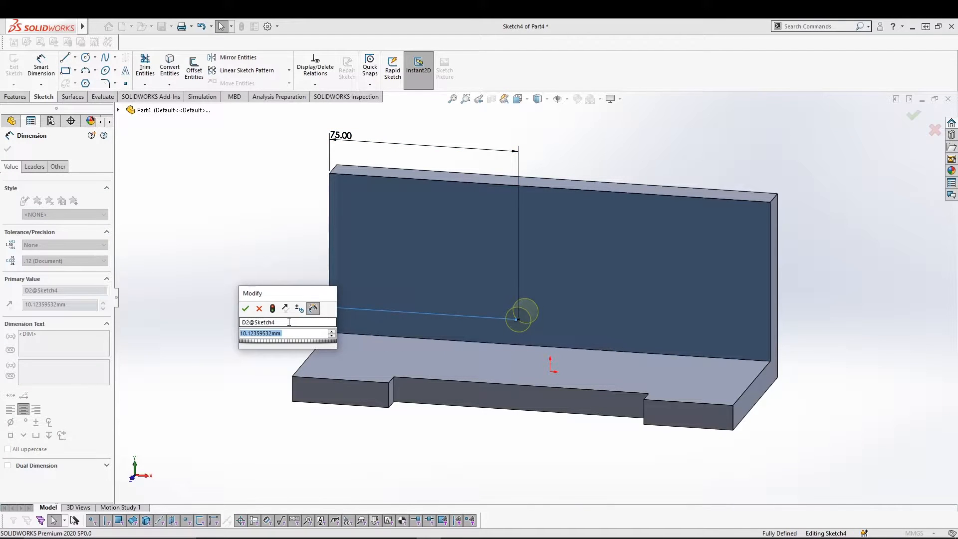
type("50")
key("Return")
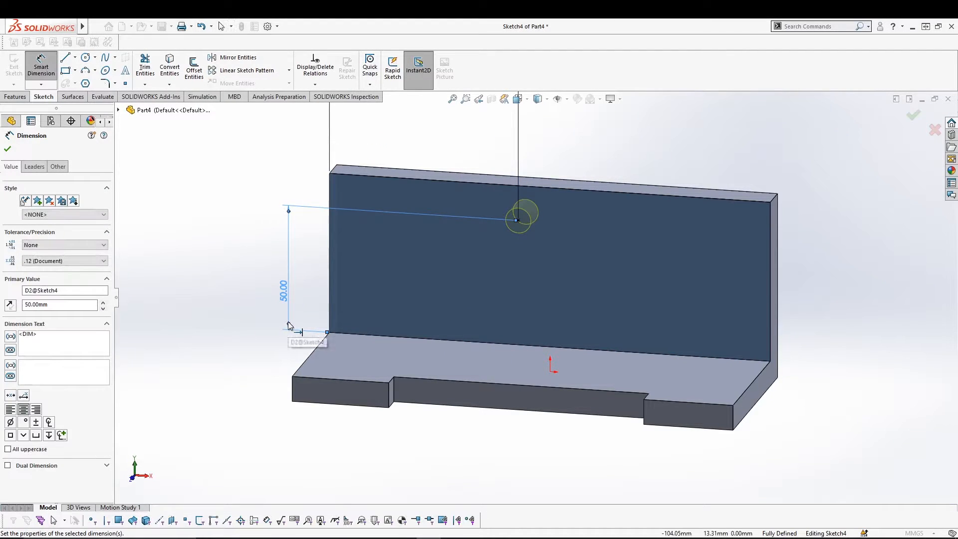
- Set the hole's height dimension to 30 mm and finish the dowel hole feature
double_click(283, 290)
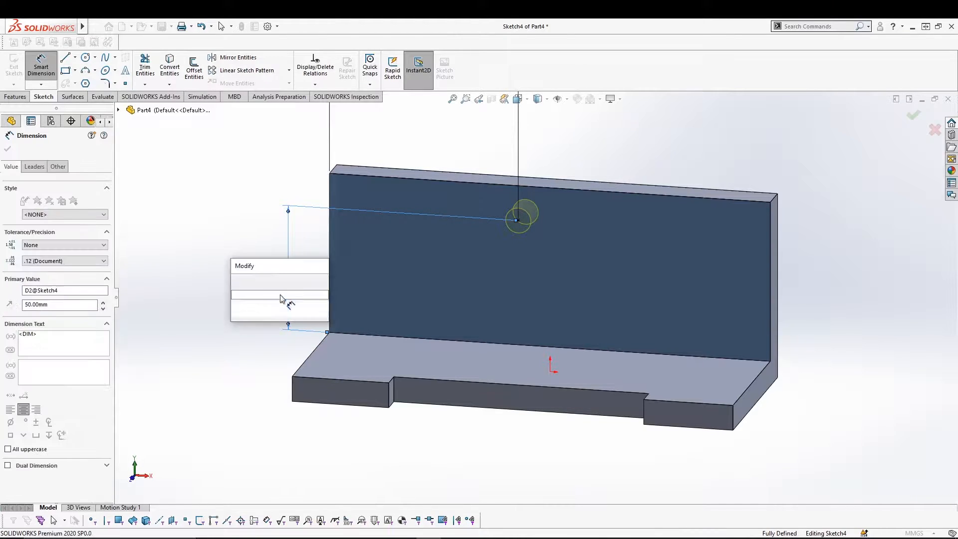
type("2")
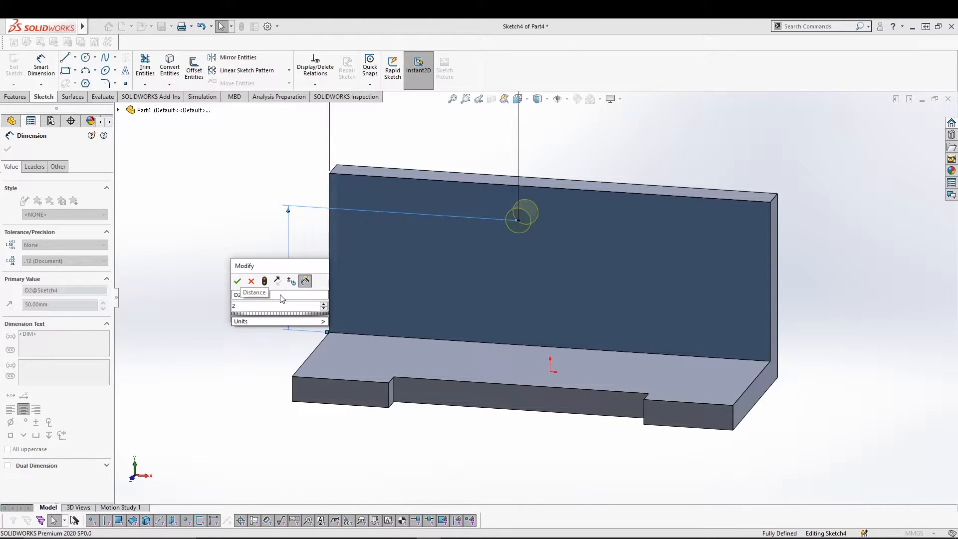
type("0")
key("Return")
left_click(253, 267)
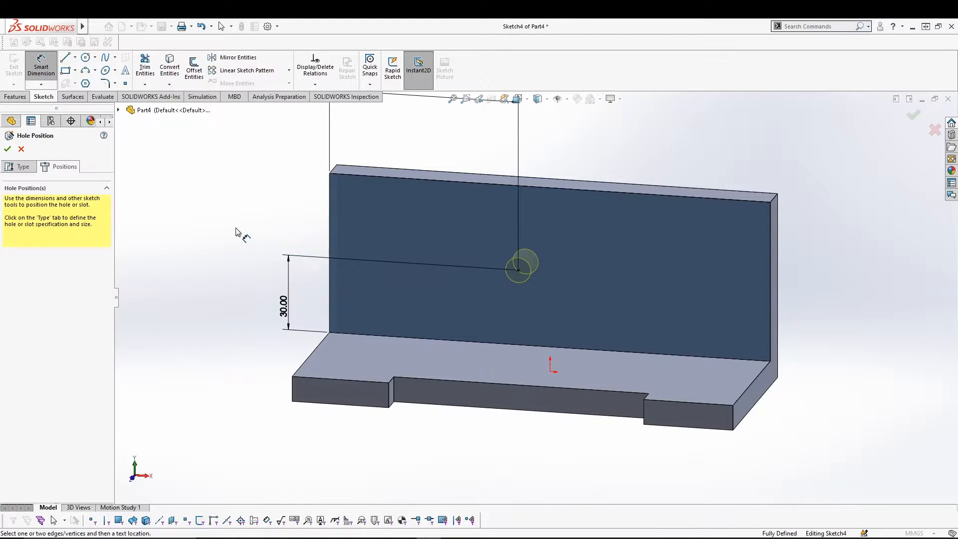
left_click(8, 148)
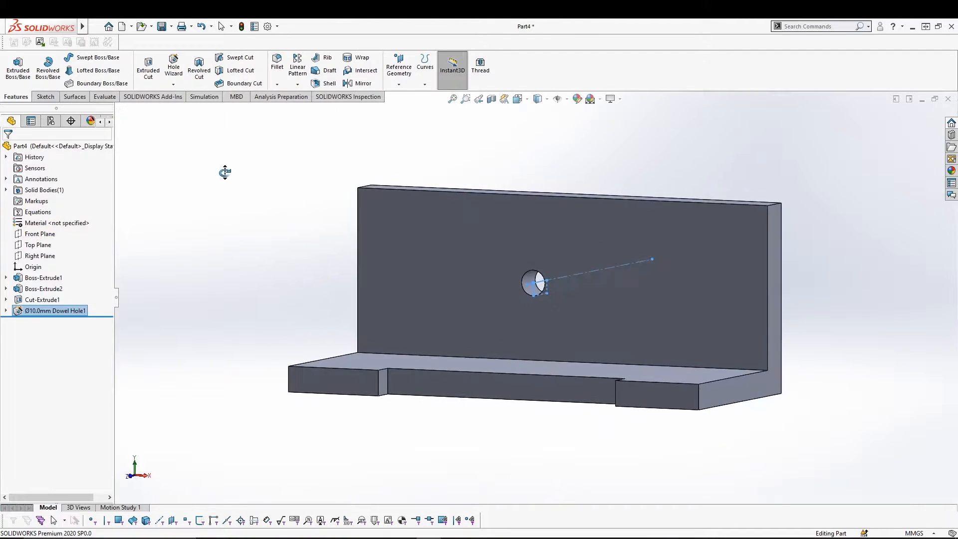
middle_click_drag(231, 225, 207, 245)
middle_click_drag(663, 199, 620, 182)
middle_click_drag(336, 243, 426, 237)
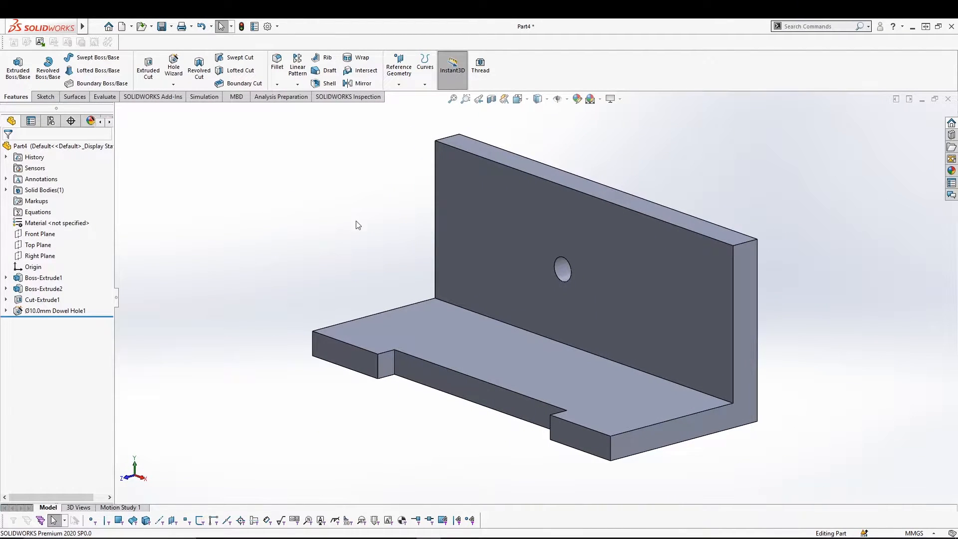
- Examine the Hole Wizard's available ANSI Metric hole types and dowel hole sizes, then leave without placing a hole
left_click(174, 67)
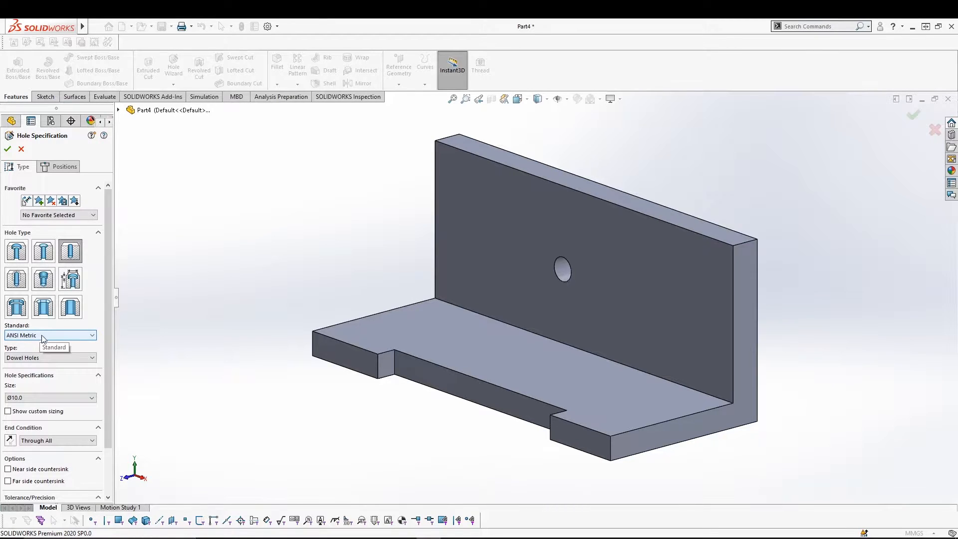
left_click(46, 359)
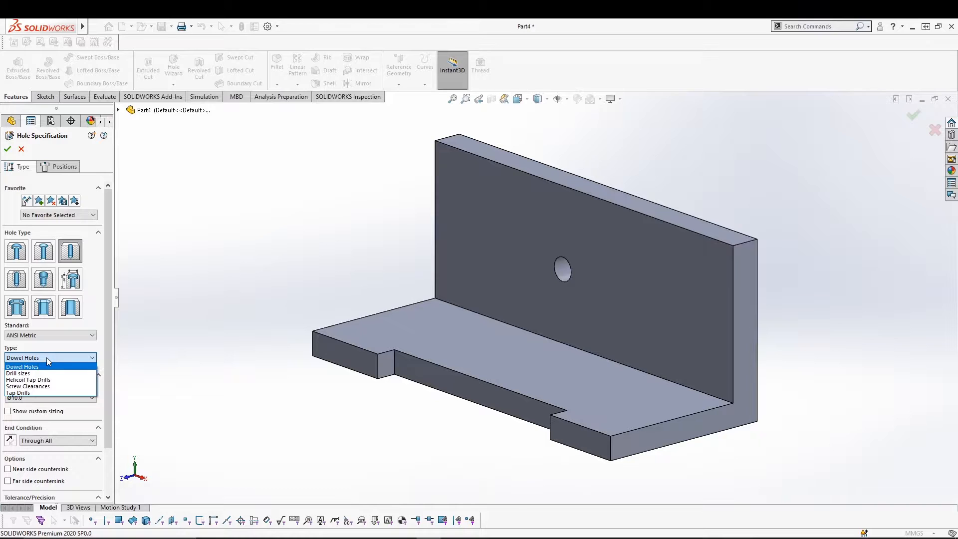
left_click(47, 357)
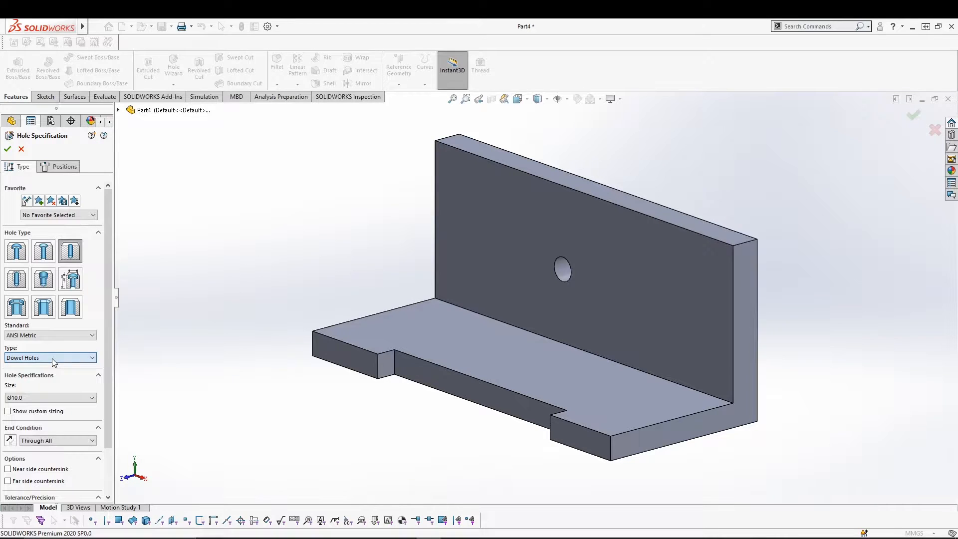
left_click(61, 402)
scroll(85, 374, "down", 2)
scroll(85, 373, "up", 2)
left_click(8, 148)
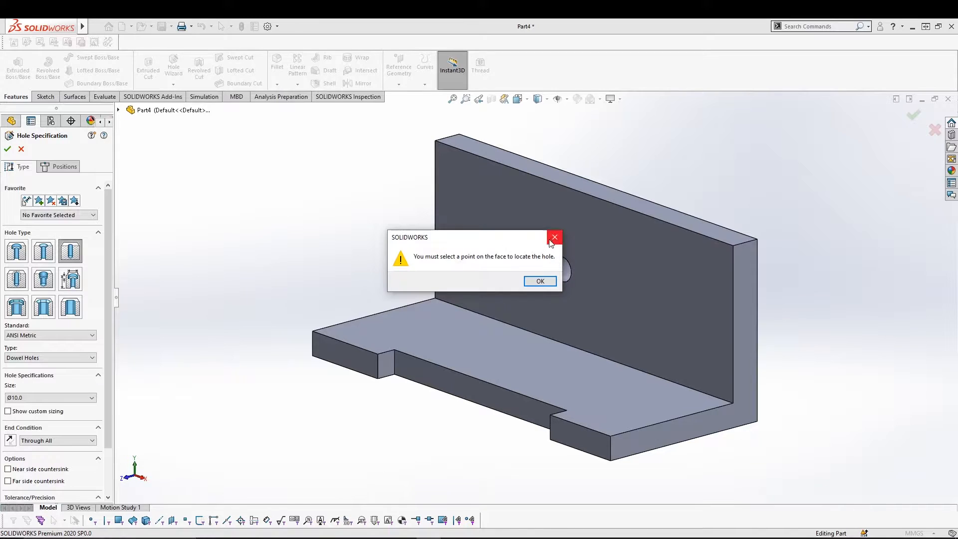
left_click(554, 237)
- Fillet the upper corner edge at the right end of the upright wall with a symmetric 10 mm radius and circular profile
middle_click_drag(187, 267, 207, 163)
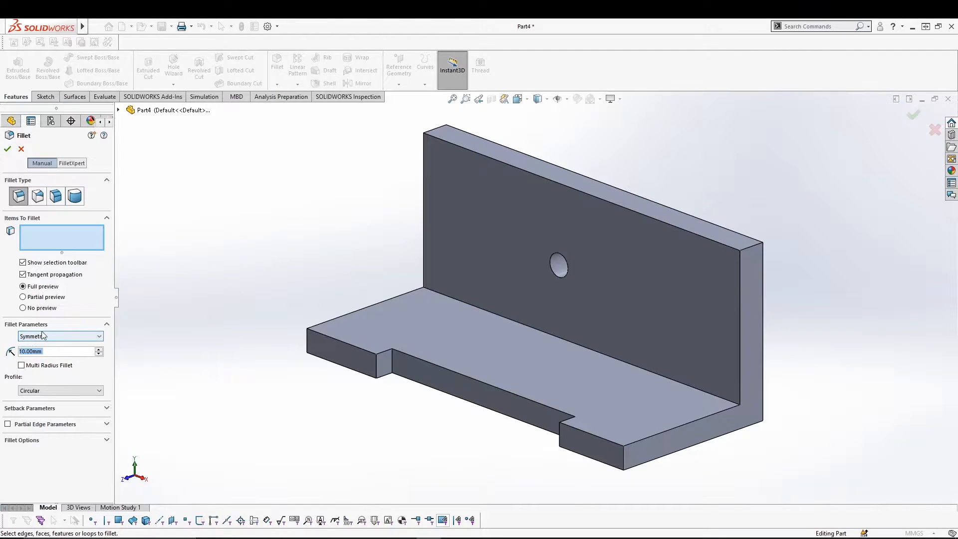
left_click(92, 340)
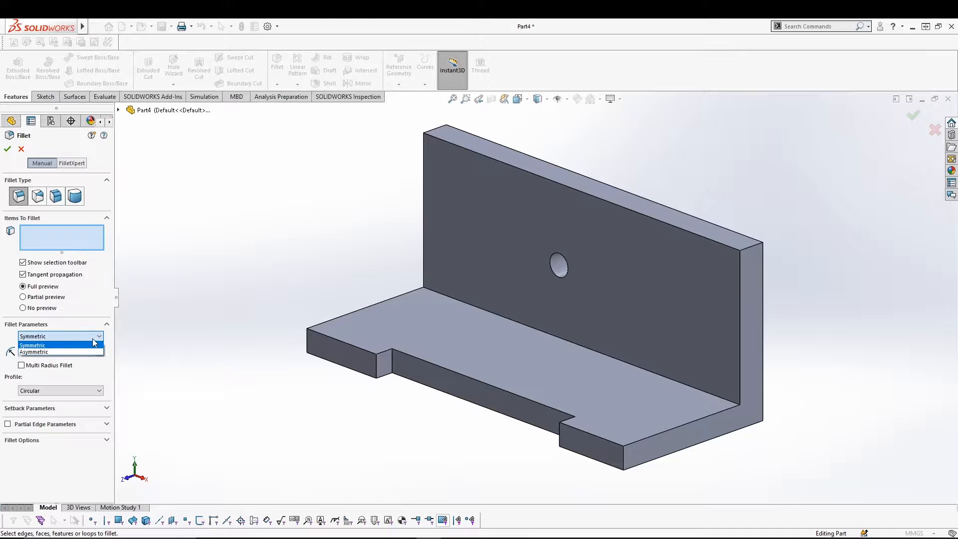
left_click(91, 336)
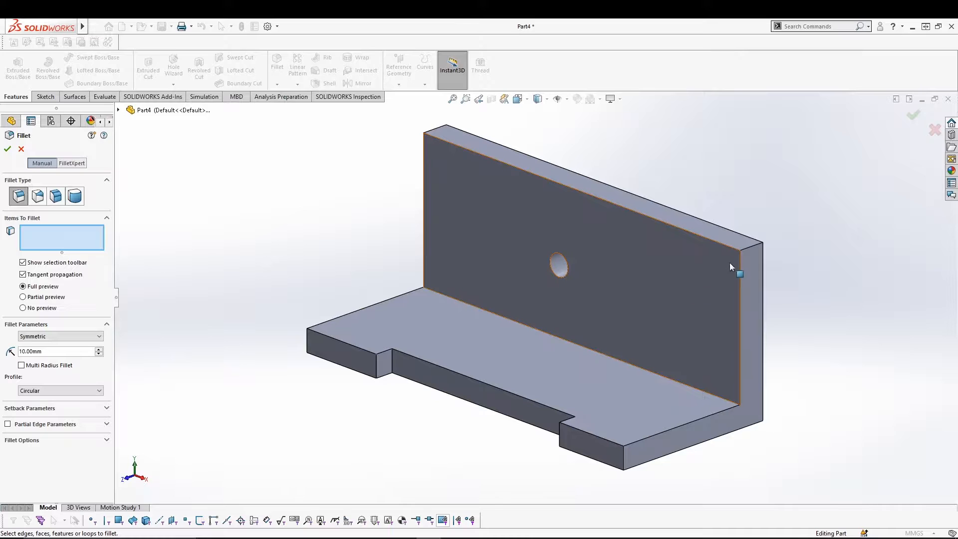
left_click(751, 248)
mouse_move(853, 287)
middle_mouse_down()
mouse_move(796, 306)
mouse_move(847, 271)
mouse_move(843, 280)
middle_mouse_up()
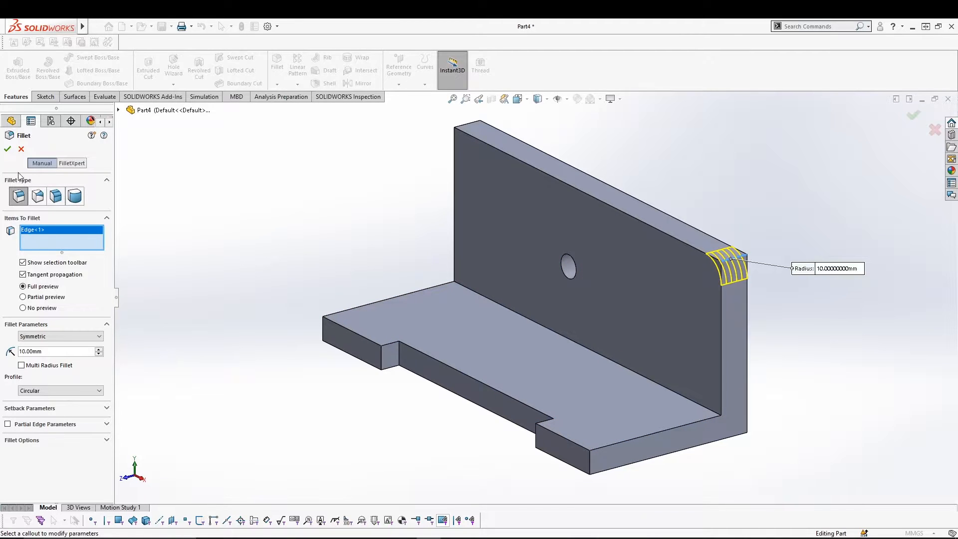
left_click(7, 148)
mouse_move(236, 208)
middle_mouse_down()
mouse_move(247, 211)
mouse_move(226, 211)
mouse_move(237, 205)
mouse_move(242, 213)
middle_mouse_up()
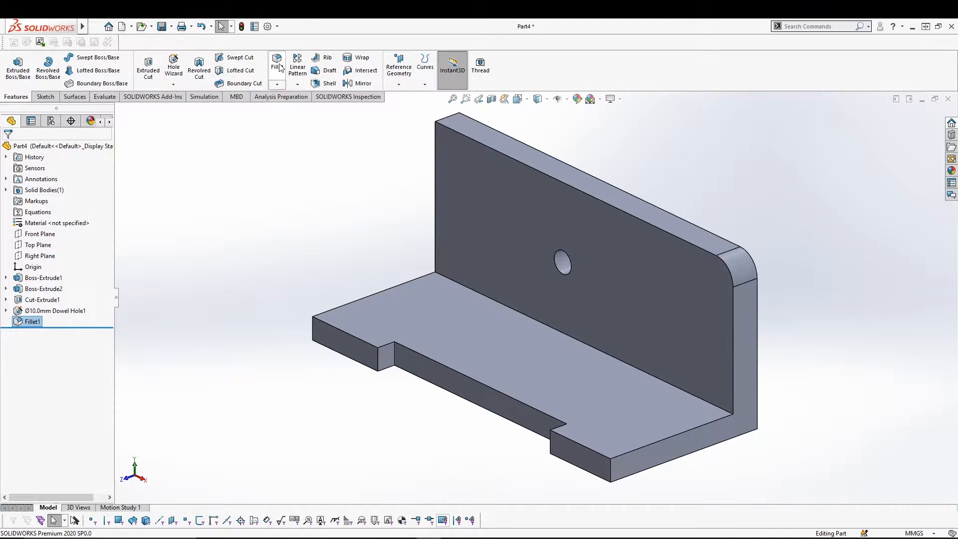
- Start another fillet and make it a variable size fillet
key("Return")
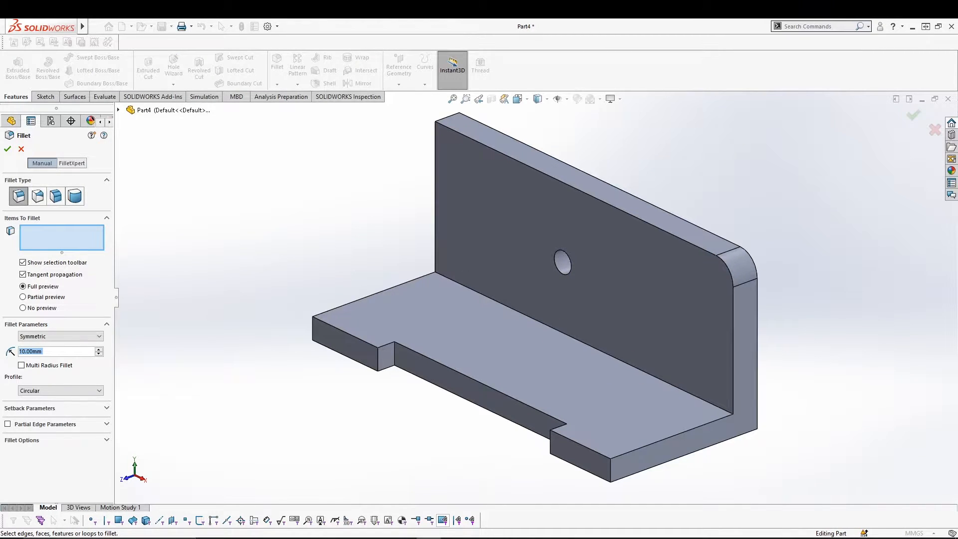
left_click(38, 197)
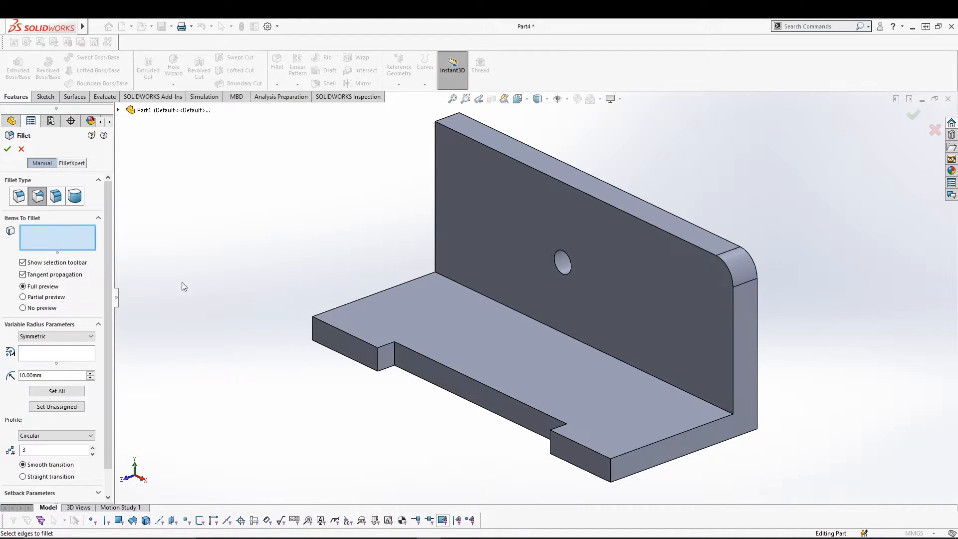
left_click(534, 318)
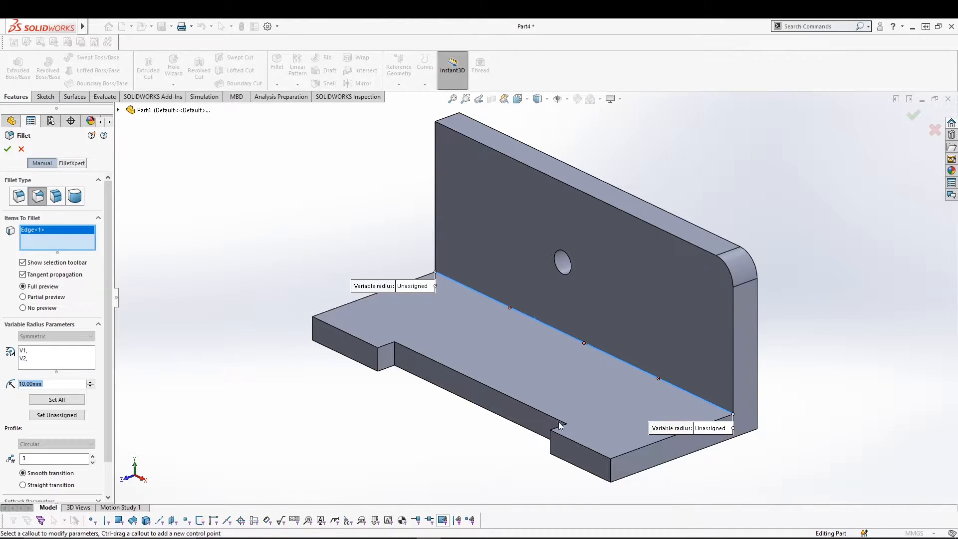
left_click(714, 428)
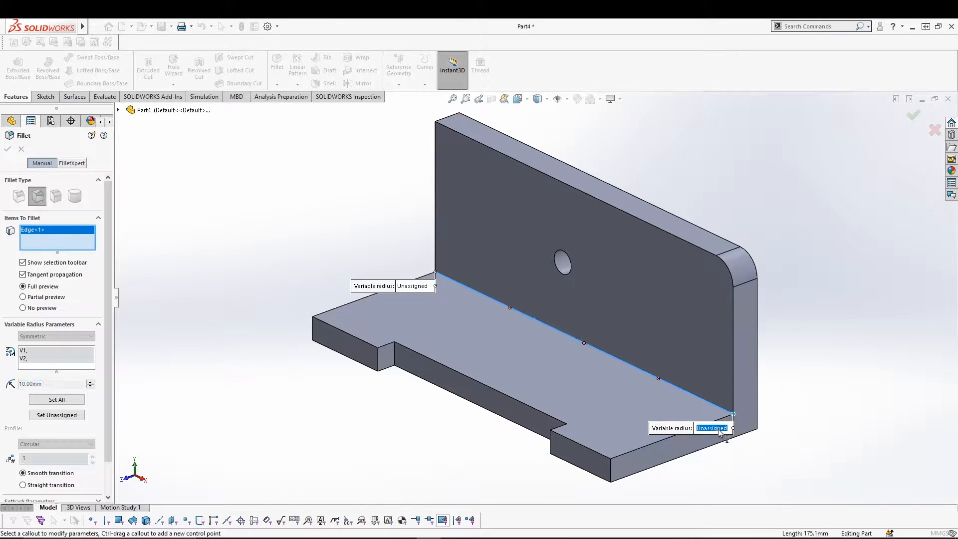
type("5")
key("Return")
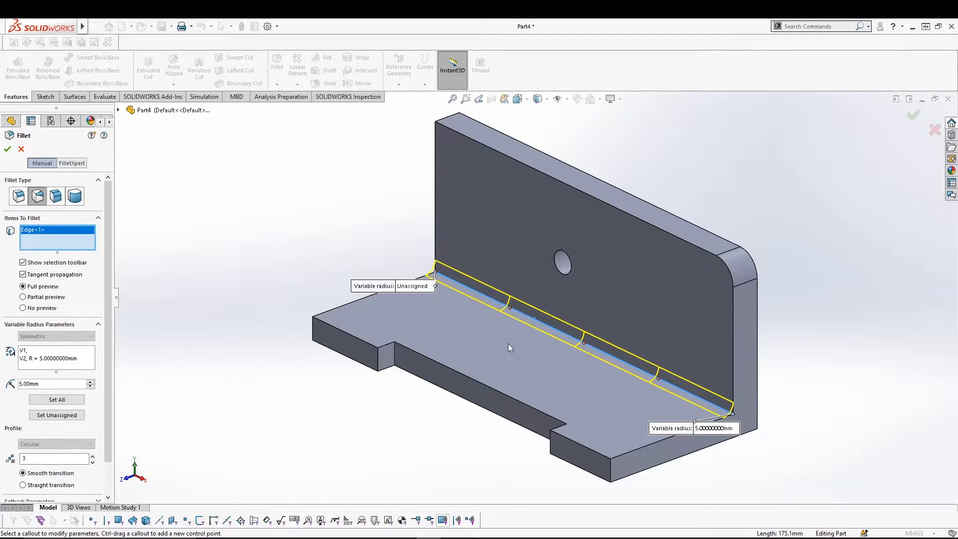
left_click(419, 287)
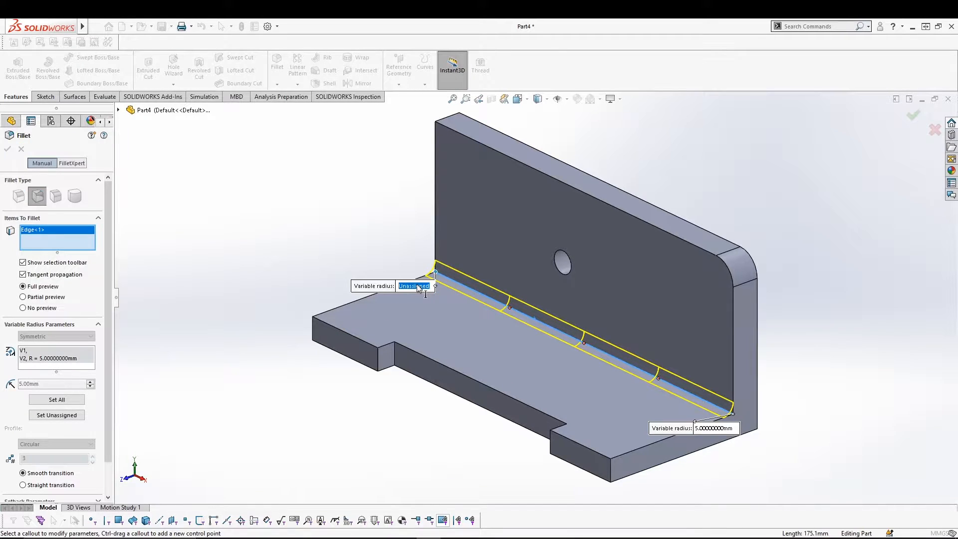
type("15")
key("Return")
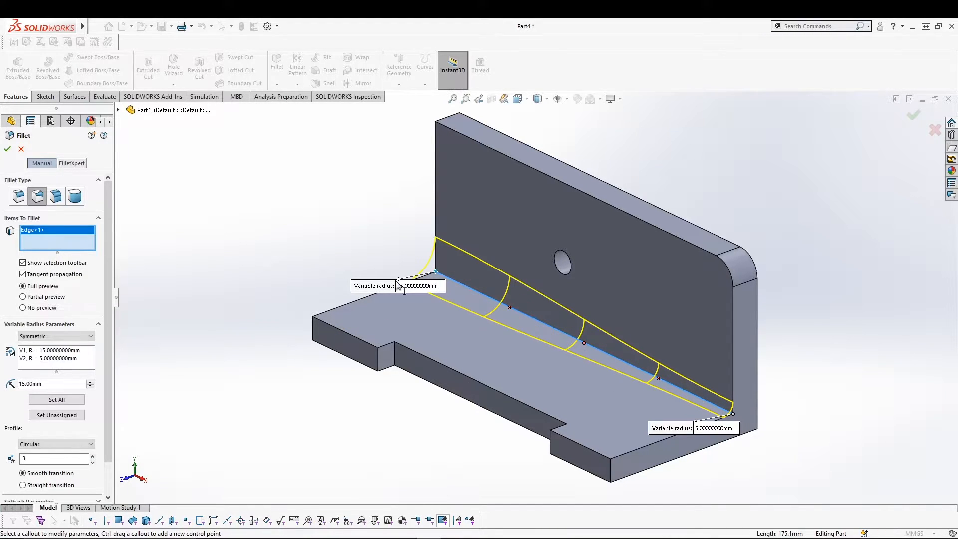
mouse_move(307, 236)
middle_mouse_down()
mouse_move(316, 244)
mouse_move(306, 240)
mouse_move(316, 223)
middle_mouse_up()
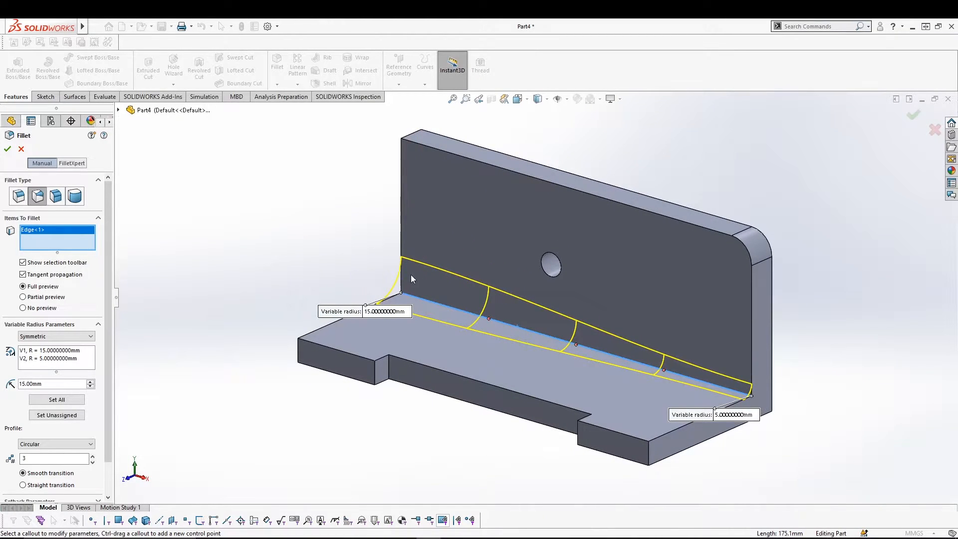
left_click(498, 321)
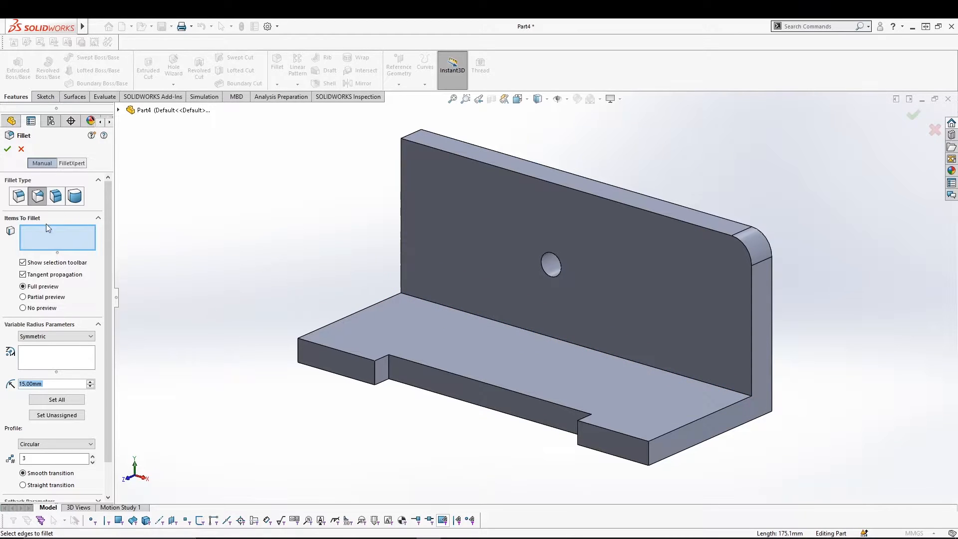
- Select the inner edge between wall and base, with variable radius 5 mm at its right end and 15 mm at its left end
left_click(449, 306)
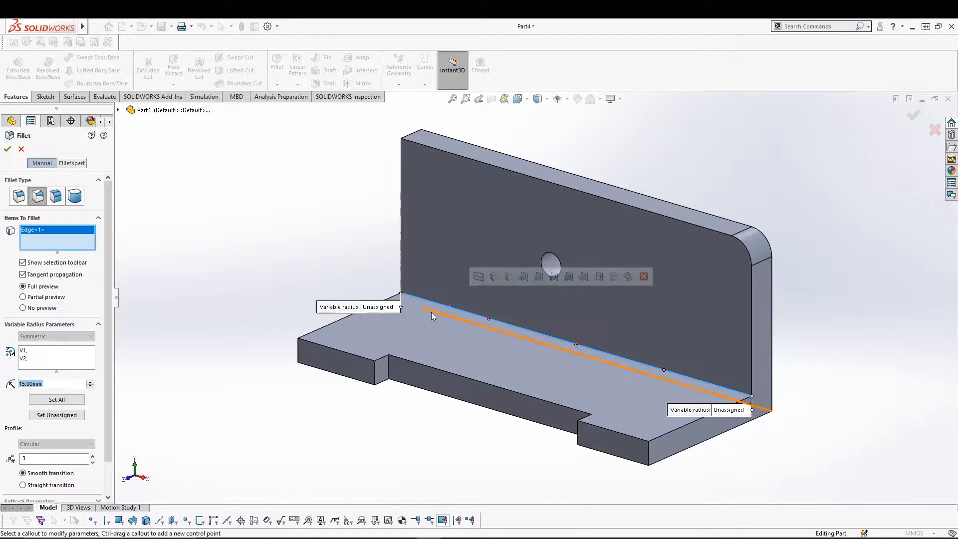
left_click(744, 410)
type("5")
key("Return")
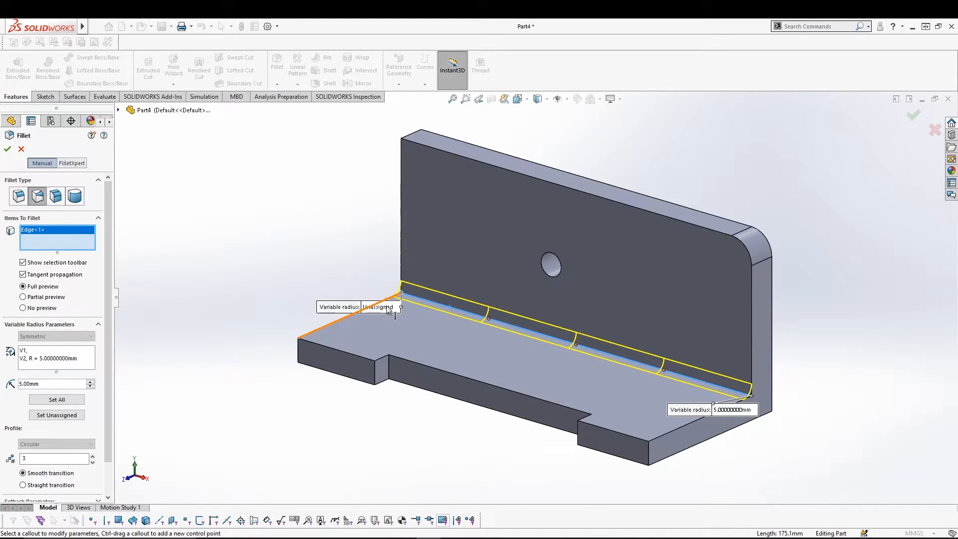
left_click(386, 305)
type("15")
key("Return")
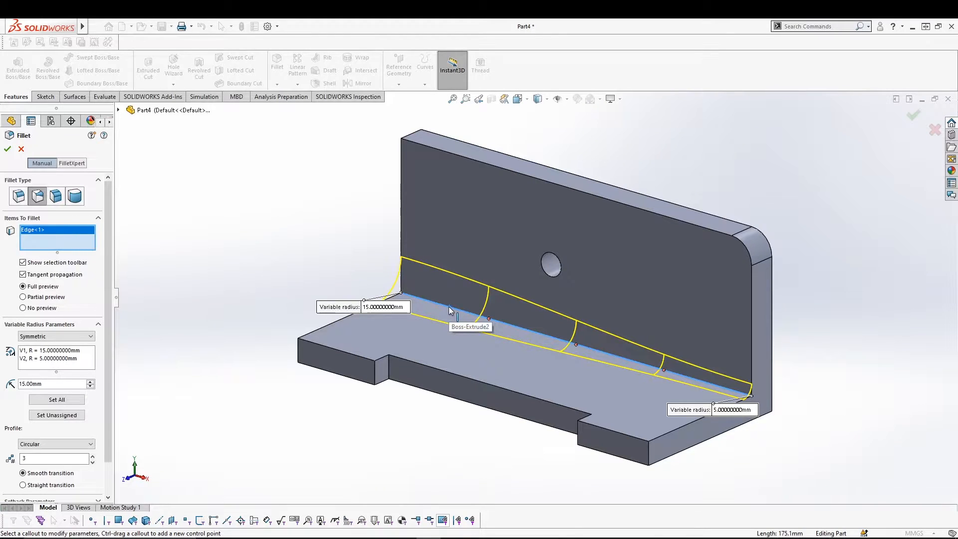
- Add a control point at 25% along the filleted edge and set its radius to 10 mm
left_click(58, 368)
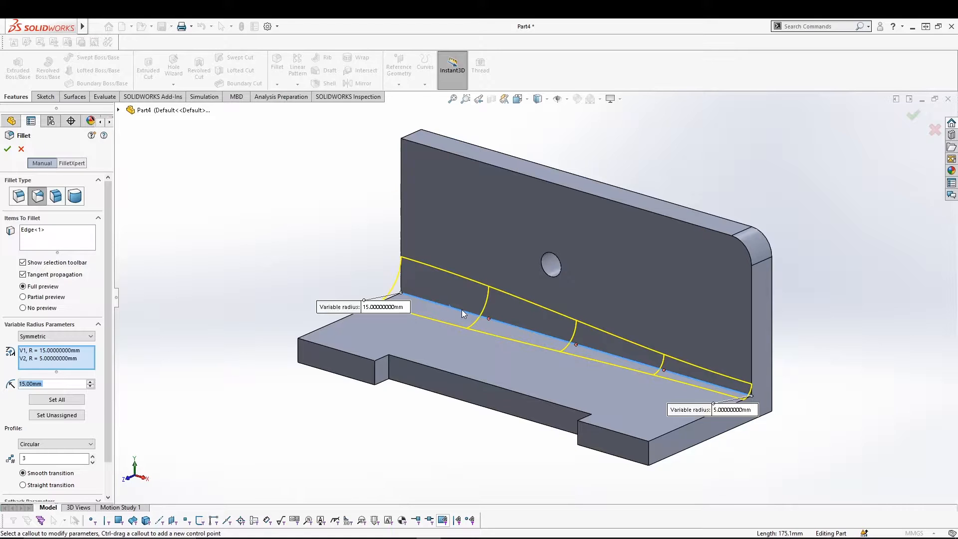
left_click(489, 318)
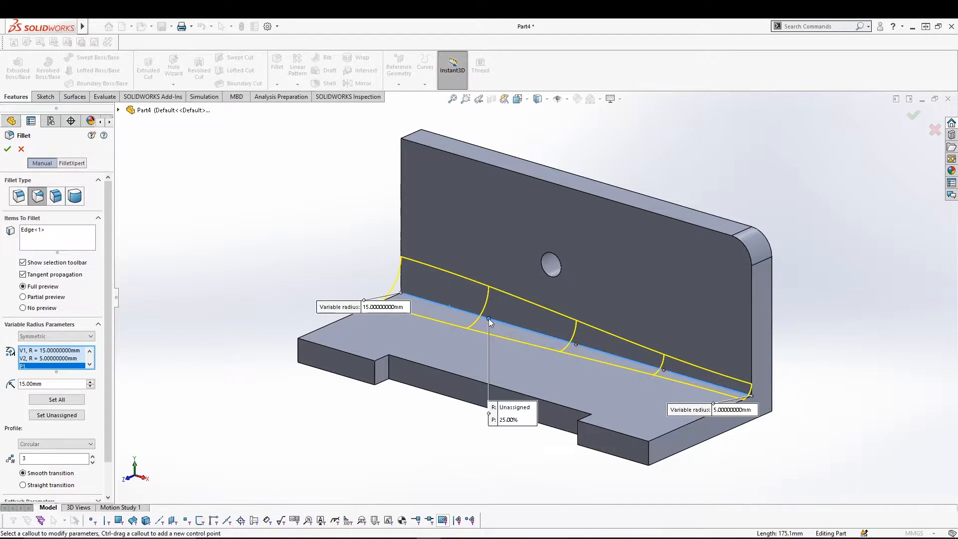
left_click(523, 408)
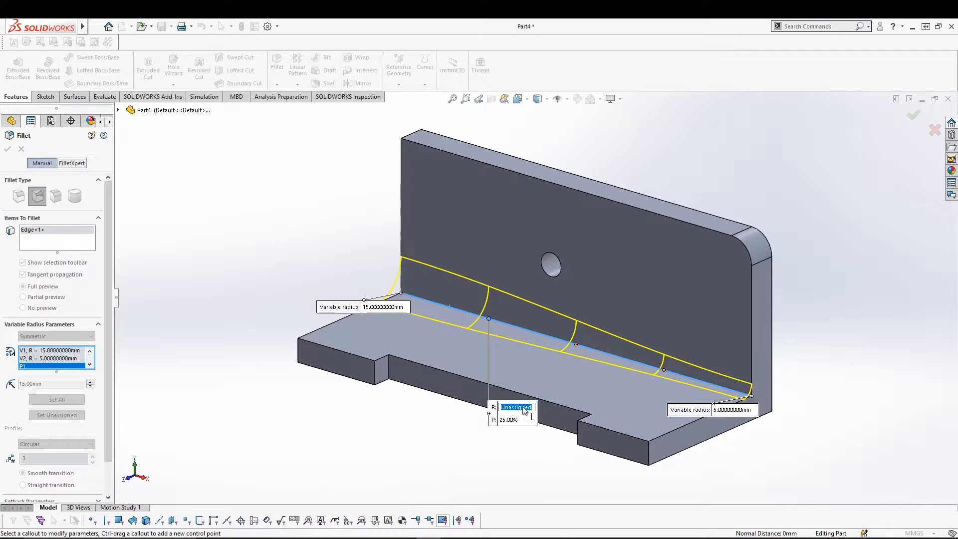
type("10")
key("Return")
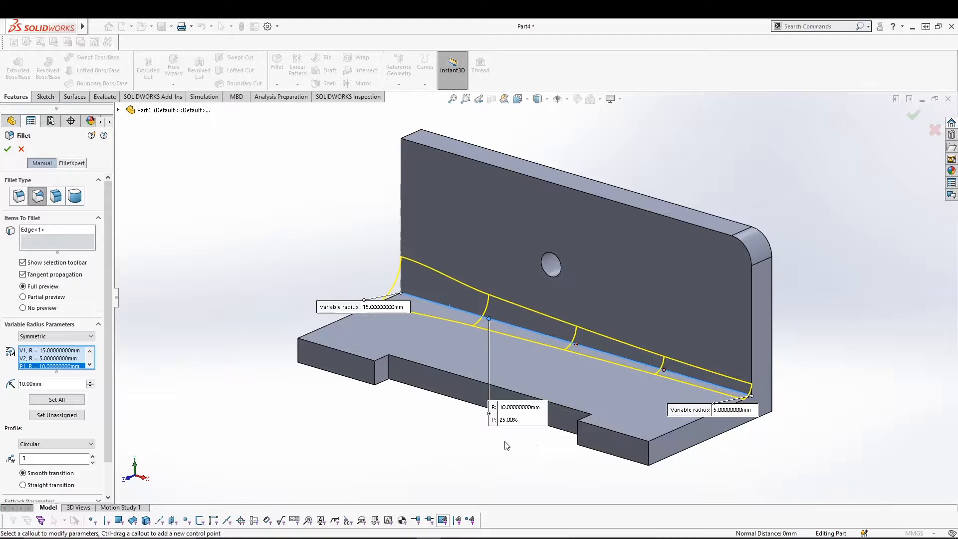
- Add a control point at 50% along the filleted edge and set its radius to 12 mm
left_click(577, 344)
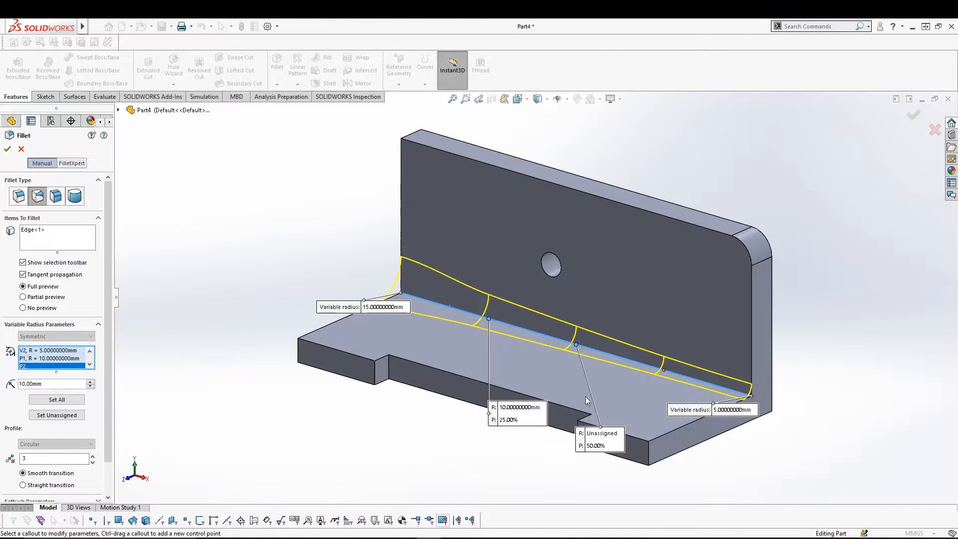
left_click(614, 433)
type("12")
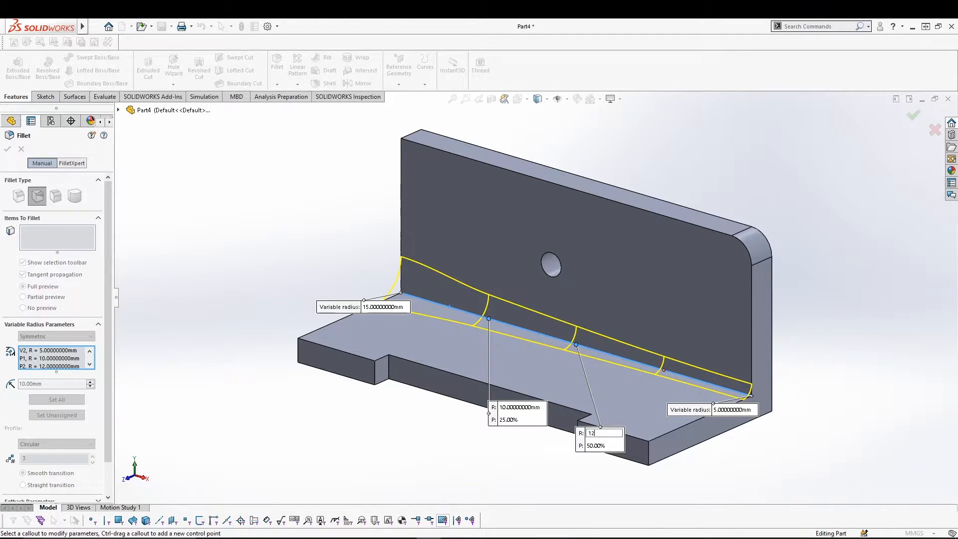
key("Return")
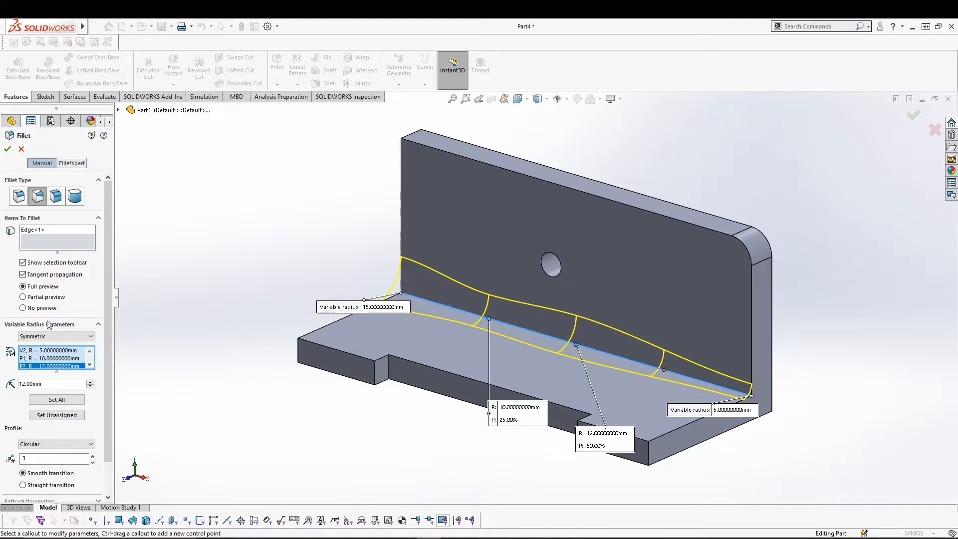
- Review the fillet's radius list and profile options, keep the circular profile and create the variable radius fillet
left_click(90, 352)
left_click(91, 365)
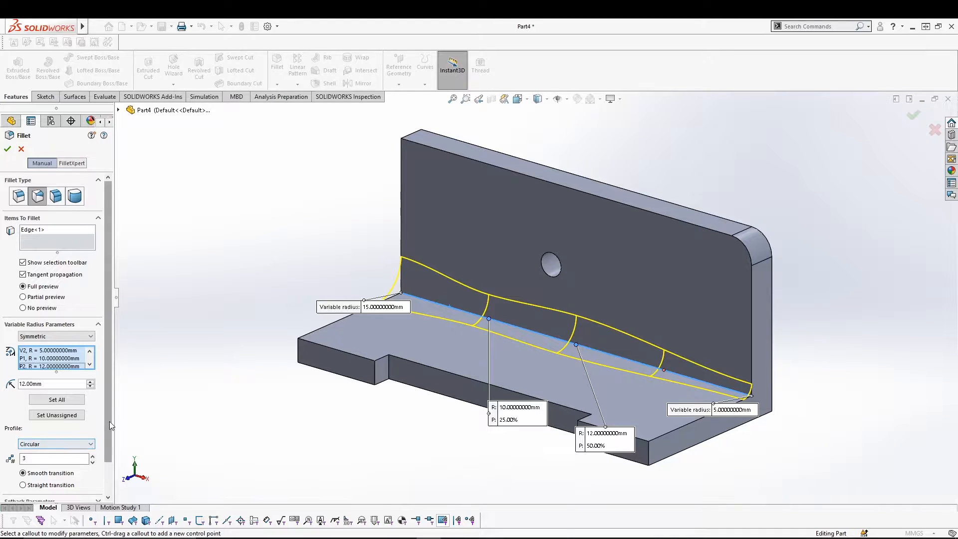
scroll(53, 444, "down", 3)
left_click(62, 409)
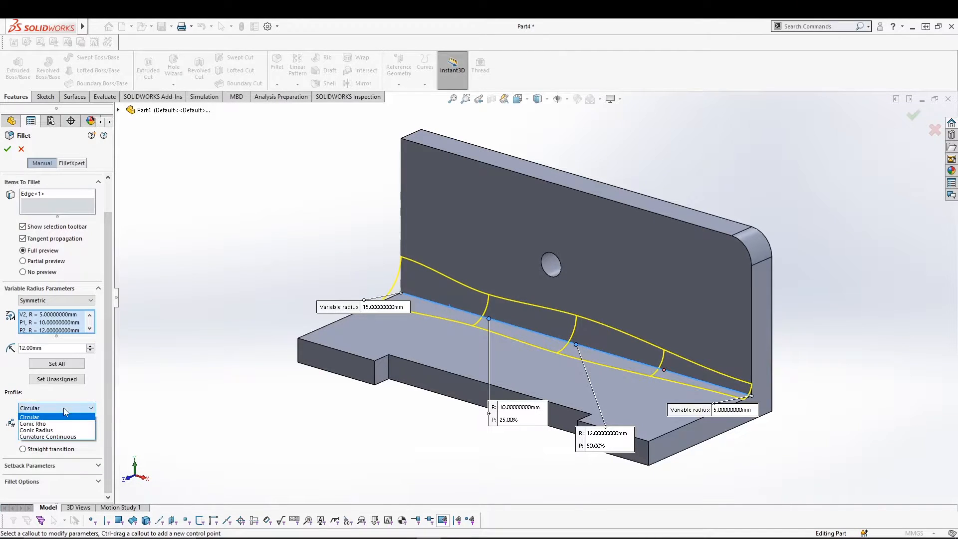
left_click(32, 409)
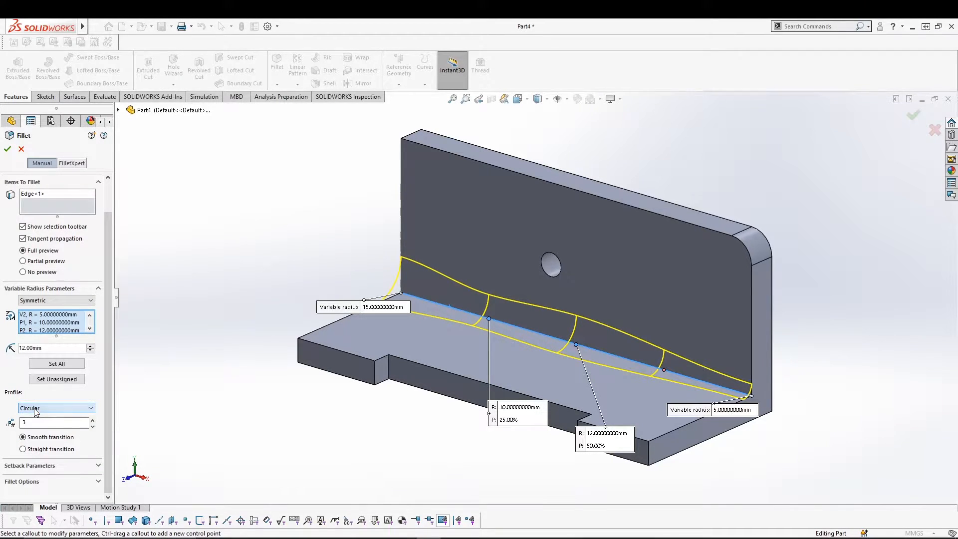
left_click(86, 409)
left_click(87, 410)
key("Return")
mouse_move(214, 235)
middle_mouse_down()
mouse_move(237, 227)
mouse_move(225, 237)
mouse_move(237, 200)
mouse_move(366, 197)
mouse_move(220, 214)
mouse_move(208, 235)
middle_mouse_up()
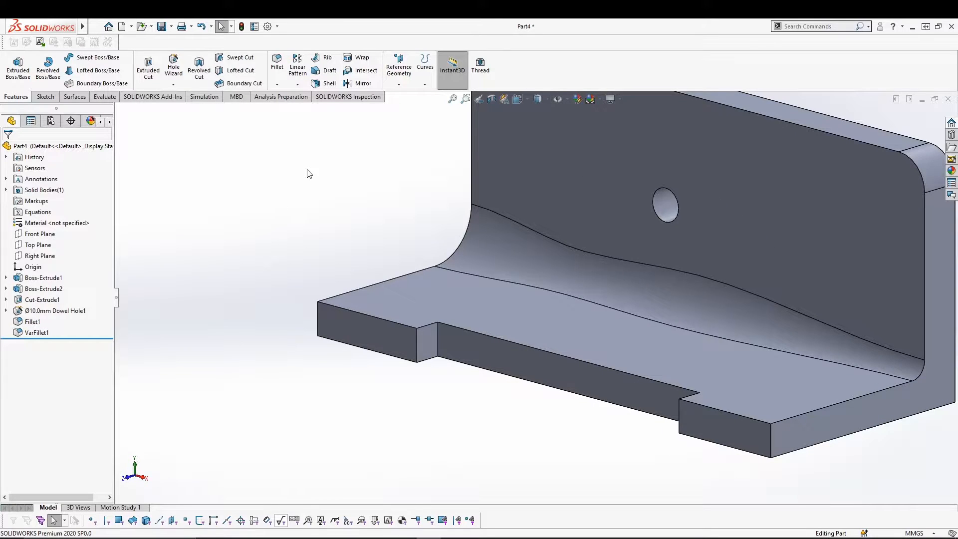
- Start a face fillet with the base notch's short left side face and its long inner face as the two face sets
left_click(277, 61)
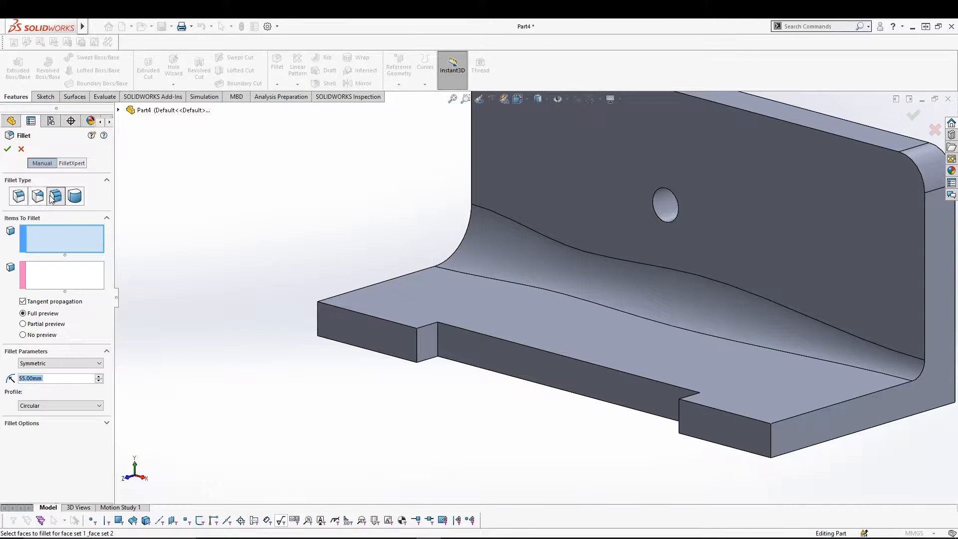
middle_click_drag(271, 235, 268, 240)
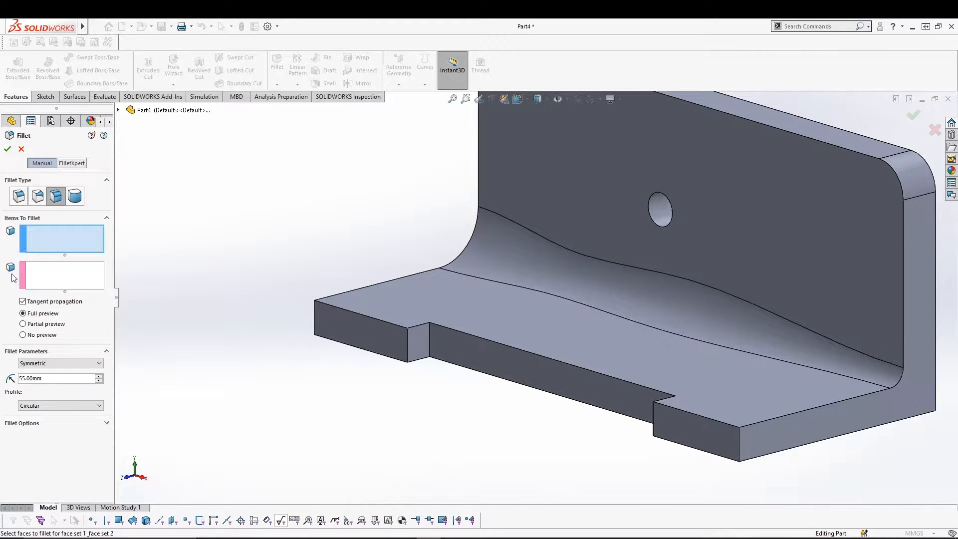
left_click(418, 339)
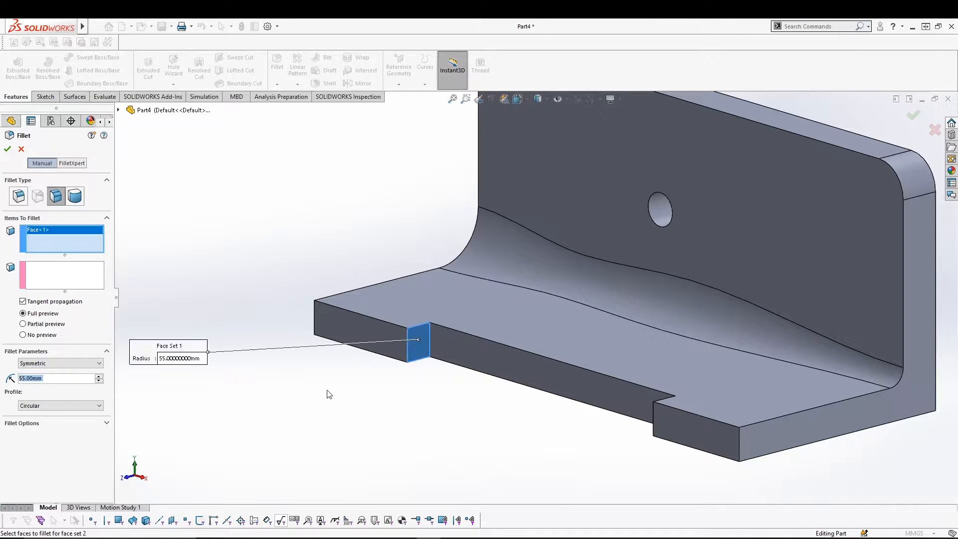
left_click(39, 279)
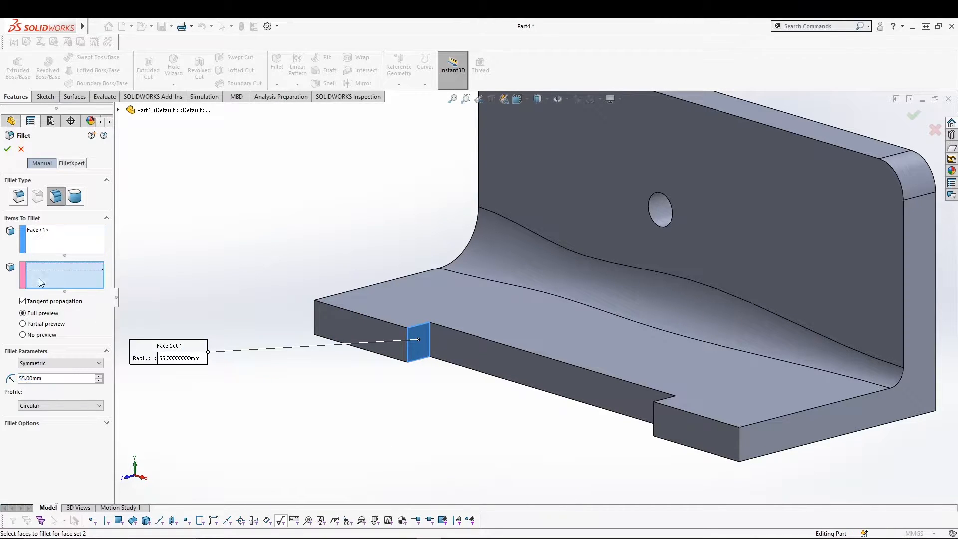
left_click(452, 354)
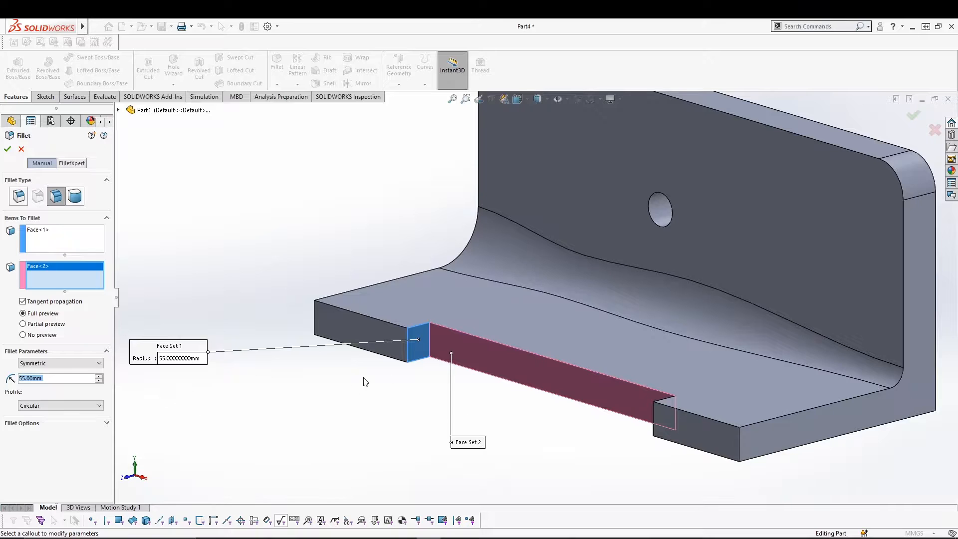
- Set the face fillet's radius to 5 mm and create it in the notch corner
left_click(99, 381)
left_click(99, 382)
left_click(99, 382)
left_click(99, 381)
left_click(99, 382)
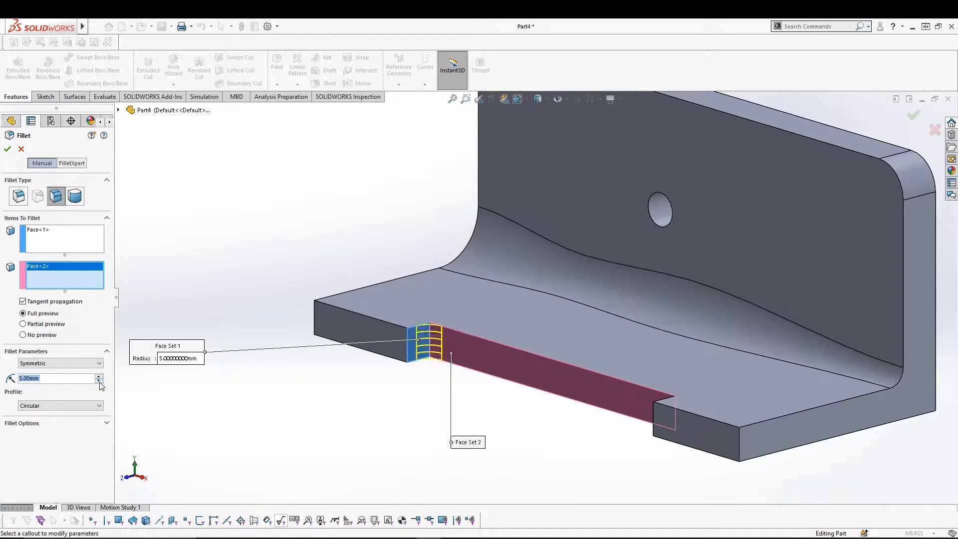
scroll(447, 368, "down", 2)
middle_click_drag(451, 369, 429, 370)
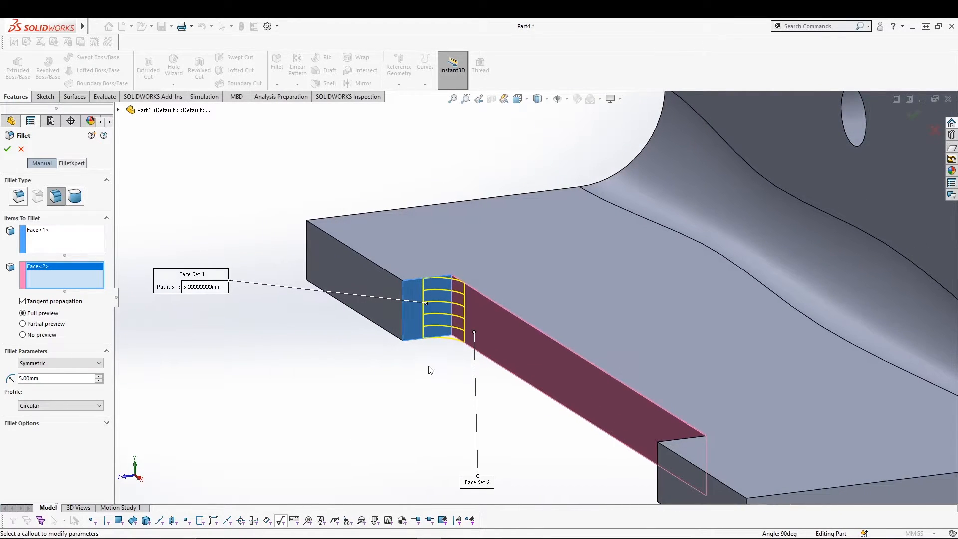
left_click(8, 149)
middle_click_drag(358, 379, 368, 403)
- Reopen the notch's face fillet, review its face sets, radius and profile settings, and accept it again
left_click(37, 348)
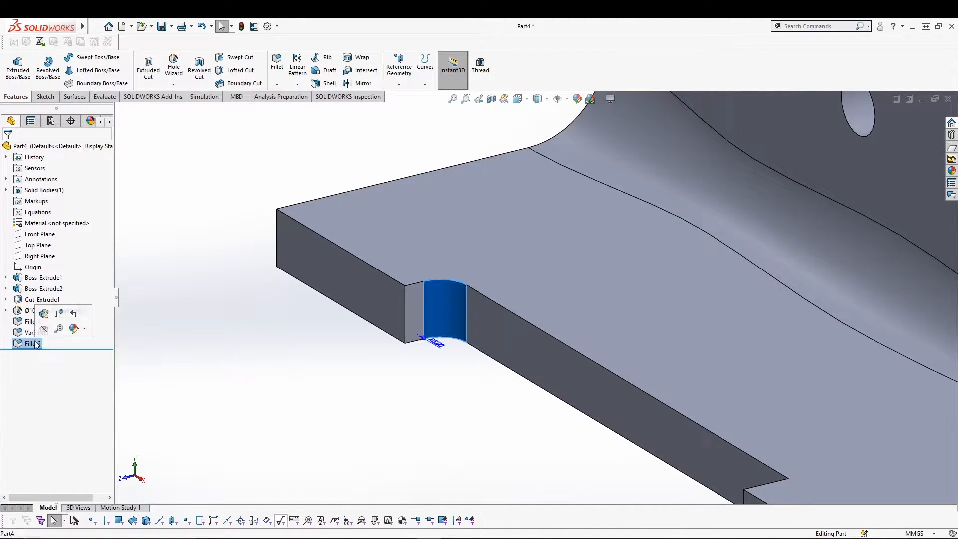
left_click(46, 317)
middle_click_drag(403, 412, 413, 417)
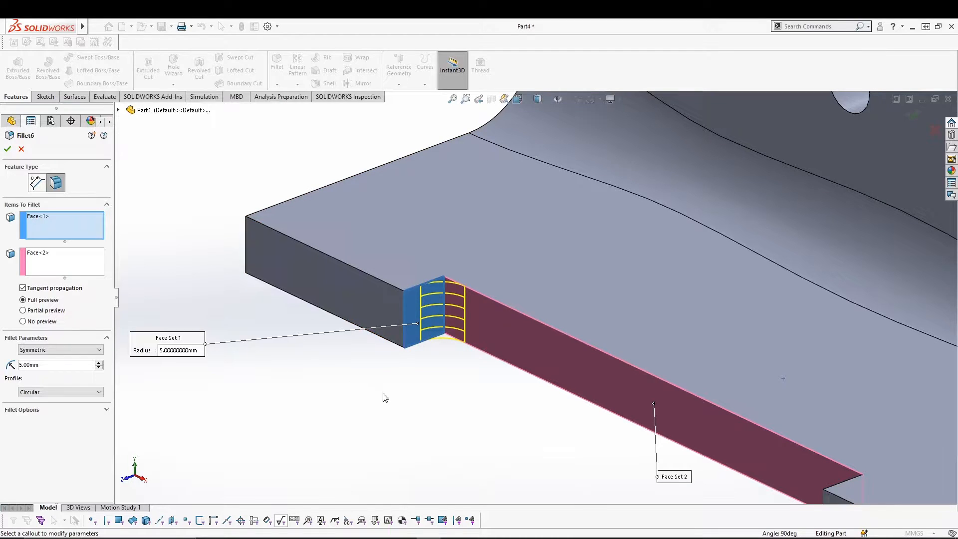
middle_click_drag(434, 413, 482, 410)
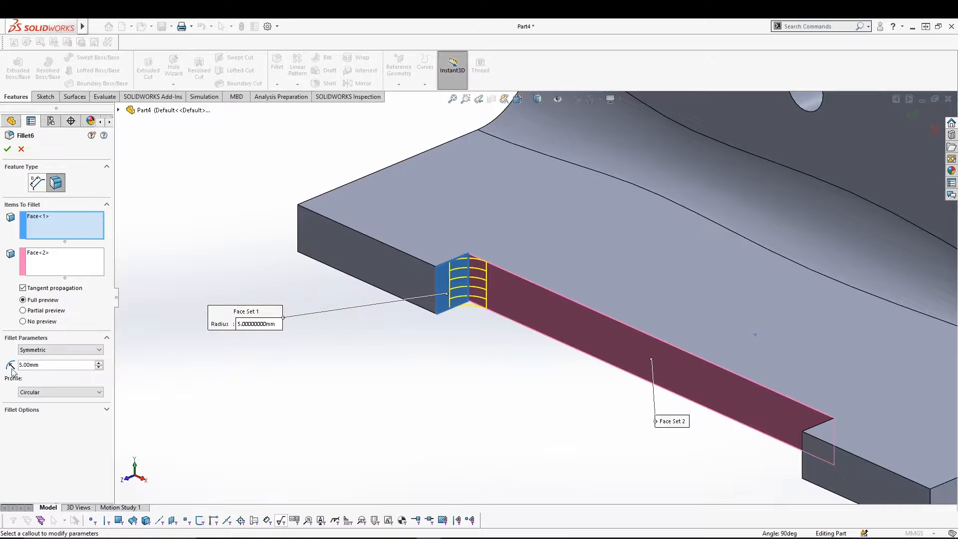
mouse_move(463, 351)
middle_mouse_down()
mouse_move(458, 338)
mouse_move(463, 349)
middle_mouse_up()
left_click(7, 148)
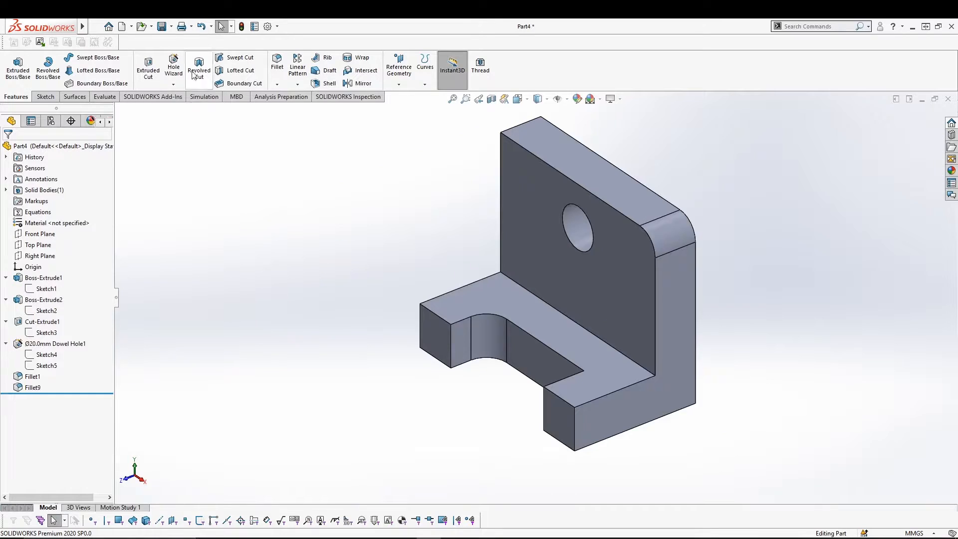
- Start a full round fillet with the wall's back face as side face set 1 and its top face as center face set
left_click(277, 64)
middle_click_drag(253, 244, 288, 190)
left_click(590, 289)
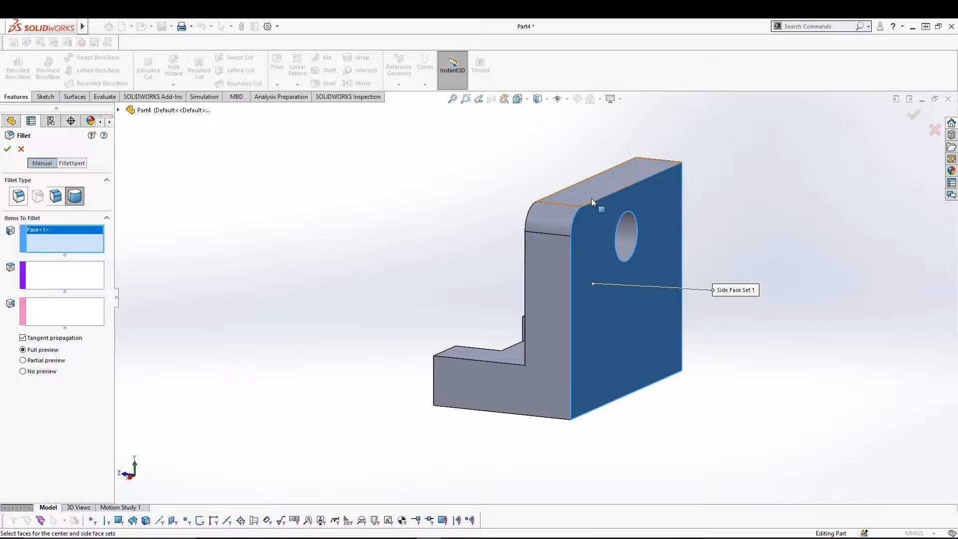
left_click(85, 278)
left_click(603, 195)
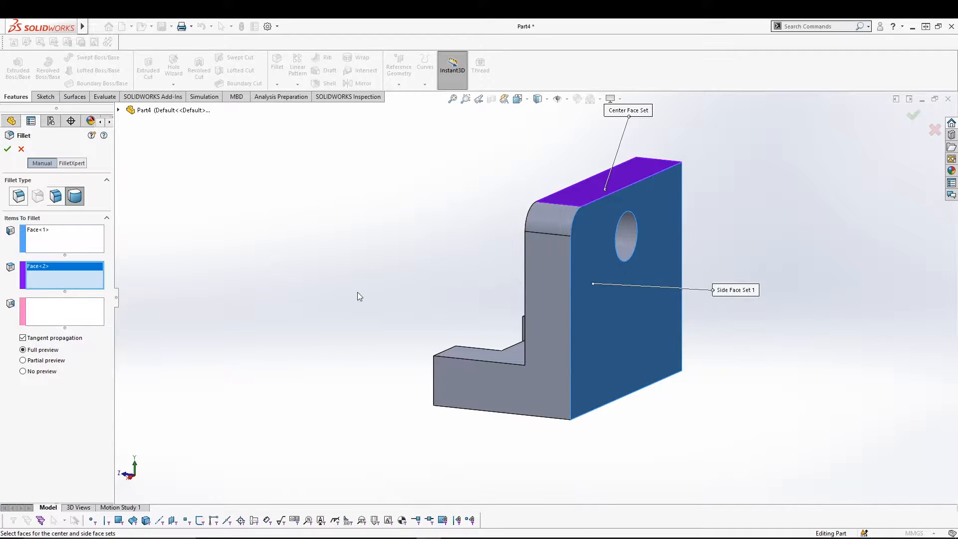
- Use the wall's front face as the second side face set and create the full round fillet
middle_click_drag(360, 297, 417, 330)
left_click(49, 312)
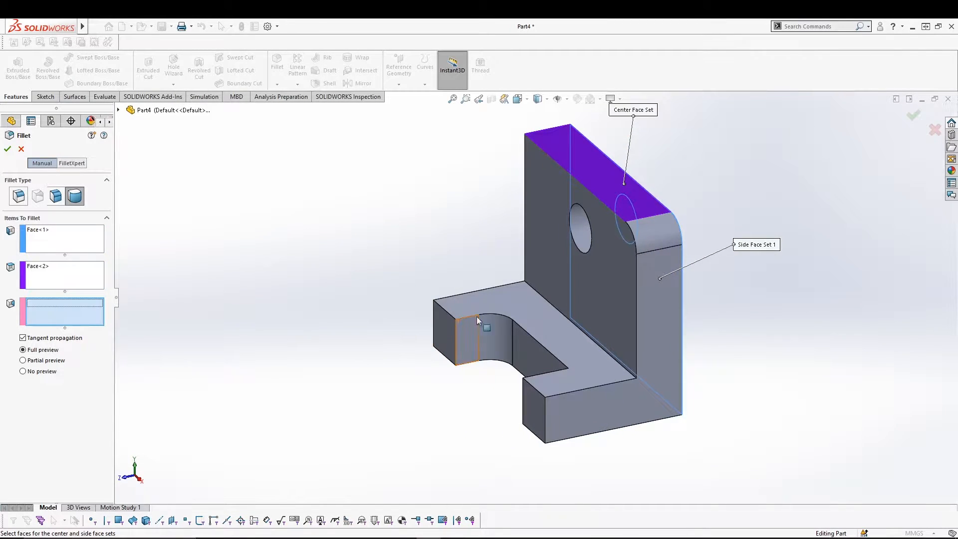
left_click(579, 291)
middle_click_drag(391, 281, 370, 307)
left_click(7, 149)
middle_click_drag(326, 283, 373, 250)
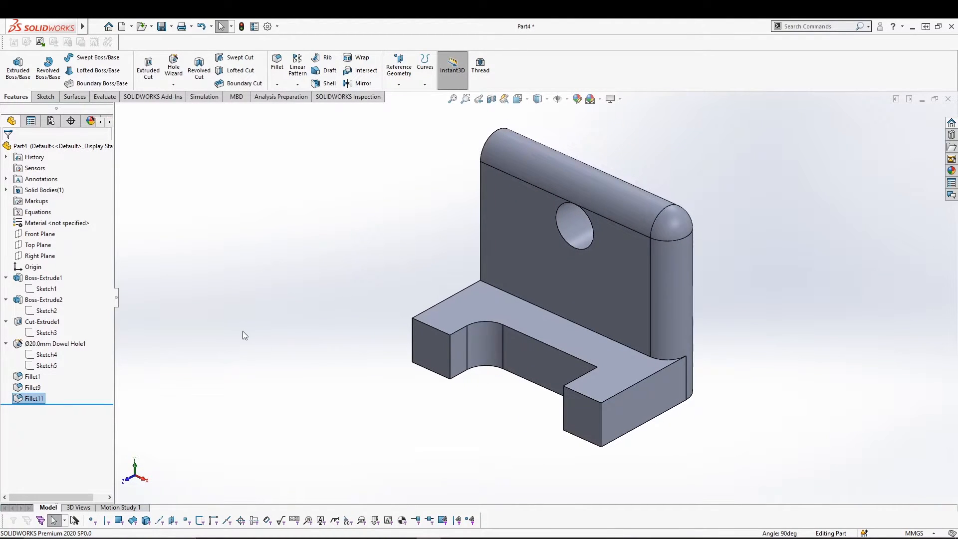
middle_click_drag(243, 334, 259, 349)
middle_click_drag(278, 306, 258, 274)
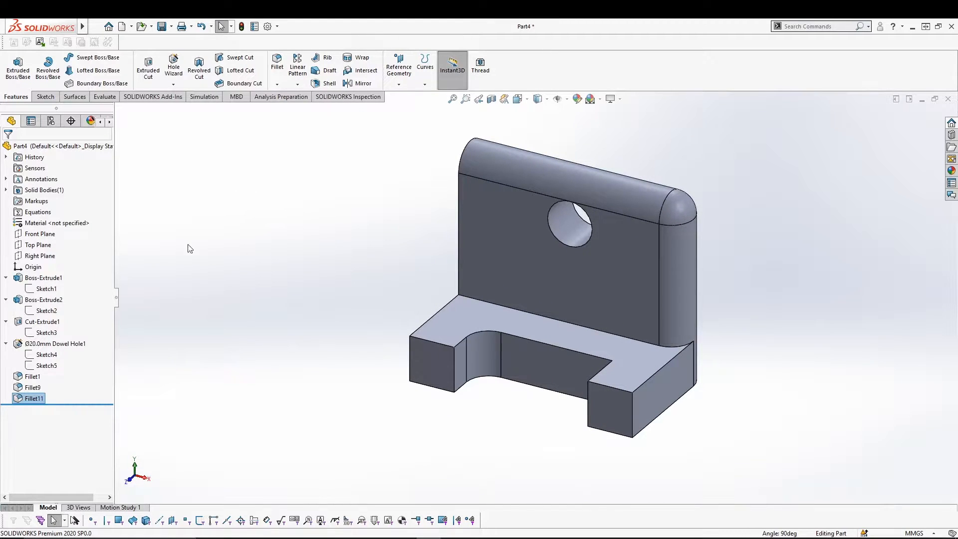
- Edit the fillet on the wall's top corner, making it asymmetric with a first radius of 60 mm
left_click(33, 376)
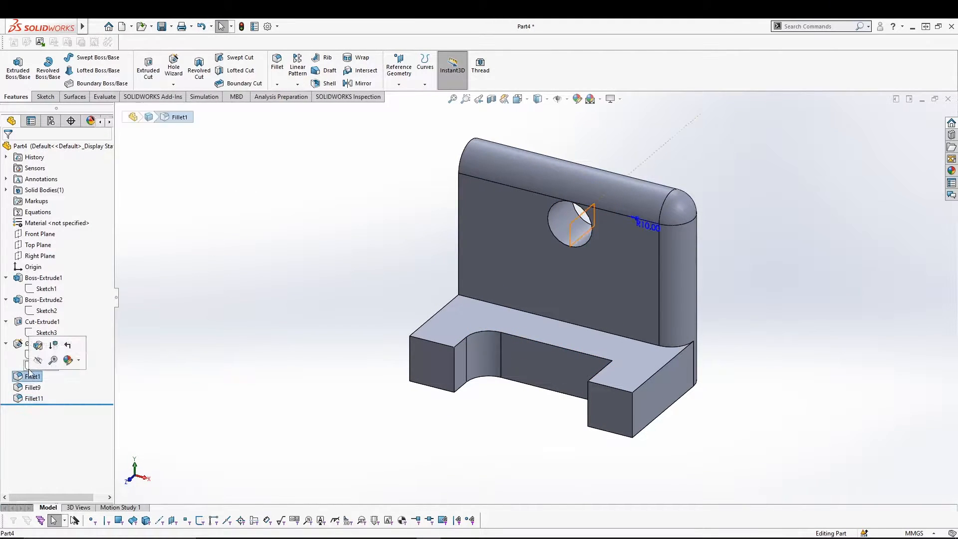
left_click(39, 346)
middle_click_drag(353, 394, 308, 381)
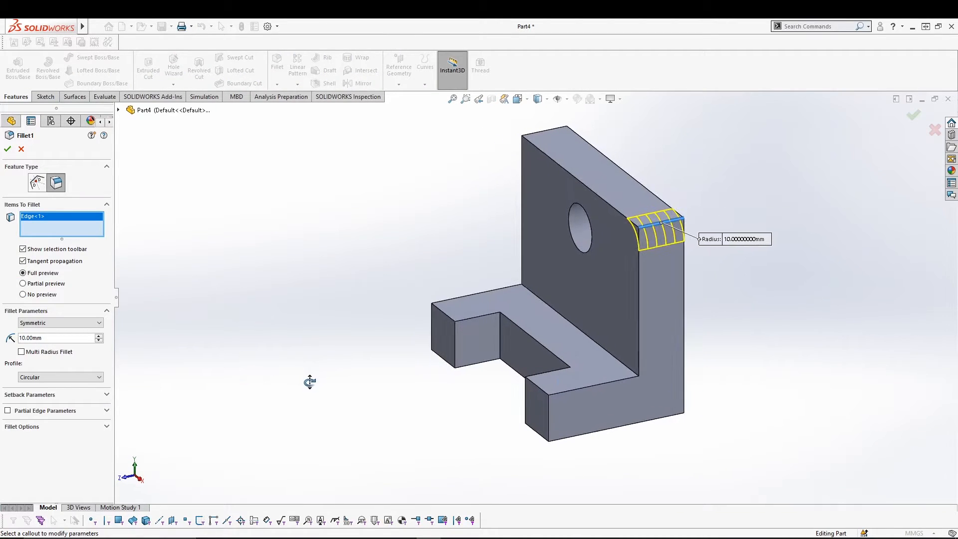
left_click(98, 324)
left_click(44, 339)
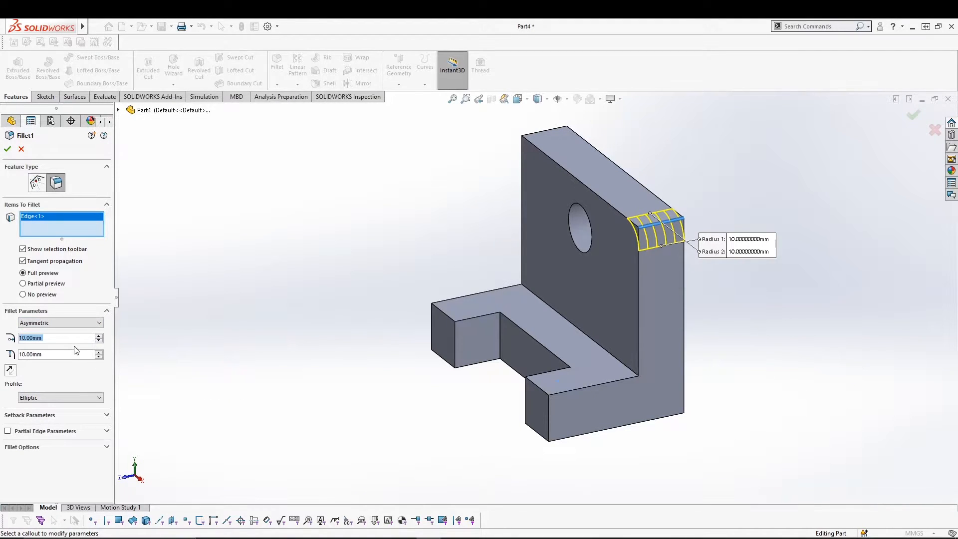
left_click(99, 336)
left_click(99, 336)
left_click(99, 337)
left_click(98, 337)
left_click(99, 336)
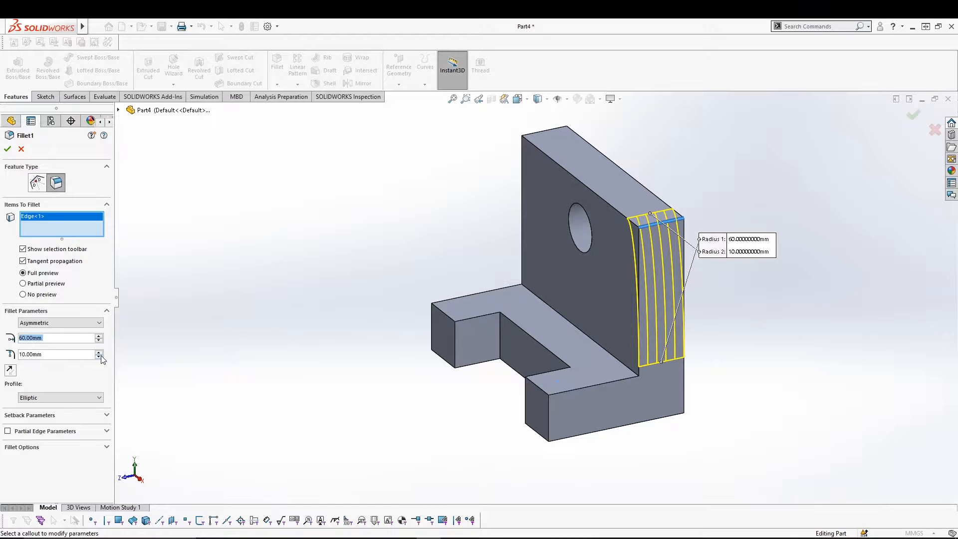
- Reverse the asymmetric fillet's radius directions and try the Conic Rho and Curvature Continuous profiles
middle_click_drag(339, 302, 348, 319)
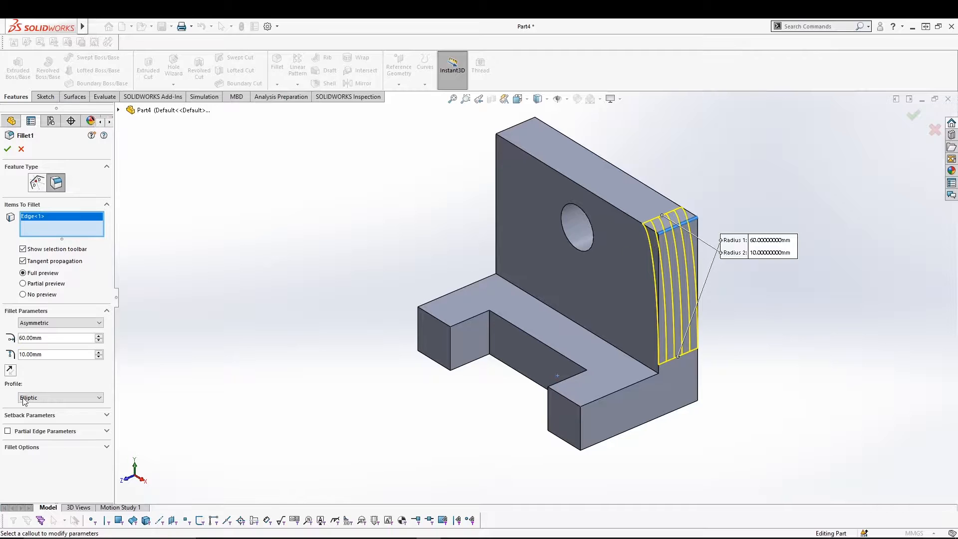
left_click(10, 374)
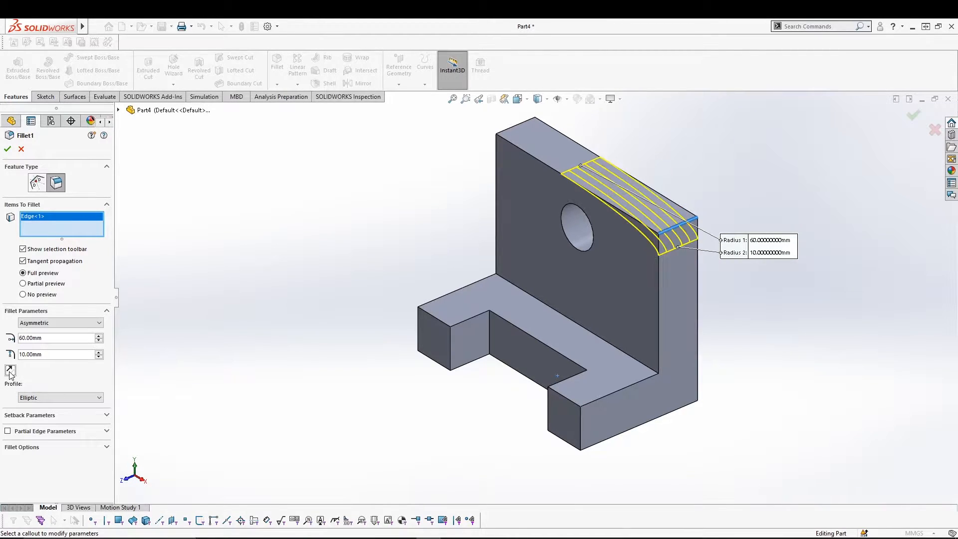
left_click(50, 398)
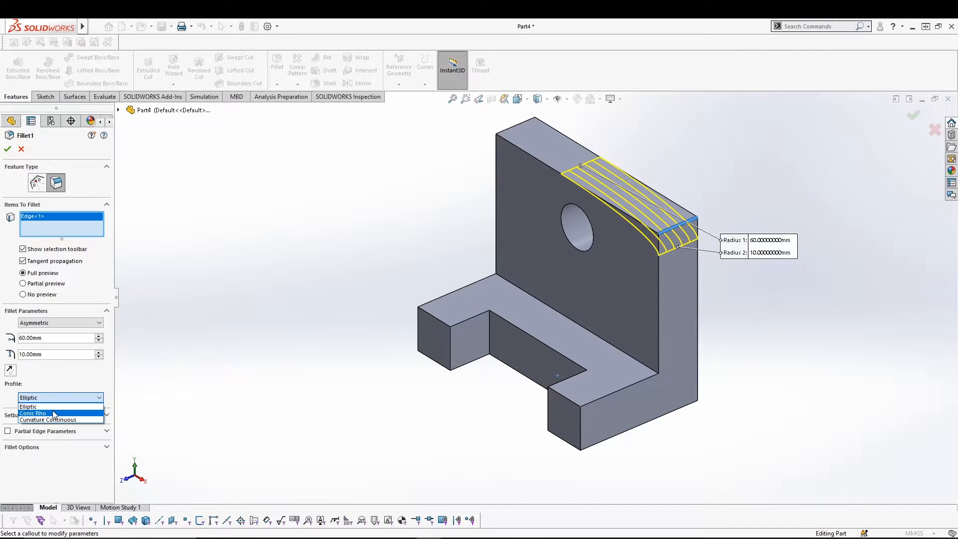
left_click(55, 415)
left_click(77, 403)
left_click(64, 426)
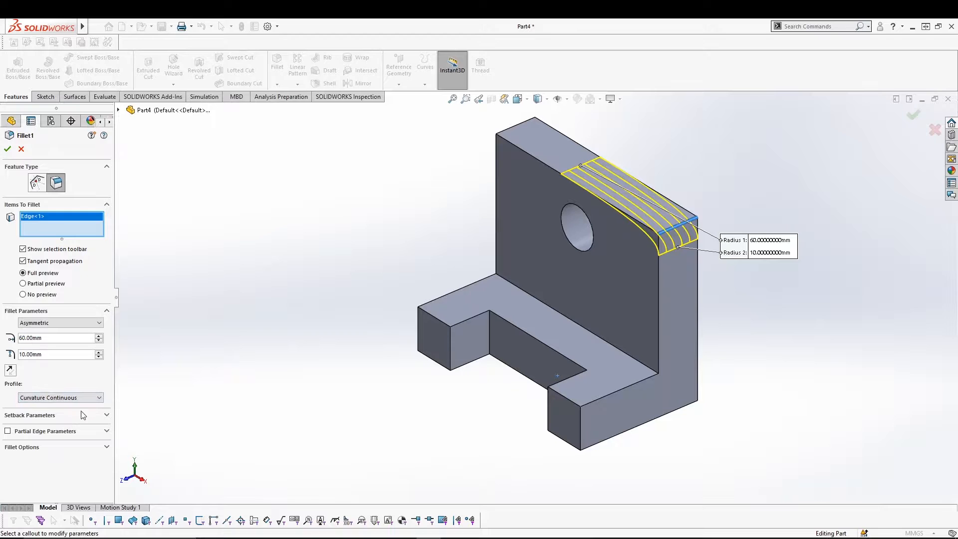
left_click(80, 398)
left_click(79, 409)
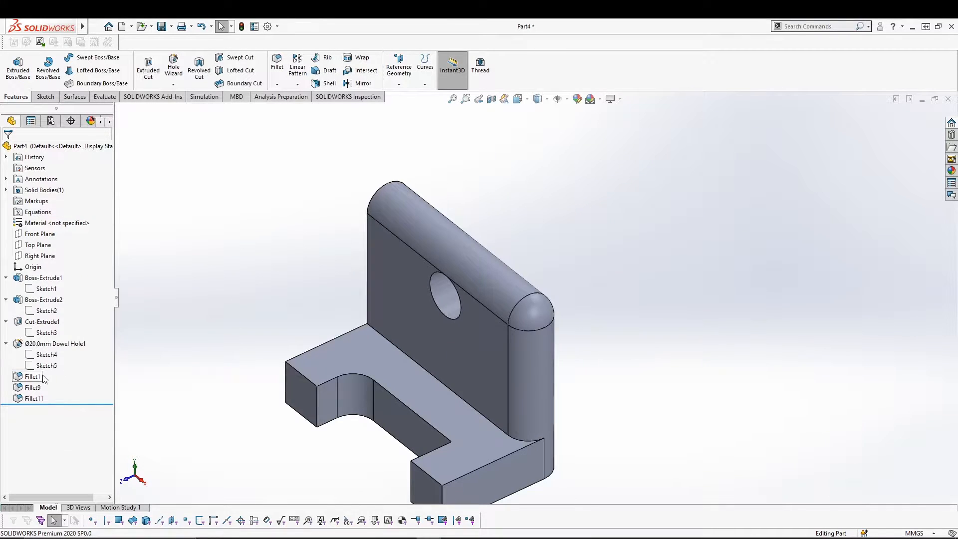
- Reopen the wall's top corner fillet for editing and make it asymmetric with a first radius of 50 mm
left_click(38, 377)
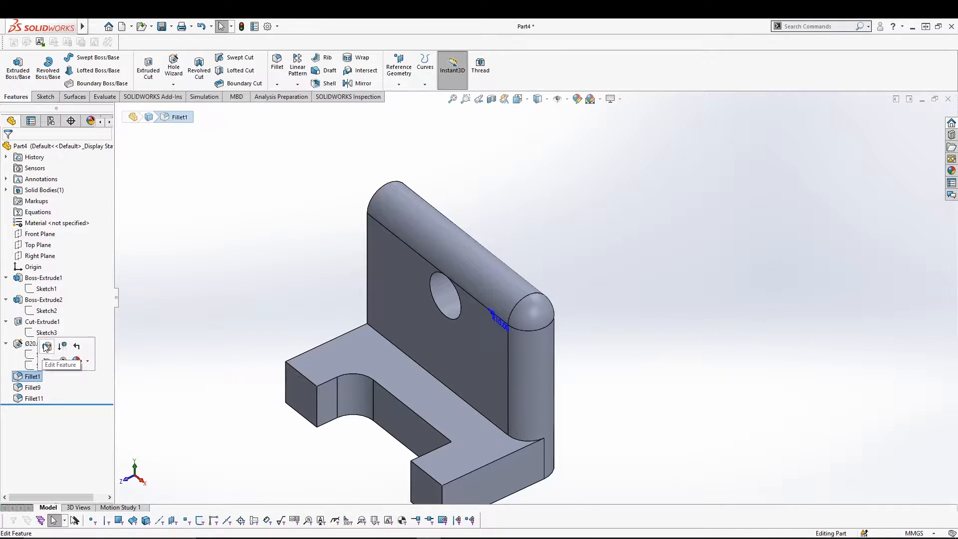
left_click(47, 346)
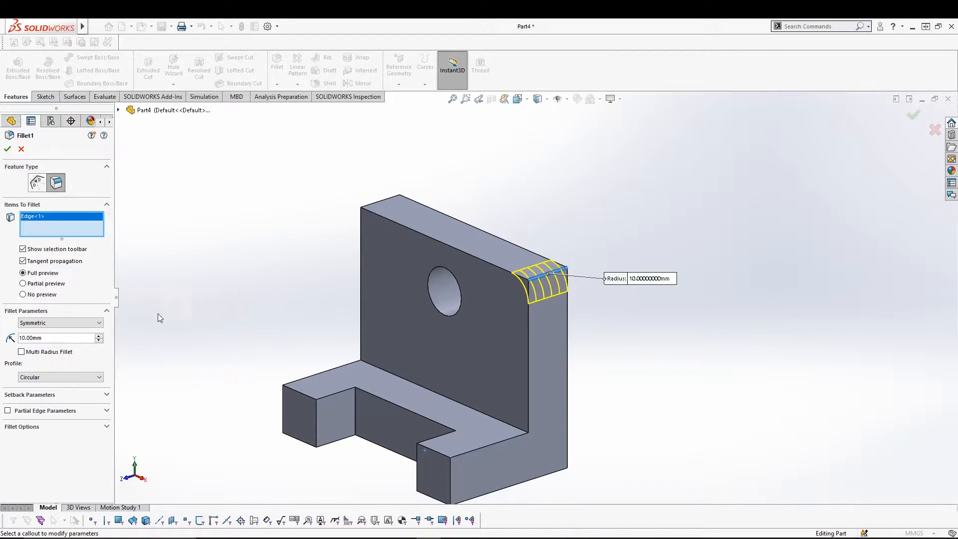
left_click(60, 323)
left_click(40, 343)
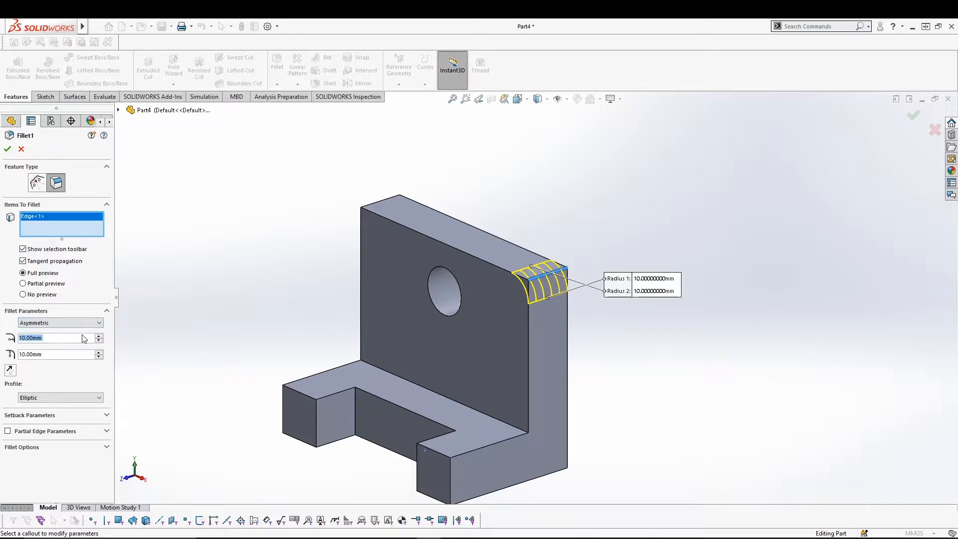
left_click(99, 336)
left_click(98, 336)
left_click(99, 337)
left_click(99, 336)
left_click(98, 336)
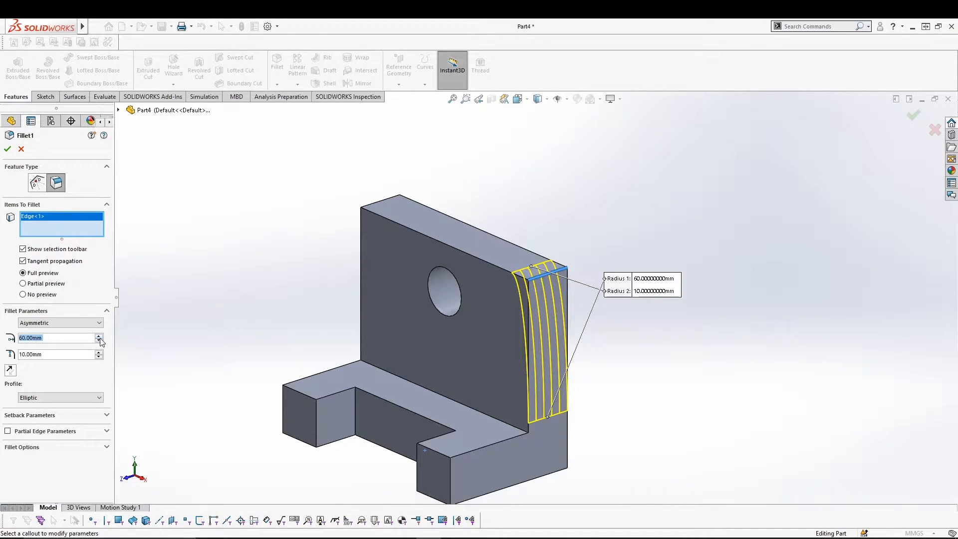
left_click(99, 337)
left_click(100, 337)
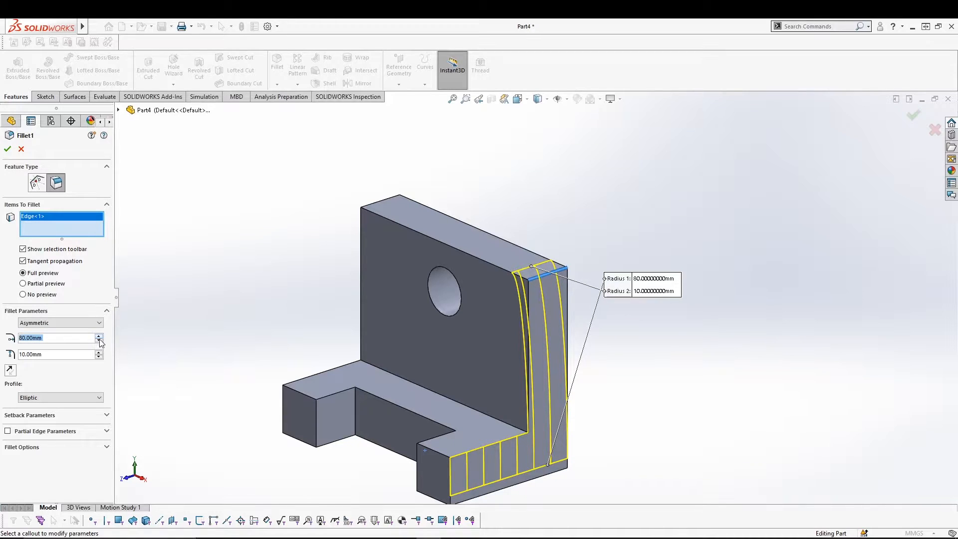
left_click(100, 341)
left_click(99, 341)
left_click(99, 341)
- Swap the two radius directions of the asymmetric fillet, compare its profiles and choose Conic Rho
left_click(10, 371)
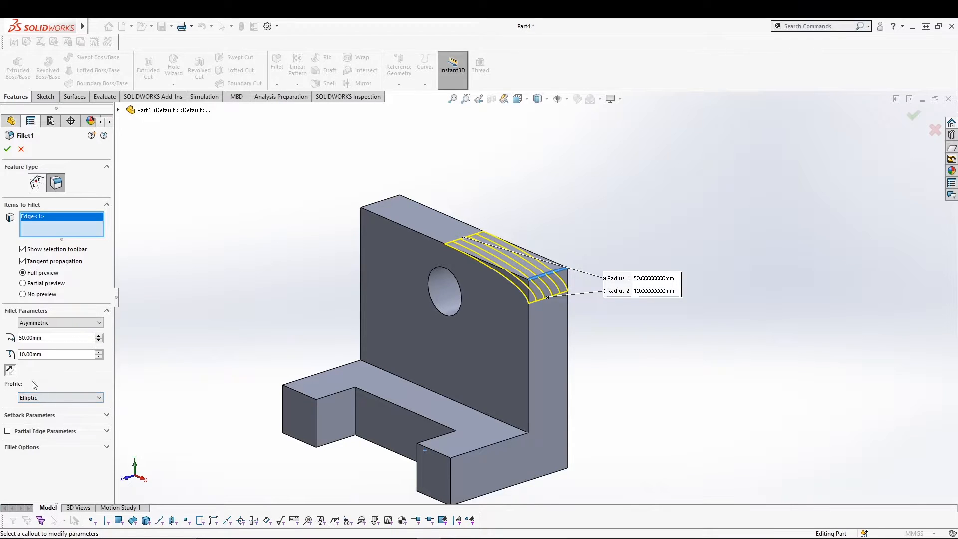
left_click(99, 397)
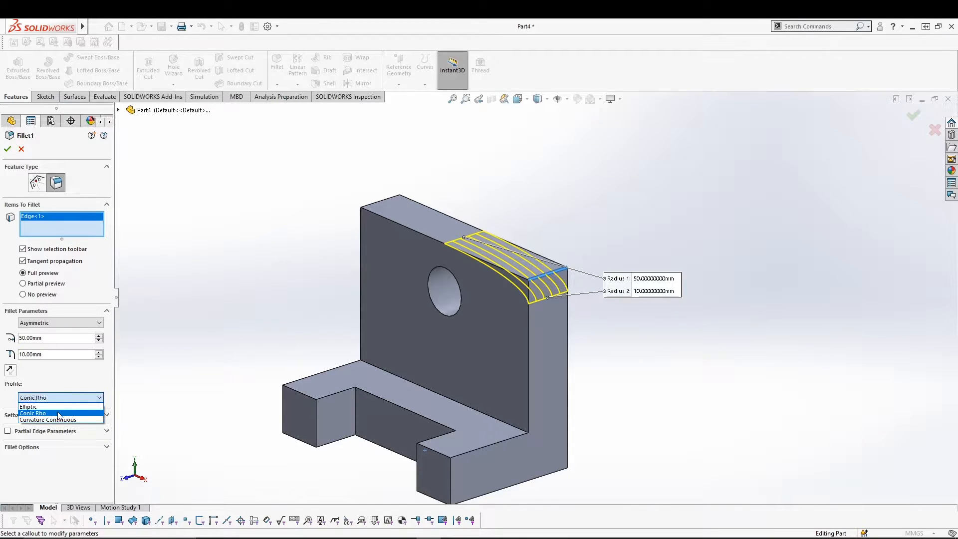
left_click(64, 413)
left_click(84, 398)
left_click(73, 419)
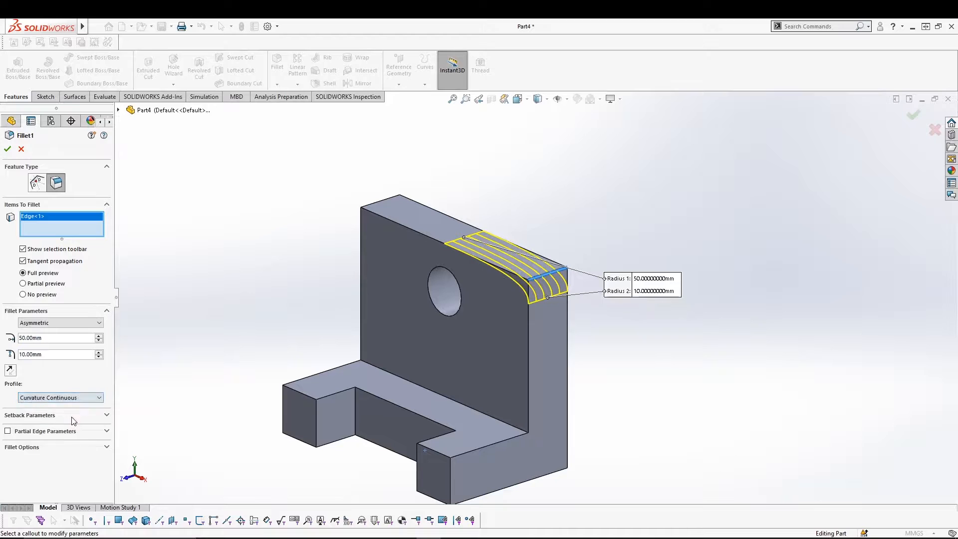
scroll(90, 398, "up", 1)
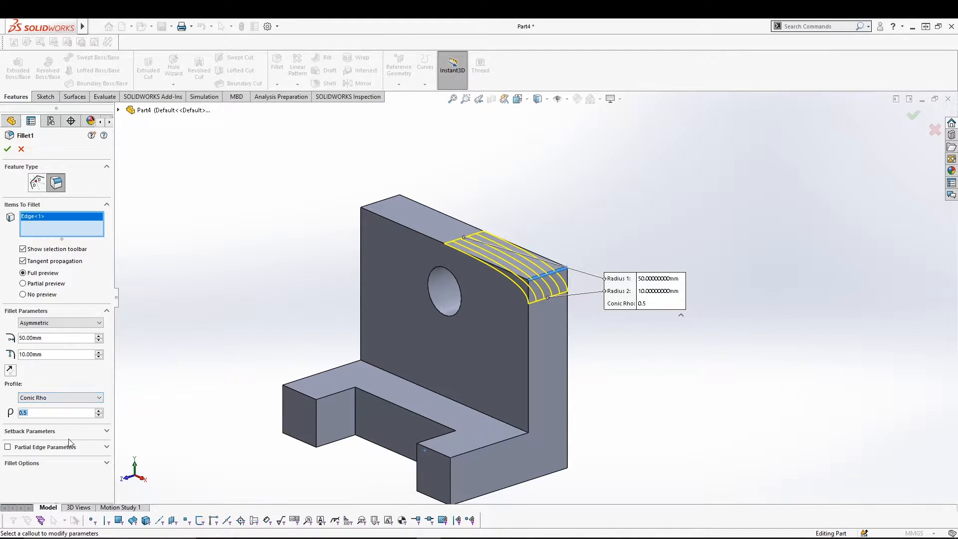
- Enable partial edge parameters for the fillet on the wall's top corner, with Distance Offset start and end conditions
left_click(107, 433)
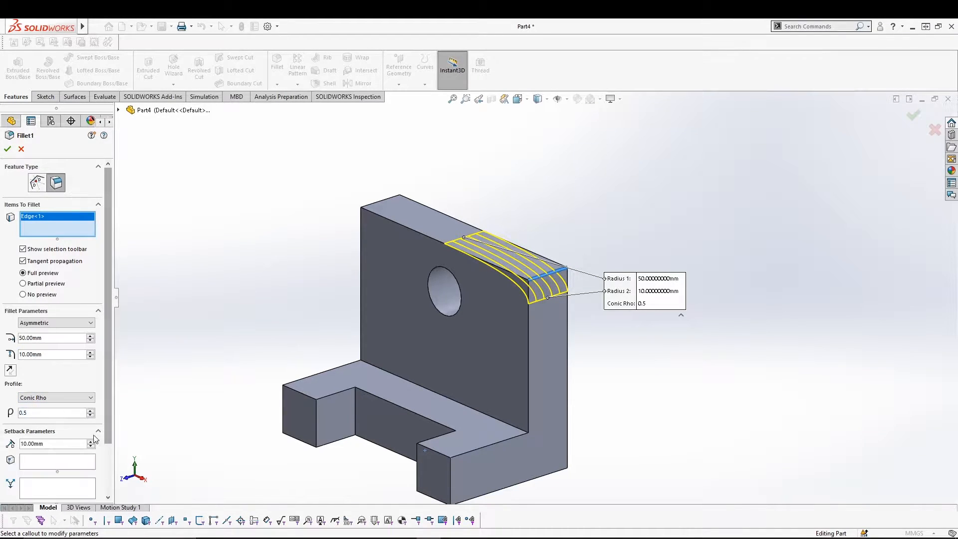
left_click_drag(108, 405, 106, 455)
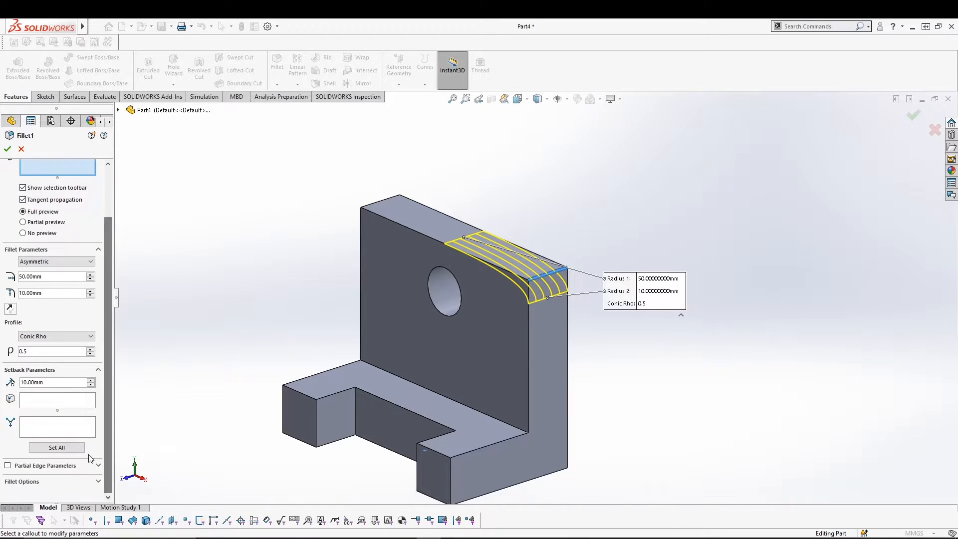
left_click(8, 466)
left_click_drag(106, 424, 105, 494)
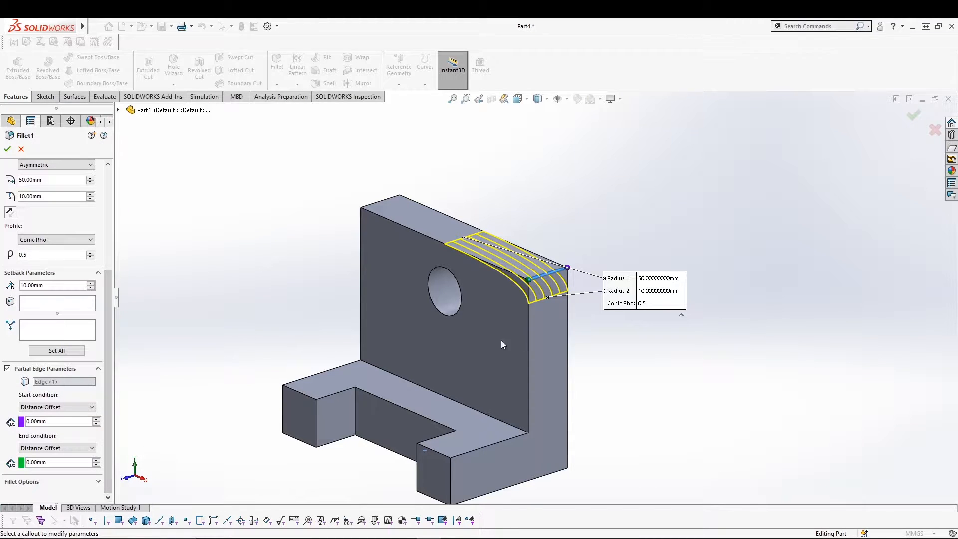
- Shorten the fillet along its edge with offsets of about 5.38 mm at the start and 3.34 mm at the end, and accept it
scroll(602, 328, "down", 4)
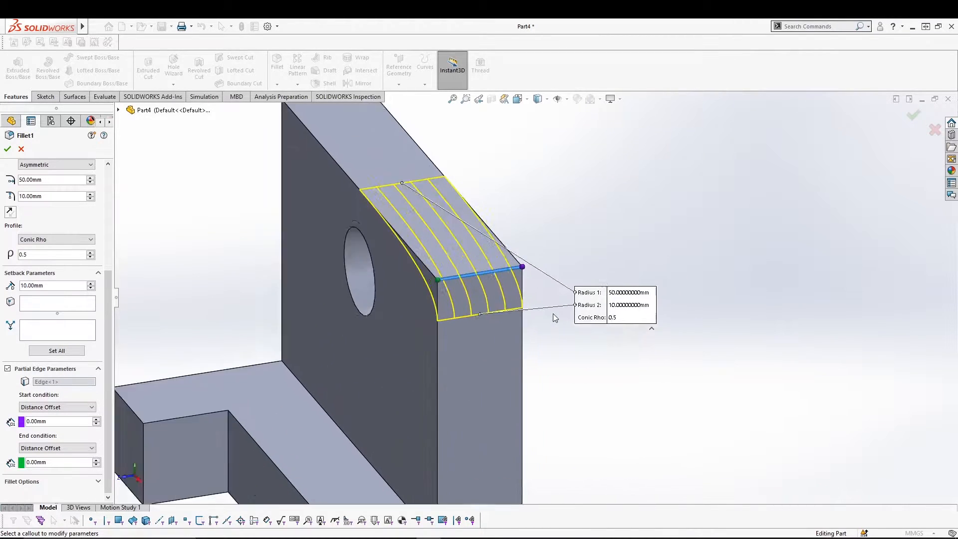
scroll(520, 299, "down", 2)
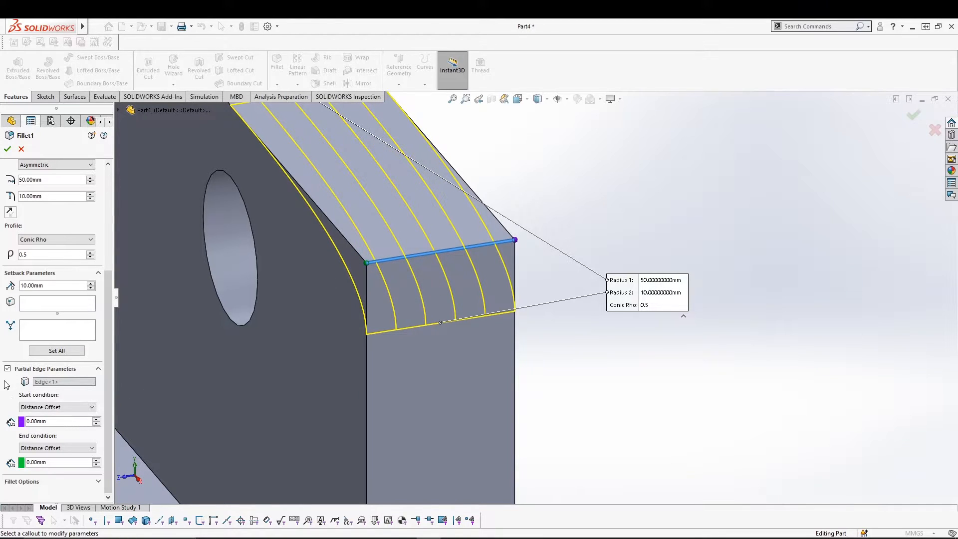
left_click_drag(372, 265, 422, 263)
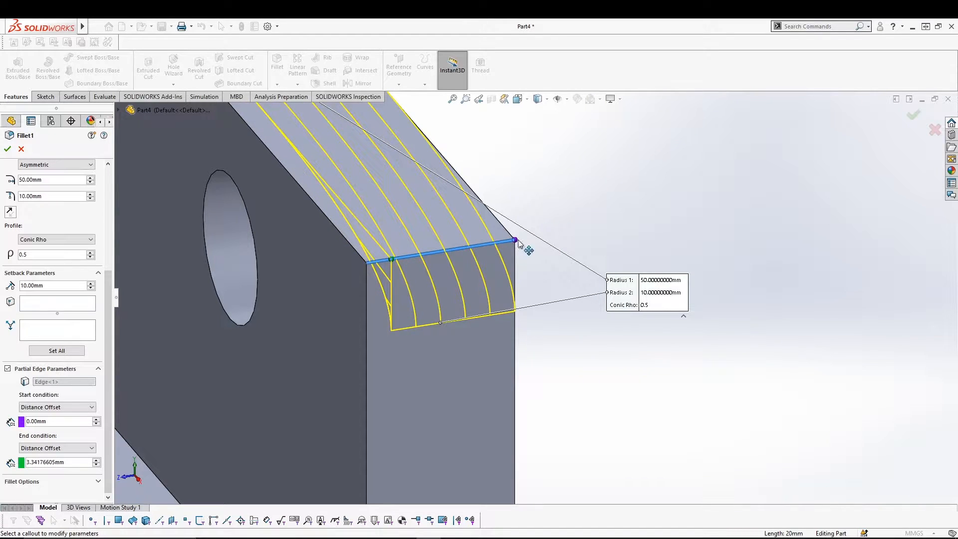
left_click_drag(514, 241, 474, 246)
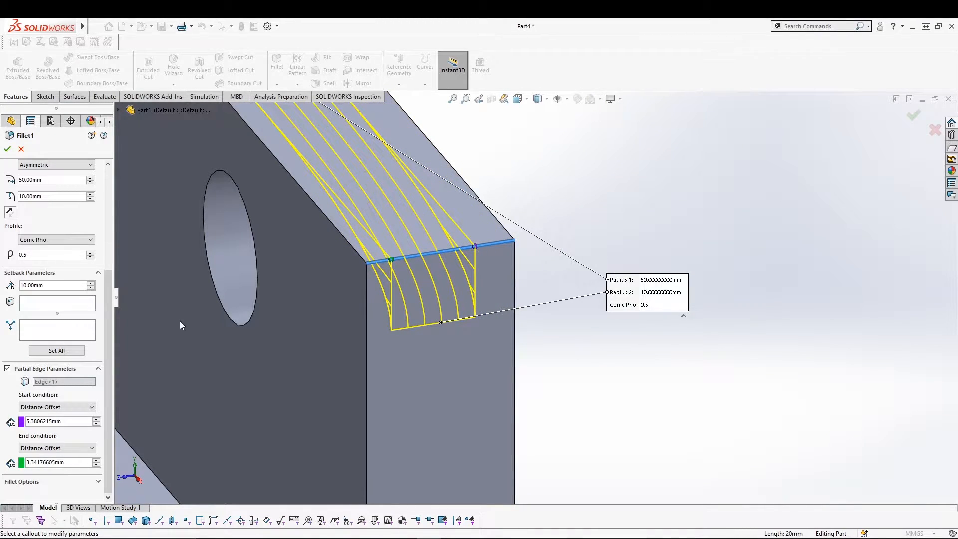
left_click(7, 149)
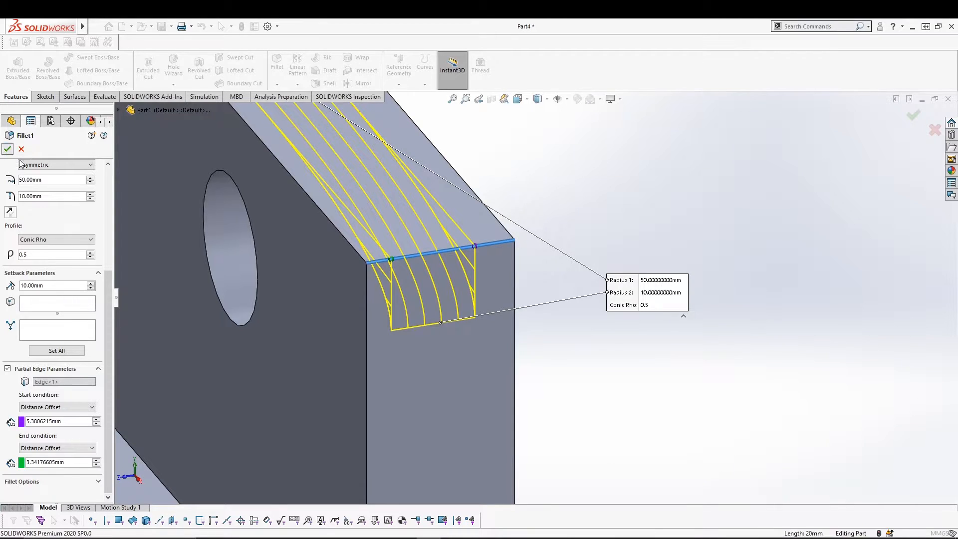
middle_click_drag(444, 312, 435, 288)
scroll(574, 325, "up", 3)
middle_click_drag(574, 307, 587, 264)
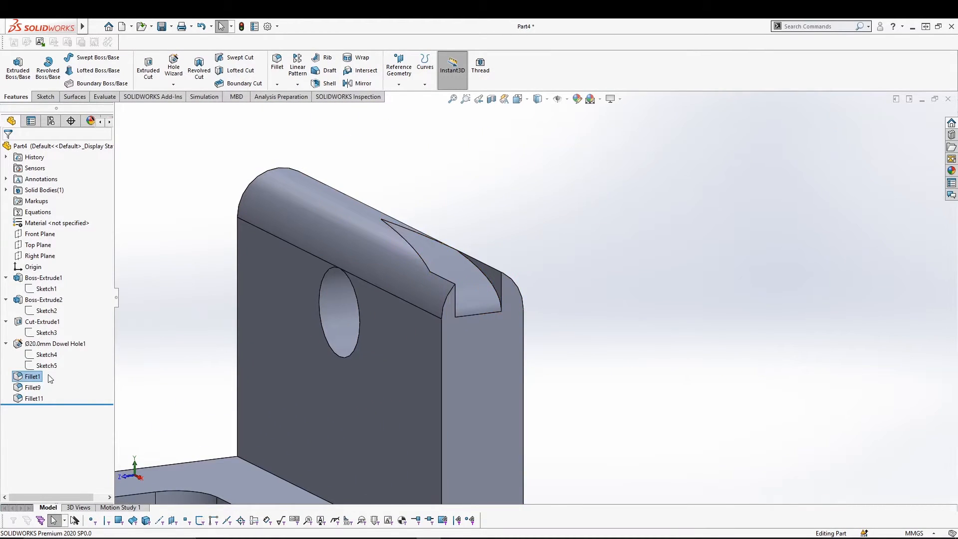
- Reopen the partial corner fillet and examine its fillet options and overflow types
right_click(33, 378)
left_click(40, 308)
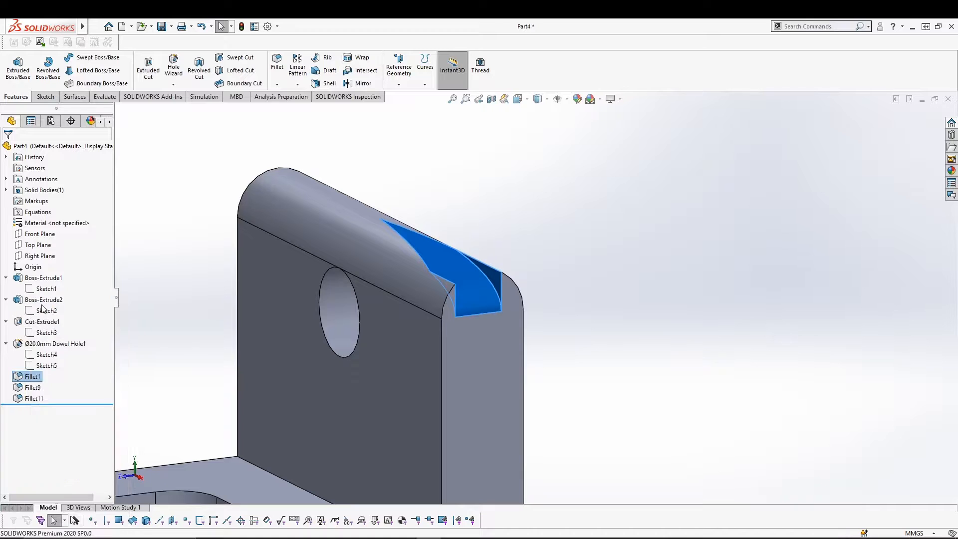
middle_click_drag(194, 329, 147, 338)
left_click_drag(108, 367, 114, 468)
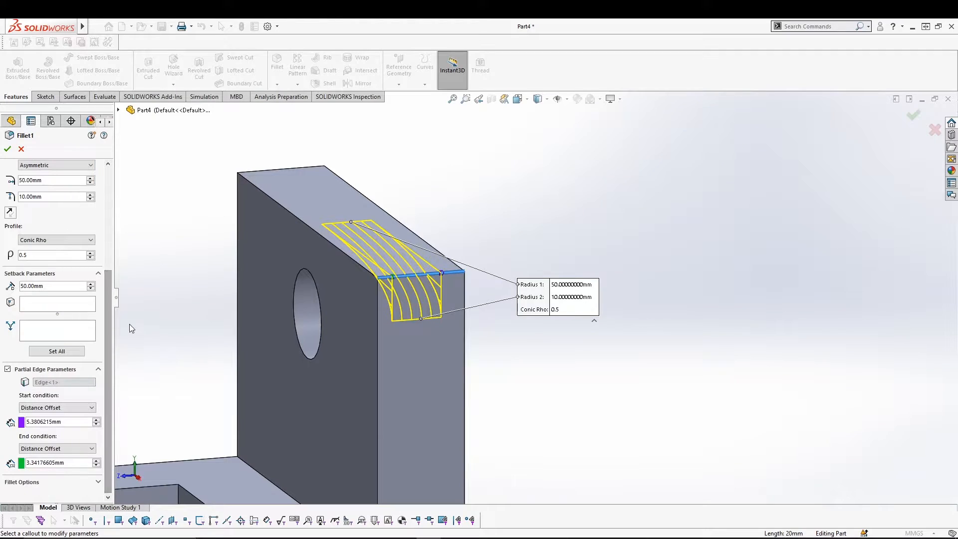
left_click(99, 481)
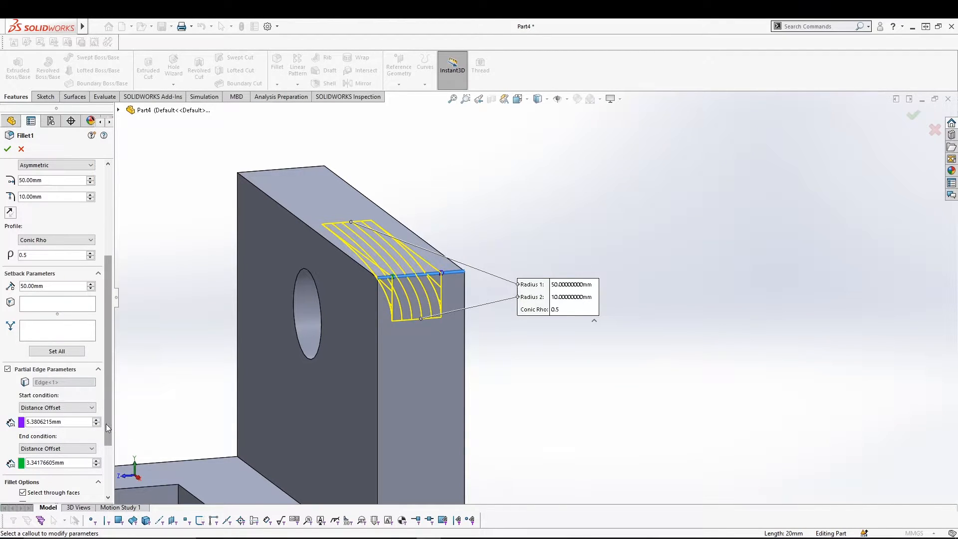
scroll(106, 422, "down", 3)
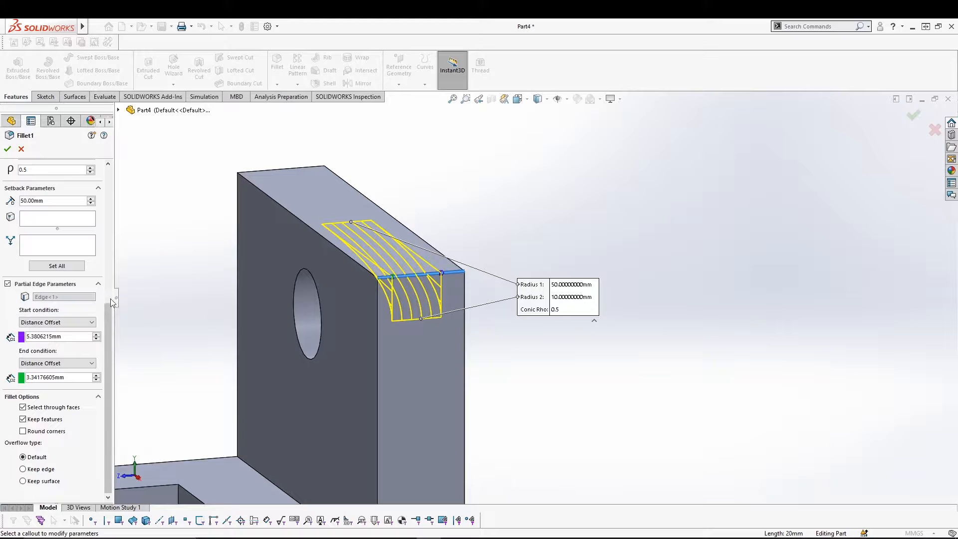
scroll(104, 245, "up", 9)
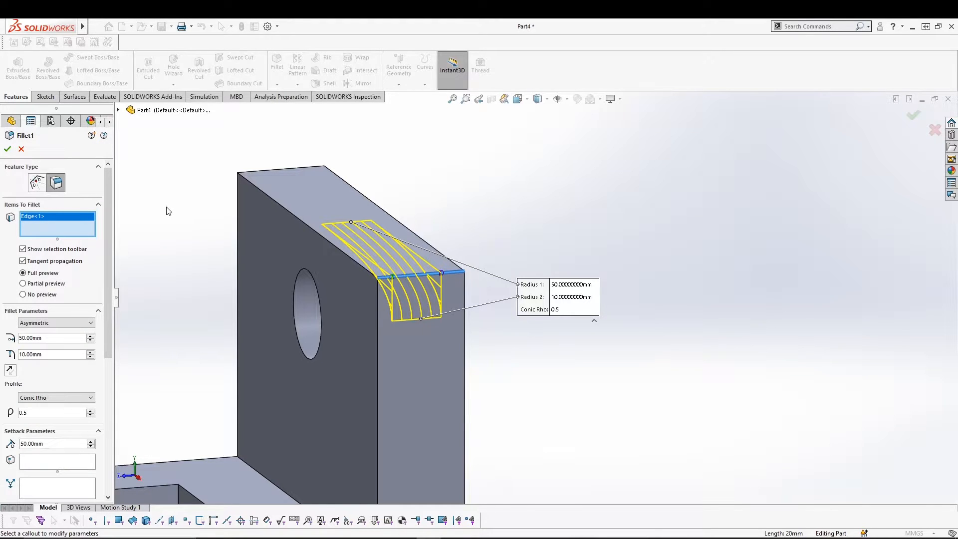
left_click(7, 148)
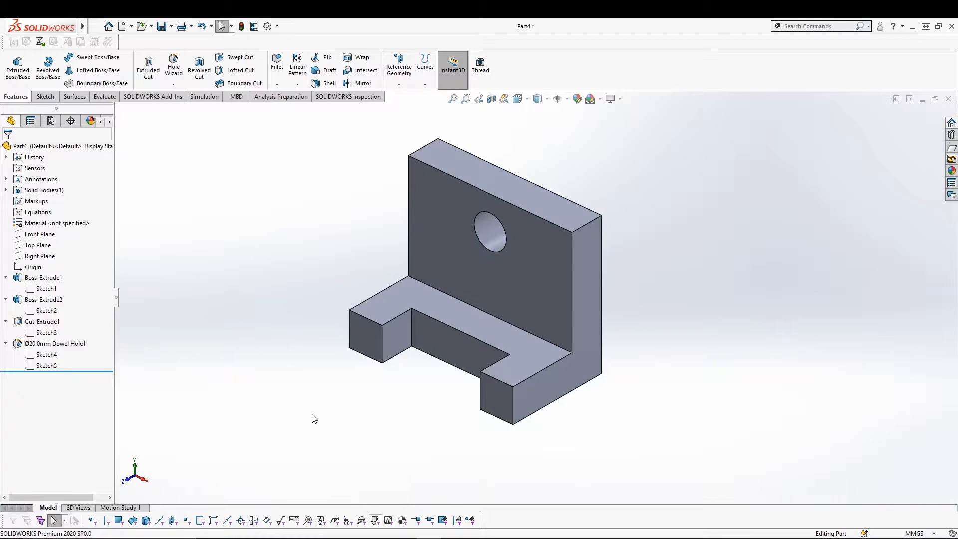
- Start an angle-distance chamfer on the wall's top corner edge with a distance of 15 mm
left_click(277, 65)
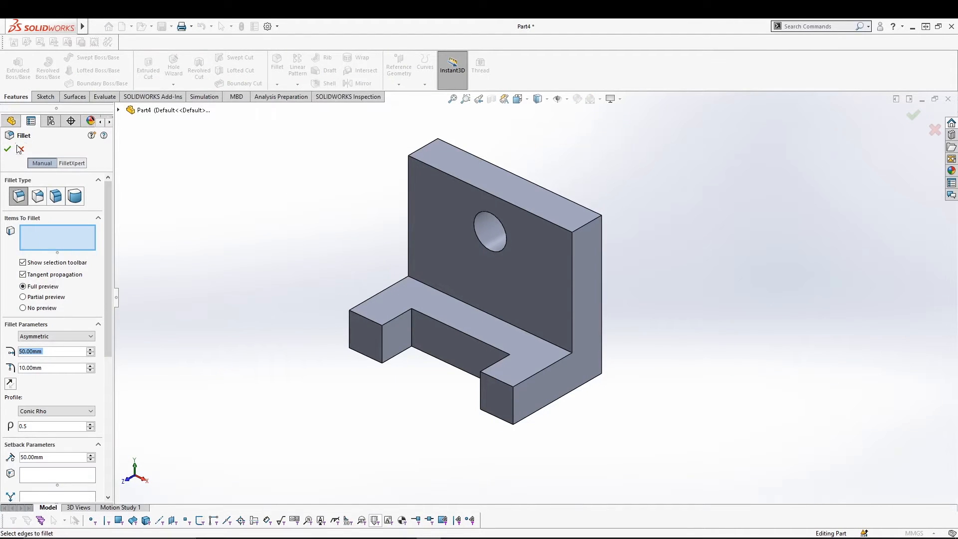
left_click(21, 149)
left_click(277, 83)
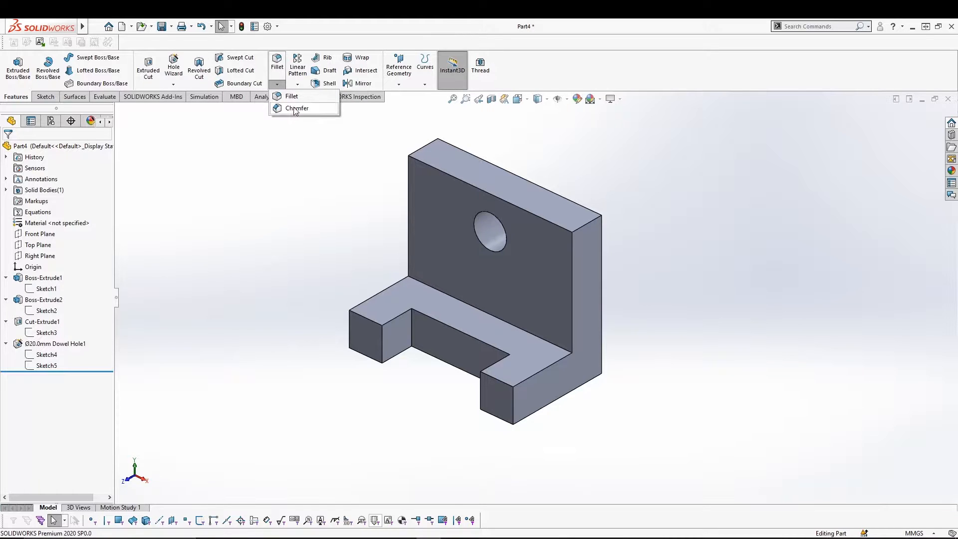
left_click(295, 109)
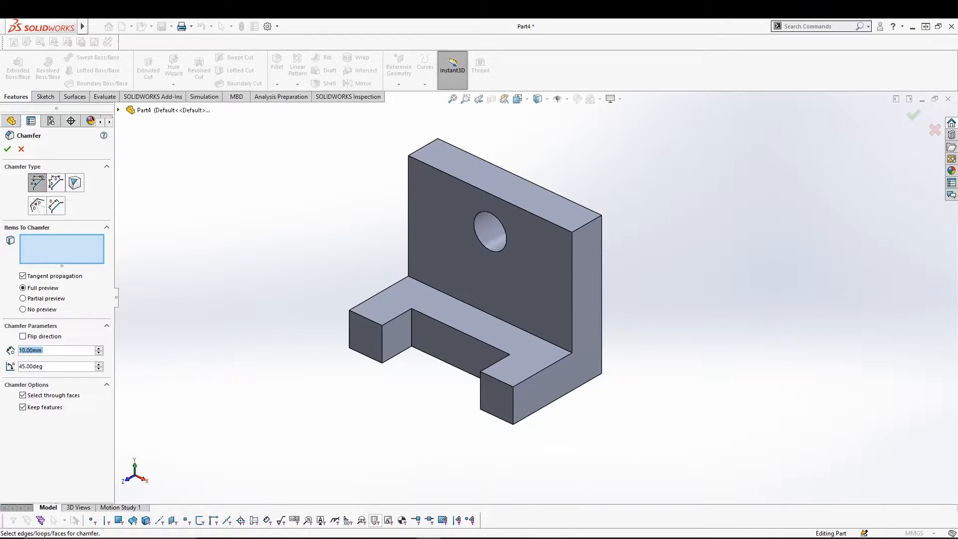
left_click(587, 224)
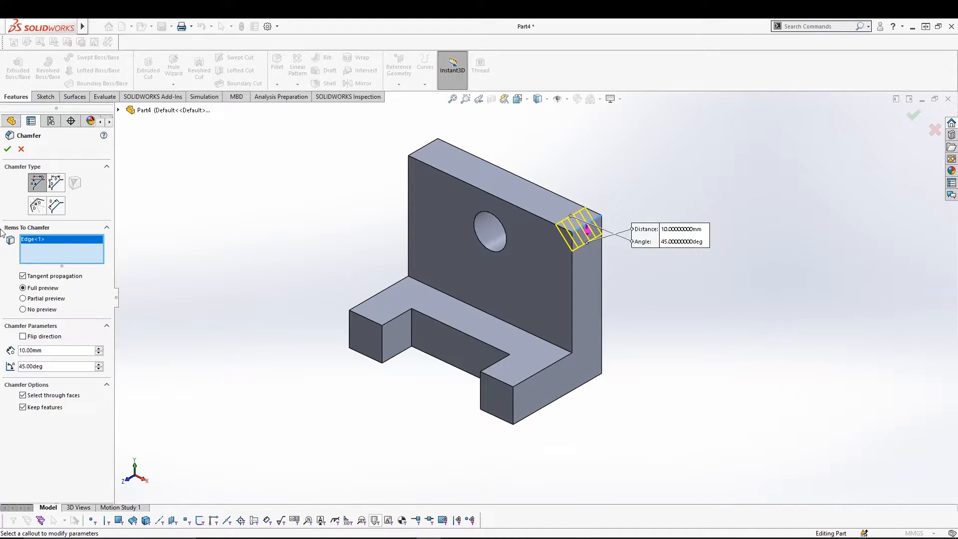
double_click(47, 350)
type("15")
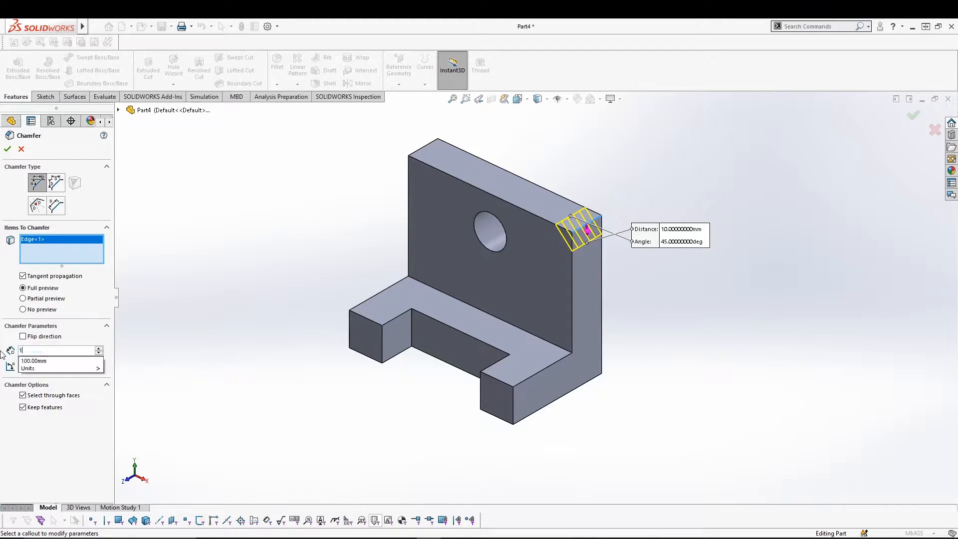
key("Return")
- Try a chamfer angle of 53 degrees on the wall's top corner
left_click(99, 364)
left_click(99, 364)
left_click(99, 364)
left_click(98, 364)
left_click(99, 364)
left_click(99, 365)
left_click(99, 364)
left_click(99, 364)
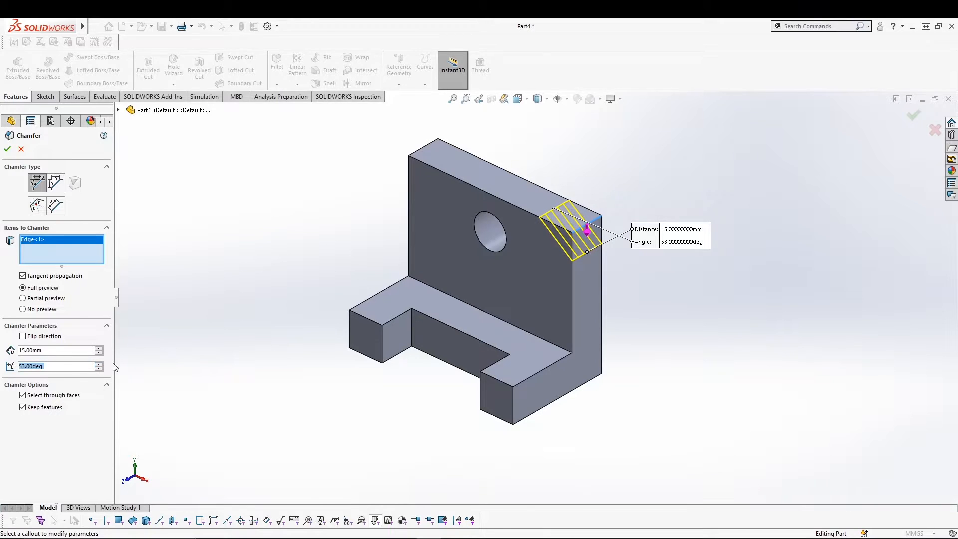
left_click(587, 231)
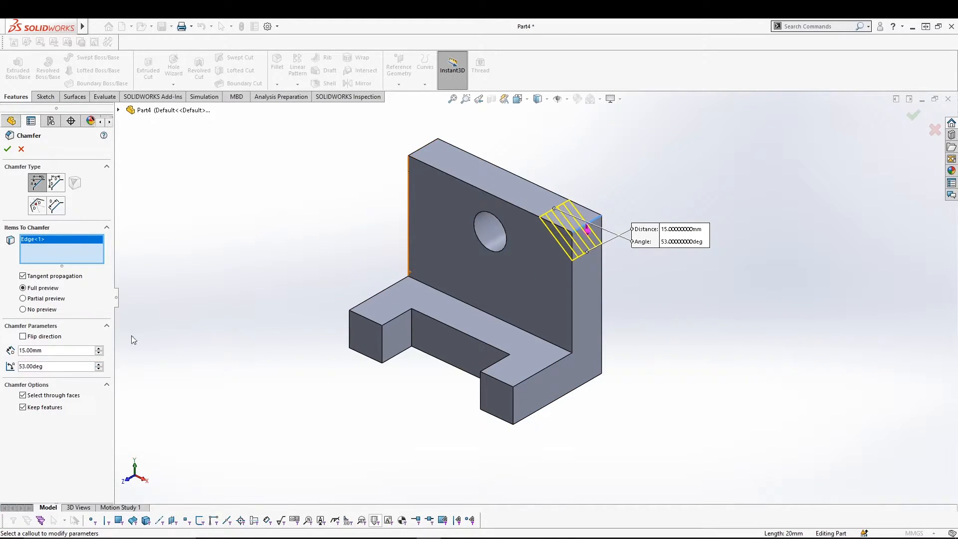
- Set the top corner chamfer's angle to 45 degrees and apply it with full preview
left_click_drag(59, 366, 10, 367)
type("45")
key("Return")
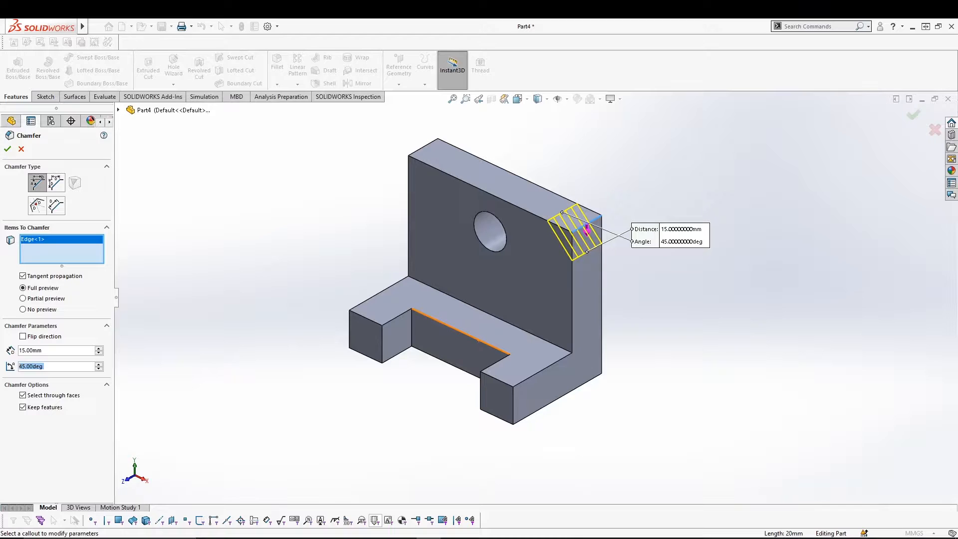
left_click(38, 310)
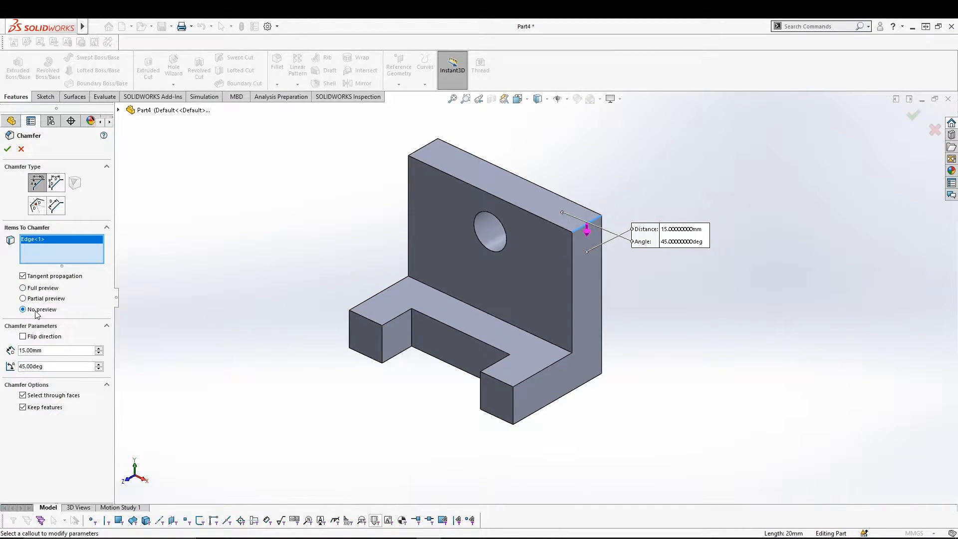
left_click(44, 289)
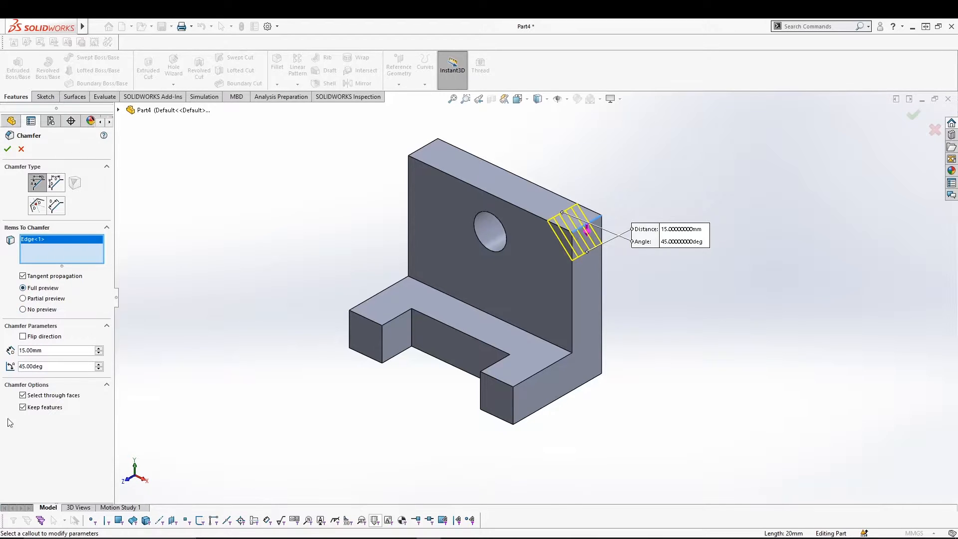
left_click(8, 149)
middle_click_drag(235, 271, 254, 236)
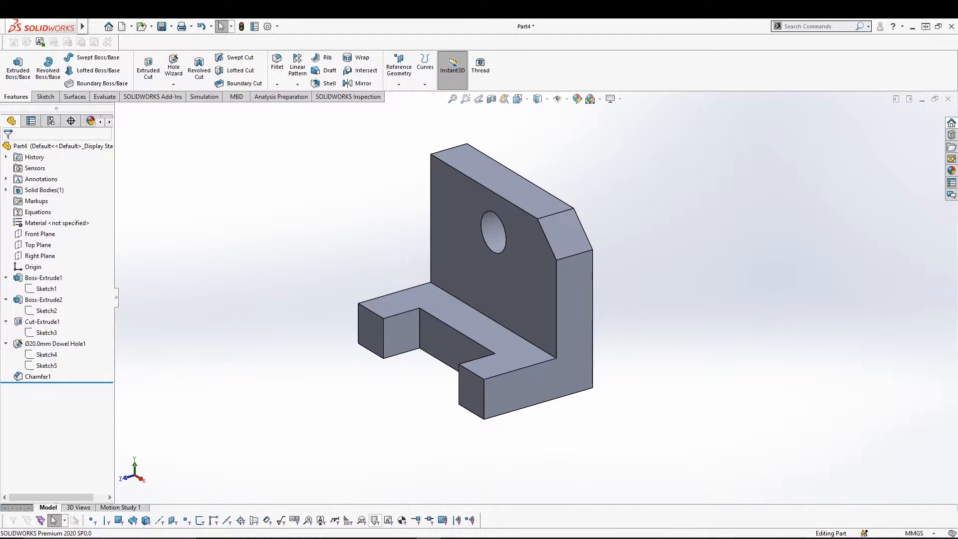
- Start a symmetric distance-distance chamfer of 15 mm on the inner vertical corner edge of the base notch
key("ctrl+7")
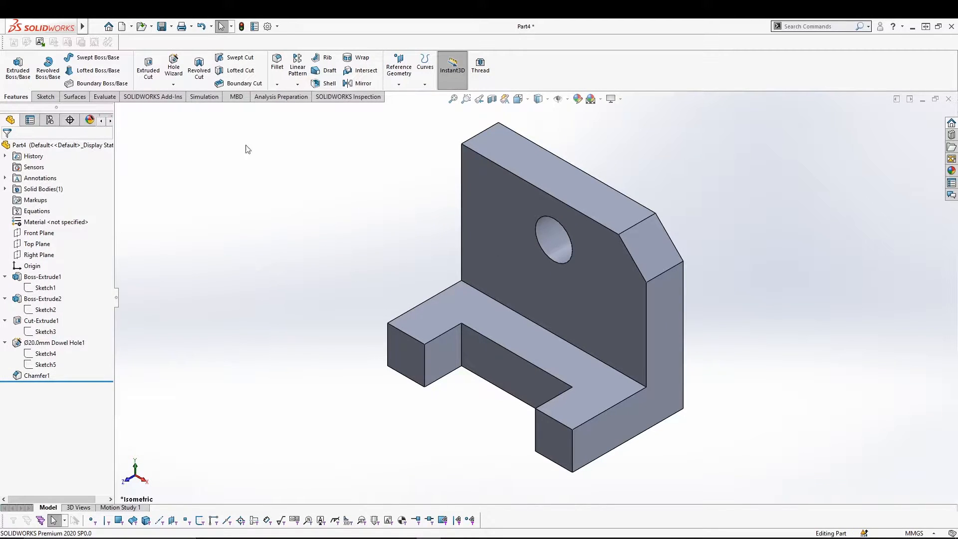
left_click(277, 84)
left_click(281, 110)
left_click(55, 183)
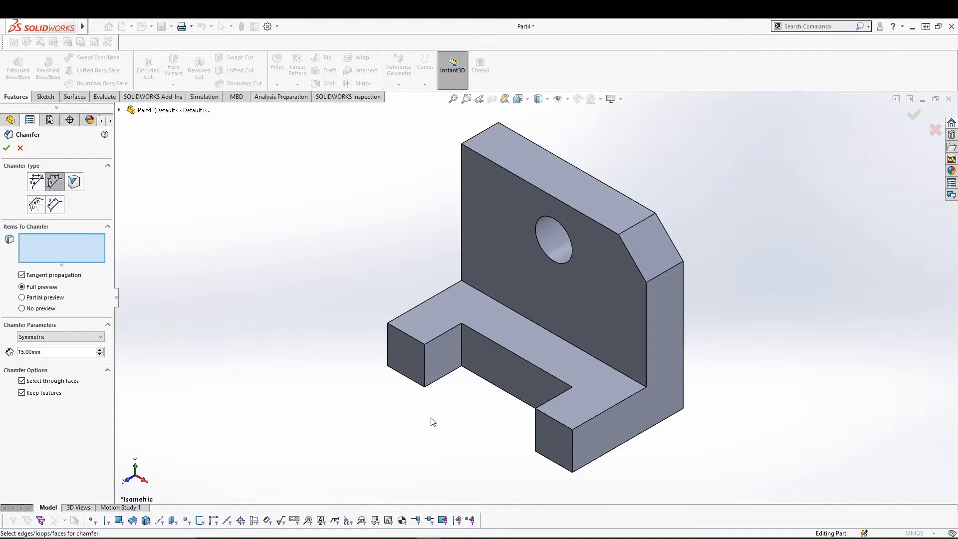
left_click(461, 342)
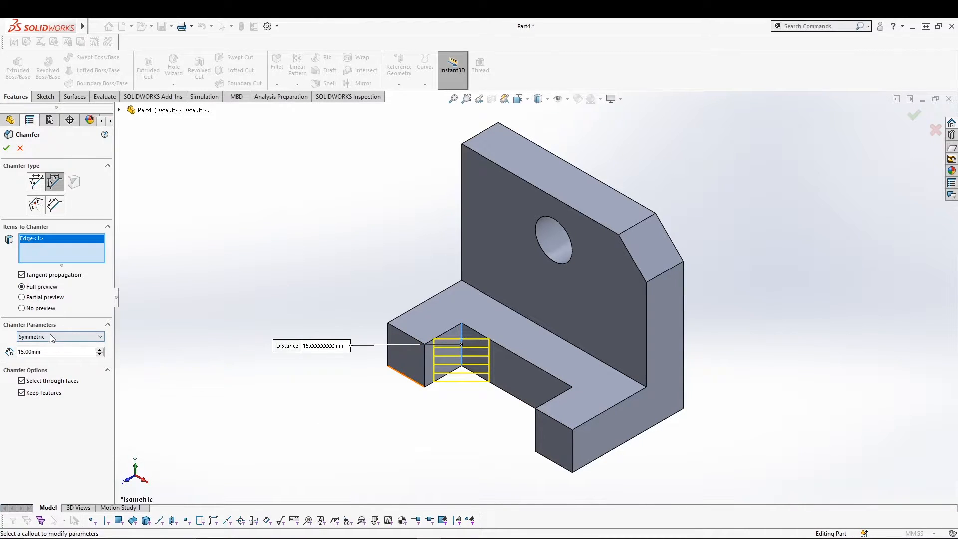
left_click(101, 355)
left_click(101, 350)
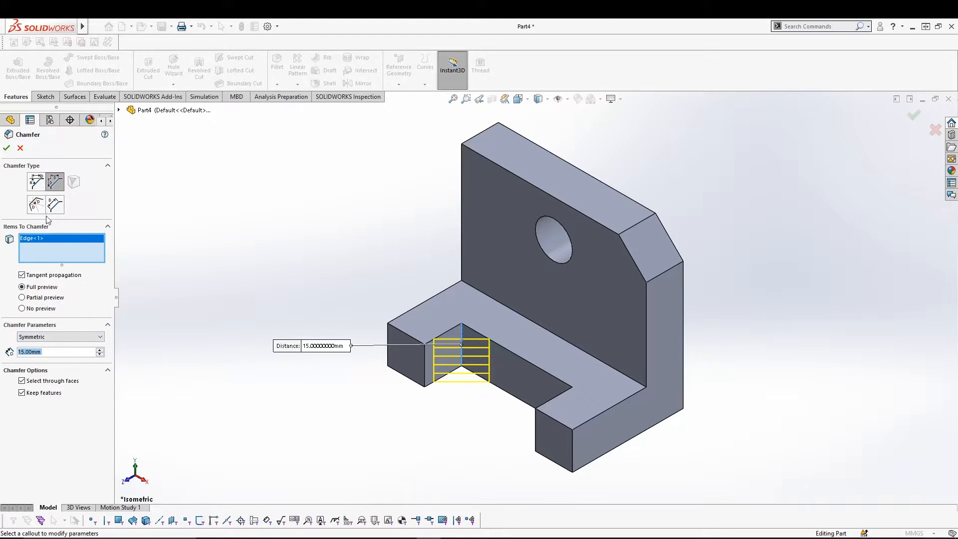
- Make the notch corner chamfer asymmetric with a second distance of 5 mm and apply it
left_click(63, 336)
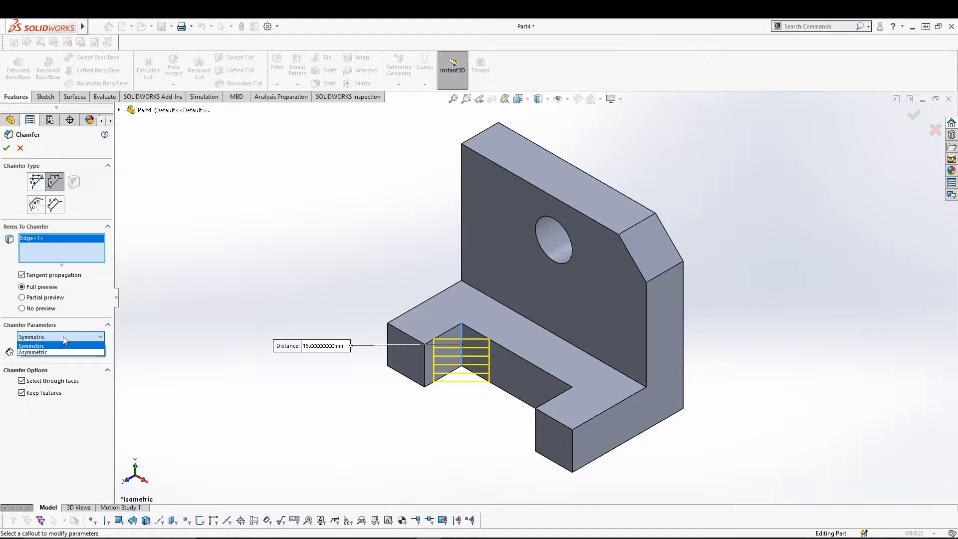
left_click(55, 353)
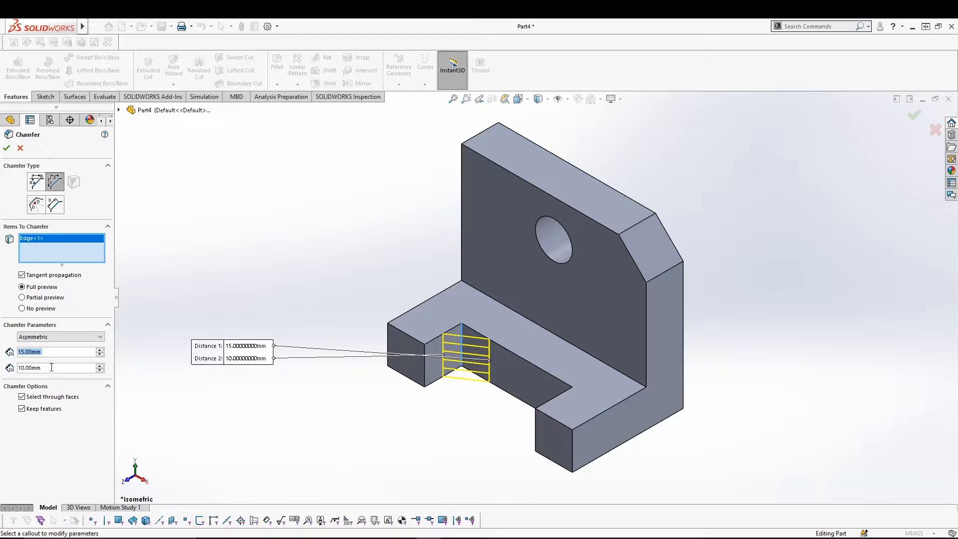
double_click(52, 367)
type("5")
middle_click_drag(149, 358, 218, 299)
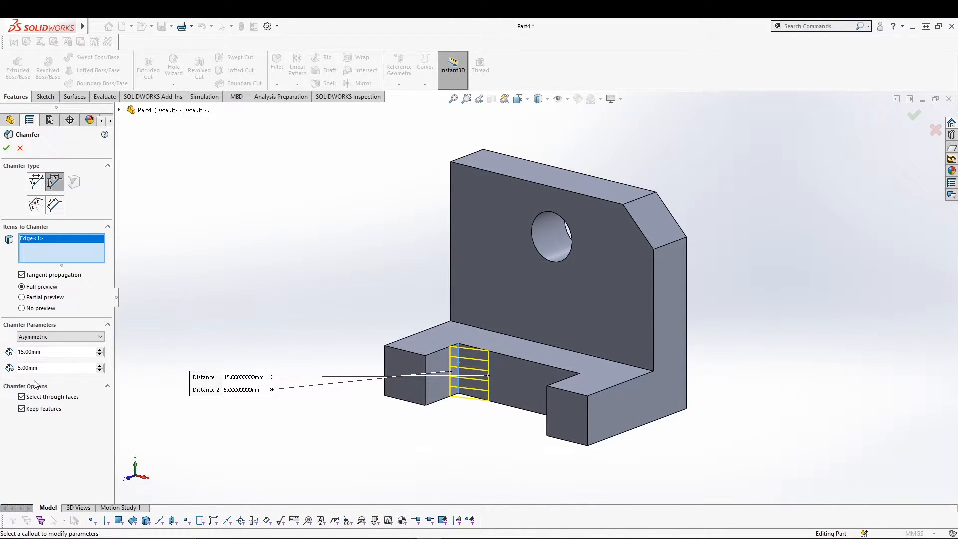
left_click(7, 148)
middle_click_drag(298, 303, 303, 327)
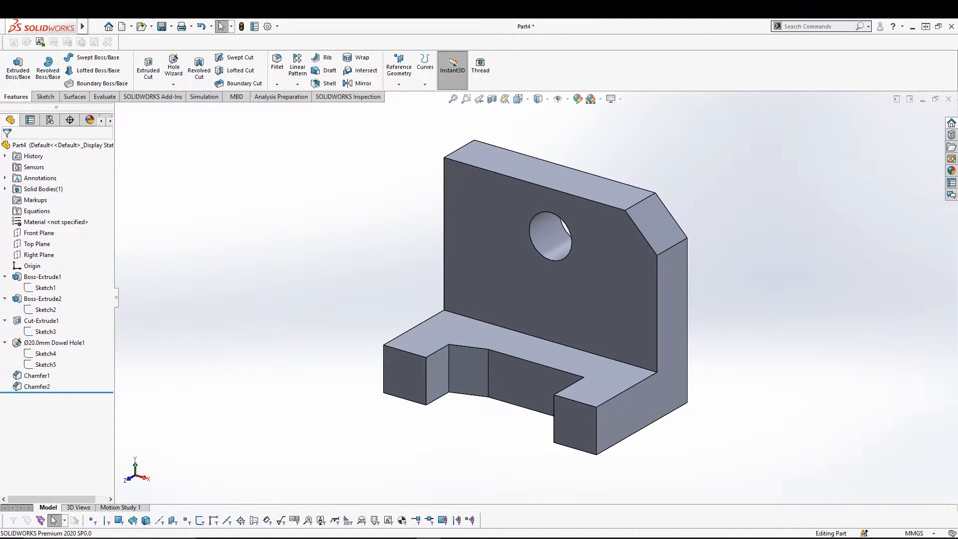
- Start a vertex chamfer with 10 mm distances on the upper outer corner of the base's front leg
left_click(277, 84)
left_click(289, 110)
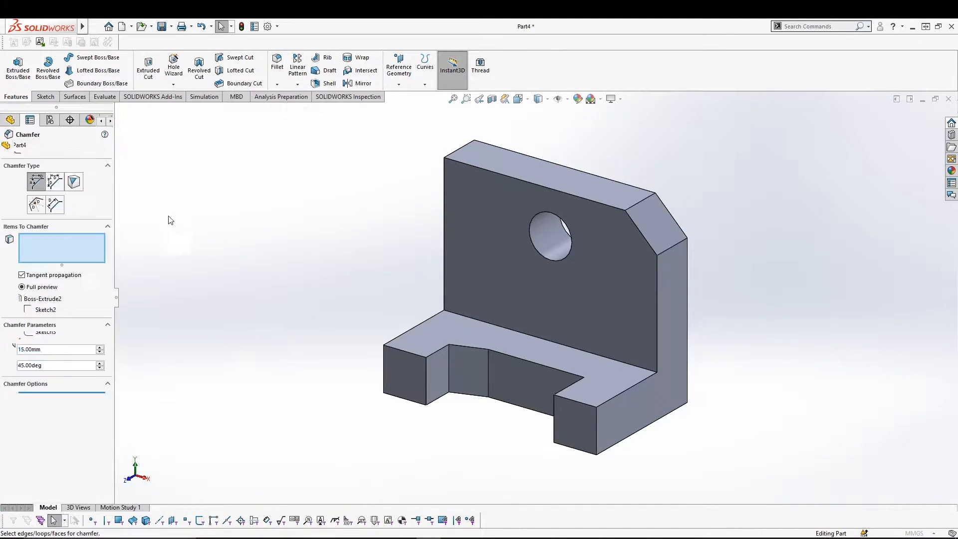
left_click(74, 184)
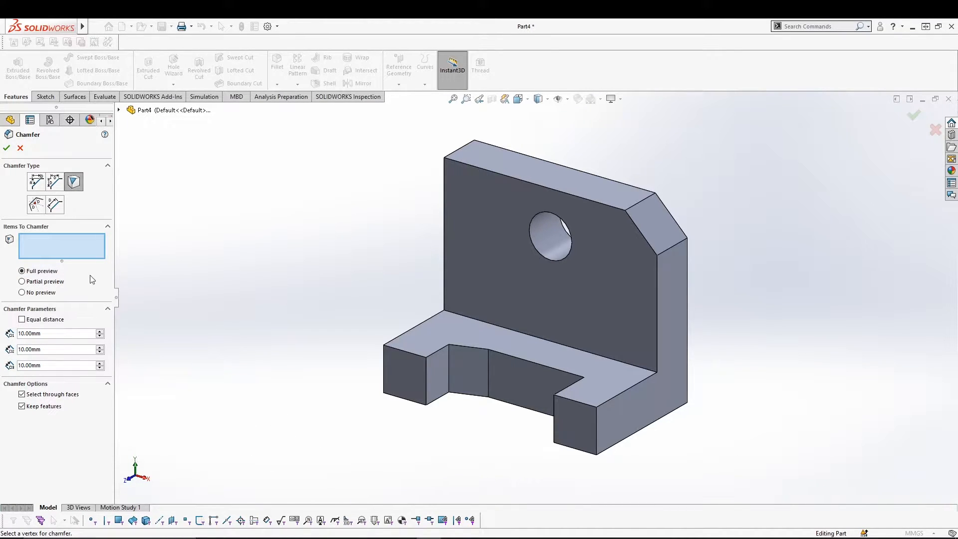
left_click(597, 408)
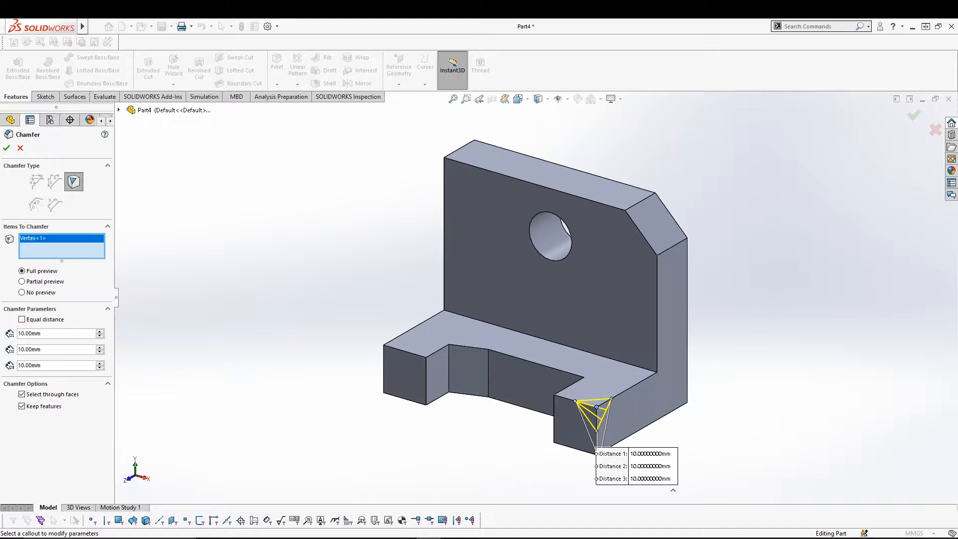
- Try the equal distance option, followed by unequal distances of 20, 10 and 20 mm, on the vertex chamfer
left_click(22, 320)
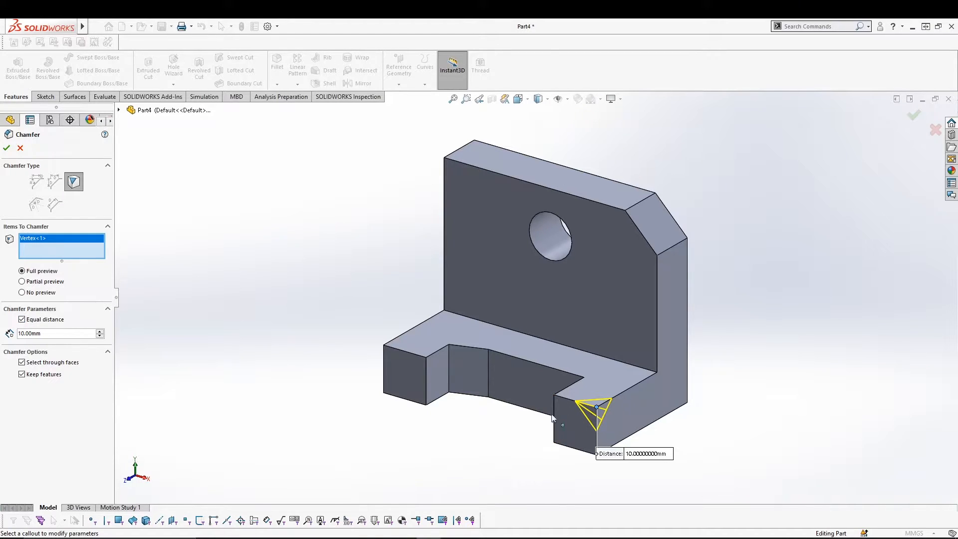
left_click(22, 320)
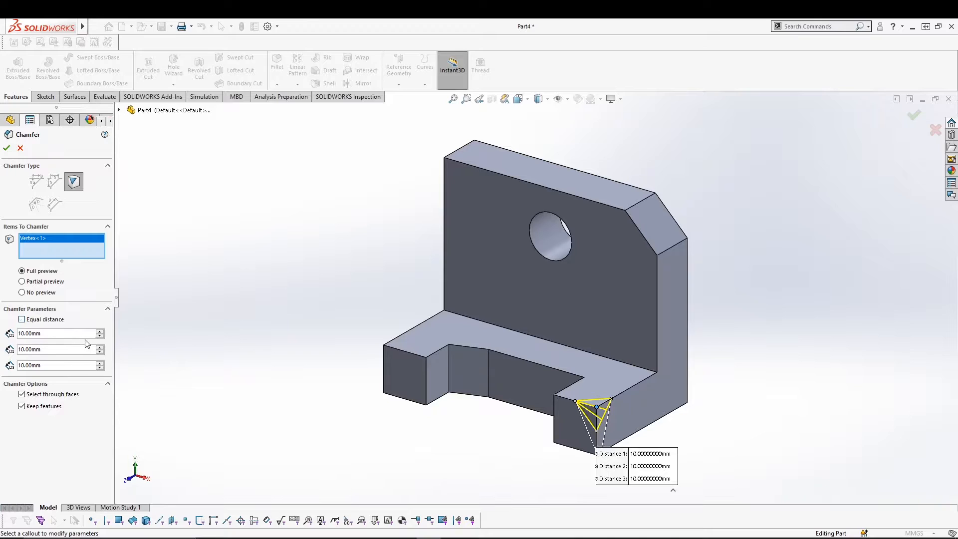
left_click(102, 340)
left_click(100, 332)
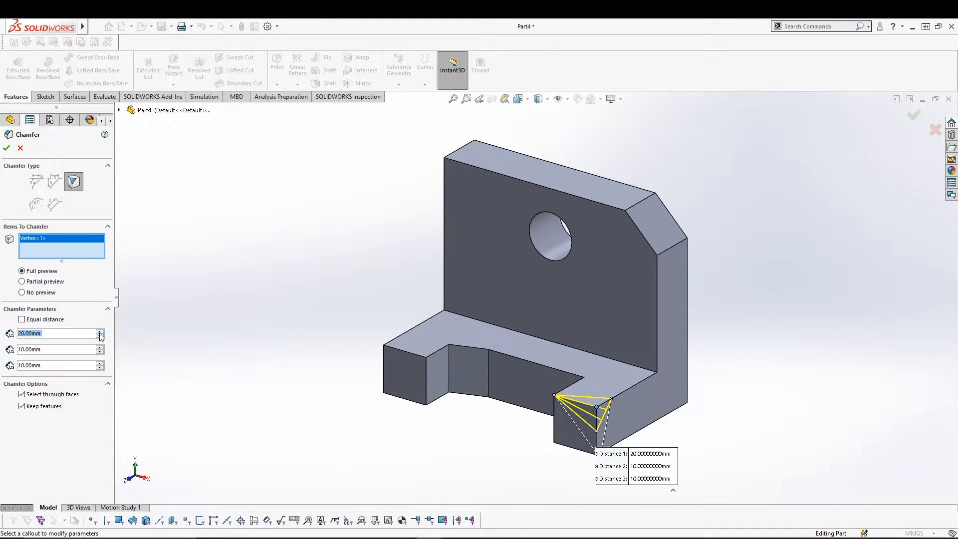
left_click(99, 363)
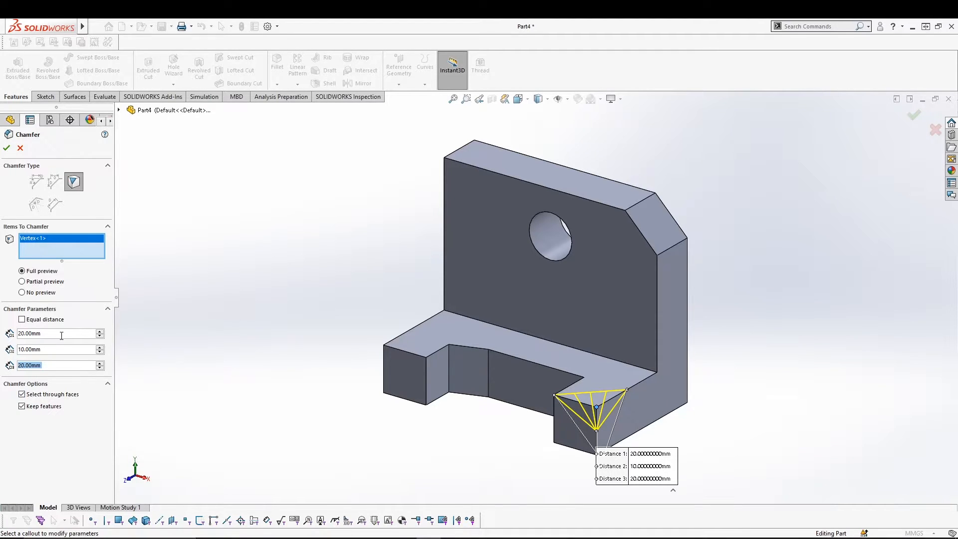
- Set the vertex chamfer to an equal distance of 10 mm and apply it
left_click(21, 320)
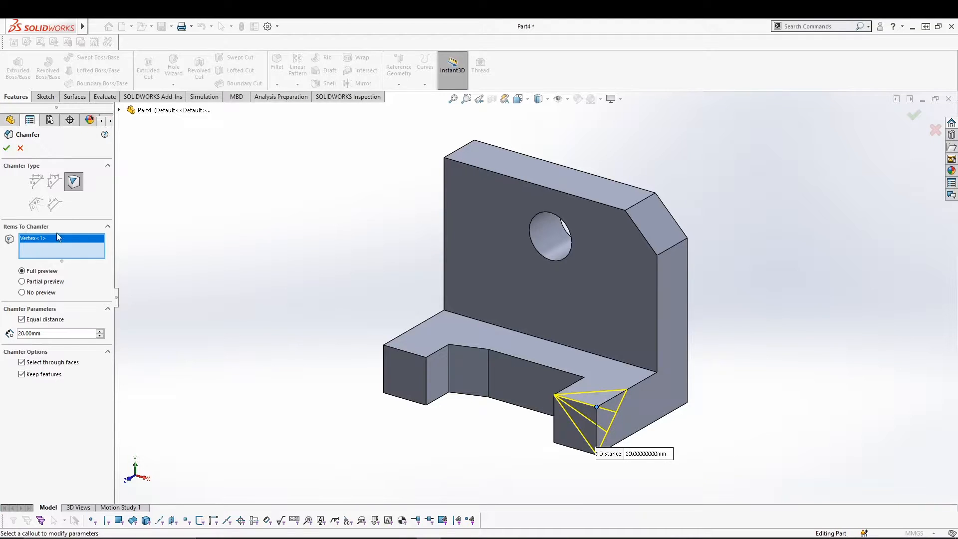
left_click_drag(42, 335, 6, 334)
type("10")
key("Return")
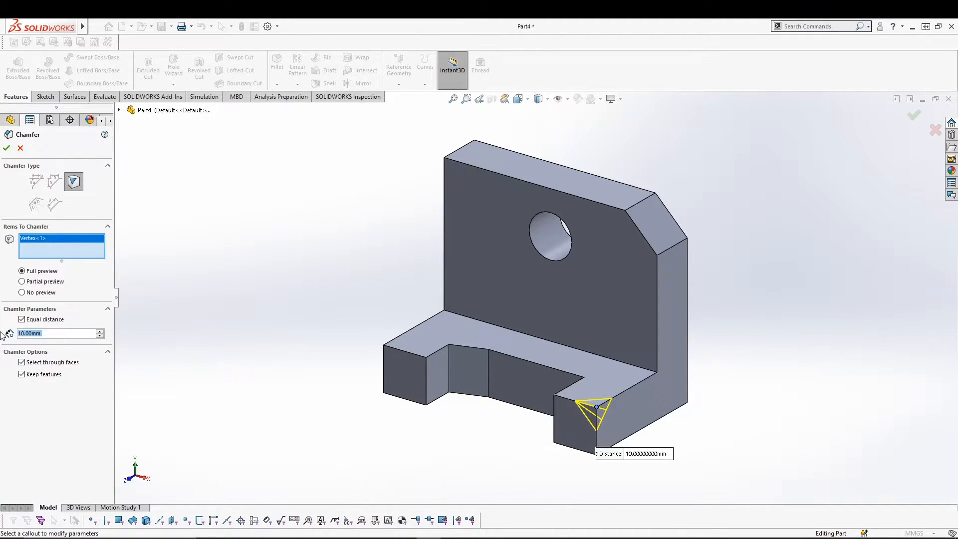
left_click(7, 148)
middle_click_drag(190, 200, 193, 199)
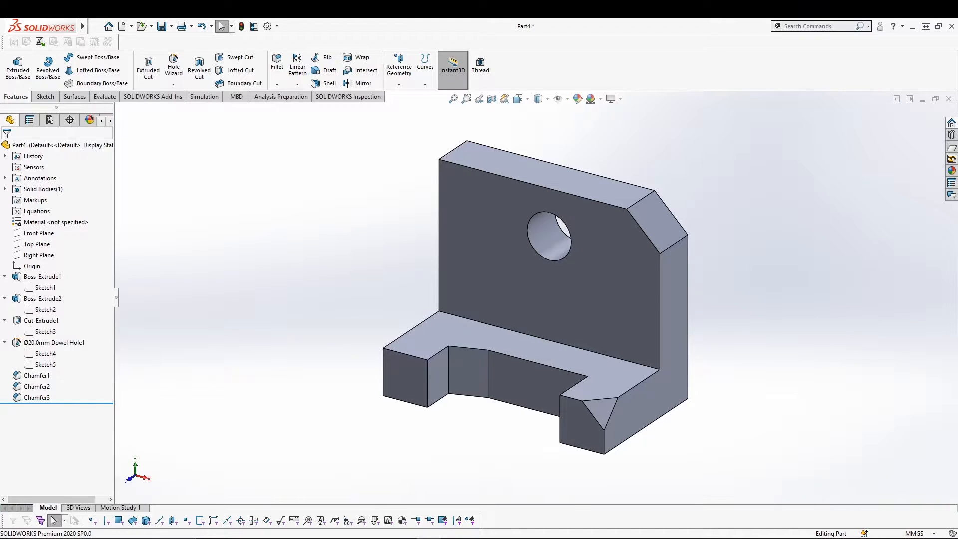
- Start an offset face chamfer on the top front edge of the base leg opposite the vertex chamfer
left_click(277, 84)
left_click(295, 108)
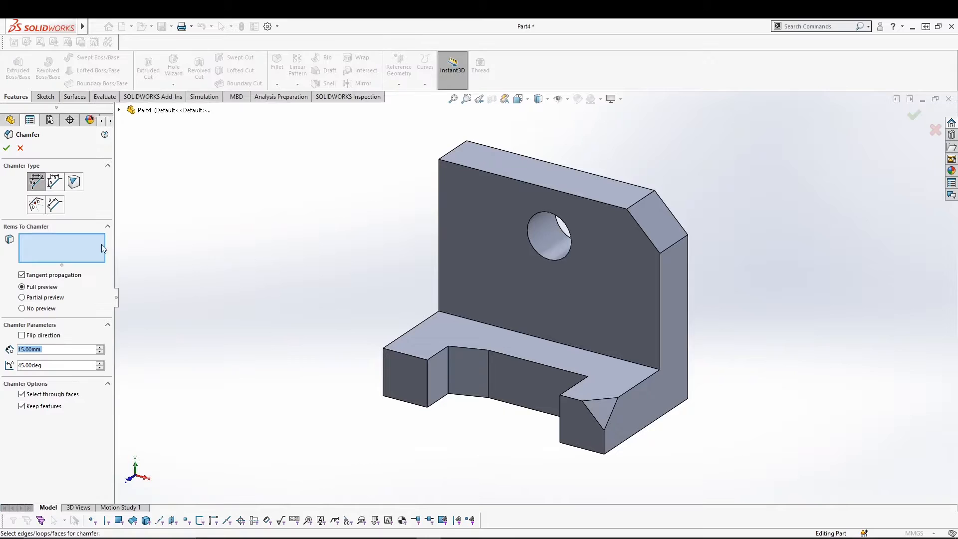
left_click(35, 205)
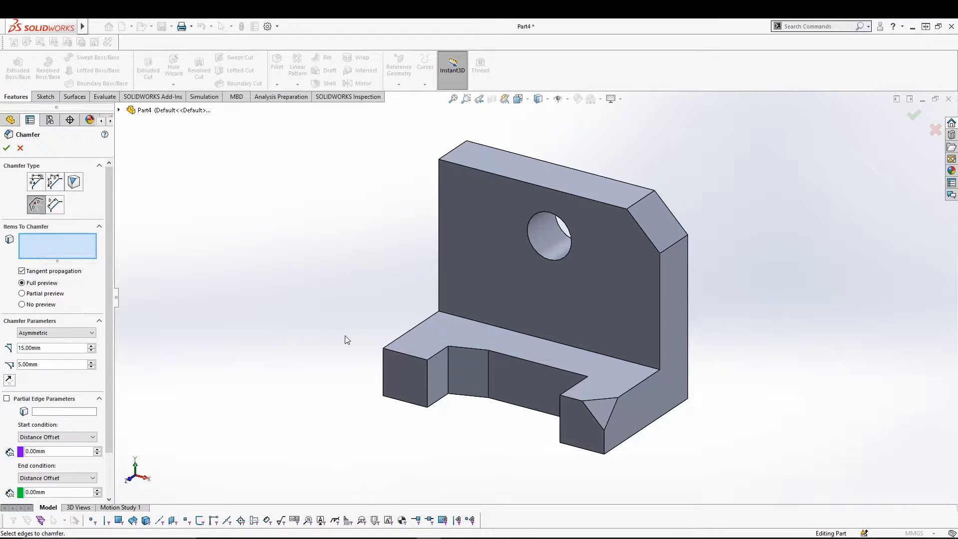
left_click(411, 358)
mouse_move(248, 307)
middle_mouse_down()
mouse_move(241, 288)
mouse_move(245, 325)
middle_mouse_up()
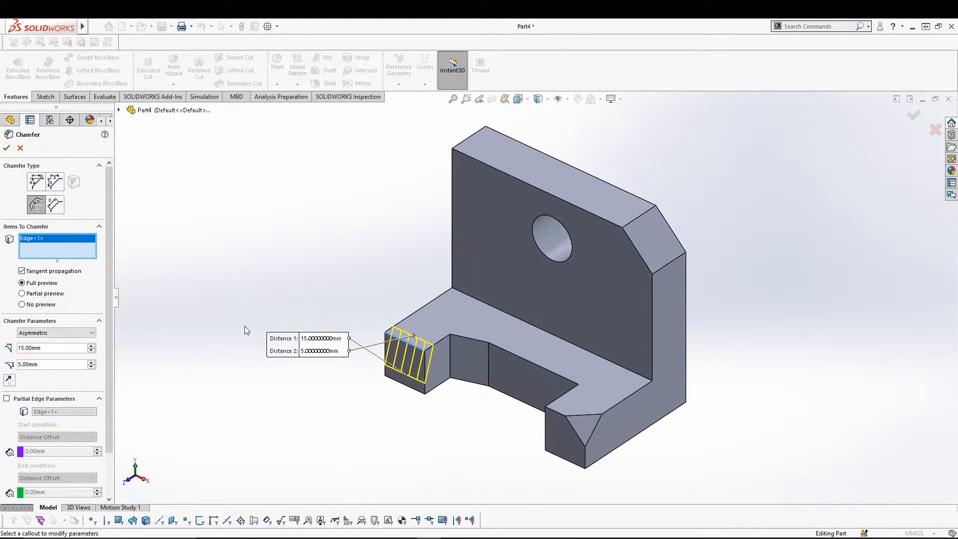
- Make the offset face chamfer symmetric at 15 mm, with multi distance left off after trying it
left_click(92, 333)
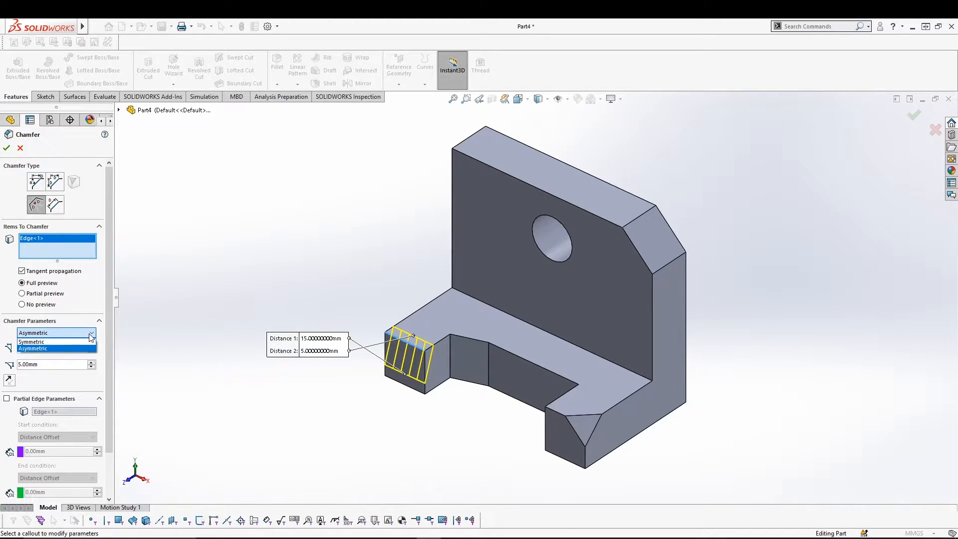
left_click(89, 334)
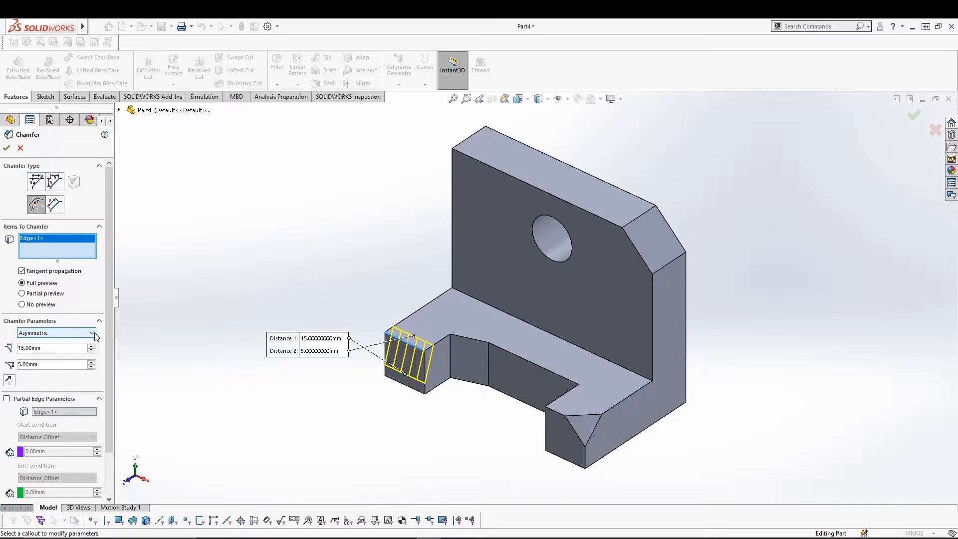
left_click(90, 335)
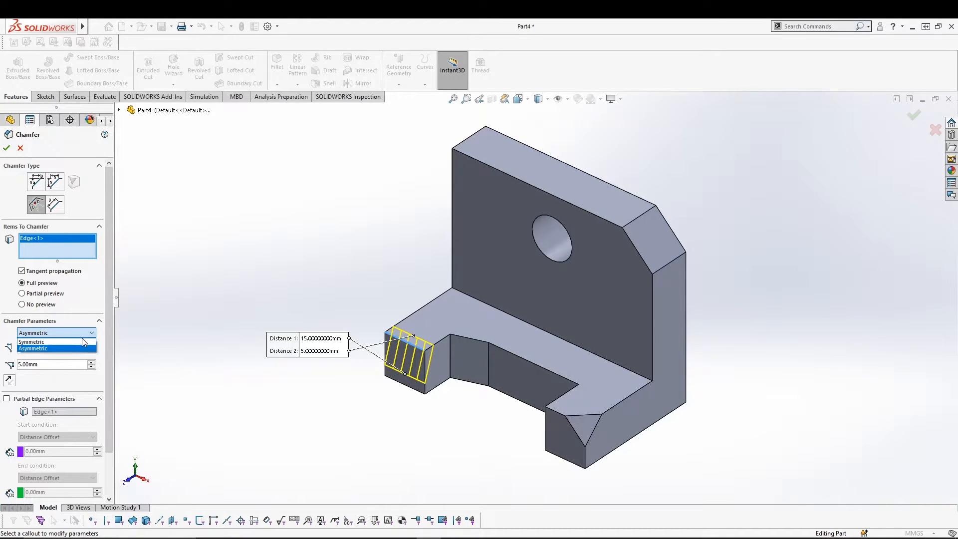
left_click(84, 342)
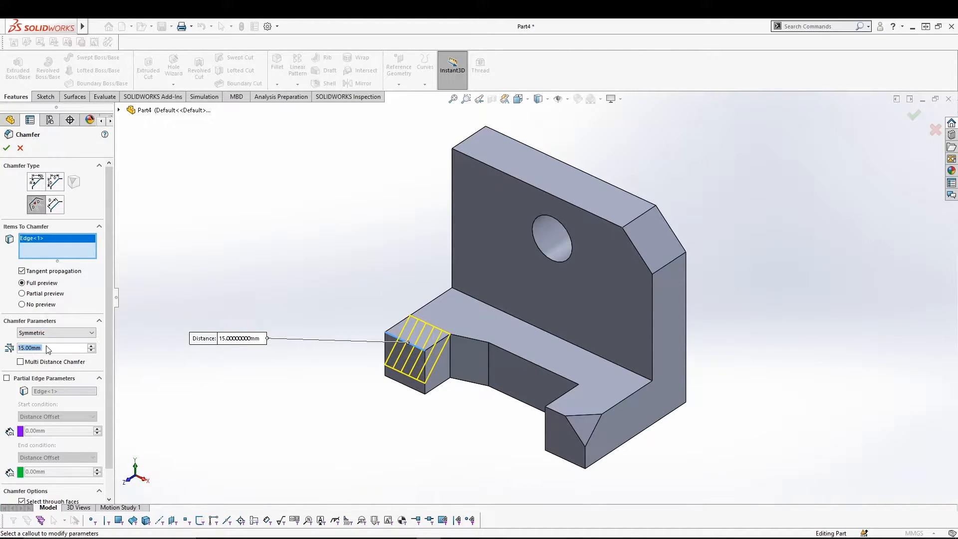
middle_click_drag(154, 393, 169, 316)
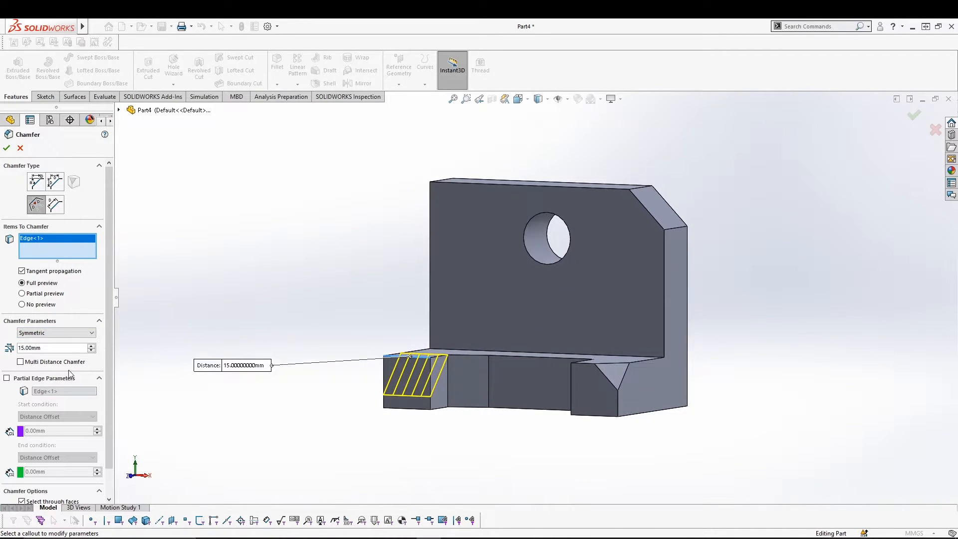
left_click(20, 362)
left_click(20, 362)
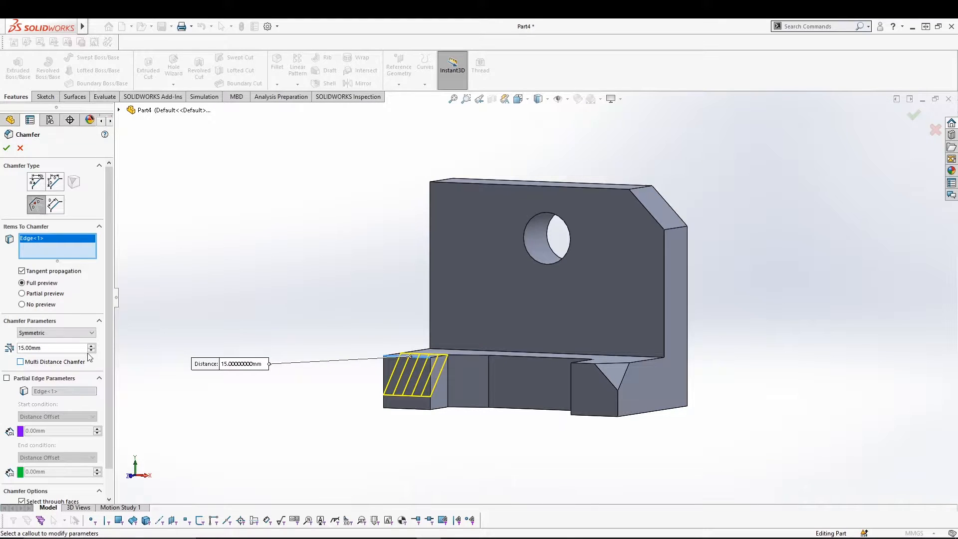
scroll(112, 322, "down", 2)
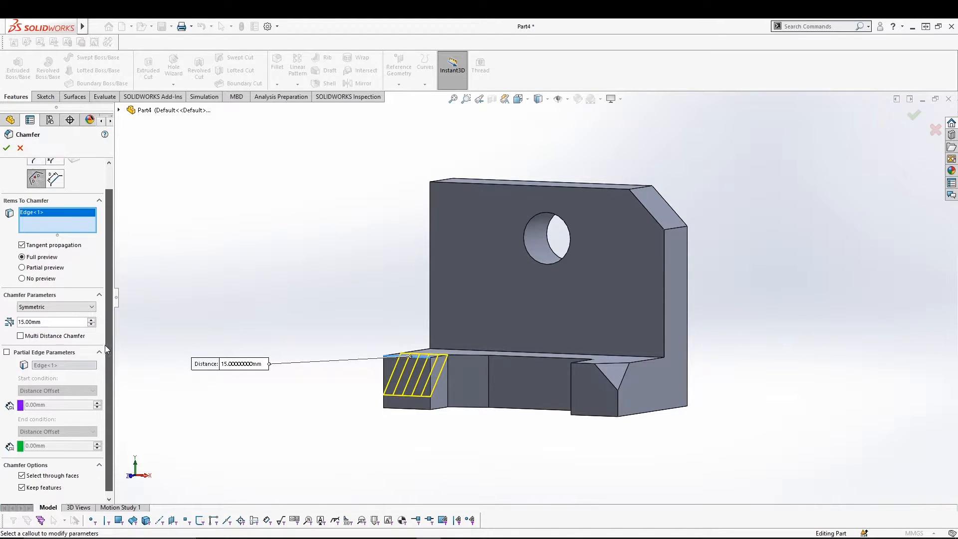
- Limit the chamfer to part of the edge with a start offset of about 7.2 mm and an end offset of about 2.5 mm, and apply it
left_click(6, 348)
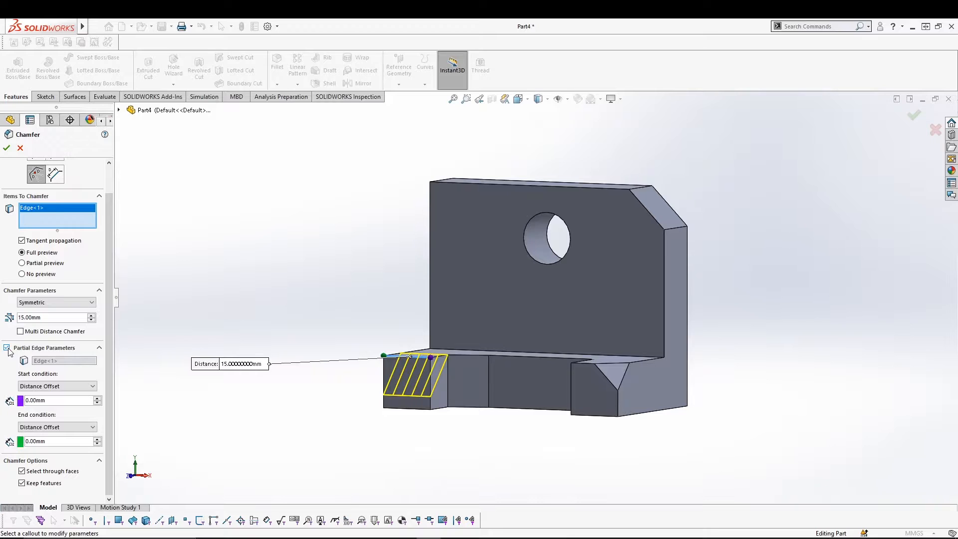
middle_click_drag(243, 376, 278, 311)
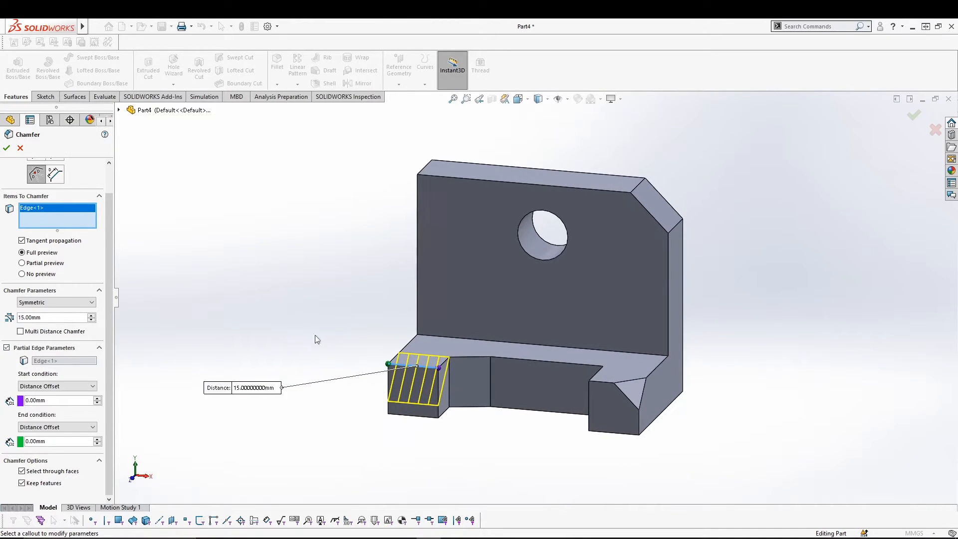
scroll(374, 375, "down", 2)
scroll(393, 368, "down", 2)
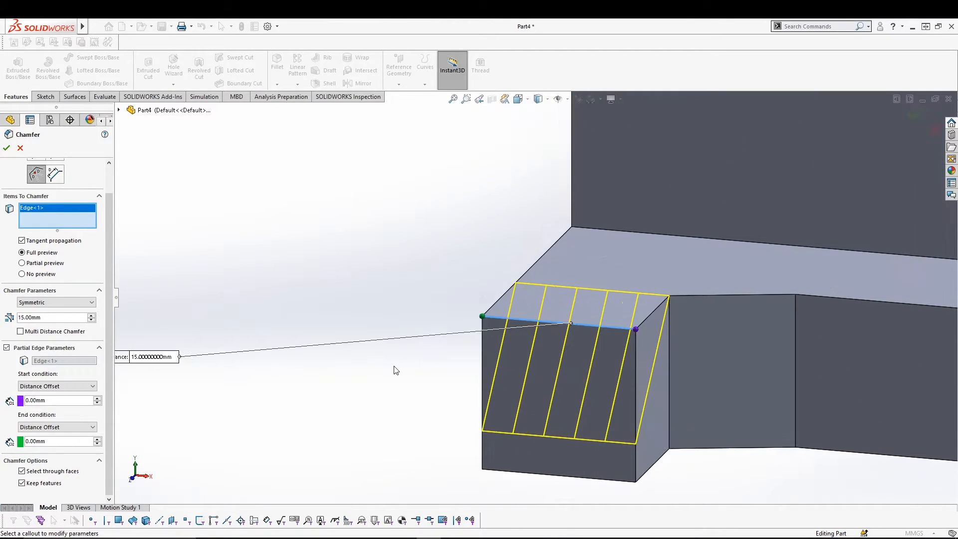
left_click_drag(482, 317, 502, 319)
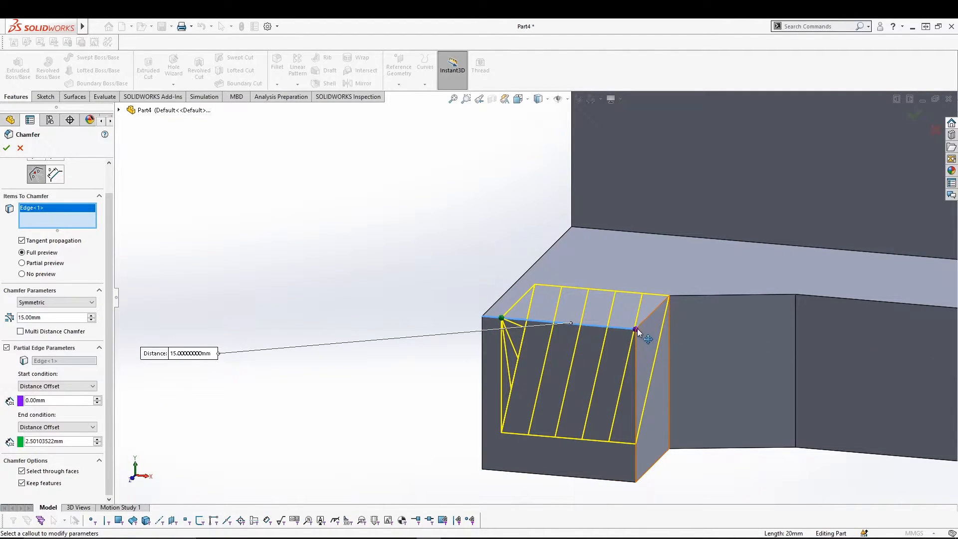
left_click_drag(636, 330, 580, 325)
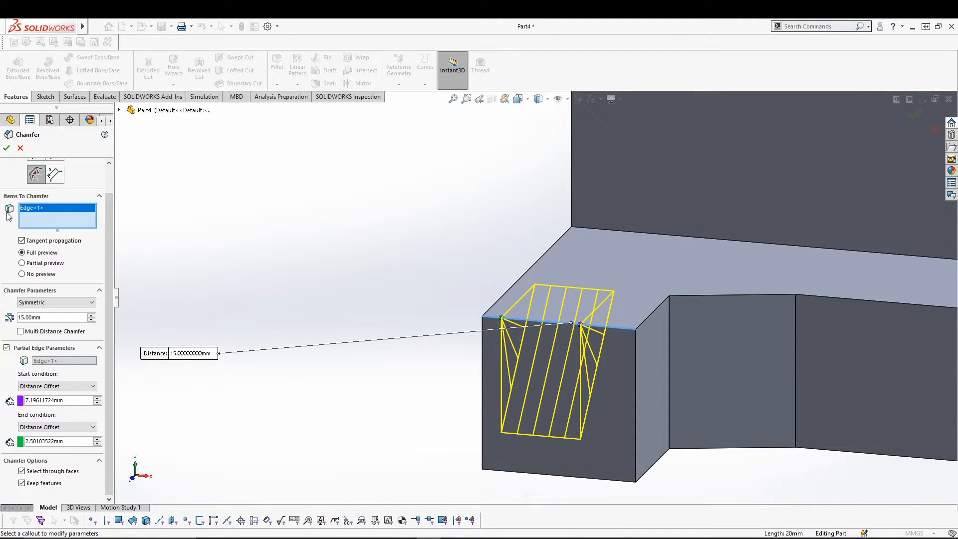
left_click(7, 148)
middle_click_drag(422, 213, 400, 229)
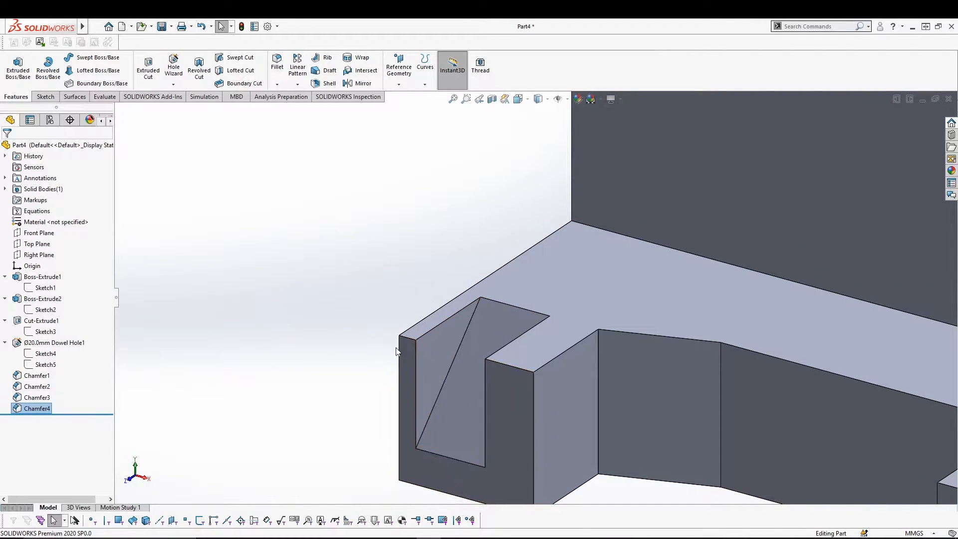
- Start a symmetric 15 mm face-face chamfer between the wall's front face and the base's top face
middle_click_drag(284, 238, 288, 239)
scroll(288, 235, "up", 1)
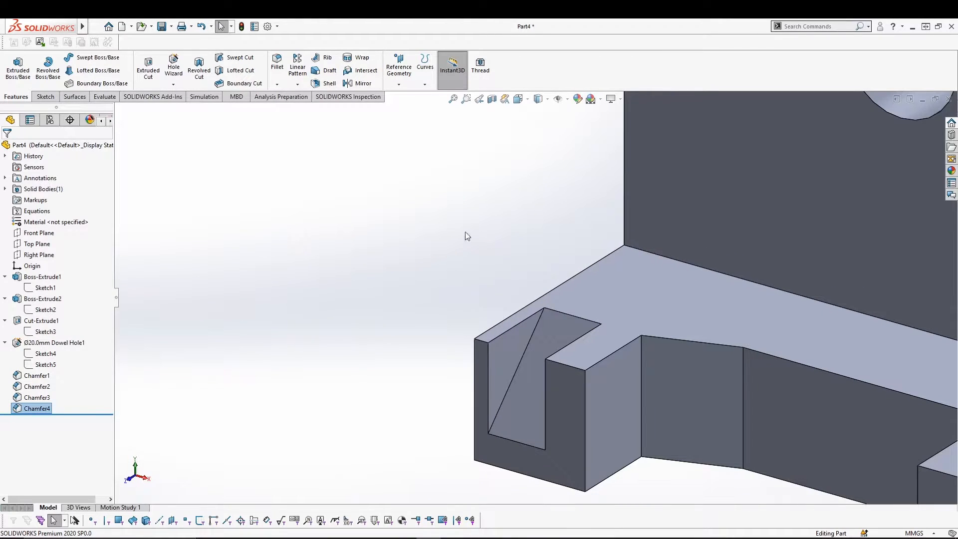
scroll(465, 232, "up", 2)
scroll(466, 232, "up", 1)
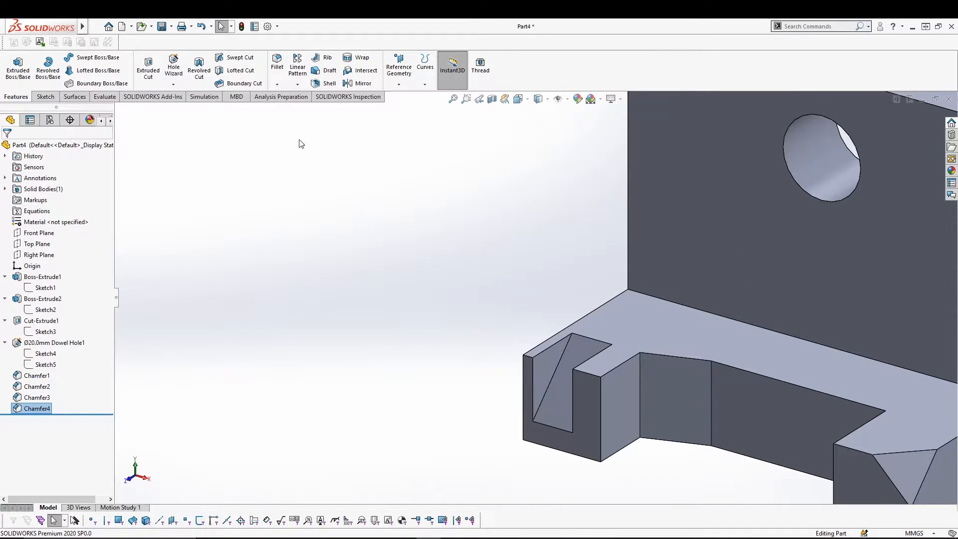
left_click(277, 84)
left_click(295, 108)
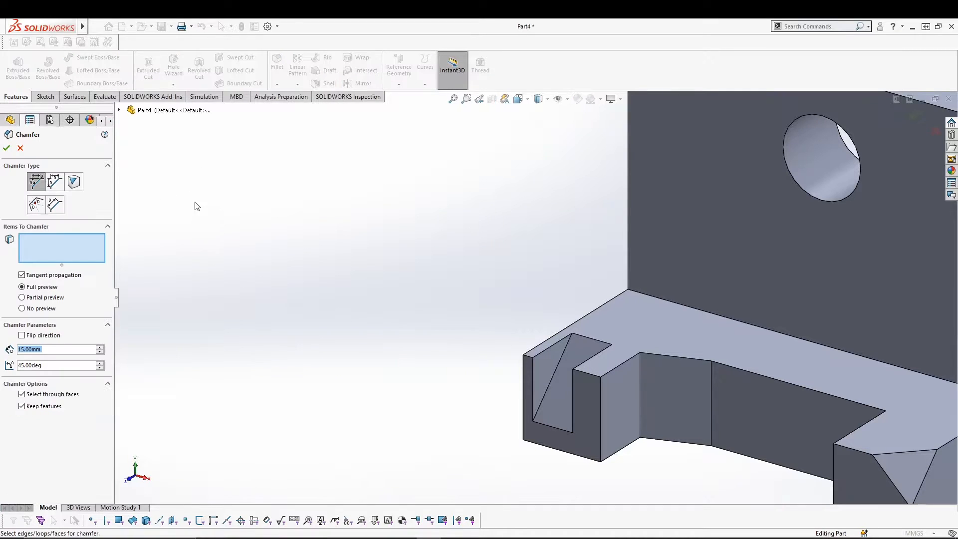
left_click(55, 205)
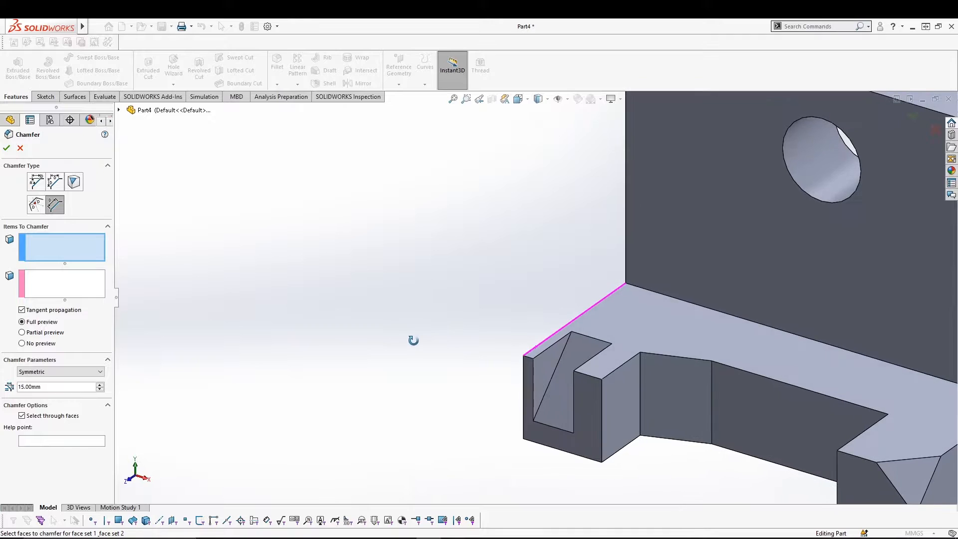
left_click(736, 245)
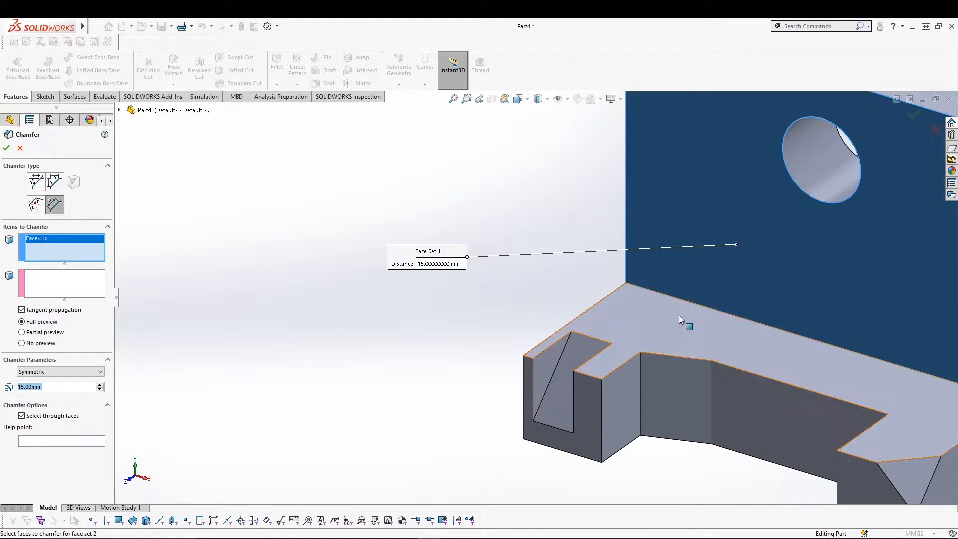
left_click(92, 280)
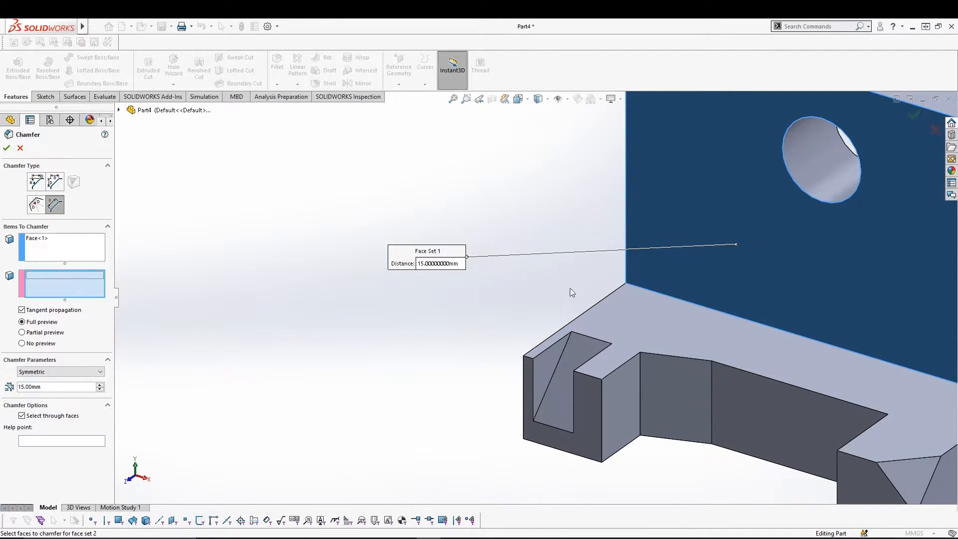
left_click(655, 301)
- Change the face-face chamfer's method to Chord Width with a width of 15 mm
scroll(358, 271, "up", 5)
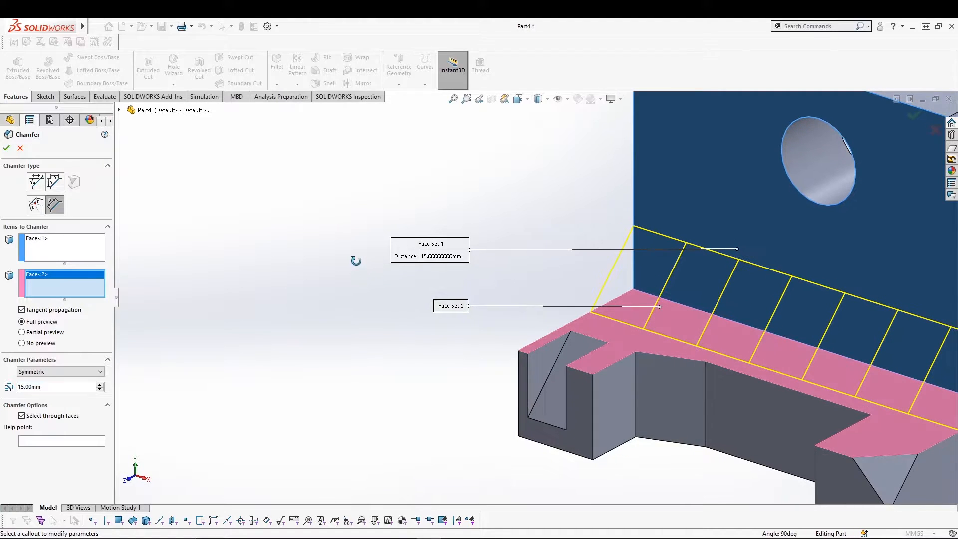
scroll(358, 271, "up", 1)
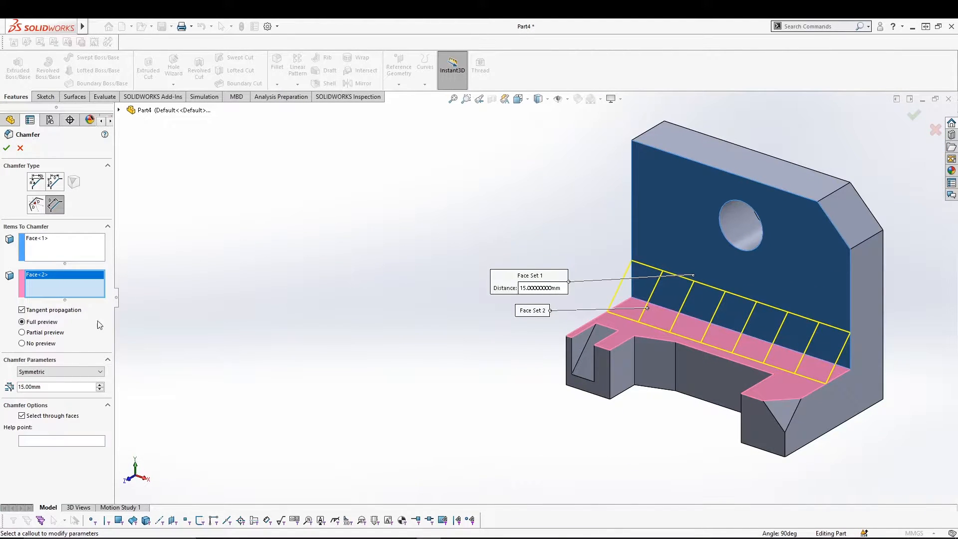
left_click(100, 372)
left_click(69, 388)
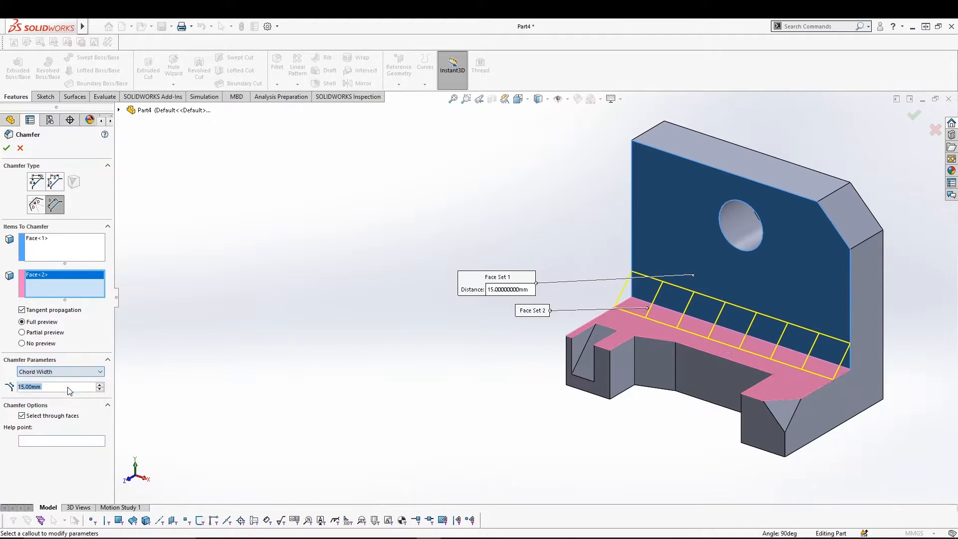
- Try the Asymmetric and Hold Line methods for the face-face chamfer
left_click(100, 376)
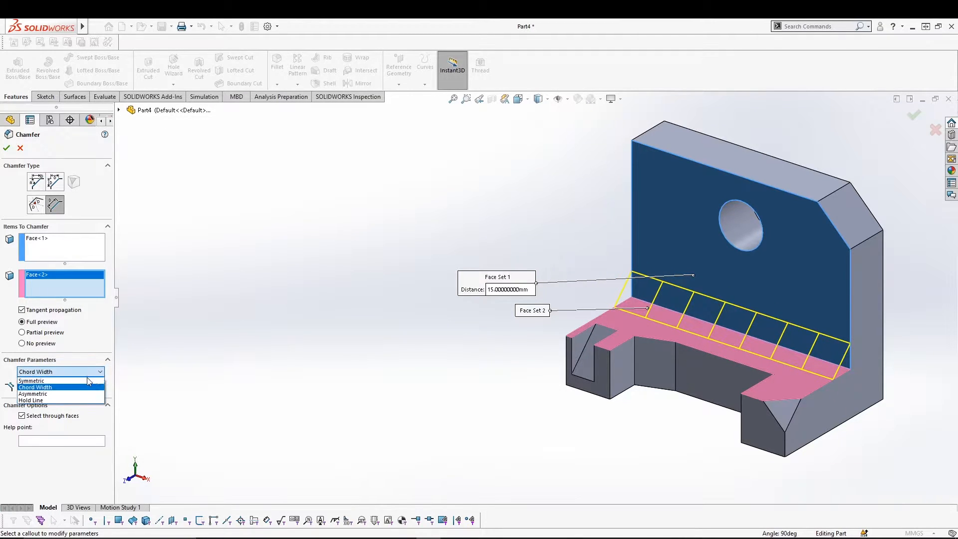
left_click(85, 385)
left_click(87, 375)
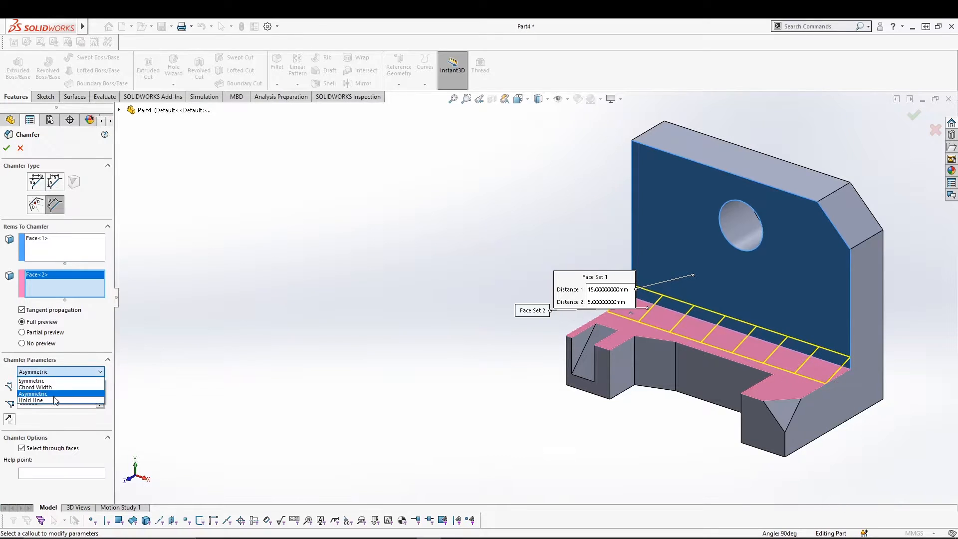
left_click(64, 391)
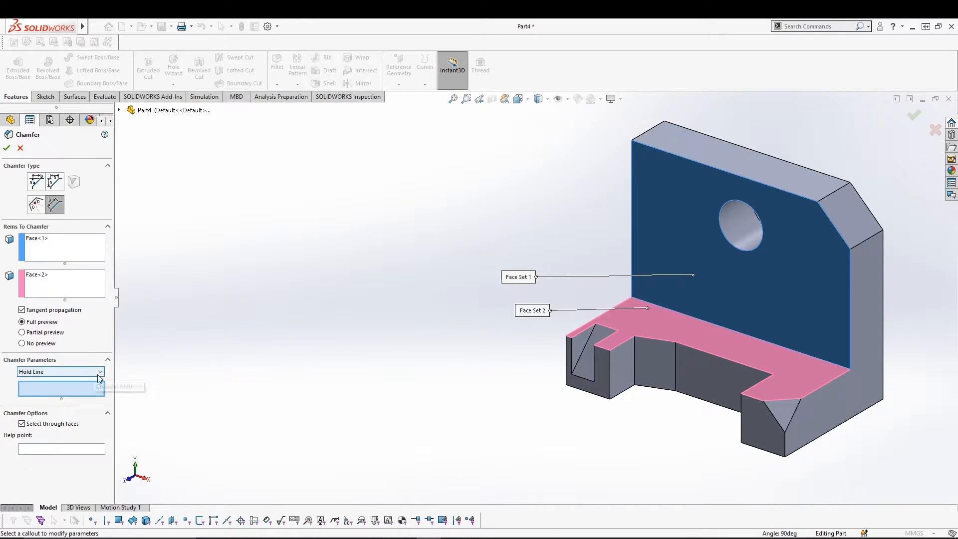
- Make the face-face chamfer symmetric at 10 mm and apply it
left_click(98, 374)
left_click(77, 379)
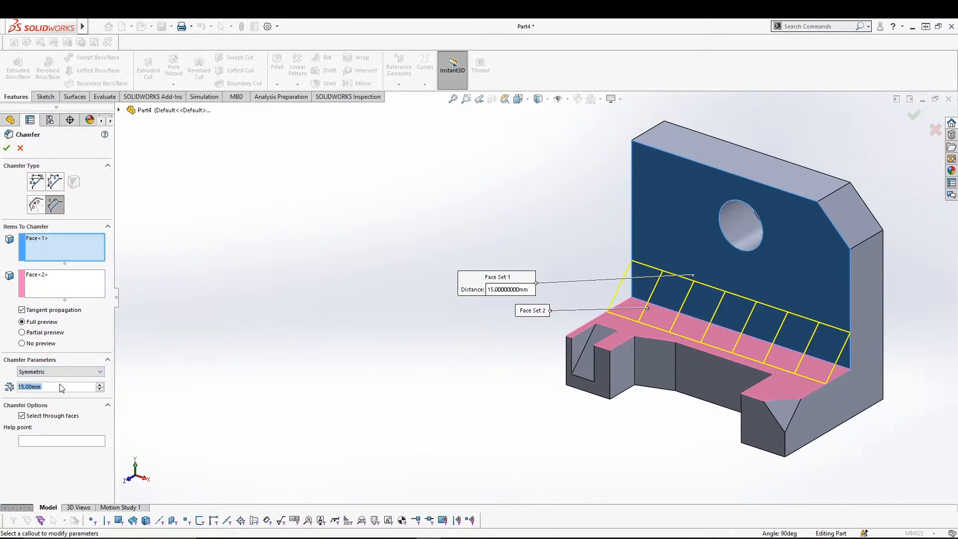
type("10")
left_click(71, 467)
left_click(6, 147)
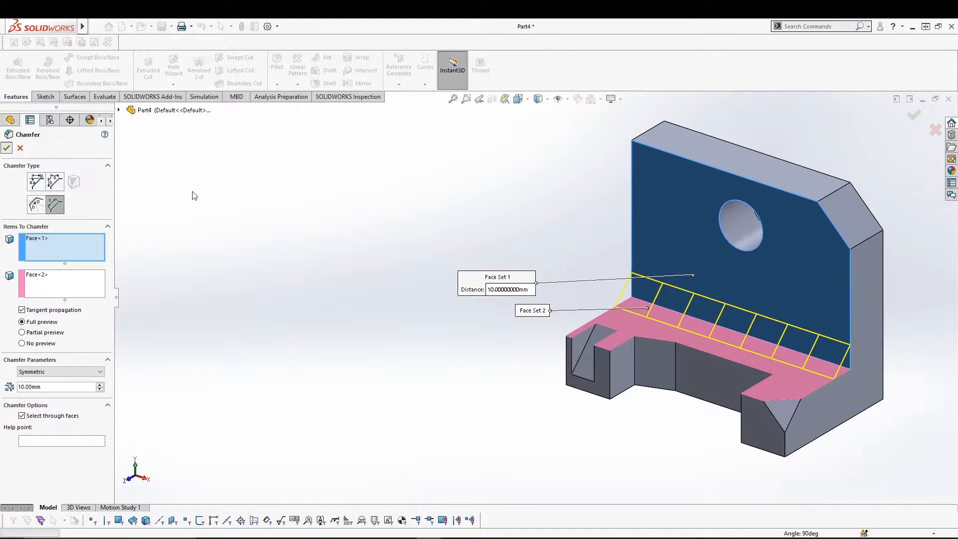
middle_click_drag(299, 208, 391, 178)
middle_click_drag(406, 212, 421, 227)
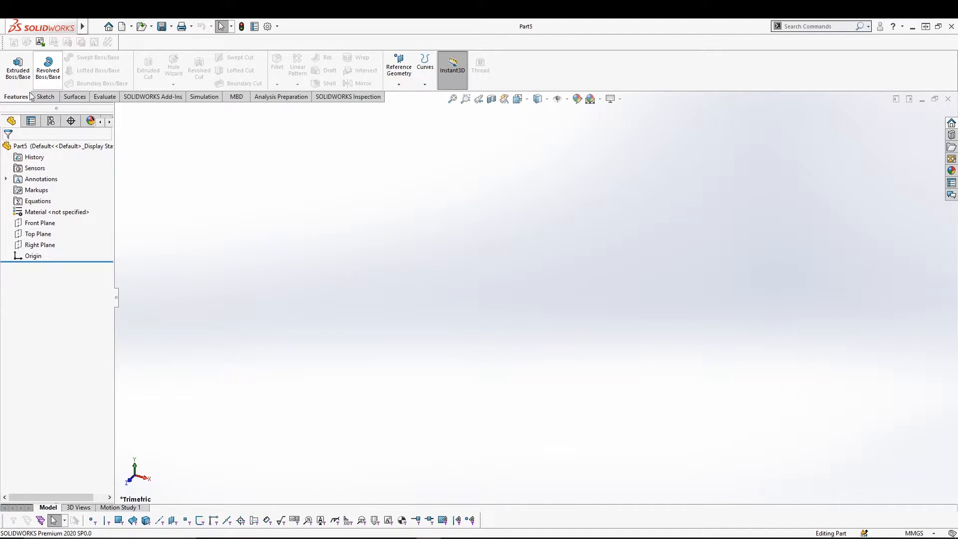
- Open a sketch on the new part's Top Plane and start a line a little above and right of the origin
left_click(35, 233)
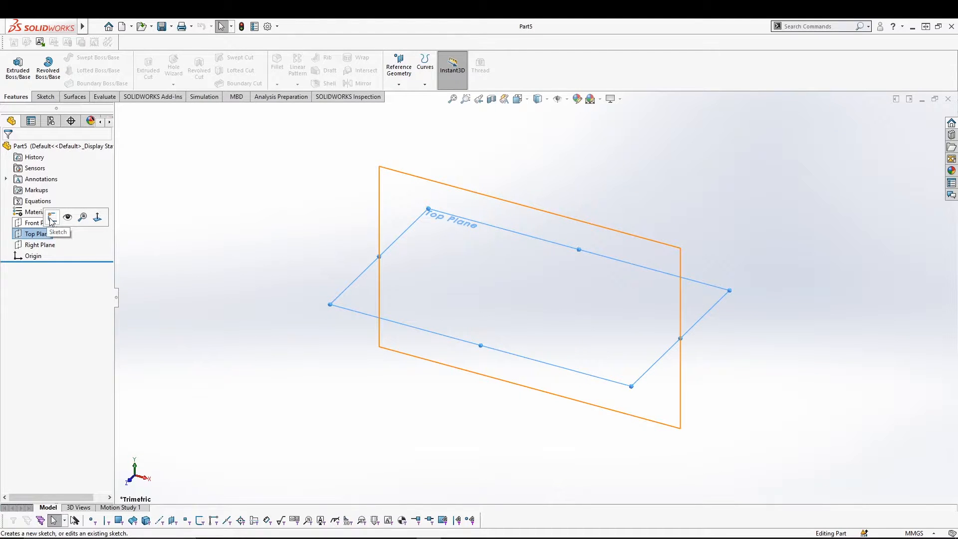
left_click(52, 218)
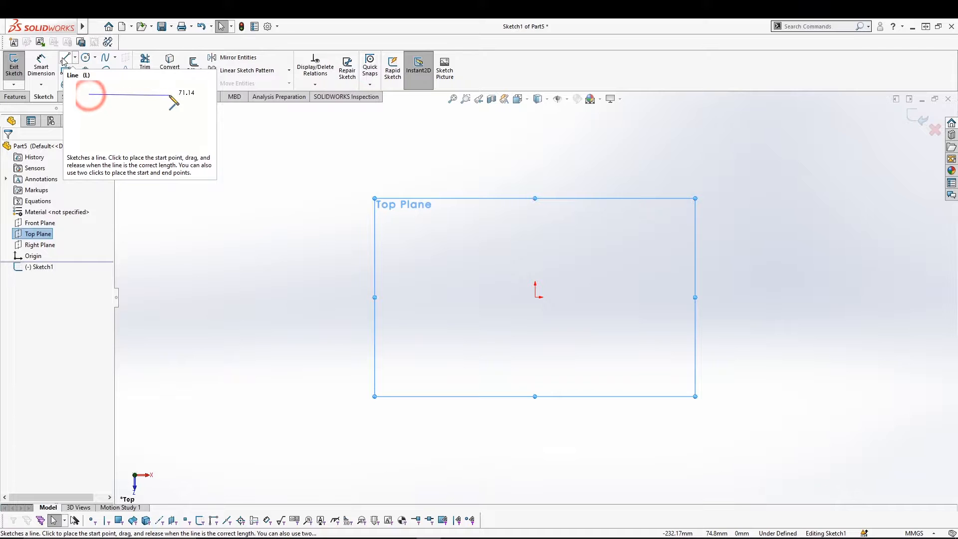
key("l")
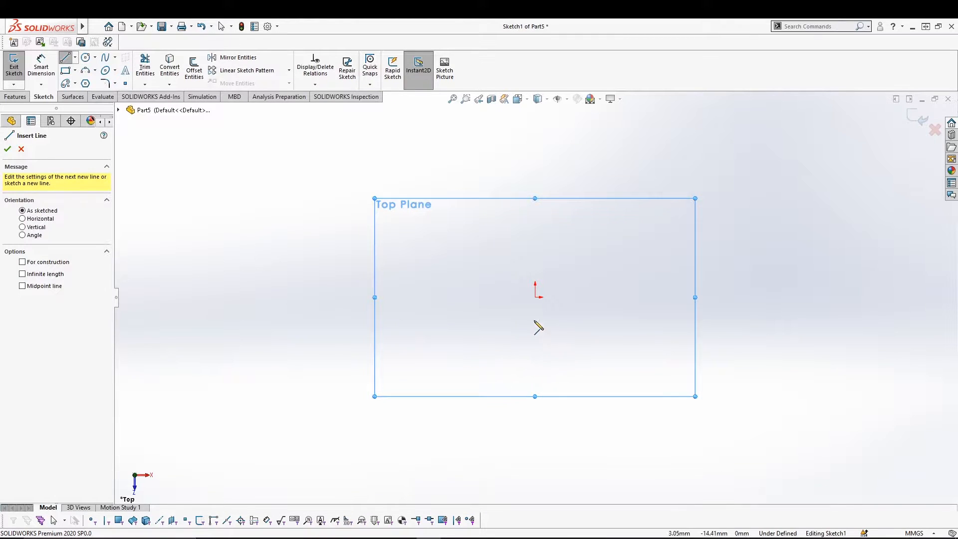
left_click(562, 285)
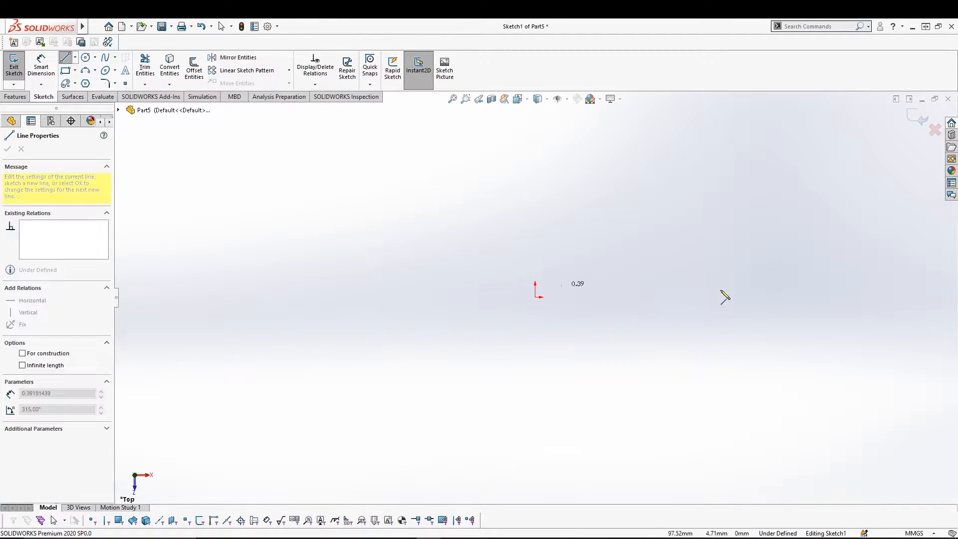
- Sketch the profile's bottom line, about 140 mm long, and the stepped vertical and horizontal lines at its right end
left_click(814, 286)
left_click(814, 257)
left_click(854, 257)
left_click(854, 207)
- Continue the profile with a sloped line about 70 mm long, a horizontal top line, a descending slope and a vertical left edge about 29 mm long
left_click(735, 164)
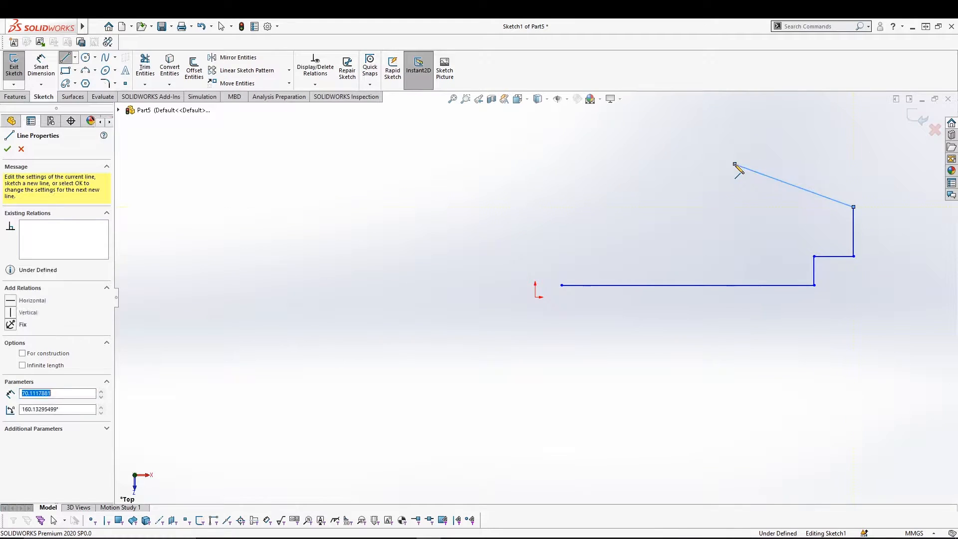
left_click(605, 166)
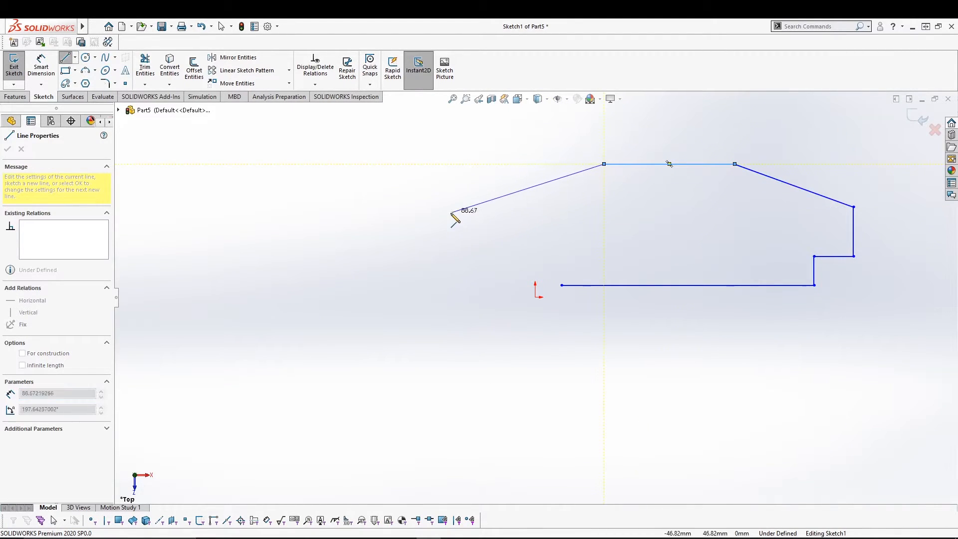
left_click(443, 267)
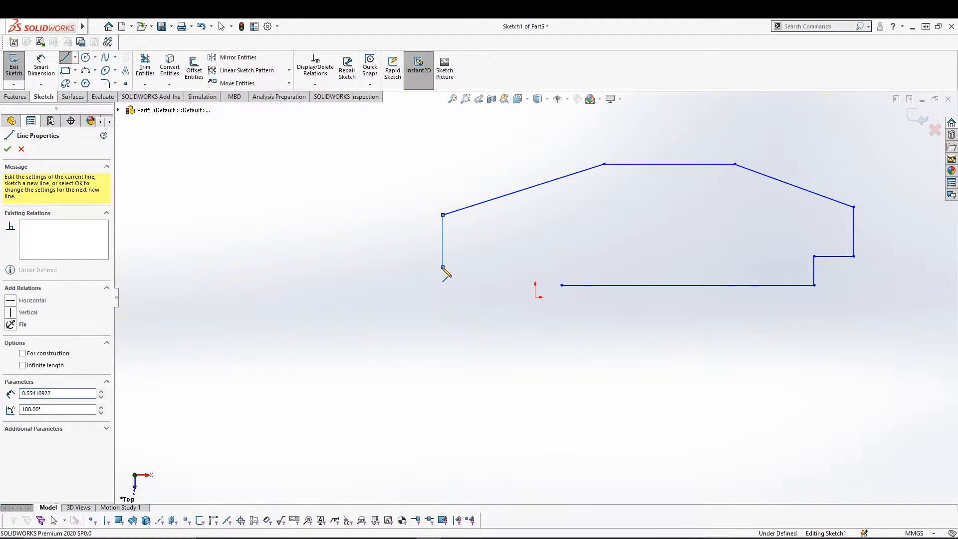
- Sketch a horizontal line about 66 mm long from the left edge's lower end and a short vertical line down towards the bottom line
left_click(500, 268)
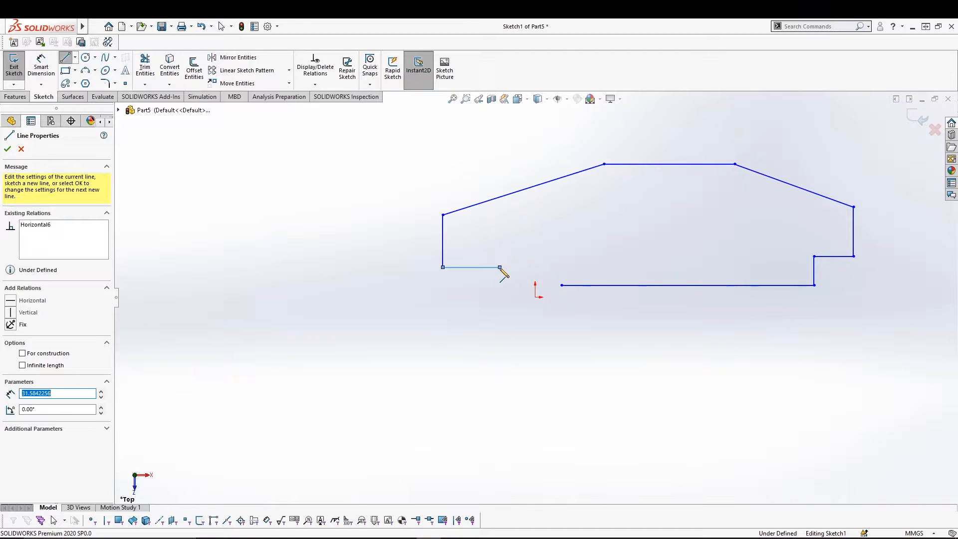
key("Escape")
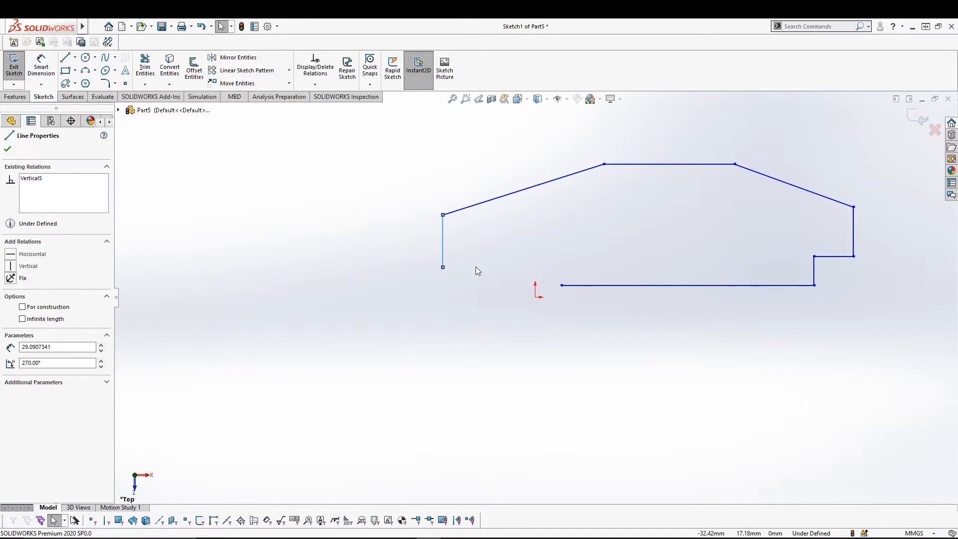
left_click(65, 59)
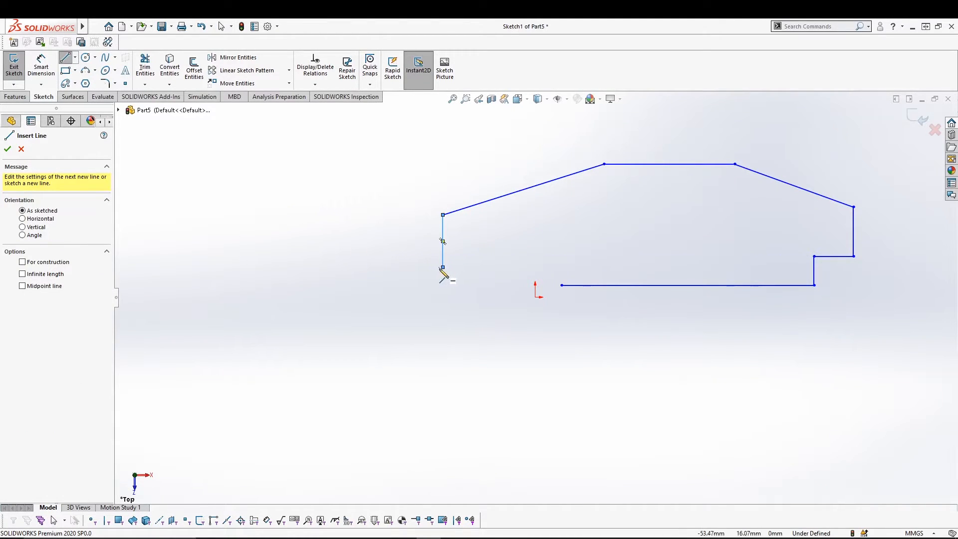
left_click(443, 267)
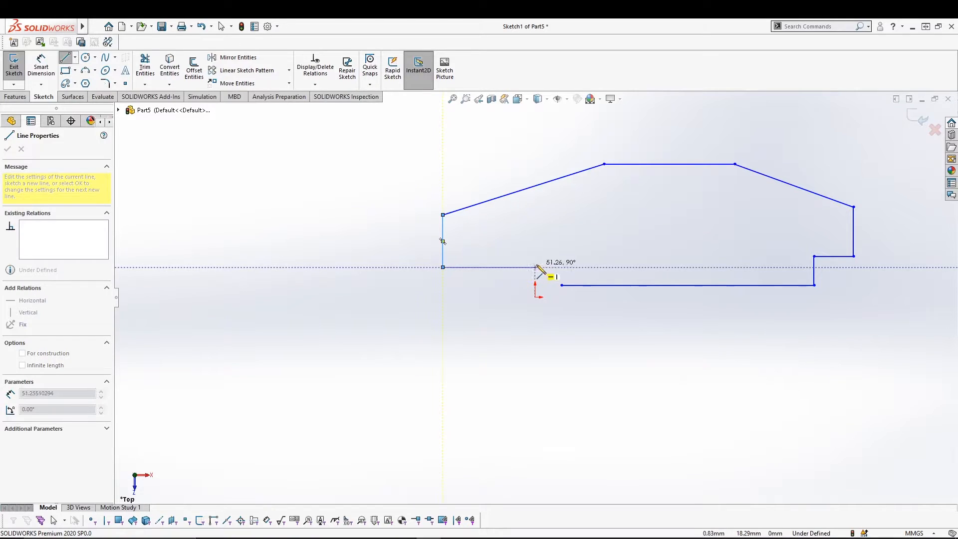
left_click(562, 268)
left_click(562, 284)
key("Escape")
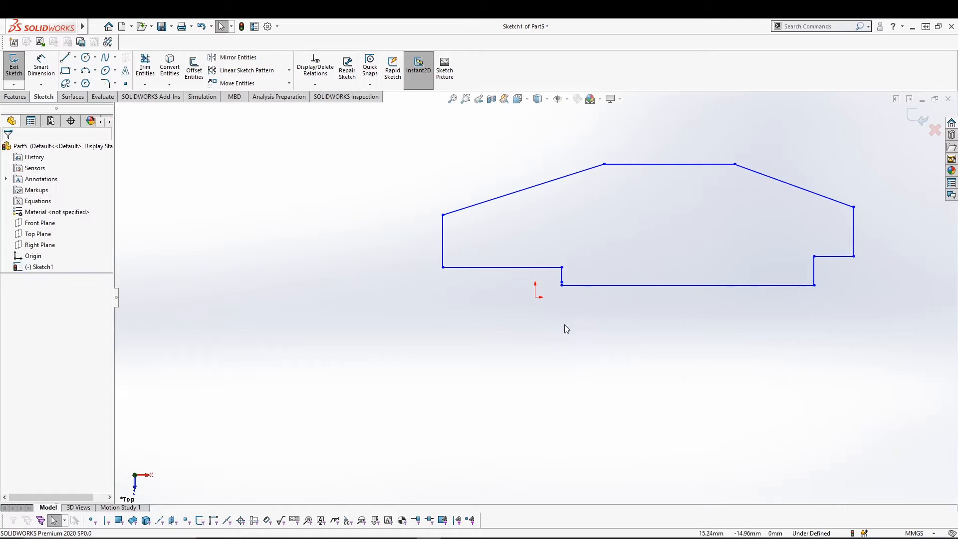
- Undo the short vertical line and redraw it about 10 mm long, ending exactly on the bottom line's left endpoint
key("ctrl+z")
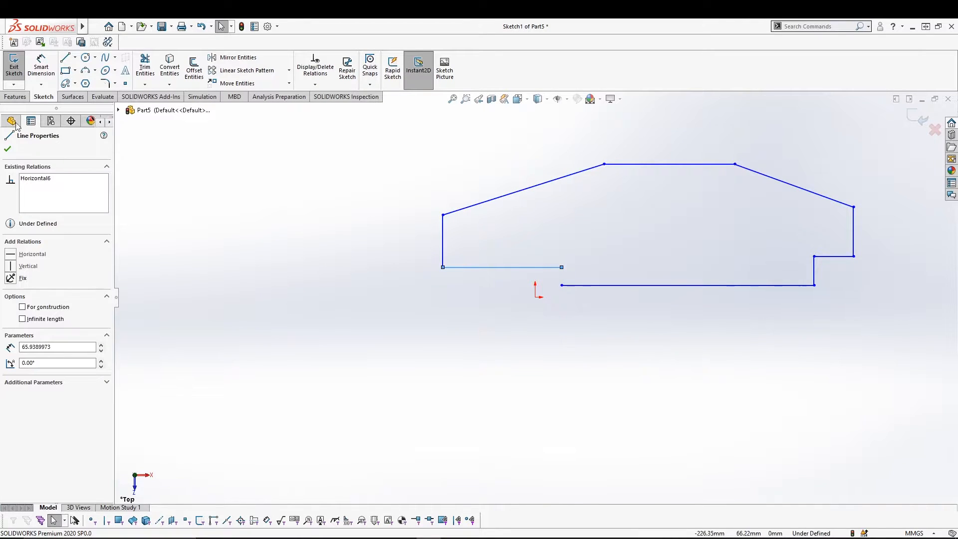
left_click(65, 57)
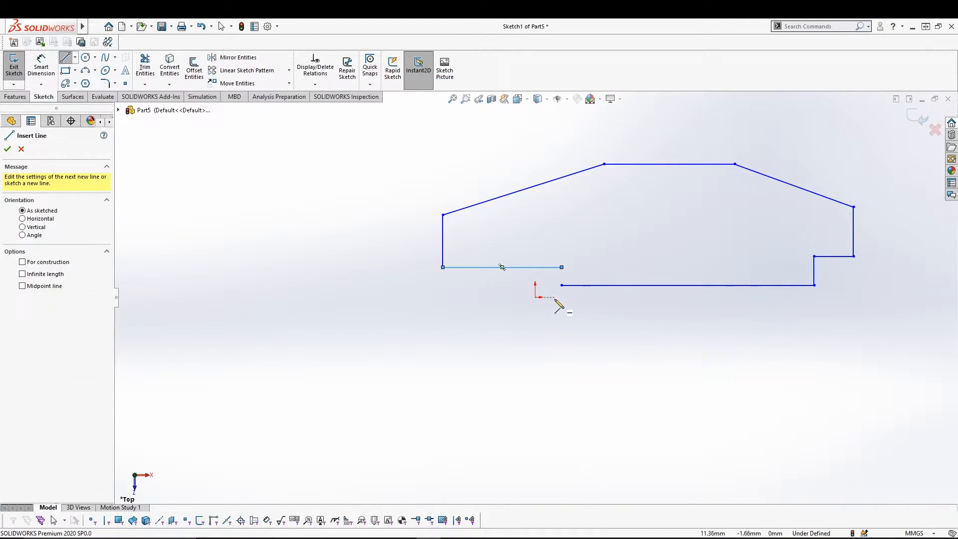
left_click(563, 268)
left_click(562, 285)
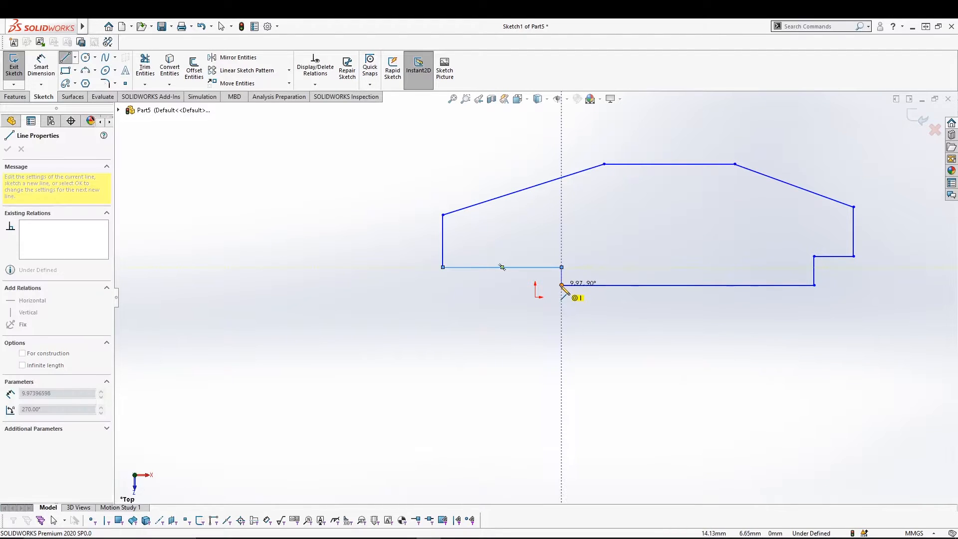
key("Escape")
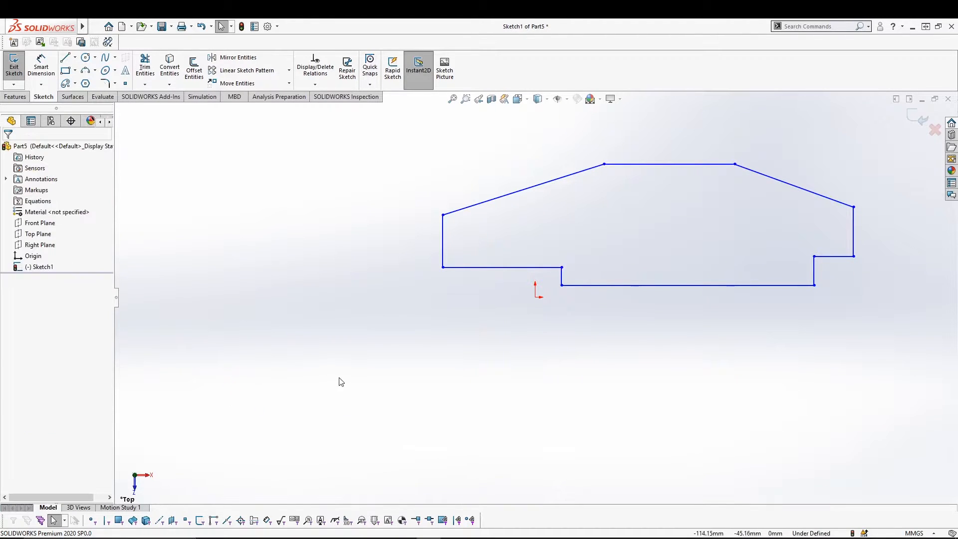
- Dimension the profile's bottom line to 140 mm
middle_click_drag(463, 328, 339, 389, "ctrl")
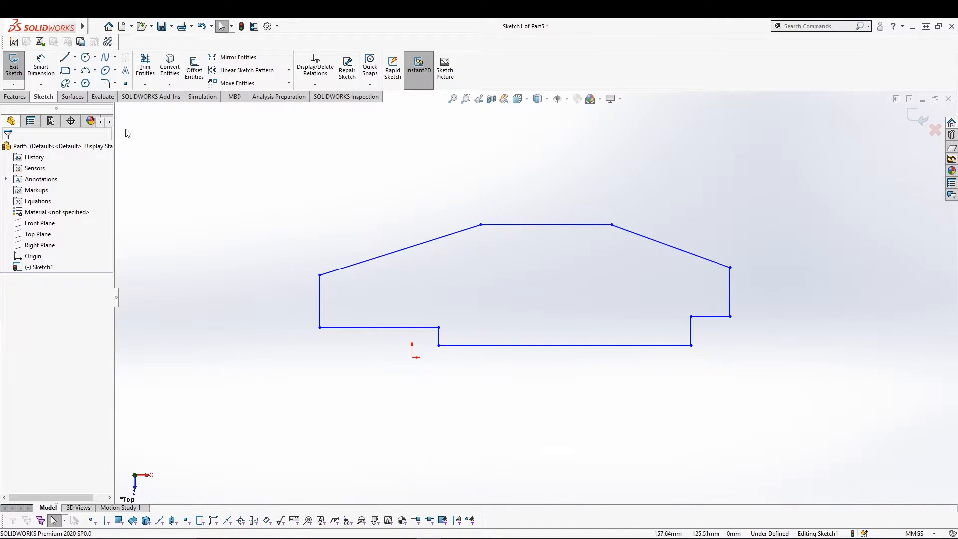
left_click(41, 67)
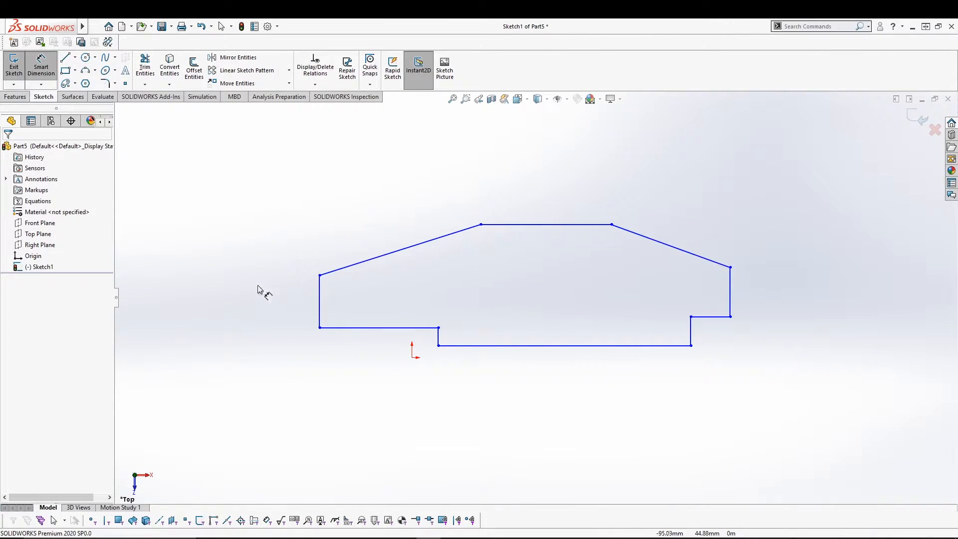
left_click(583, 352)
left_click(582, 375)
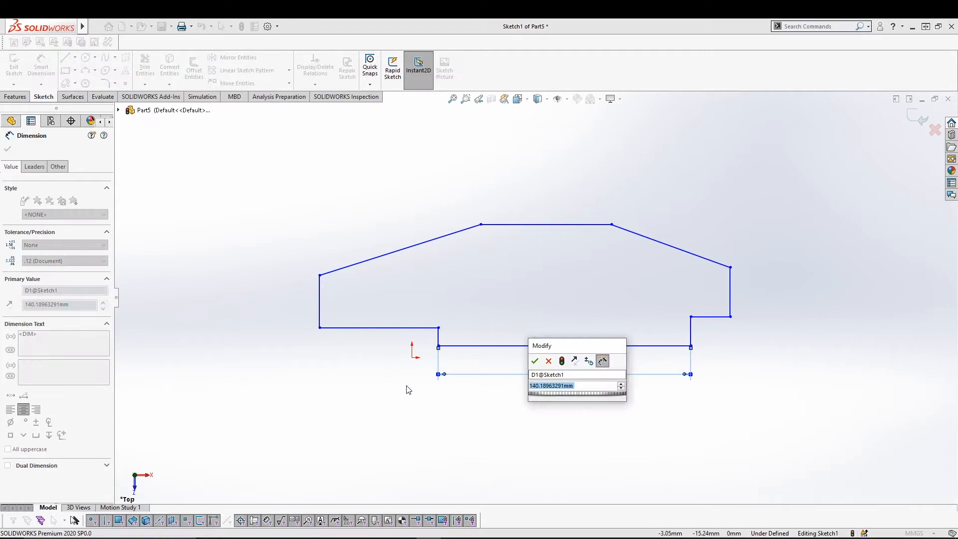
type("140")
key("Return")
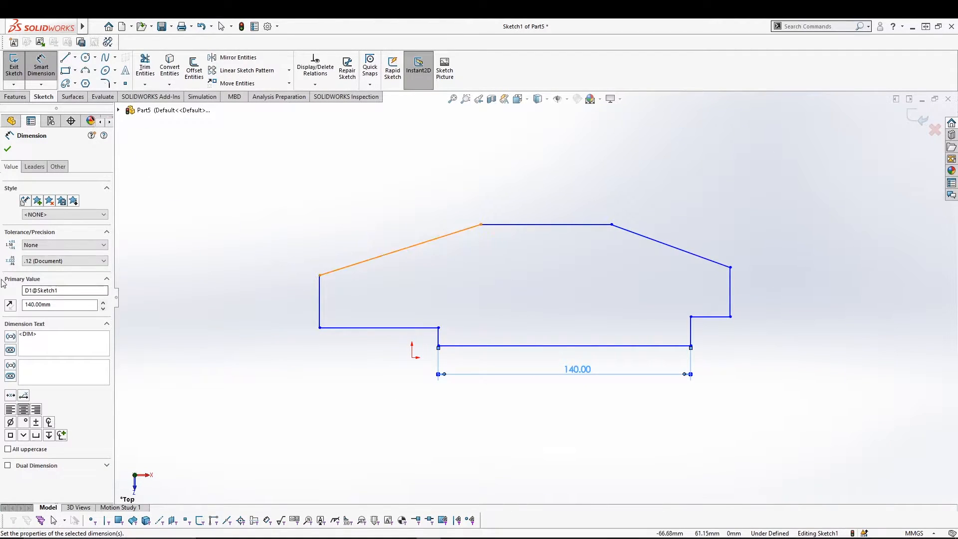
- Exit the sketch and tilt the profile into a 3D view
left_click(13, 65)
left_click(344, 391)
mouse_move(432, 398)
middle_mouse_down()
mouse_move(420, 298)
mouse_move(474, 354)
middle_mouse_up()
middle_click_drag(424, 327, 378, 285)
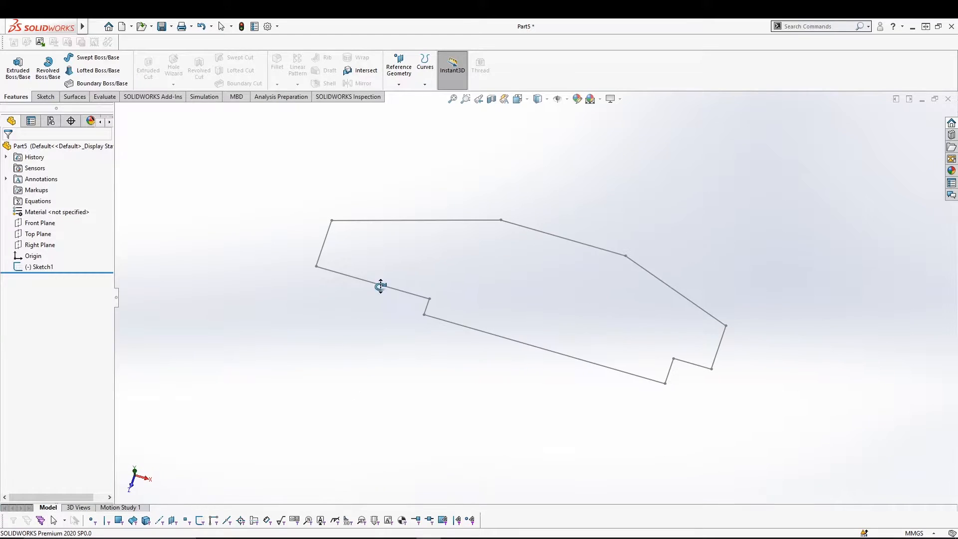
- Start a Revolved Boss/Base from the profile sketch with its 140 mm bottom line as the axis of revolution
left_click(50, 70)
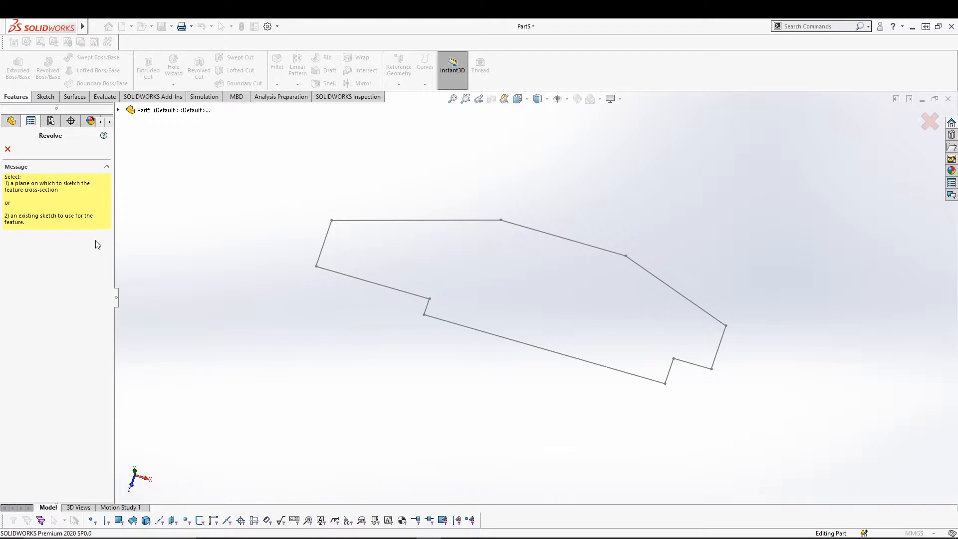
left_click(7, 149)
left_click(45, 267)
left_click(53, 82)
mouse_move(328, 357)
middle_mouse_down()
mouse_move(349, 376)
mouse_move(327, 372)
mouse_move(364, 421)
mouse_move(507, 370)
mouse_move(522, 387)
mouse_move(487, 376)
mouse_move(505, 394)
middle_mouse_up()
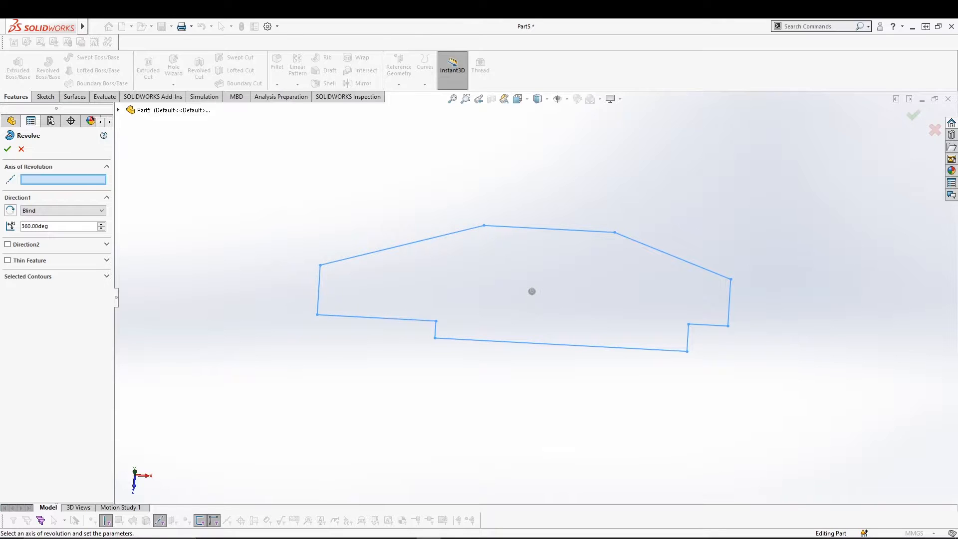
left_click(529, 344)
middle_click_drag(272, 335, 343, 242)
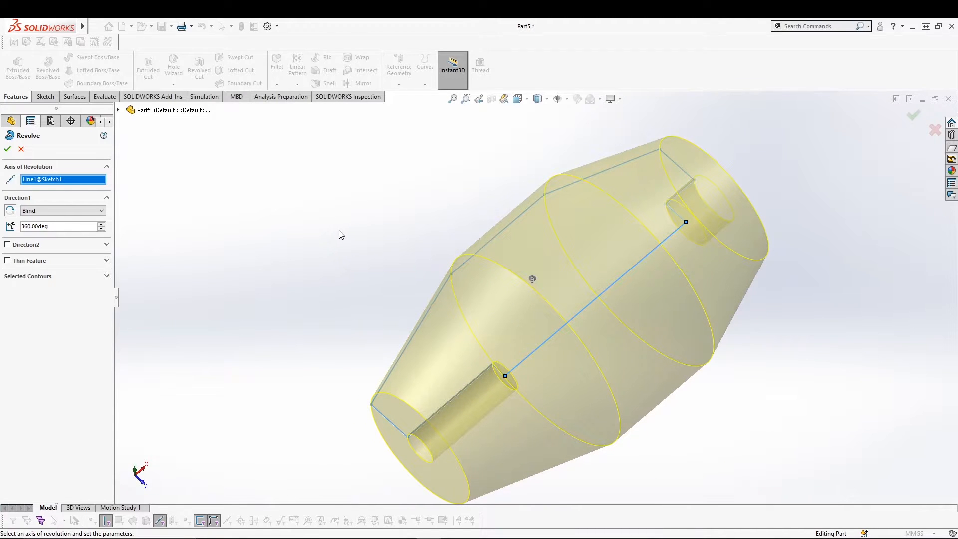
middle_click_drag(309, 214, 270, 191)
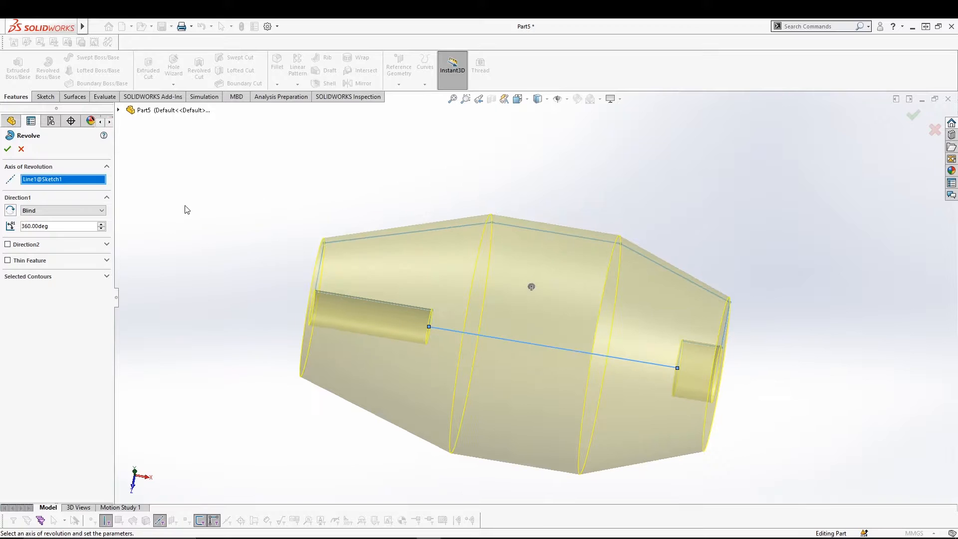
- Keep the Blind end condition, set the revolve angle to 180 degrees and inspect the preview
left_click(71, 210)
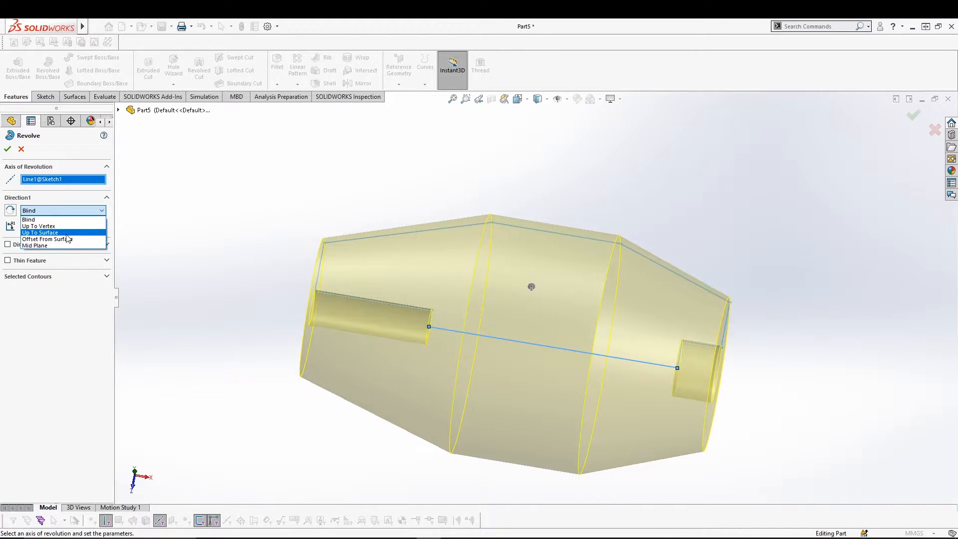
left_click(103, 211)
left_click(103, 212)
left_click(90, 220)
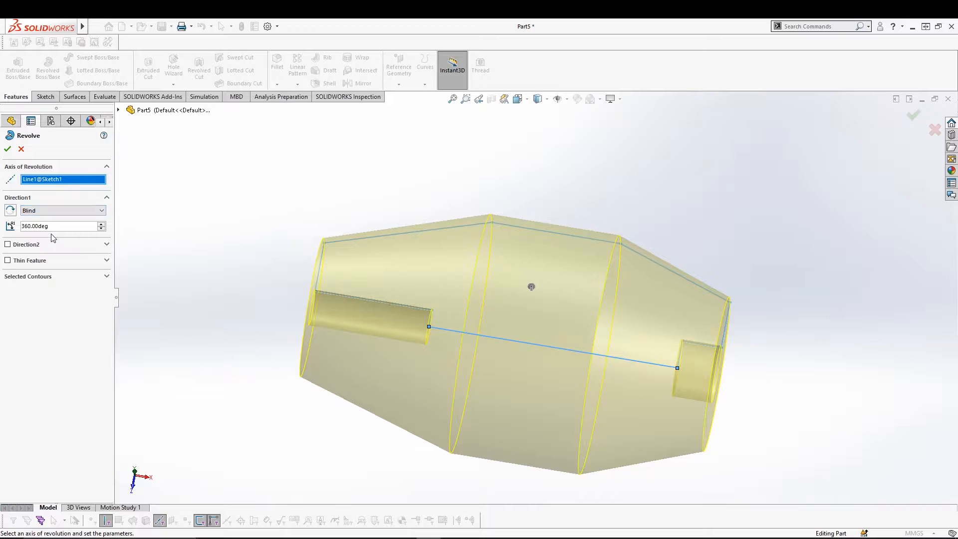
left_click_drag(70, 228, 27, 220)
type("180")
left_click(229, 290)
middle_click_drag(229, 289, 405, 194)
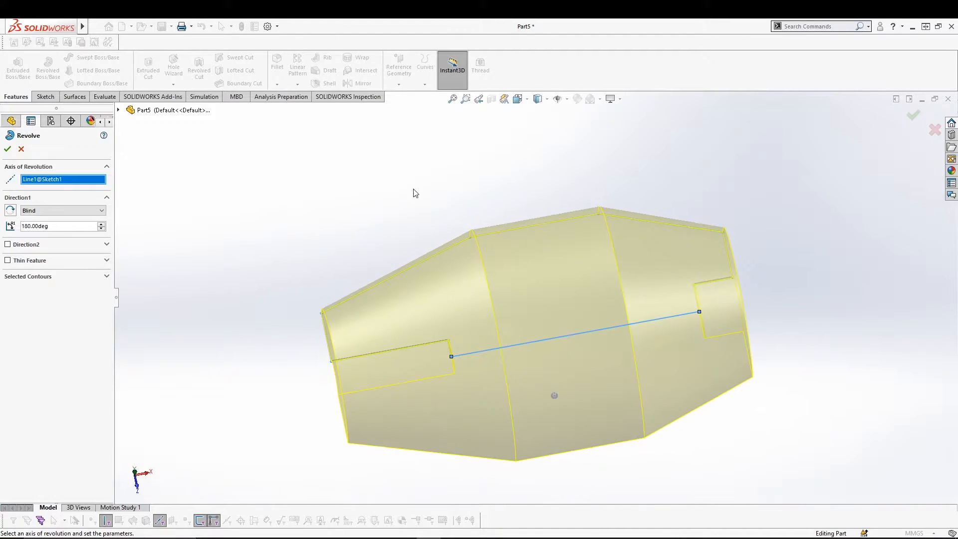
middle_click_drag(325, 232, 538, 48)
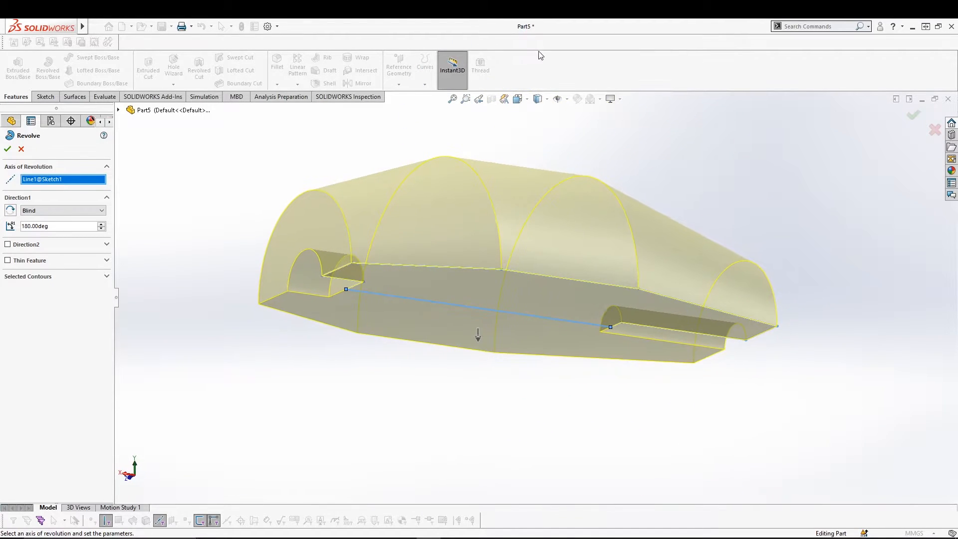
middle_click_drag(541, 412, 550, 347)
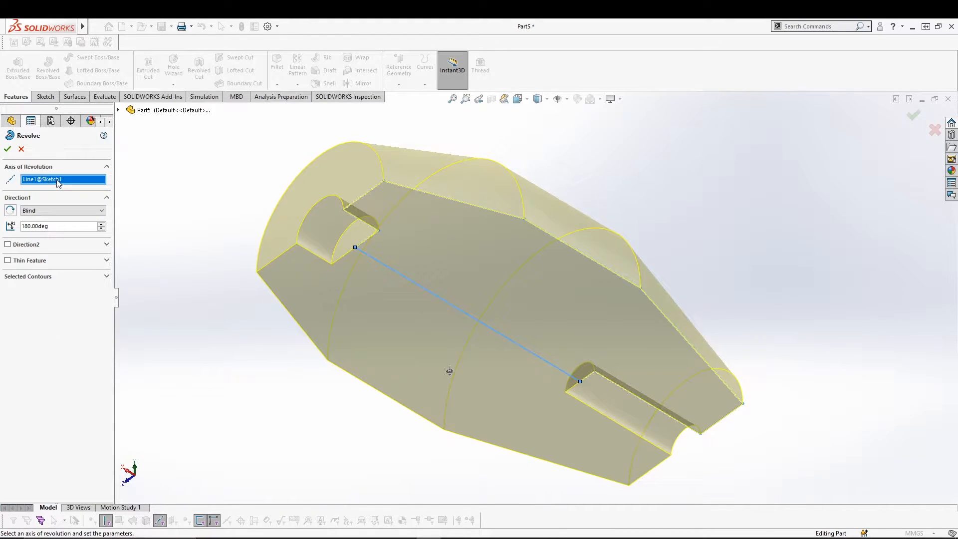
- Replace the revolve axis with the vertical line at the profile's right end and inspect the preview
key("Delete")
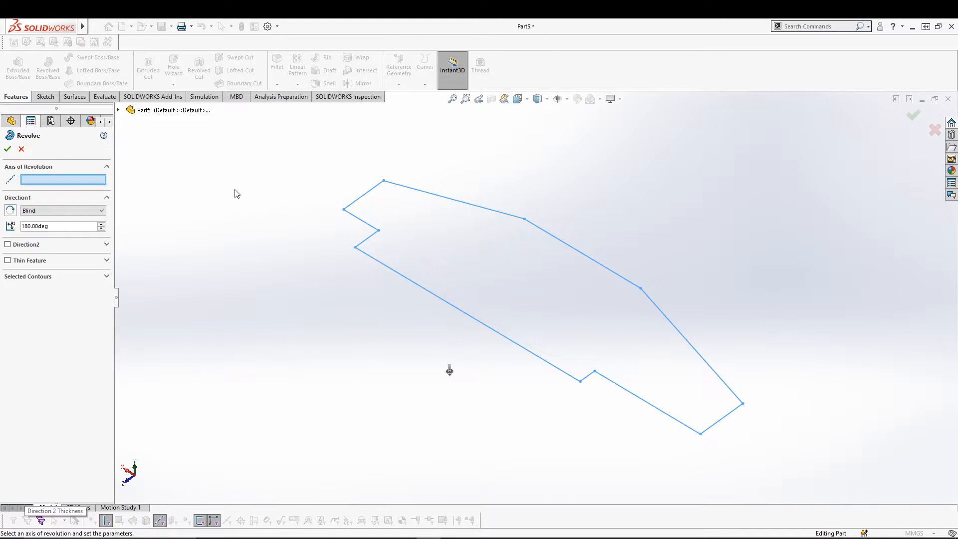
left_click(372, 195)
mouse_move(338, 342)
middle_mouse_down()
mouse_move(348, 353)
mouse_move(451, 319)
mouse_move(374, 321)
mouse_move(432, 190)
mouse_move(415, 229)
mouse_move(415, 280)
mouse_move(354, 308)
mouse_move(338, 259)
mouse_move(406, 267)
middle_mouse_up()
middle_click_drag(518, 180, 586, 155)
middle_click_drag(301, 387, 408, 330)
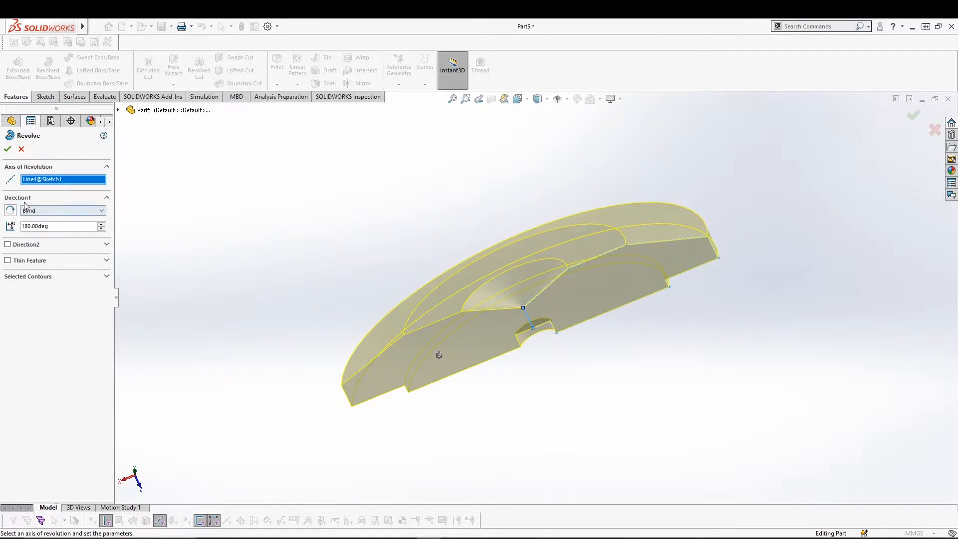
- Replace the revolve axis with the profile's horizontal top line and inspect the preview
key("Delete")
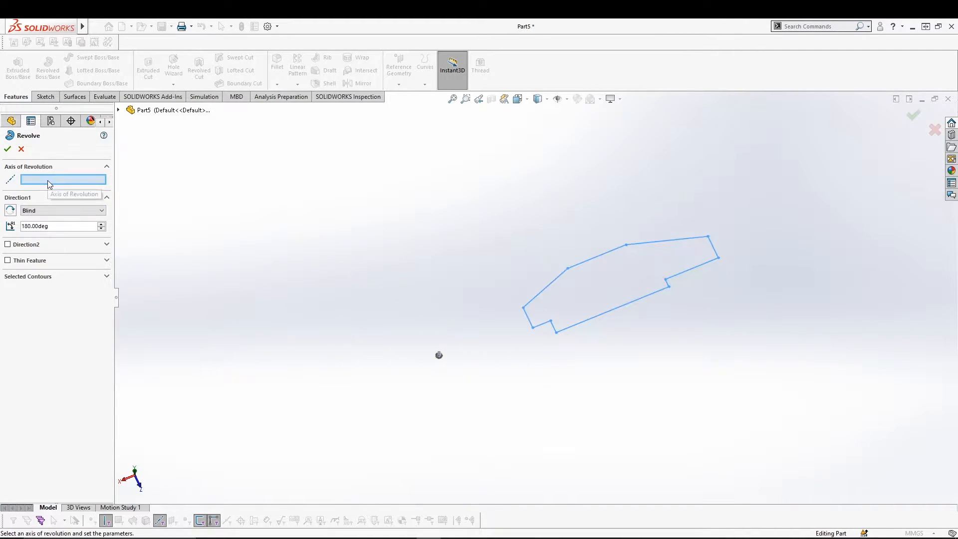
mouse_move(573, 371)
middle_mouse_down()
mouse_move(584, 355)
mouse_move(520, 330)
mouse_move(490, 359)
mouse_move(481, 425)
middle_mouse_up()
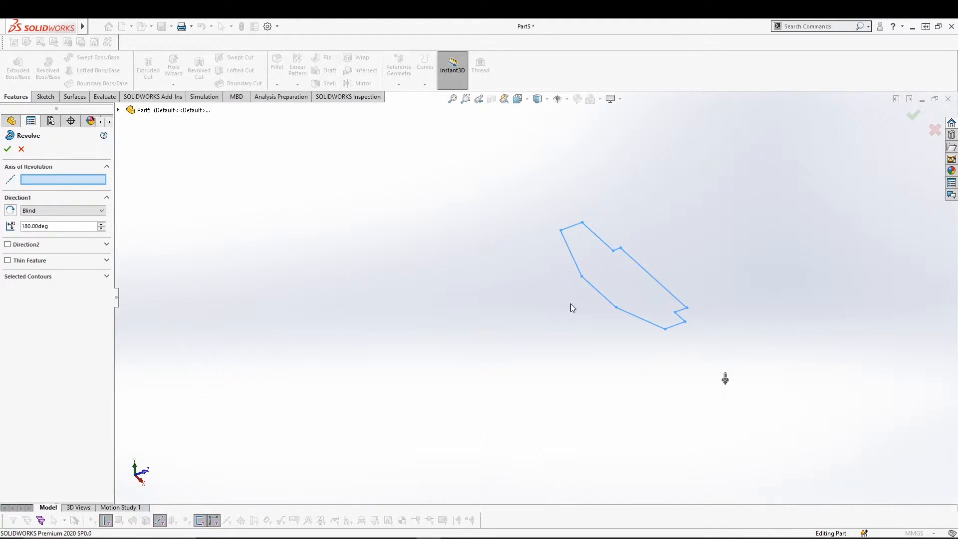
left_click(596, 293)
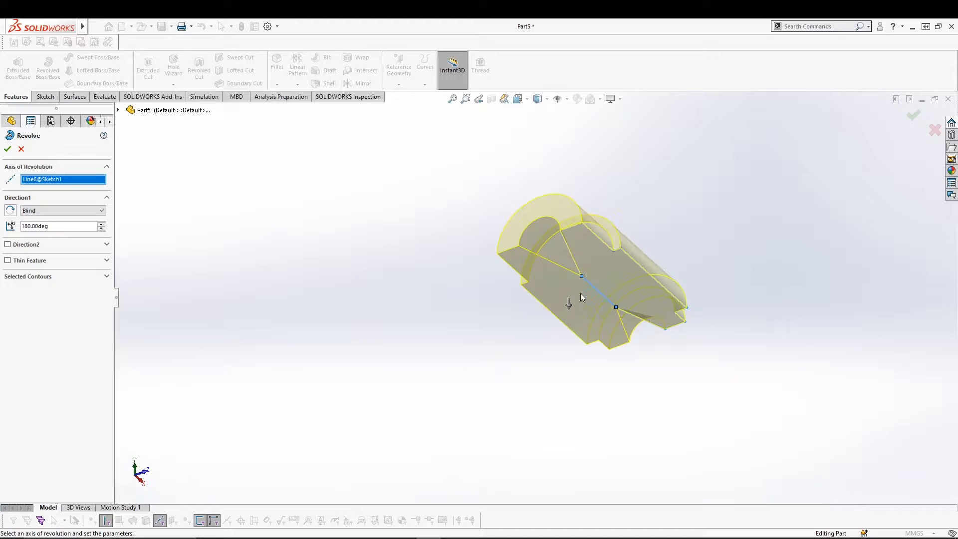
mouse_move(522, 306)
middle_mouse_down()
mouse_move(542, 456)
mouse_move(547, 306)
mouse_move(631, 338)
mouse_move(541, 434)
mouse_move(520, 426)
middle_mouse_up()
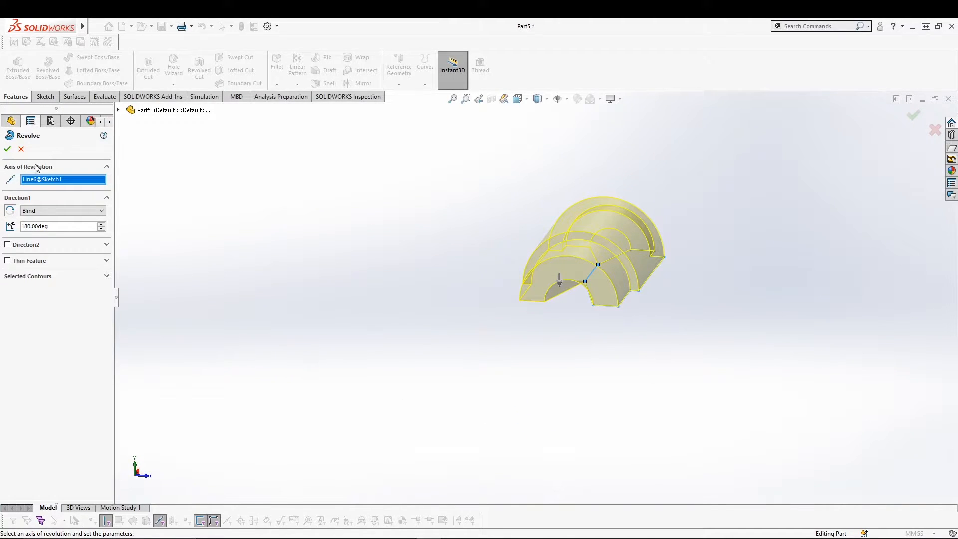
- Use the profile's 140 mm bottom line as the revolve axis again and set the angle to 360 degrees
key("Delete")
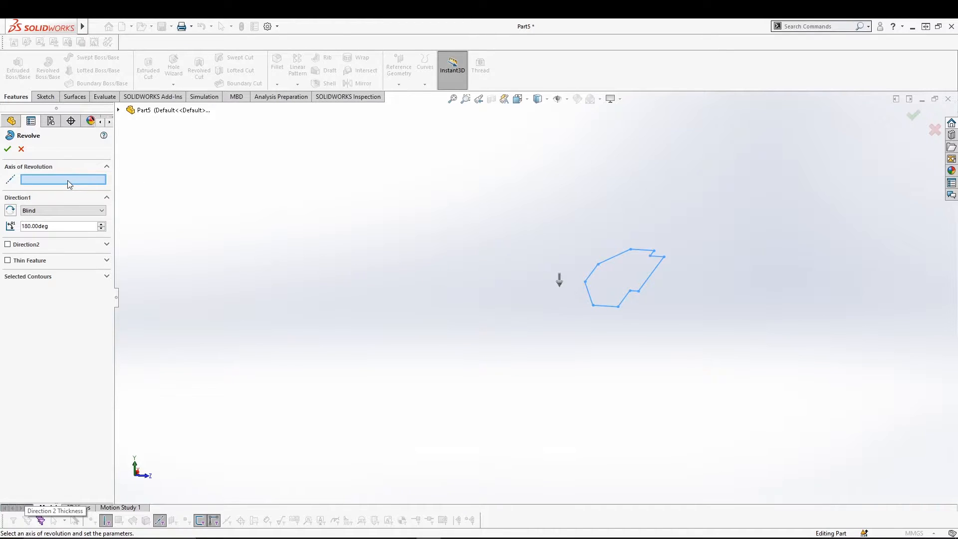
left_click(653, 277)
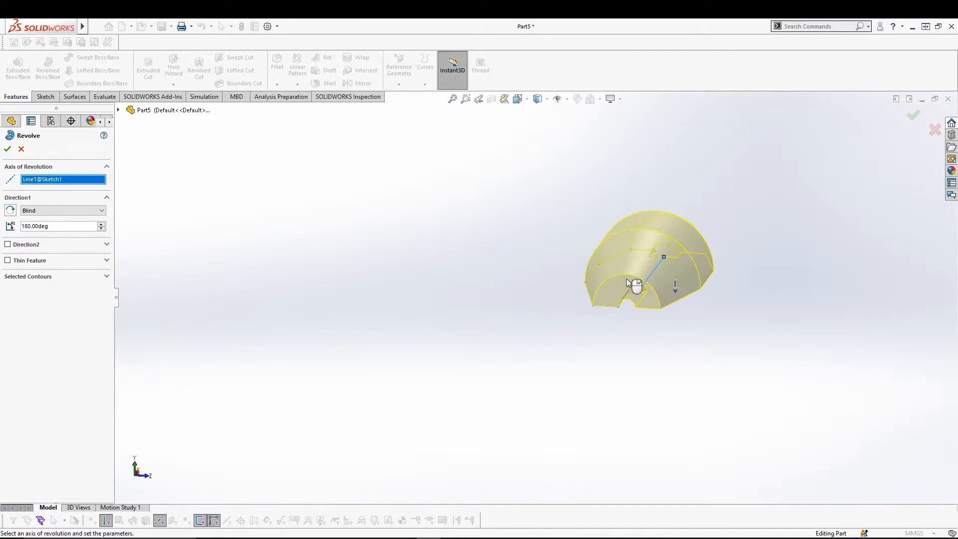
double_click(60, 225)
type("360")
key("Return")
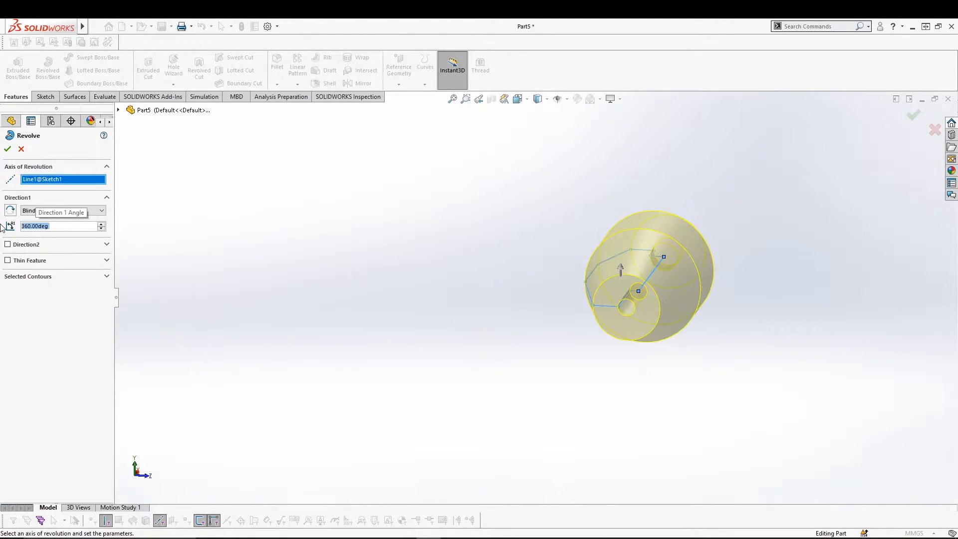
- Complete the 360-degree revolve of the stepped profile and inspect the resulting solid
left_click(7, 149)
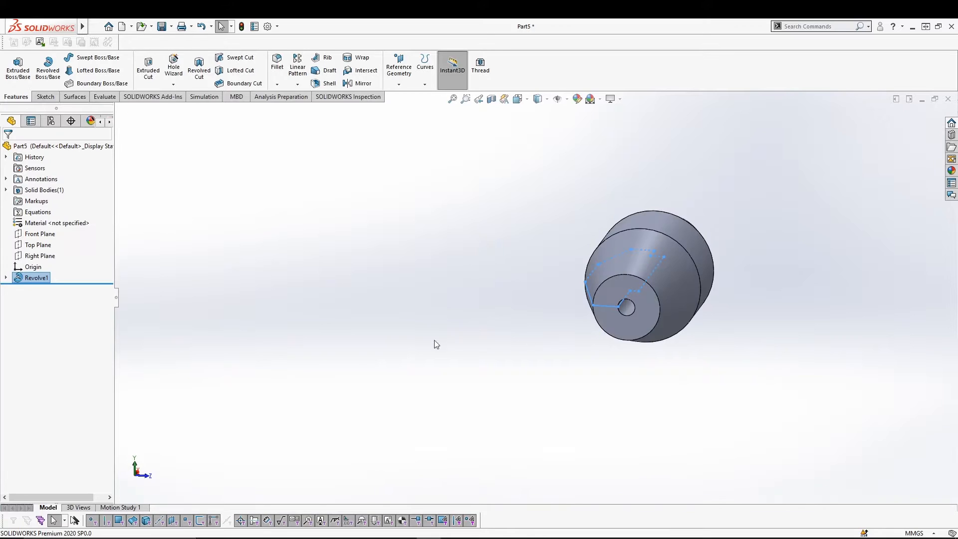
left_click(495, 265)
middle_click_drag(520, 280, 448, 324)
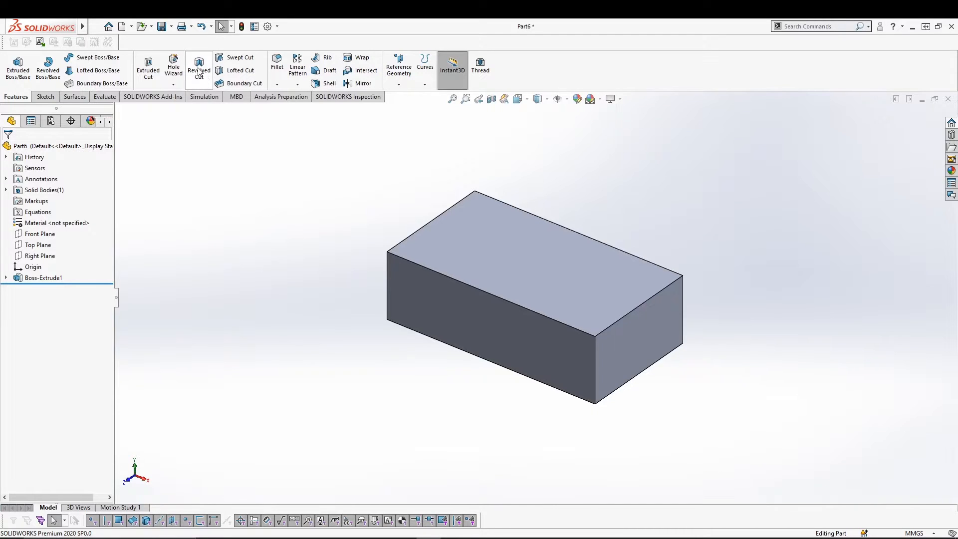
- Start a sketch on the top face of the rectangular block and view it normal to the sketch plane
mouse_move(266, 225)
middle_mouse_down()
mouse_move(253, 209)
mouse_move(258, 232)
middle_mouse_up()
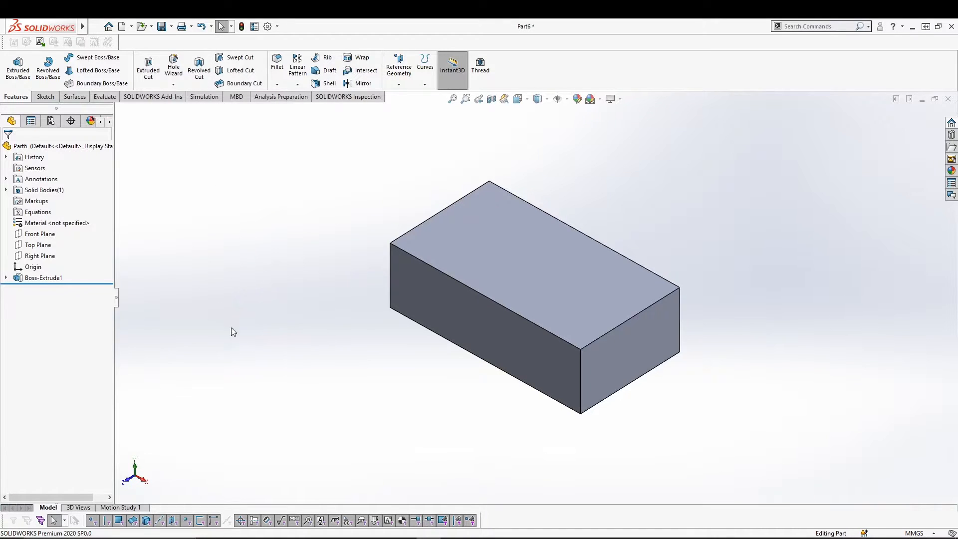
left_click(522, 268)
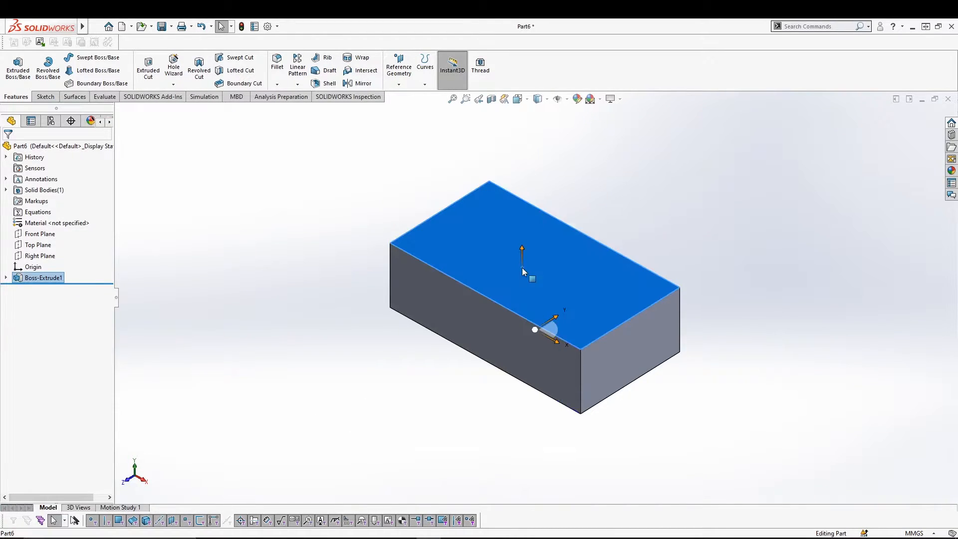
right_click(522, 267)
left_click(547, 261)
key("space")
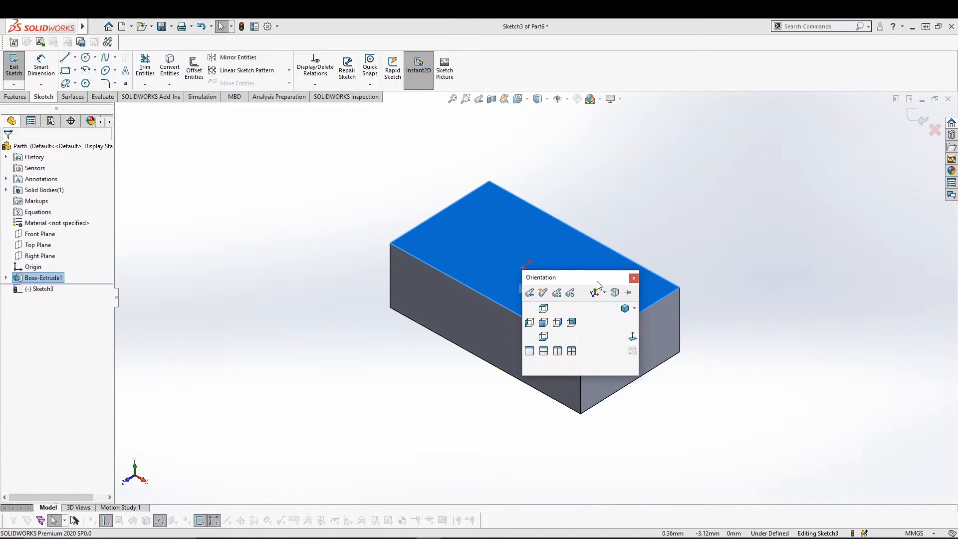
left_click(632, 336)
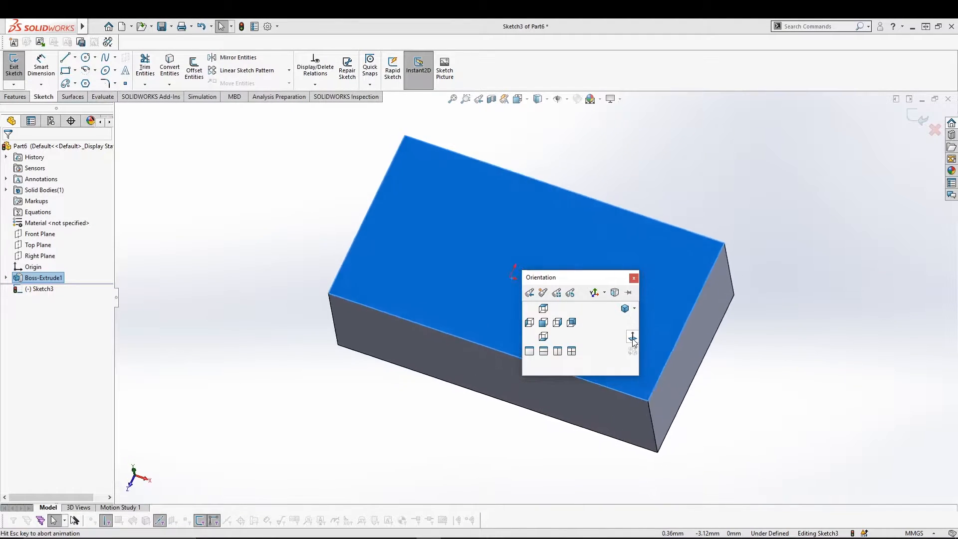
- Sketch a 90-degree centre-point arc of about 36.16 mm radius, centred on the face's lower-right corner and ending on its two adjacent edges
left_click(86, 71)
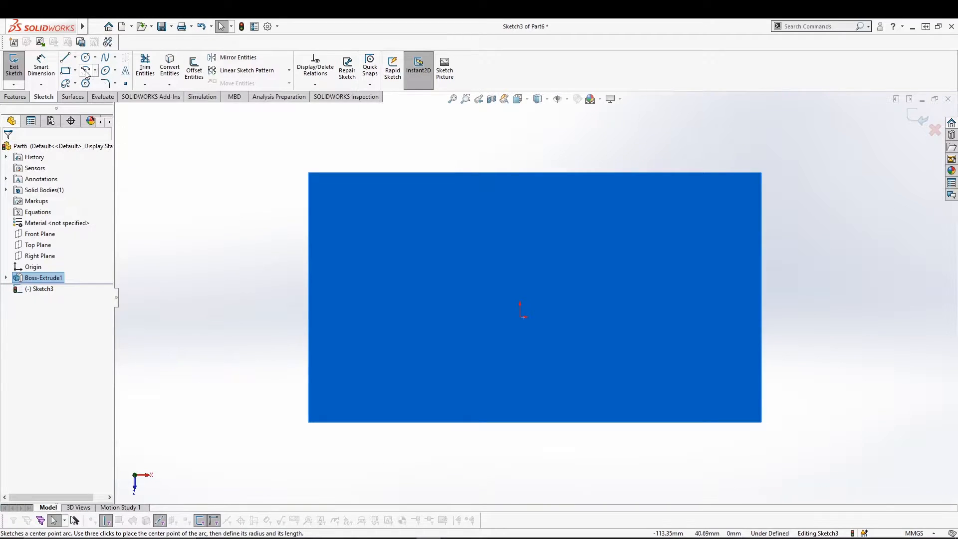
left_click(761, 422)
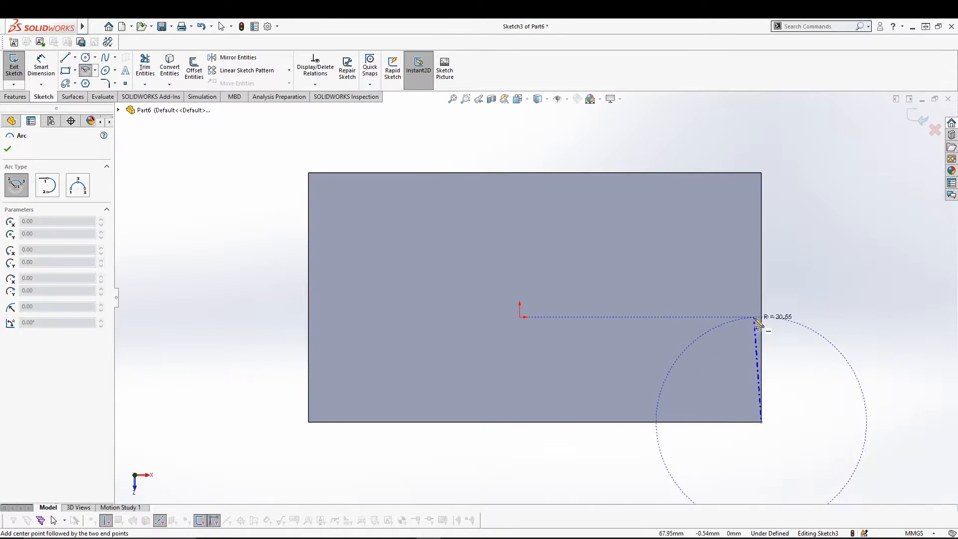
left_click(762, 298)
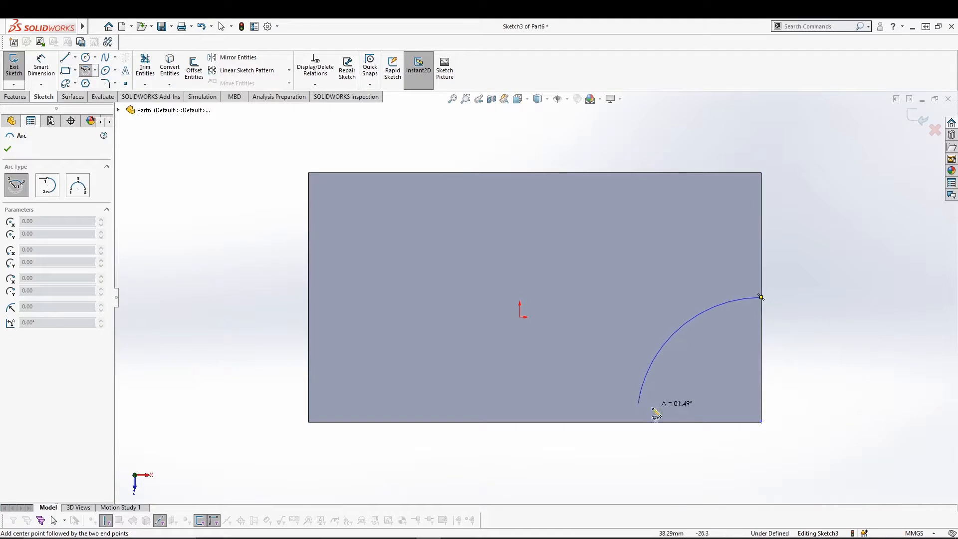
left_click(638, 424)
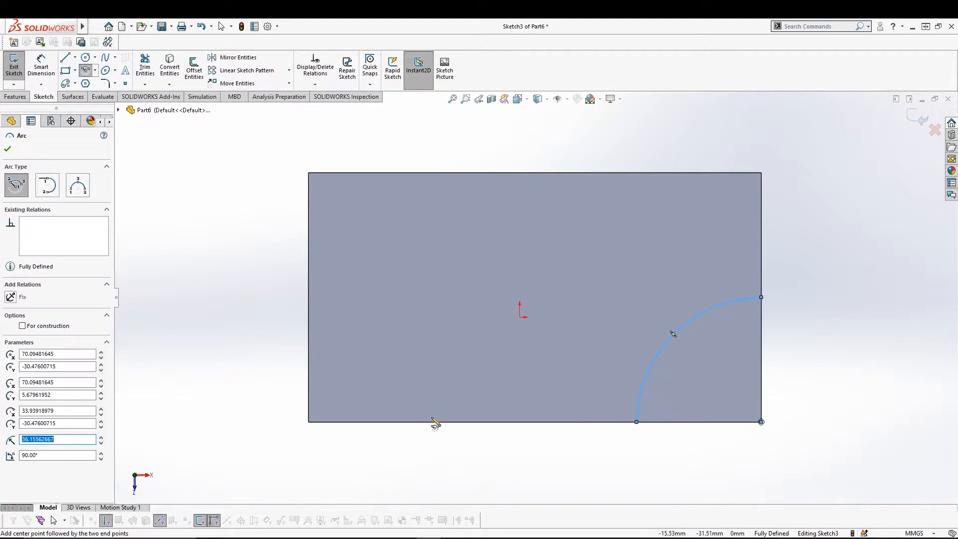
- Close the arc into a quarter-circle sector with two lines along the block edges meeting at the corner, and exit the sketch
left_click(65, 58)
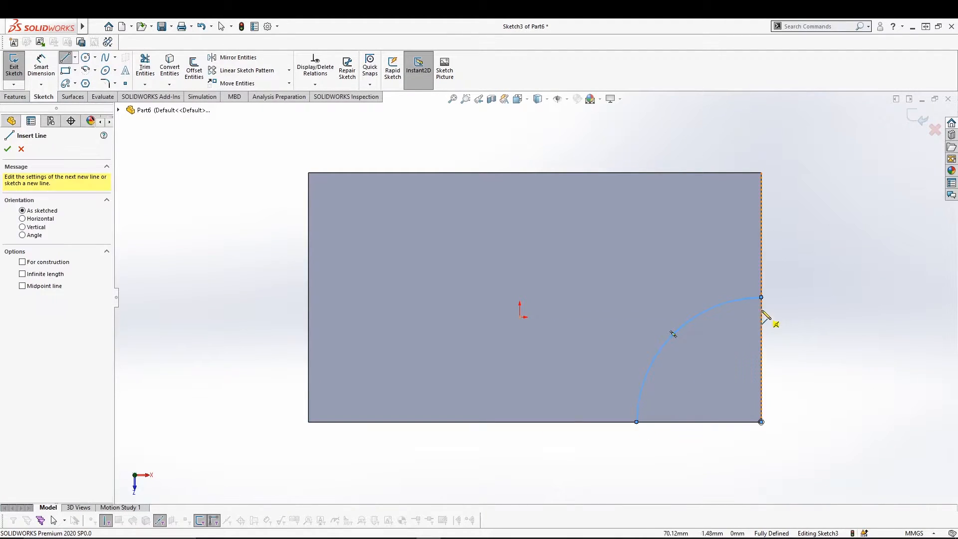
left_click(761, 298)
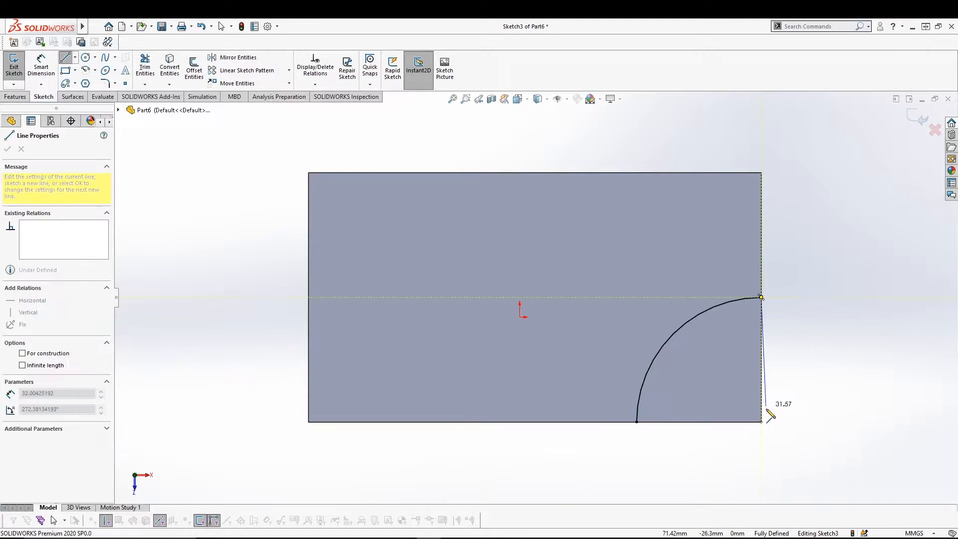
left_click(762, 422)
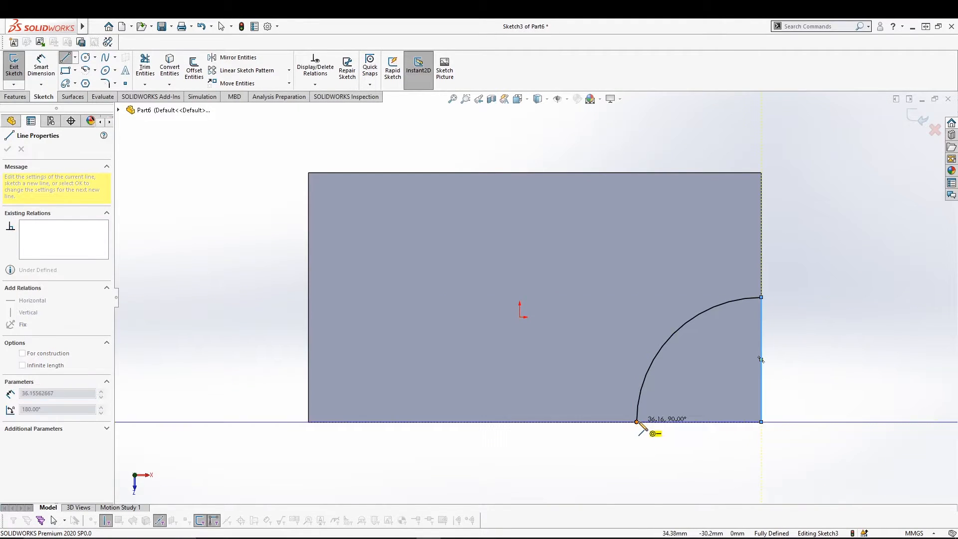
left_click(637, 422)
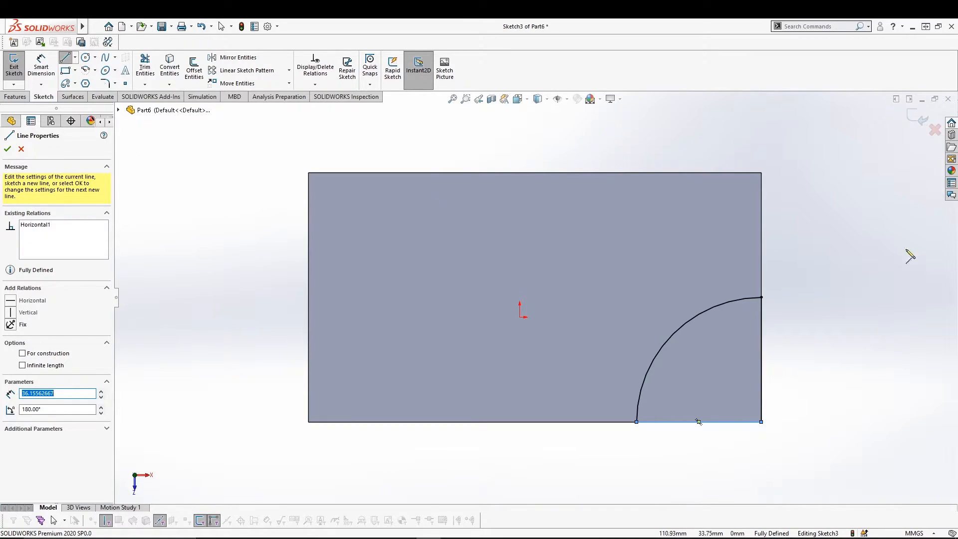
left_click(7, 149)
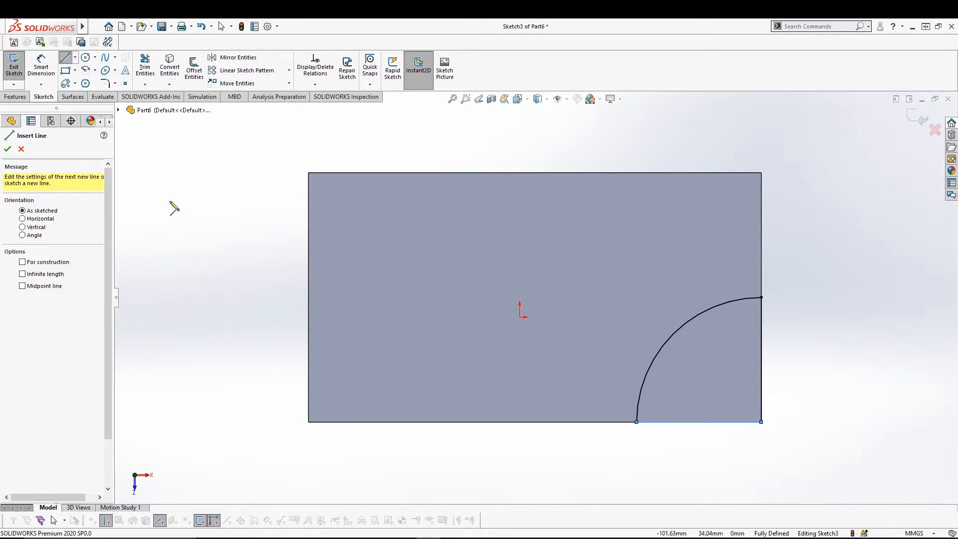
left_click(176, 232)
key("Escape")
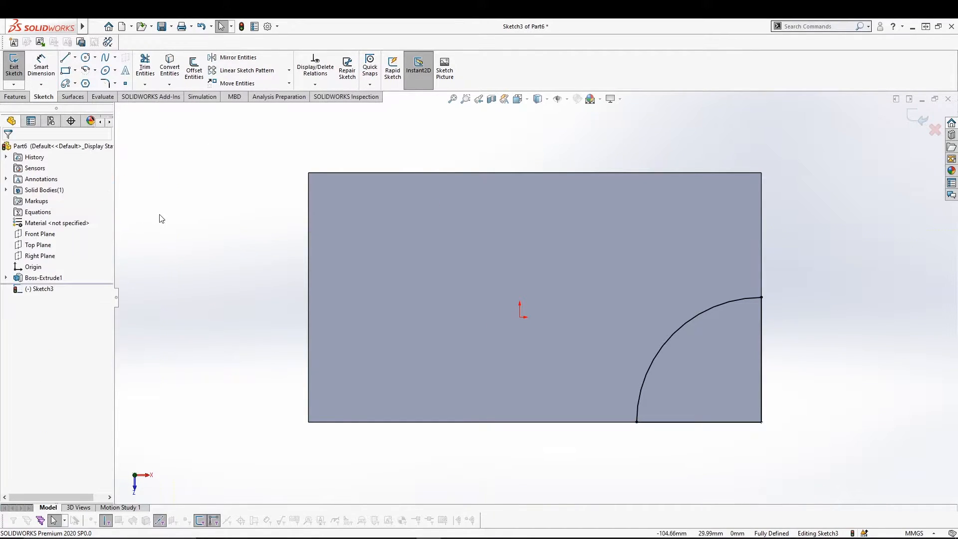
left_click(14, 67)
middle_click_drag(210, 407, 193, 295)
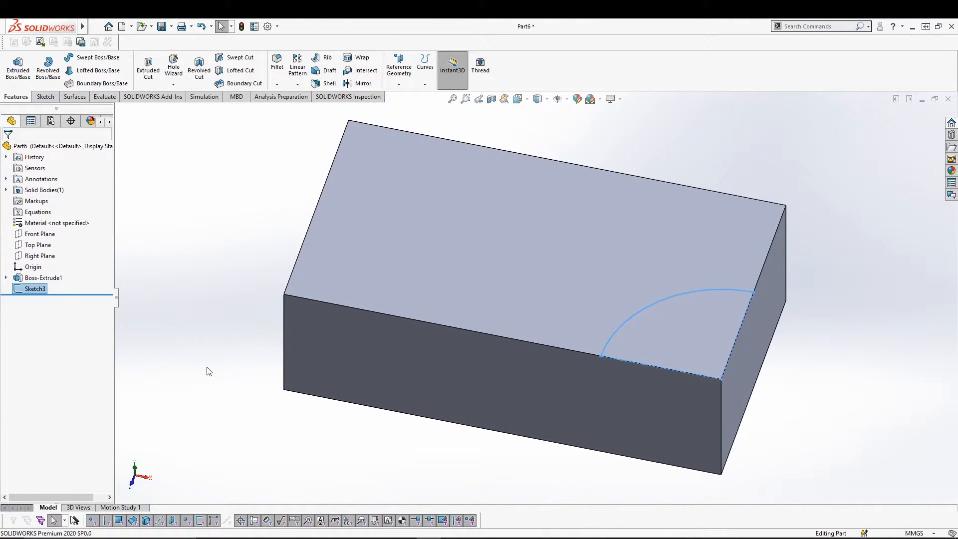
- Make a 360-degree Blind Revolved Cut of the quarter-circle sketch about its straight line on the block's short edge
left_click(198, 354)
left_click(35, 289)
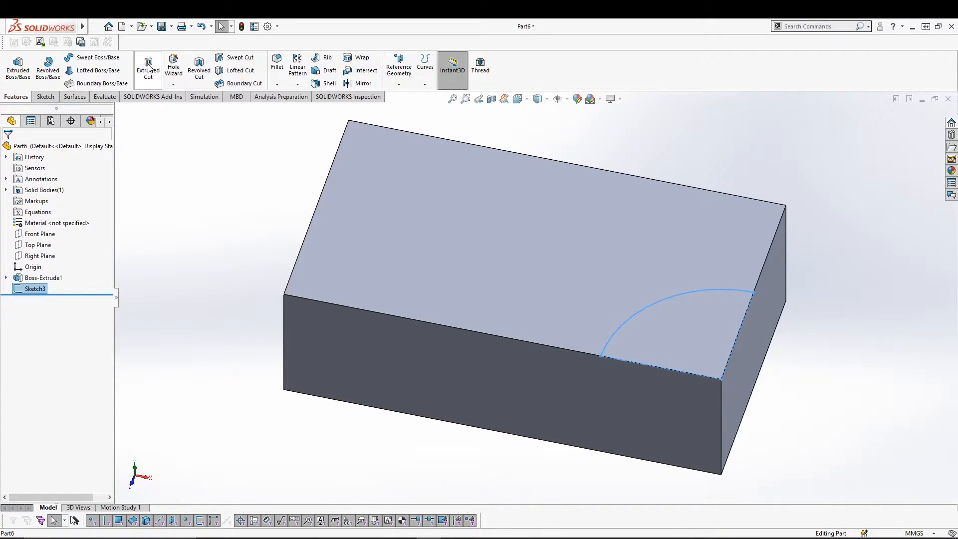
left_click(199, 67)
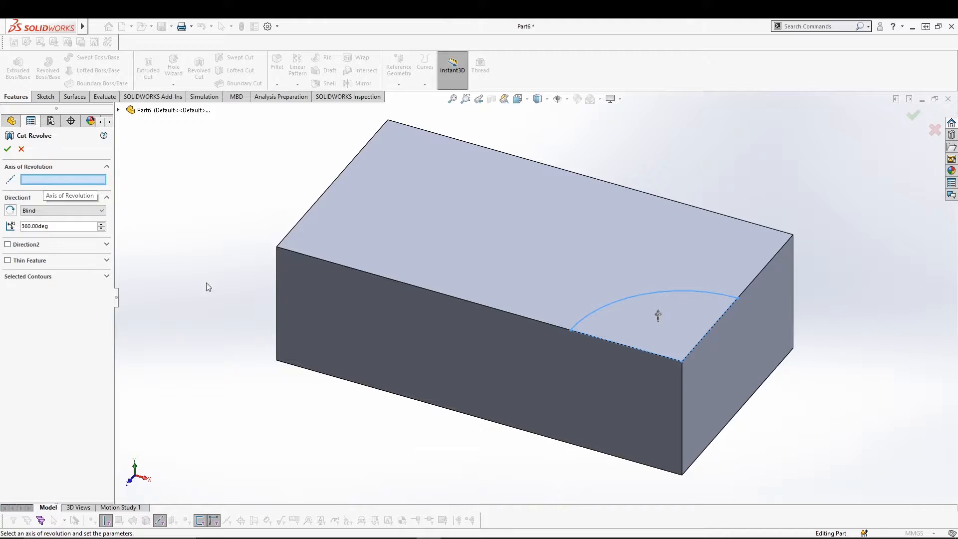
mouse_move(291, 442)
middle_mouse_down()
mouse_move(276, 423)
mouse_move(280, 437)
middle_mouse_up()
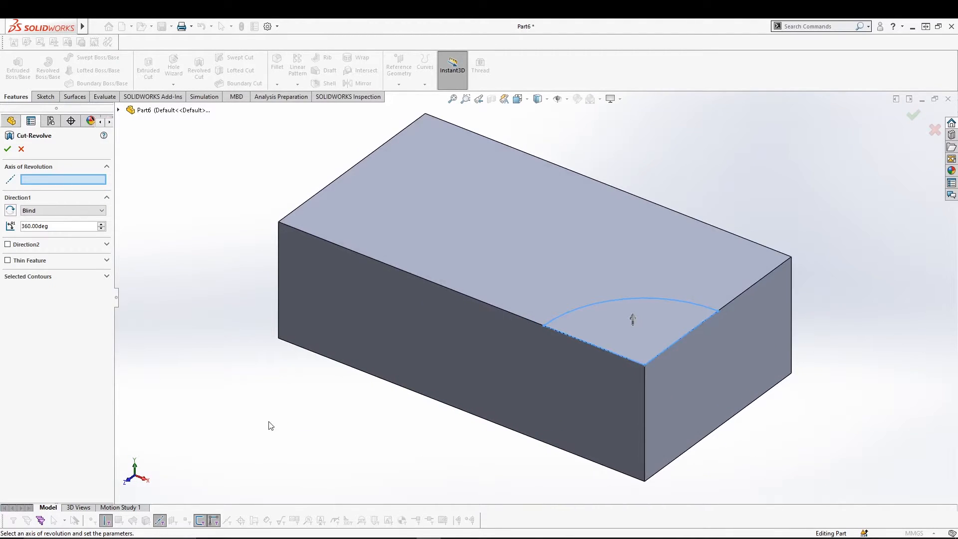
left_click(671, 345)
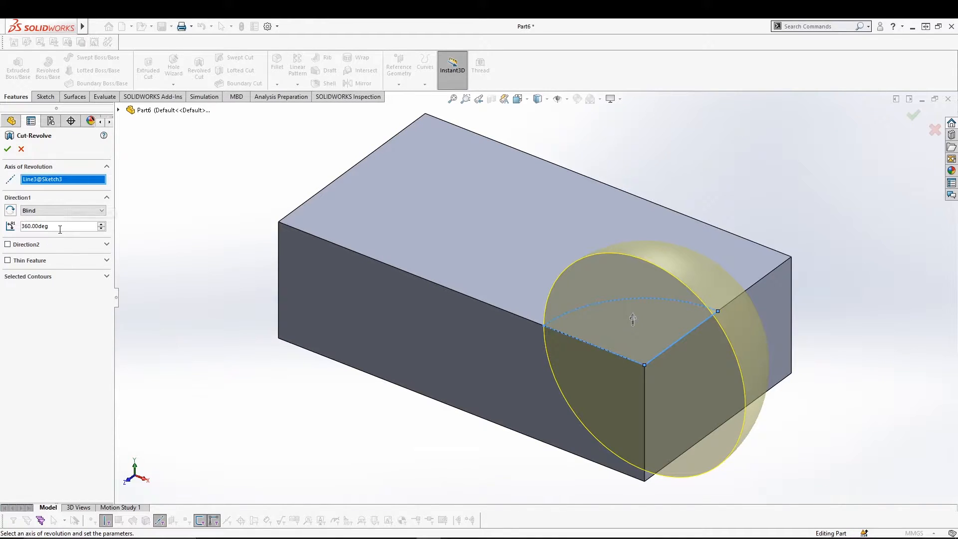
left_click(7, 148)
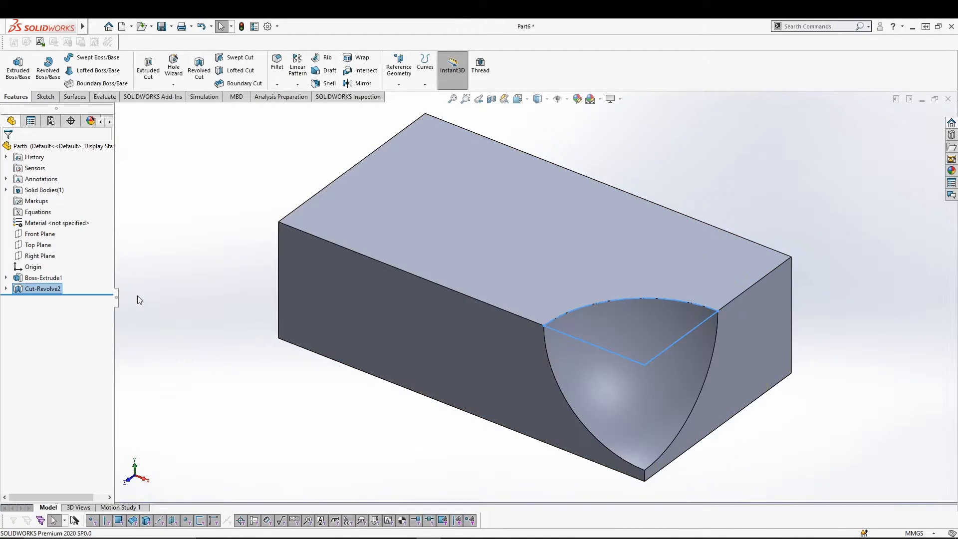
left_click(223, 369)
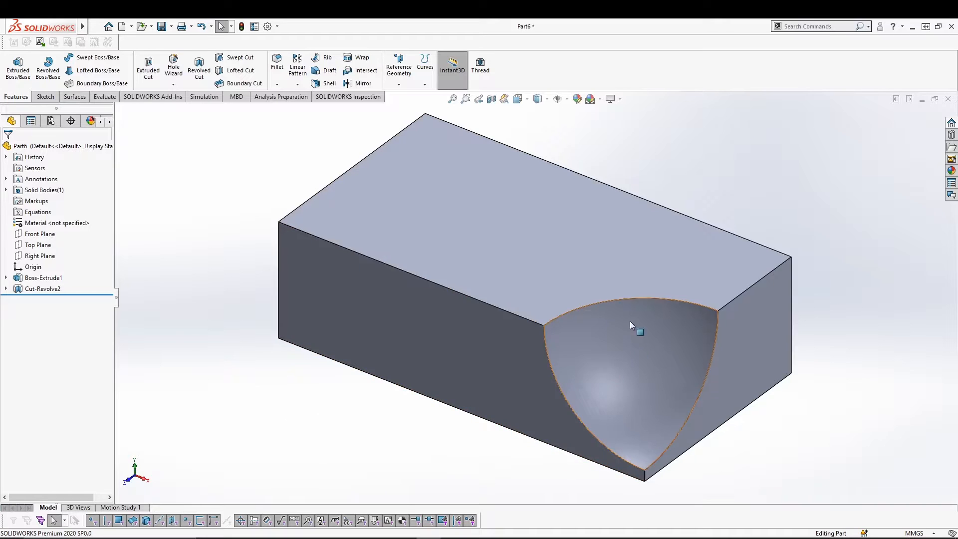
- Edit the revolved cut to use the sector's line on the block's long edge as the axis, with an angle of 90 degrees
left_click(42, 289)
left_click(48, 262)
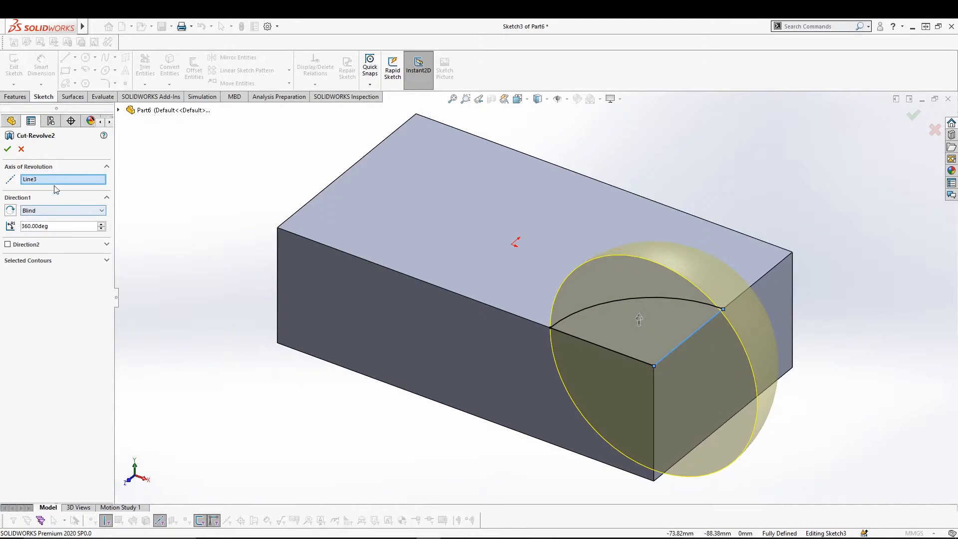
left_click(65, 179)
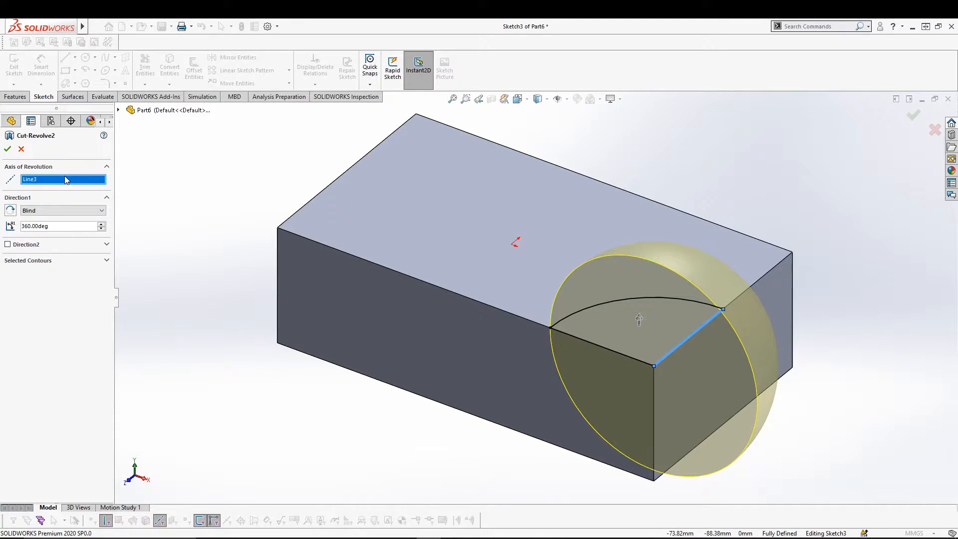
key("Delete")
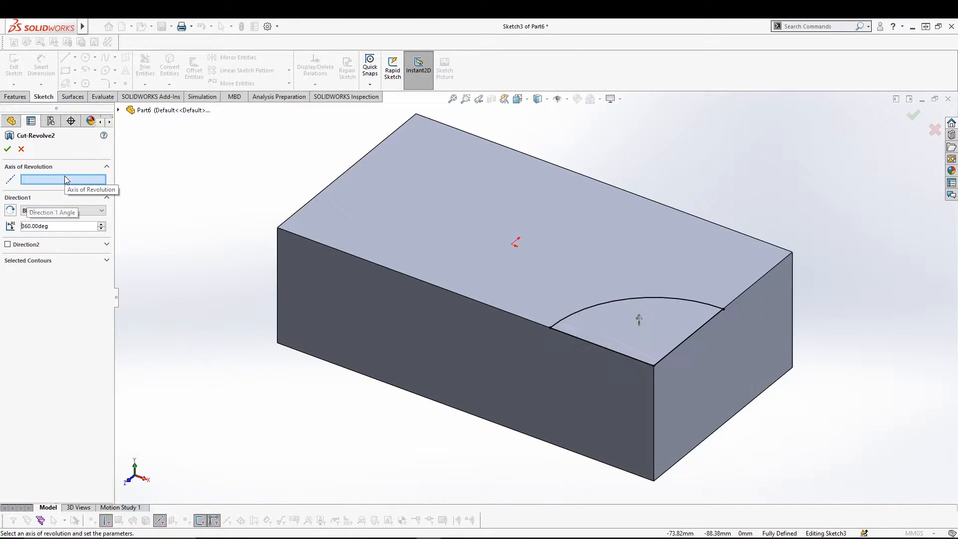
left_click(580, 341)
left_click(23, 227)
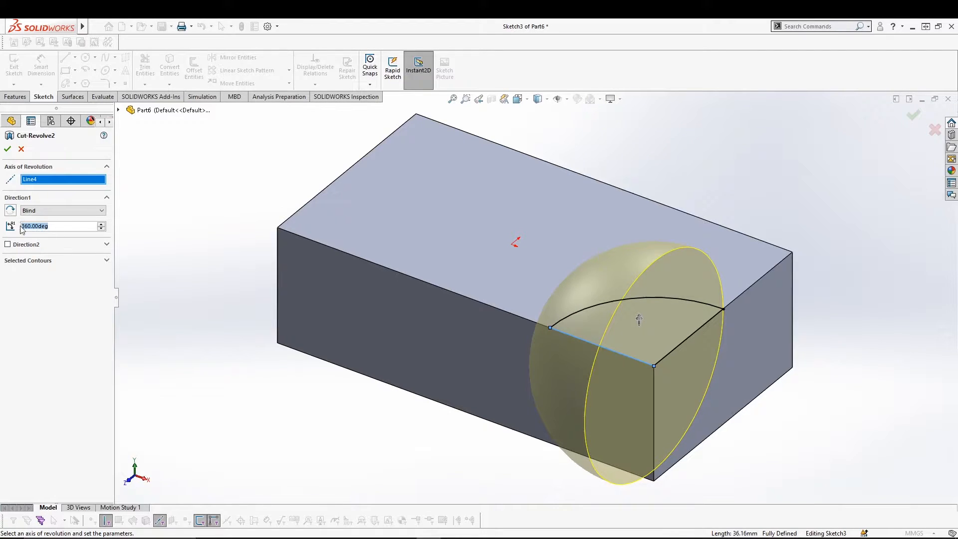
type("90")
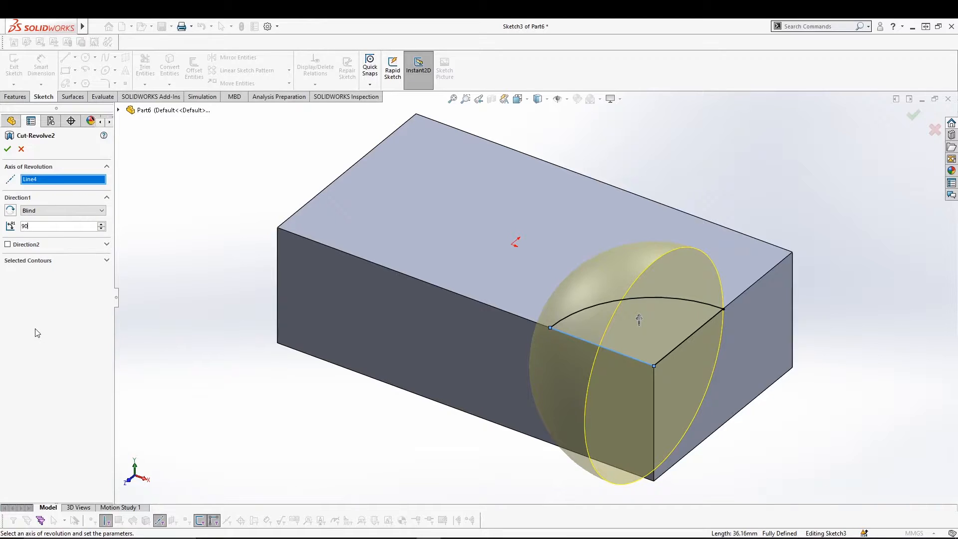
key("Return")
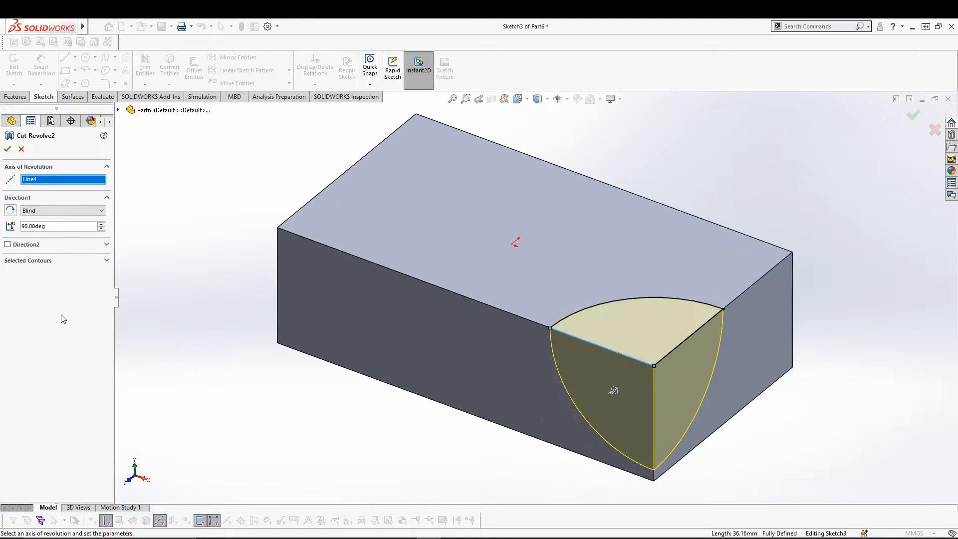
left_click(7, 148)
middle_click_drag(254, 402, 237, 388)
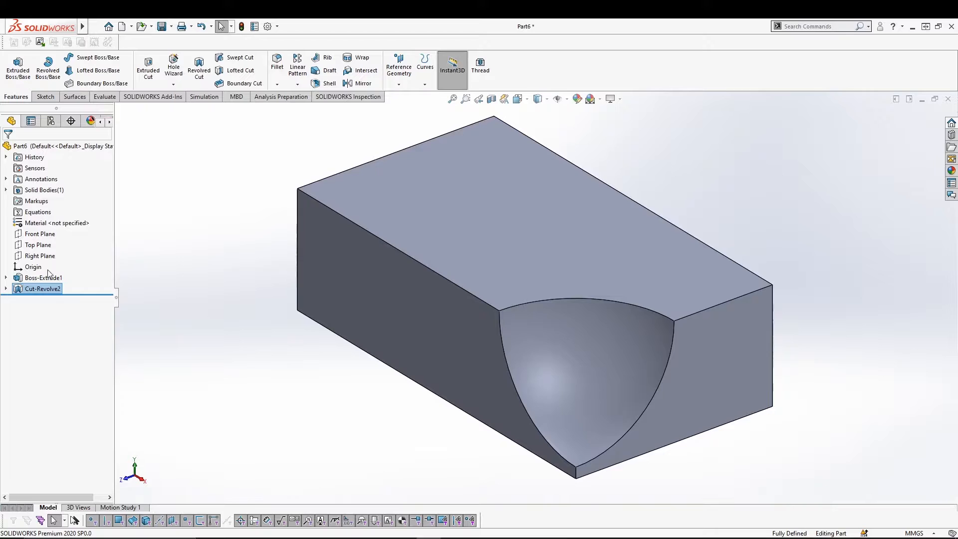
- Edit the revolved cut, keeping the Blind end condition and setting its angle to 360 degrees
right_click(48, 292)
left_click(60, 264)
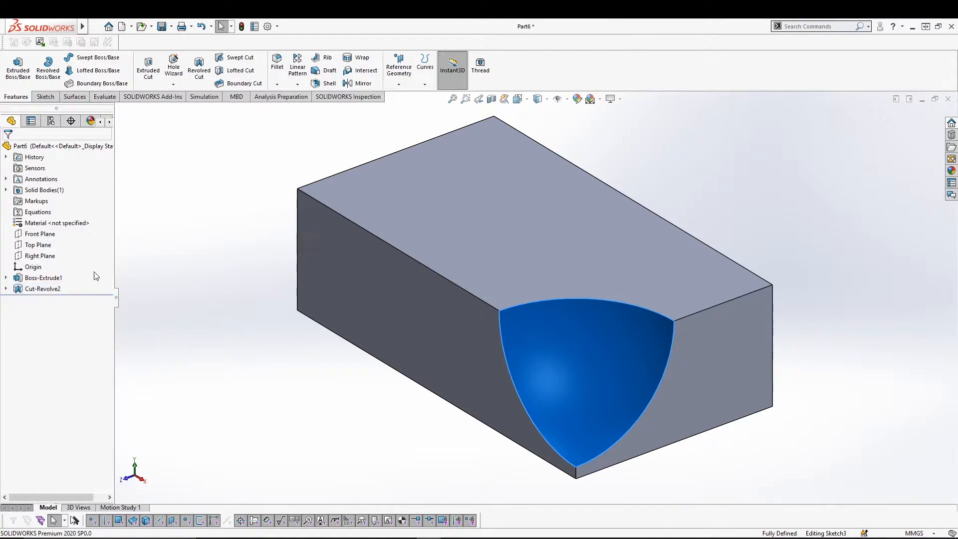
left_click(95, 212)
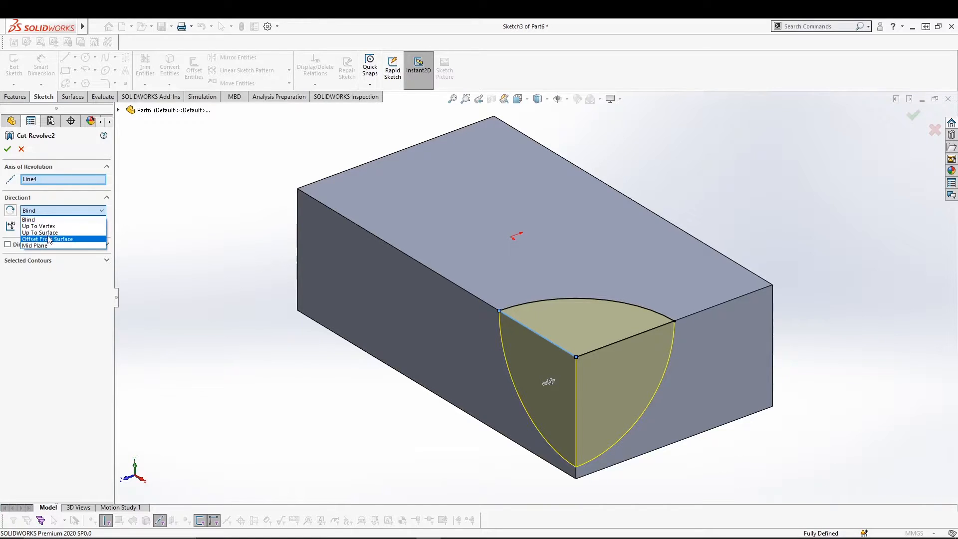
left_click(91, 220)
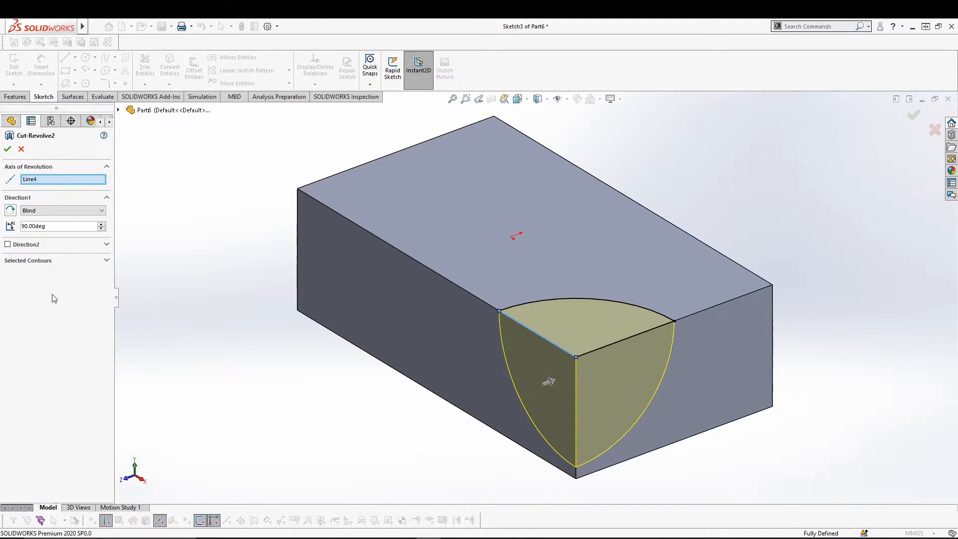
double_click(25, 225)
type("360")
key("Return")
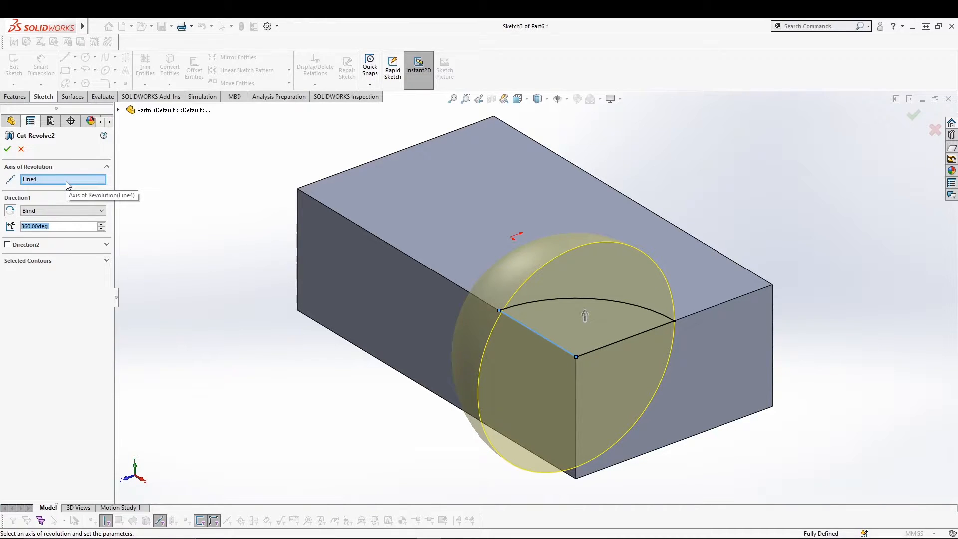
- Replace the revolved cut's axis with the sector's line on the block's short edge and apply the edit
left_click(30, 180)
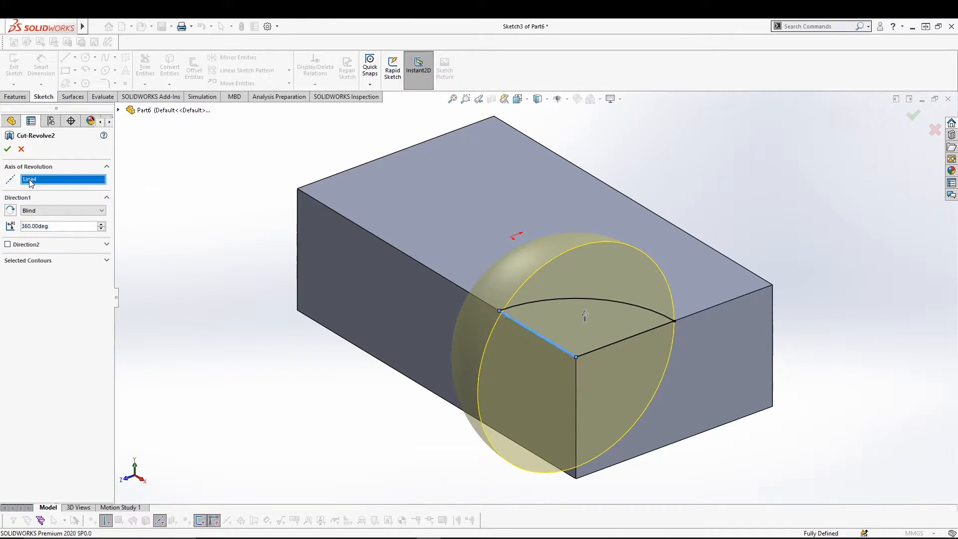
key("Delete")
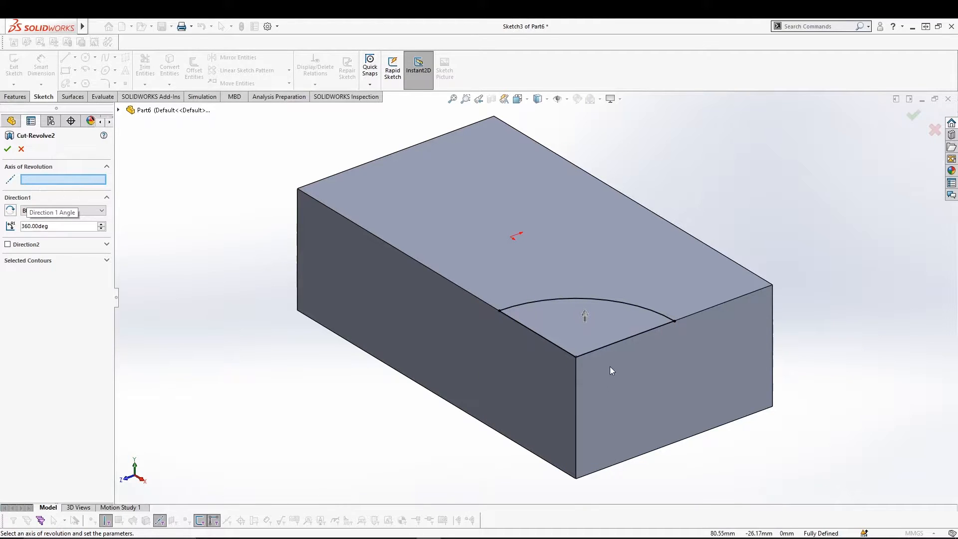
left_click(617, 344)
left_click(8, 149)
middle_click_drag(242, 291, 318, 469)
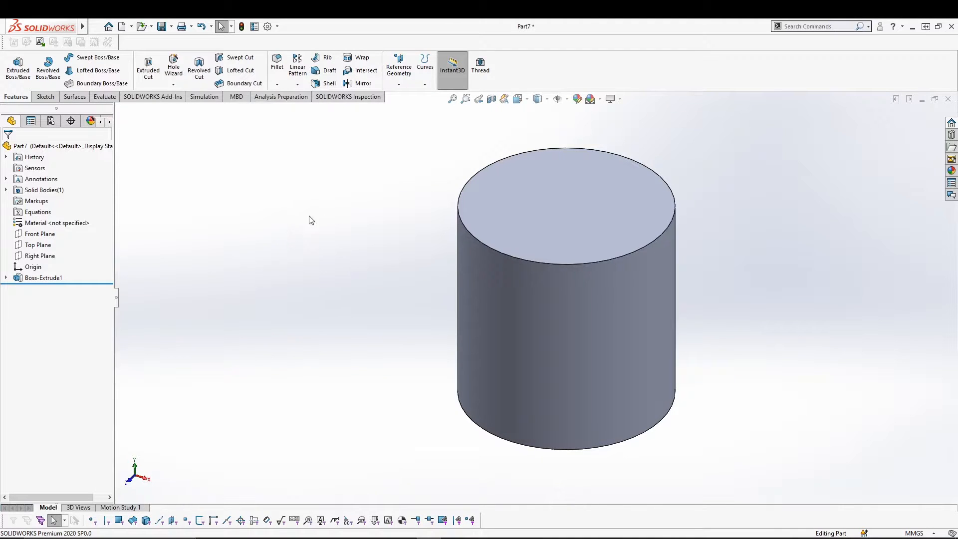
- Highlight the cylinder part's Front, Top and Right planes in turn to examine their orientation
left_click(40, 234)
left_click(45, 245)
left_click(49, 256)
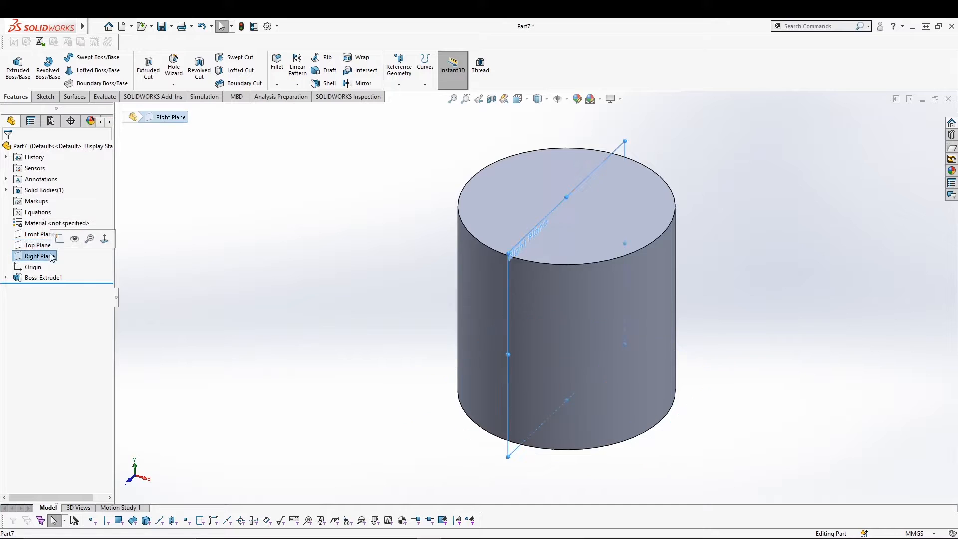
left_click(35, 245)
left_click(208, 342)
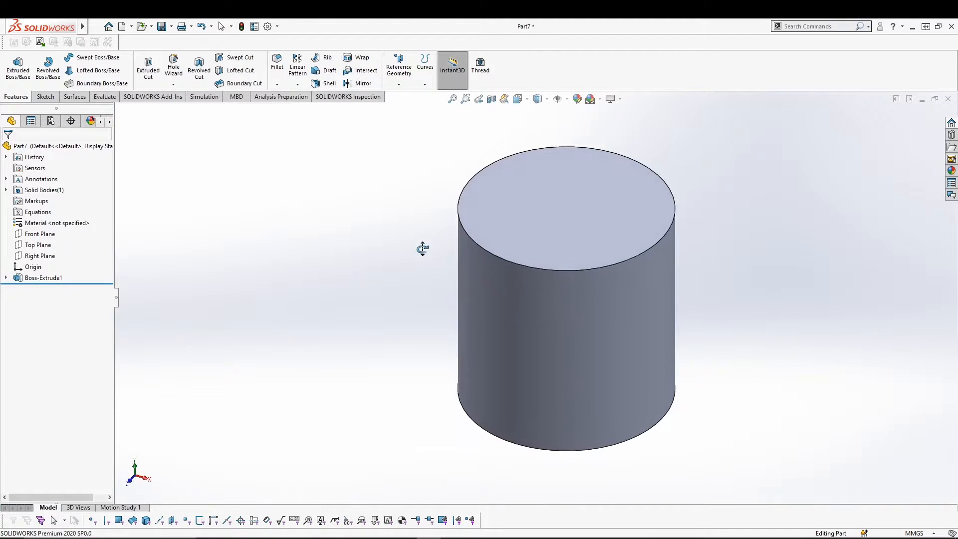
- Begin a new reference plane offset from the Top Plane as its first reference
left_click(401, 85)
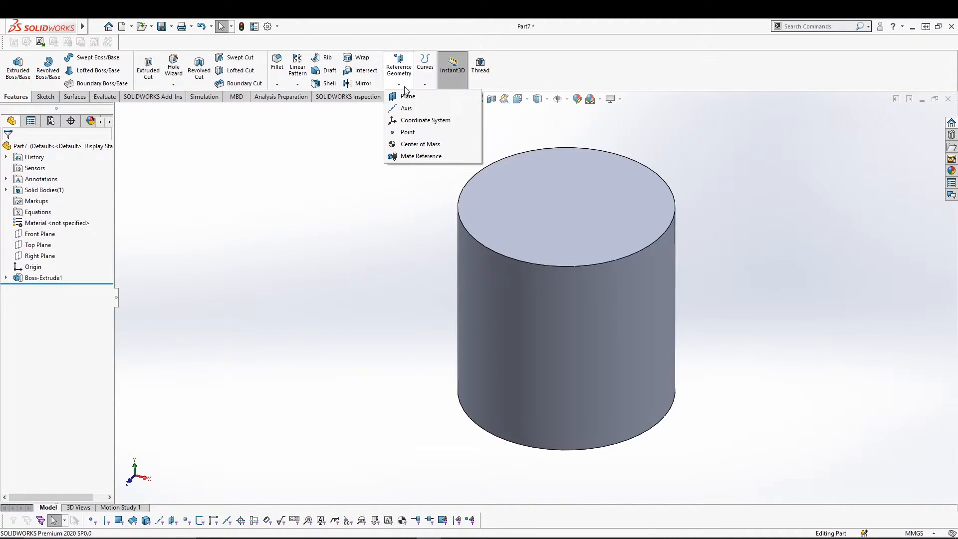
left_click(407, 97)
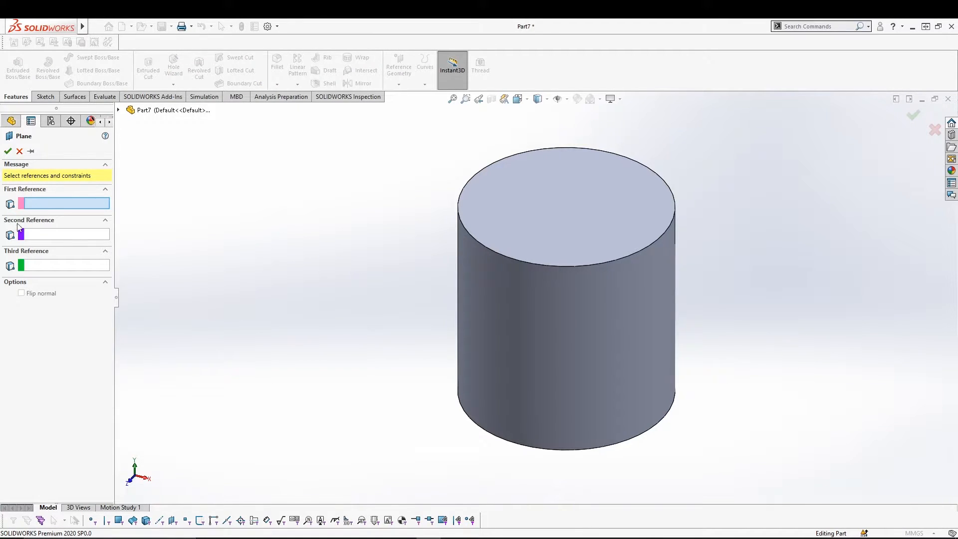
left_click(120, 110)
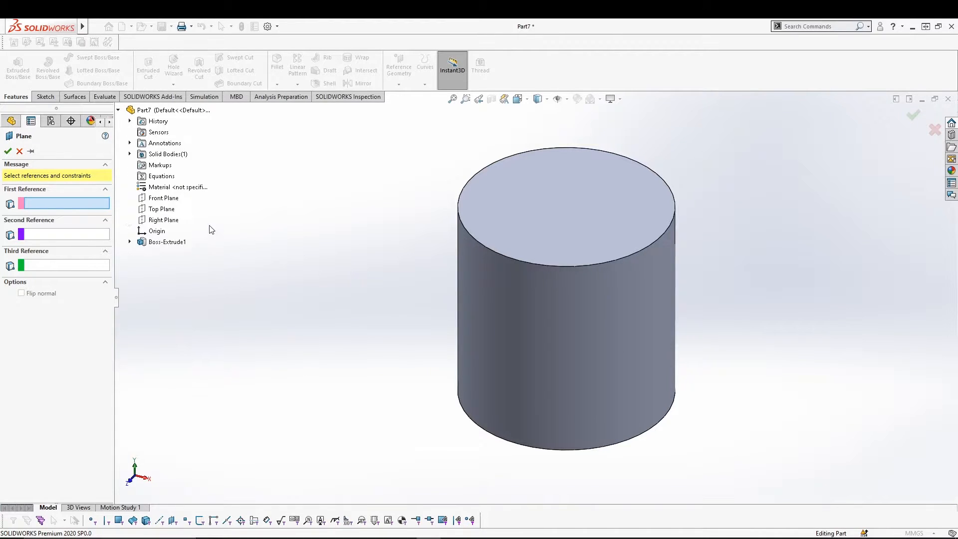
left_click(172, 209)
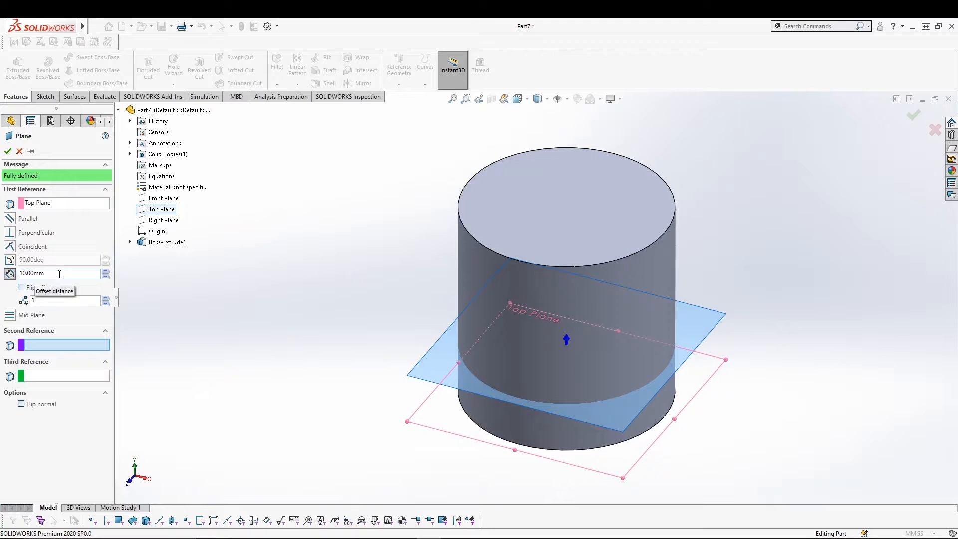
- Preview the plane's offset distance in 10 mm increments up to 50 mm and return it to 10 mm
left_click(106, 271)
left_click(106, 271)
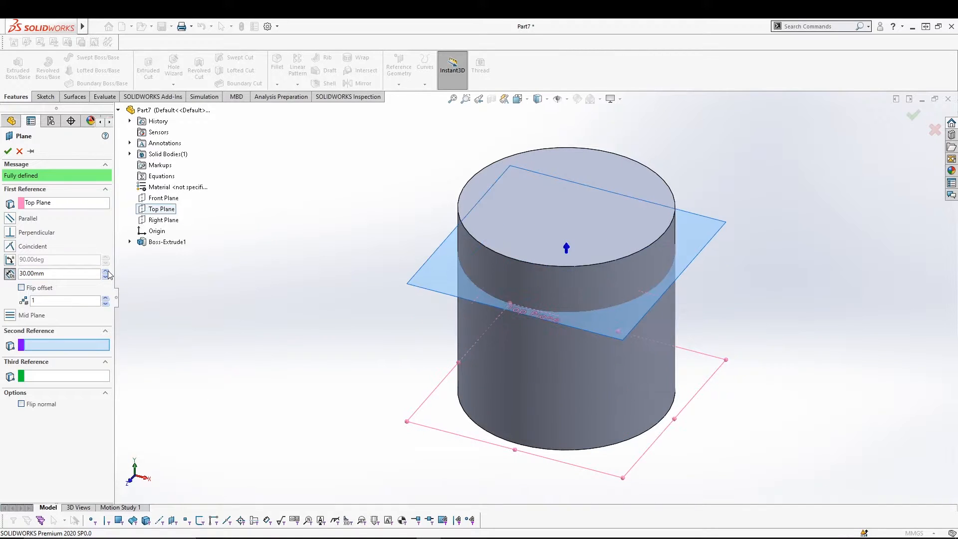
left_click(106, 272)
left_click(106, 272)
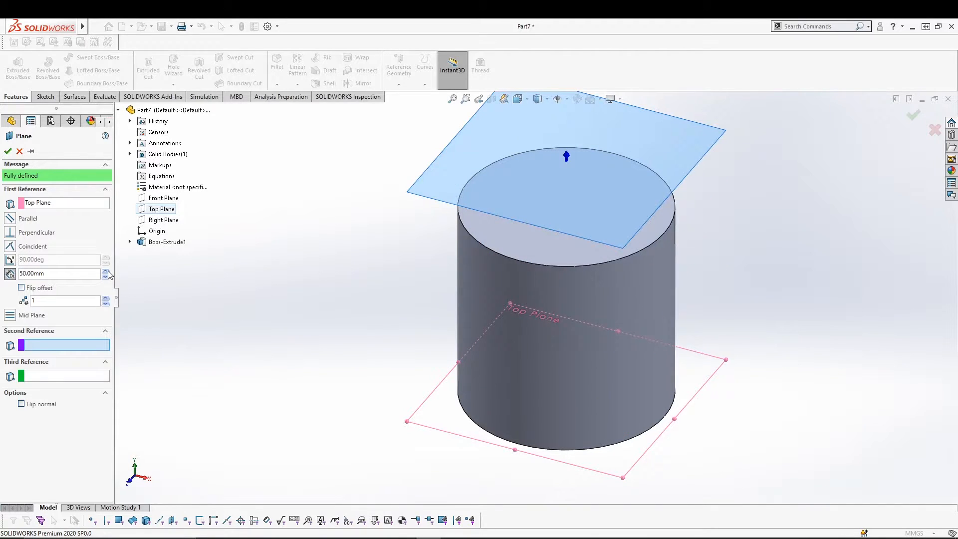
left_click(107, 278)
left_click(106, 278)
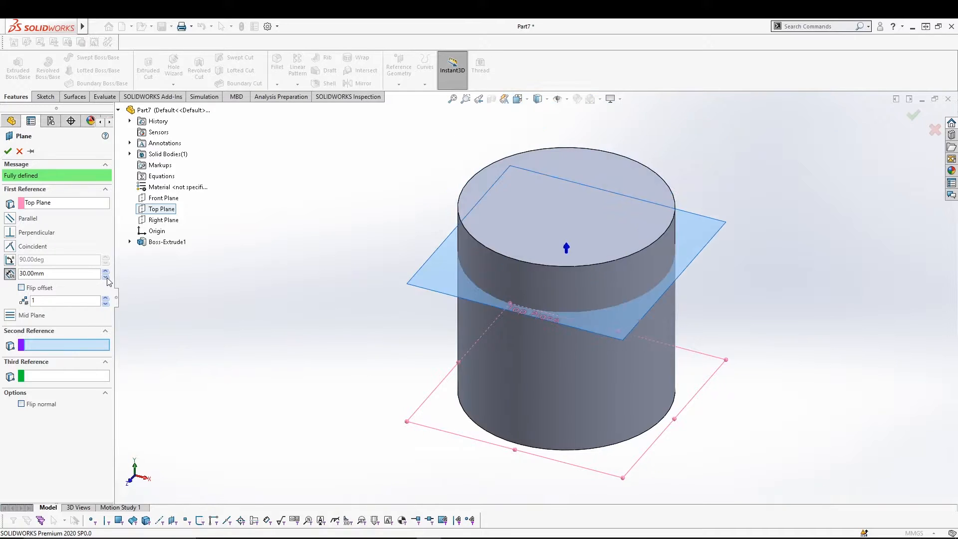
left_click(106, 278)
left_click(107, 278)
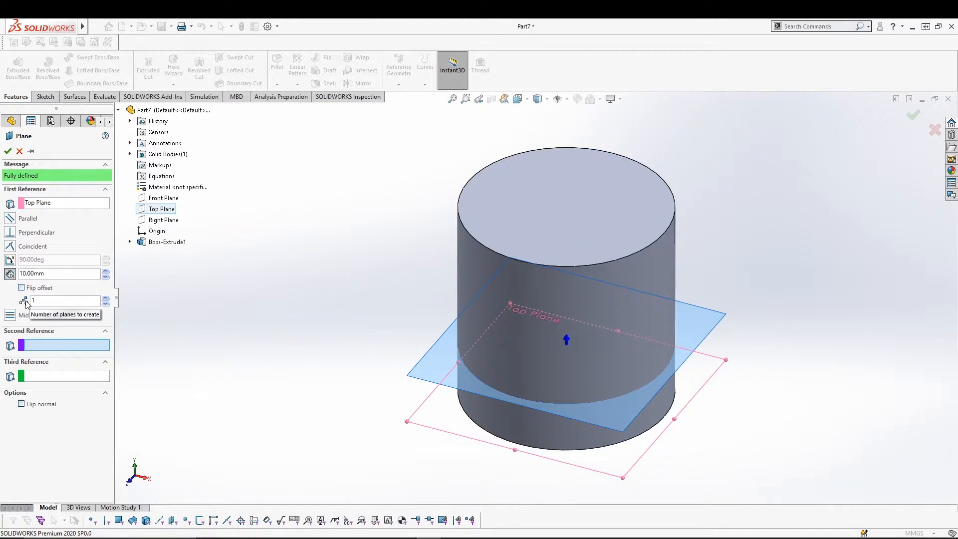
- Preview several parallel planes by raising the number of planes to 5 and reducing it to 3
left_click(106, 298)
left_click(107, 298)
left_click(106, 299)
left_click(106, 298)
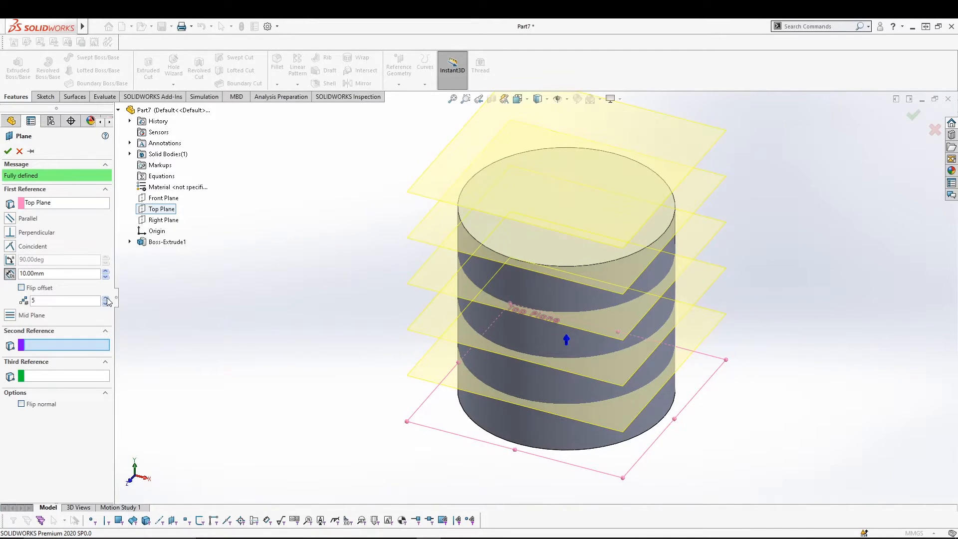
left_click(106, 304)
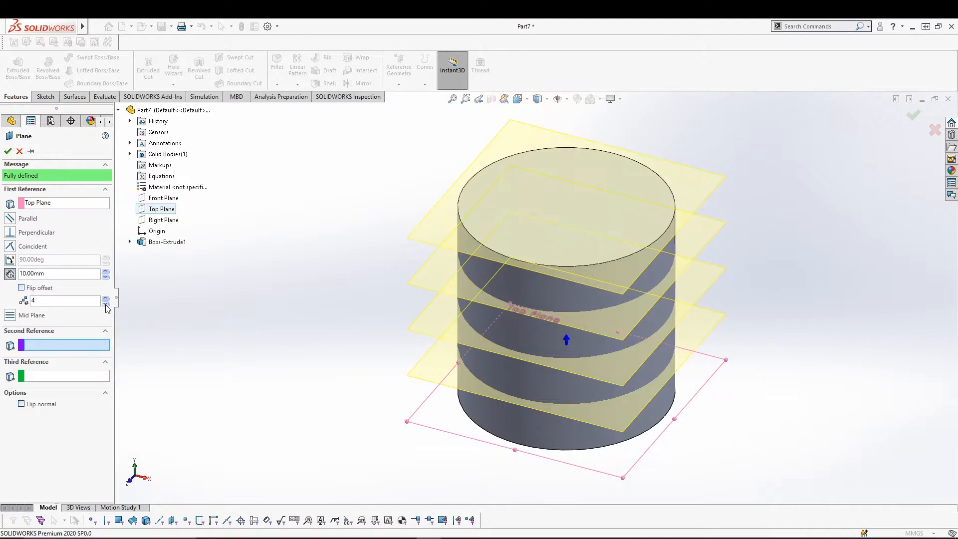
left_click(106, 304)
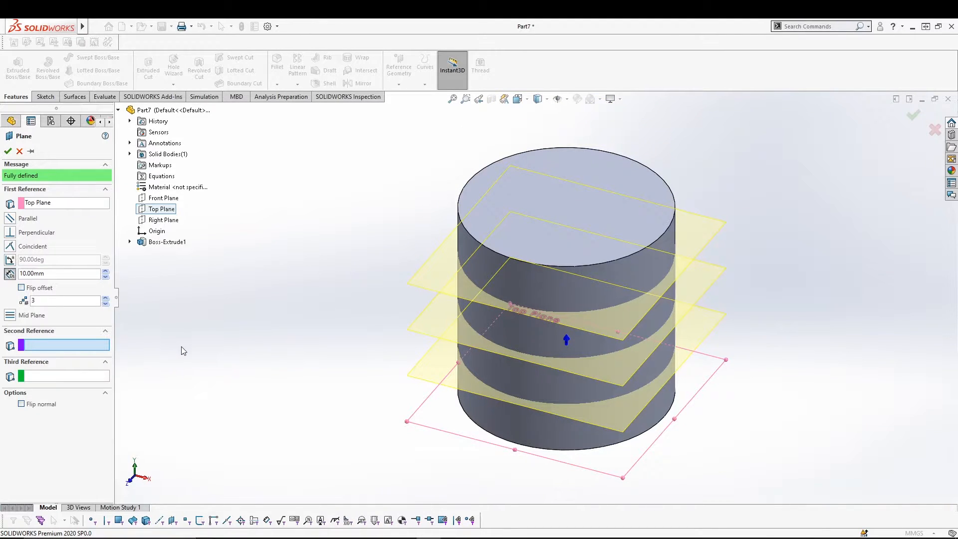
middle_click_drag(159, 344, 155, 313)
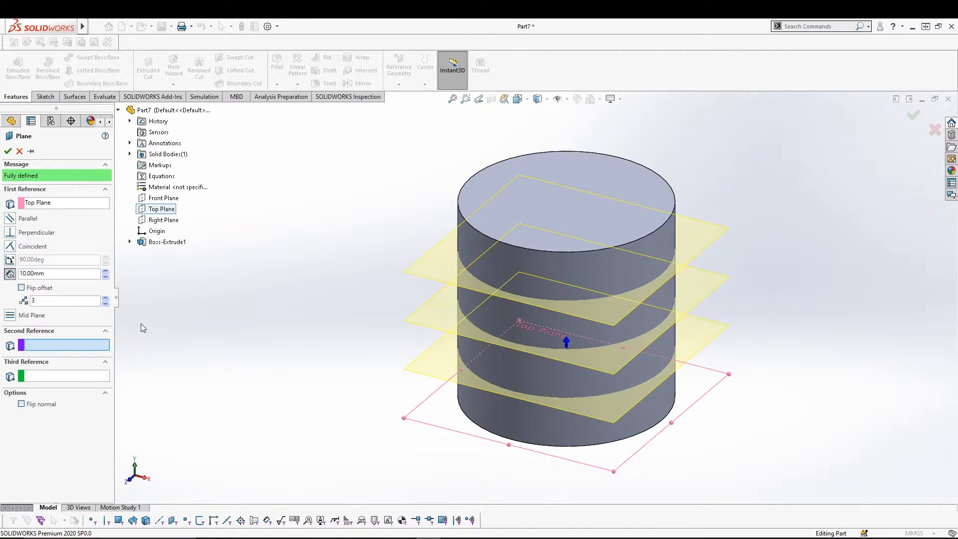
- Try to create the plane with the Mid Plane constraint using only the Top Plane reference
left_click(10, 316)
middle_click_drag(165, 319, 163, 293)
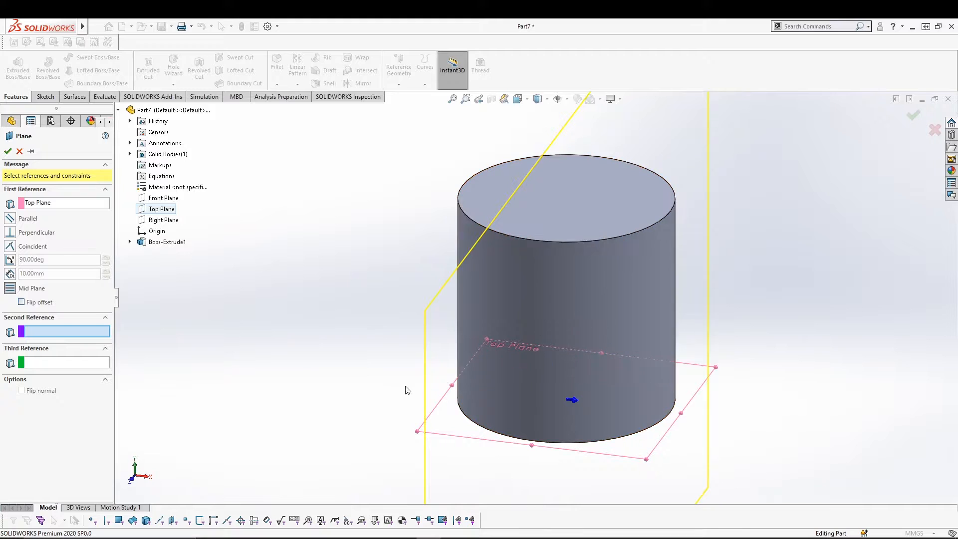
scroll(318, 344, "up", 6)
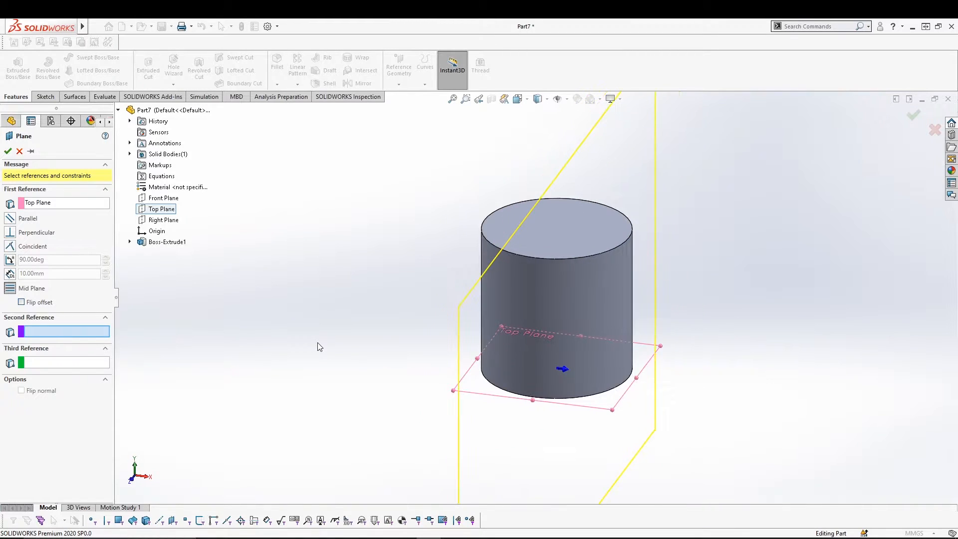
middle_click_drag(318, 343, 327, 325)
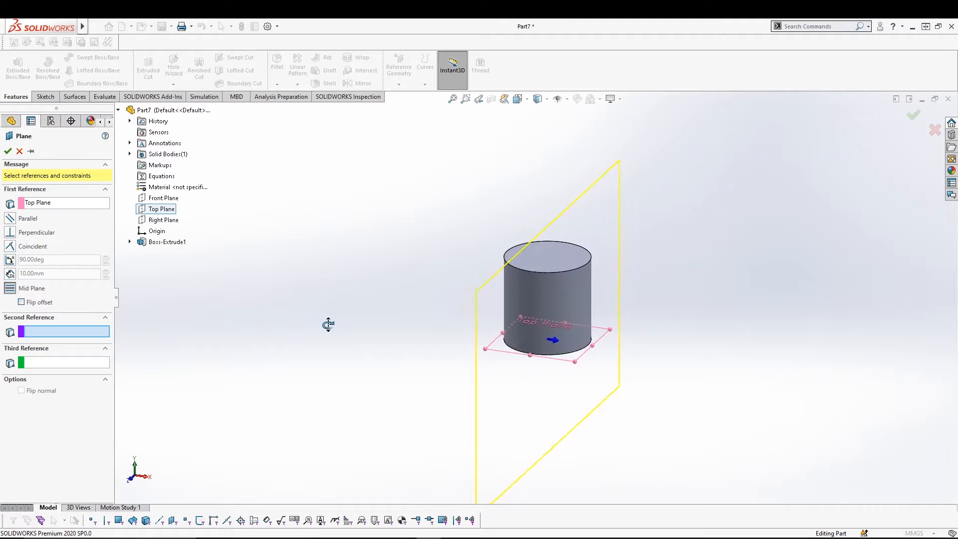
left_click(22, 303)
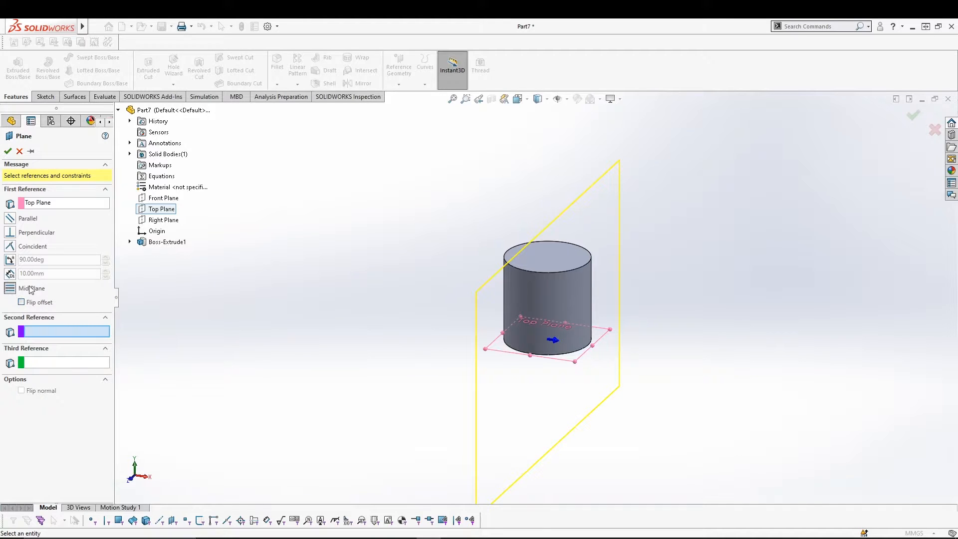
left_click(7, 151)
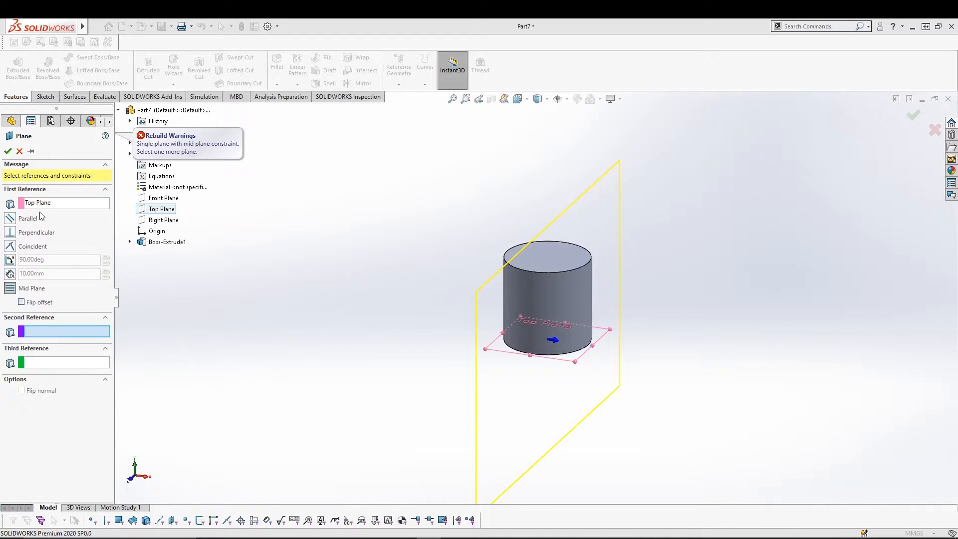
- Try the Parallel constraint on the Top Plane reference, and clear that reference
left_click(10, 218)
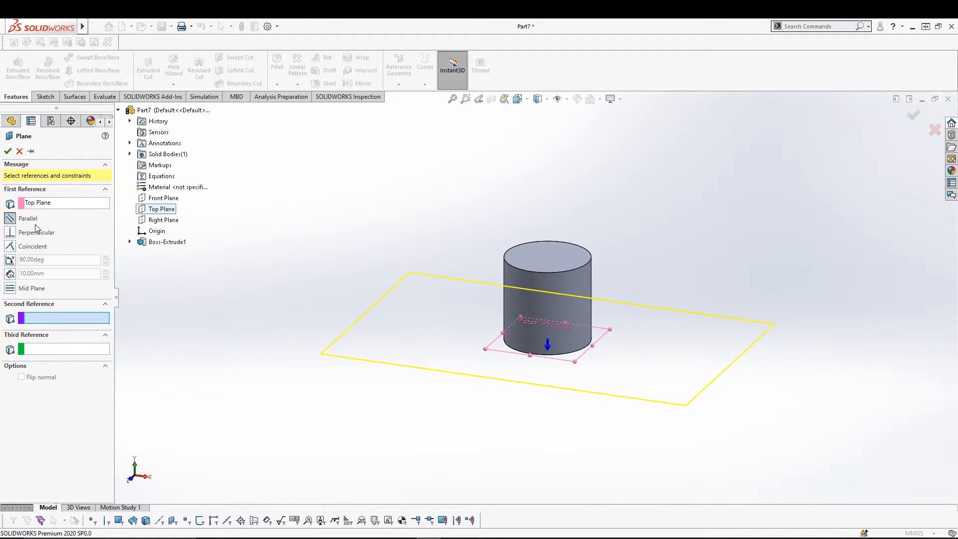
left_click(60, 202)
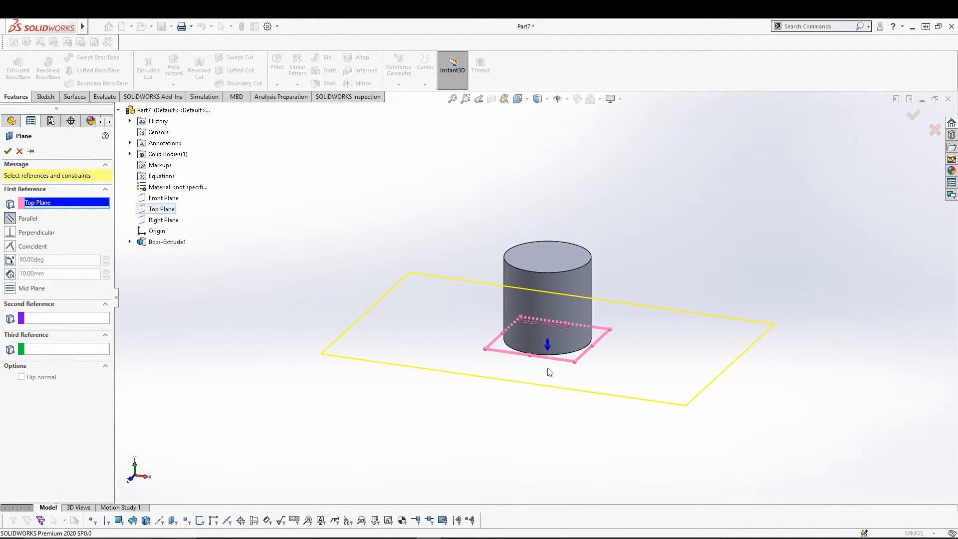
left_click(168, 214)
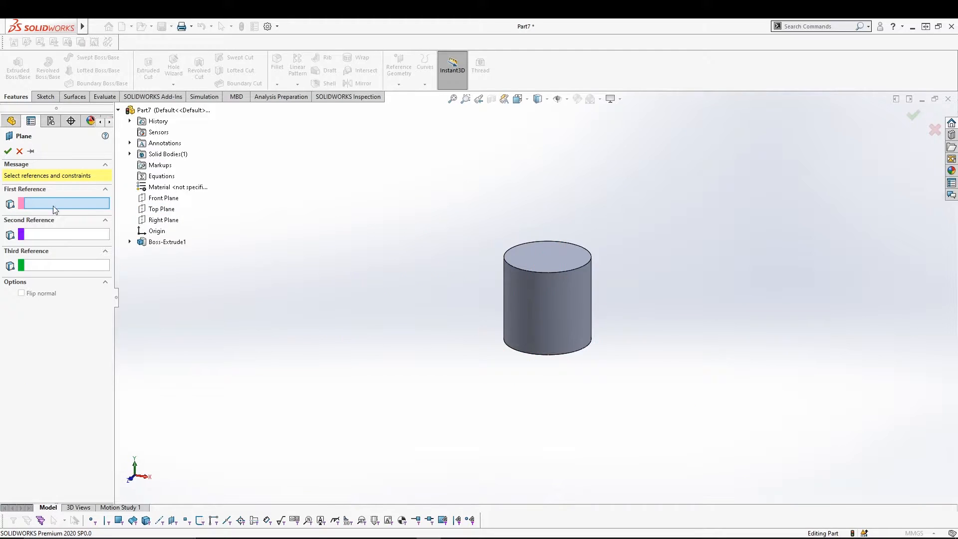
- Create a single reference plane offset 30 mm above the Top Plane
left_click(161, 209)
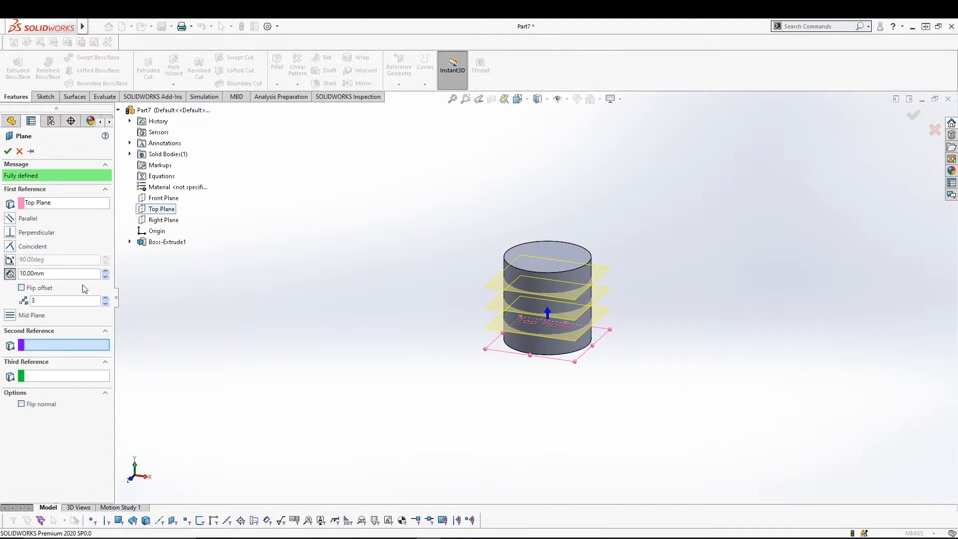
left_click(105, 303)
left_click(106, 304)
left_click(51, 273)
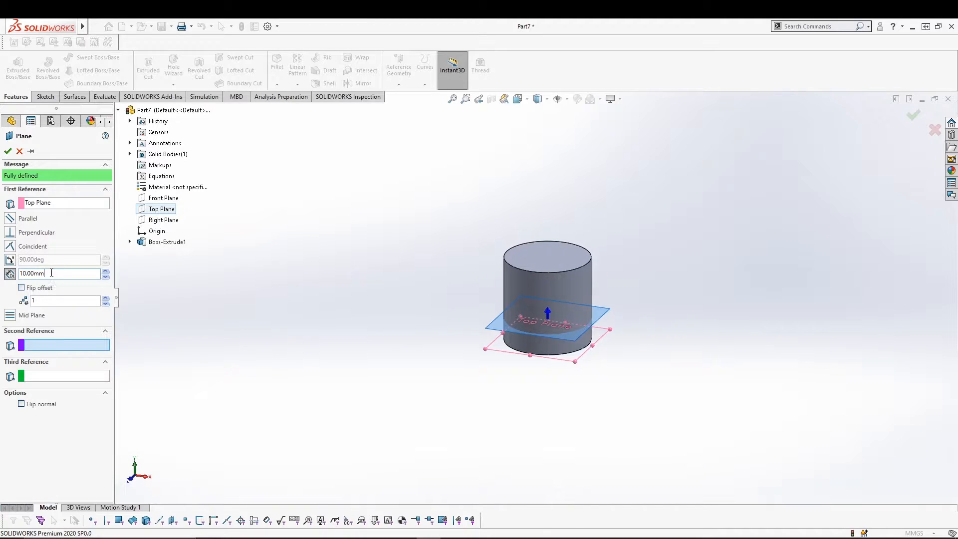
left_click(107, 271)
left_click(106, 271)
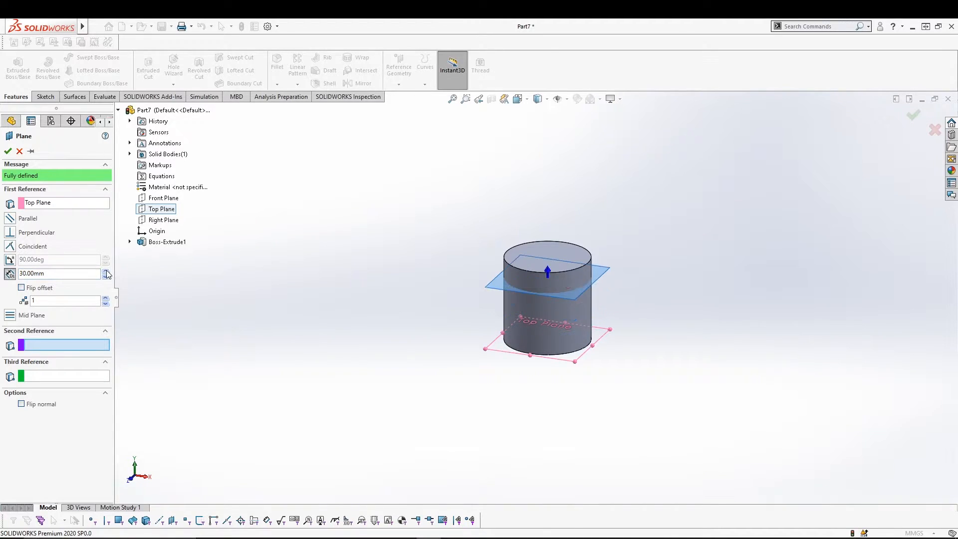
left_click(8, 151)
middle_click_drag(328, 341, 316, 324)
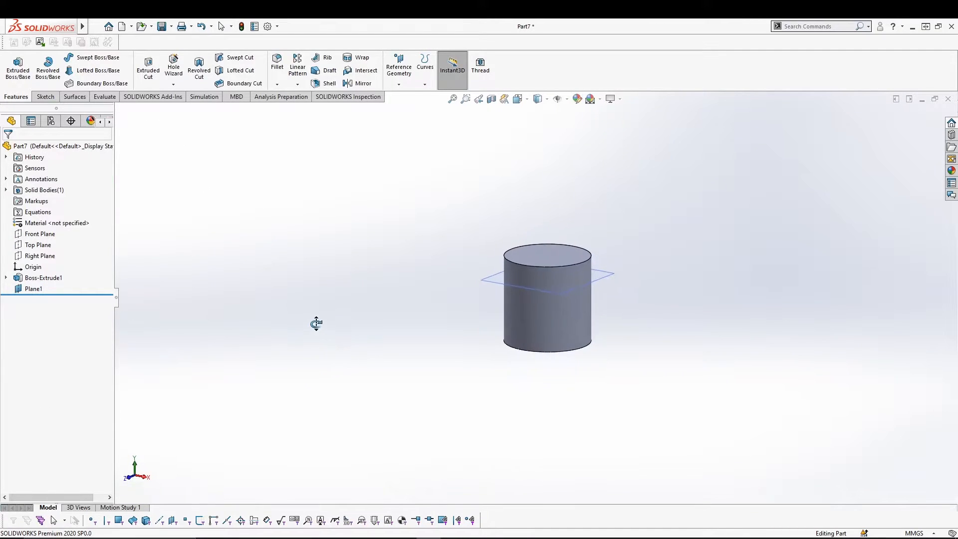
scroll(543, 299, "down", 3)
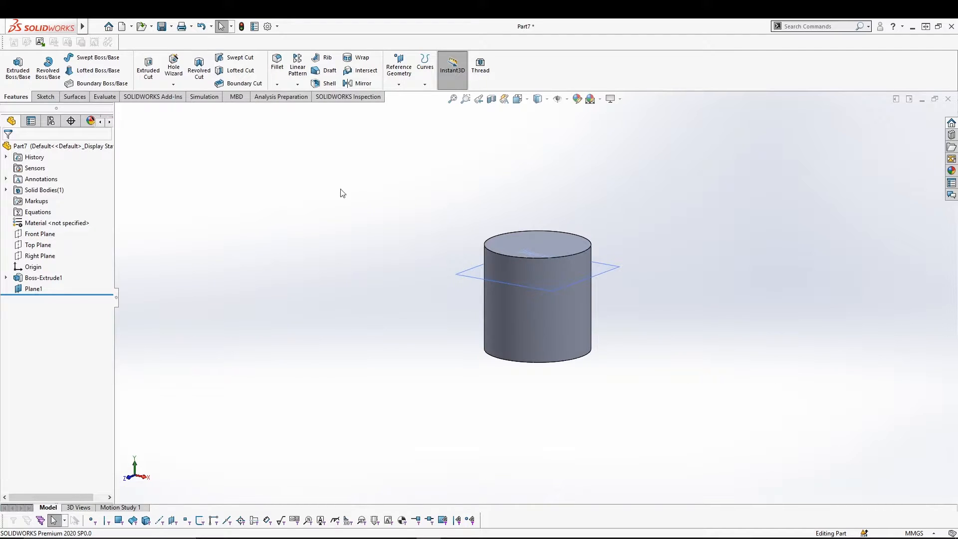
- Create a mid plane between the cylinder's top face and the Right Plane
left_click(399, 83)
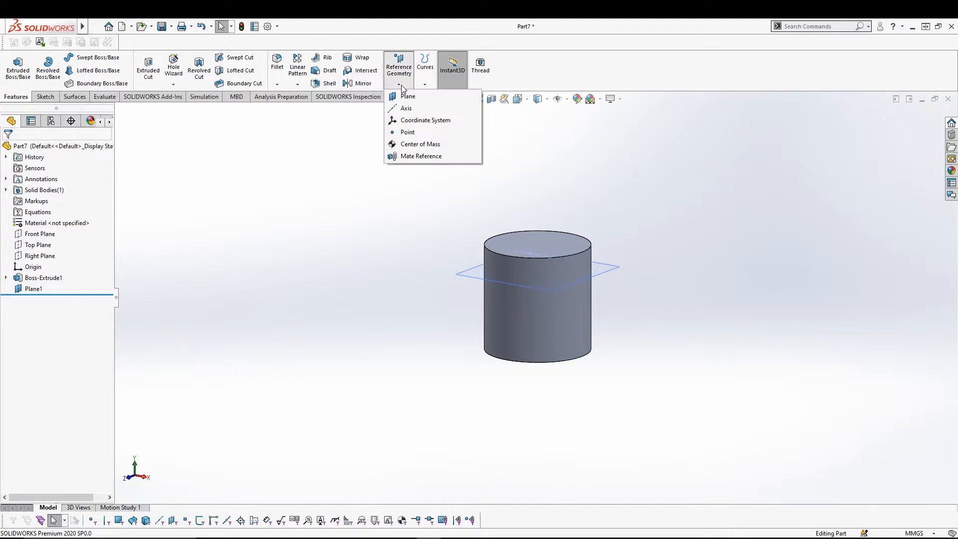
left_click(422, 99)
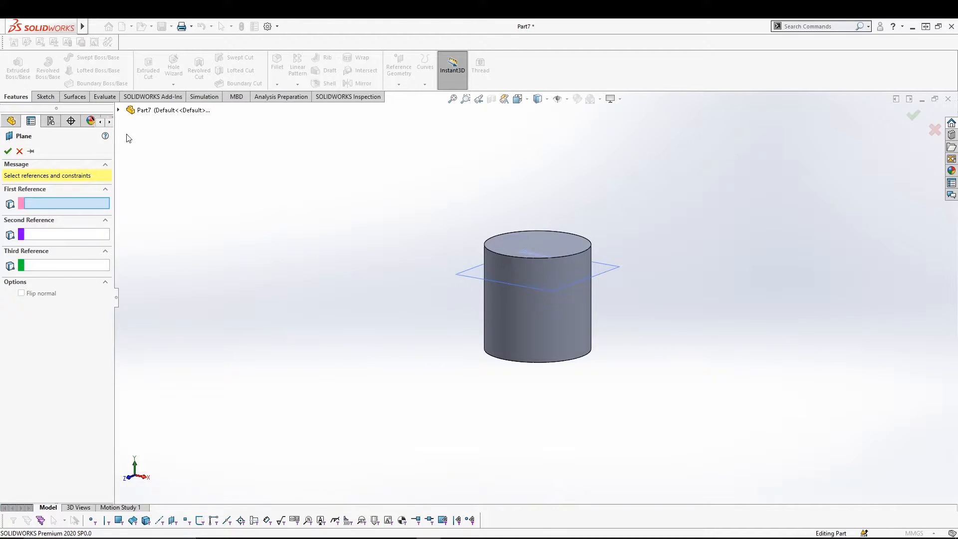
left_click(119, 111)
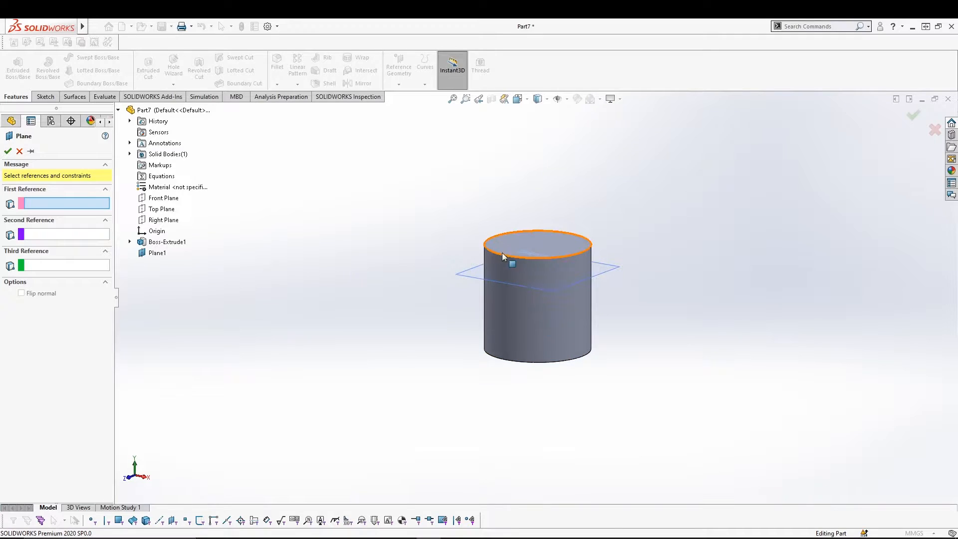
left_click(518, 245)
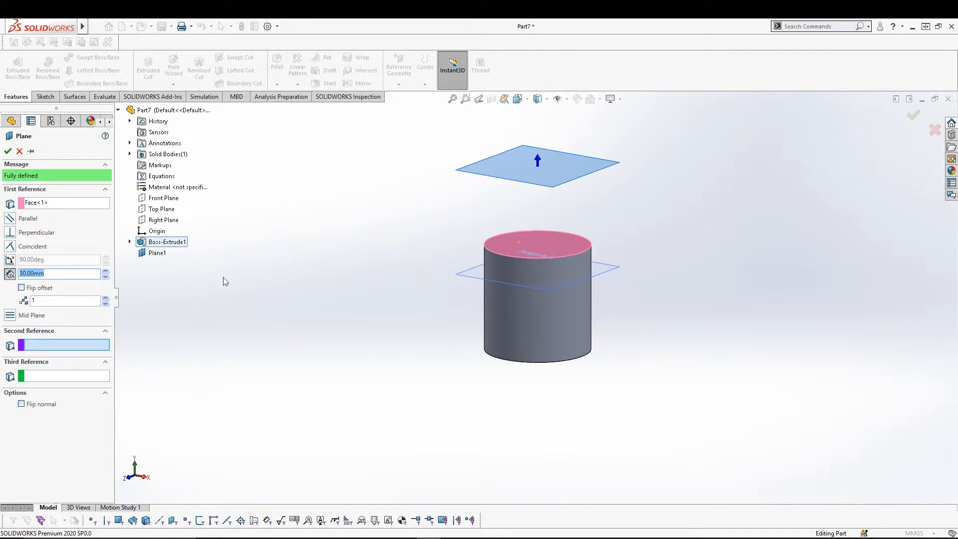
left_click(40, 345)
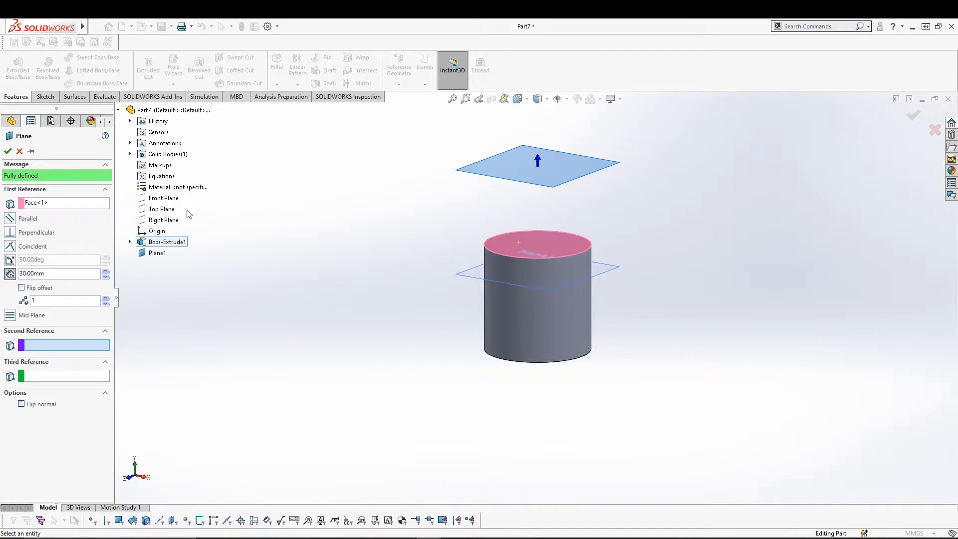
left_click(167, 221)
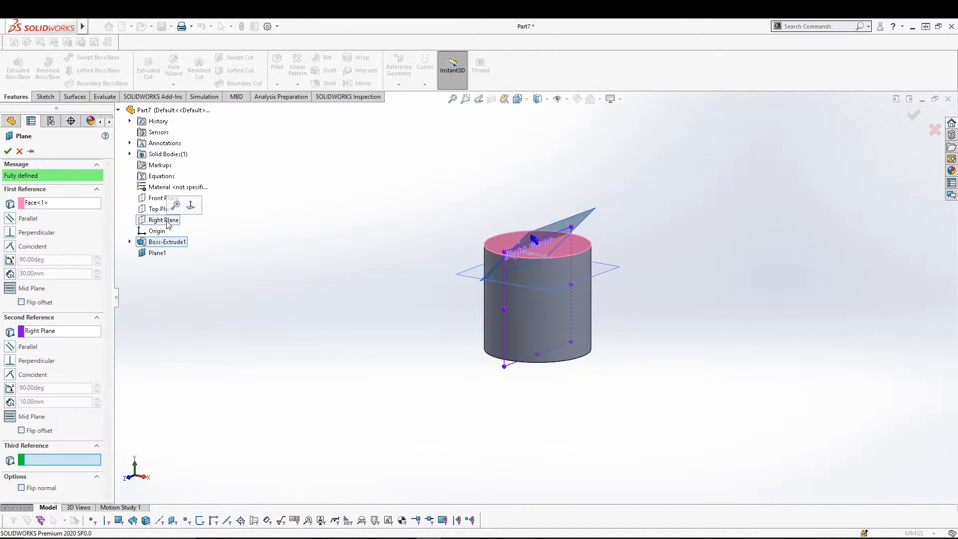
middle_click_drag(346, 335, 383, 370)
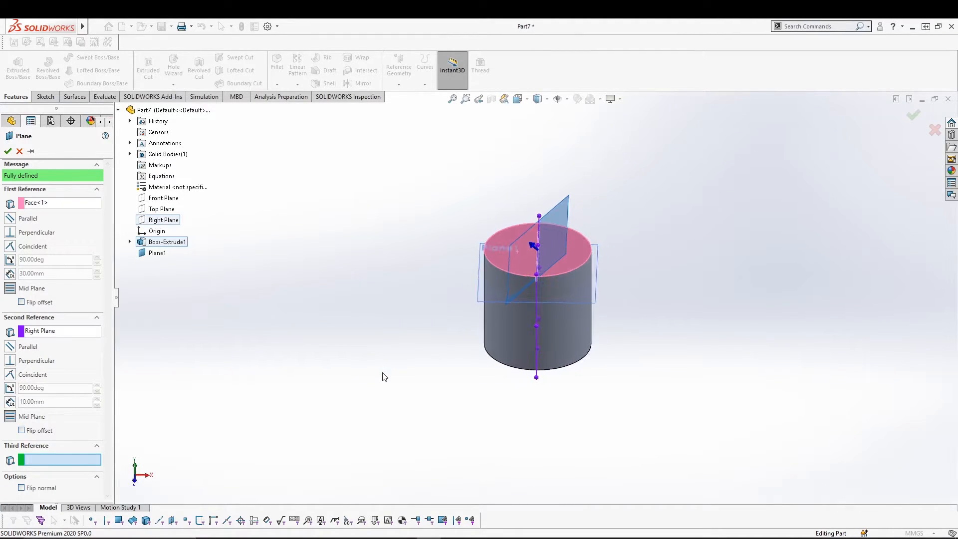
middle_click_drag(353, 338, 388, 366)
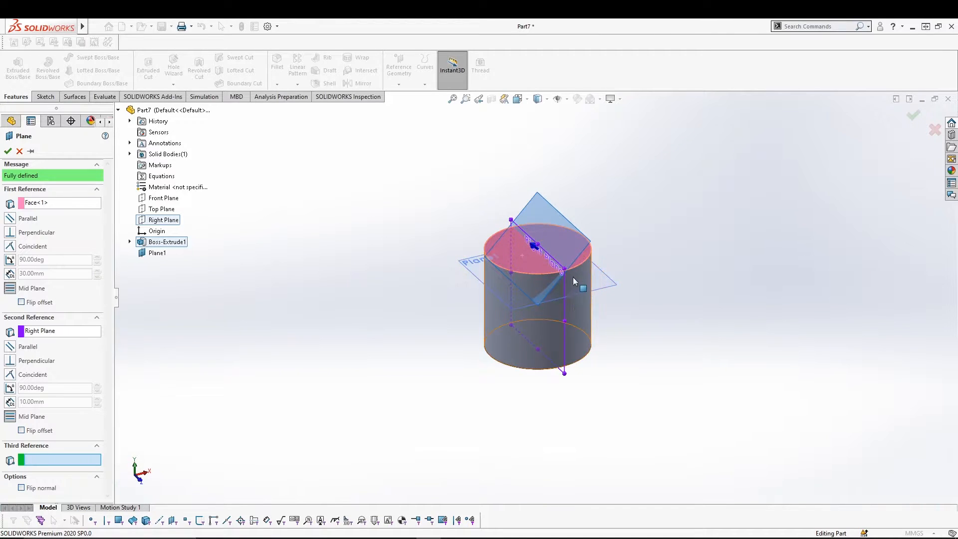
left_click(7, 150)
middle_click_drag(330, 312, 281, 333)
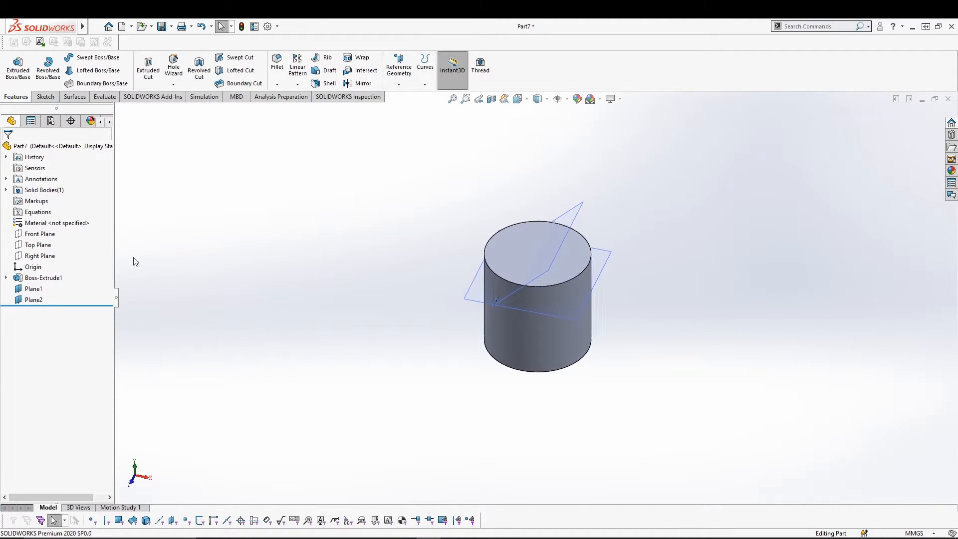
- Set Plane2 and the Front Plane as the first and second references of a new reference plane
left_click(399, 84)
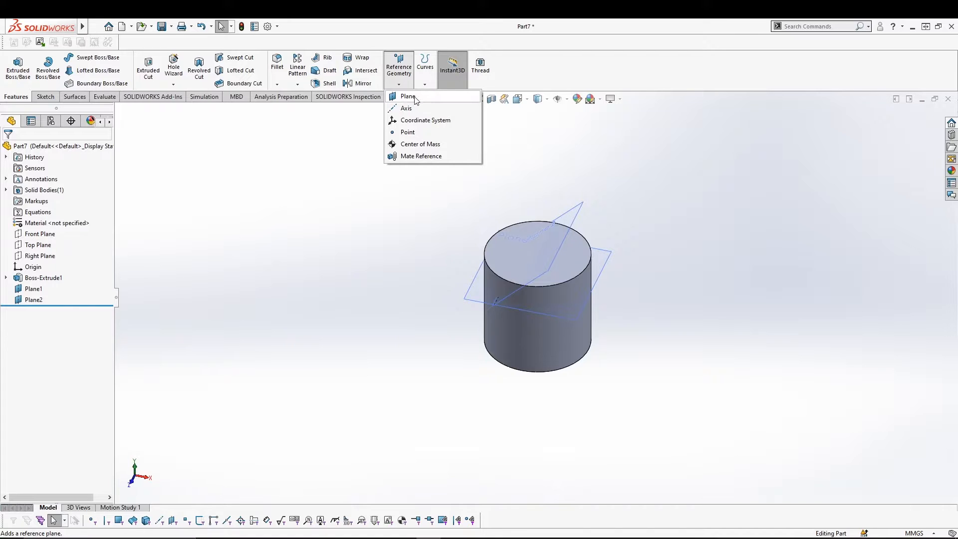
left_click(414, 96)
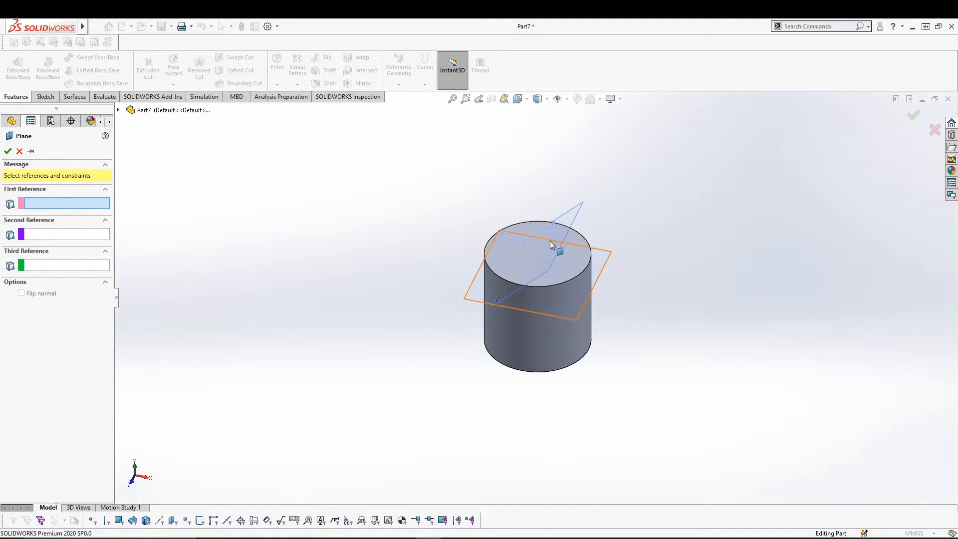
left_click(574, 229)
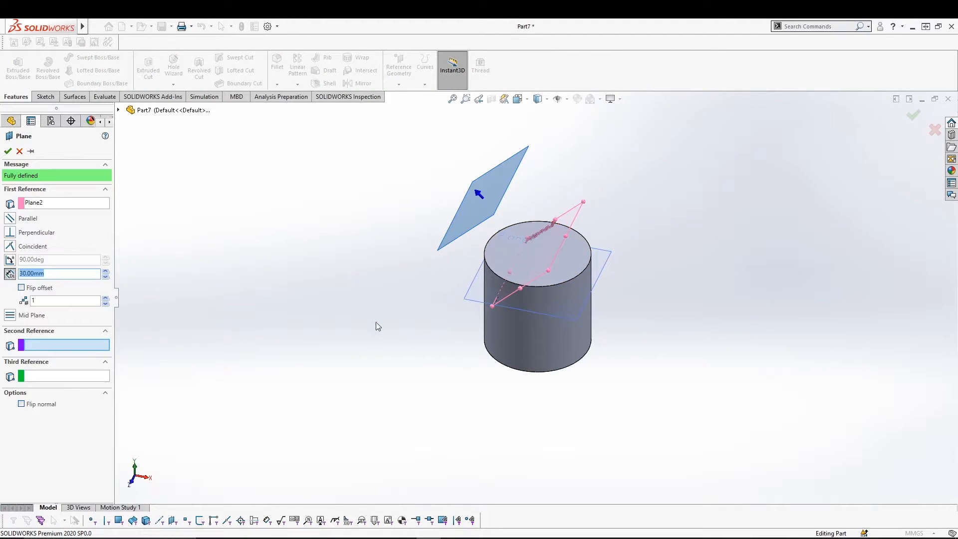
left_click(119, 110)
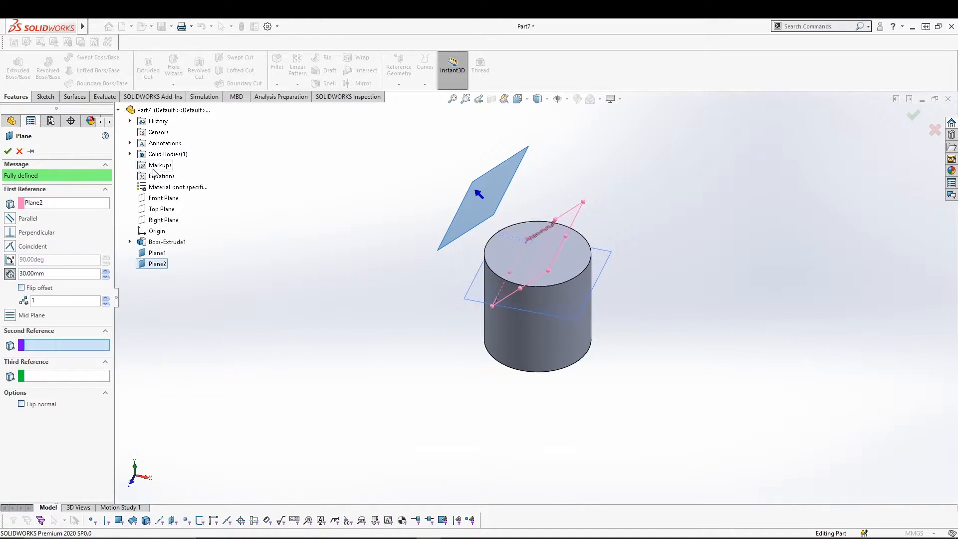
left_click(164, 198)
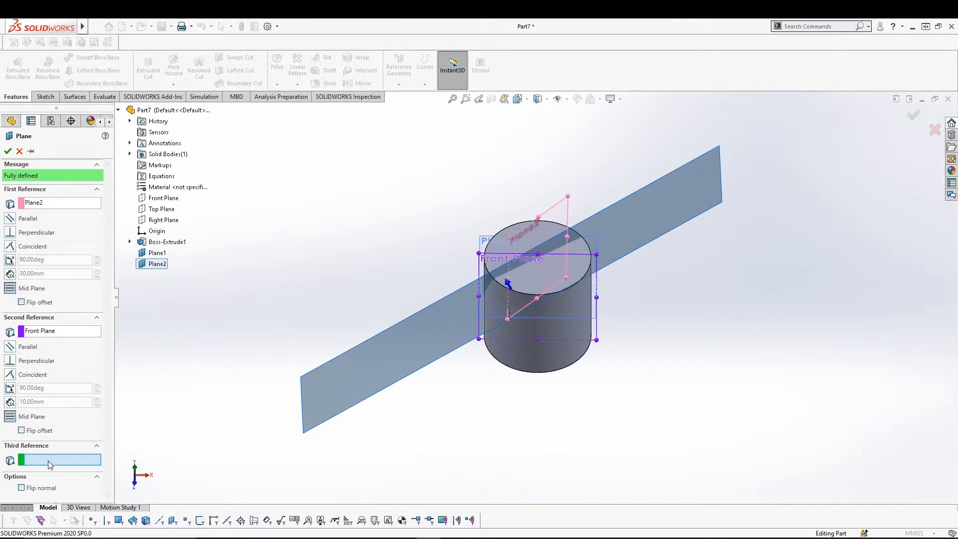
- Try Plane1 as the third reference of the new plane, and remove that reference
left_click(604, 245)
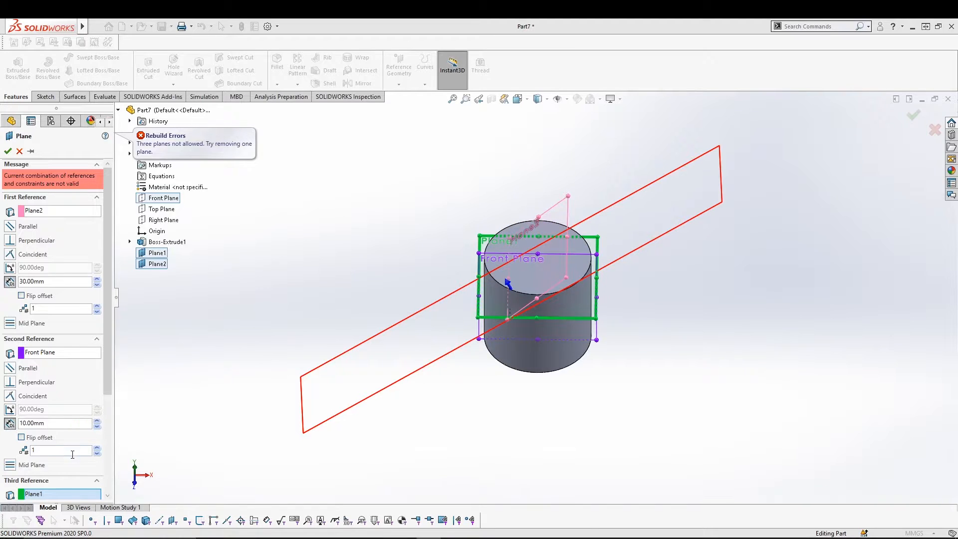
scroll(51, 427, "down", 3)
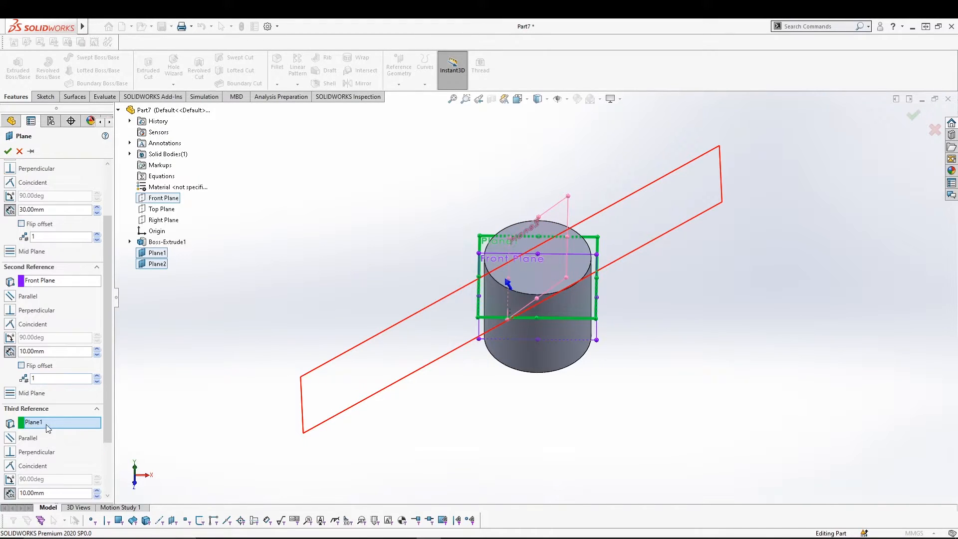
left_click(49, 424)
key("Delete")
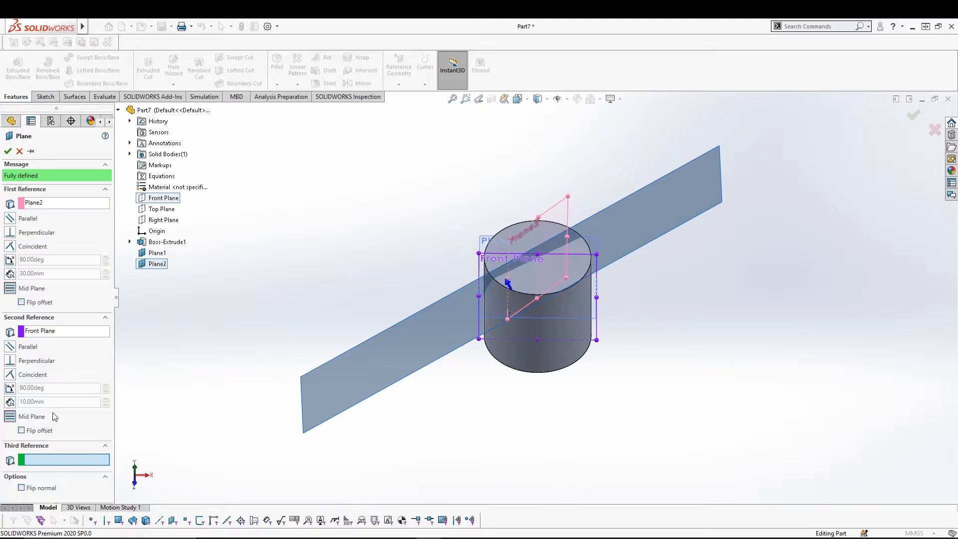
- Create the mid plane between Plane2 and the Front Plane, and clear its selection
left_click(7, 150)
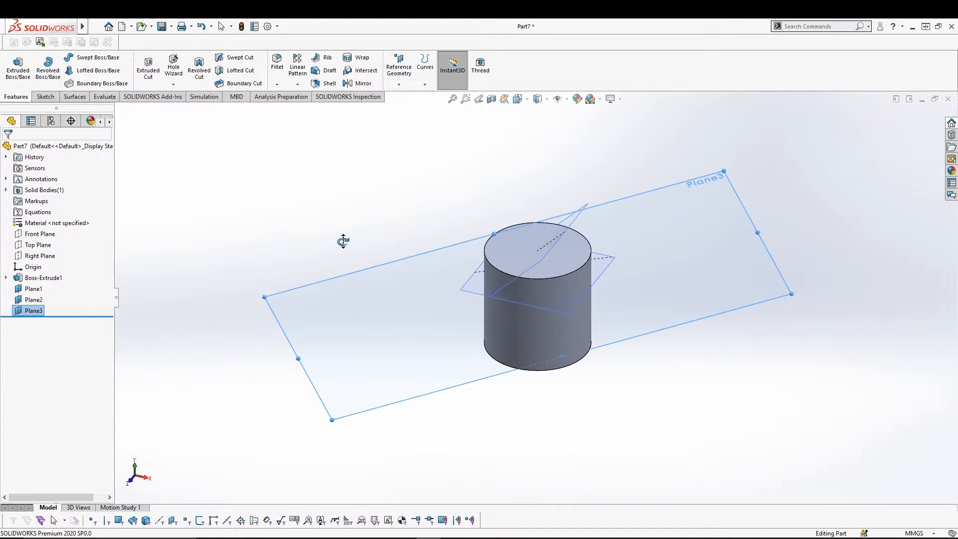
left_click(343, 214)
middle_click_drag(393, 188, 376, 204)
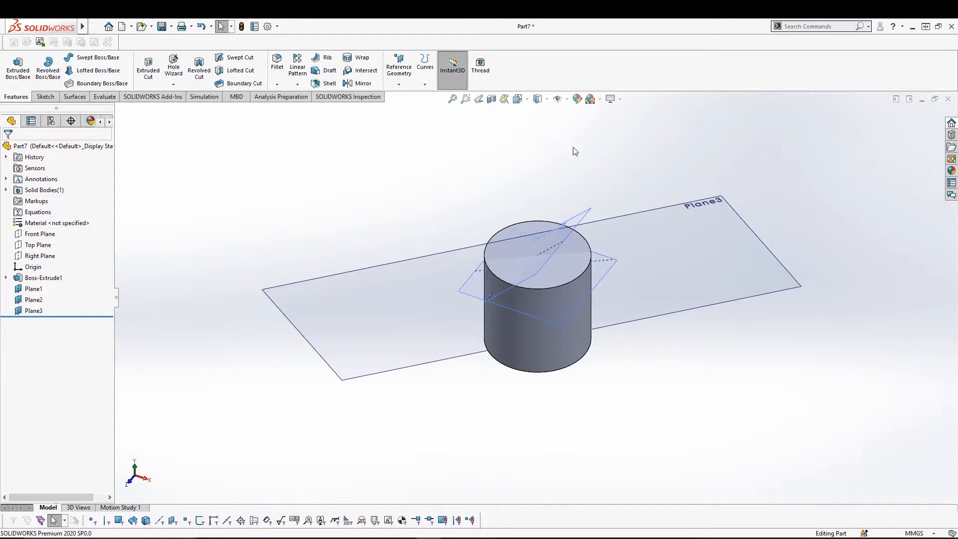
- Open a new sketch on Plane3 and orient the view normal to it
middle_click_drag(586, 160, 474, 207)
left_click(567, 209)
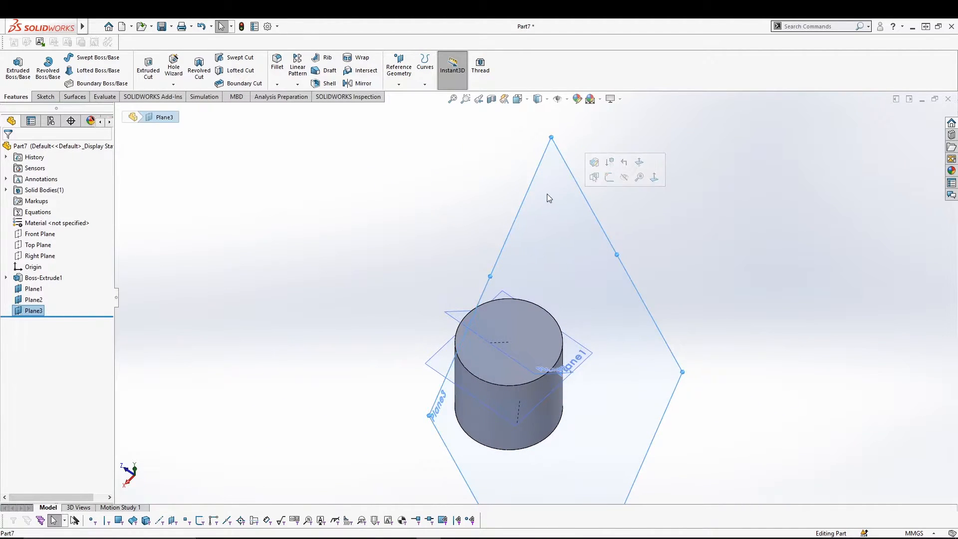
right_click(567, 198)
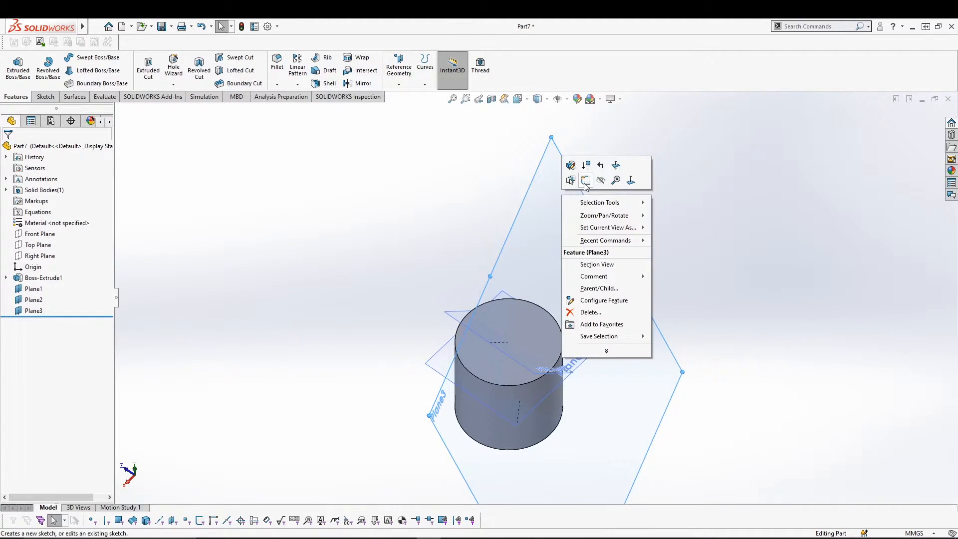
left_click(580, 187)
key("space")
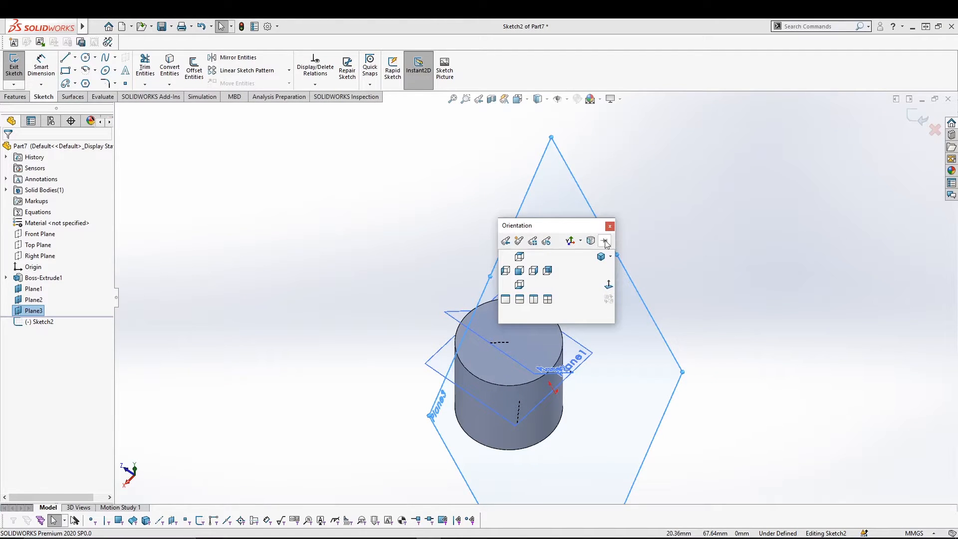
left_click(608, 285)
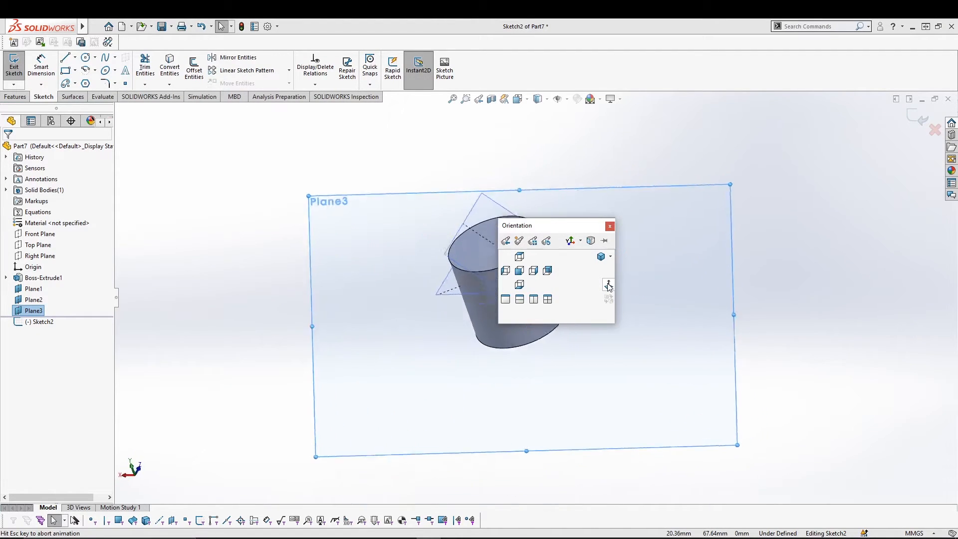
- Sketch a circle of about 4.87 mm radius over the cylinder, near the sketch origin, and exit the sketch
left_click(88, 59)
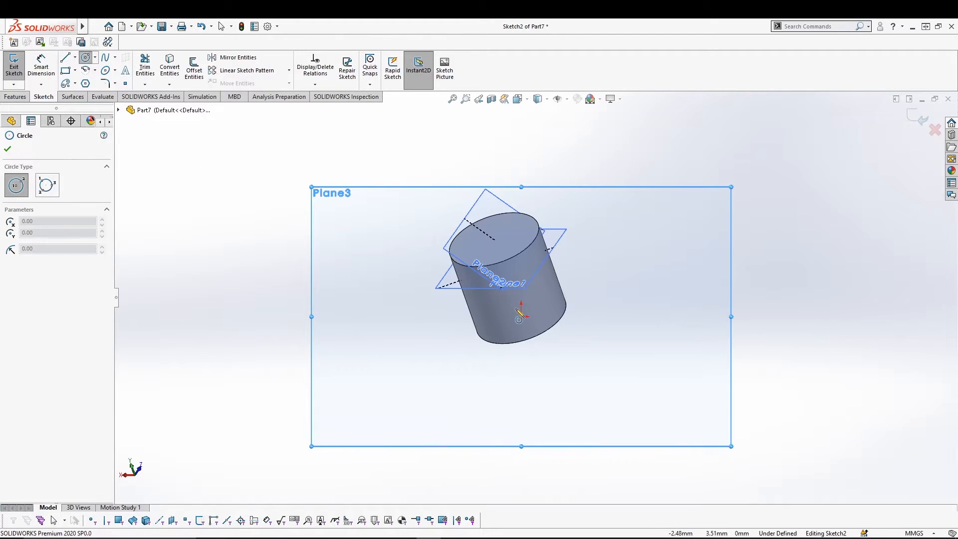
left_click(507, 304)
left_click(518, 305)
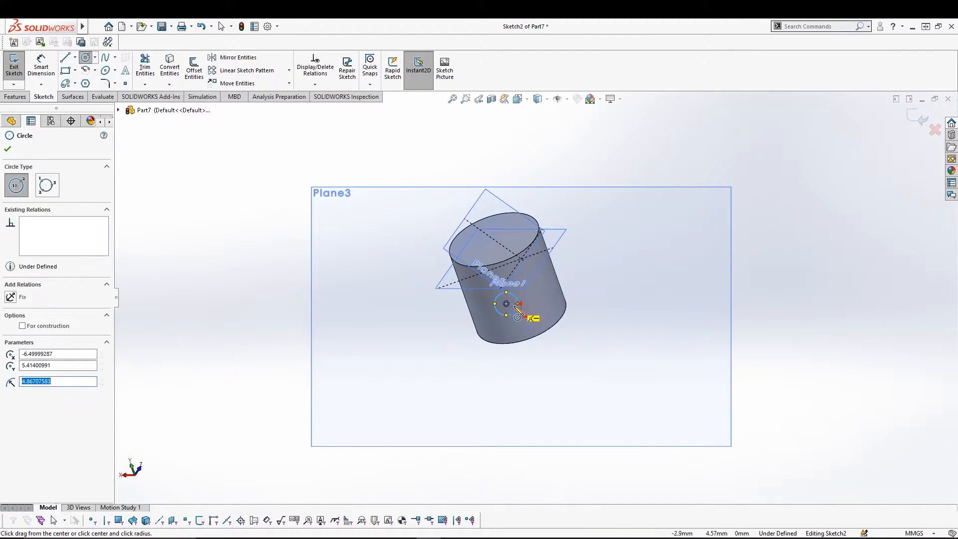
left_click(14, 65)
middle_click_drag(190, 210, 256, 238)
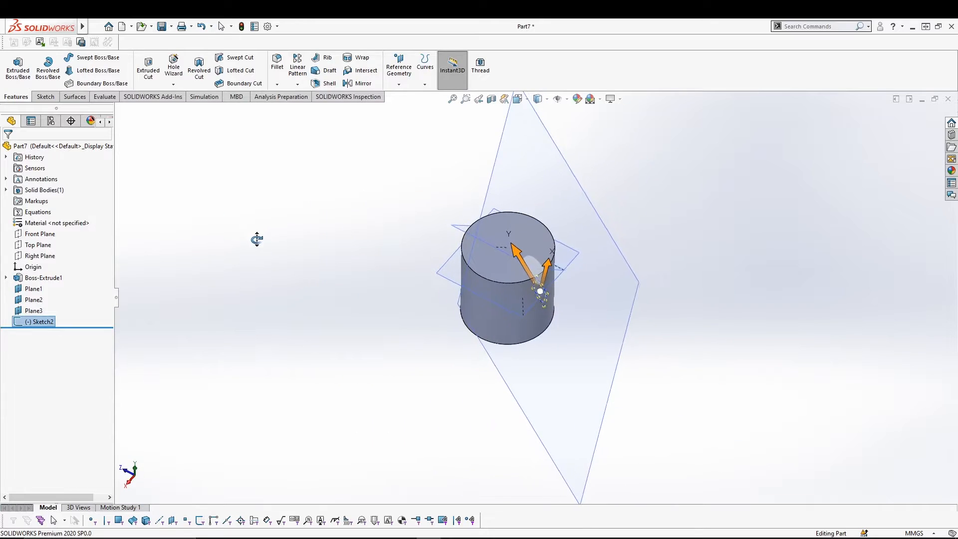
- Extrude-cut the circle sketch through the cylinder with the Through All end condition
left_click(152, 73)
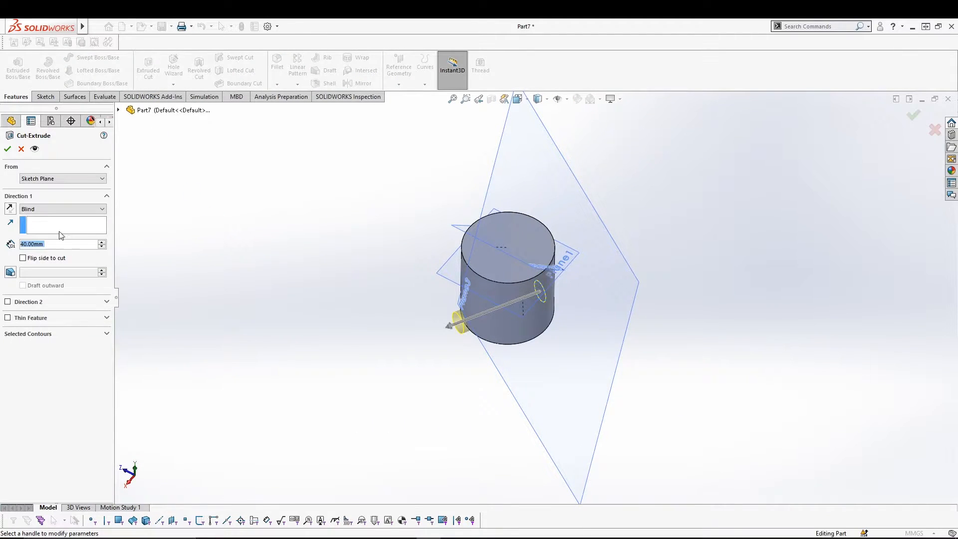
left_click(56, 212)
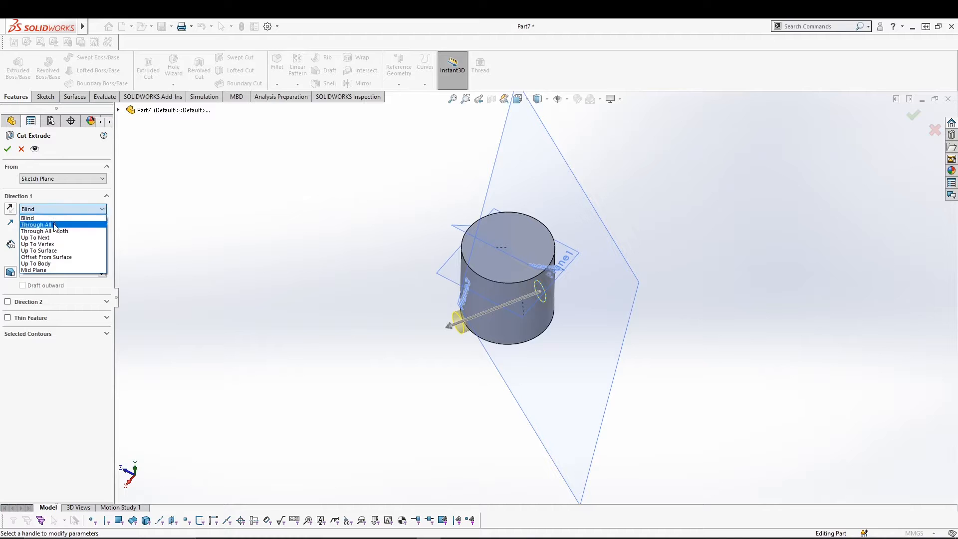
left_click(56, 227)
left_click(8, 149)
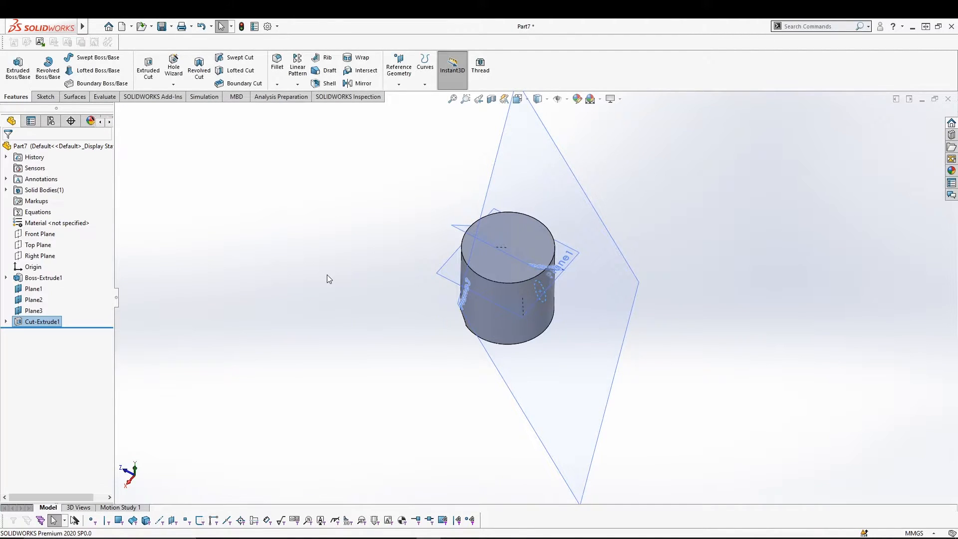
middle_click_drag(351, 281, 339, 185)
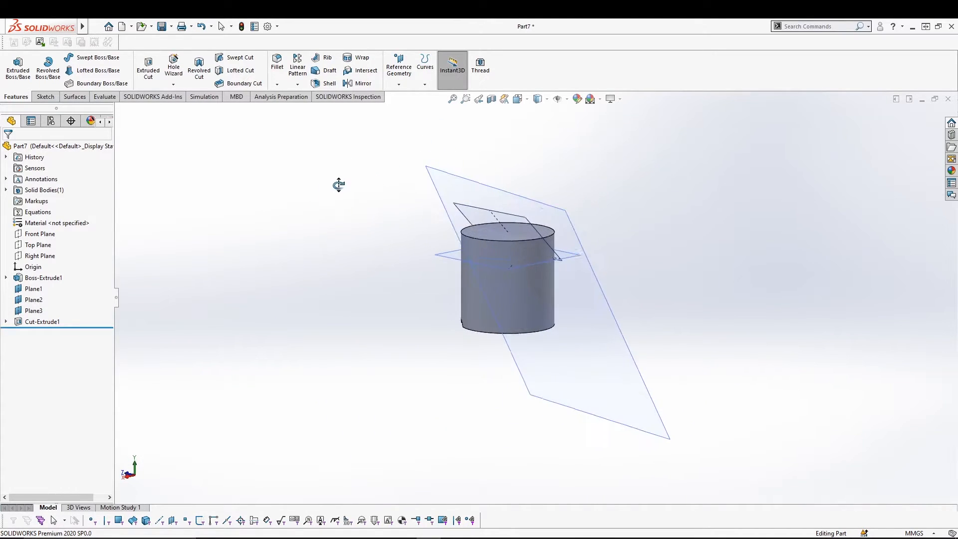
- Change the extruded cut's end condition to Through All - Both, and clear the selection
left_click(47, 321)
left_click(59, 291)
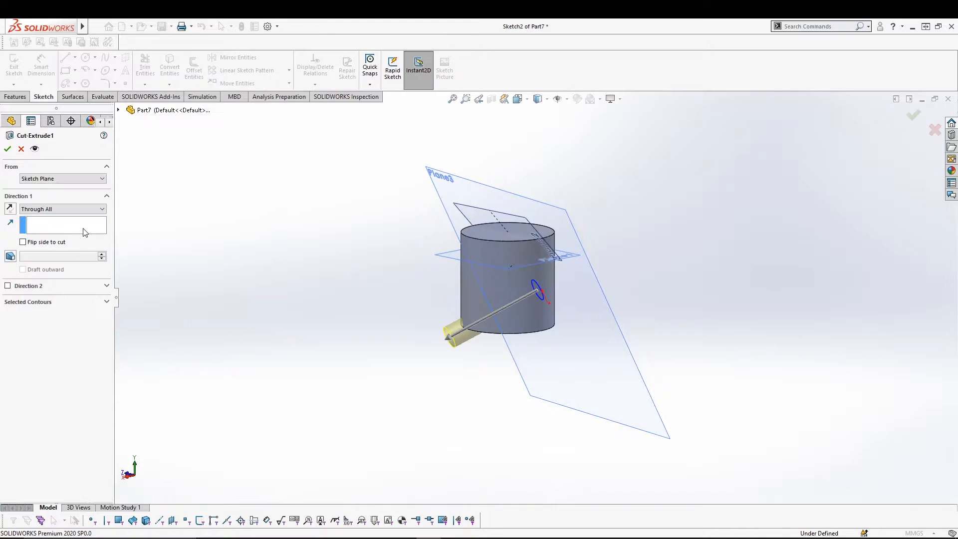
left_click(89, 209)
left_click(89, 231)
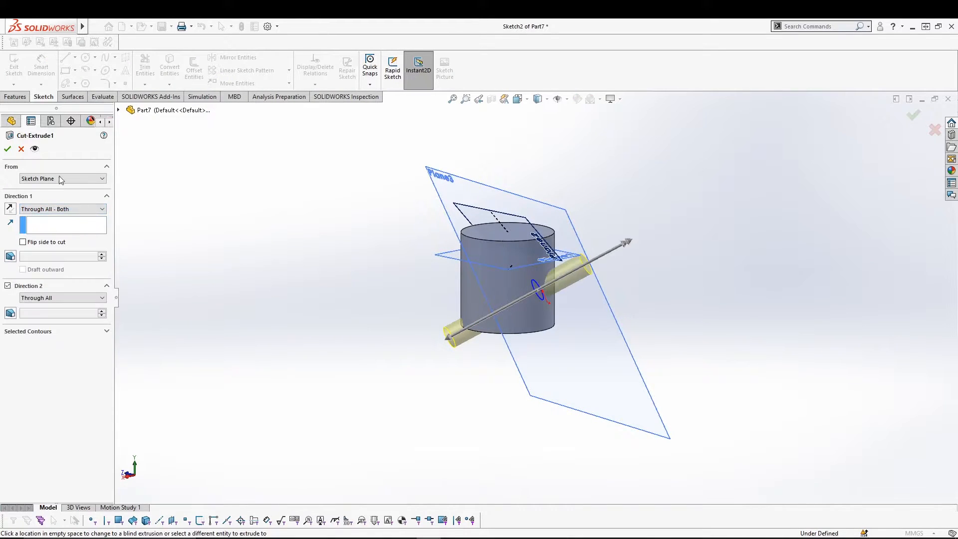
left_click(9, 148)
middle_click_drag(265, 252, 355, 285)
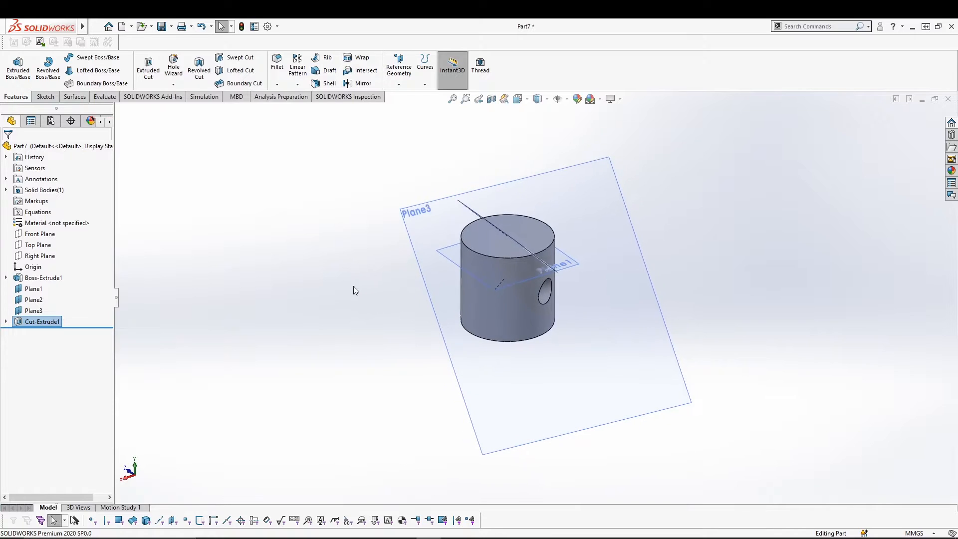
key("Escape")
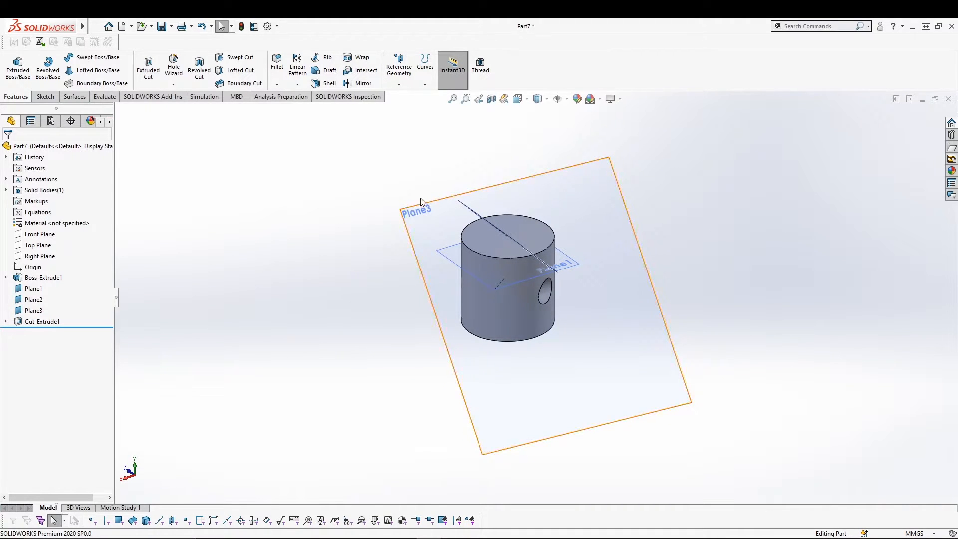
left_click(402, 85)
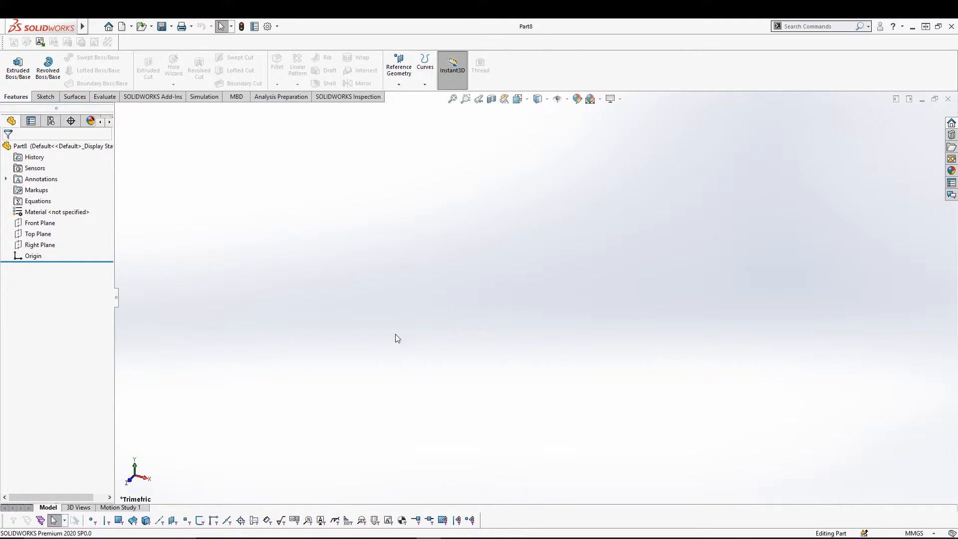
- Sketch a center rectangle about 142 x 102 mm on the Top Plane, centred on the origin, and exit the sketch
left_click(38, 234)
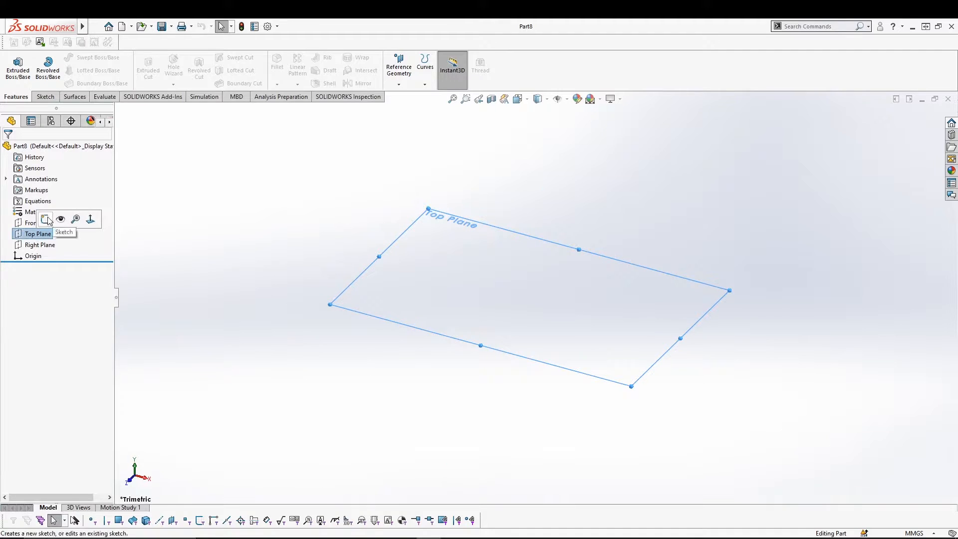
left_click(46, 219)
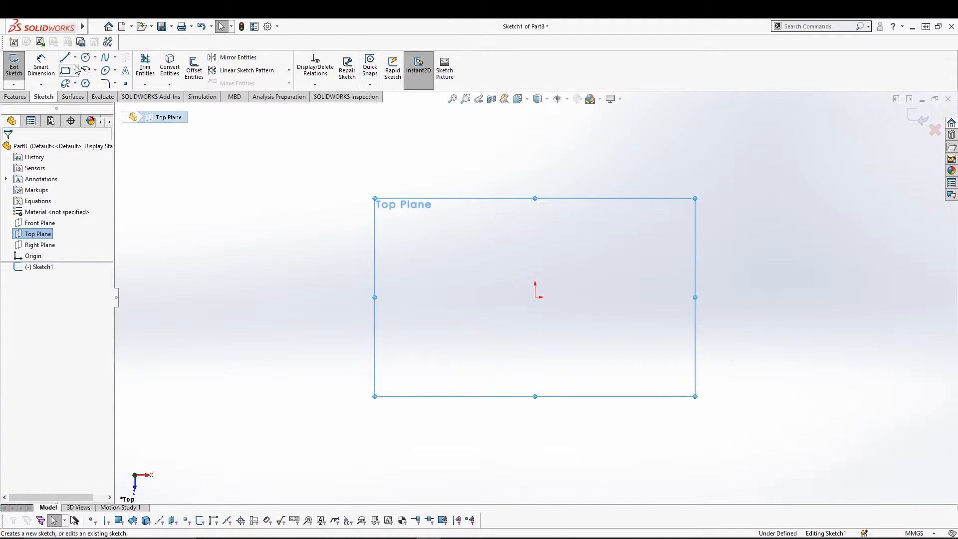
left_click(67, 73)
left_click(75, 70)
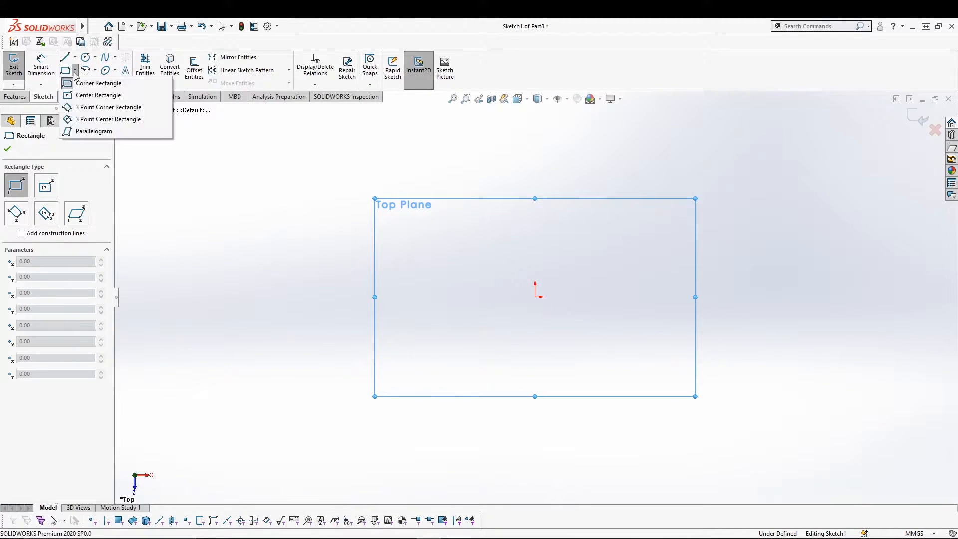
left_click(81, 96)
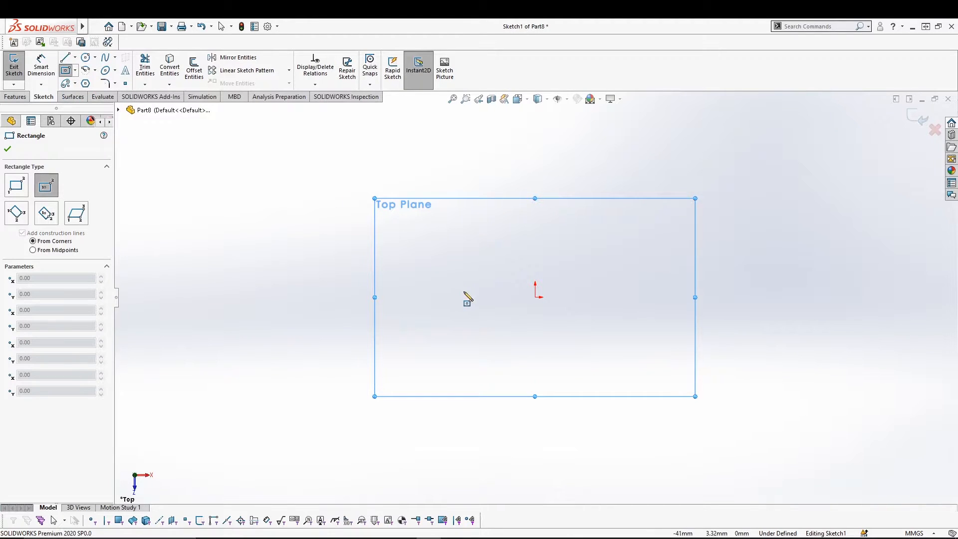
left_click(536, 296)
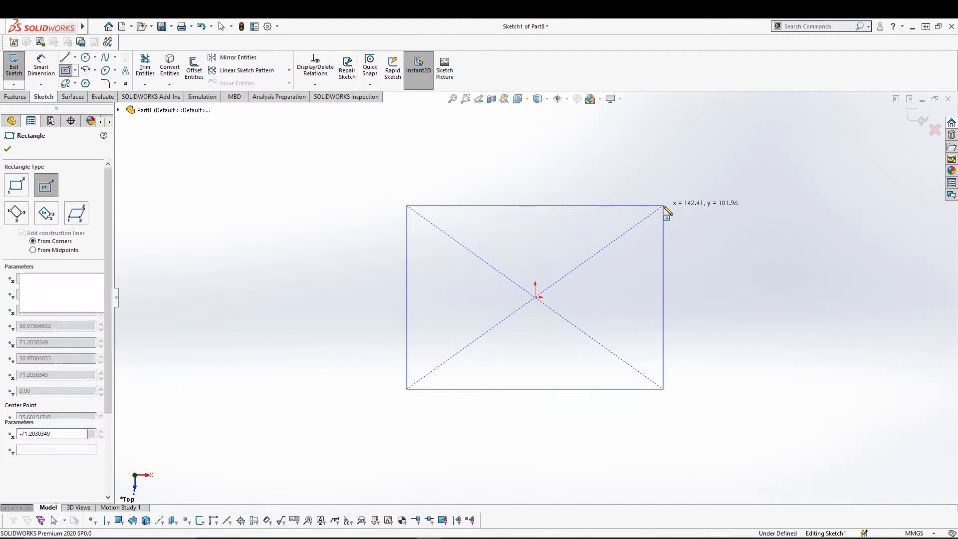
left_click(664, 205)
left_click(14, 66)
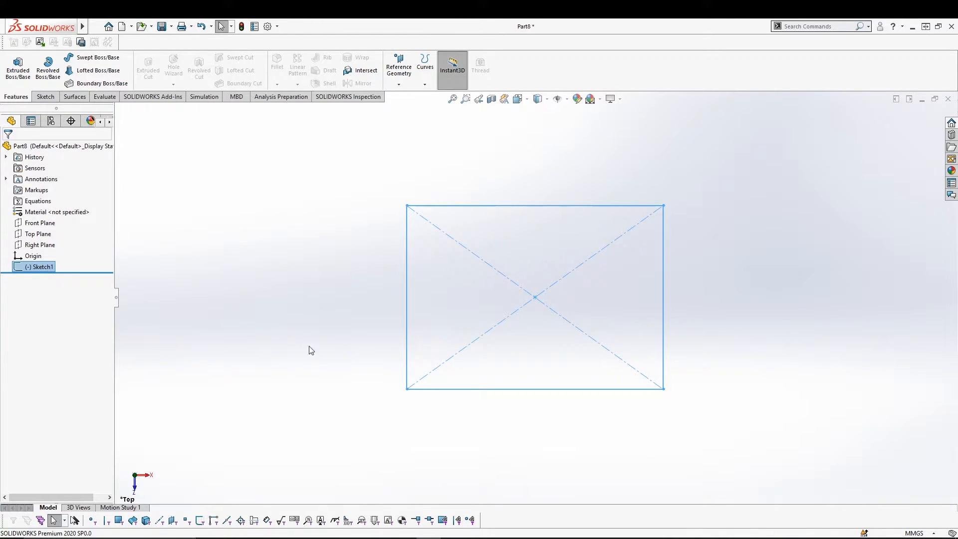
middle_click_drag(344, 386, 313, 237)
left_click(306, 237)
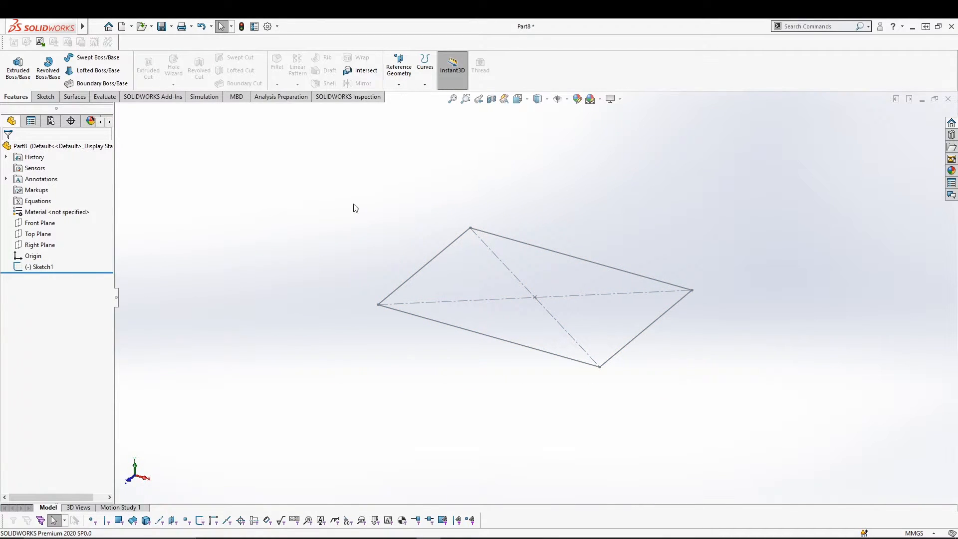
- Begin a new reference plane with the Top Plane as its first reference
left_click(399, 68)
left_click(402, 95)
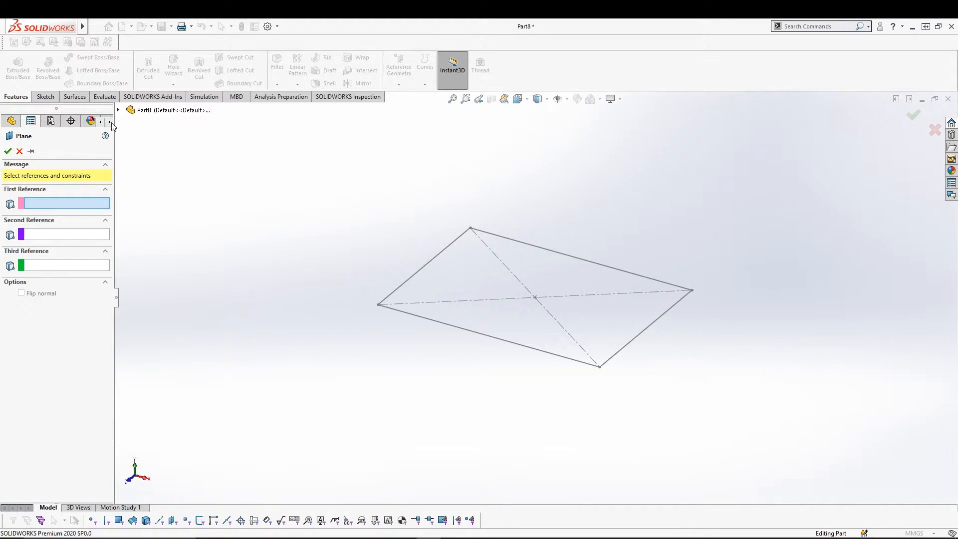
left_click(118, 111)
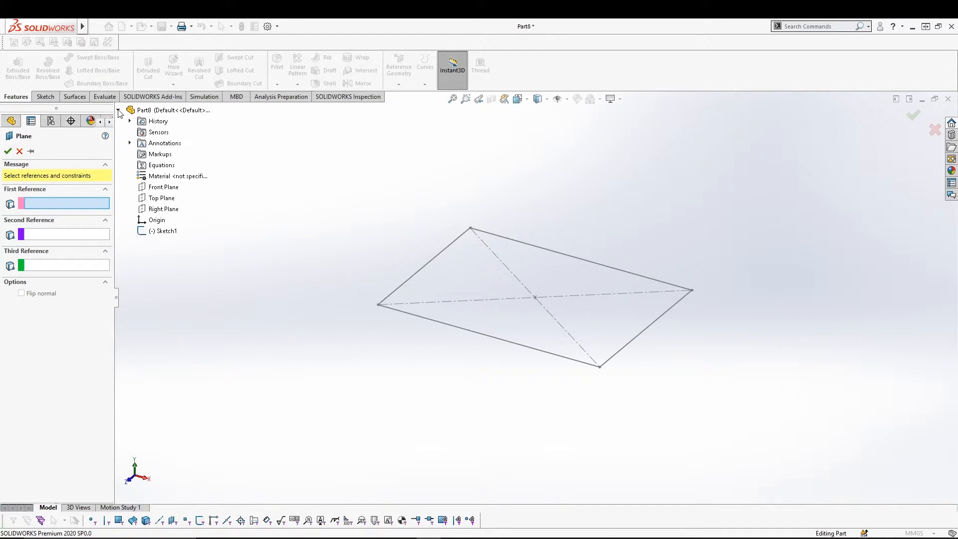
left_click(161, 198)
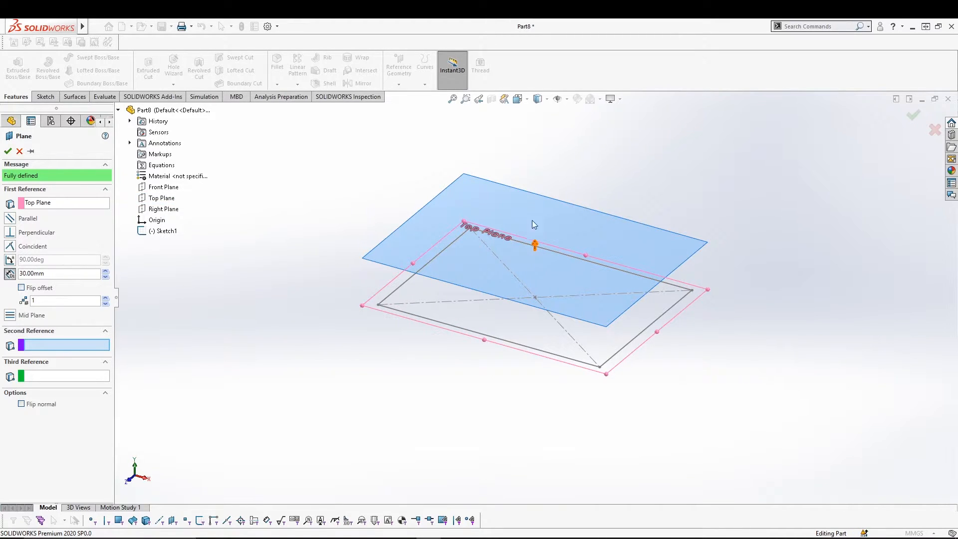
left_click(536, 236)
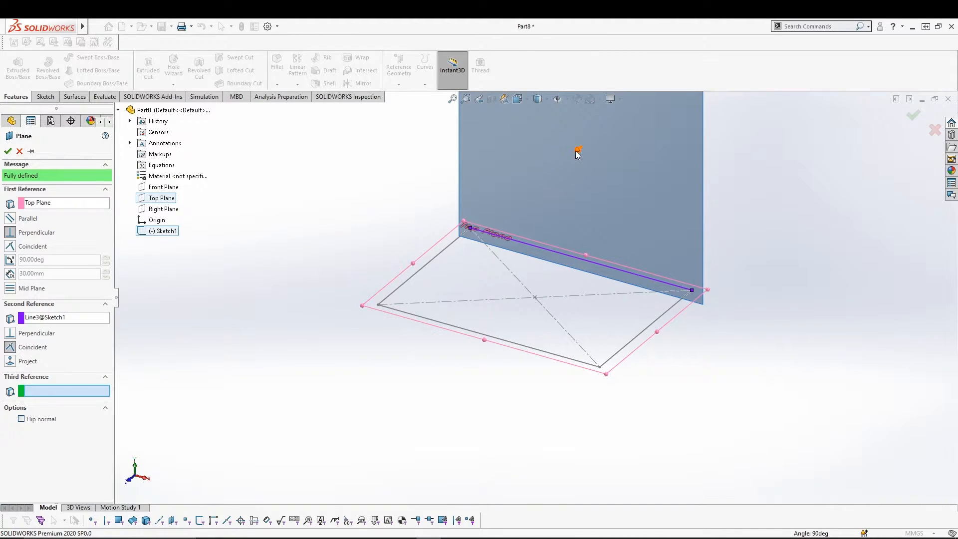
left_click(74, 320)
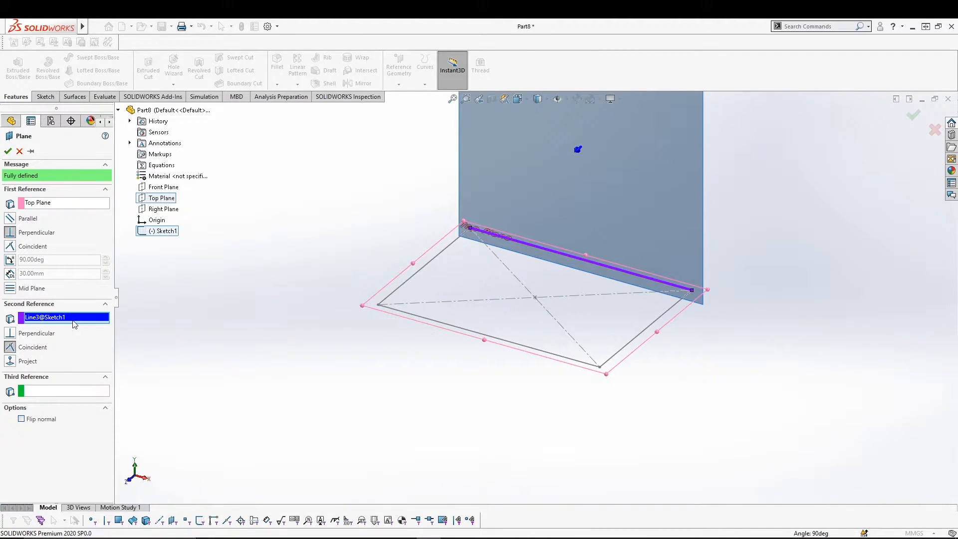
key("Delete")
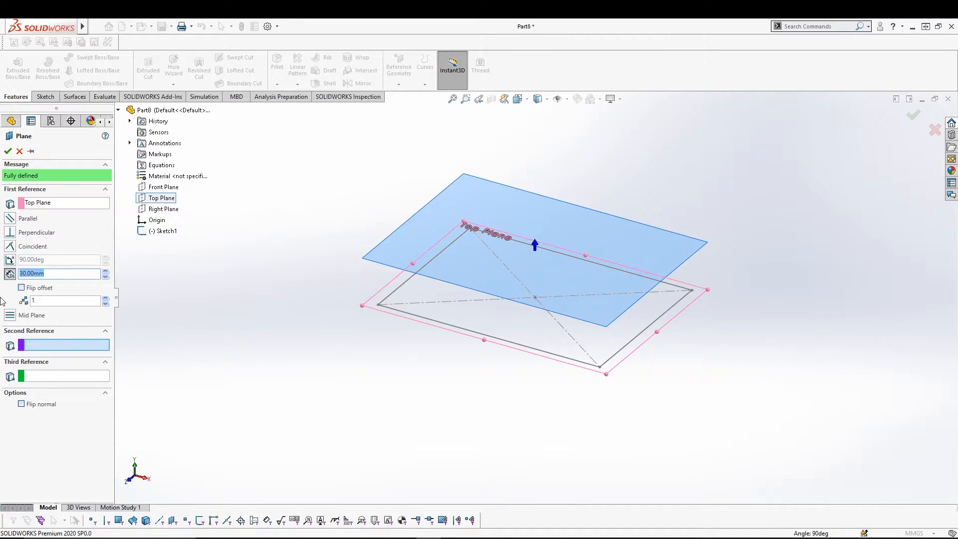
- Set the reference plane's offset distance to 80 mm above the Top Plane and create it
left_click(105, 271)
left_click(104, 271)
left_click(105, 271)
left_click(104, 271)
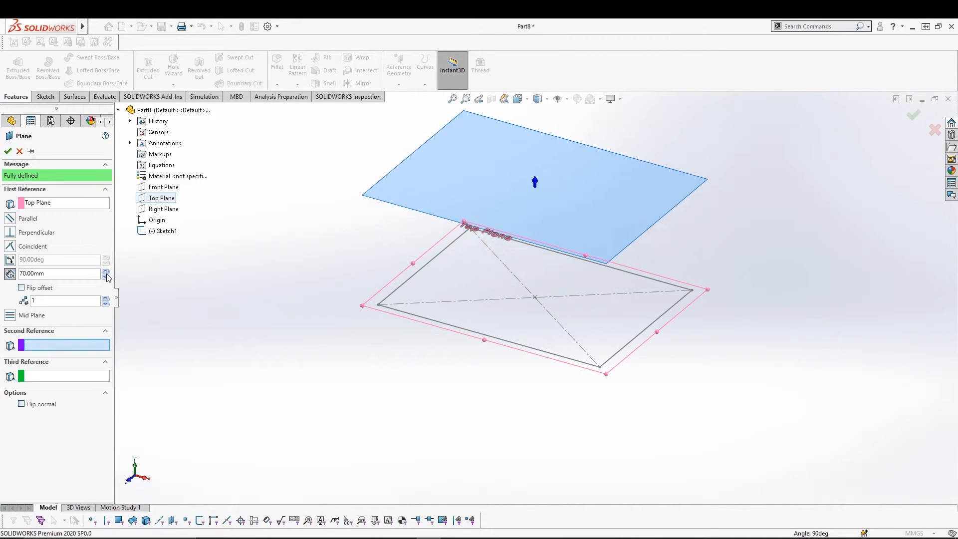
left_click(105, 271)
left_click(8, 150)
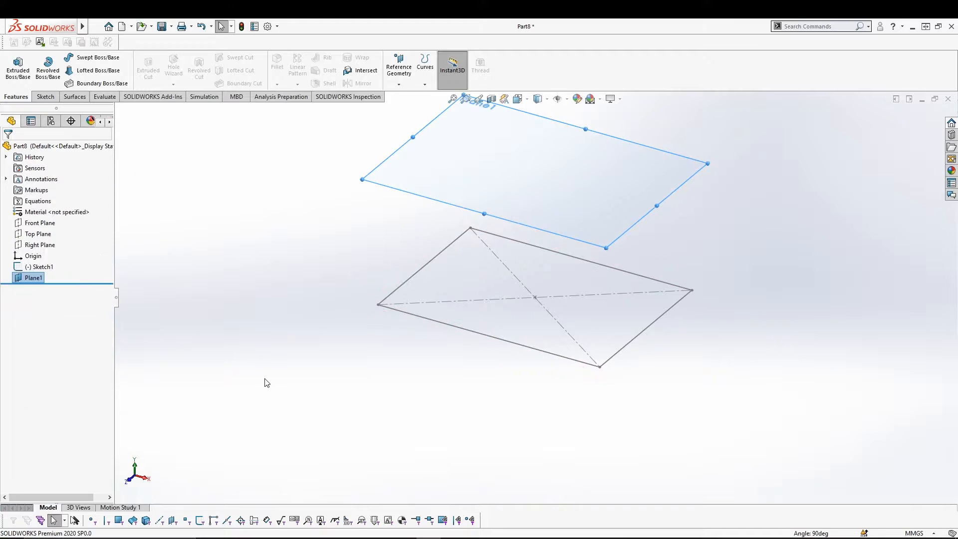
- Open a new sketch on the offset plane and orient the view normal to it
left_click(422, 188)
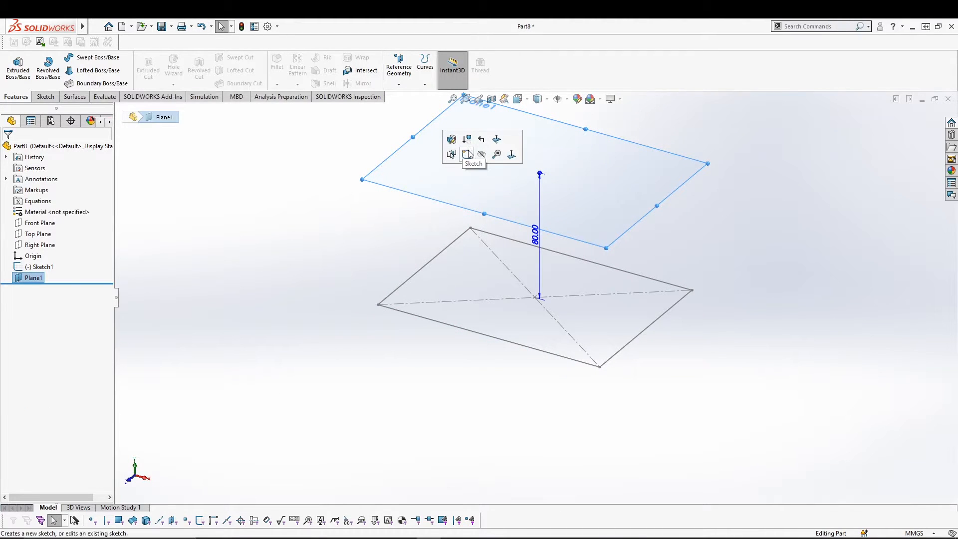
left_click(467, 155)
right_click(474, 178)
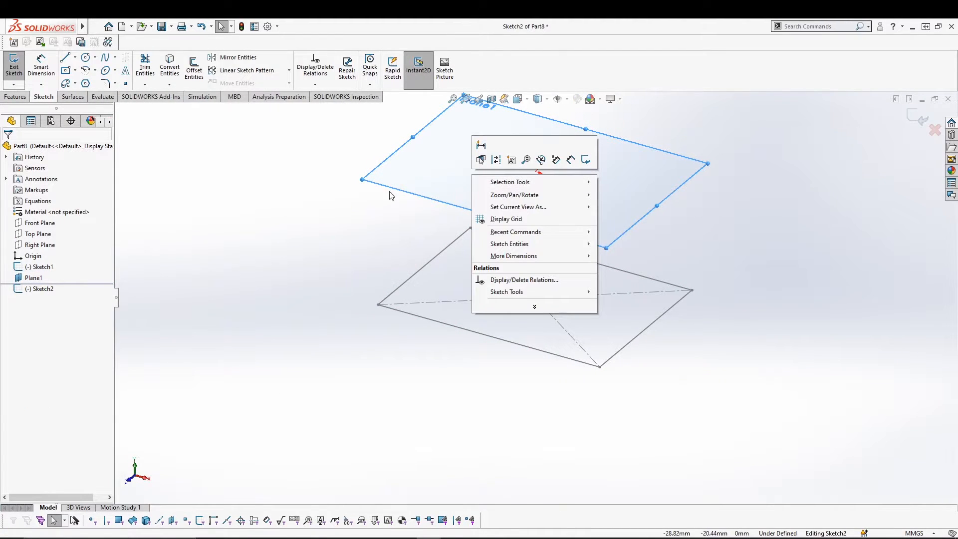
left_click(425, 166)
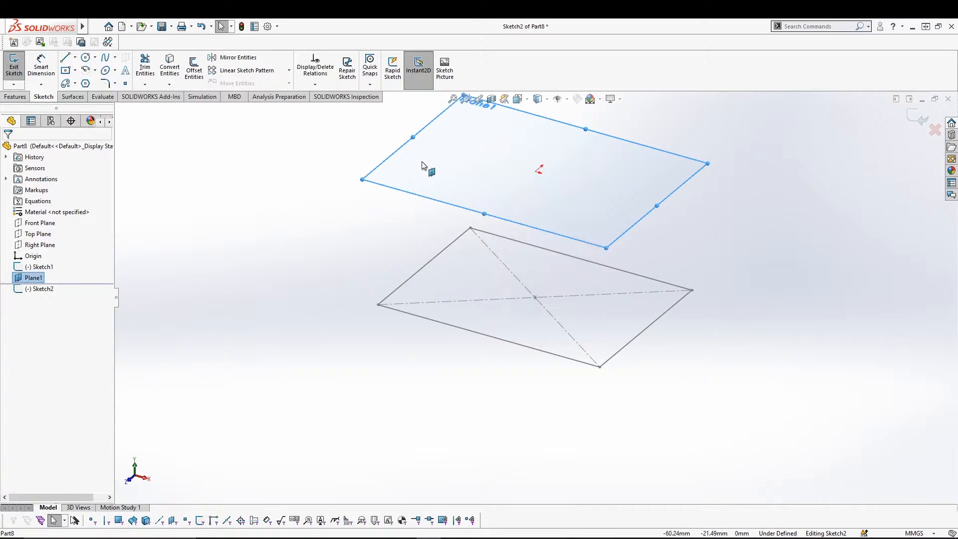
key("space")
left_click(536, 230)
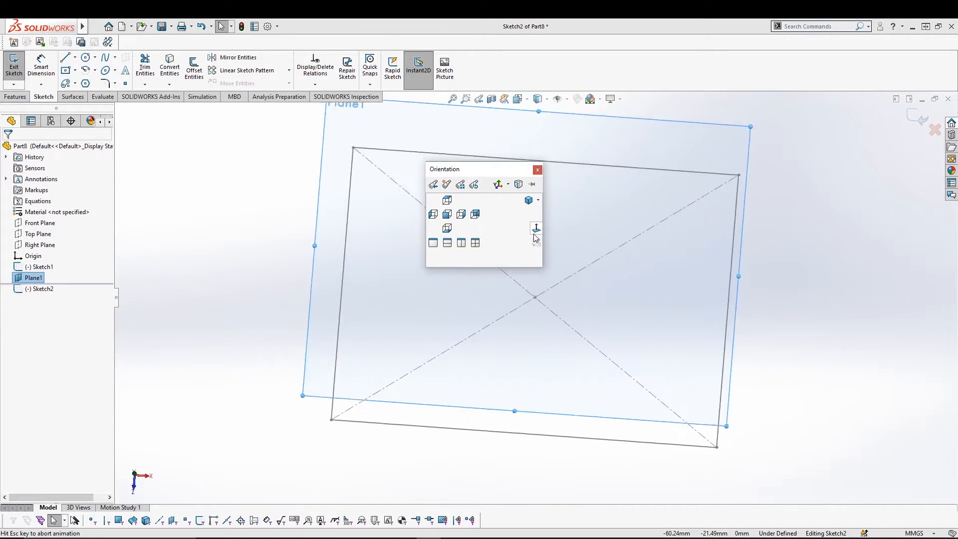
- Sketch a circle centred on the origin, inside the rectangle's outline, and exit the sketch
left_click(86, 58)
left_click(535, 297)
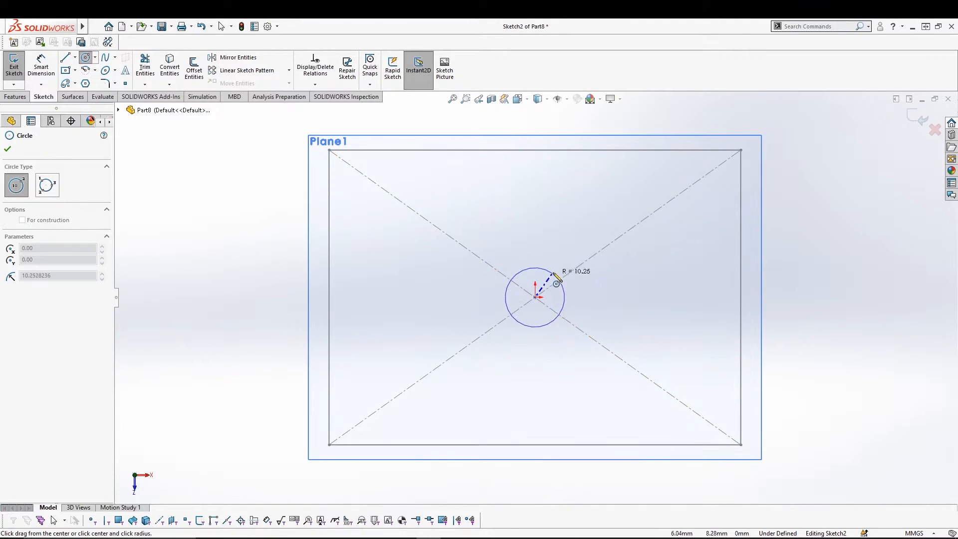
left_click(578, 234)
key("Escape")
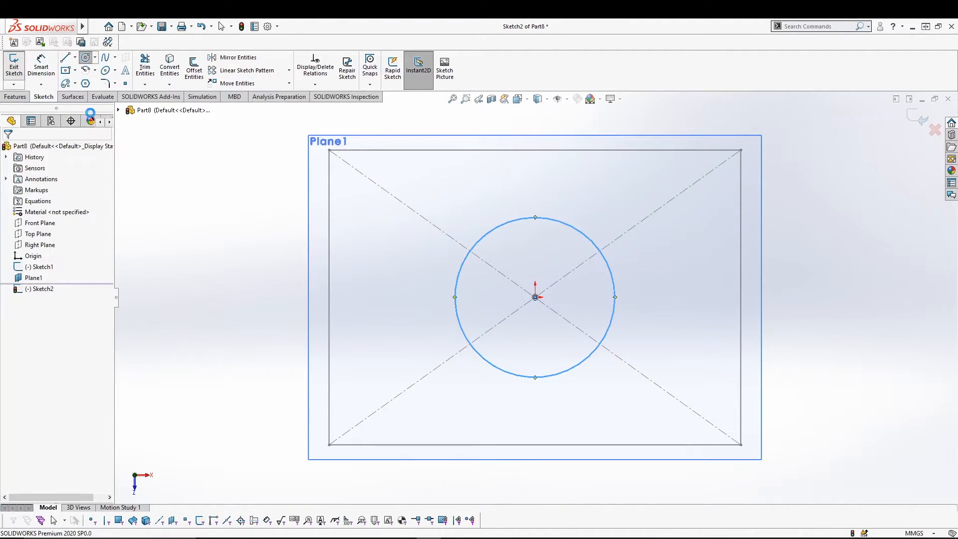
mouse_move(431, 420)
middle_mouse_down()
mouse_move(424, 319)
mouse_move(398, 209)
mouse_move(369, 171)
middle_mouse_up()
left_click(357, 254)
- Create a lofted boss using the rectangle sketch and the circle sketch as profiles
mouse_move(479, 286)
middle_mouse_down()
mouse_move(473, 318)
mouse_move(485, 317)
mouse_move(474, 305)
middle_mouse_up()
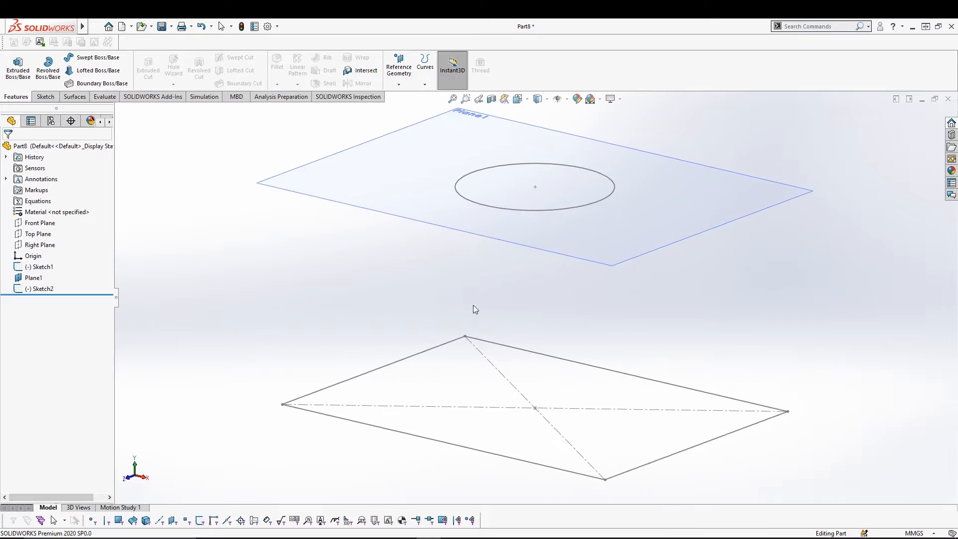
key("f")
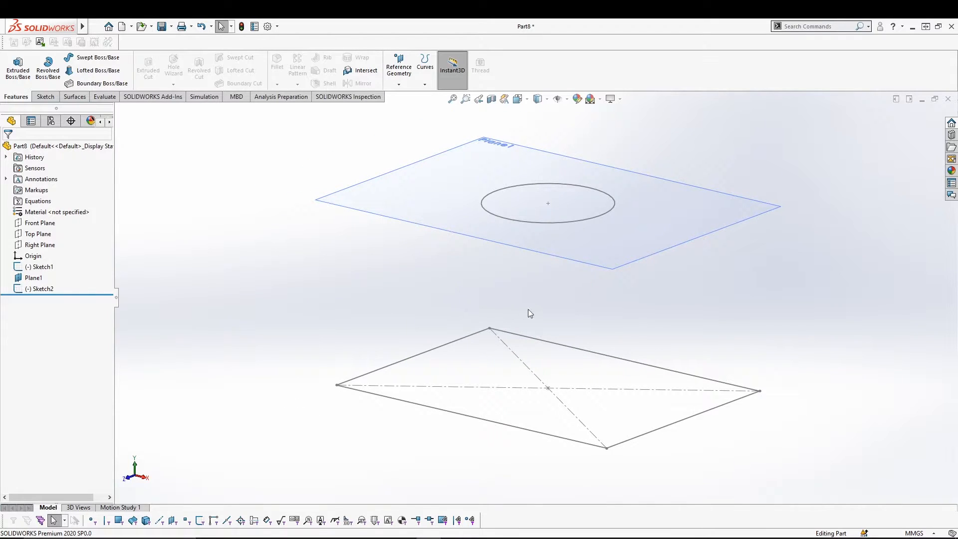
middle_click_drag(556, 307, 566, 318)
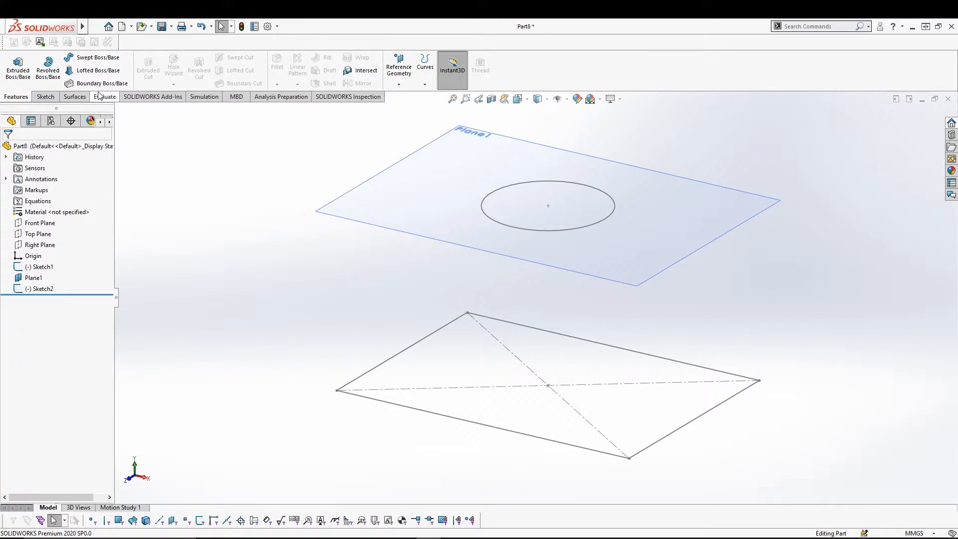
left_click(98, 70)
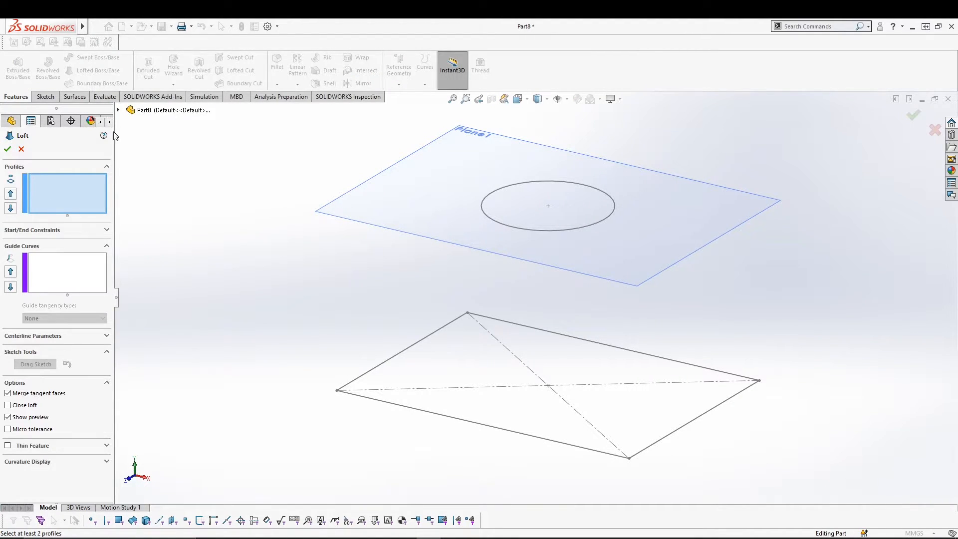
left_click(120, 111)
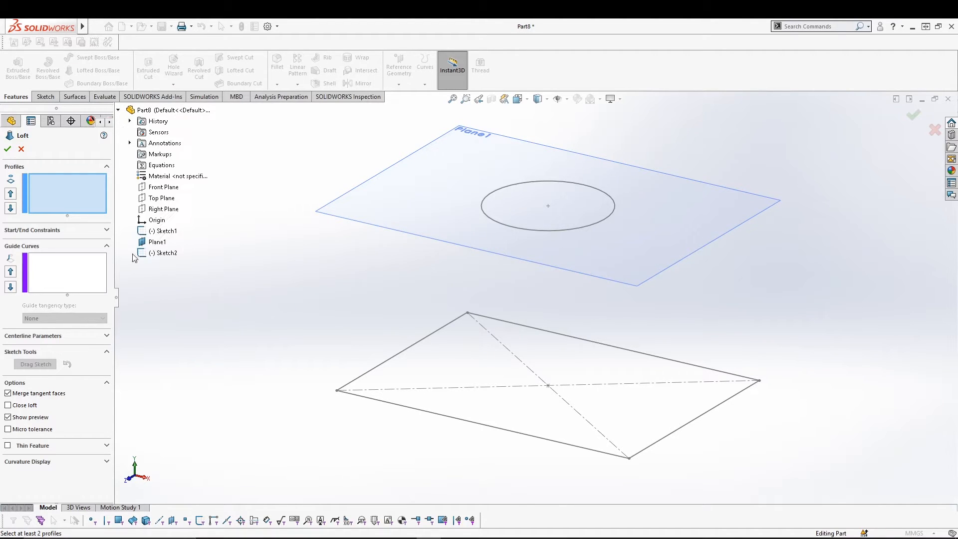
left_click(165, 231)
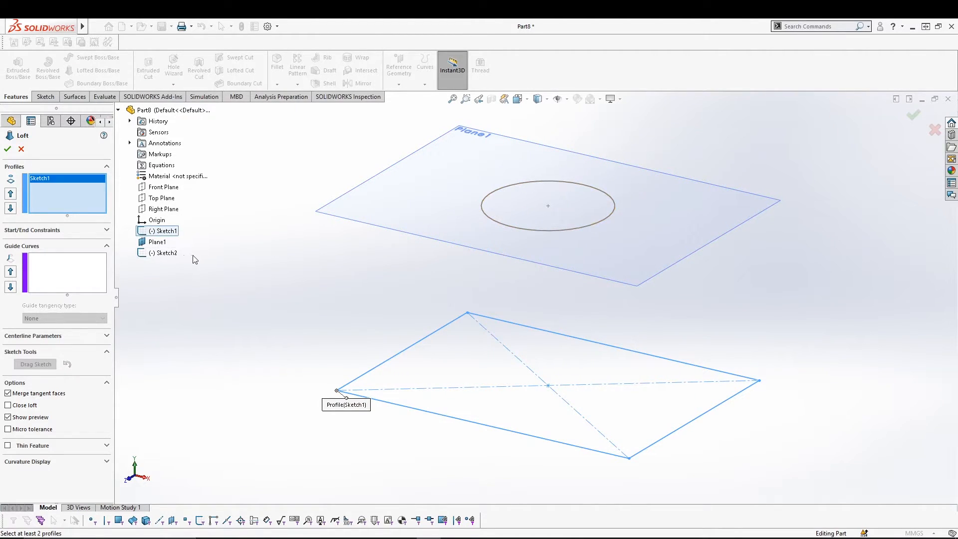
left_click(167, 253)
mouse_move(265, 285)
middle_mouse_down()
mouse_move(298, 308)
mouse_move(311, 353)
mouse_move(189, 338)
mouse_move(248, 350)
mouse_move(290, 298)
mouse_move(269, 372)
mouse_move(253, 320)
middle_mouse_up()
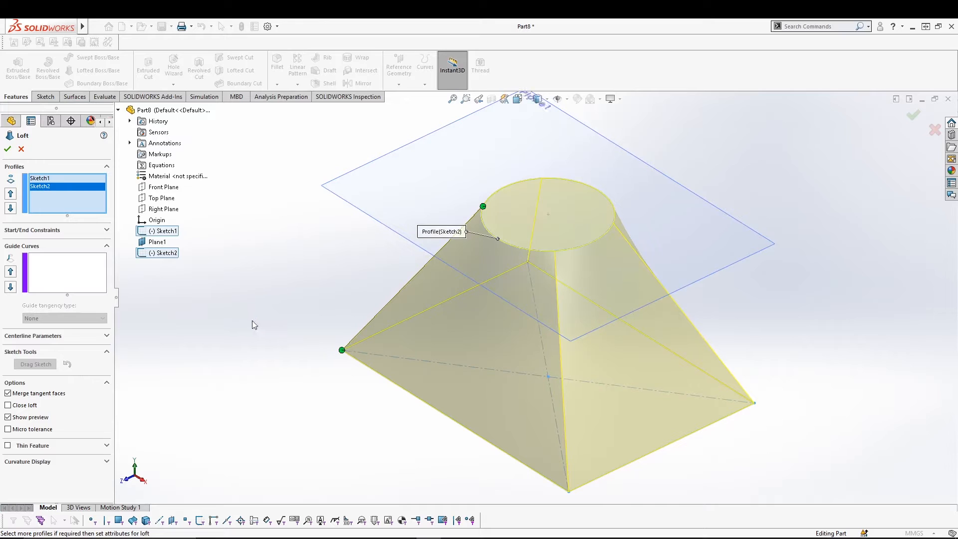
left_click(8, 149)
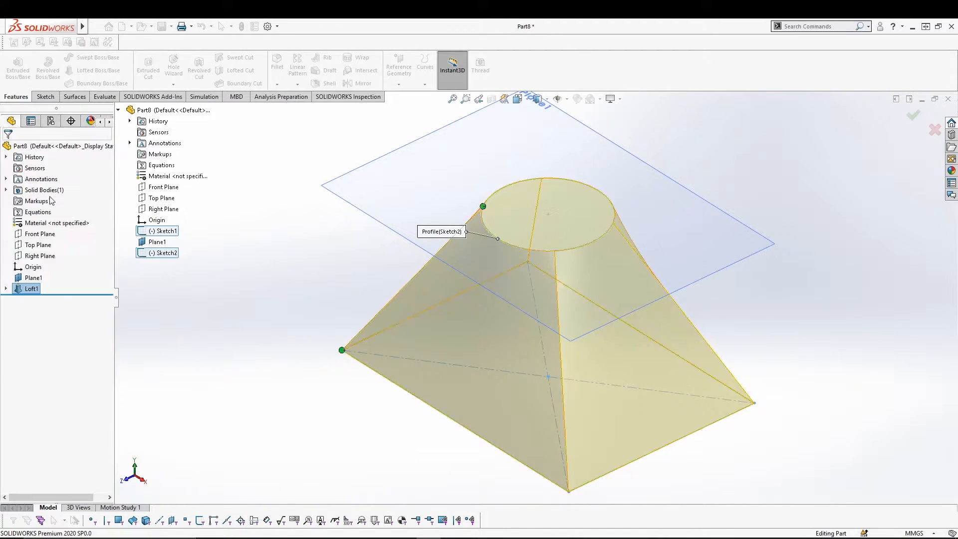
- Edit the loft feature and set its start constraint to Direction Vector
mouse_move(277, 322)
middle_mouse_down()
mouse_move(296, 336)
mouse_move(285, 462)
mouse_move(293, 338)
mouse_move(316, 316)
mouse_move(321, 325)
middle_mouse_up()
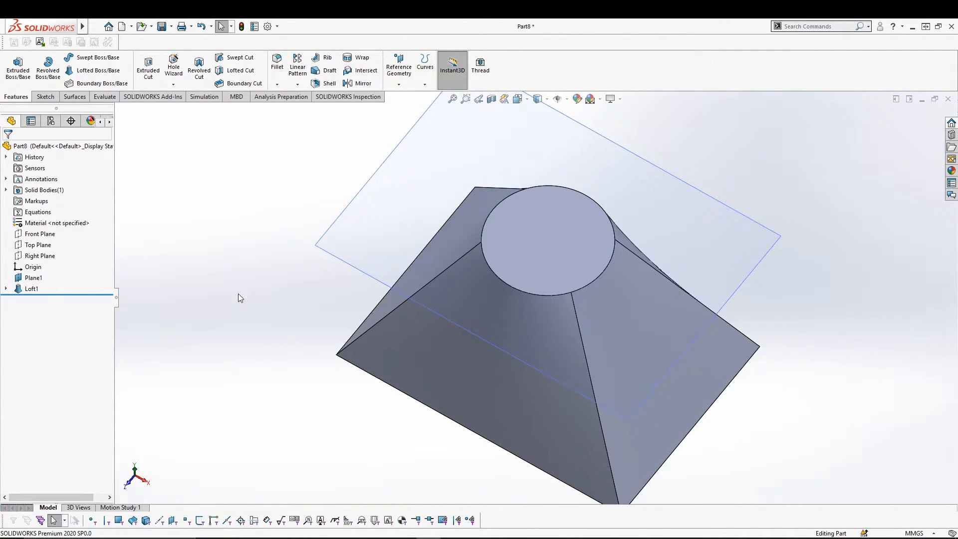
left_click(30, 289)
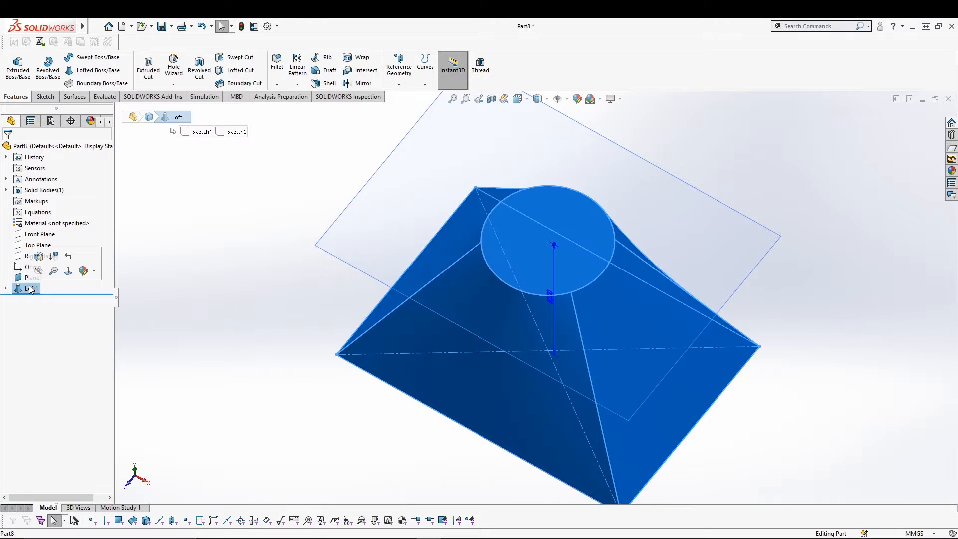
left_click(38, 257)
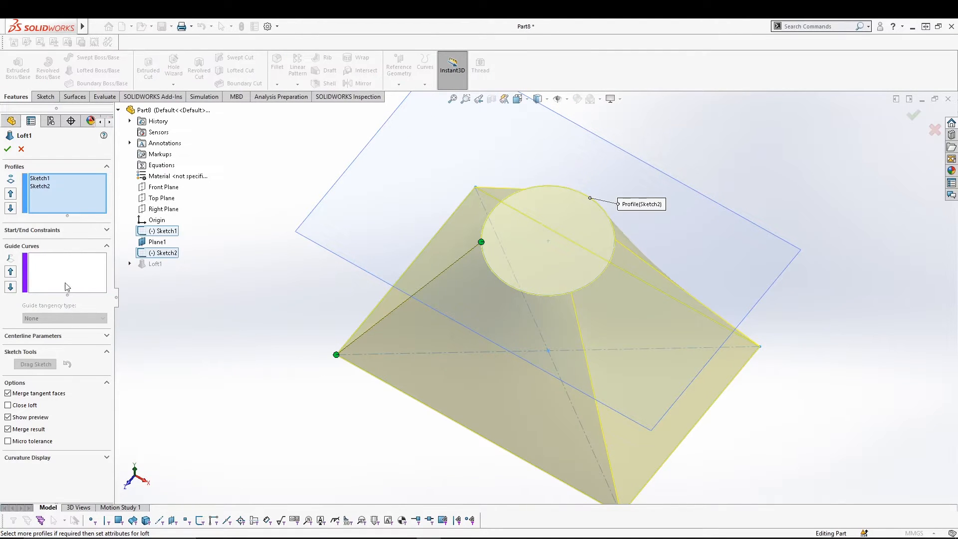
left_click(106, 231)
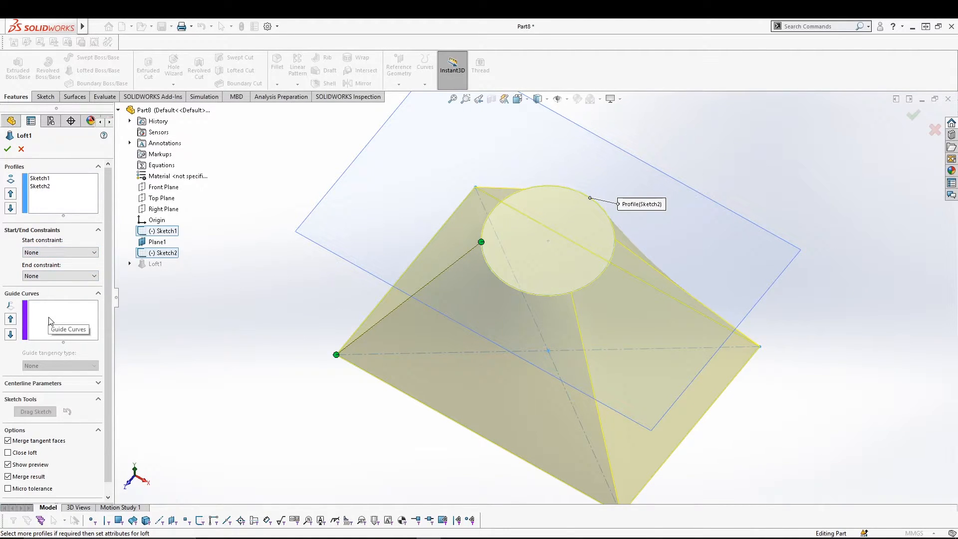
scroll(248, 377, "up", 2)
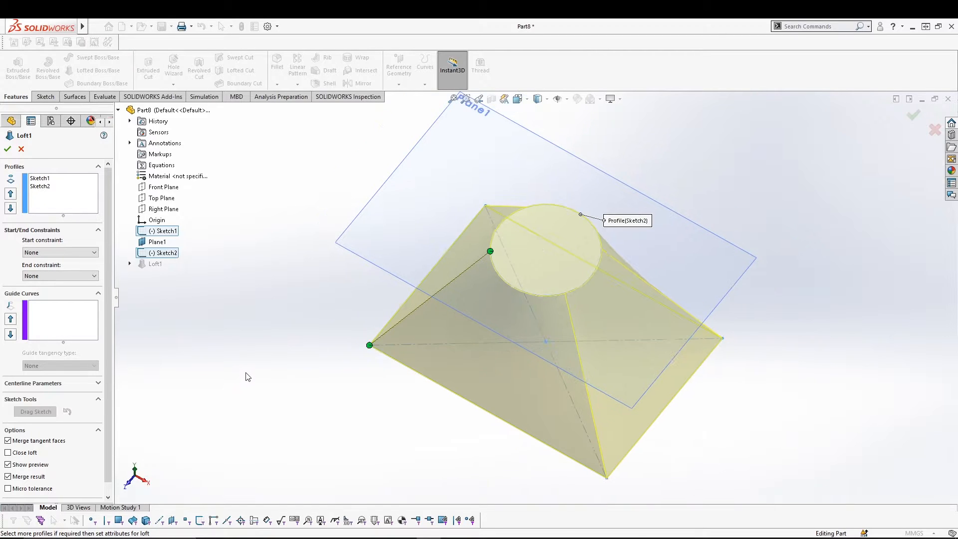
middle_click_drag(318, 385, 312, 336)
left_click(80, 254)
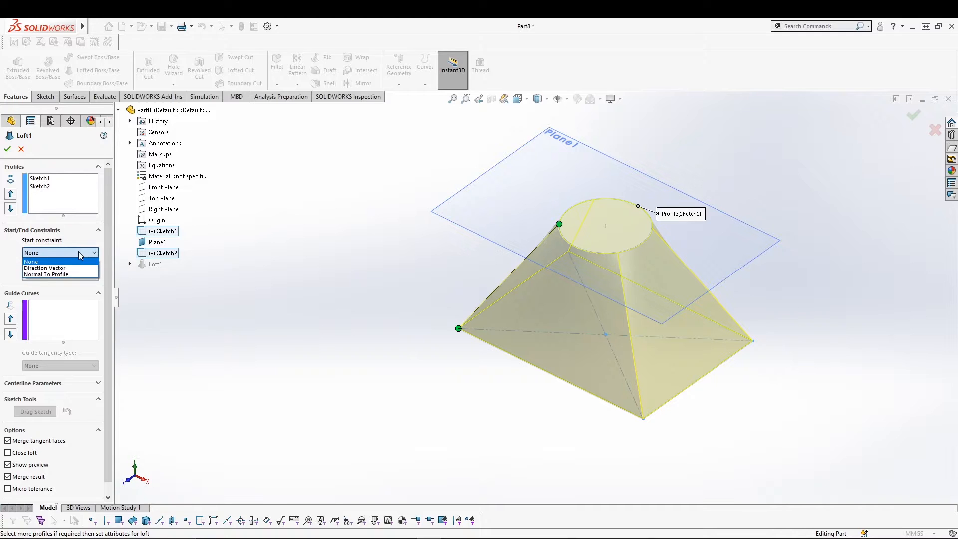
left_click(50, 268)
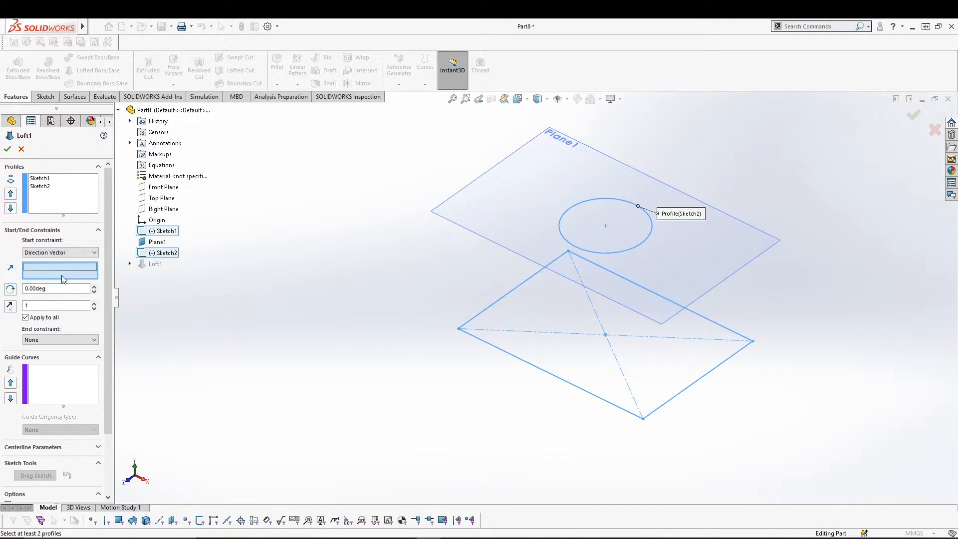
- Change the loft's start constraint to Normal To Profile and stretch its start tangent length to about 4.55
left_click(94, 253)
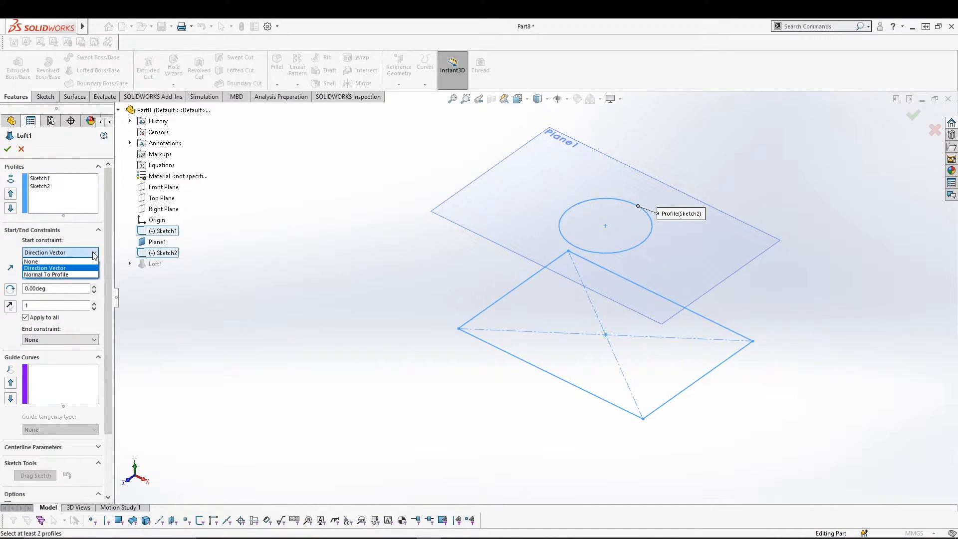
left_click(59, 275)
middle_click_drag(309, 386, 435, 340)
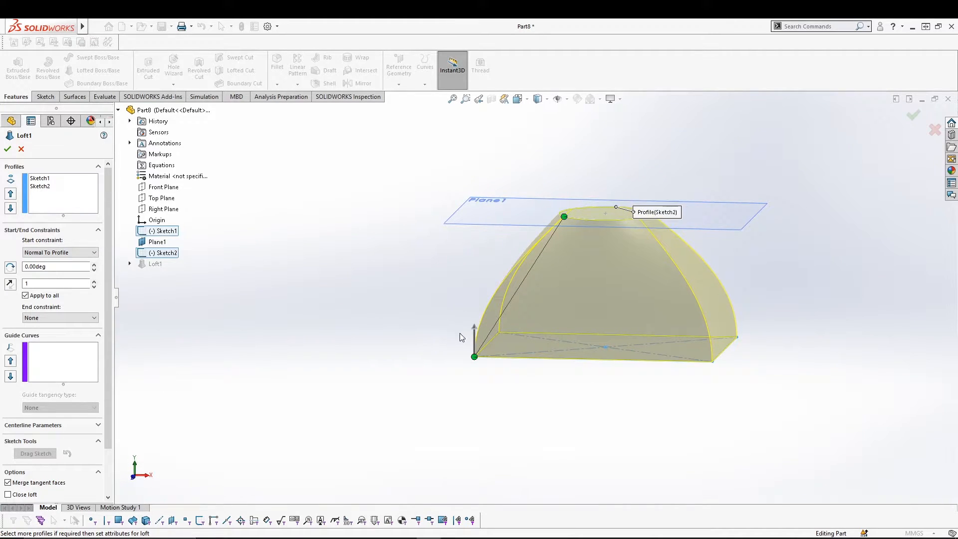
left_click_drag(474, 328, 481, 303)
scroll(442, 292, "up", 2)
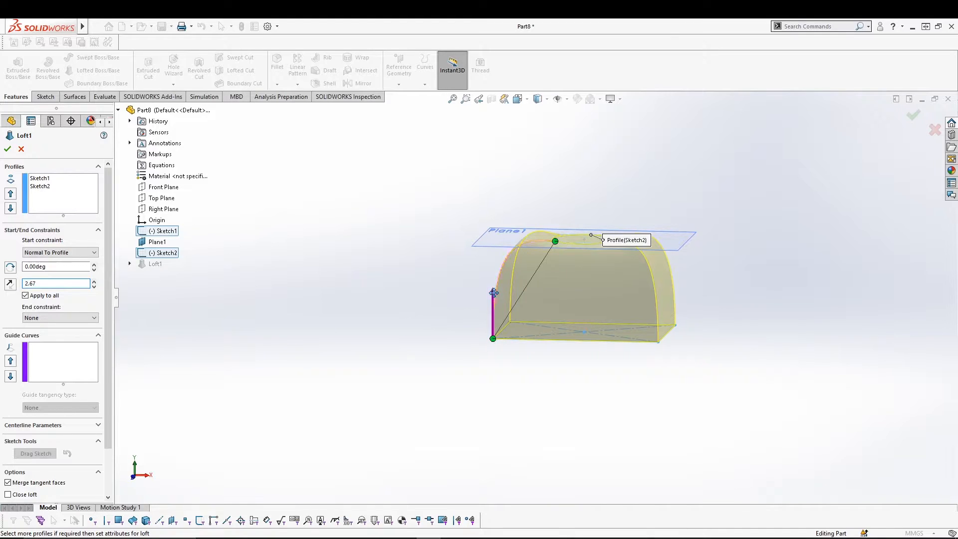
mouse_move(495, 292)
left_mouse_down()
mouse_move(494, 277)
mouse_move(490, 284)
left_mouse_up()
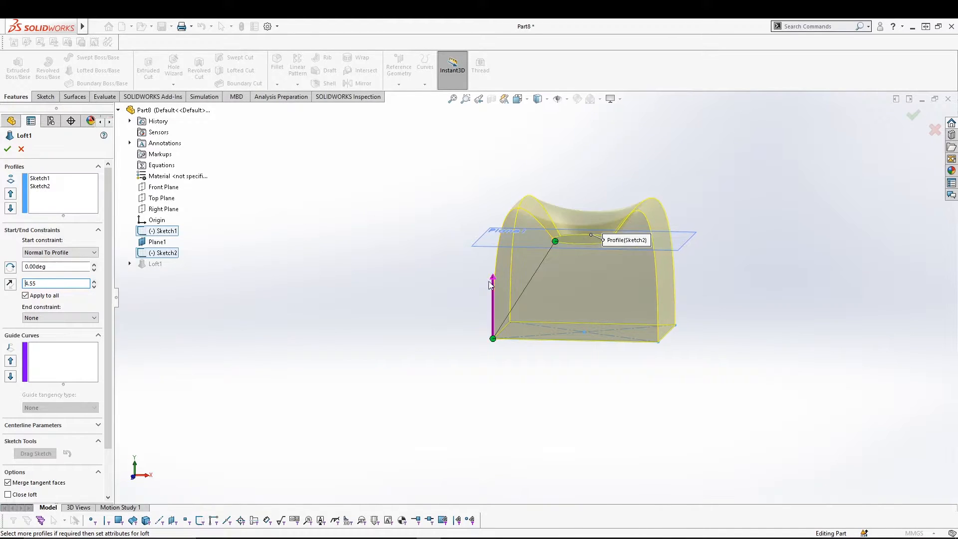
- Set the loft's end constraint to Normal To Profile with a tangent length of about 3.4, and accept the edit
left_click(61, 318)
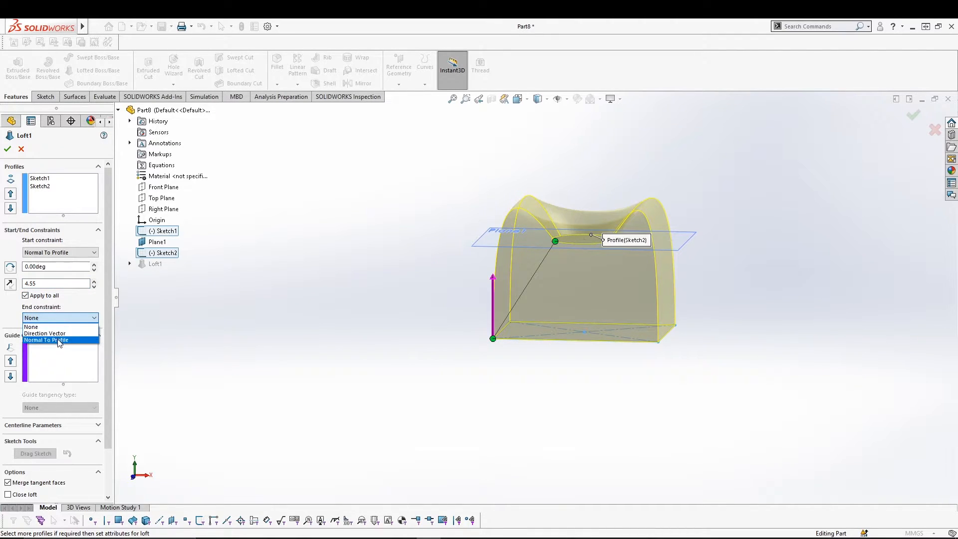
left_click(61, 340)
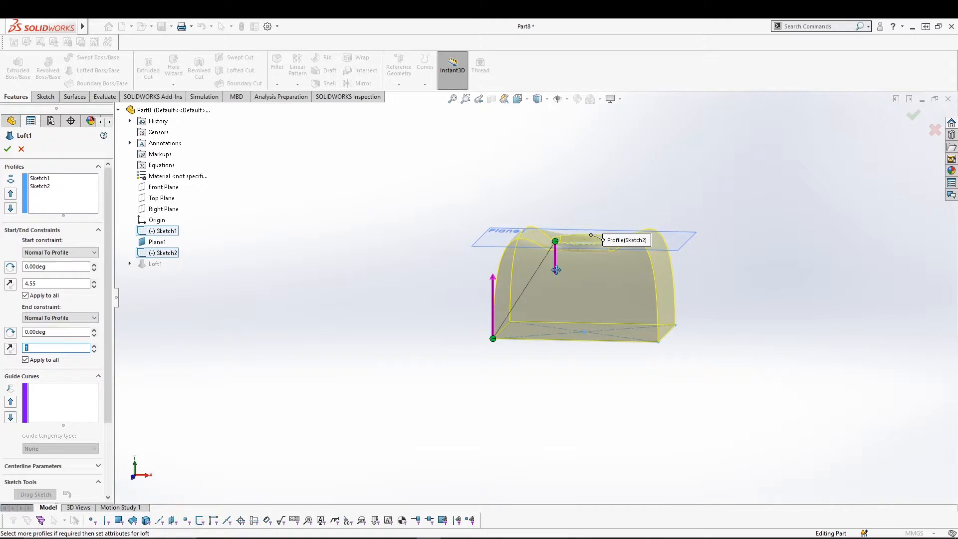
left_click_drag(555, 271, 561, 297)
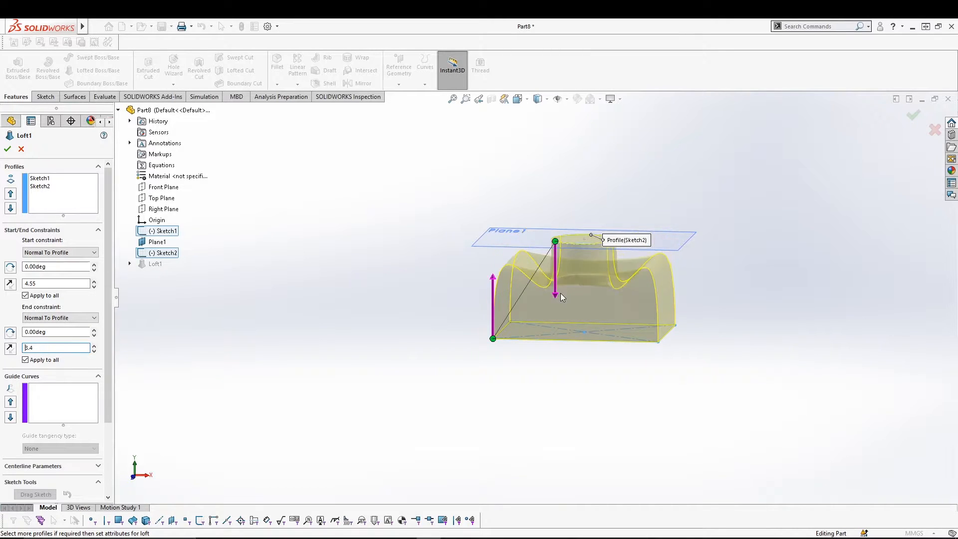
middle_click_drag(377, 328, 403, 366)
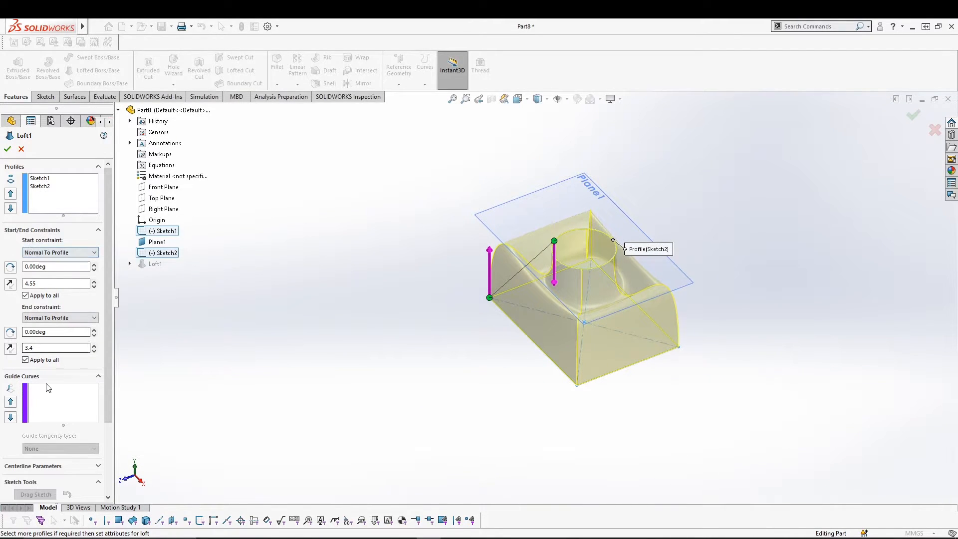
left_click(8, 149)
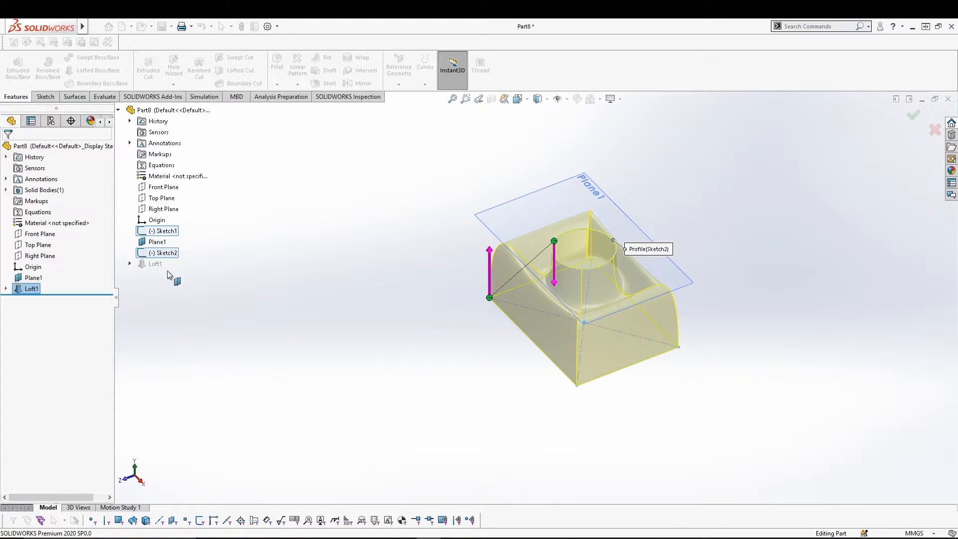
- Edit the loft again, set both its start and end constraints back to None, and accept the edit
middle_click_drag(354, 316, 408, 316)
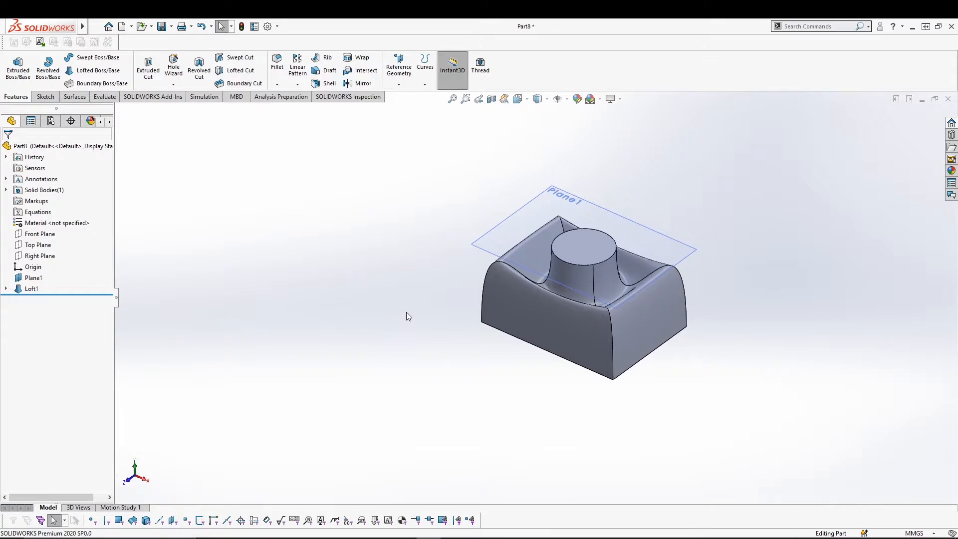
left_click(31, 288)
left_click(35, 275)
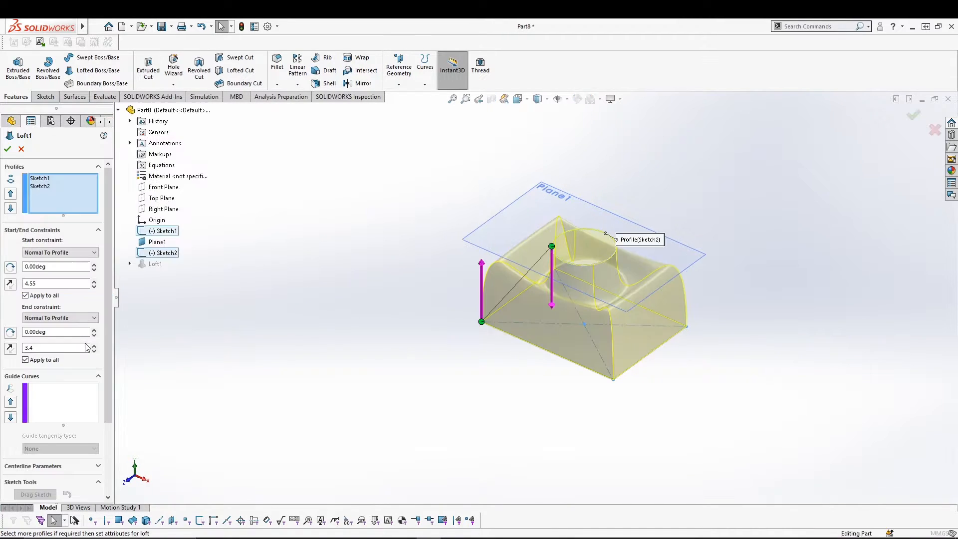
left_click(75, 252)
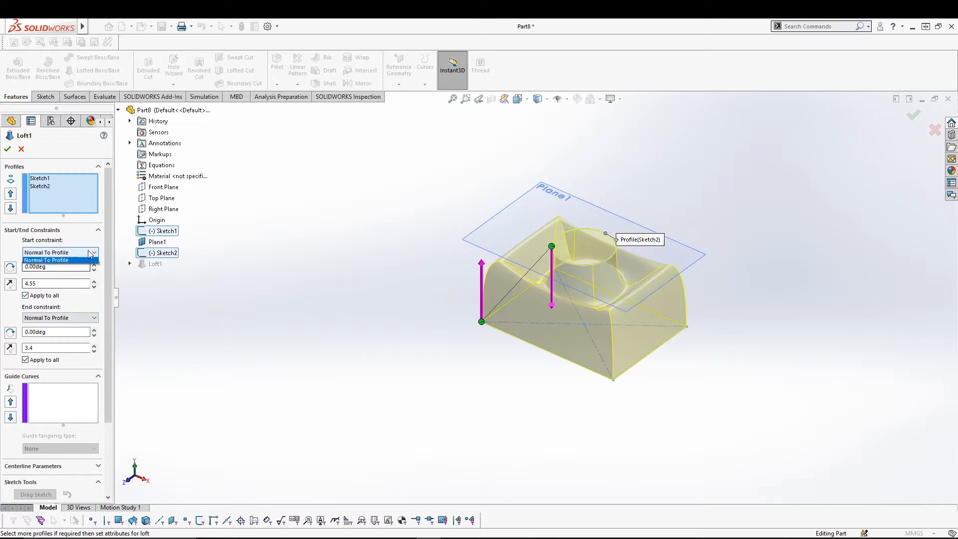
left_click(70, 260)
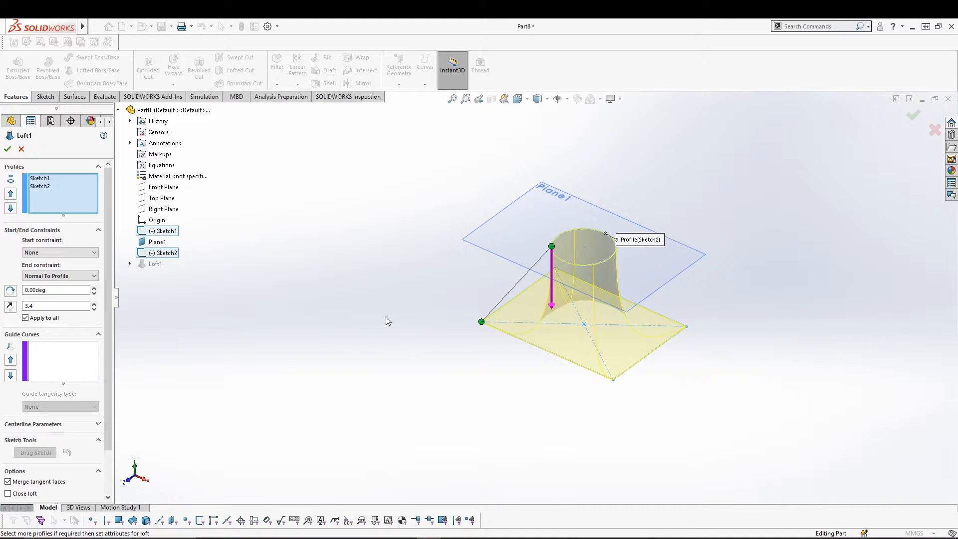
middle_click_drag(406, 358, 322, 283)
left_click(8, 150)
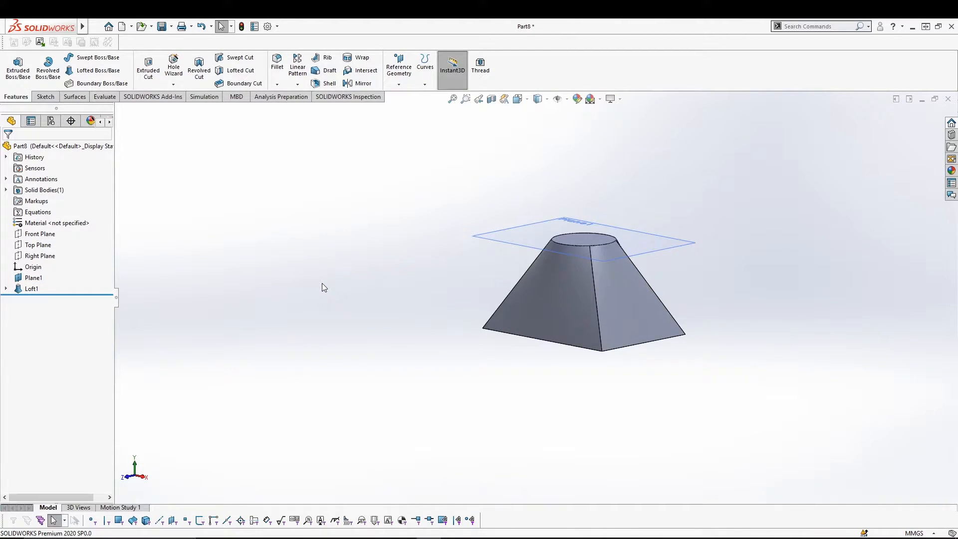
middle_click_drag(322, 283, 440, 292)
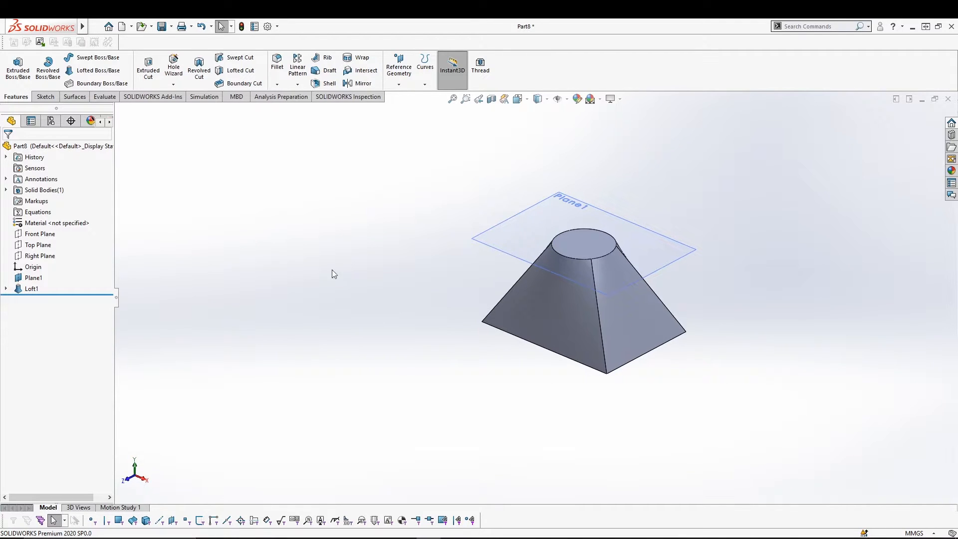
- Create a reference plane offset 80 mm above Plane1
left_click(399, 85)
left_click(417, 97)
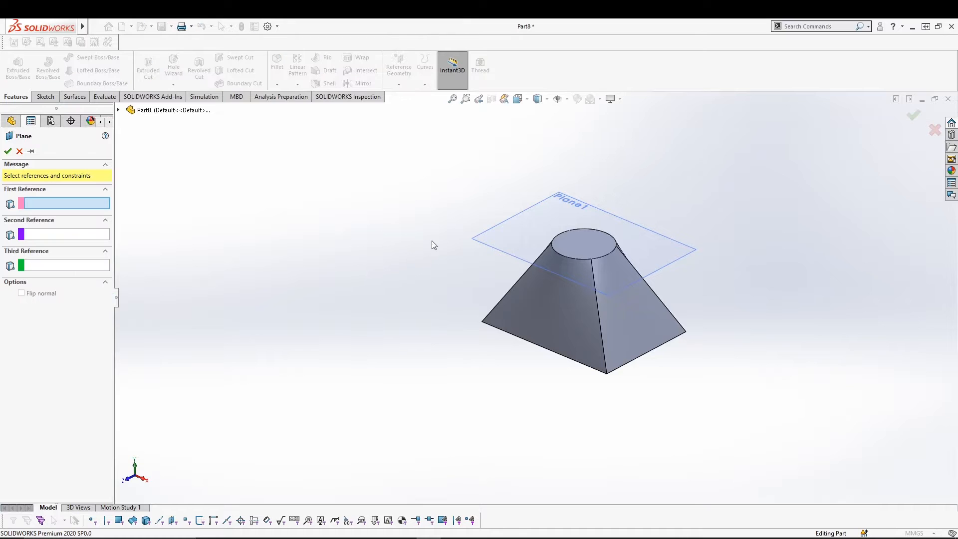
left_click(498, 229)
middle_click_drag(338, 230, 352, 185)
left_click(7, 151)
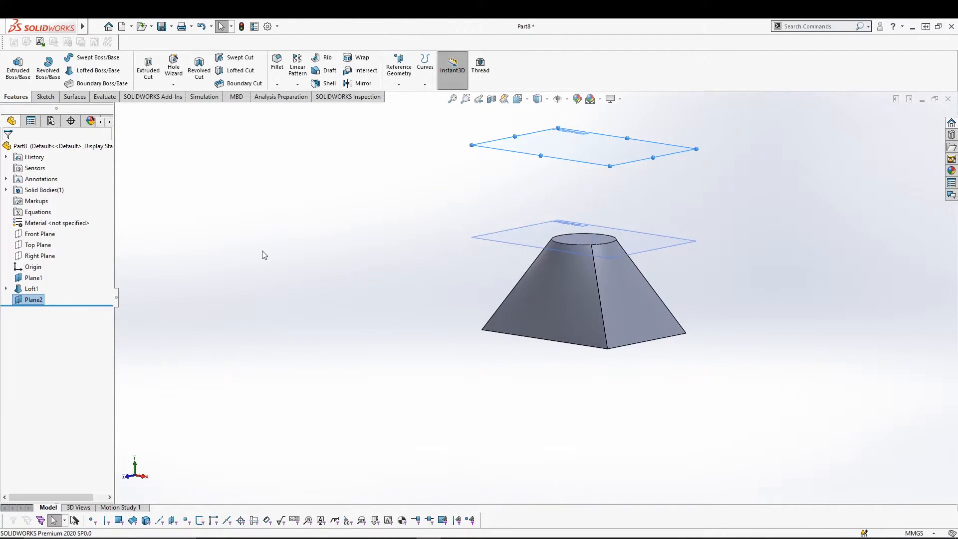
- Open a new sketch on Plane2 and orient the view normal to it
left_click(552, 130)
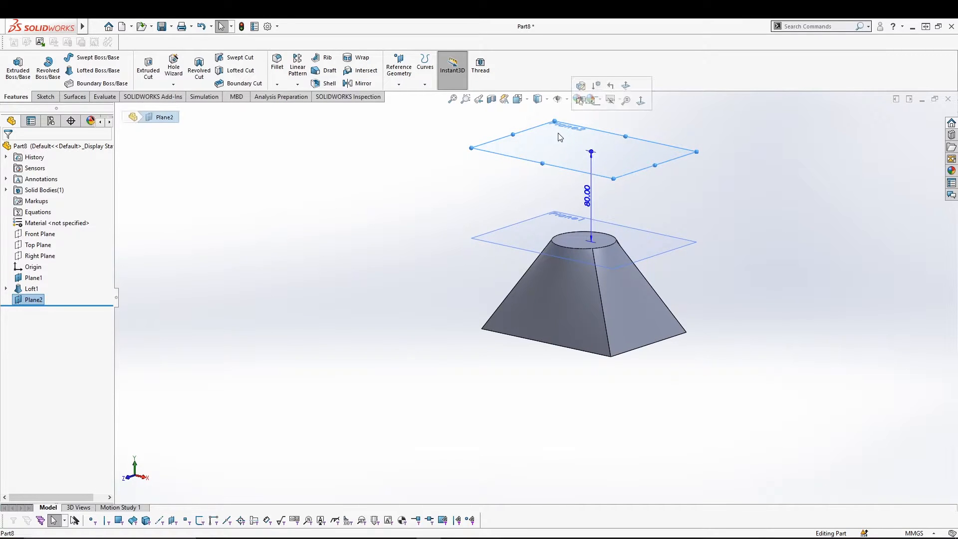
left_click(599, 103)
key("space")
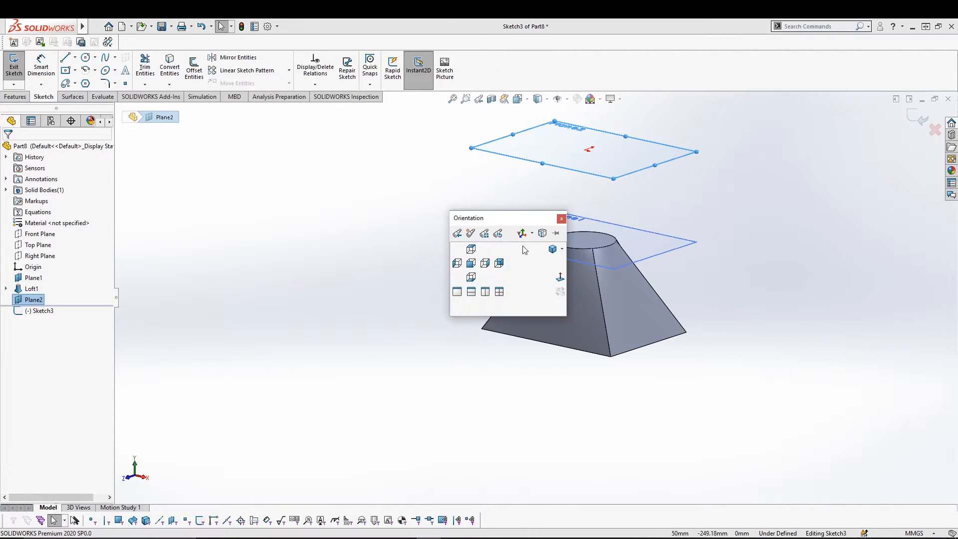
left_click(560, 279)
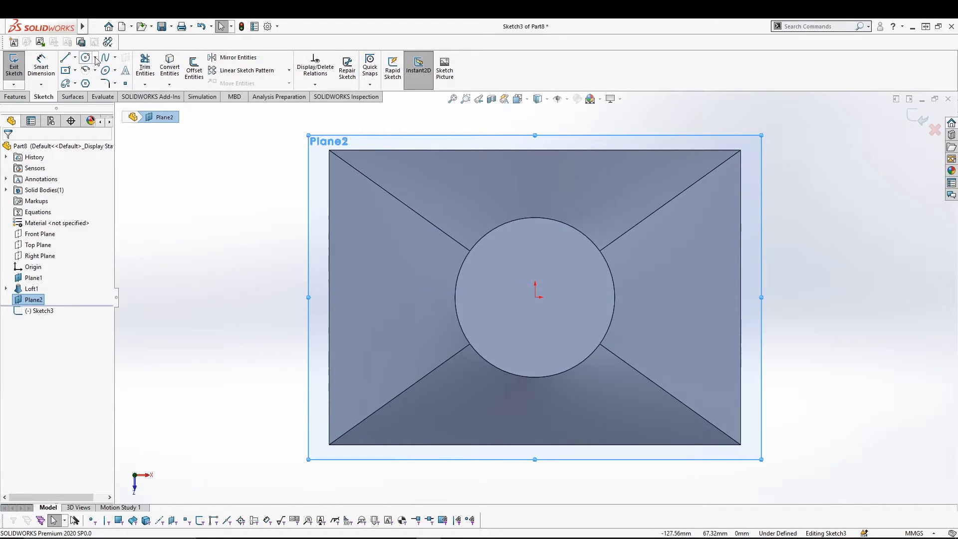
- Sketch a six-sided polygon centred on the origin, with an inscribed circle about 59.5 mm in diameter, and exit the sketch
left_click(75, 71)
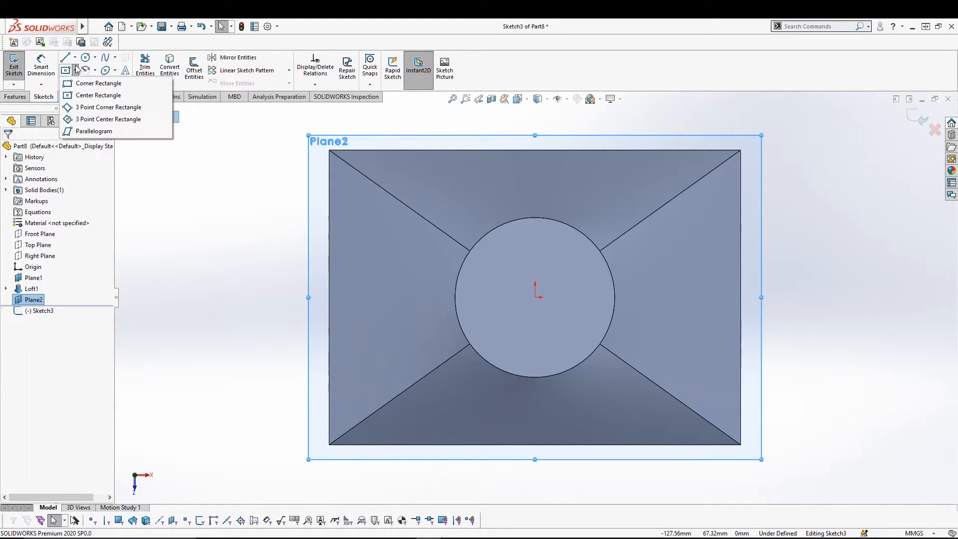
left_click(77, 73)
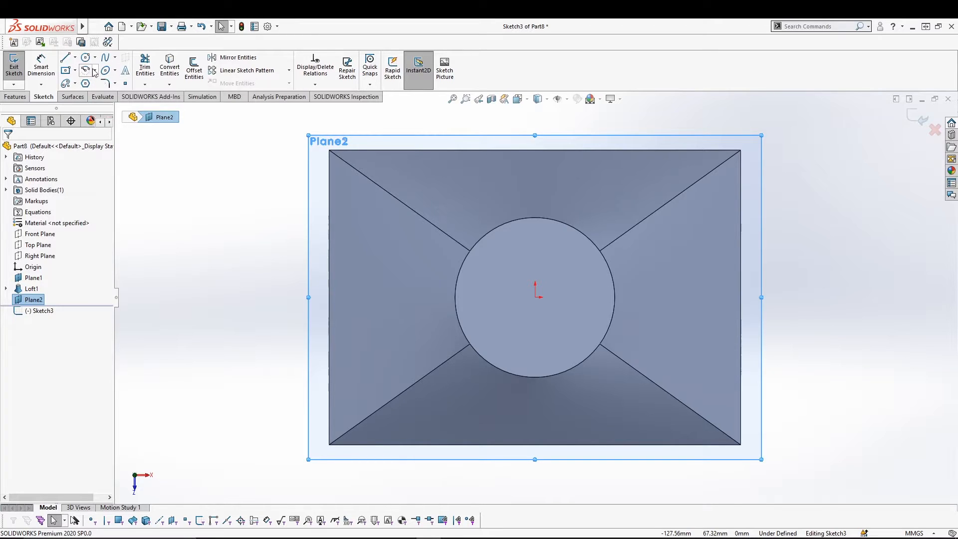
left_click(86, 86)
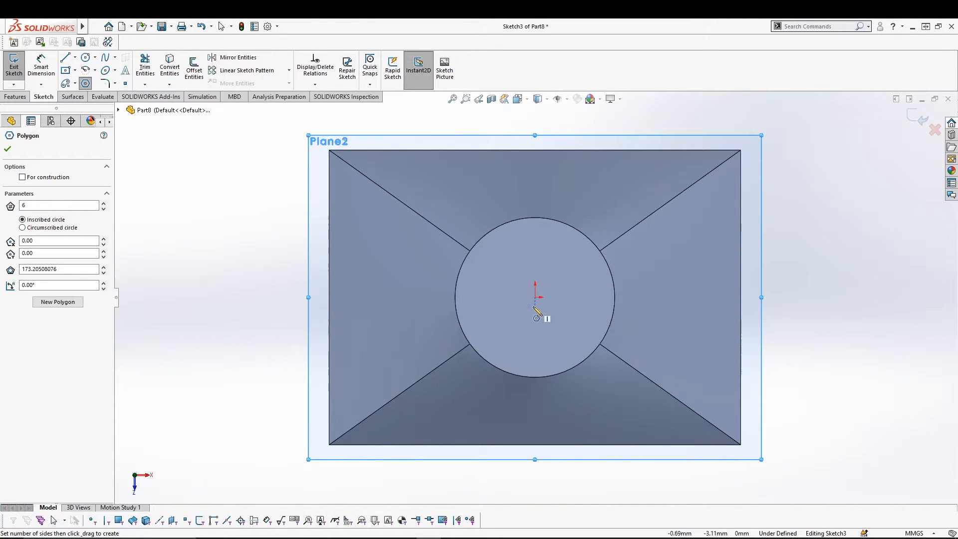
mouse_move(536, 298)
left_mouse_down()
mouse_move(583, 235)
mouse_move(535, 198)
left_mouse_up()
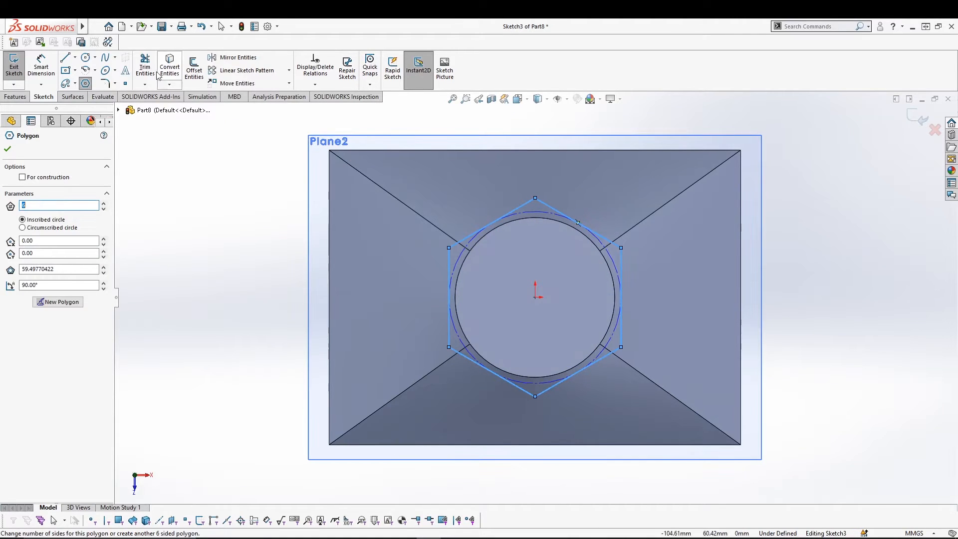
left_click(6, 72)
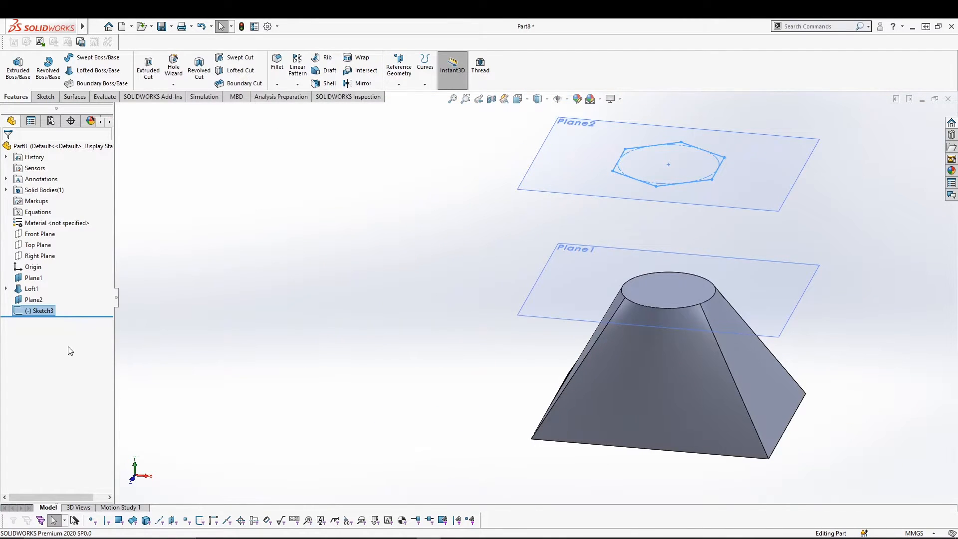
- Delete the loft feature, keeping its rectangle and circle sketches
left_click(31, 288)
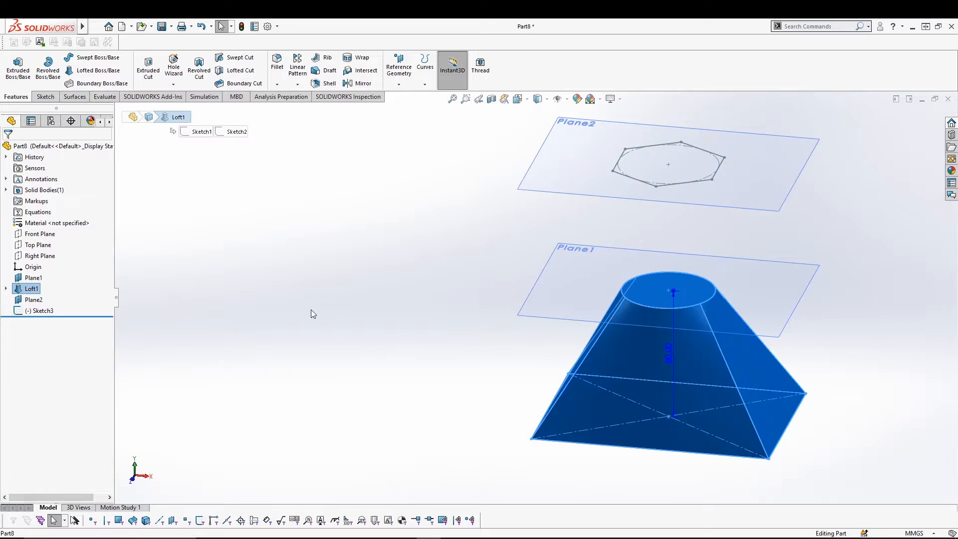
key("Delete")
key("Return")
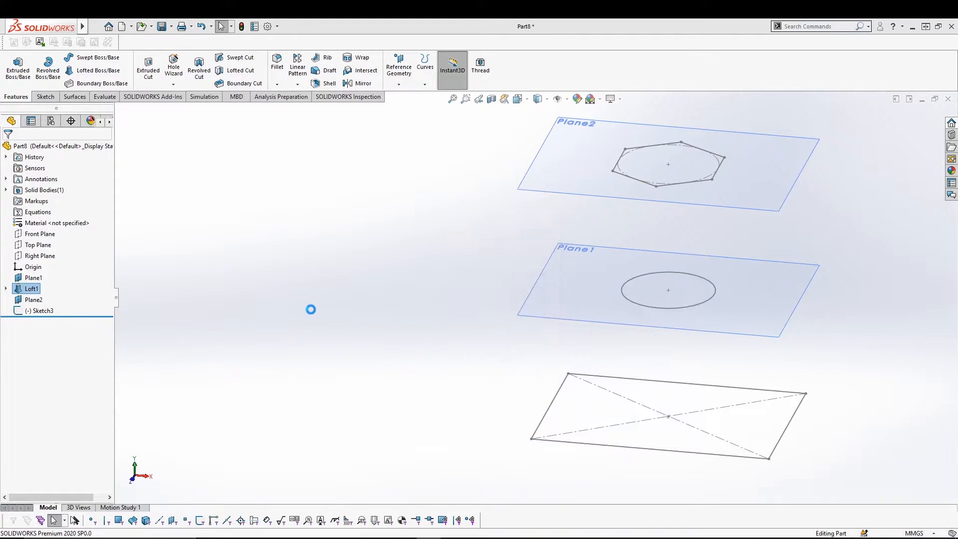
mouse_move(385, 398)
middle_mouse_down()
mouse_move(368, 370)
mouse_move(366, 381)
middle_mouse_up()
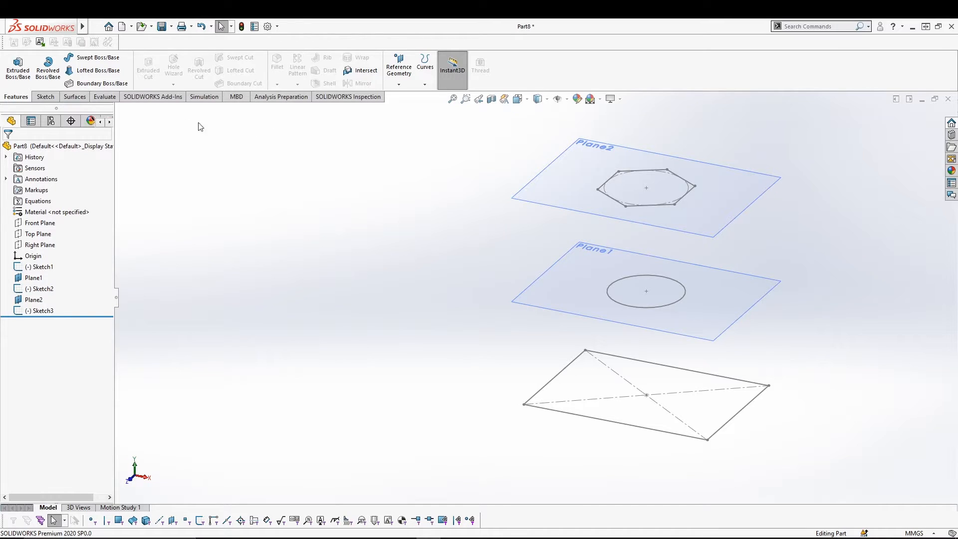
- Start a Loft and select the rectangle Sketch1, the circle Sketch2 and the hexagon Sketch3 as its profiles
left_click(95, 71)
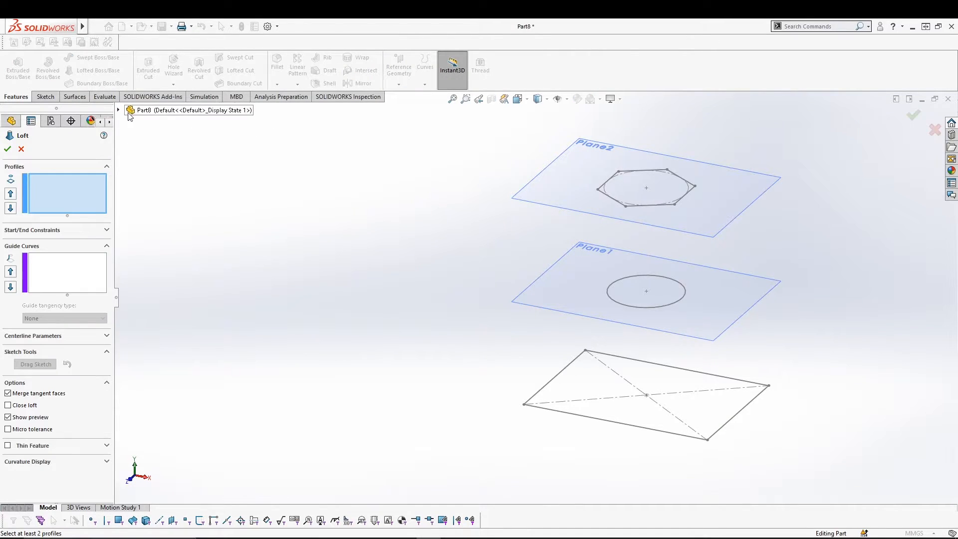
left_click(119, 110)
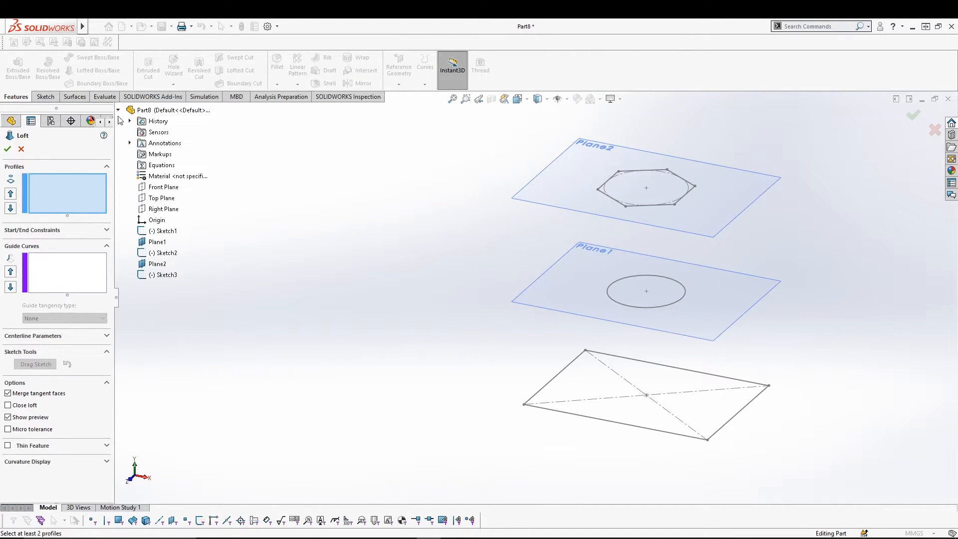
left_click(170, 231)
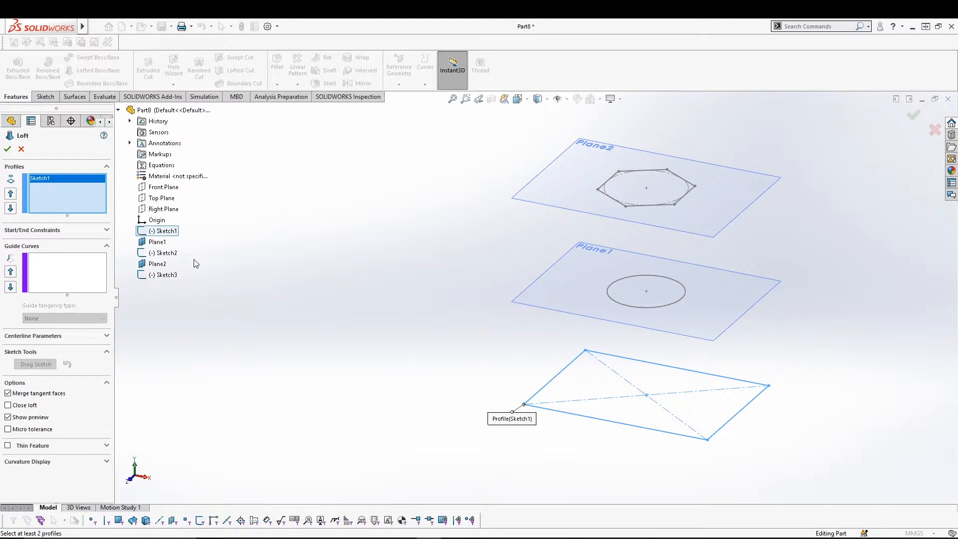
left_click(167, 253)
left_click(167, 275)
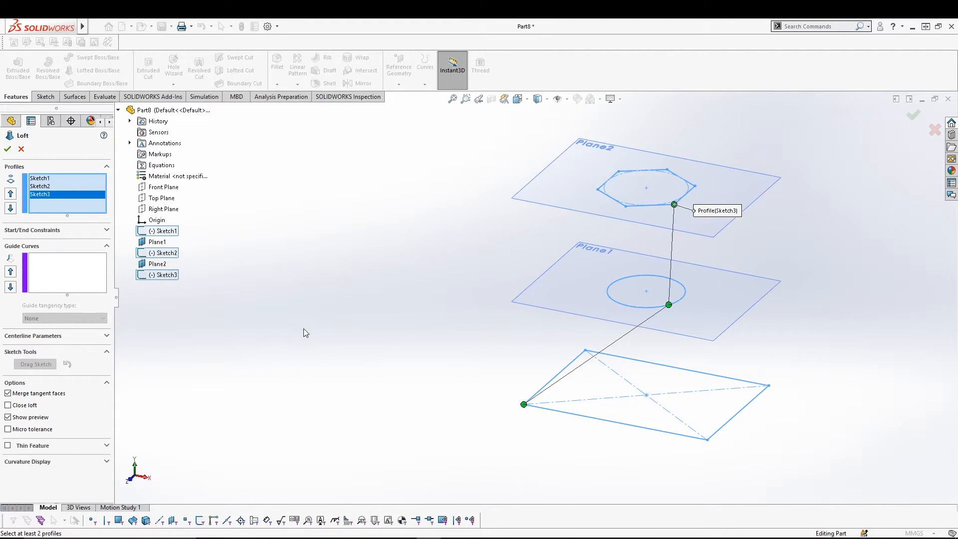
- Move the loft connectors on the circle and hexagon to line up with the rectangle's connected corner, and create the loft
mouse_move(338, 328)
middle_mouse_down()
mouse_move(327, 321)
mouse_move(337, 345)
mouse_move(362, 316)
mouse_move(368, 333)
mouse_move(378, 331)
mouse_move(366, 319)
middle_mouse_up()
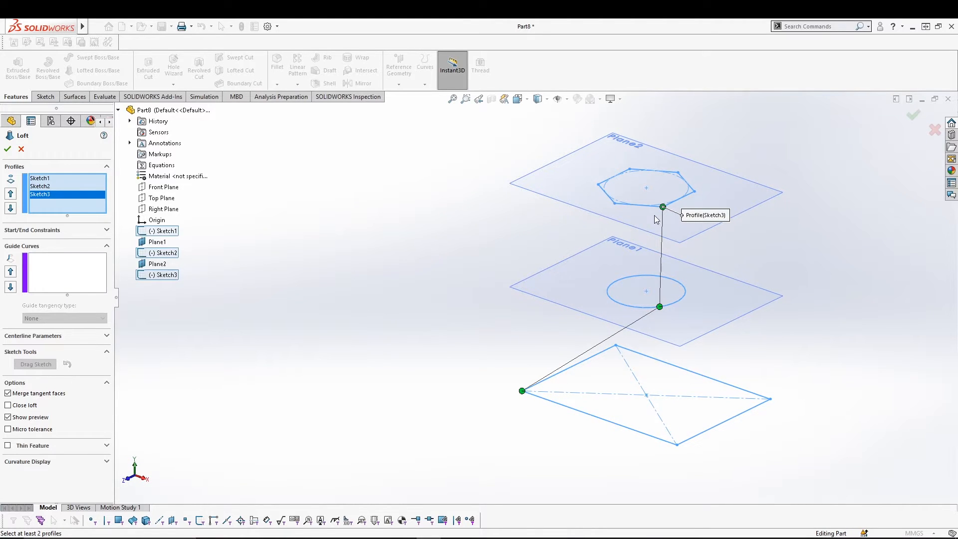
middle_click_drag(499, 304, 430, 359)
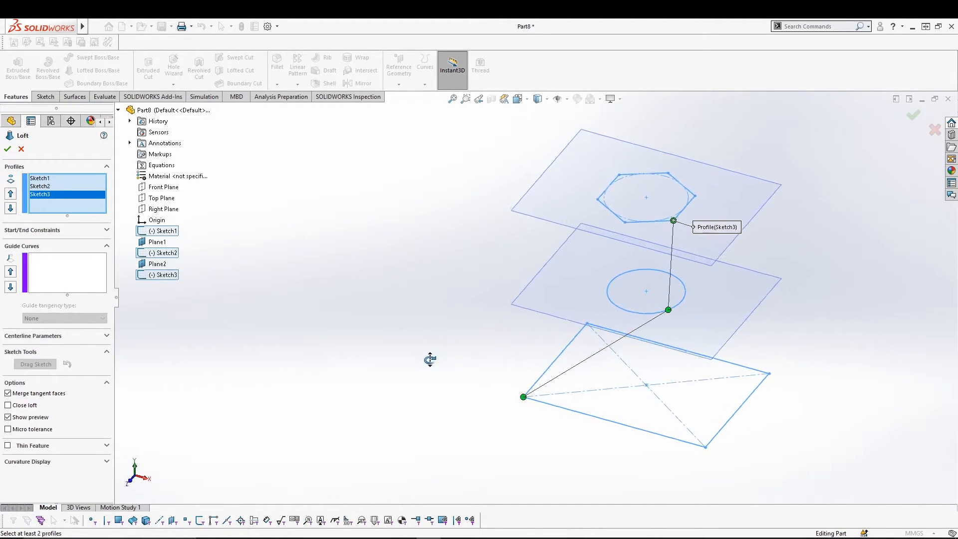
mouse_move(671, 313)
left_mouse_down()
mouse_move(645, 320)
mouse_move(615, 307)
left_mouse_up()
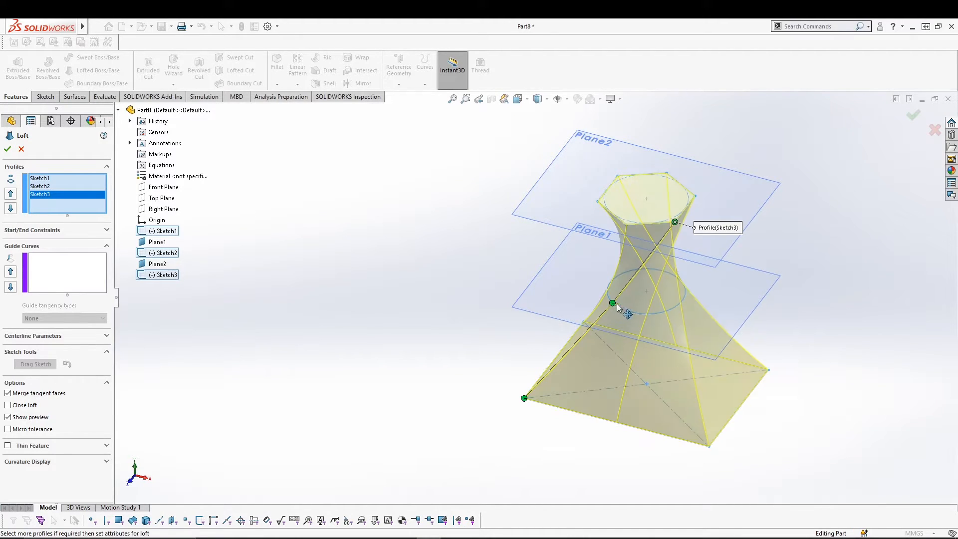
left_click_drag(678, 225, 627, 225)
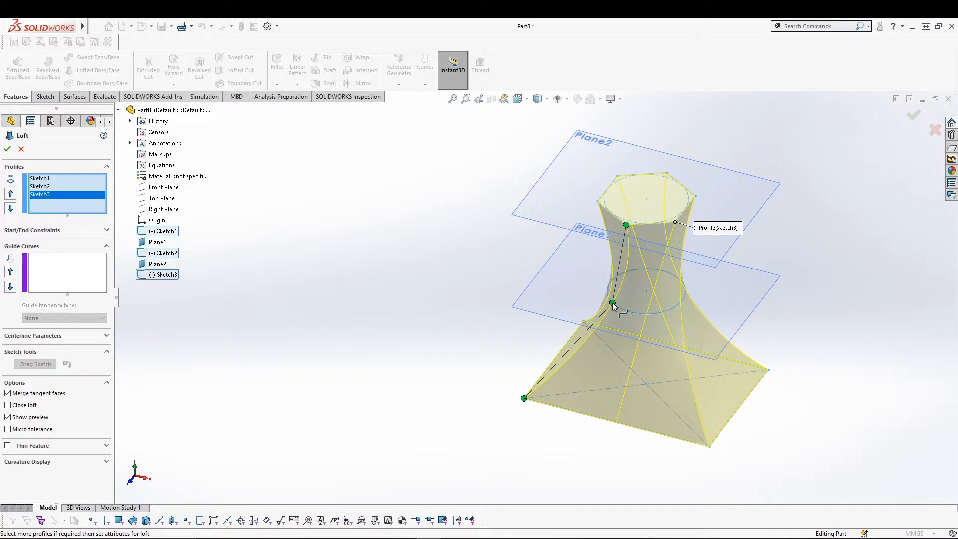
left_click_drag(613, 303, 607, 291)
left_click_drag(627, 226, 597, 201)
middle_click_drag(436, 297, 473, 353)
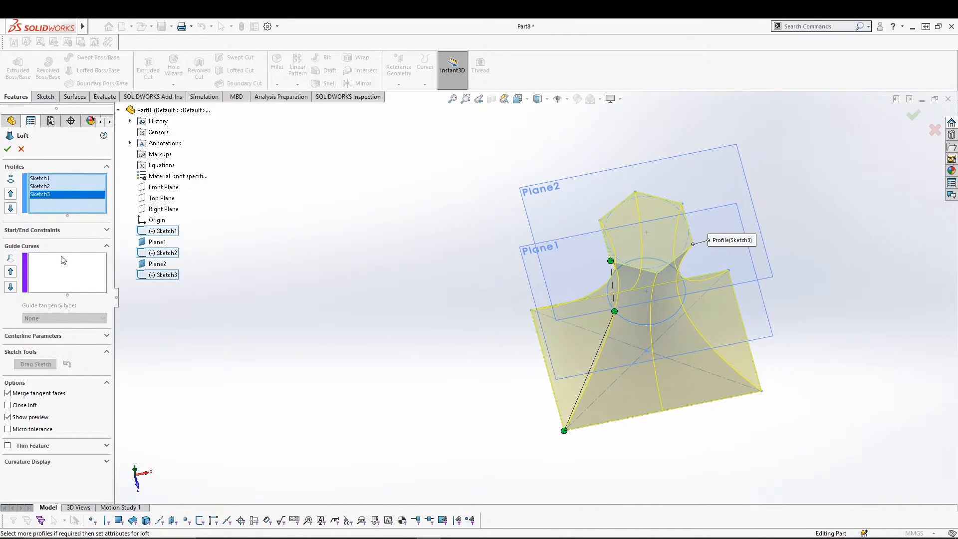
left_click(8, 150)
mouse_move(355, 360)
middle_mouse_down()
mouse_move(328, 235)
mouse_move(420, 404)
mouse_move(530, 242)
mouse_move(528, 259)
mouse_move(338, 326)
mouse_move(379, 395)
mouse_move(392, 208)
mouse_move(336, 299)
middle_mouse_up()
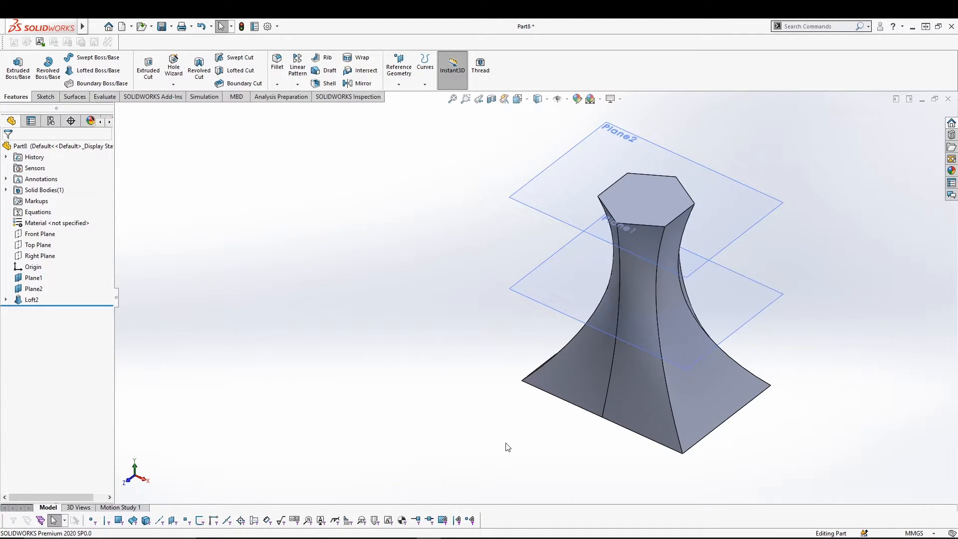
mouse_move(476, 397)
middle_mouse_down()
mouse_move(445, 361)
mouse_move(414, 375)
mouse_move(514, 387)
mouse_move(355, 356)
mouse_move(436, 429)
middle_mouse_up()
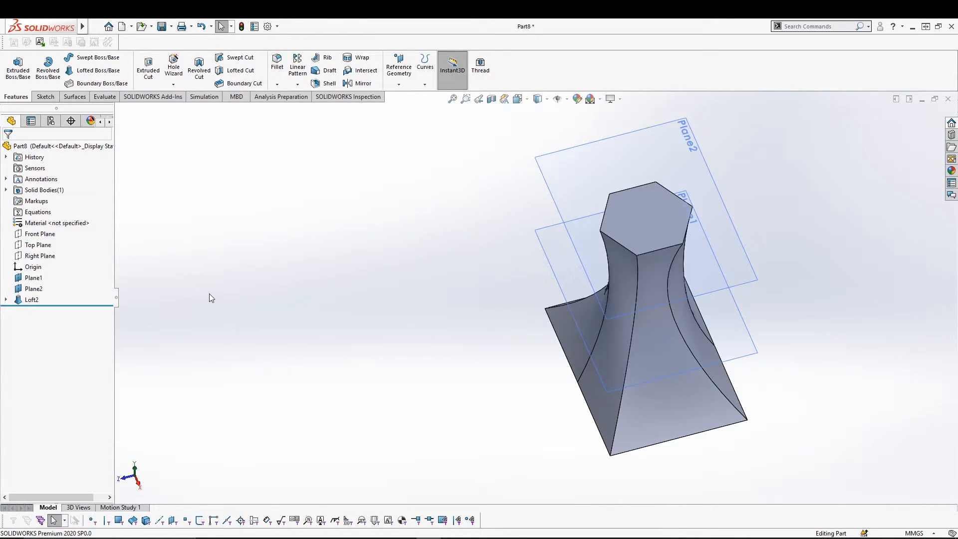
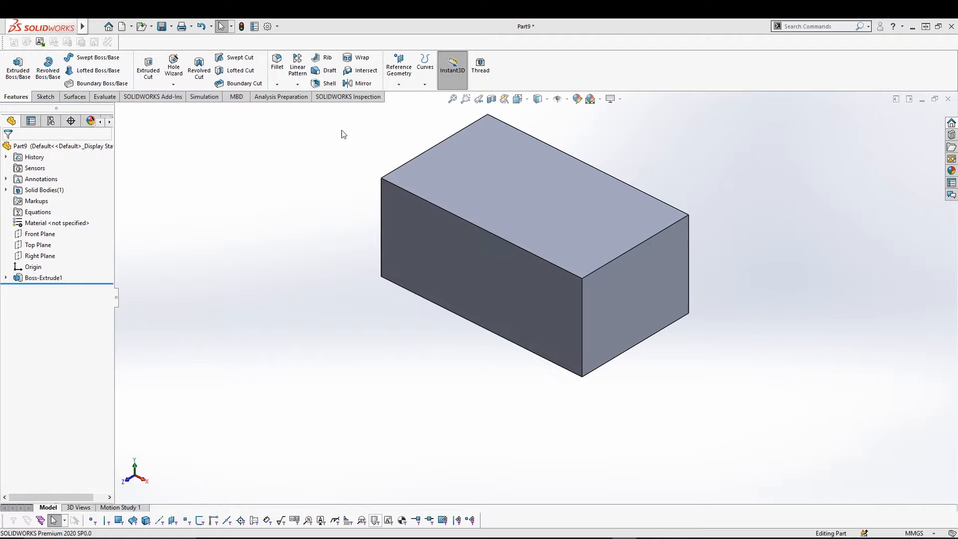
- Shell the rectangular block with a 10 mm wall thickness, removing its long front face
left_click(327, 83)
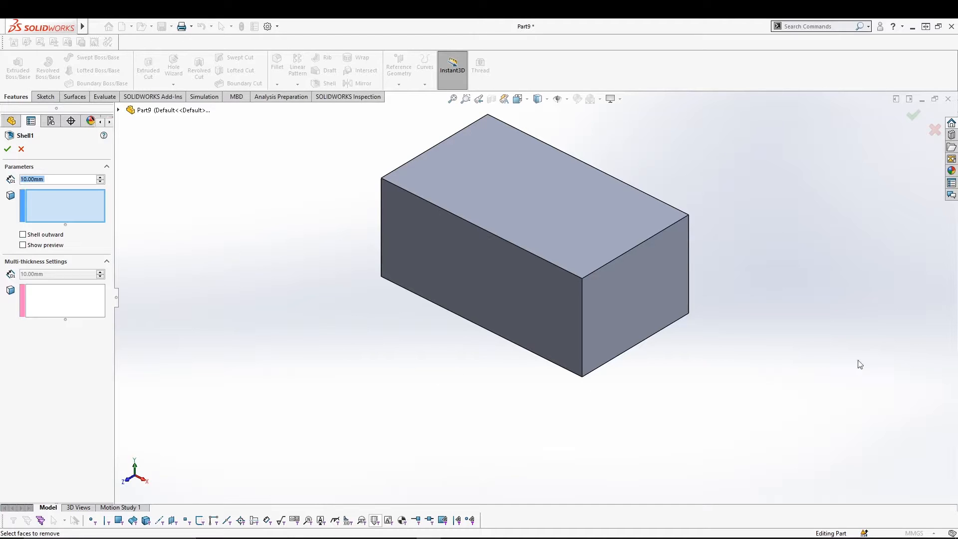
left_click(514, 295)
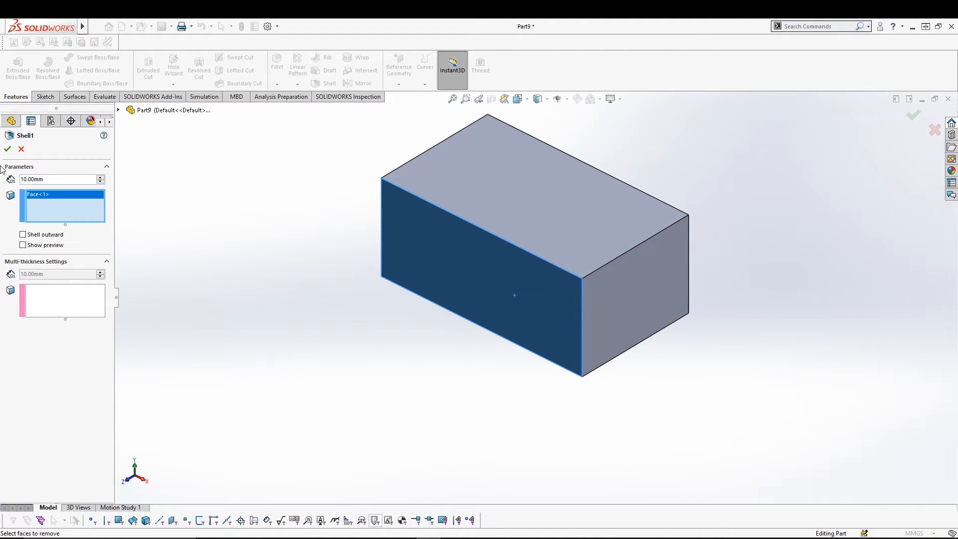
left_click(7, 148)
middle_click_drag(355, 343, 359, 319)
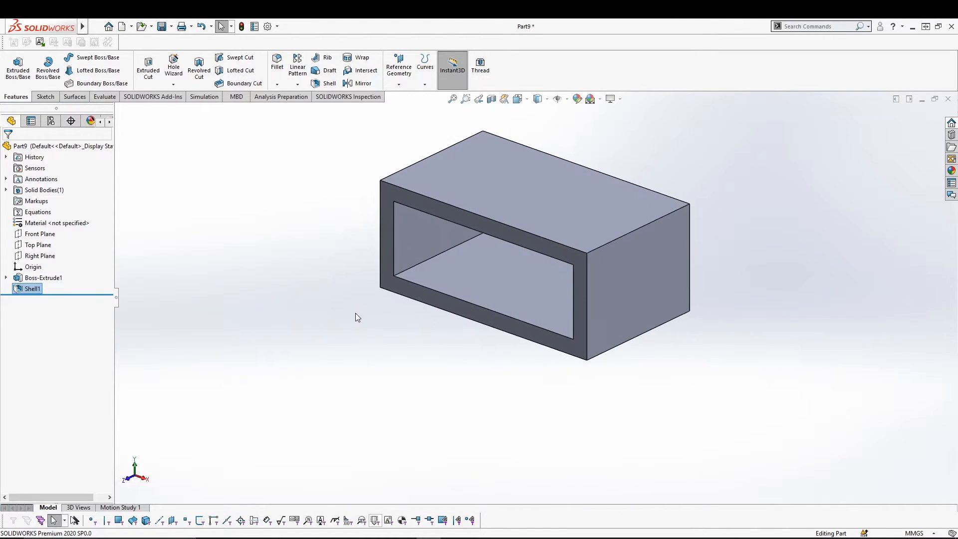
- Edit the shell feature to also remove the end face adjoining the open front on the positive X side
left_click(30, 290)
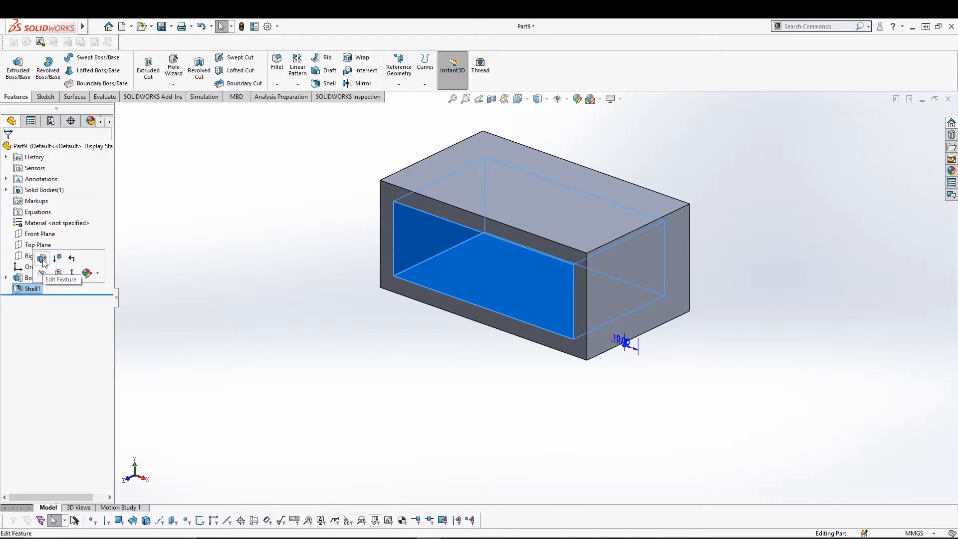
left_click(40, 256)
left_click(33, 289)
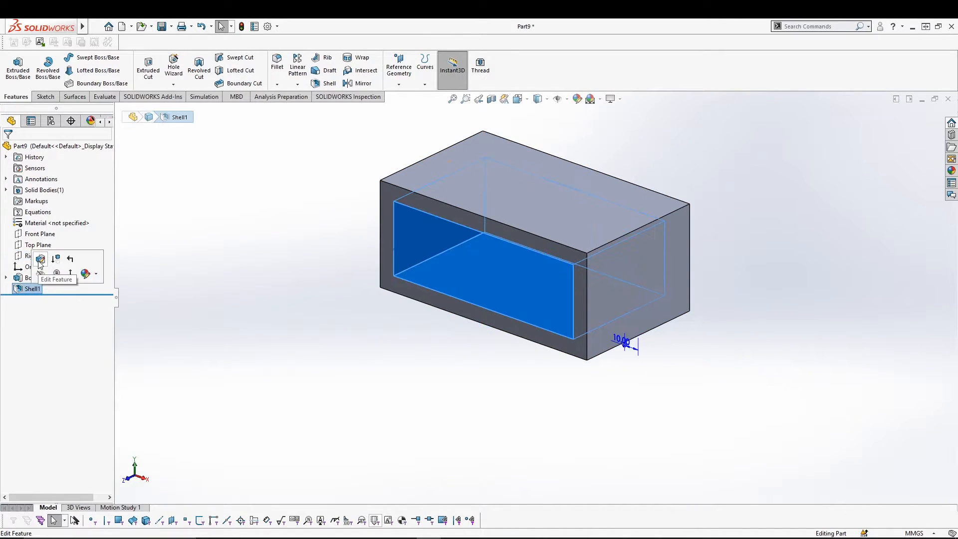
left_click(40, 266)
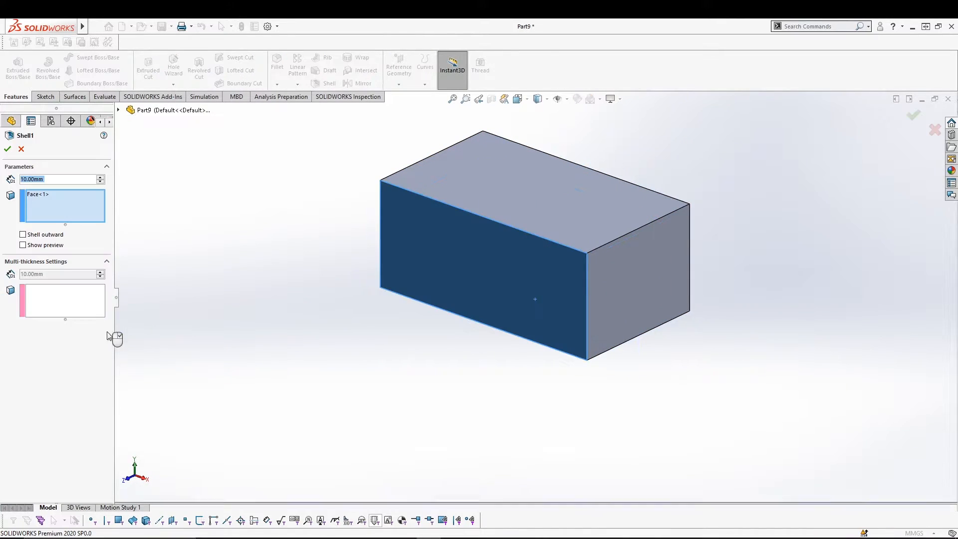
left_click(628, 292)
left_click(8, 148)
middle_click_drag(351, 325, 434, 369)
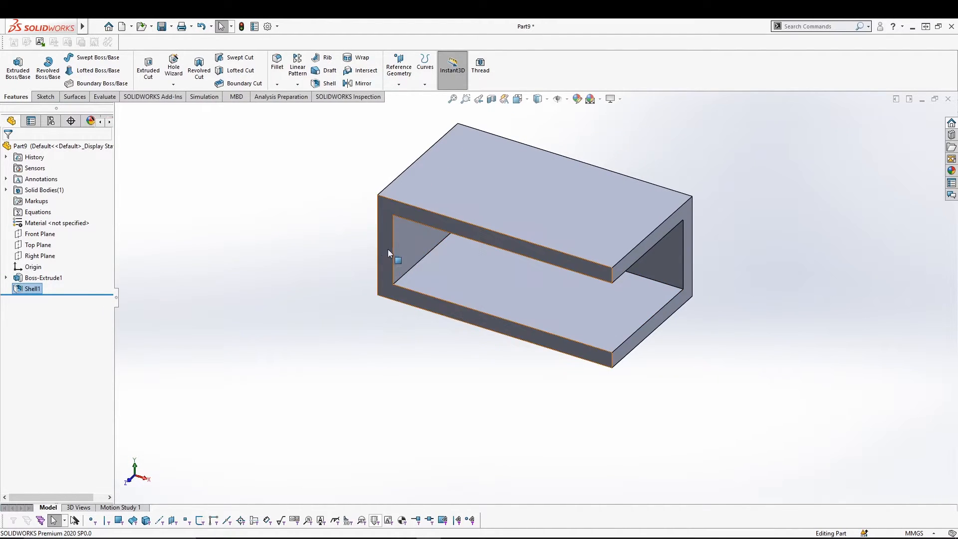
middle_click_drag(687, 348, 675, 364)
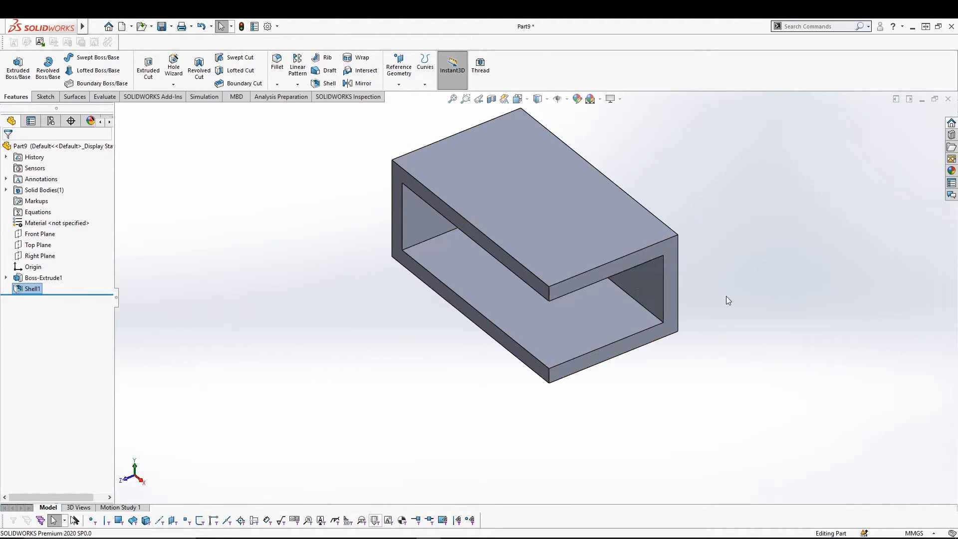
middle_click_drag(435, 370, 391, 334)
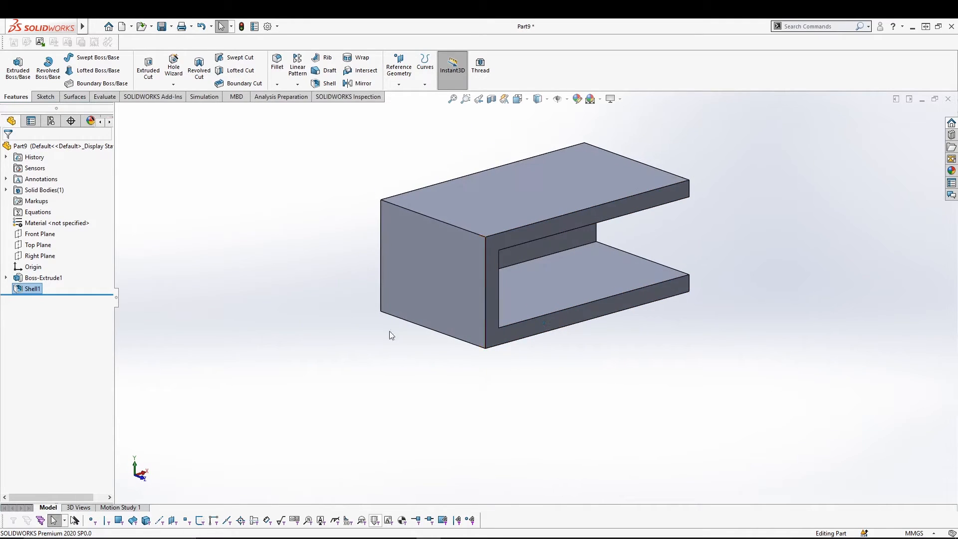
- Edit the shell feature again to also remove the remaining closed end face opposite the open end
right_click(23, 287)
left_click(56, 268)
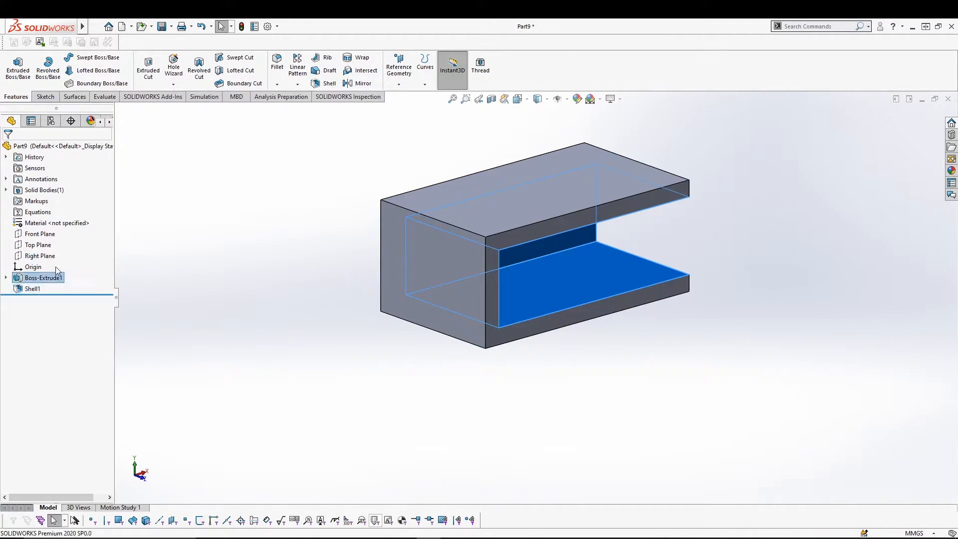
left_click(411, 254)
left_click(8, 148)
middle_click_drag(278, 341, 367, 386)
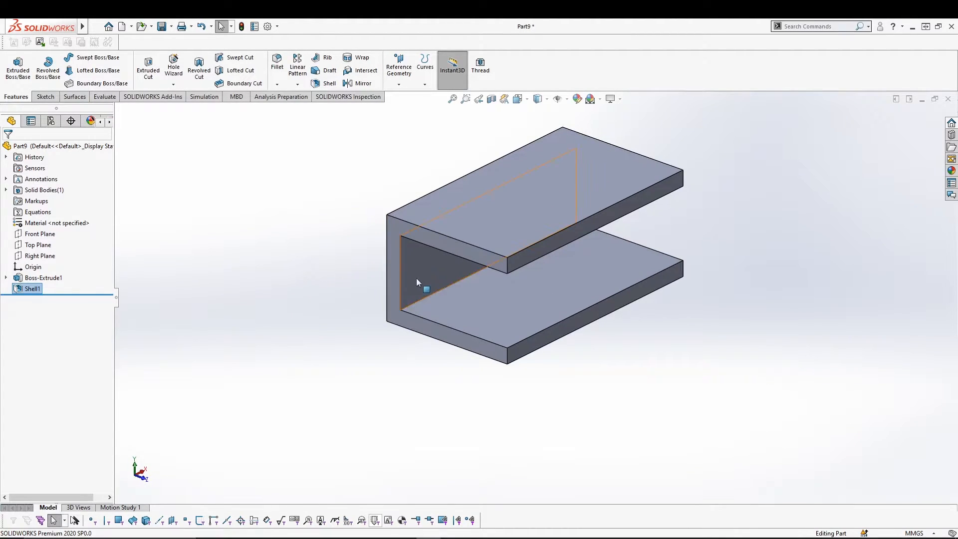
middle_click_drag(325, 353, 237, 353)
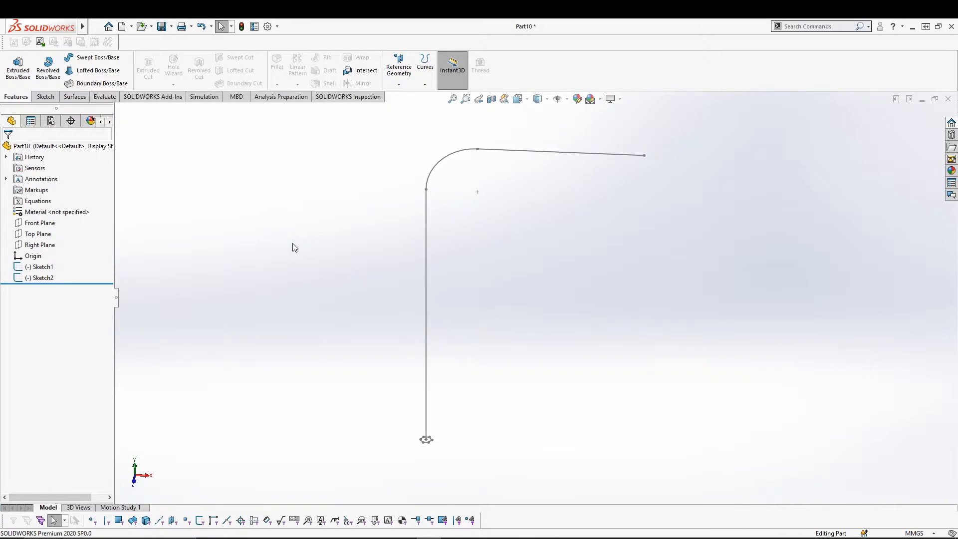
- Highlight the bent path Sketch1 and the small hexagonal profile Sketch2 in turn to identify them
mouse_move(293, 246)
middle_mouse_down()
mouse_move(323, 248)
mouse_move(294, 221)
mouse_move(298, 241)
middle_mouse_up()
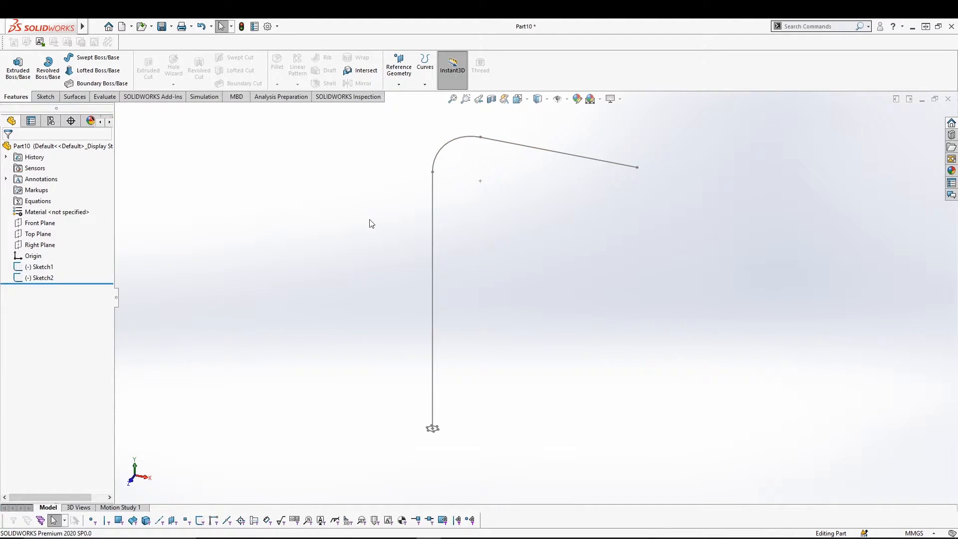
left_click(44, 268)
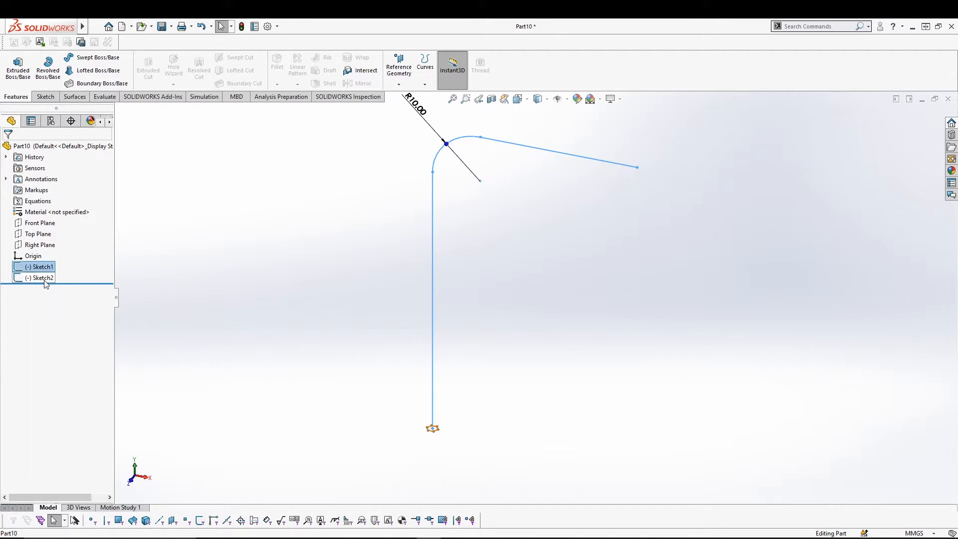
left_click(44, 278)
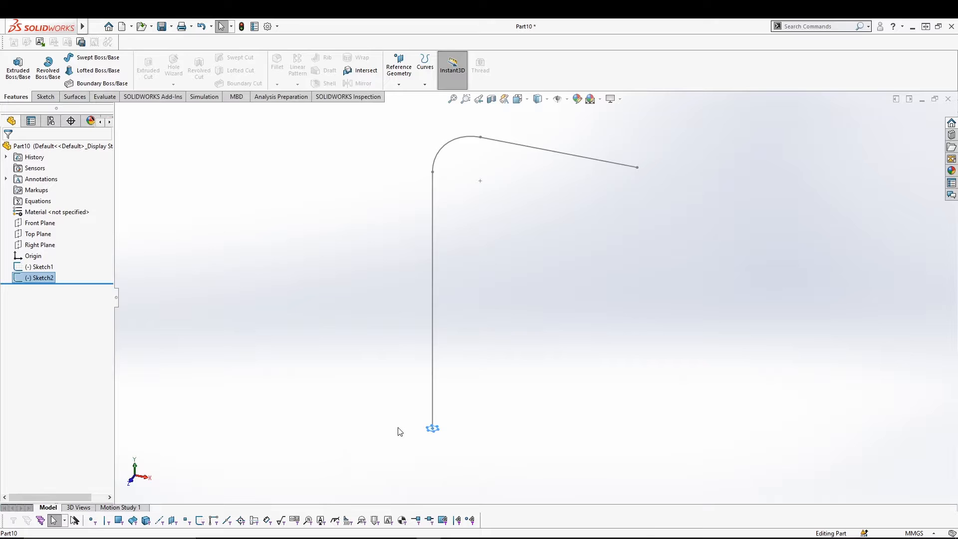
left_click(308, 357)
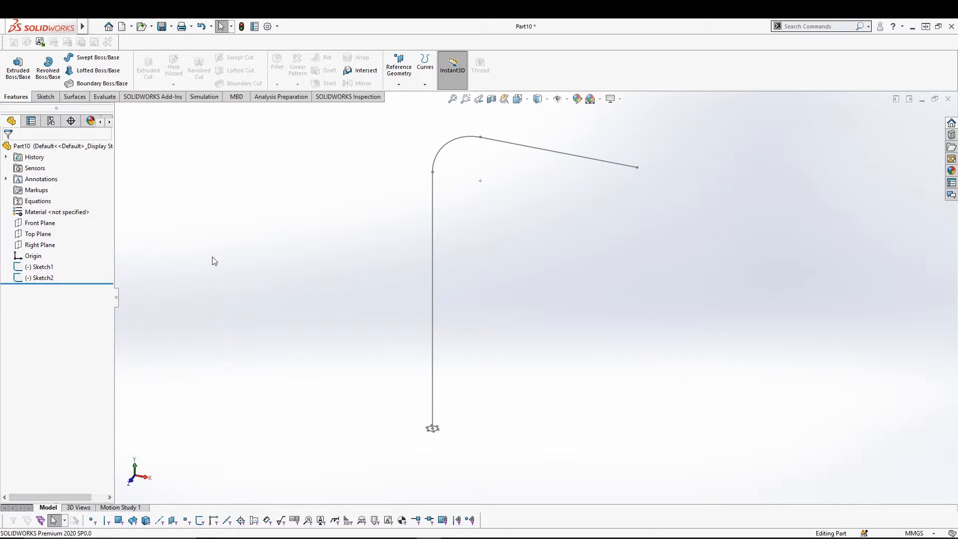
- Sweep the hexagonal profile Sketch2 along the bent path Sketch1 and fit the result in view
left_click(91, 59)
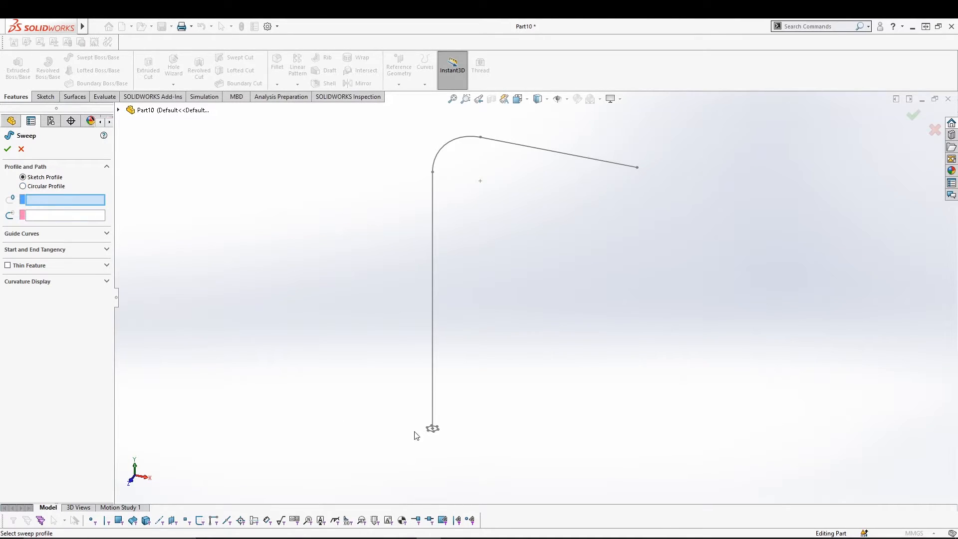
left_click(119, 111)
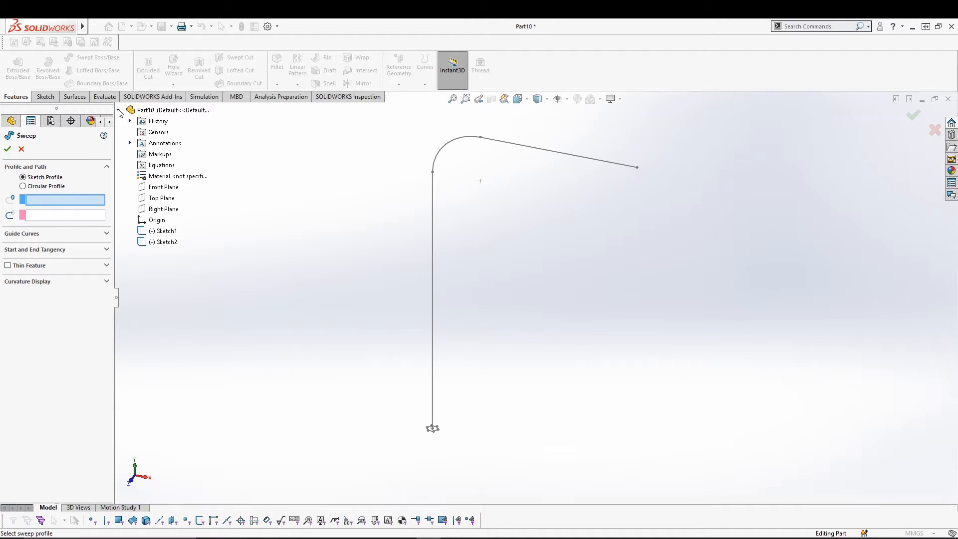
left_click(165, 241)
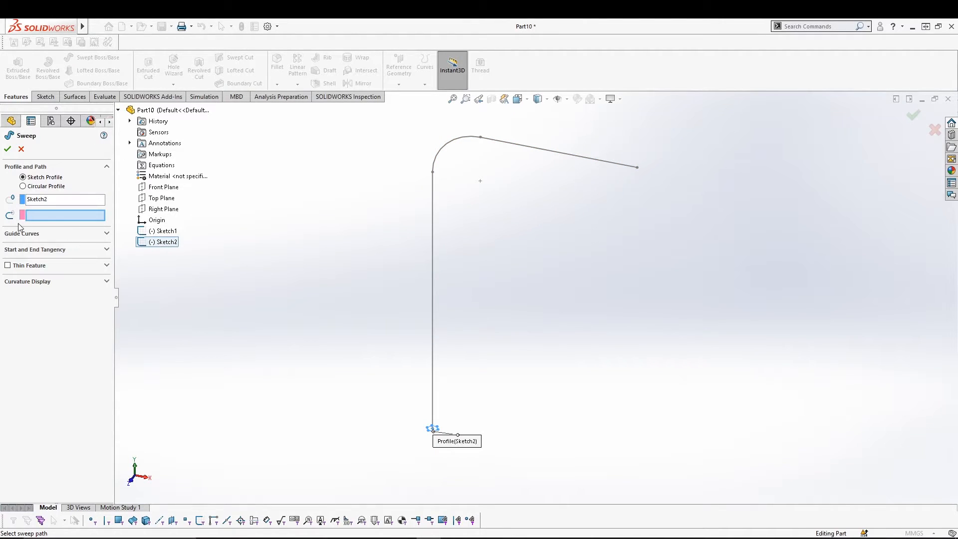
left_click(158, 232)
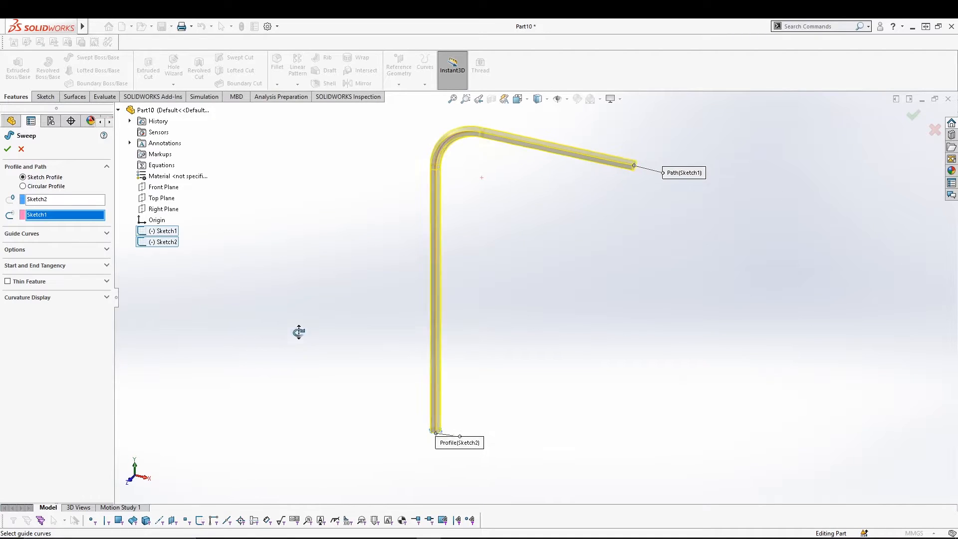
left_click(7, 148)
middle_click_drag(278, 289, 293, 265)
left_click(298, 283)
middle_click_drag(307, 315, 394, 196)
key("f")
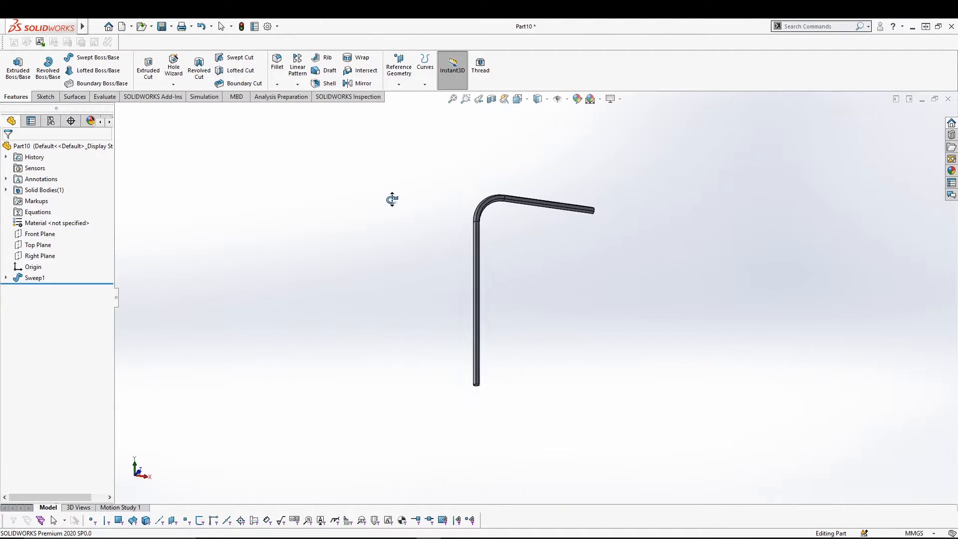
- Edit the sweep to use a circular profile with a 5 mm diameter along the path Sketch1
left_click(34, 278)
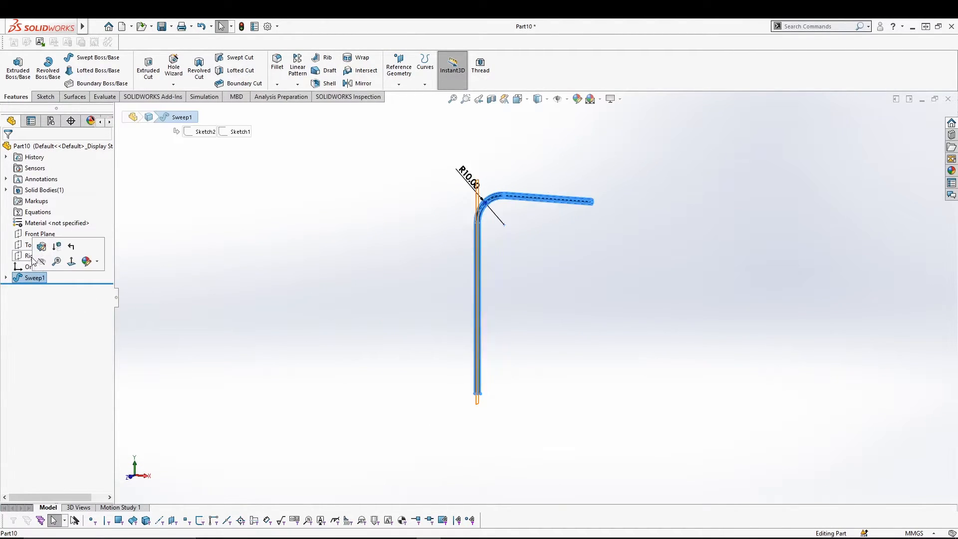
left_click(43, 250)
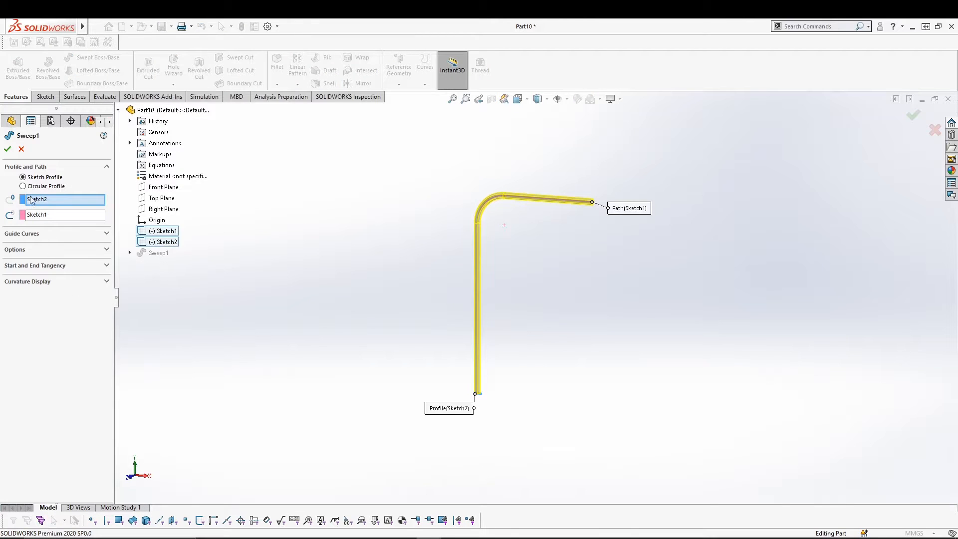
middle_click_drag(320, 346, 337, 366)
scroll(492, 389, "down", 4)
mouse_move(494, 339)
middle_mouse_down()
mouse_move(494, 381)
mouse_move(477, 385)
middle_mouse_up()
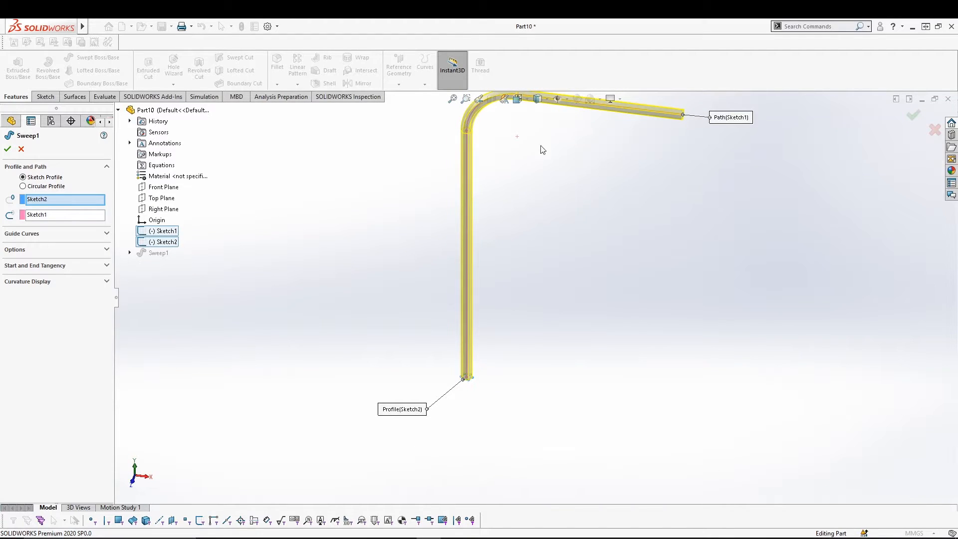
left_click(23, 187)
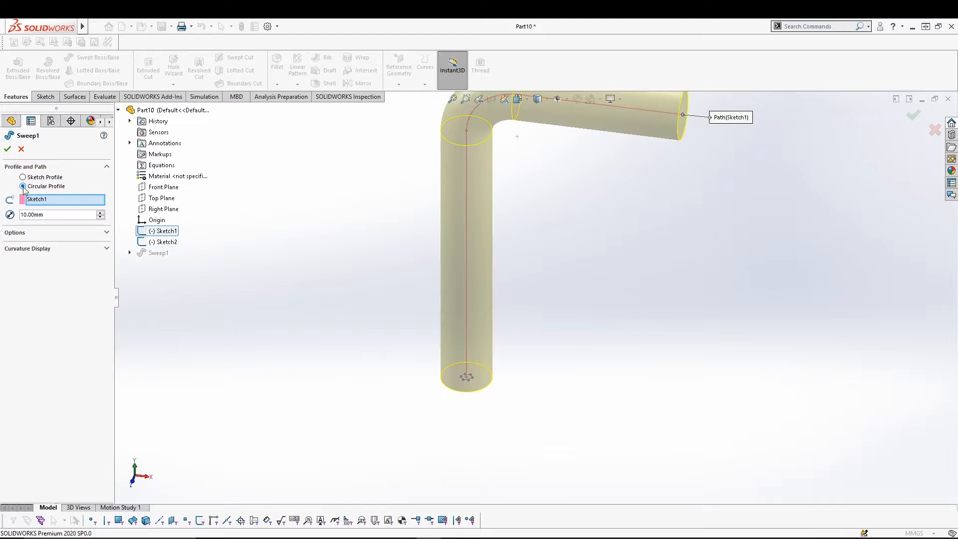
left_click_drag(46, 215, 10, 219)
type("5")
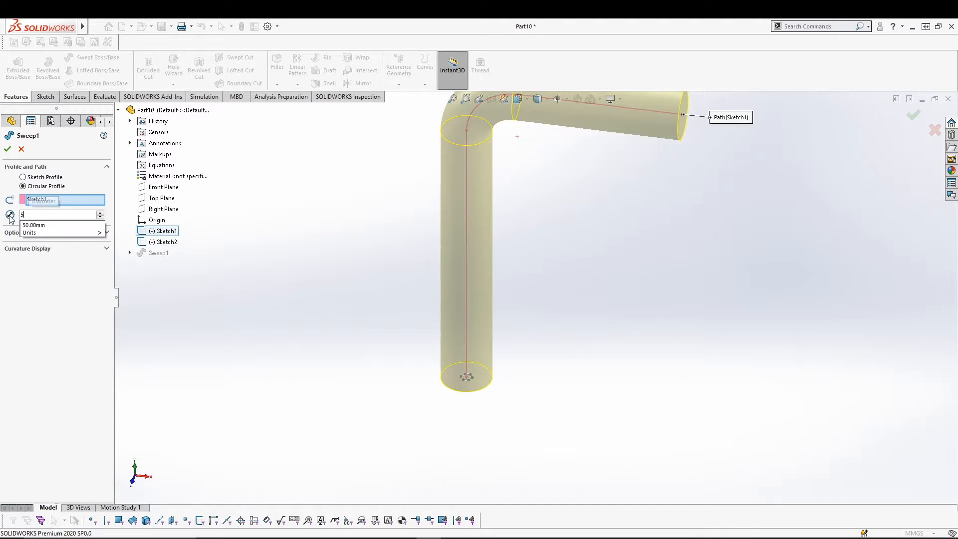
key("Return")
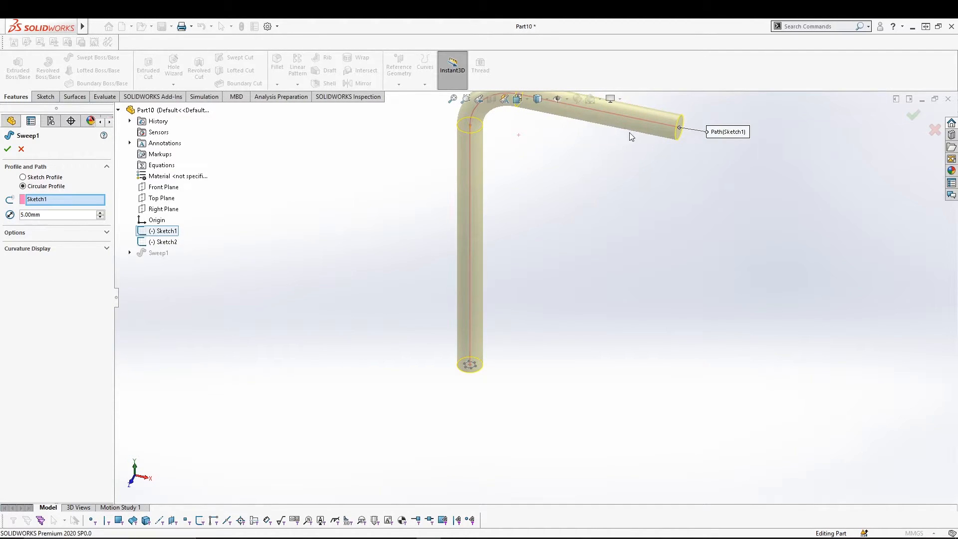
middle_click_drag(415, 324, 401, 321)
- Edit the sweep again to use a sketch profile, with the hexagonal Sketch2 as the profile along Sketch1
left_click(35, 292)
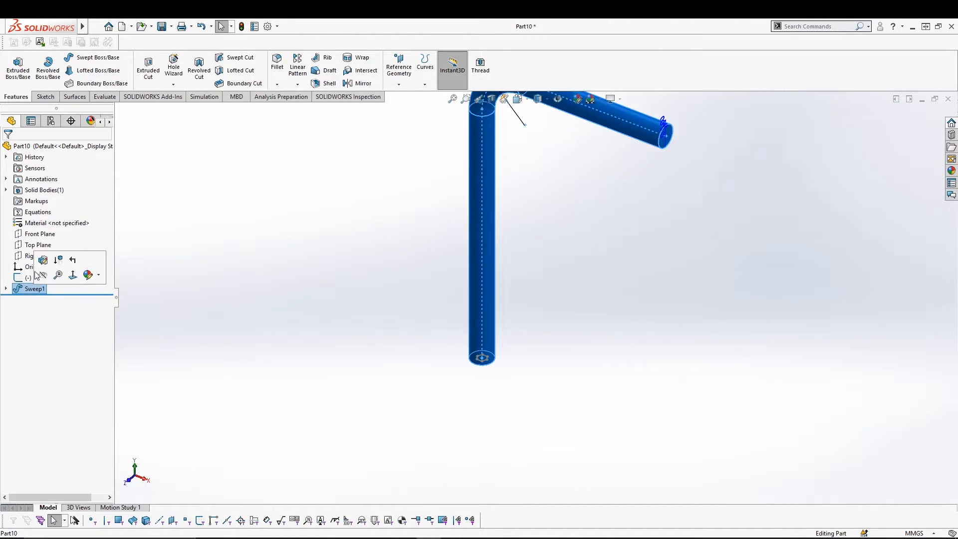
left_click(40, 255)
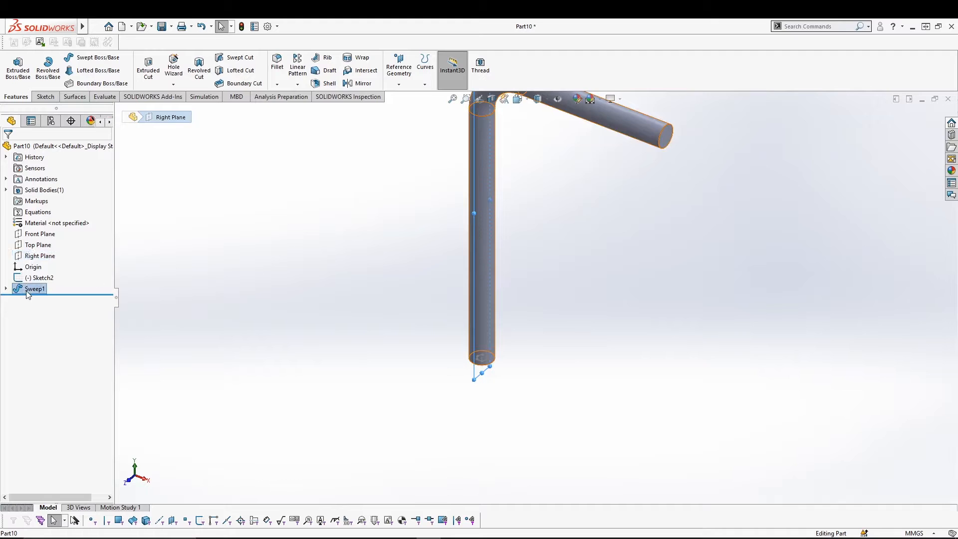
left_click(30, 290)
left_click(37, 268)
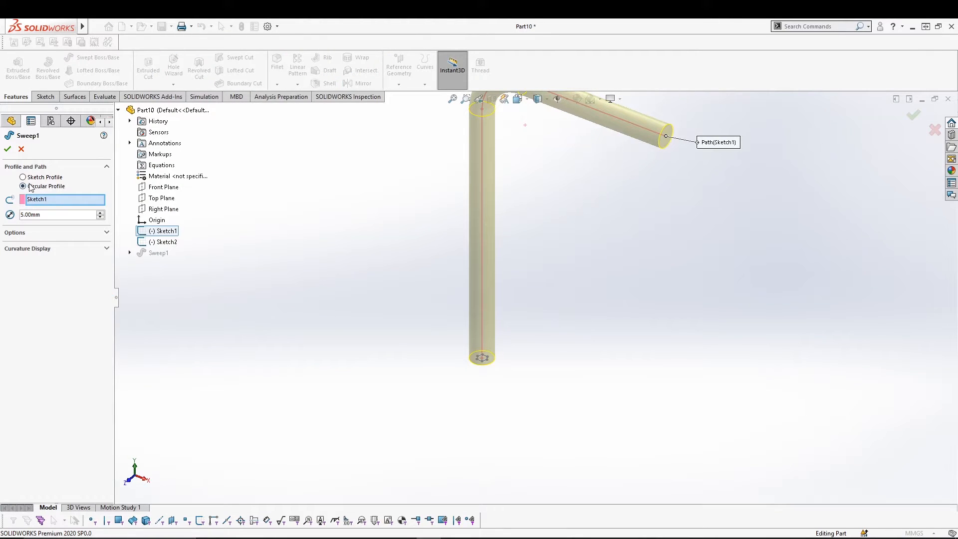
left_click(29, 178)
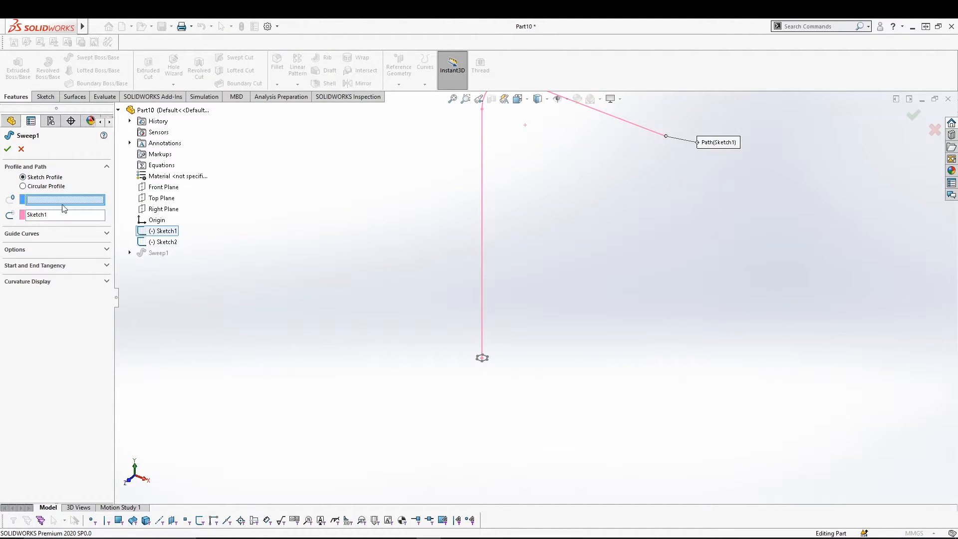
left_click(167, 242)
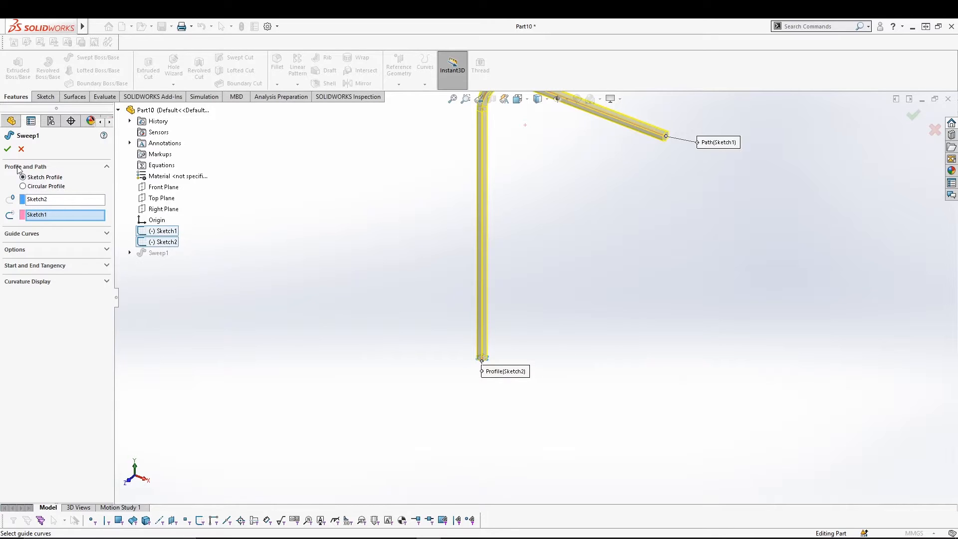
- Examine the sweep's guide curve, profile orientation and twist, start and end tangency, and curvature display settings
left_click(106, 233)
left_click(107, 234)
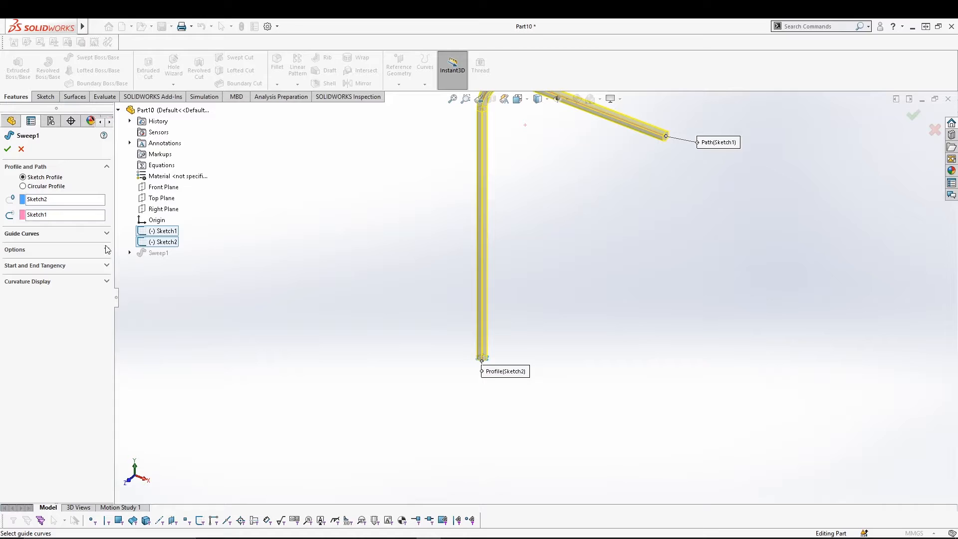
left_click(107, 250)
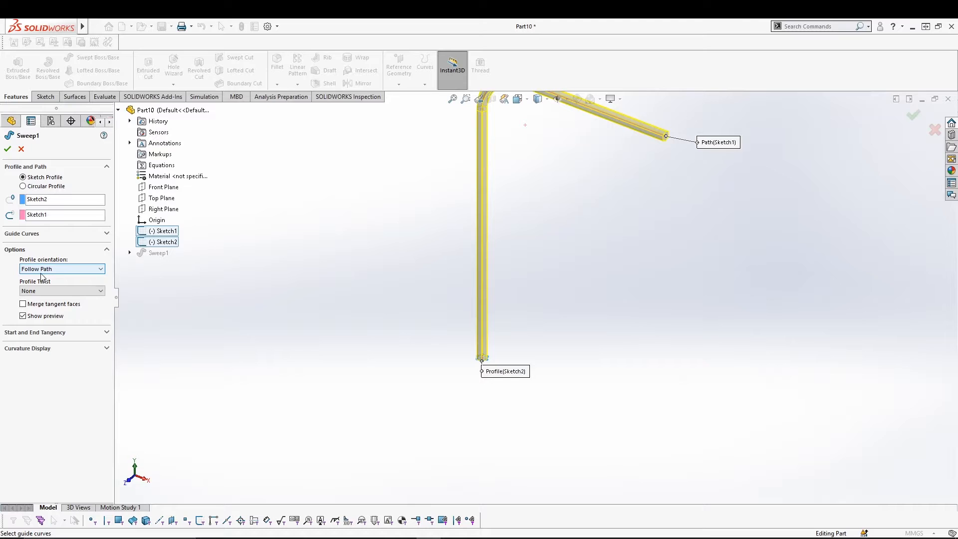
left_click(107, 250)
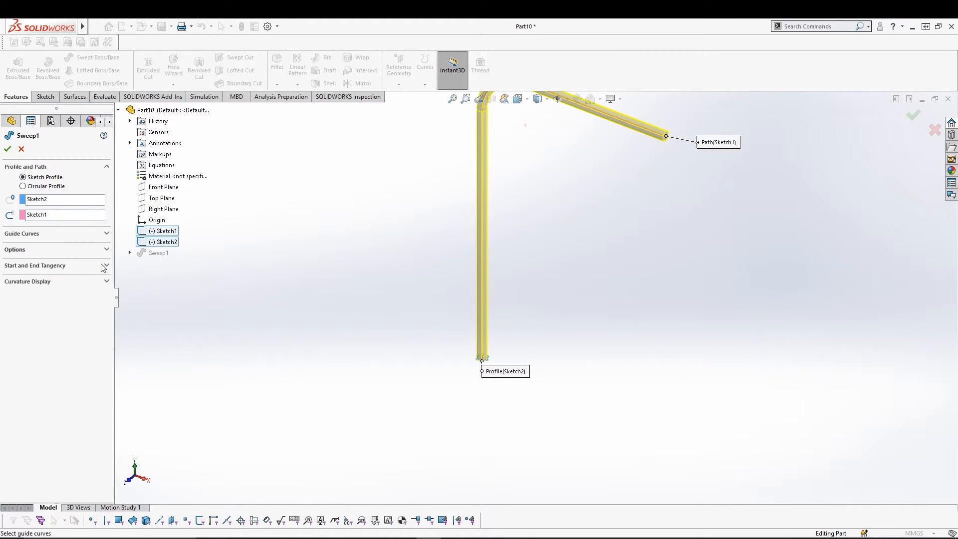
left_click(105, 266)
left_click(95, 286)
left_click(94, 285)
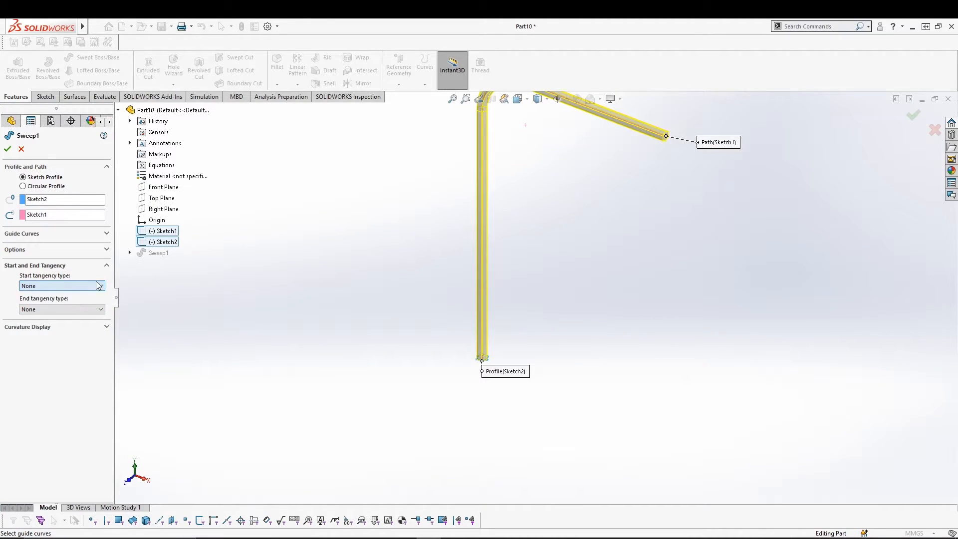
left_click(107, 328)
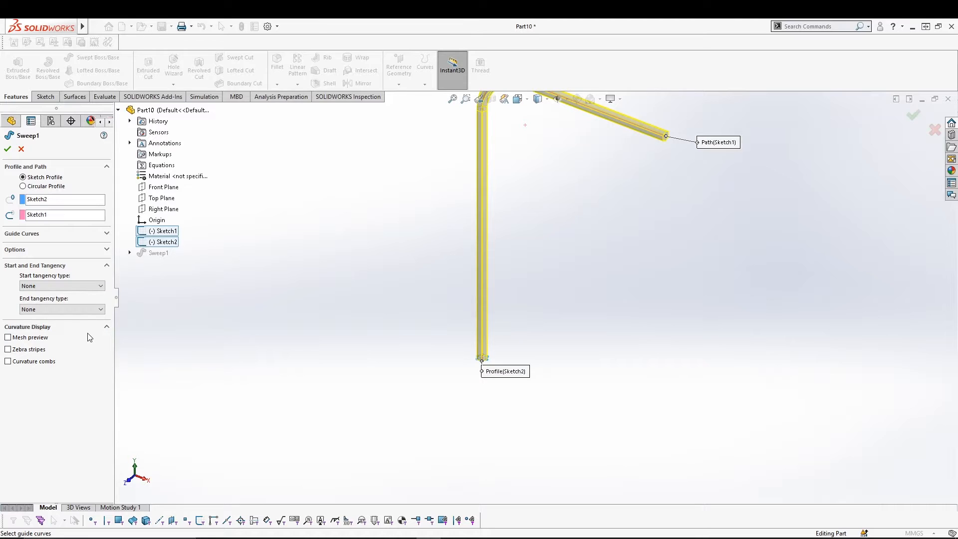
left_click(107, 327)
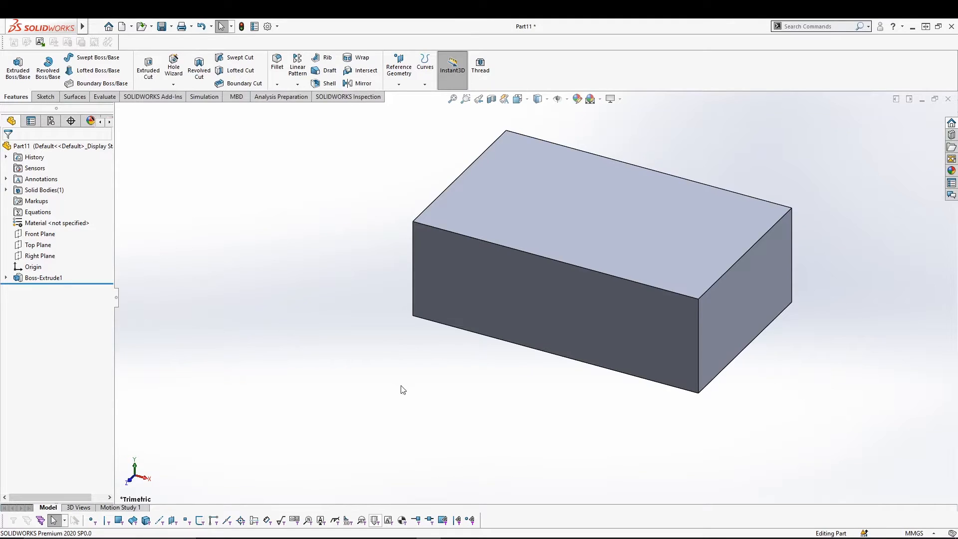
- Draft the block's short end face on the positive X side by 15 degrees, using the top face as the pull direction
middle_click_drag(494, 387, 475, 412)
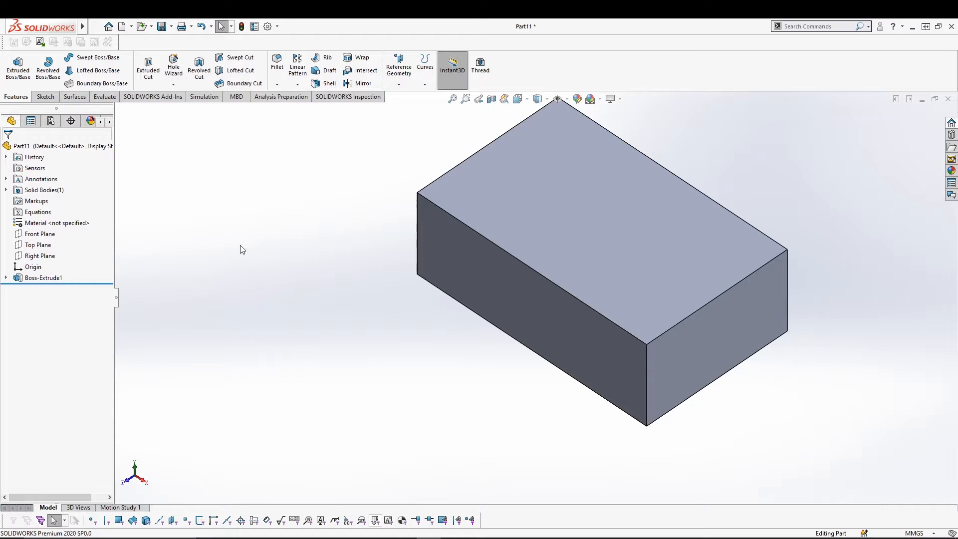
left_click(328, 71)
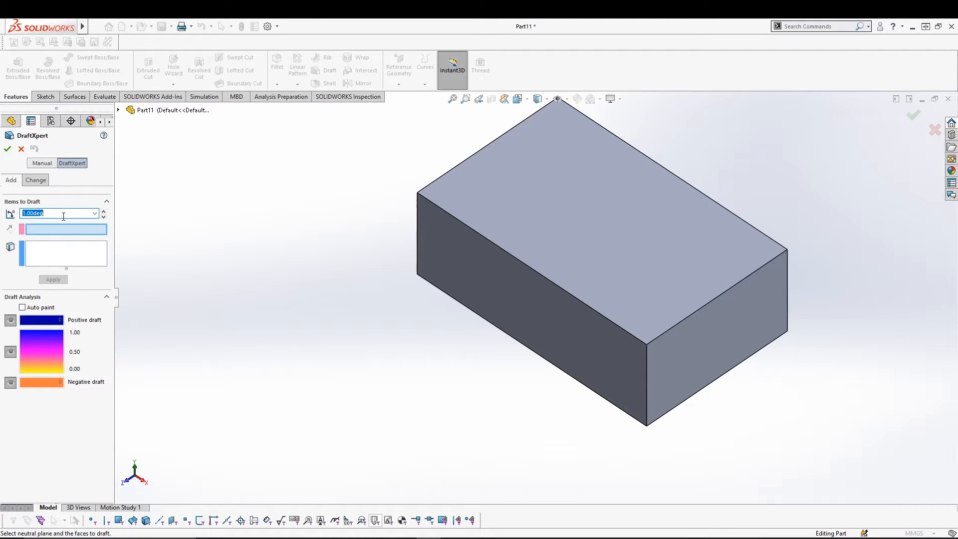
type("15")
key("Return")
left_click(610, 241)
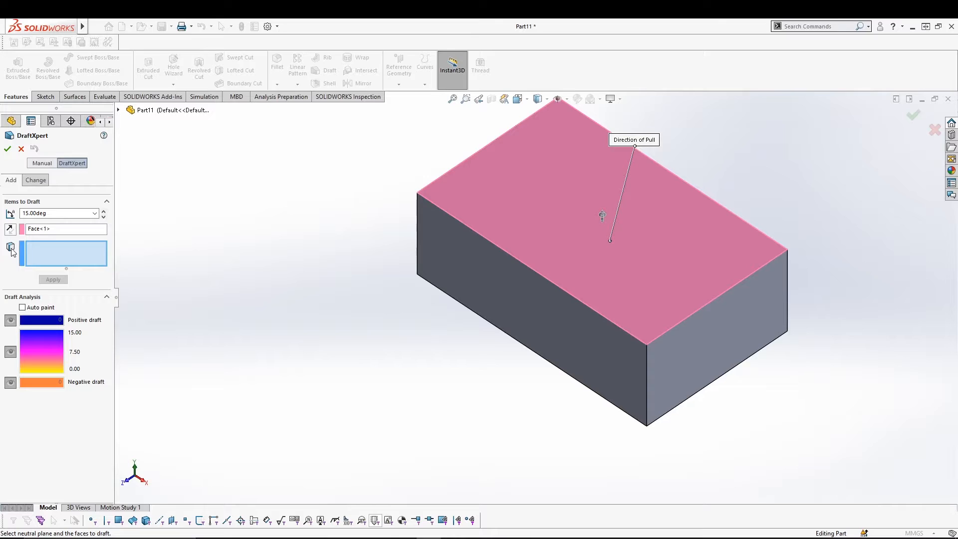
left_click(732, 324)
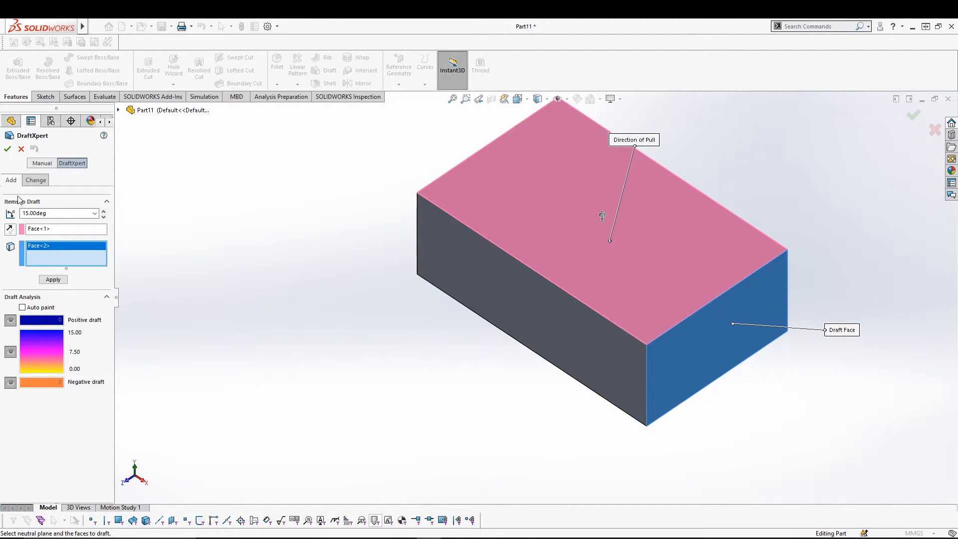
left_click(8, 148)
middle_click_drag(407, 343, 409, 312)
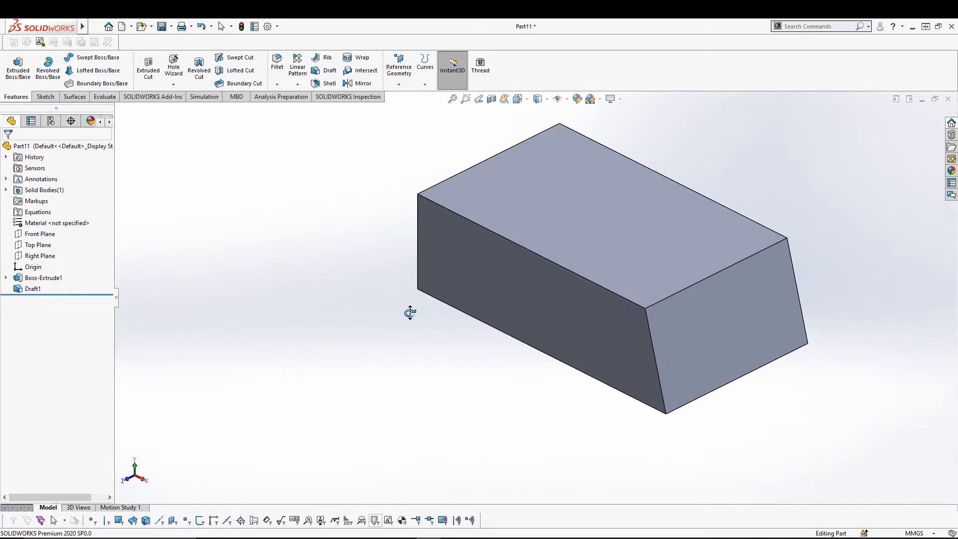
- Edit the draft feature to also taper the long front face of the block
left_click(33, 290)
left_click(40, 263)
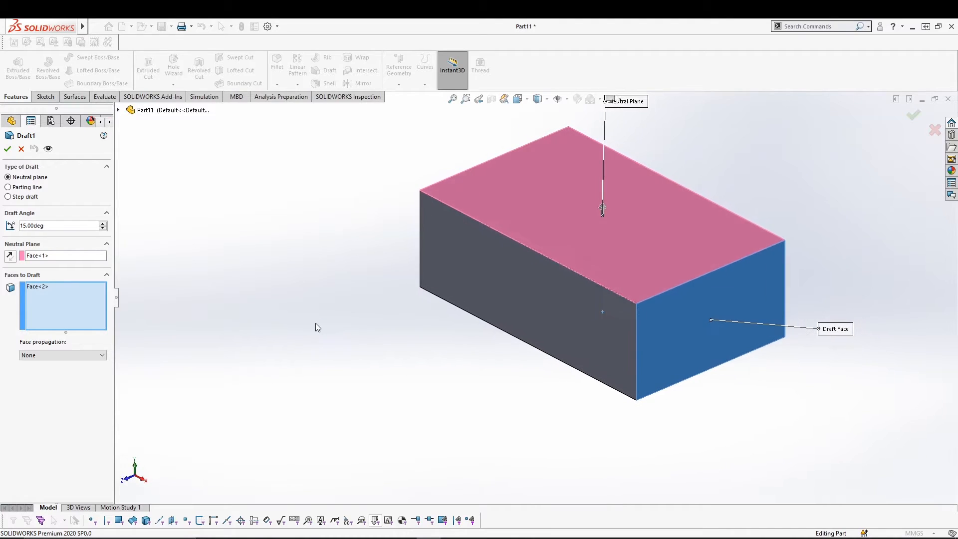
left_click(498, 284)
middle_click_drag(295, 289, 209, 280)
left_click(8, 148)
- Edit the draft feature again to include the two remaining side faces of the block
left_click(33, 289)
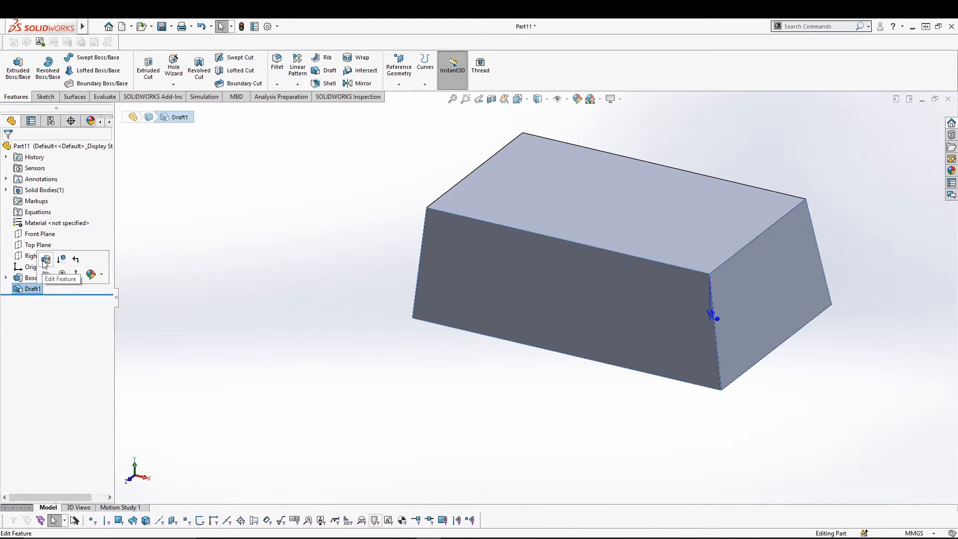
left_click(48, 266)
left_click(456, 295)
middle_click_drag(456, 295, 461, 248)
left_click(513, 239)
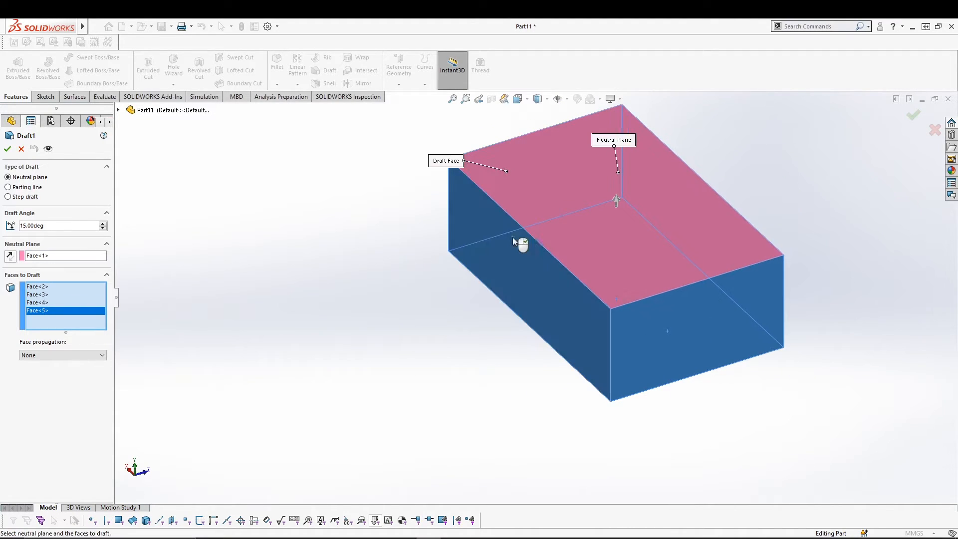
left_click(7, 149)
middle_click_drag(356, 319, 268, 299)
- Reopen the draft feature to compare the step draft and parting line types, and accept it with the neutral plane type
left_click(31, 289)
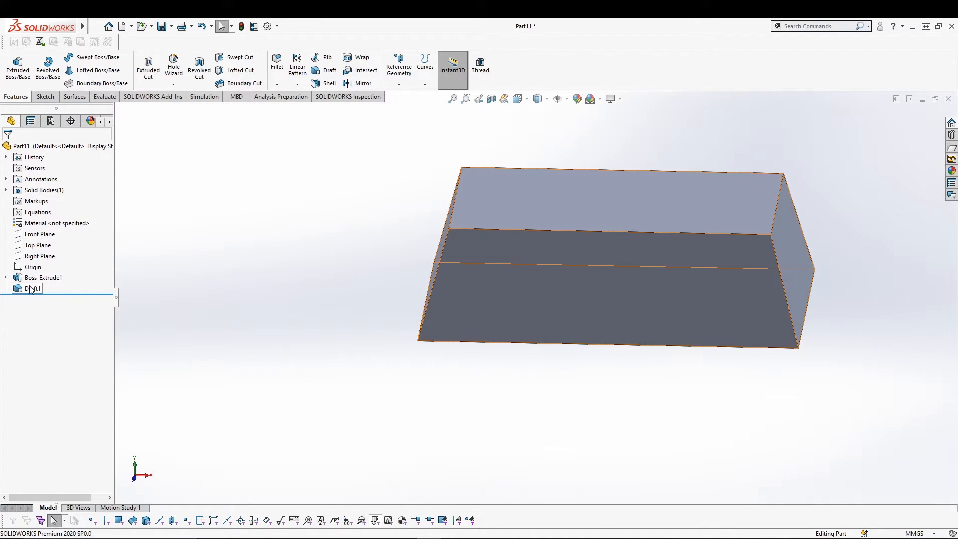
left_click(29, 255)
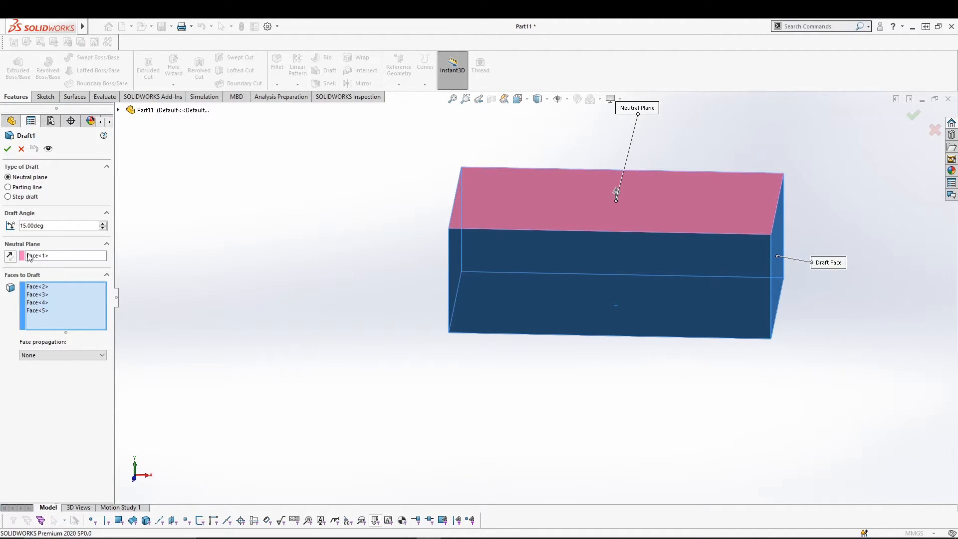
left_click(27, 197)
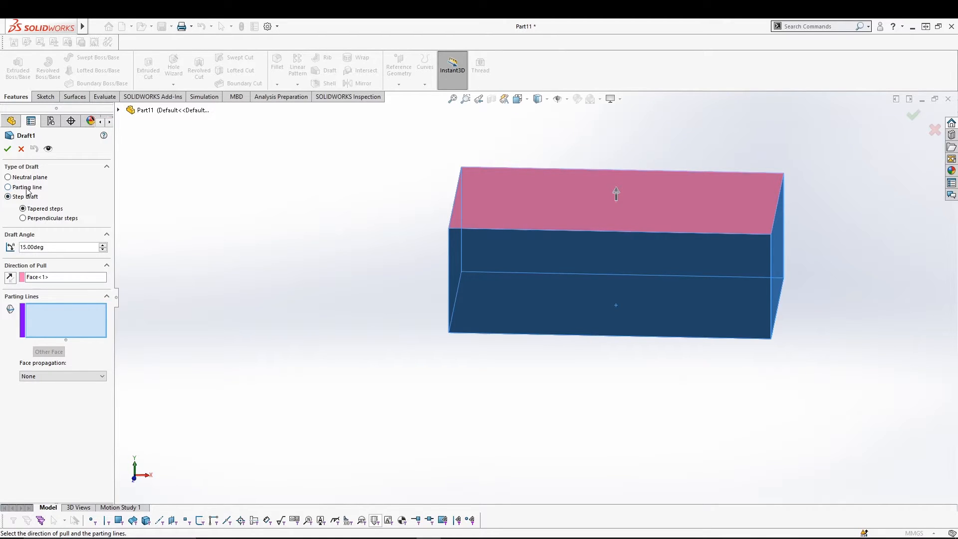
left_click(27, 188)
left_click(28, 197)
left_click(25, 187)
left_click(24, 178)
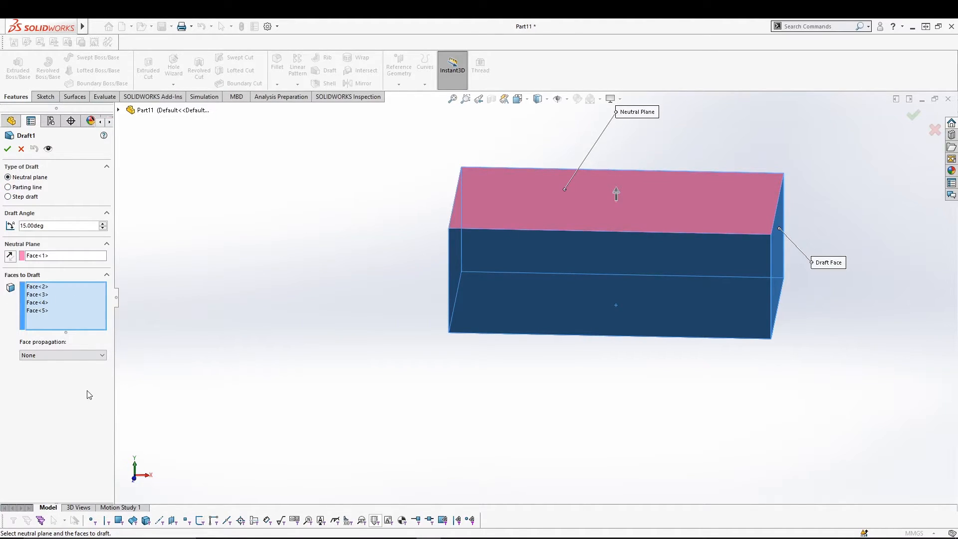
middle_click_drag(387, 322, 333, 283)
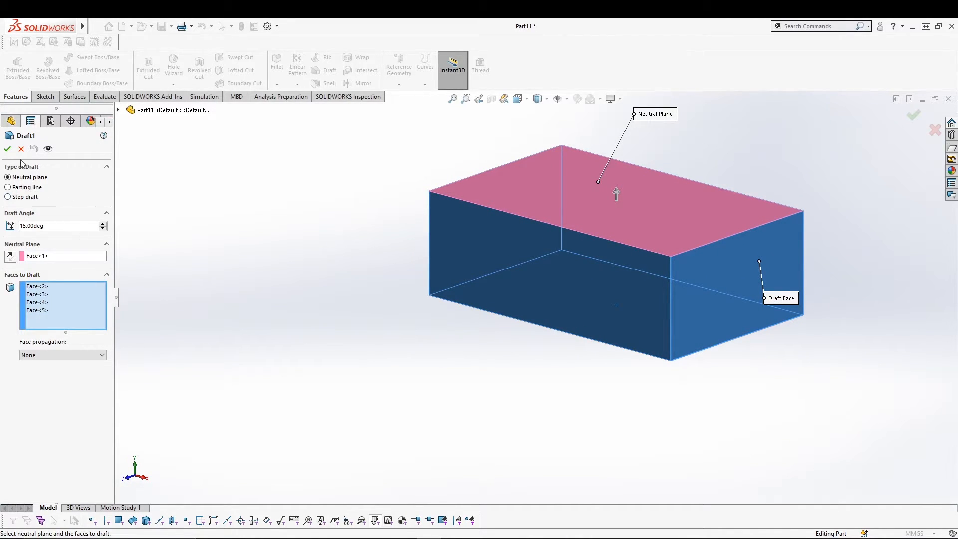
left_click(7, 148)
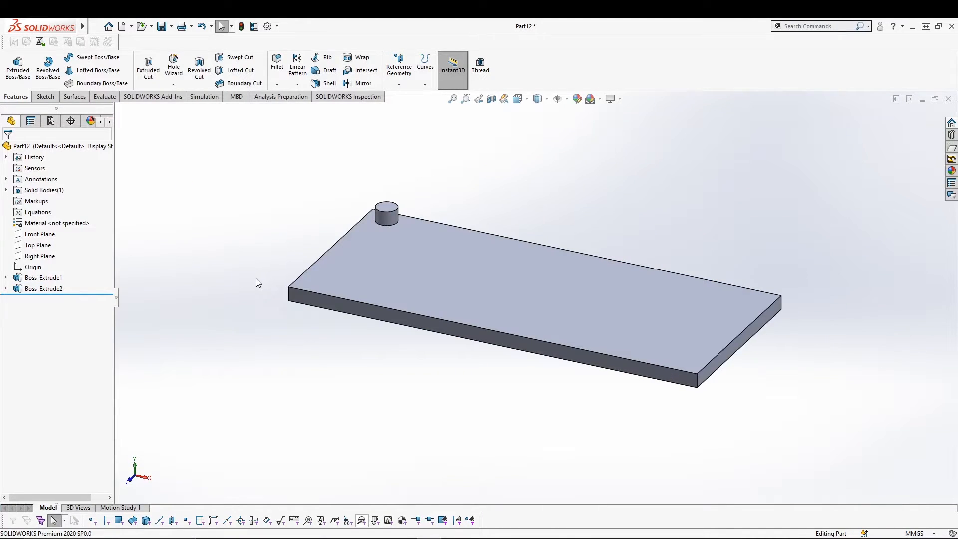
- Start a linear pattern with the cylindrical boss on the plate as the feature to pattern
middle_click_drag(256, 278, 248, 289)
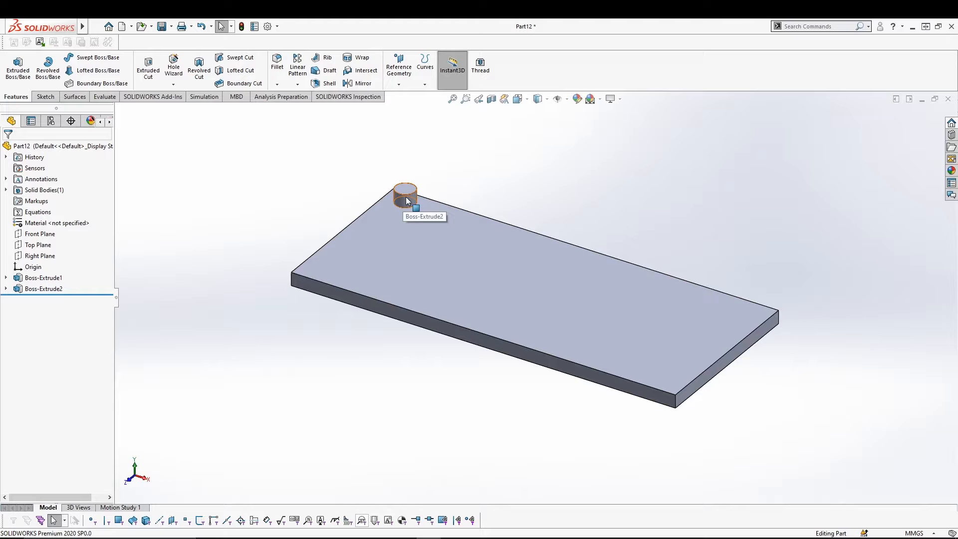
left_click(43, 288)
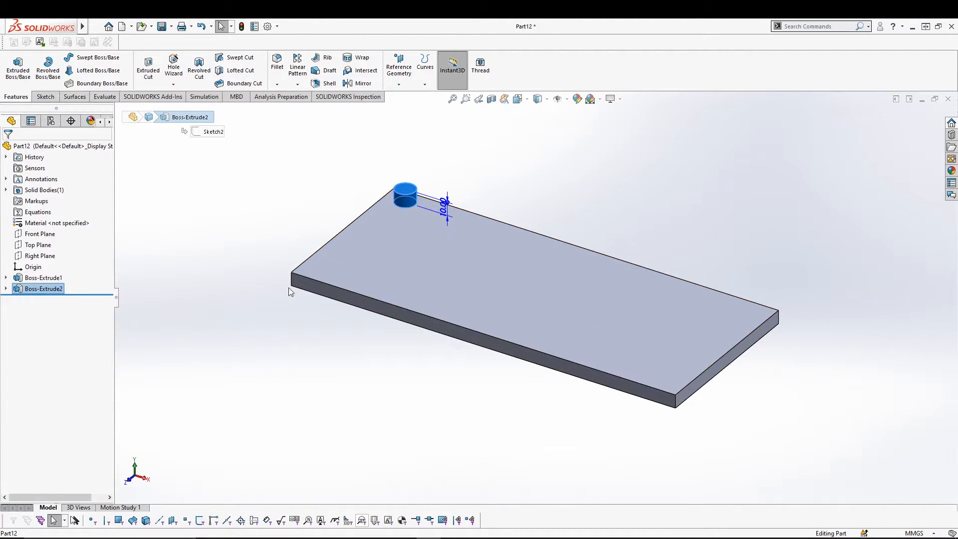
left_click(264, 234)
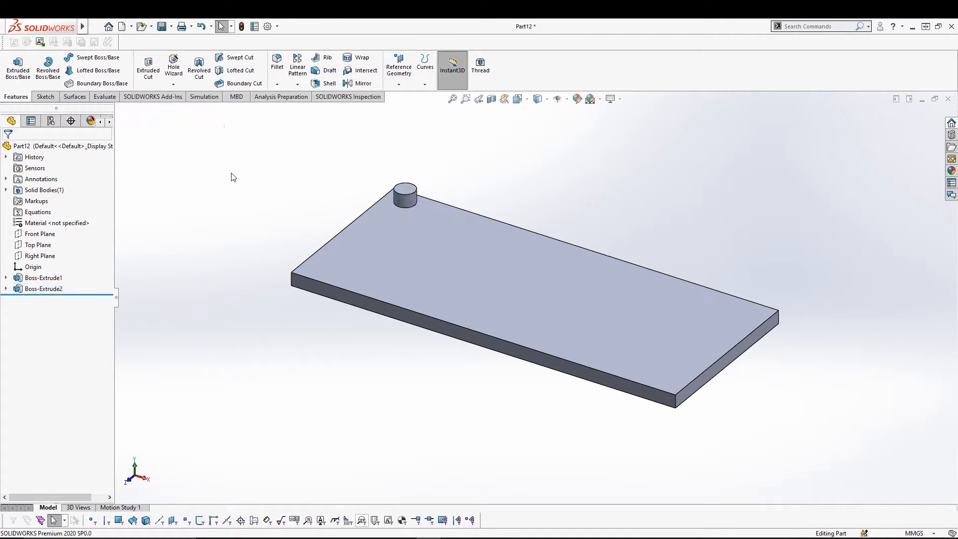
left_click(298, 70)
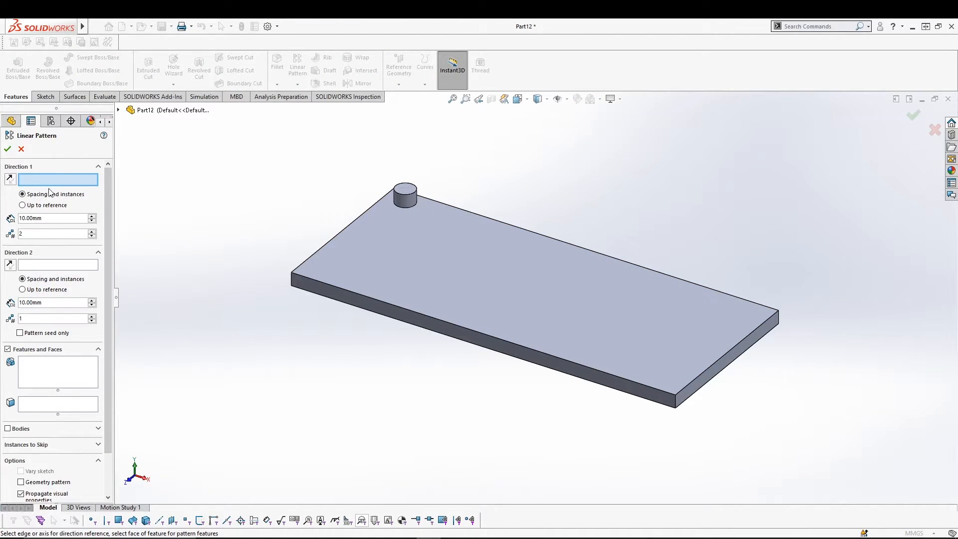
left_click_drag(107, 248, 103, 291)
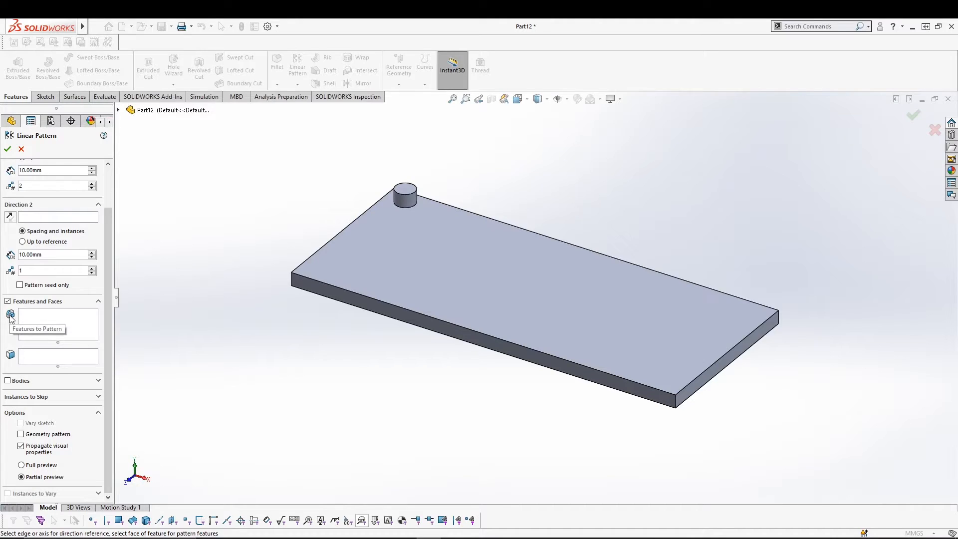
left_click(55, 324)
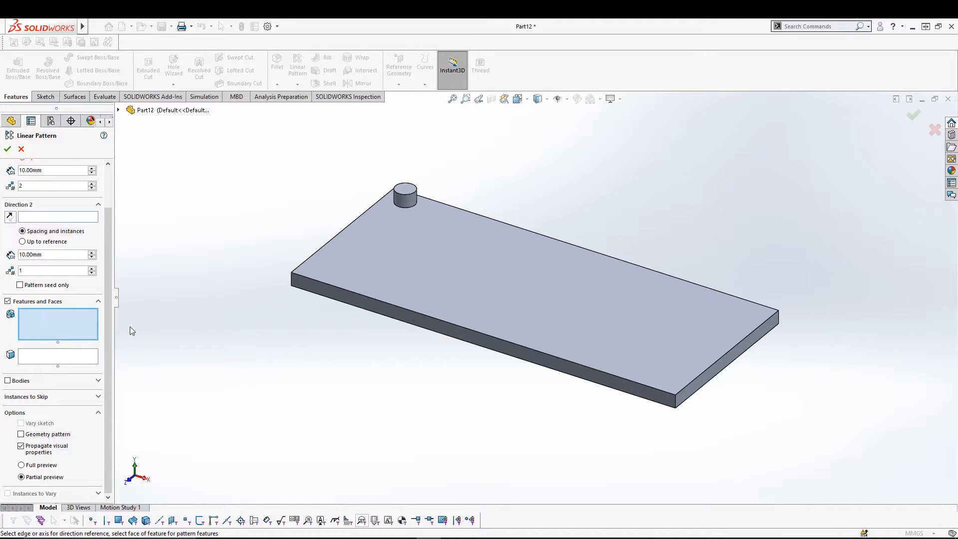
left_click(119, 110)
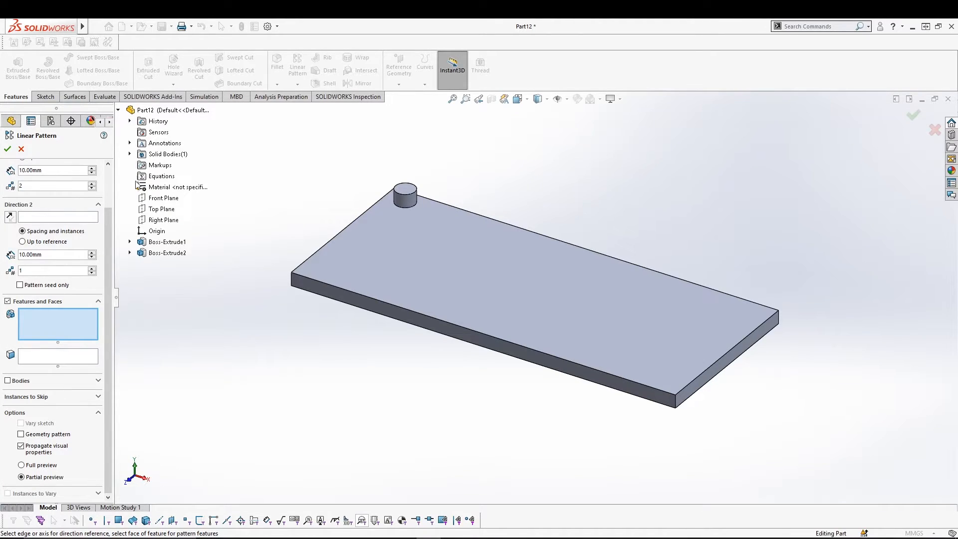
left_click(167, 253)
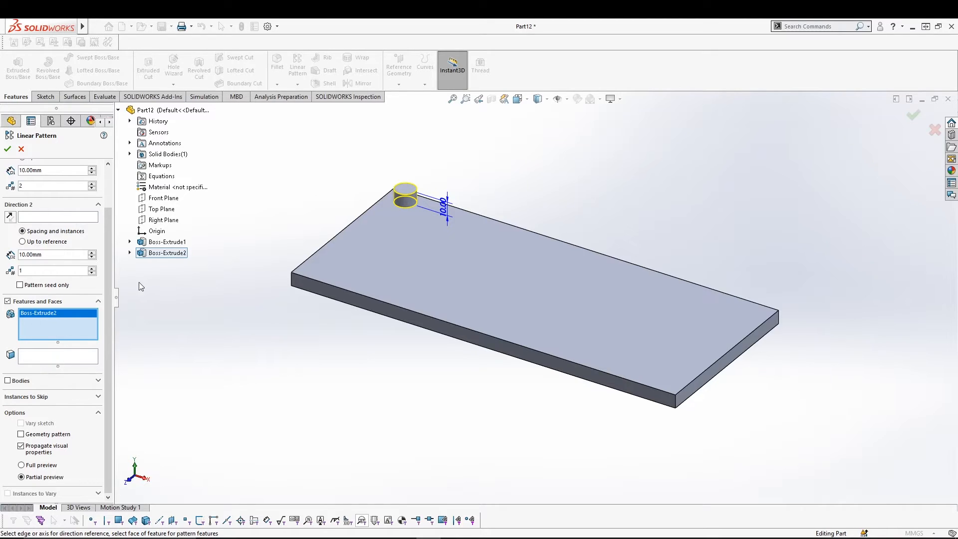
scroll(109, 235, "up", 3)
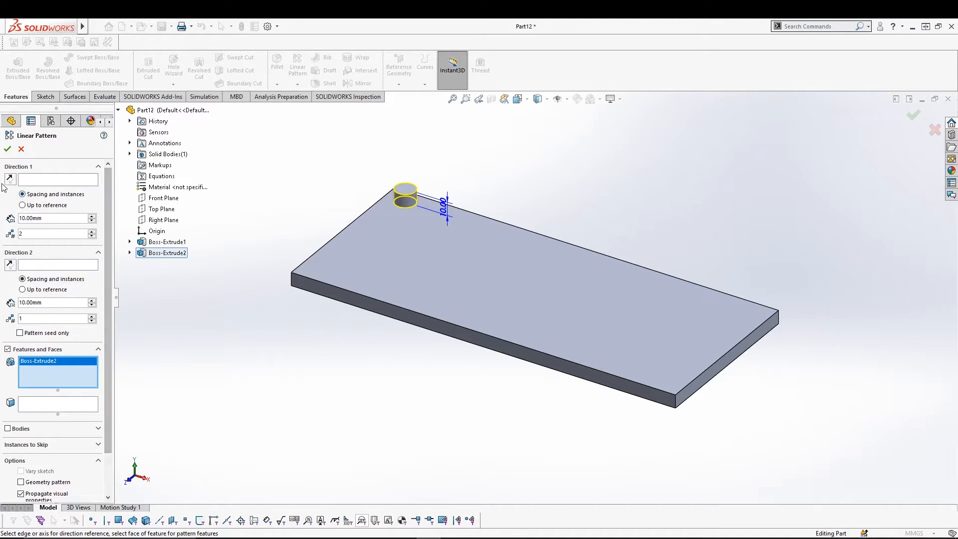
- Set the pattern's first direction along the plate's long front edge with a spacing of 18 mm
left_click(47, 181)
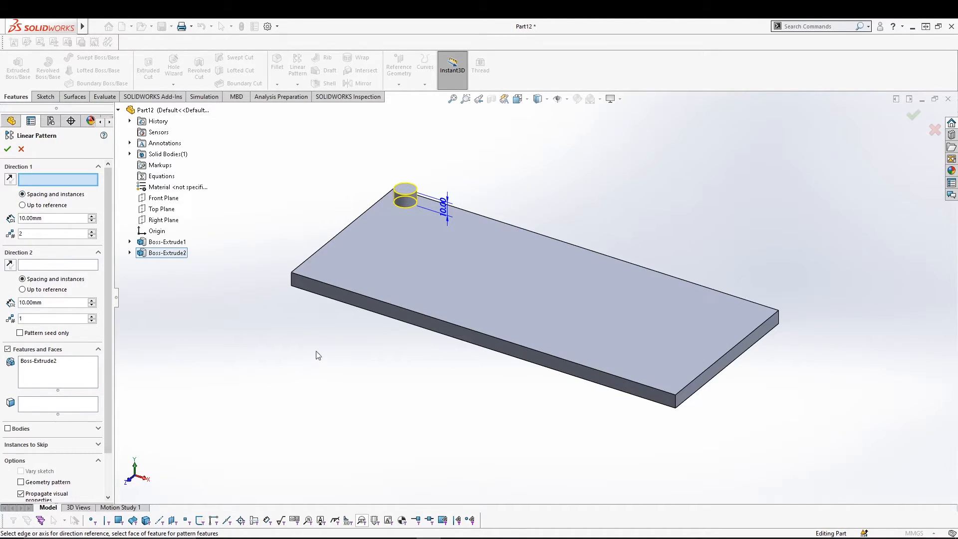
left_click(354, 291)
middle_click_drag(243, 368, 378, 198)
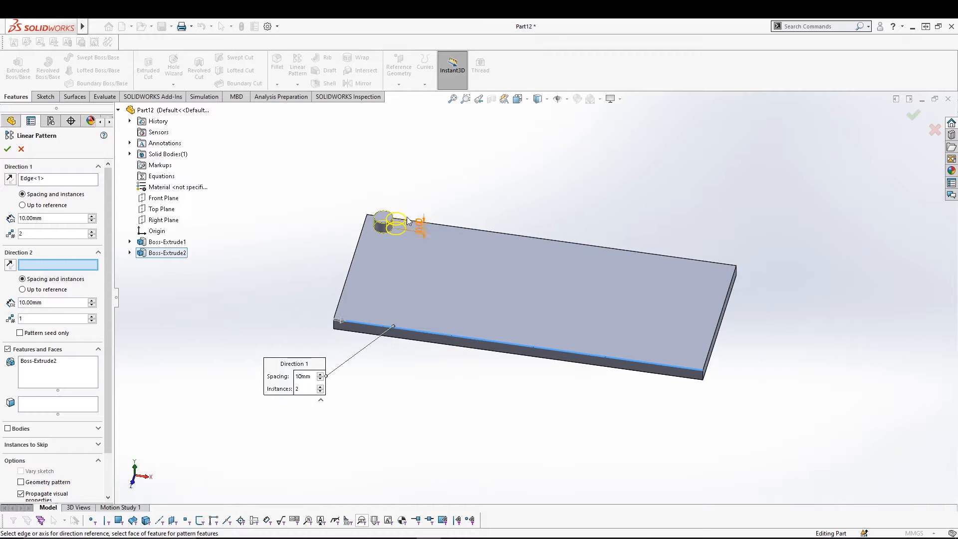
scroll(407, 217, "down", 2)
scroll(532, 308, "down", 3)
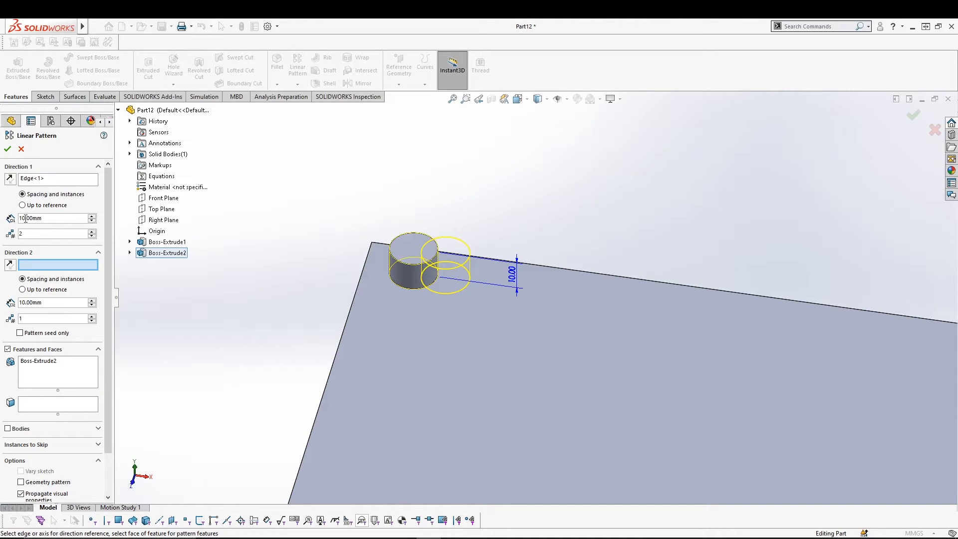
left_click_drag(50, 220, 18, 218)
type("15")
key("Return")
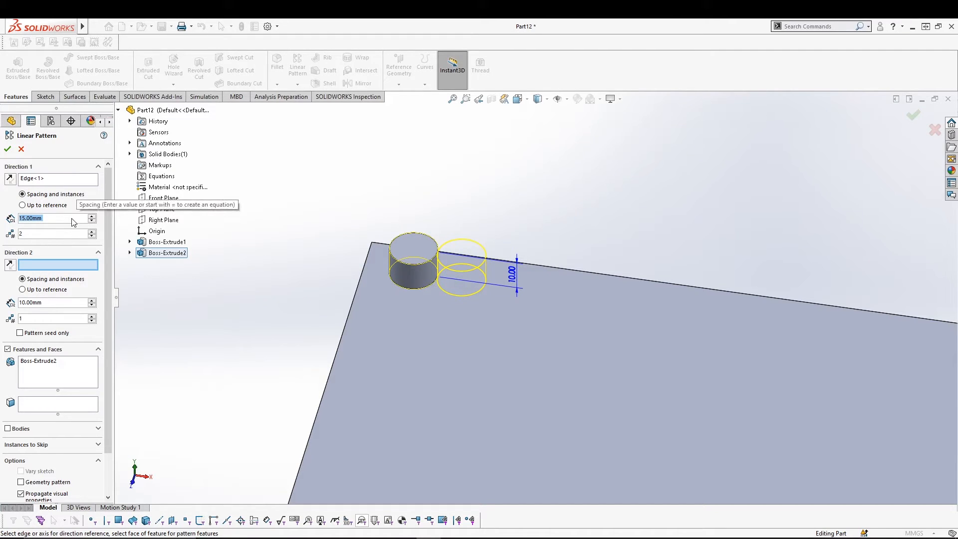
type("18")
key("Return")
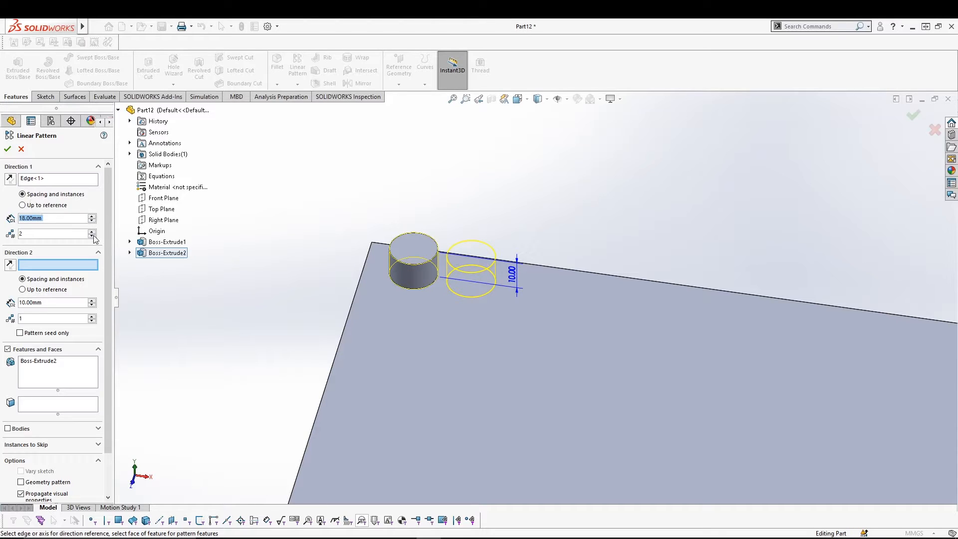
- Increase the number of instances in the pattern's first direction to 16
scroll(373, 313, "down", 2)
scroll(374, 313, "up", 4)
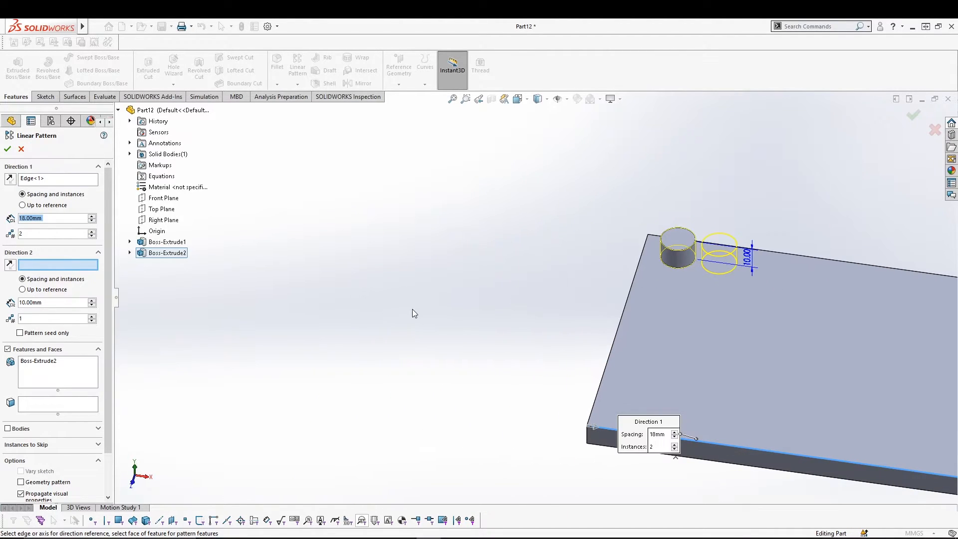
mouse_move(424, 310)
middle_mouse_down("ctrl")
mouse_move(149, 259)
mouse_move(111, 267)
middle_mouse_up("ctrl")
middle_click_drag(397, 281, 326, 282, "ctrl")
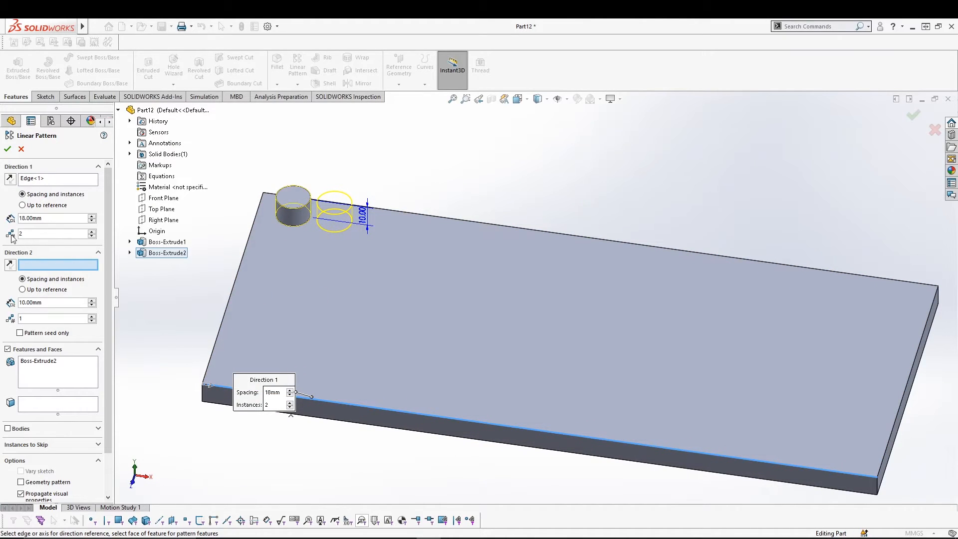
left_click(92, 232)
left_click(92, 232)
left_click(93, 232)
left_click(92, 232)
left_click(92, 232)
left_click(92, 232)
left_click(92, 232)
left_click(92, 232)
left_click(92, 233)
left_click(92, 232)
left_click(93, 232)
left_click(92, 232)
left_click(93, 232)
left_click(92, 232)
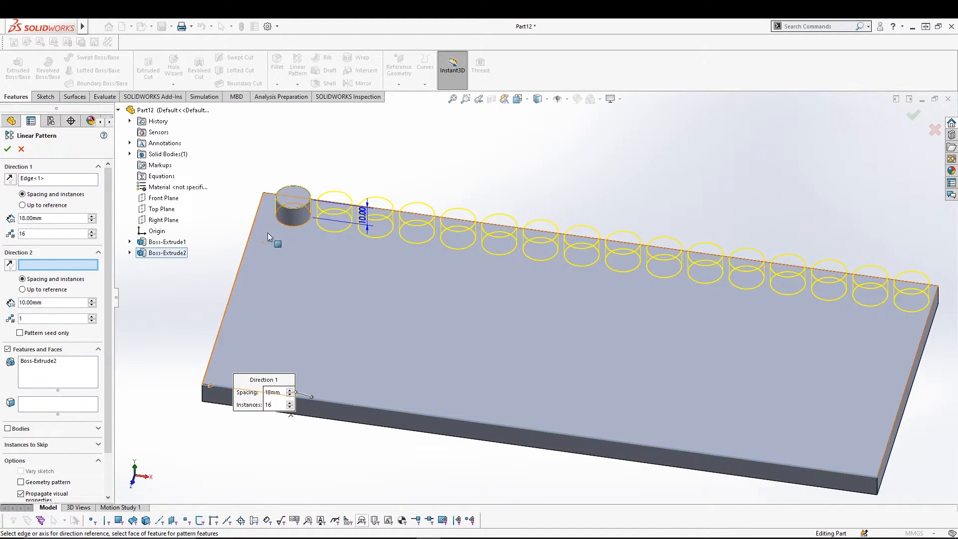
- Use the plate's short edge near the boss as the second pattern direction, with 2 instances spaced 18 mm apart
left_click(250, 230)
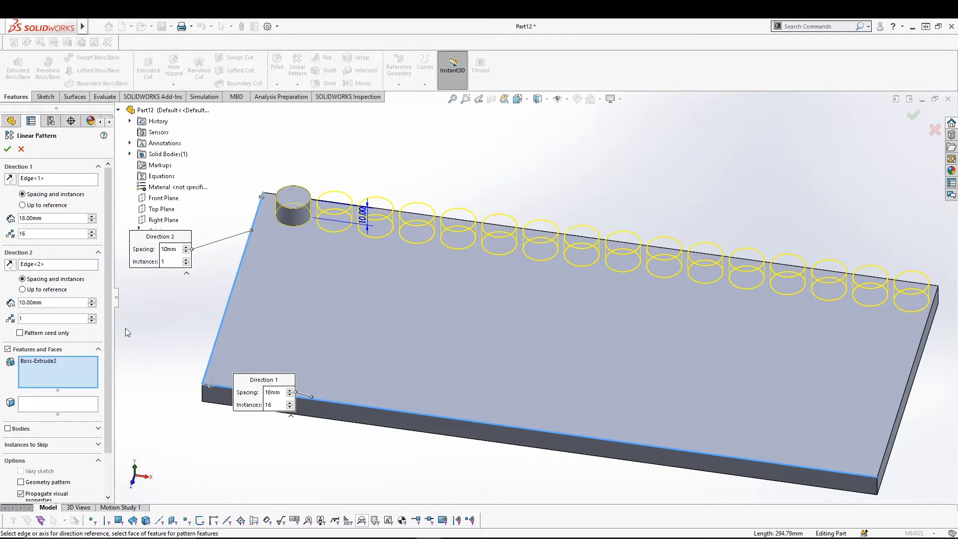
left_click(92, 316)
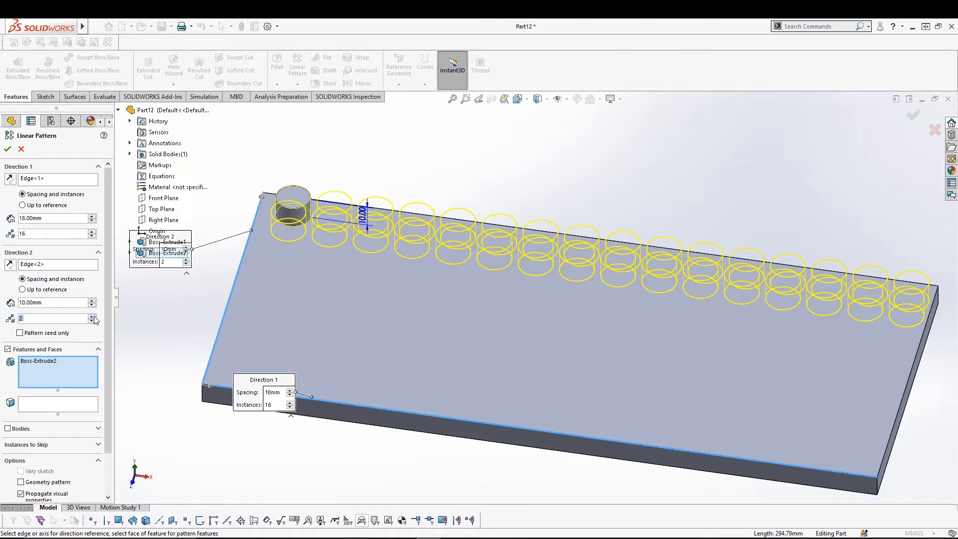
middle_click_drag(178, 300, 165, 334)
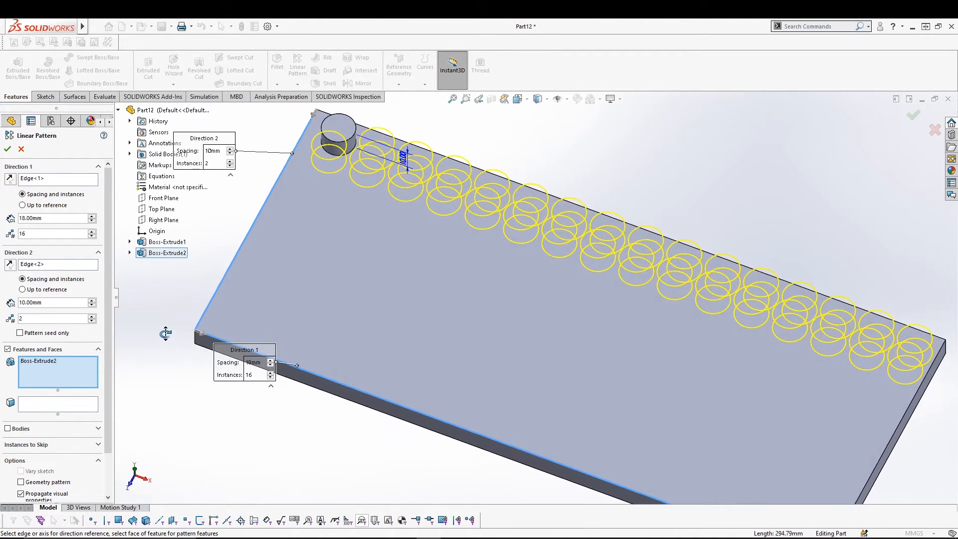
double_click(20, 302)
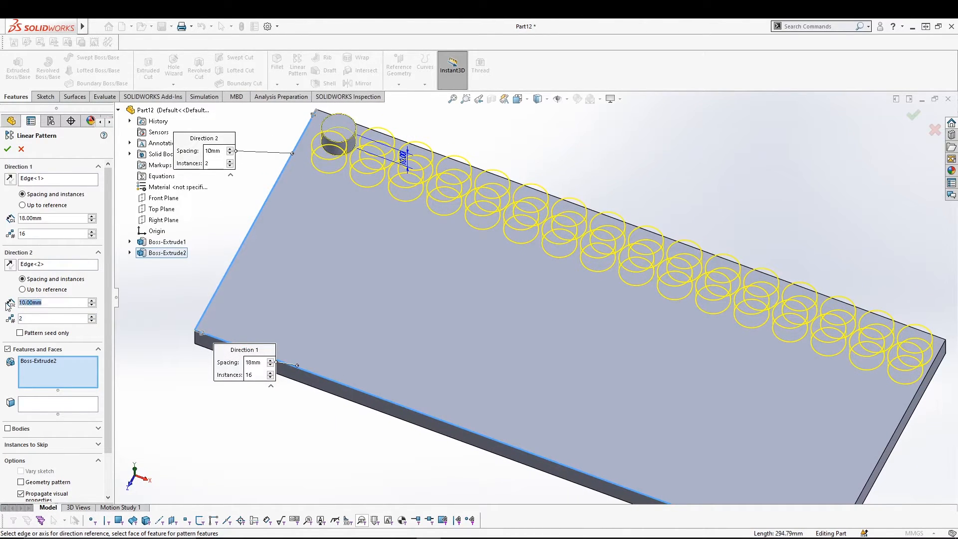
type("15")
key("Return")
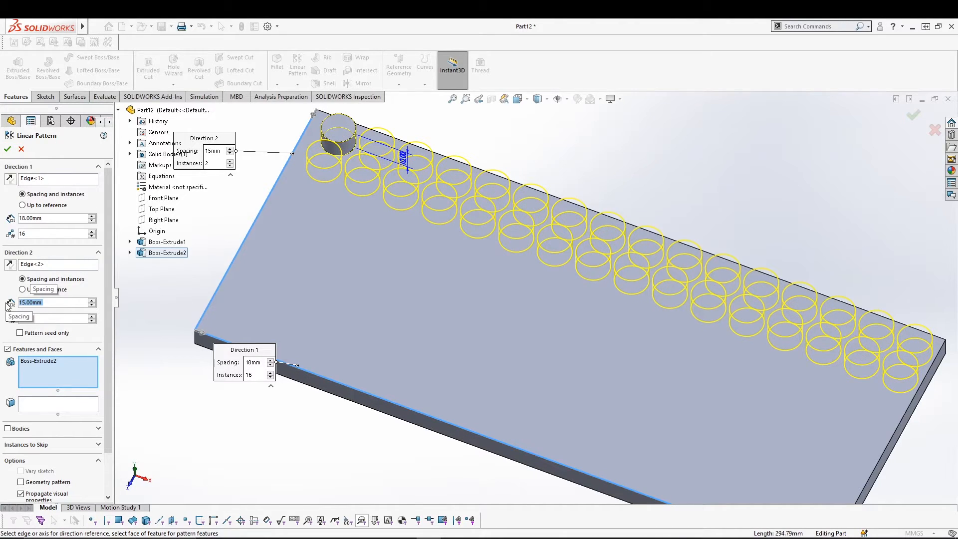
type("18")
key("Return")
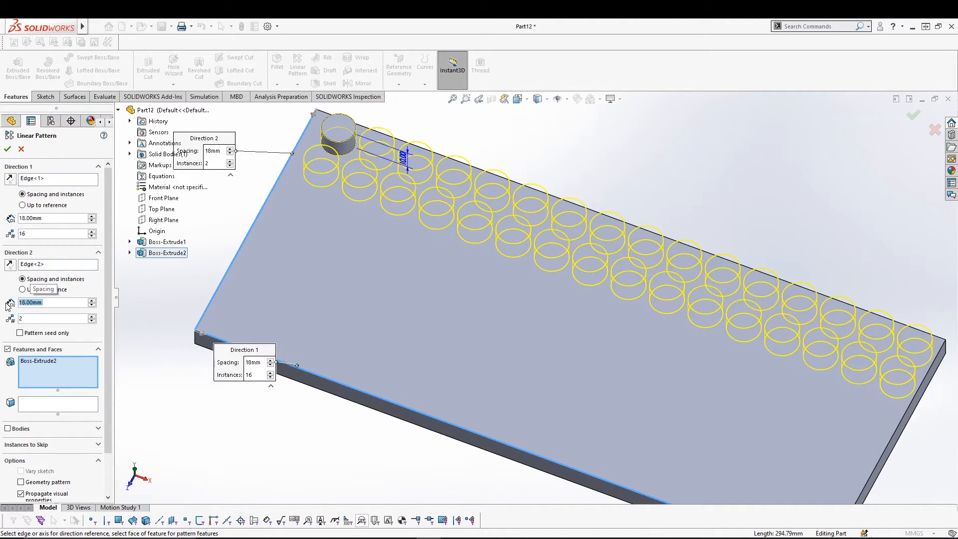
- Set the second direction to 7 instances at 17 mm spacing and accept the linear pattern
middle_click_drag(342, 421, 311, 404)
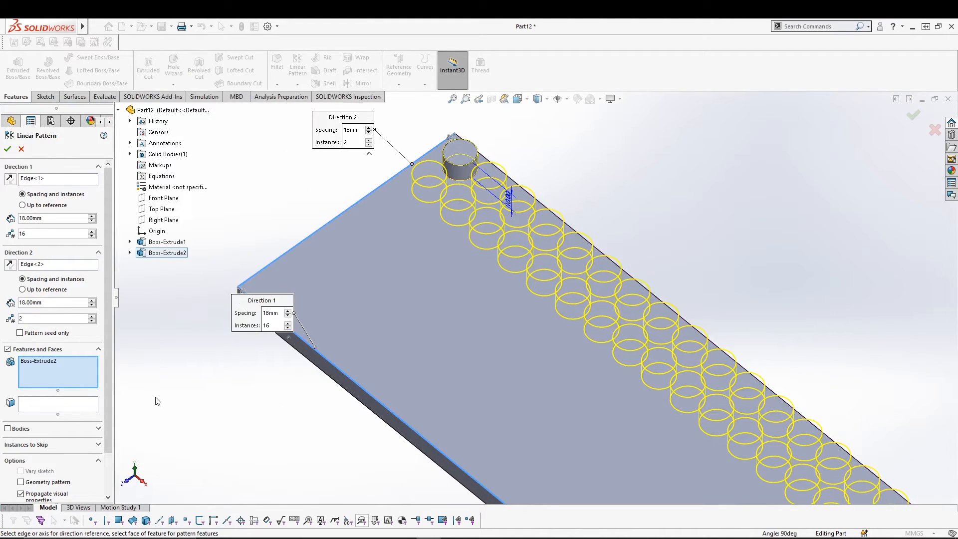
left_click(92, 316)
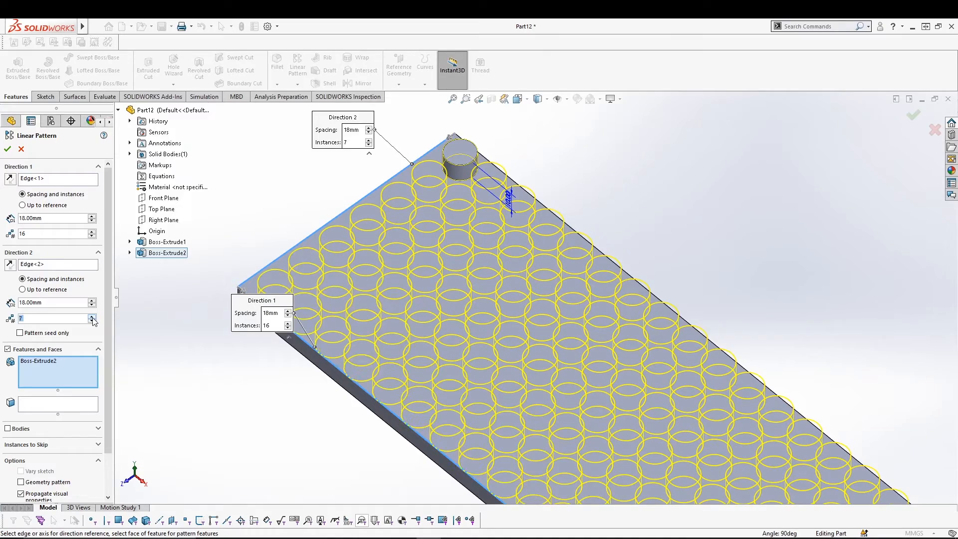
middle_click_drag(174, 426, 126, 347)
left_click_drag(78, 303, 1, 302)
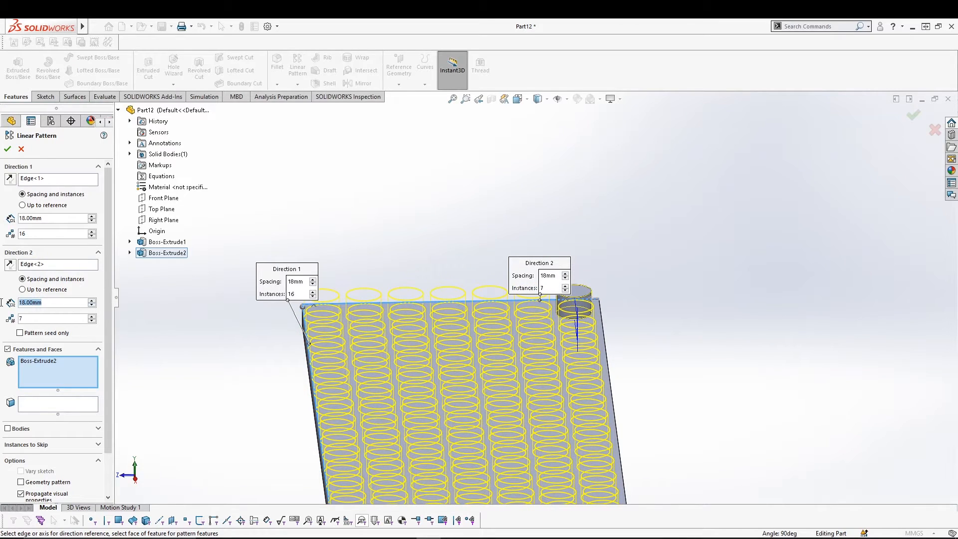
type("17")
key("Return")
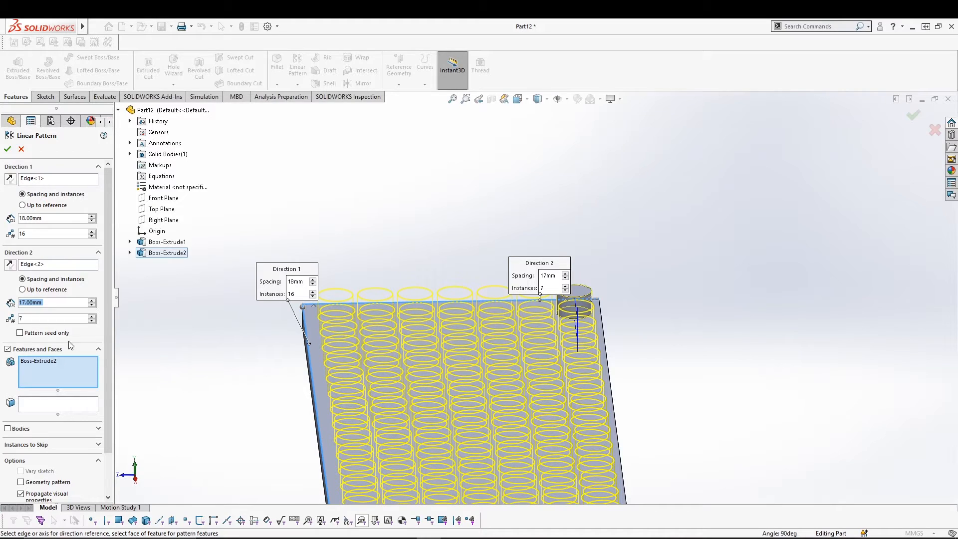
scroll(108, 328, "down", 2)
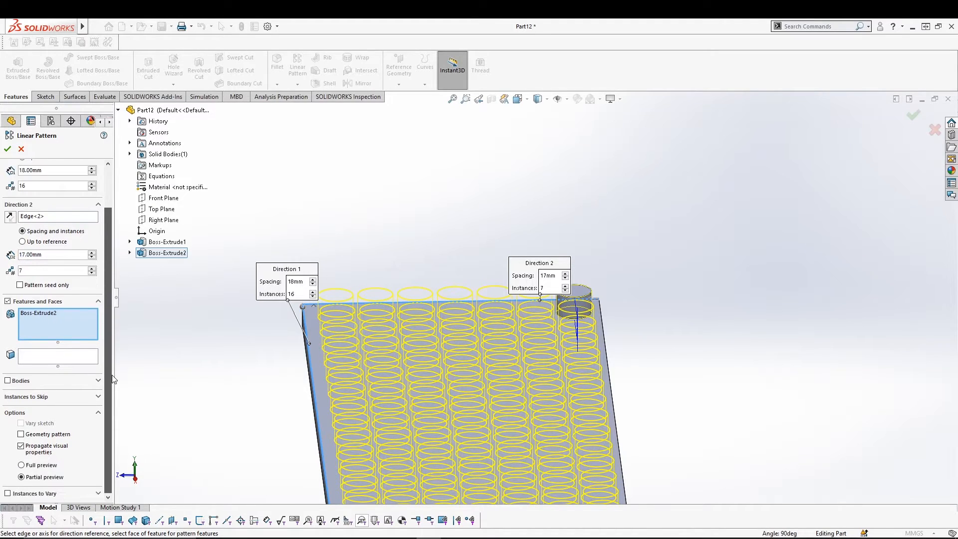
key("ctrl+7")
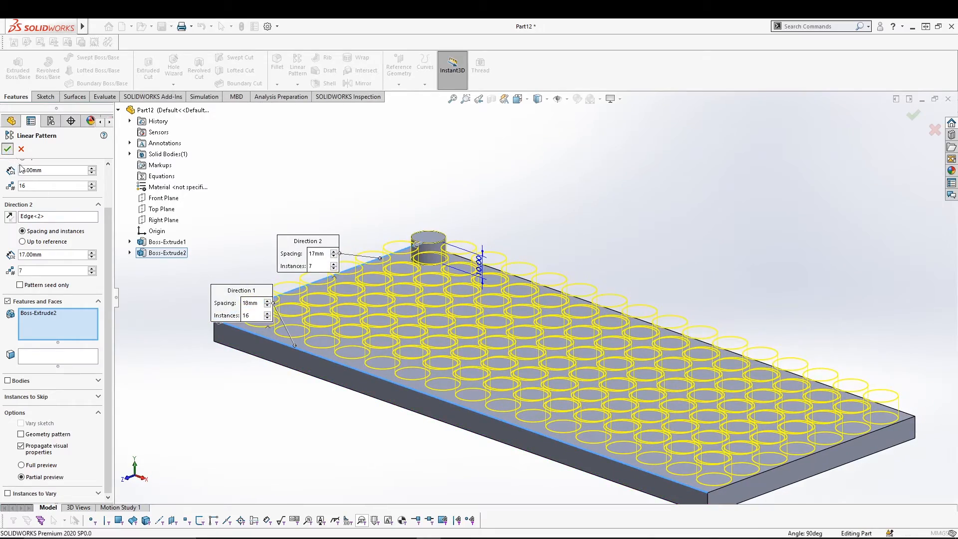
left_click(8, 148)
middle_click_drag(503, 214, 523, 293)
key("ctrl+7")
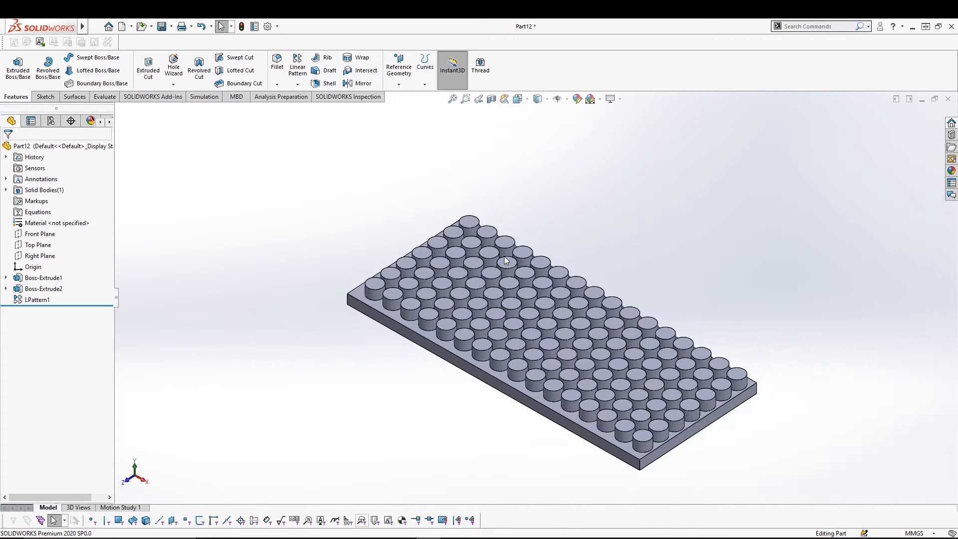
mouse_move(547, 238)
middle_mouse_down()
mouse_move(539, 208)
mouse_move(556, 236)
middle_mouse_up()
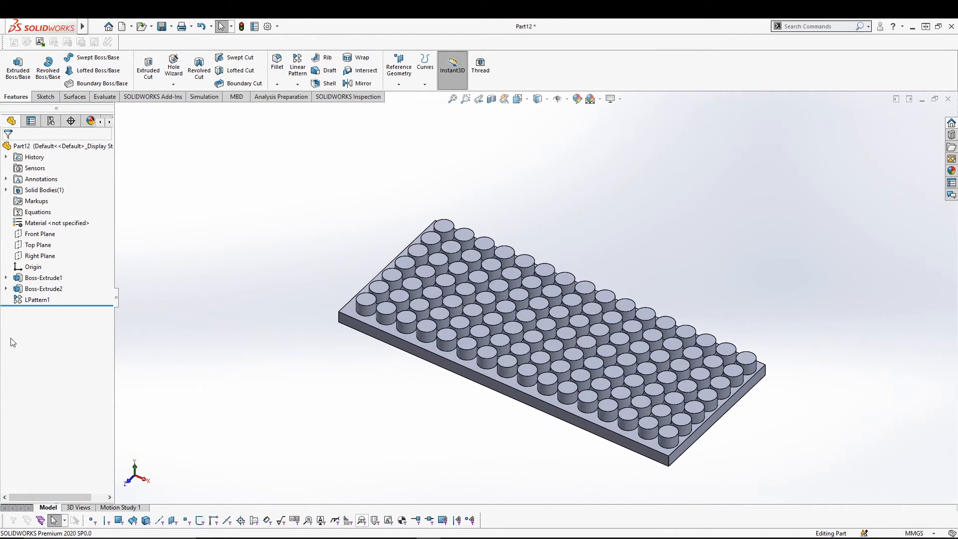
- Edit the existing linear pattern of bosses on the plate and set its second direction to 7 instances
left_click(38, 300)
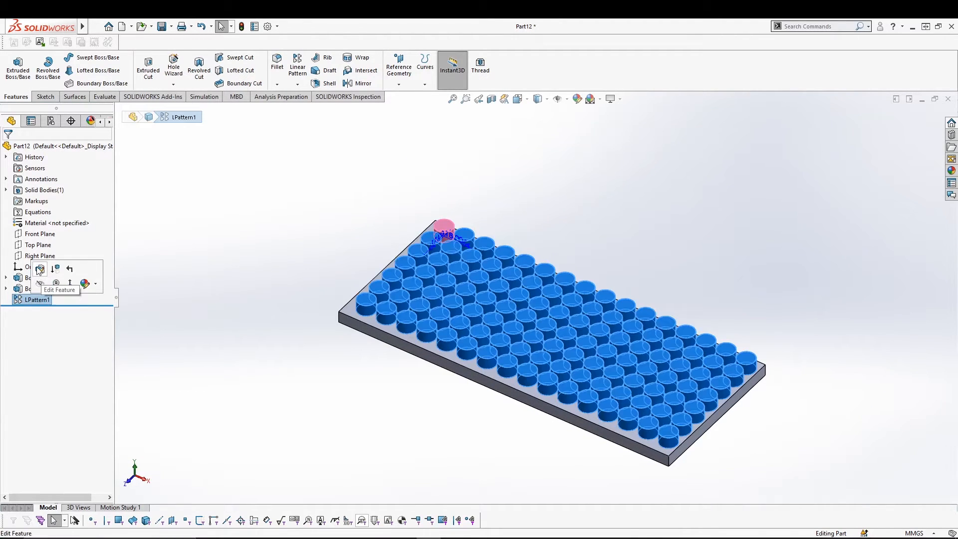
scroll(57, 319, "down", 3)
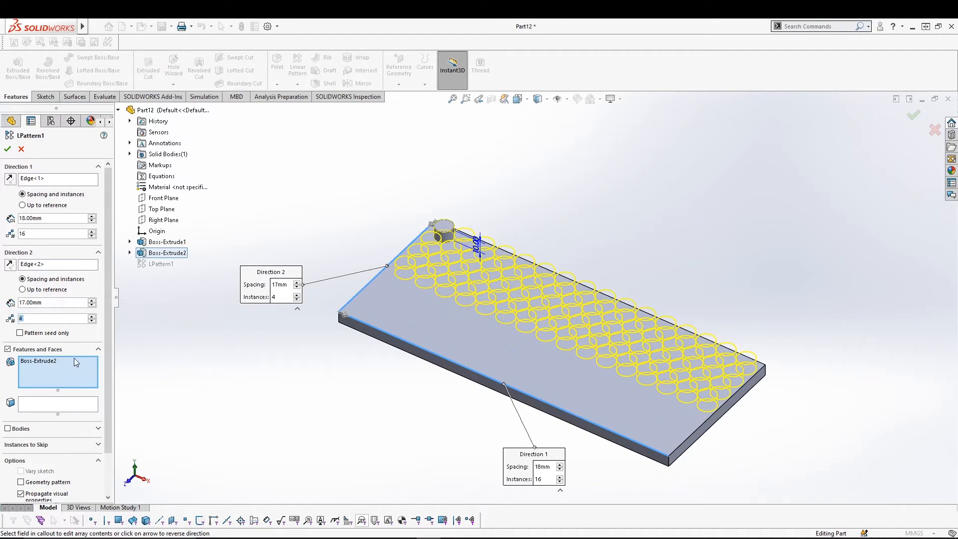
scroll(107, 337, "down", 2)
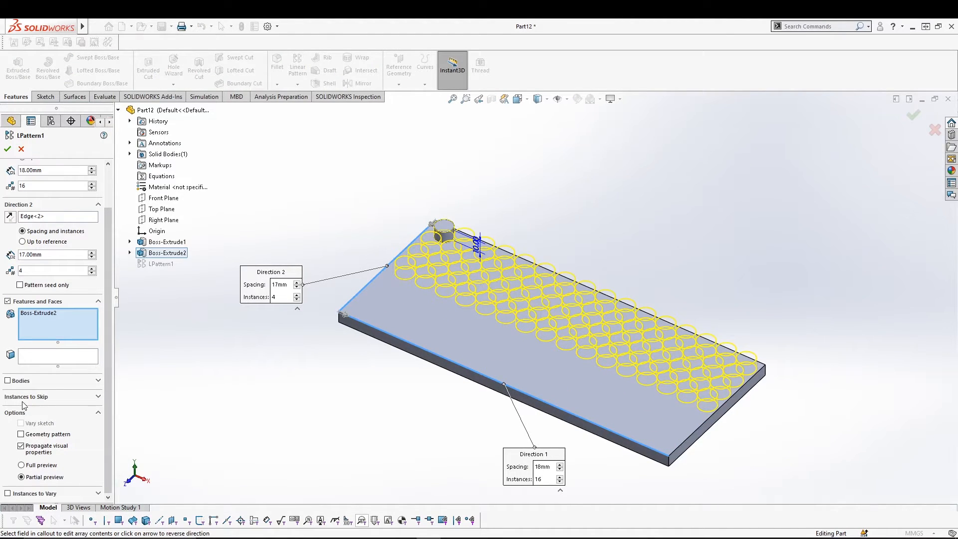
left_click(98, 398)
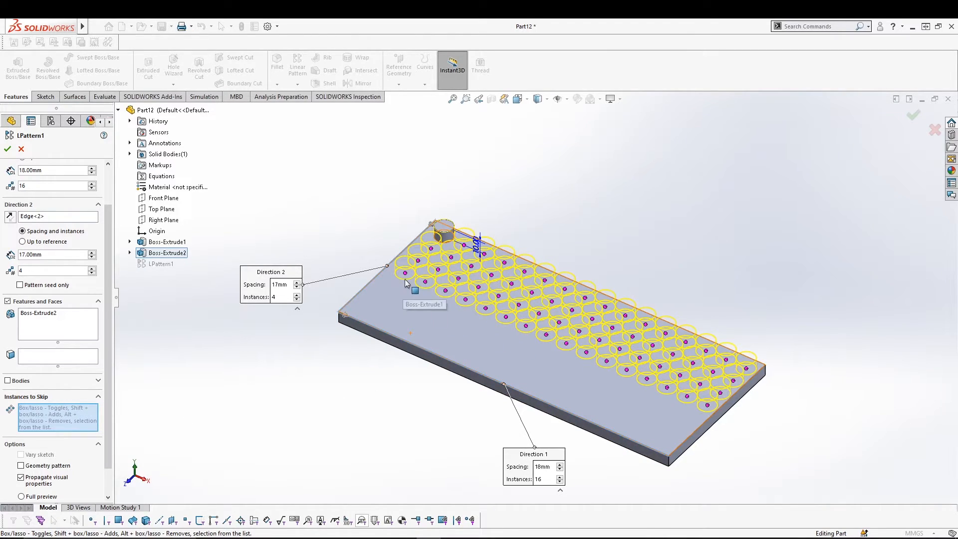
left_click(90, 270)
left_click(90, 270)
left_click(90, 270)
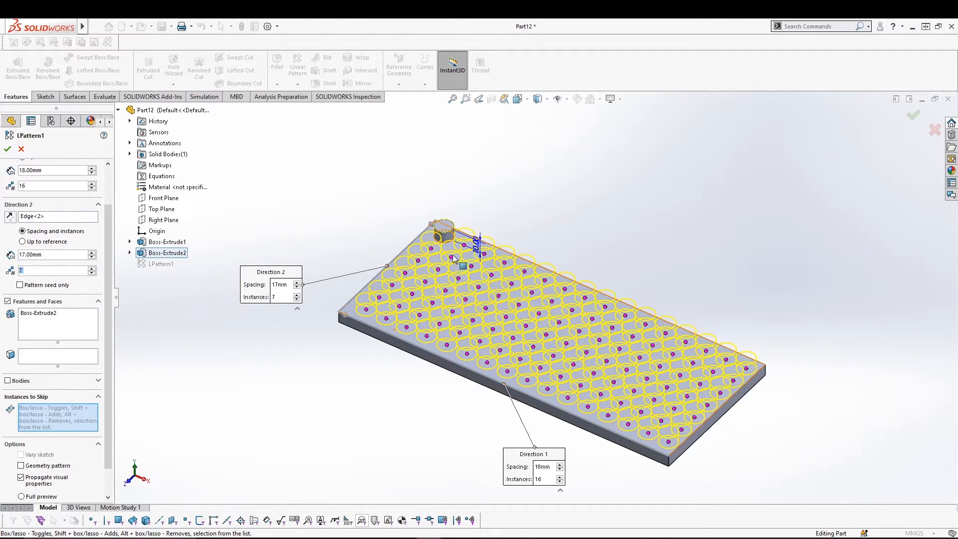
- Skip six scattered boss instances in the linear pattern, including (5, 7), (4, 4) and (3, 2), and accept the edited pattern
scroll(610, 265, "down", 2)
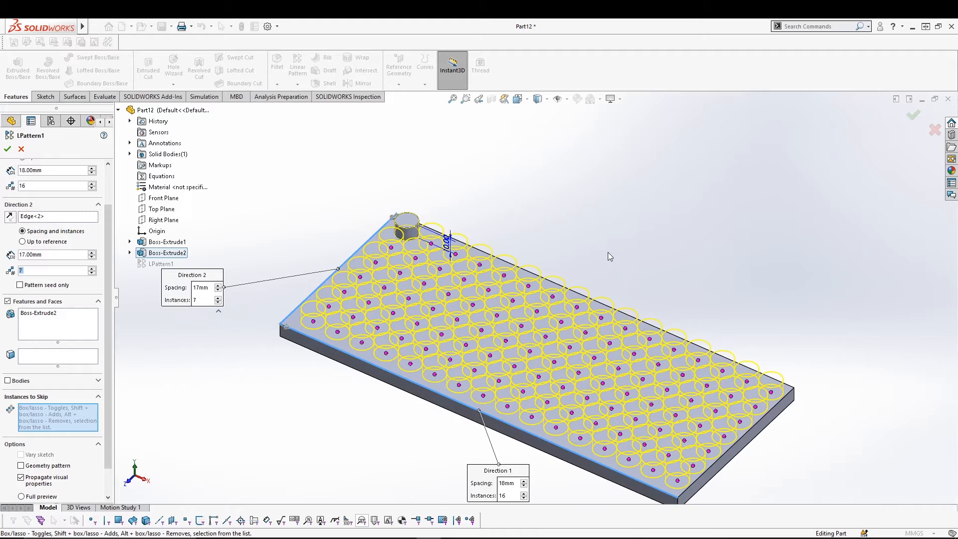
scroll(608, 252, "down", 2)
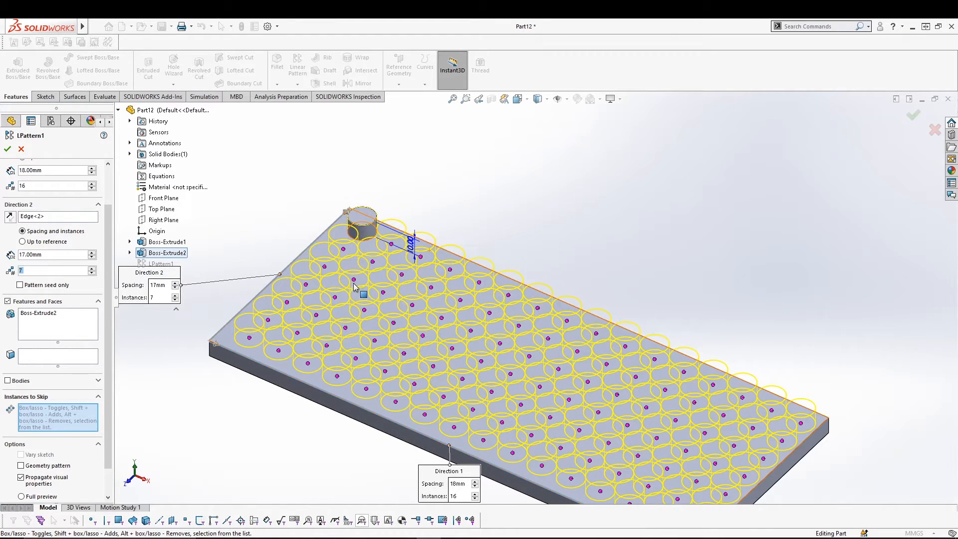
middle_click_drag(272, 483, 261, 445)
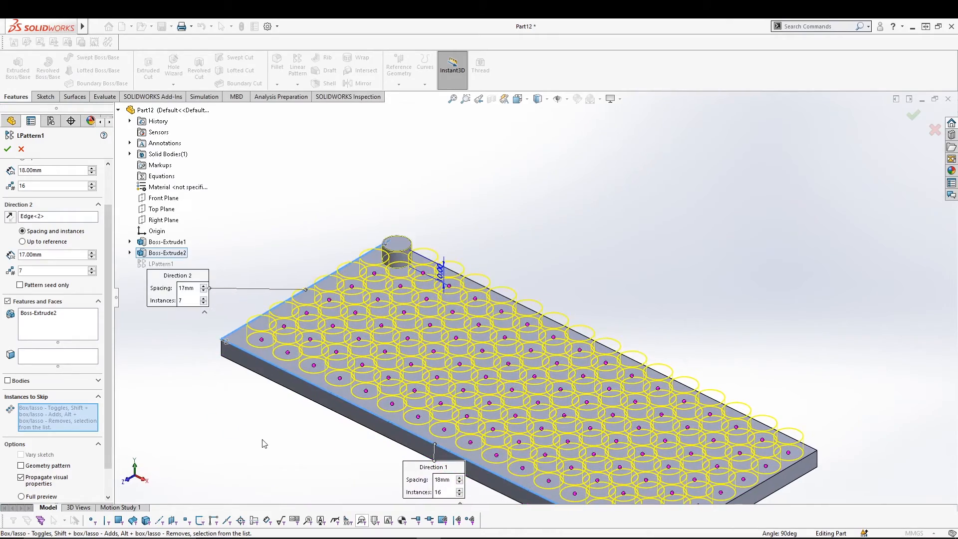
left_click(367, 391)
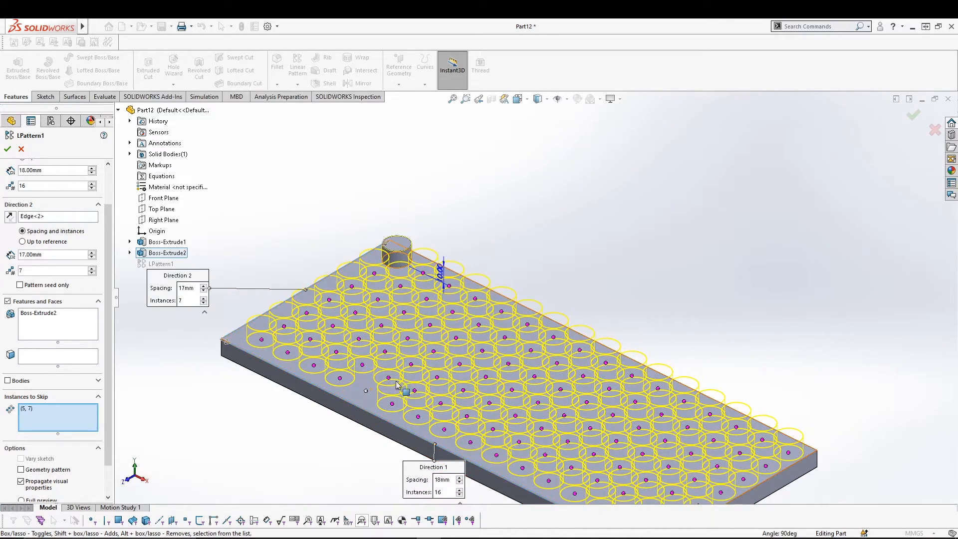
left_click(408, 339)
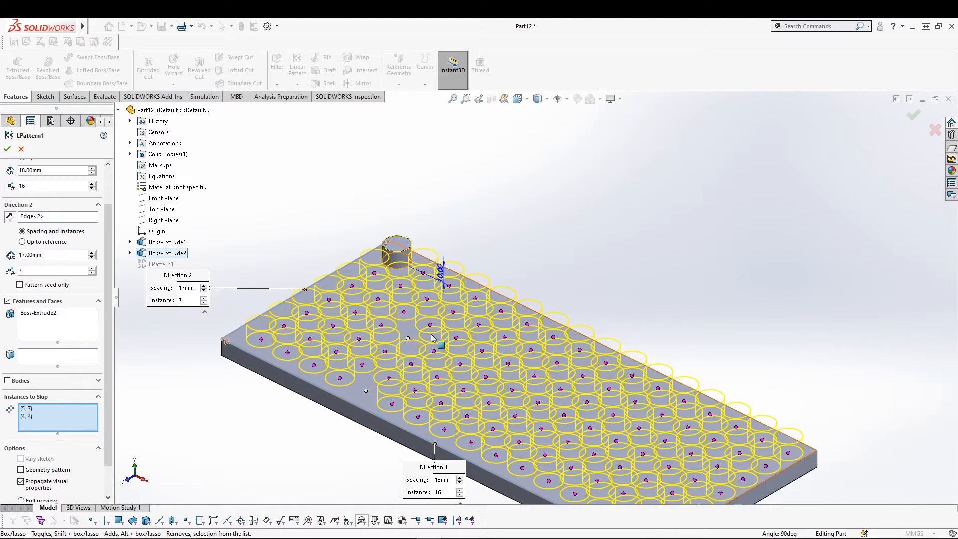
left_click(427, 299)
left_click(475, 300)
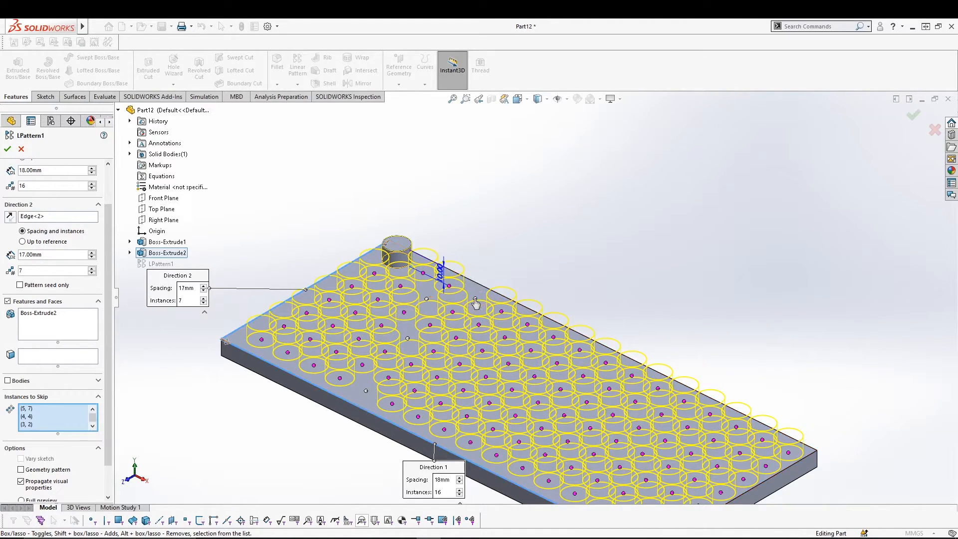
left_click(356, 315)
left_click(580, 352)
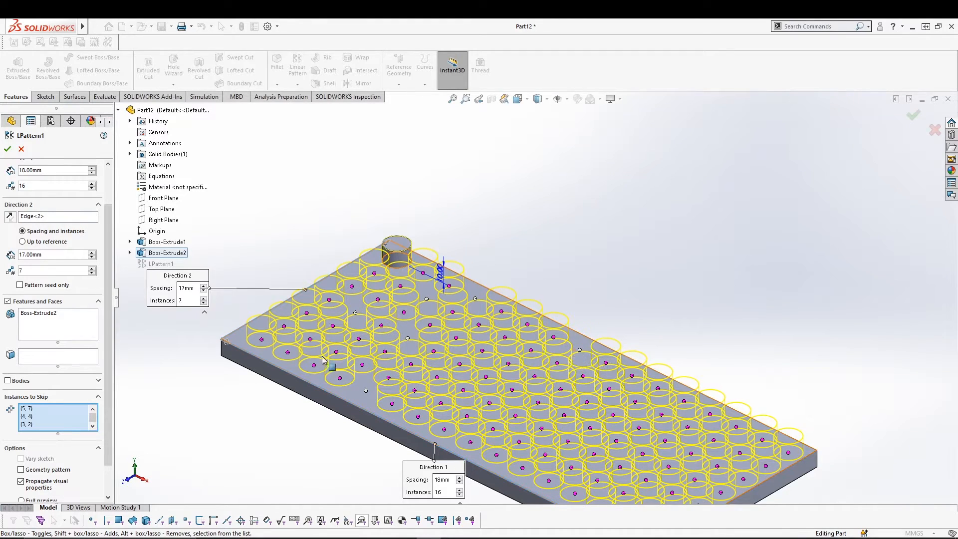
left_click(7, 149)
middle_click_drag(205, 401, 390, 379)
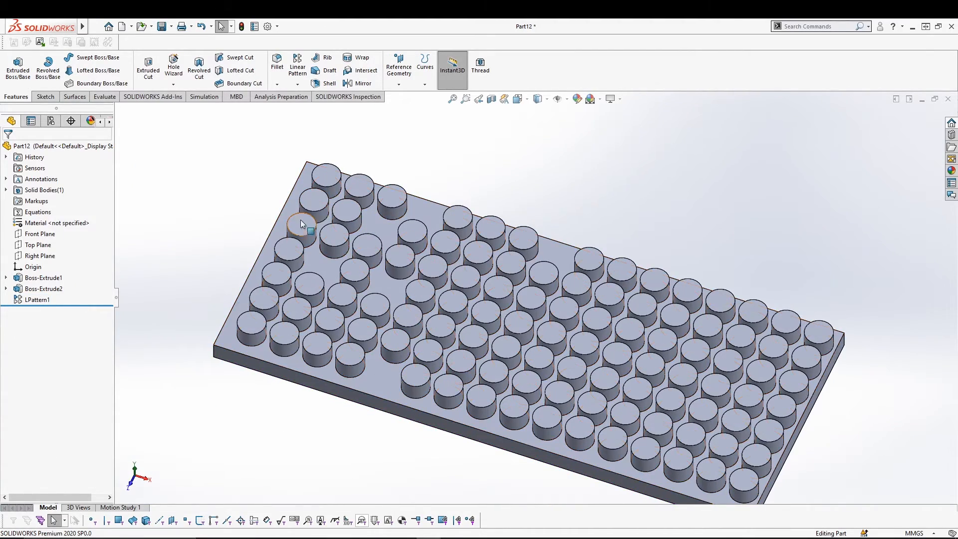
middle_click_drag(377, 430, 339, 407)
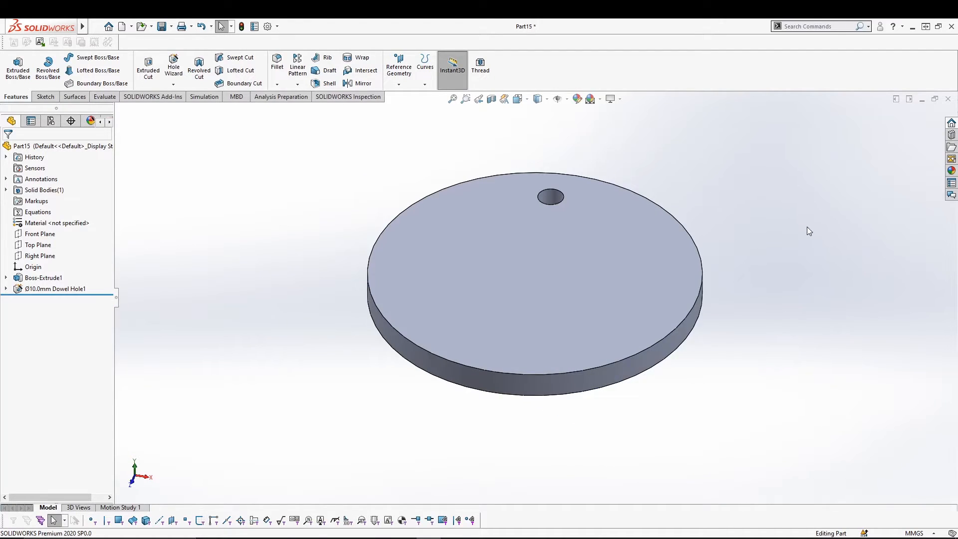
middle_click_drag(807, 227, 771, 204)
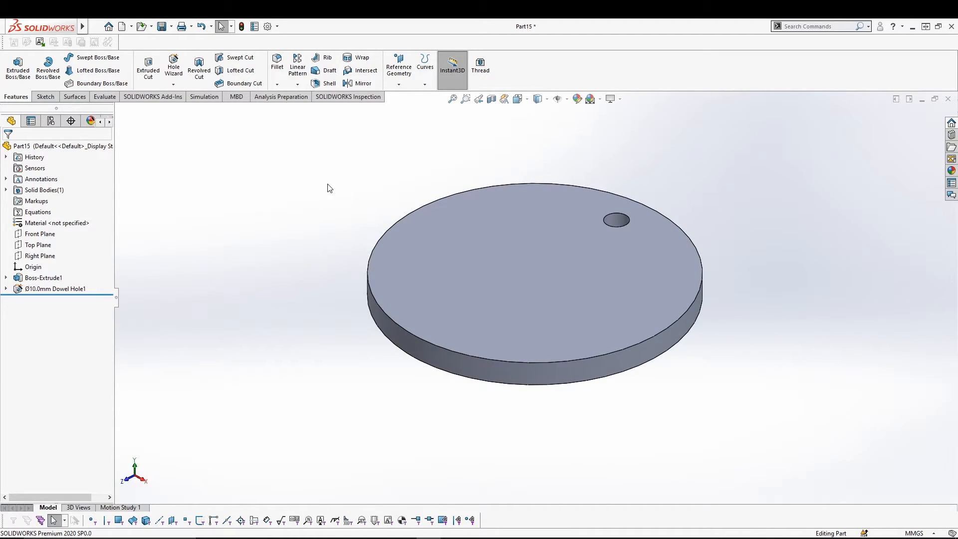
left_click(298, 85)
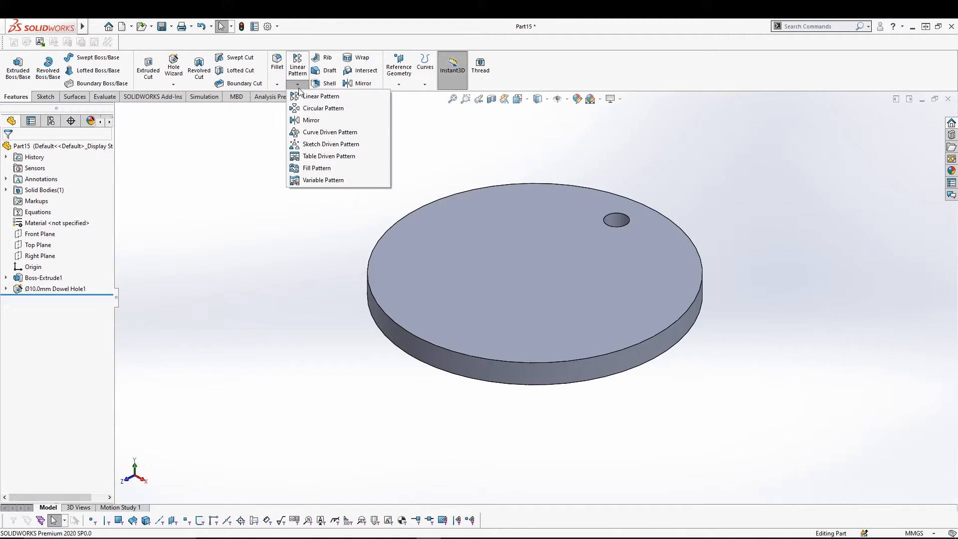
left_click(277, 85)
left_click(298, 84)
left_click(305, 107)
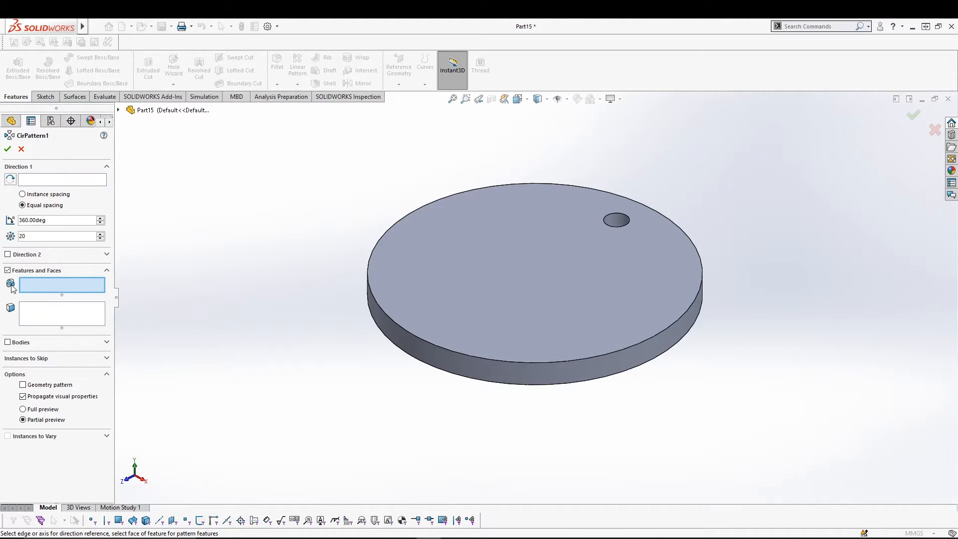
left_click(118, 109)
left_click(177, 253)
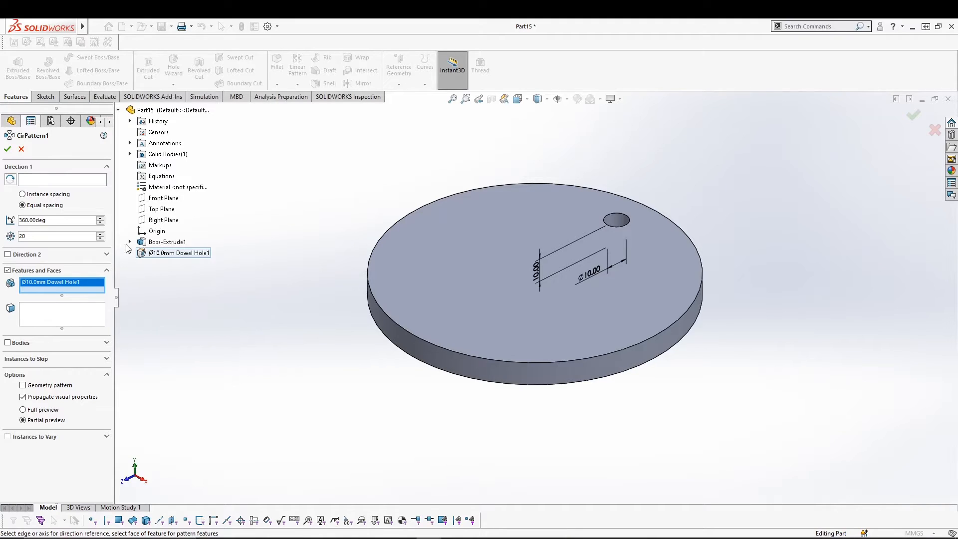
left_click(72, 181)
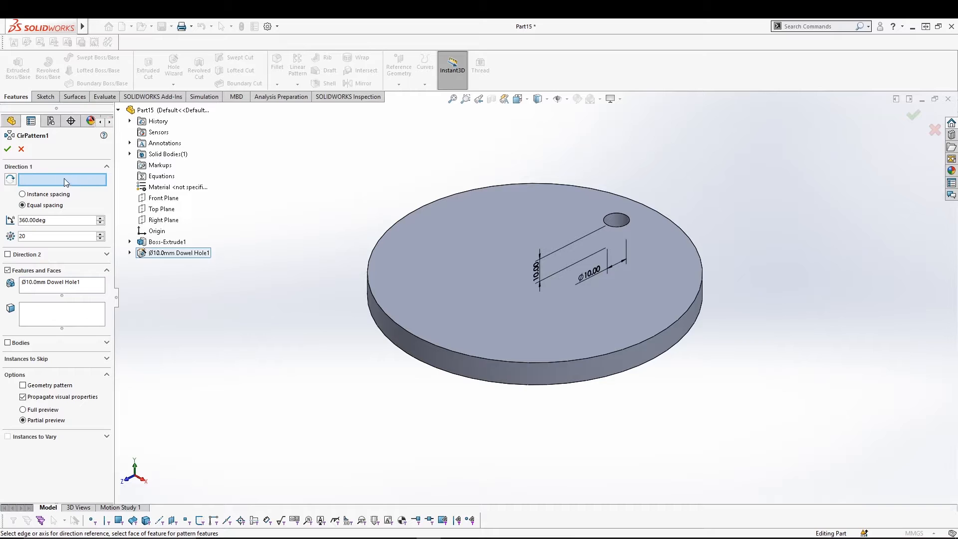
key("Escape")
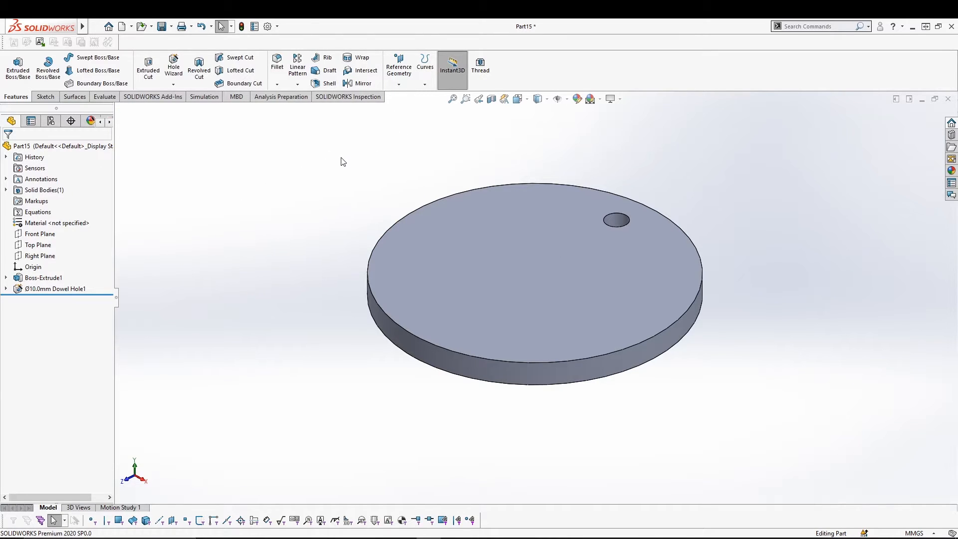
- Show the available reference geometry types for the disc with the dowel hole
left_click(398, 84)
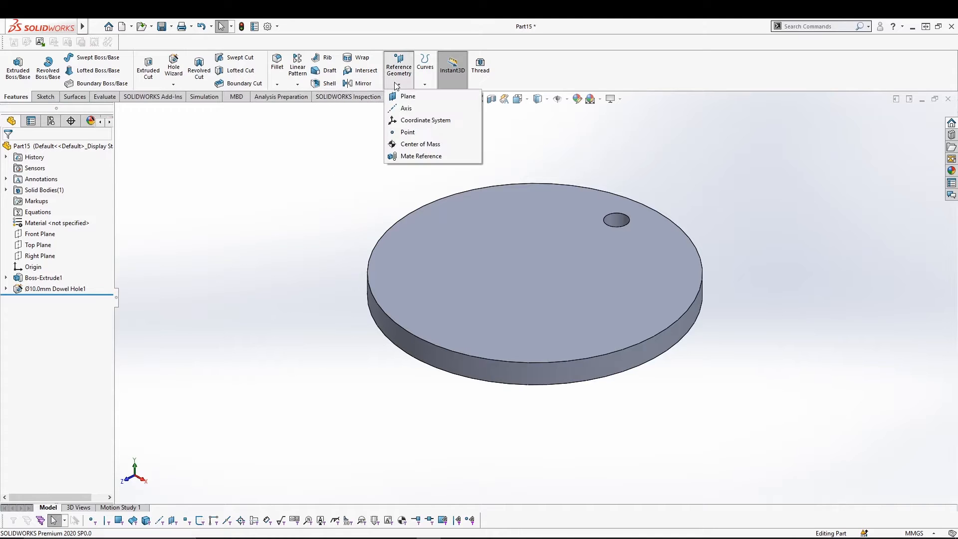
- Create a reference axis through the disc's centre from its outer cylindrical face
left_click(405, 108)
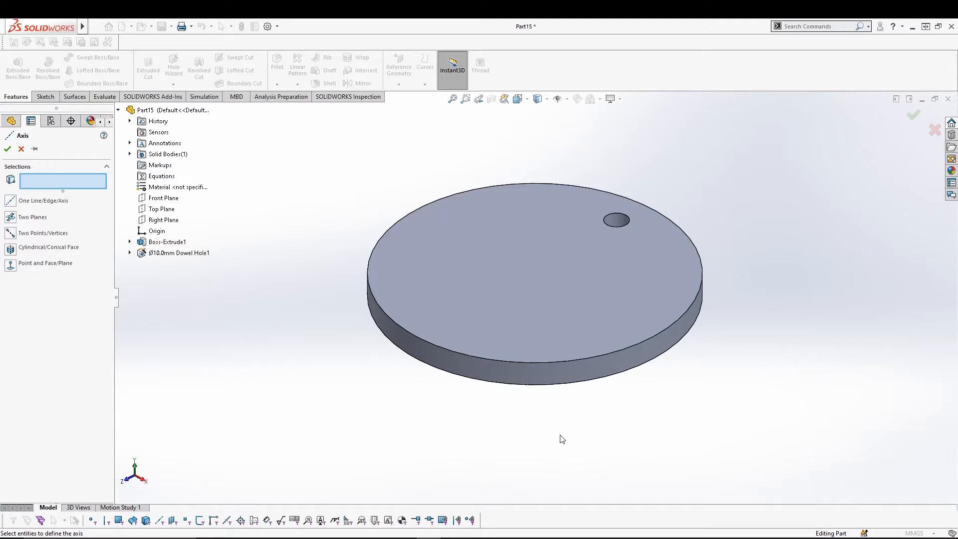
left_click(543, 376)
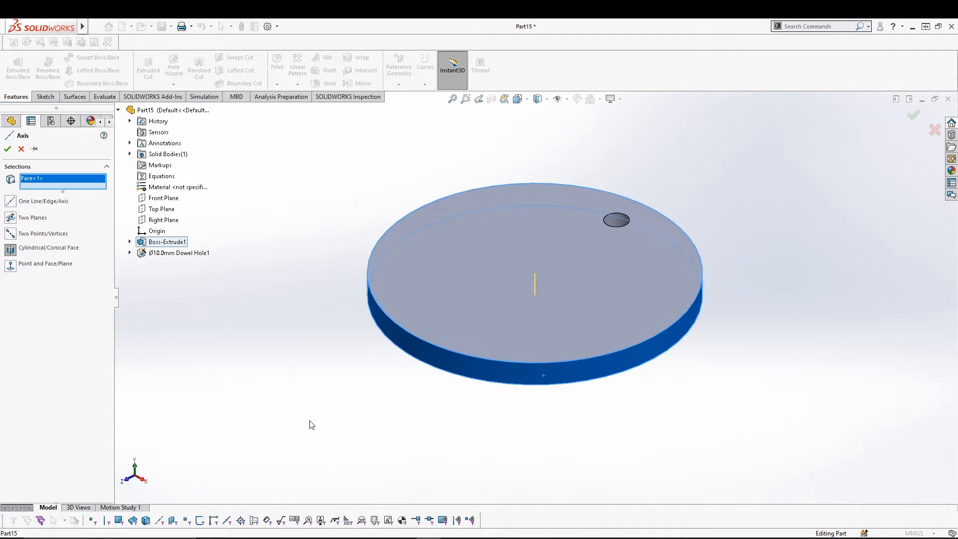
middle_click_drag(430, 420, 438, 426)
left_click(7, 149)
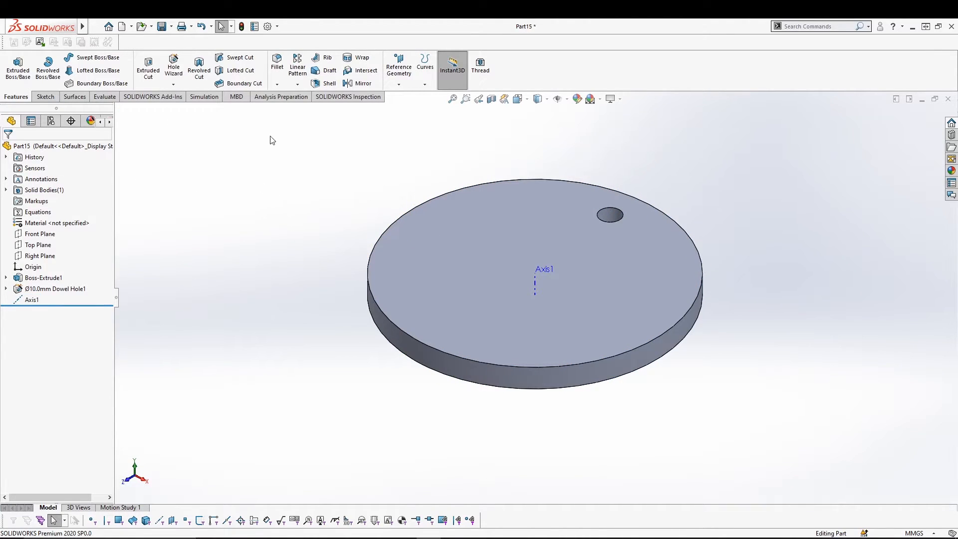
- Set up an equally spaced circular pattern of the 10 mm dowel hole about the disc's central axis
left_click(298, 83)
left_click(307, 110)
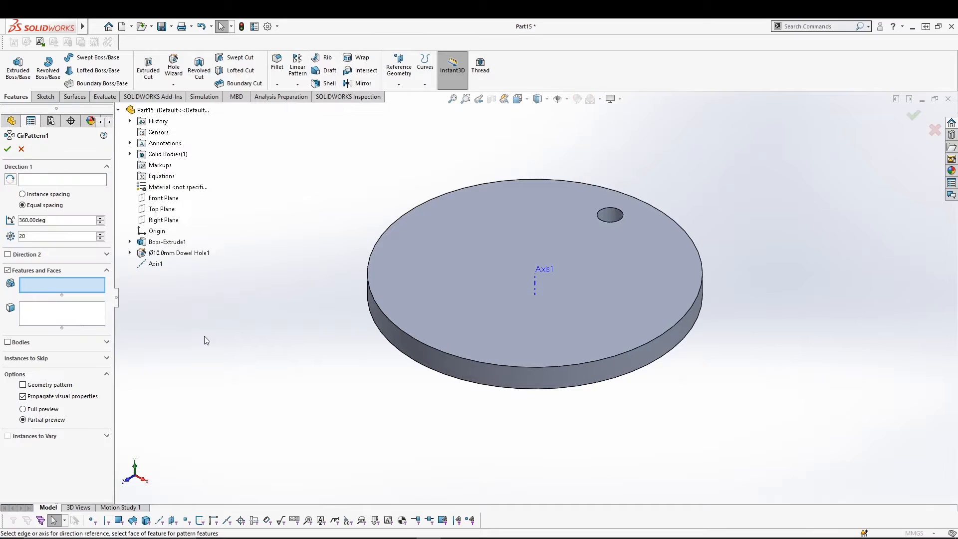
left_click(57, 181)
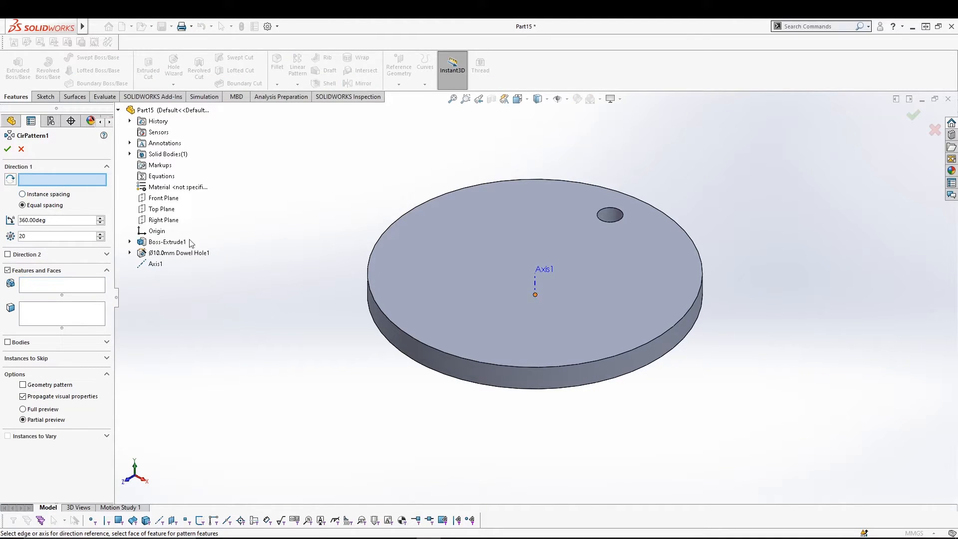
left_click(536, 284)
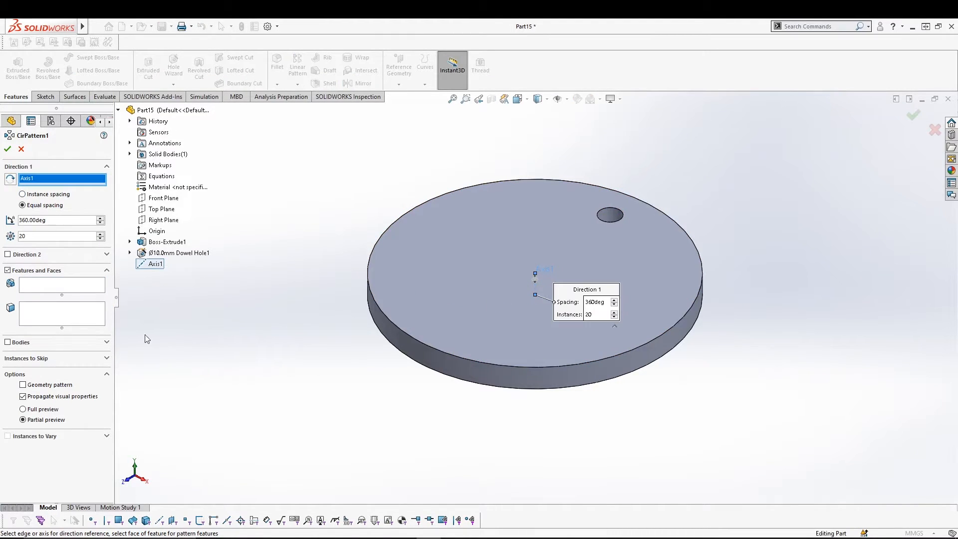
left_click(35, 290)
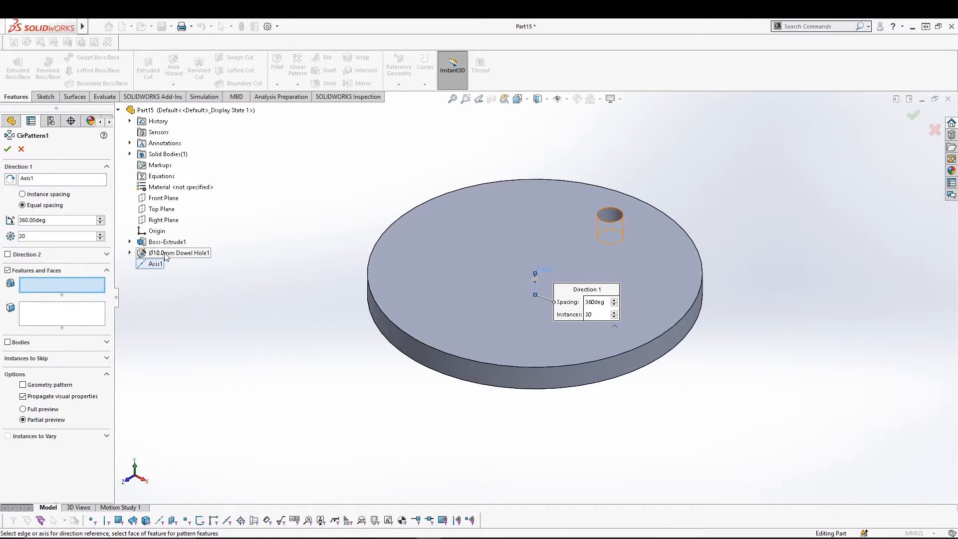
left_click(167, 253)
middle_click_drag(276, 390, 282, 491)
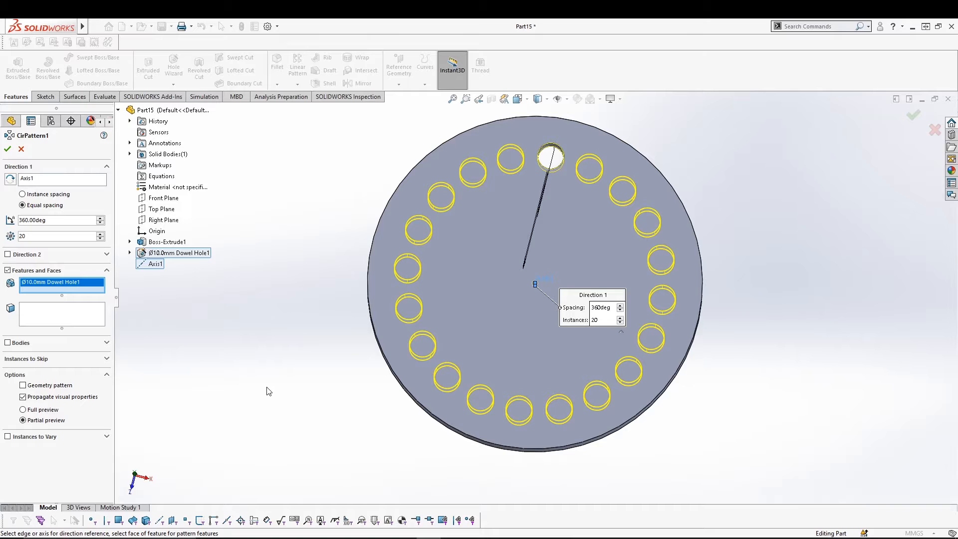
key("ctrl+7")
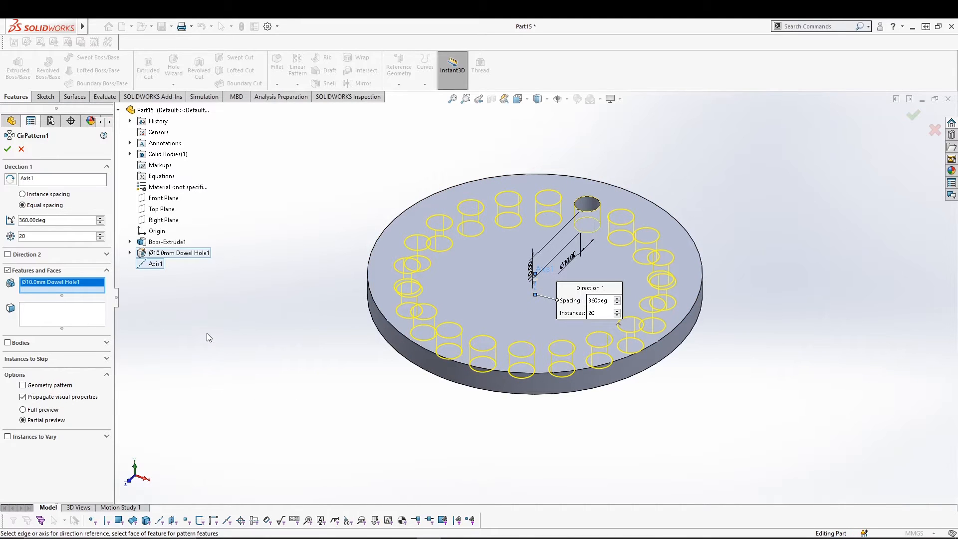
middle_click_drag(281, 375, 252, 426)
middle_click_drag(263, 370, 271, 387)
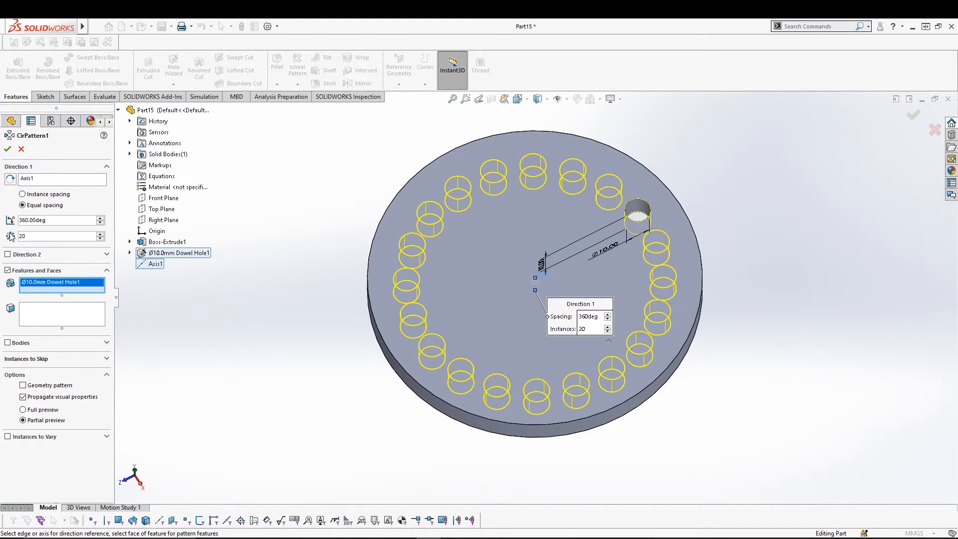
- Set the number of instances in the hole pattern to 17
left_click(101, 238)
left_click(101, 239)
left_click(101, 239)
left_click(100, 238)
left_click(100, 238)
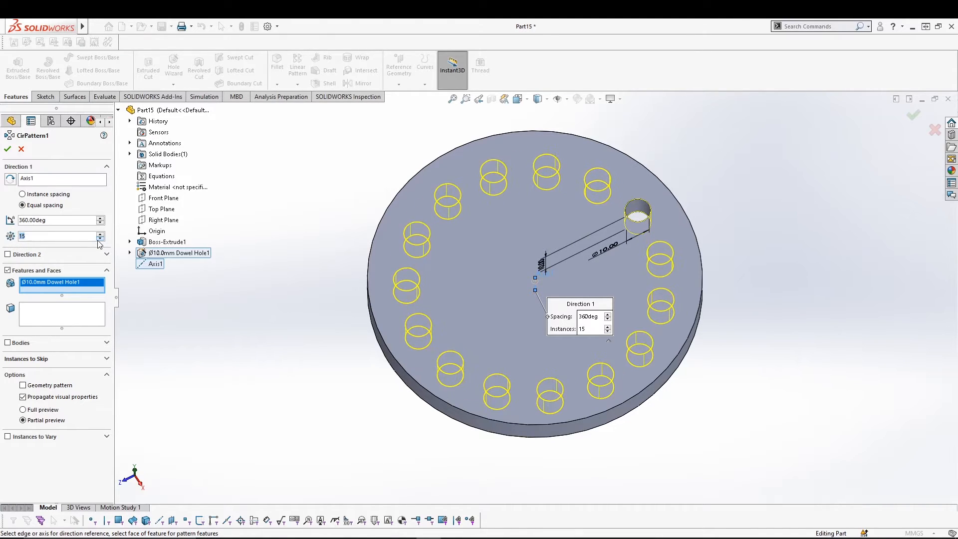
left_click(101, 235)
left_click(100, 235)
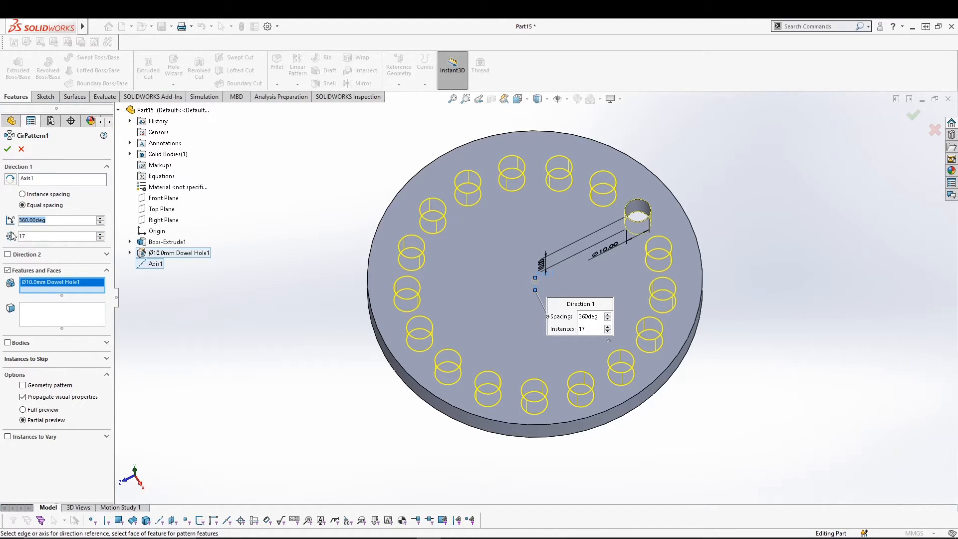
- Try a 180-degree angle for the hole pattern and return it to 360 degrees
type("180")
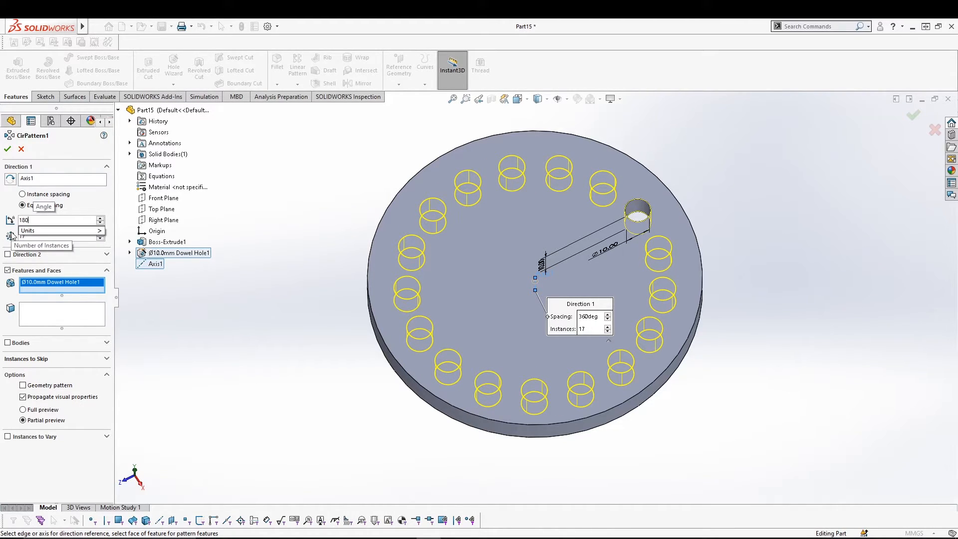
key("Return")
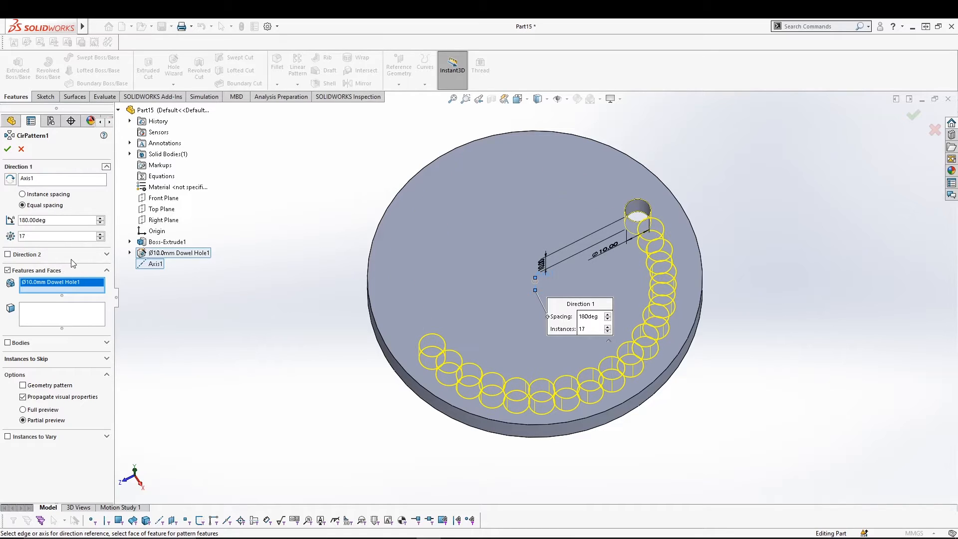
left_click_drag(62, 221, 1, 233)
type("360")
key("Return")
middle_click_drag(264, 371, 288, 340)
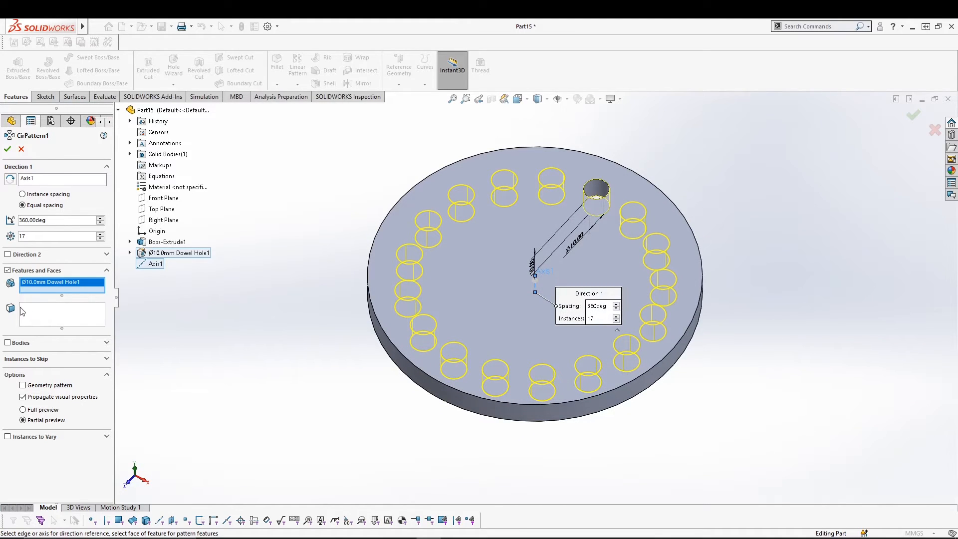
- Skip instances 12, 14 and 16 of the hole pattern and create the circular pattern
left_click(108, 360)
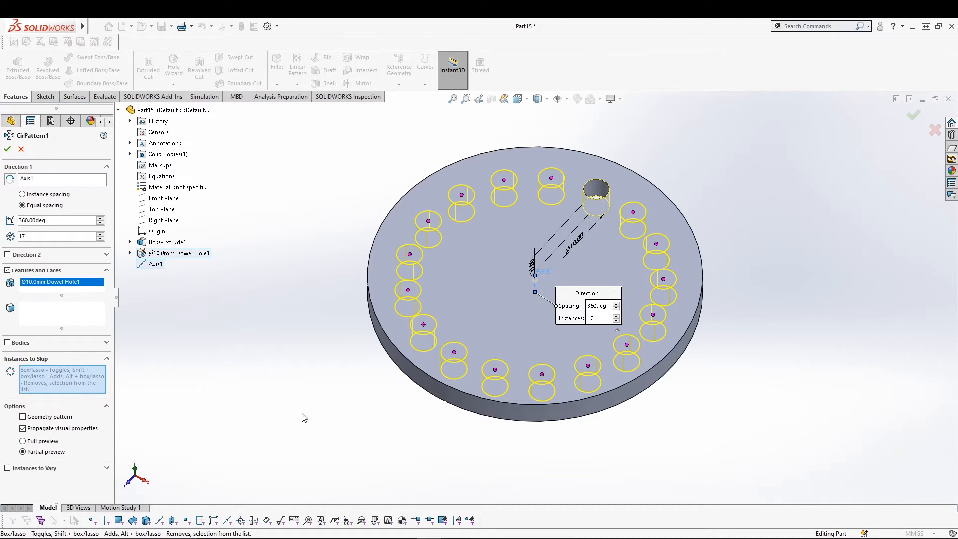
left_click(409, 291)
left_click(429, 220)
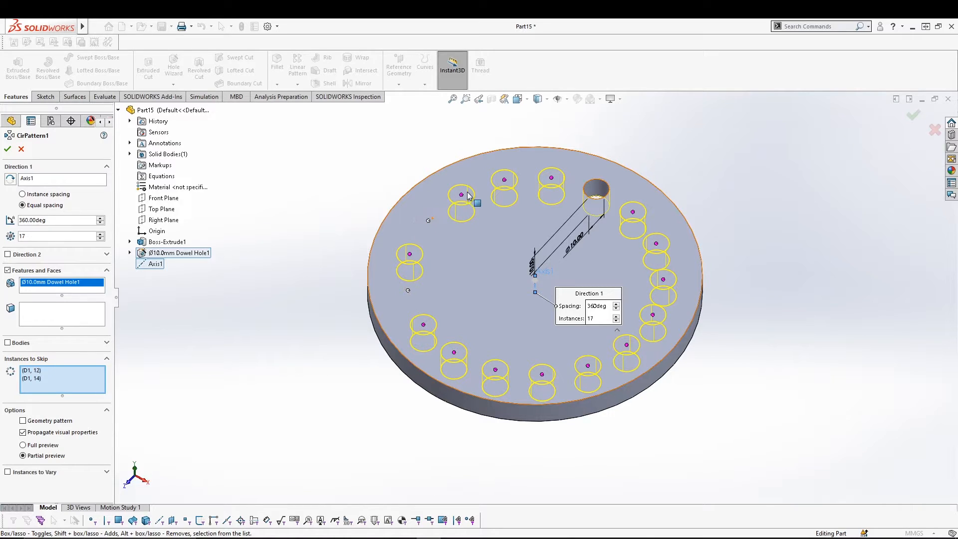
left_click(504, 179)
left_click(542, 374)
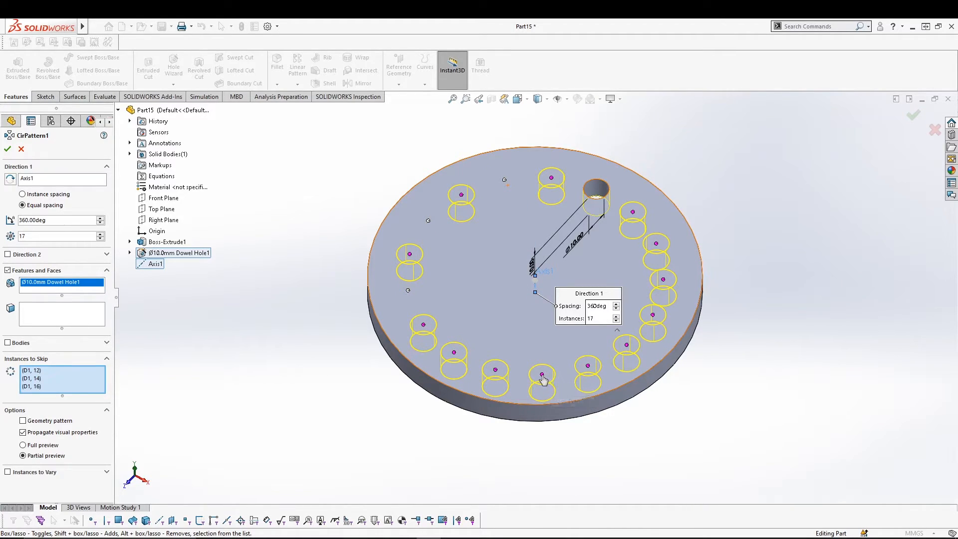
left_click(7, 149)
mouse_move(267, 255)
middle_mouse_down()
mouse_move(299, 293)
mouse_move(278, 244)
mouse_move(285, 253)
middle_mouse_up()
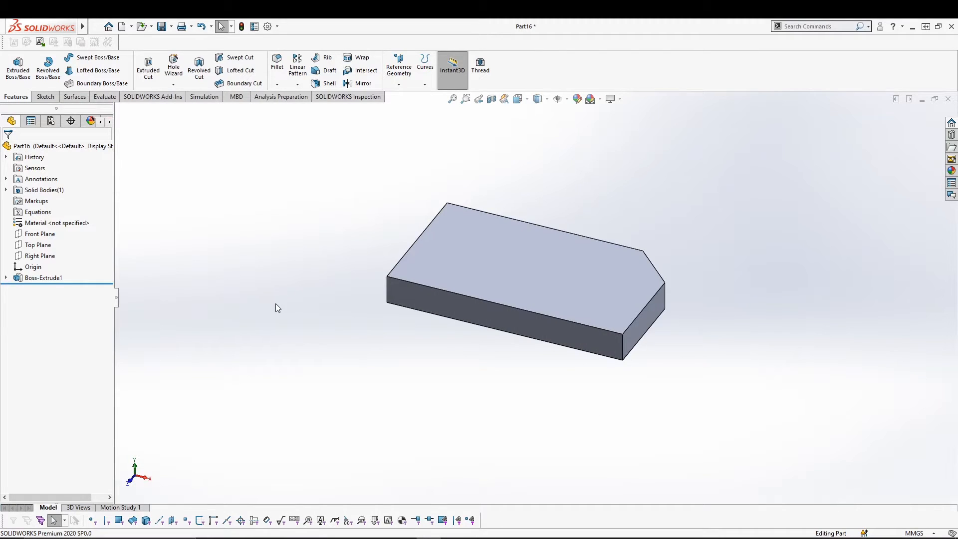
- Begin a Mirror feature on the block in Part16 and set it to mirror bodies
middle_click_drag(276, 303, 318, 306)
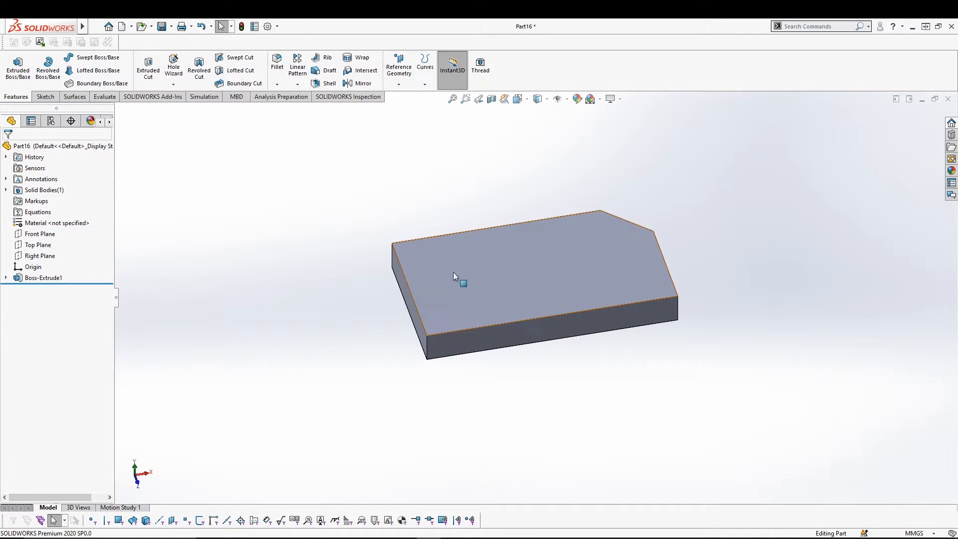
middle_click_drag(306, 265, 262, 283)
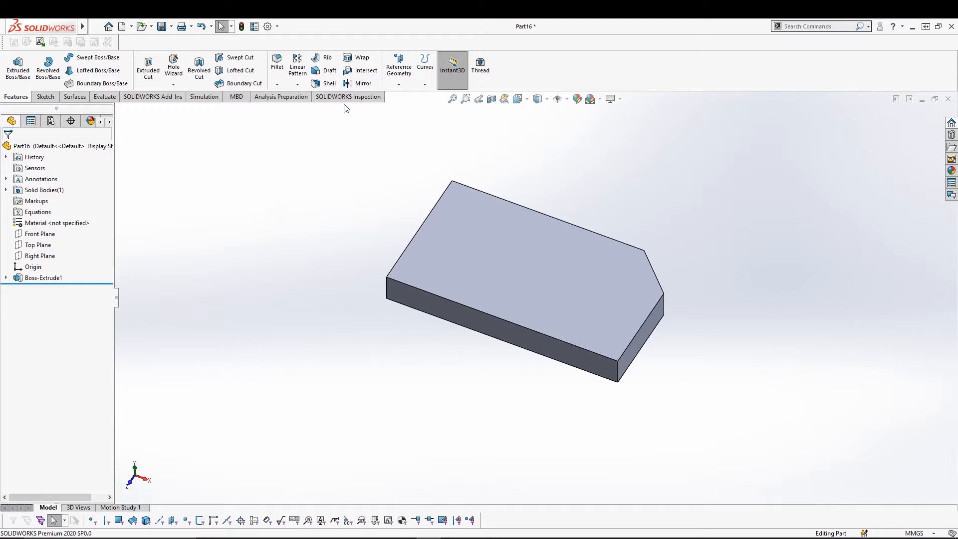
left_click(358, 84)
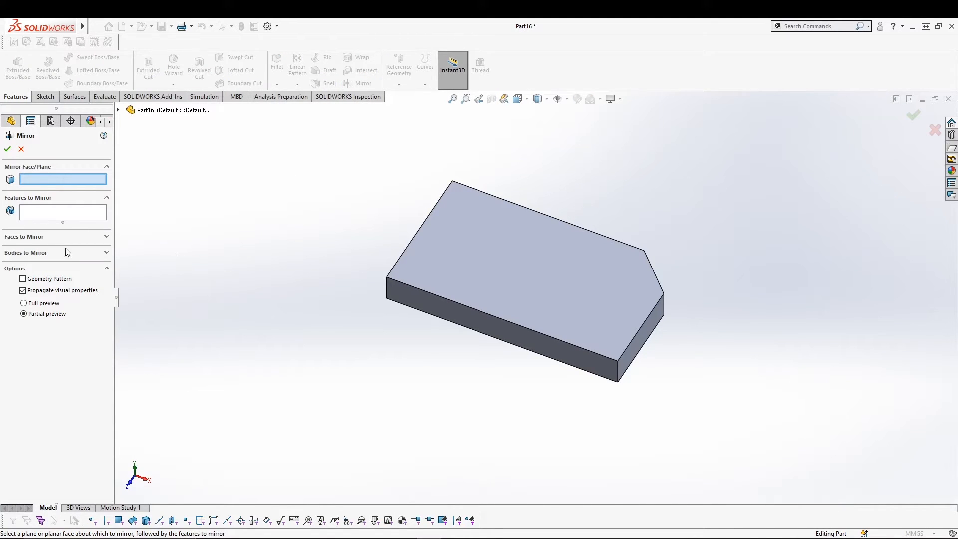
left_click(108, 237)
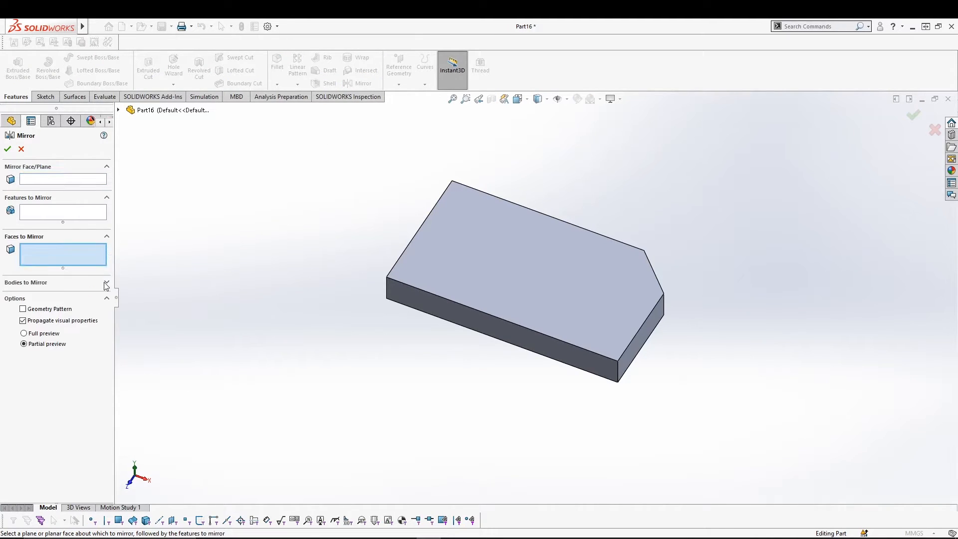
left_click(107, 282)
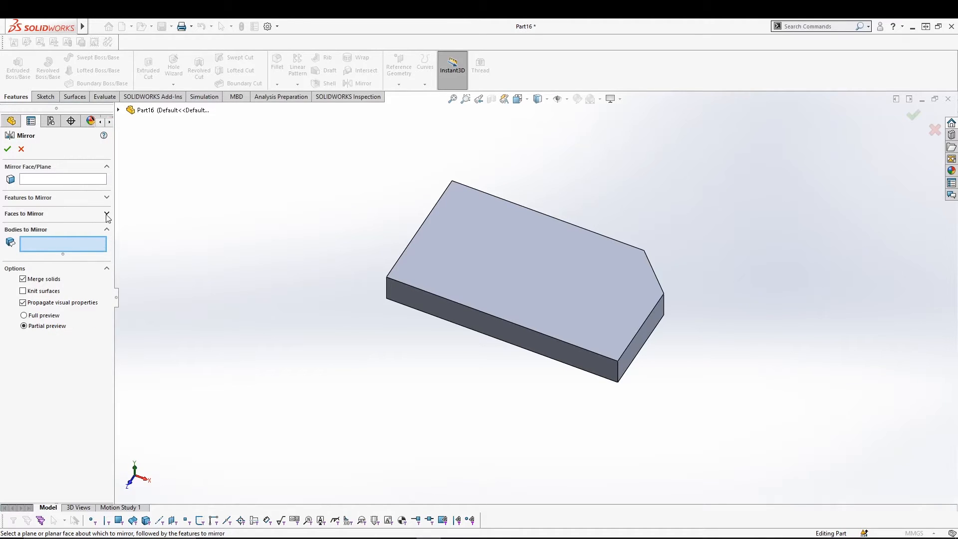
left_click(107, 214)
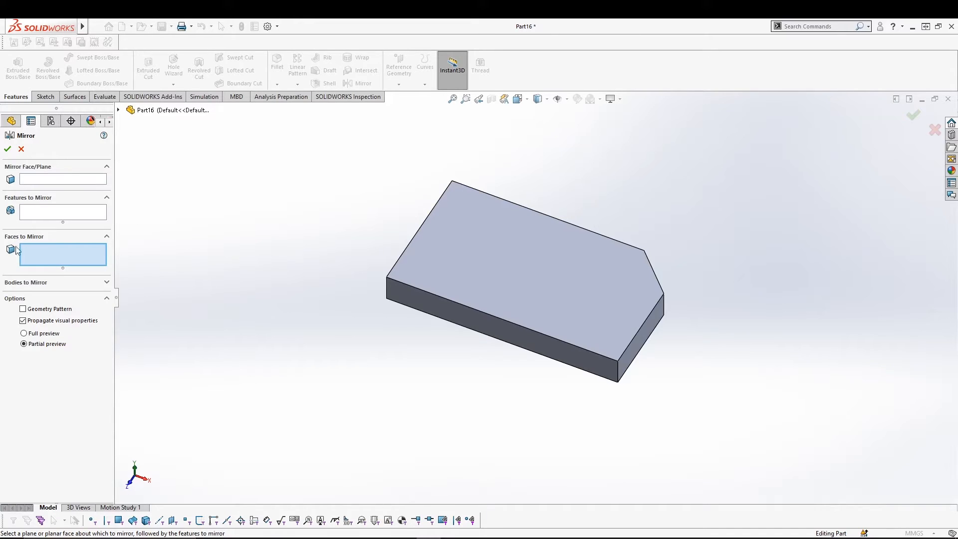
left_click(107, 282)
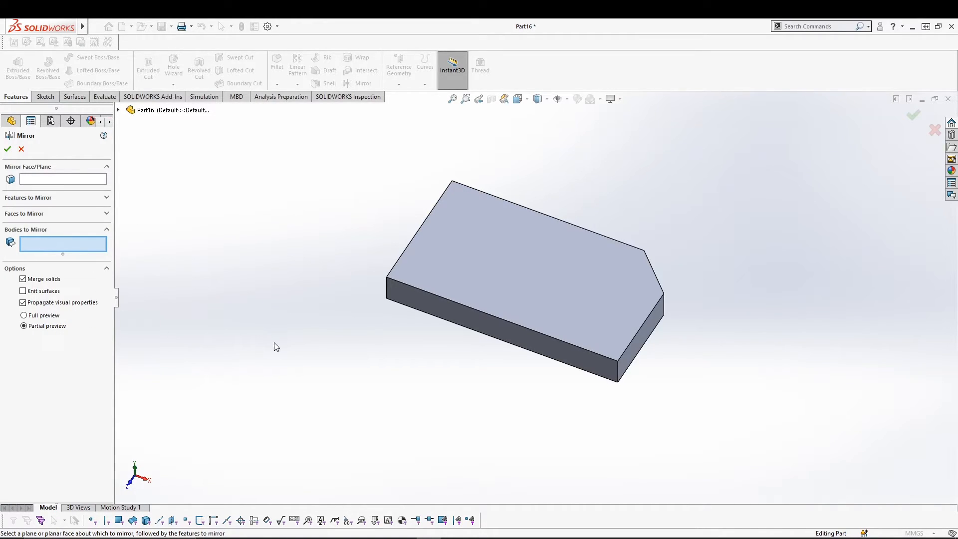
- Mirror the block's body about its long side face opposite the chamfered corner, with the solids merged
left_click(40, 181)
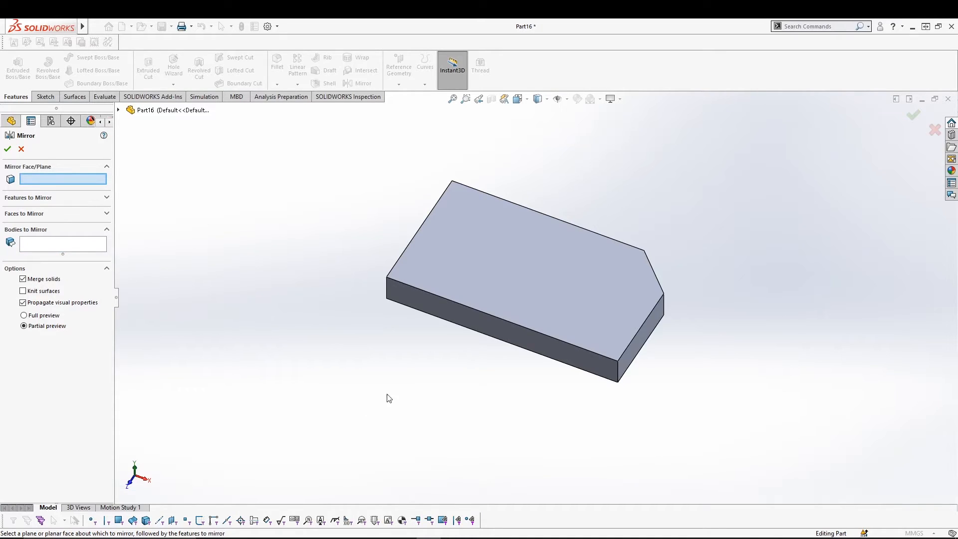
left_click(484, 324)
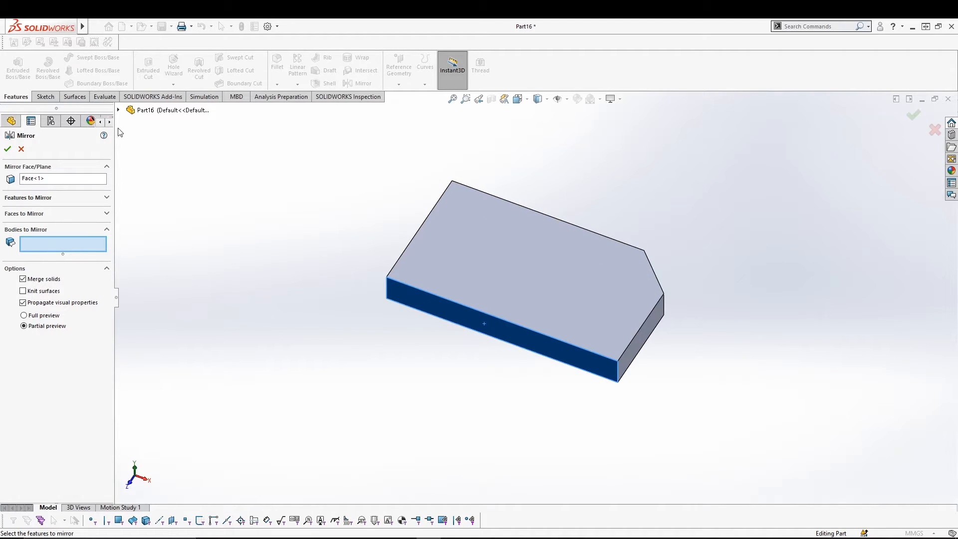
left_click(120, 110)
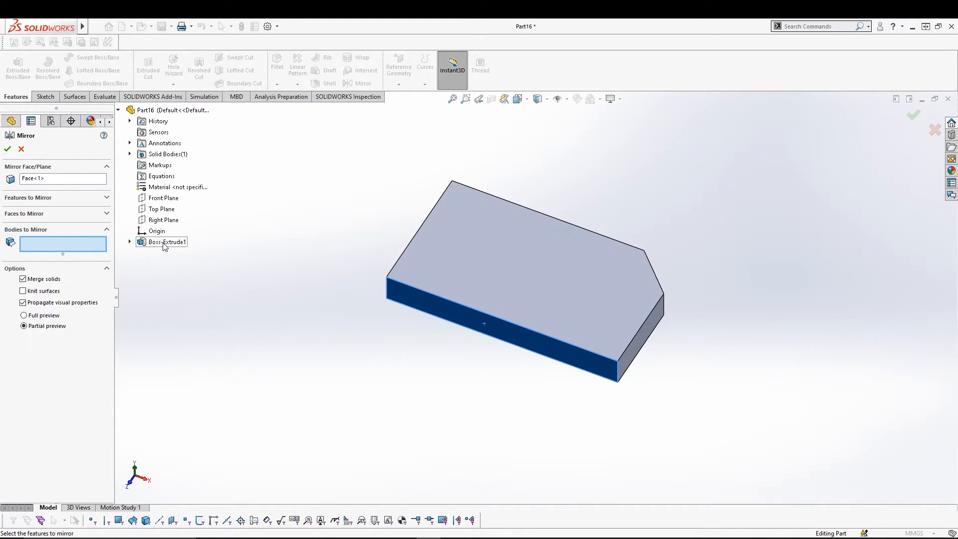
left_click(478, 253)
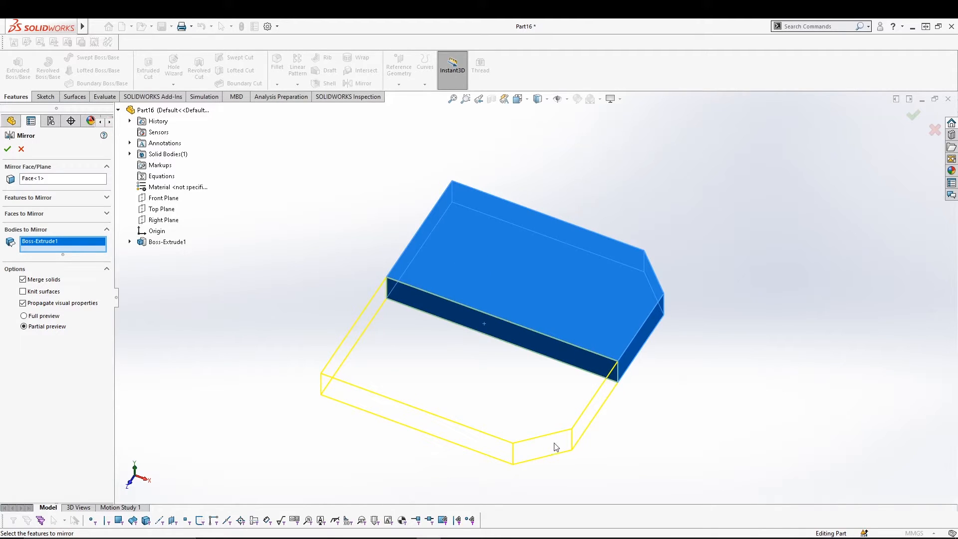
left_click(7, 149)
middle_click_drag(253, 315, 336, 280)
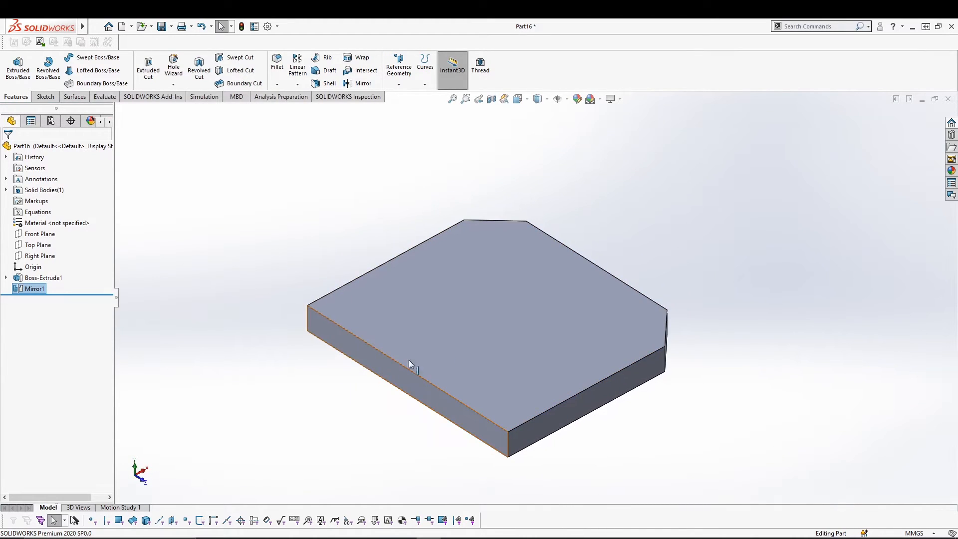
middle_click_drag(400, 385, 356, 371)
key("Escape")
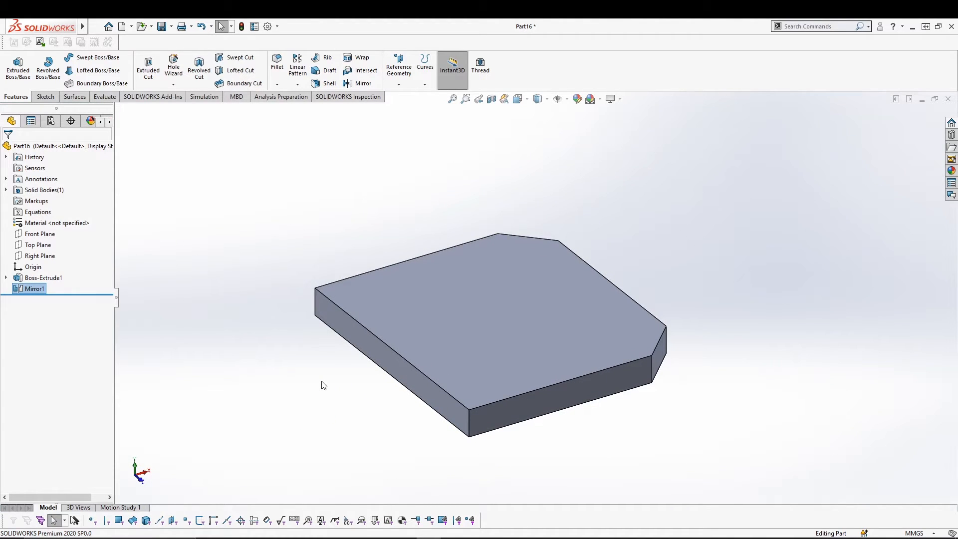
- Open the base extrusion's sketch for editing
middle_click_drag(430, 190, 346, 225)
left_click(5, 278)
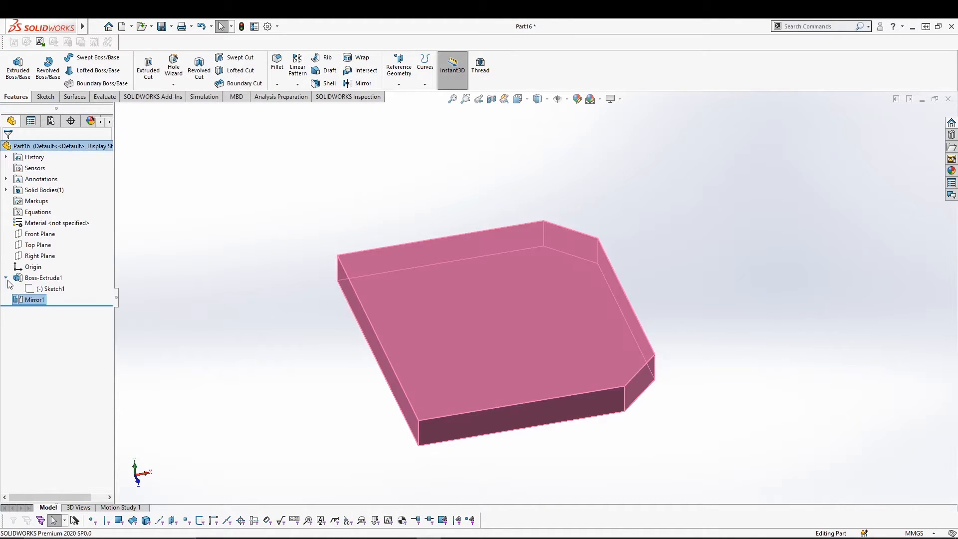
left_click(54, 289)
left_click(64, 264)
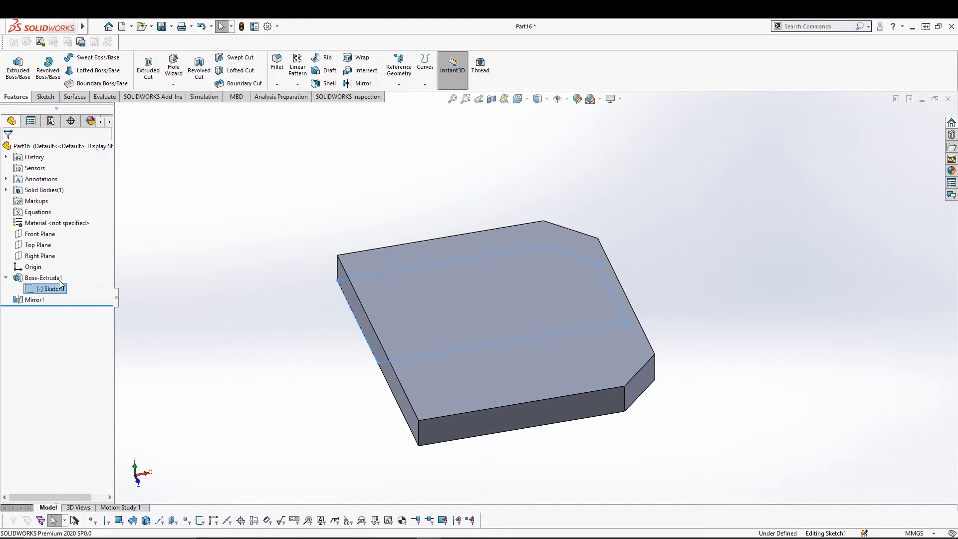
right_click(60, 278)
left_click(84, 259)
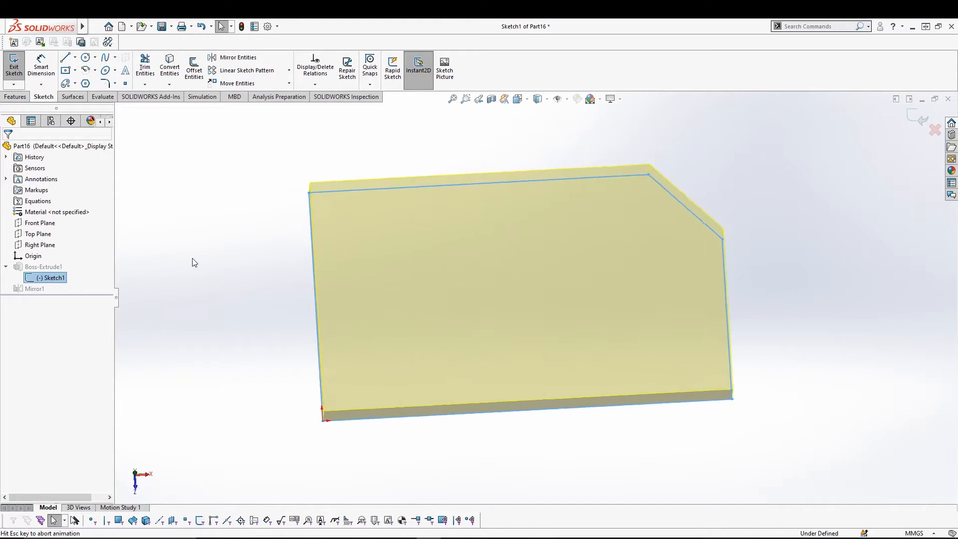
- Sketch a circle of about 17 mm radius centred on the origin corner, and trim it to a quarter-arc notch in the profile
left_click(85, 58)
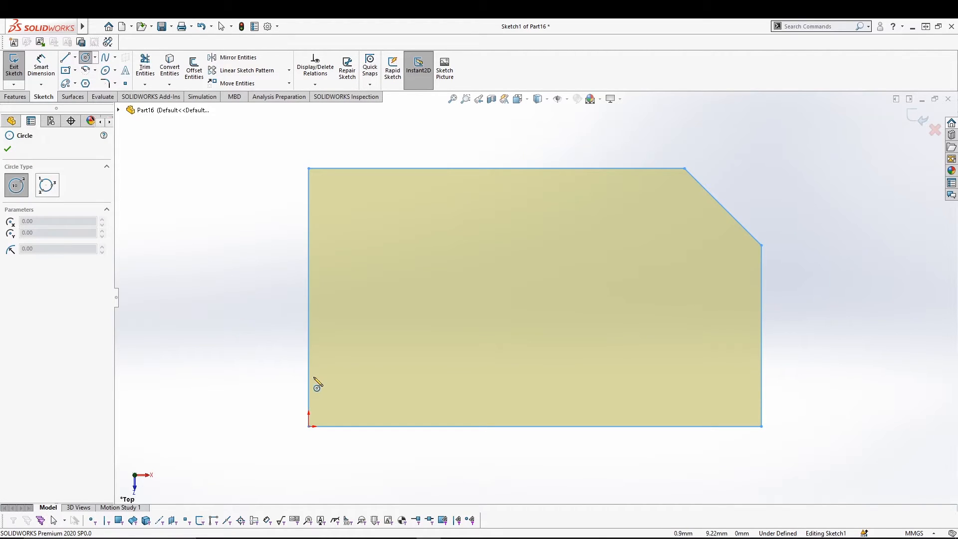
left_click(311, 426)
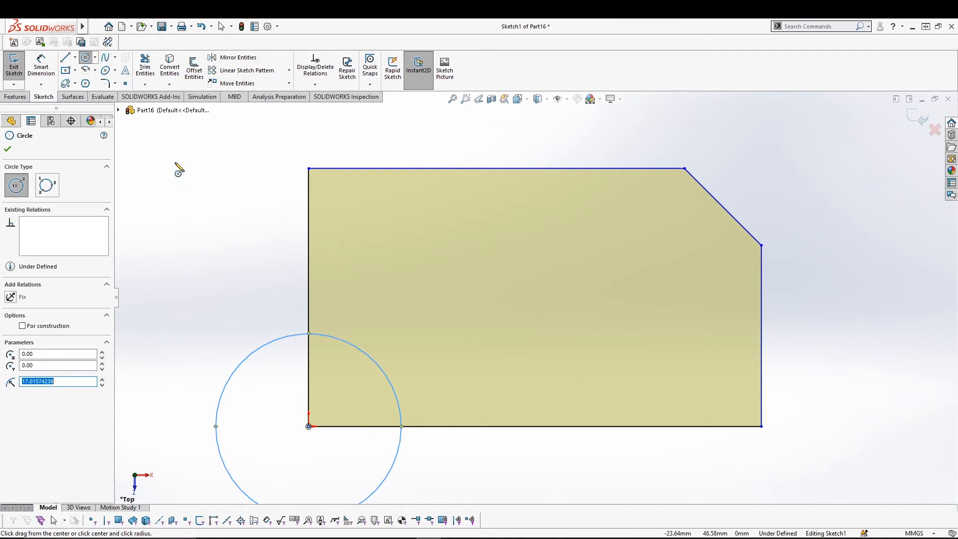
left_click(142, 76)
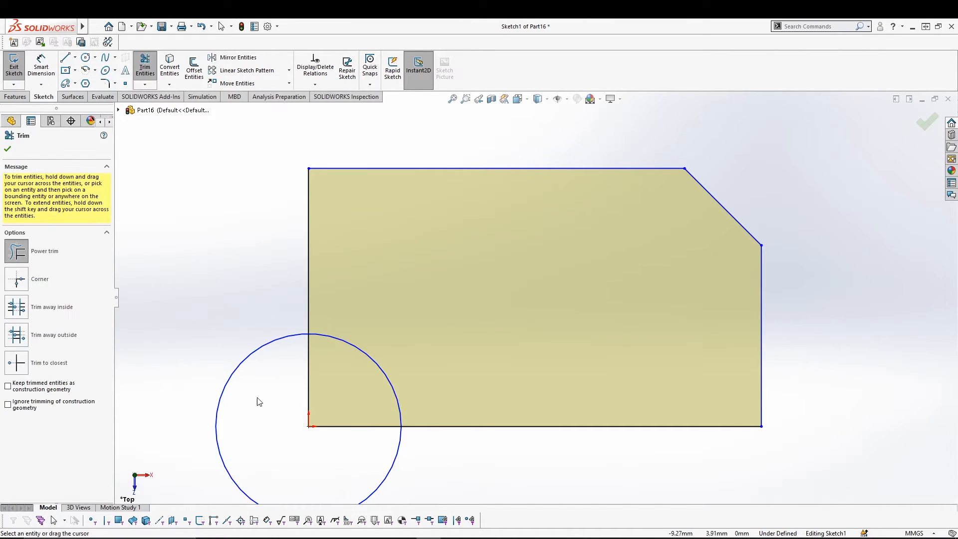
left_click_drag(235, 334, 262, 398)
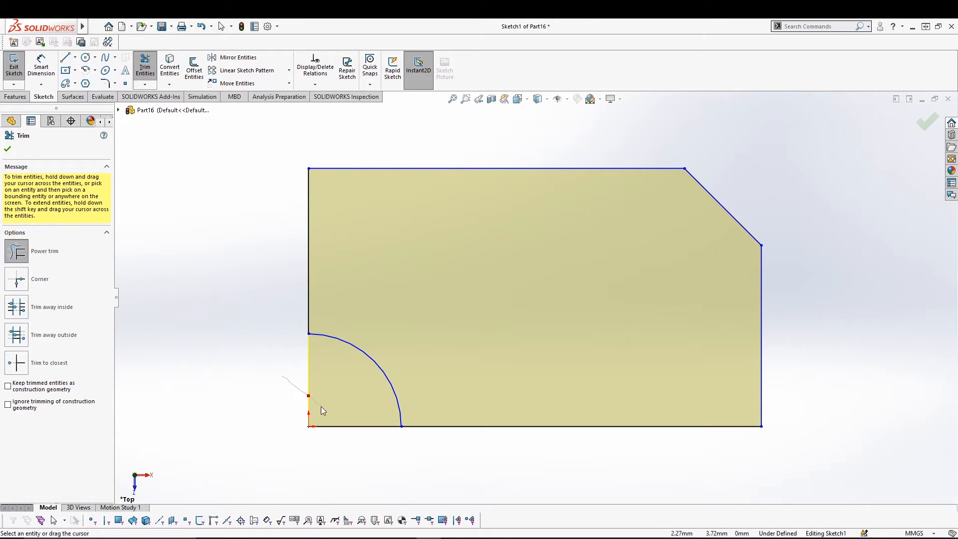
left_click(7, 149)
left_click(23, 66)
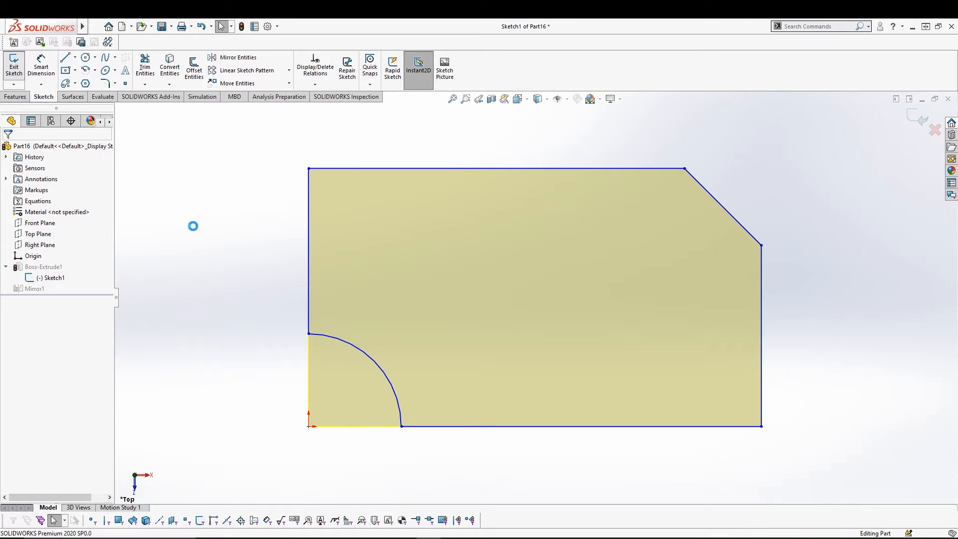
- Mirror the notched plate's body about its end face between the two chamfers, with the solids merged
mouse_move(267, 353)
middle_mouse_down()
mouse_move(264, 252)
mouse_move(271, 249)
mouse_move(270, 302)
mouse_move(298, 286)
mouse_move(329, 348)
mouse_move(342, 248)
mouse_move(319, 259)
mouse_move(299, 300)
mouse_move(280, 311)
mouse_move(295, 291)
mouse_move(316, 338)
mouse_move(310, 306)
mouse_move(313, 325)
middle_mouse_up()
middle_click_drag(610, 338, 566, 246)
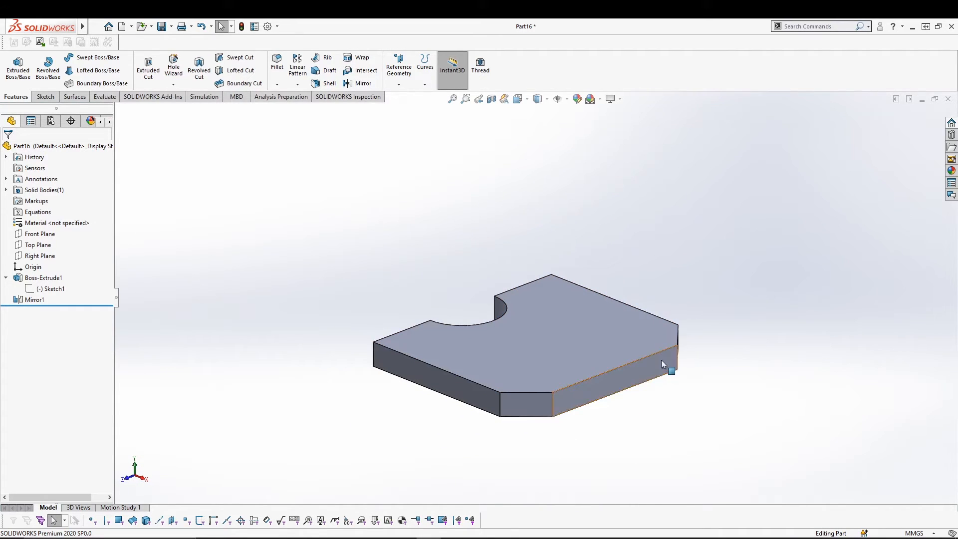
left_click(358, 83)
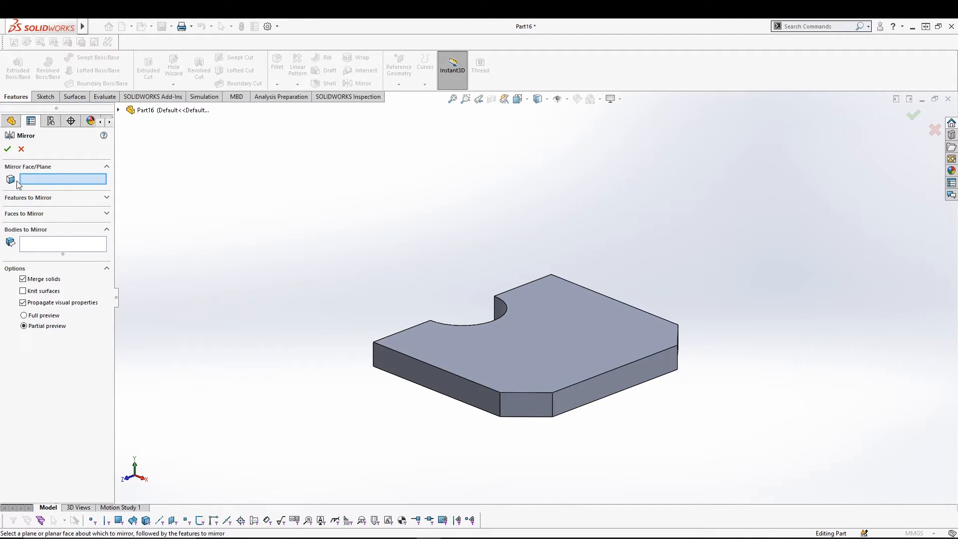
left_click(619, 379)
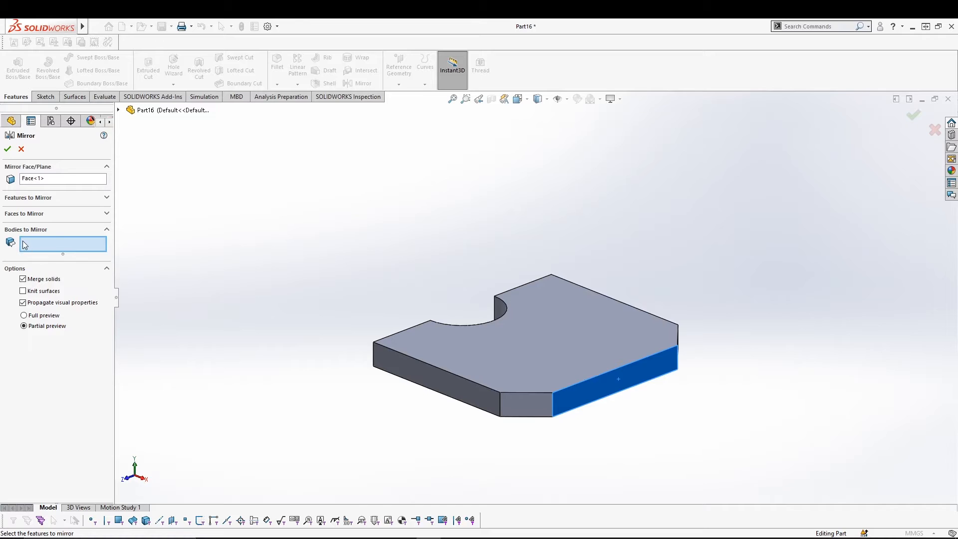
left_click(520, 343)
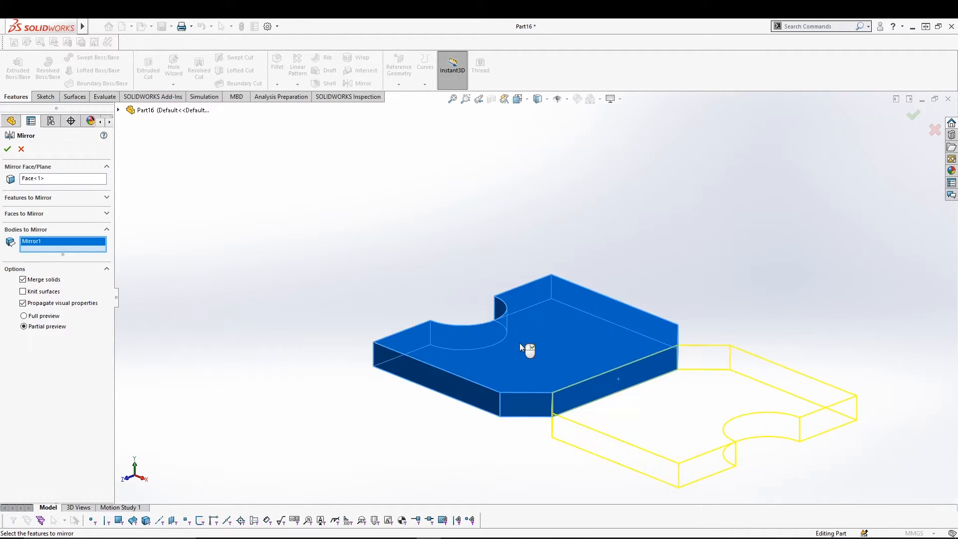
left_click(7, 149)
middle_click_drag(320, 310, 343, 361)
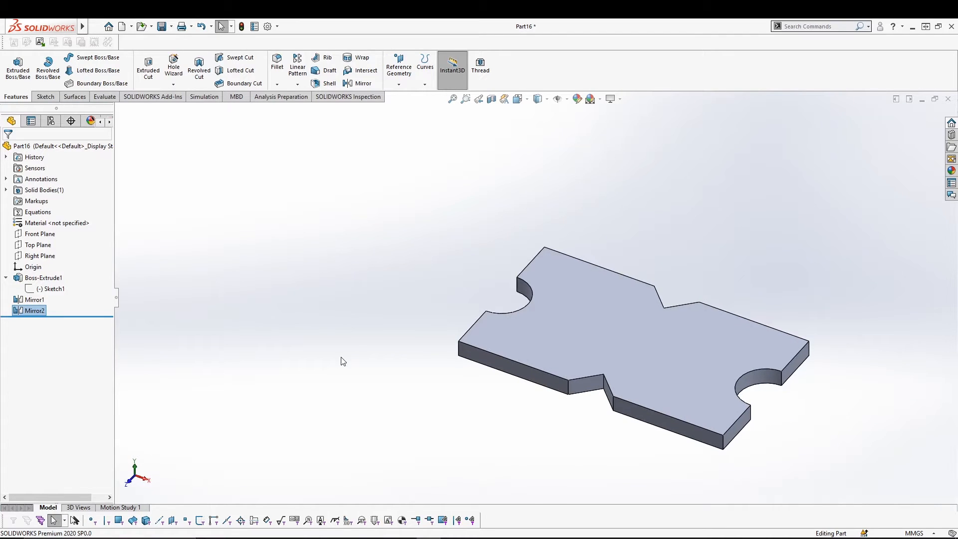
middle_click_drag(343, 362, 357, 342)
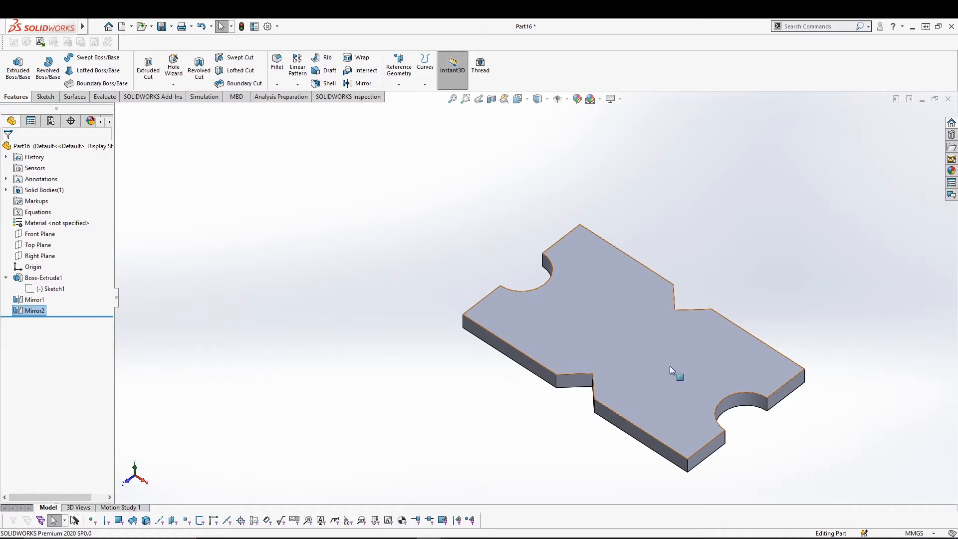
left_click(308, 363)
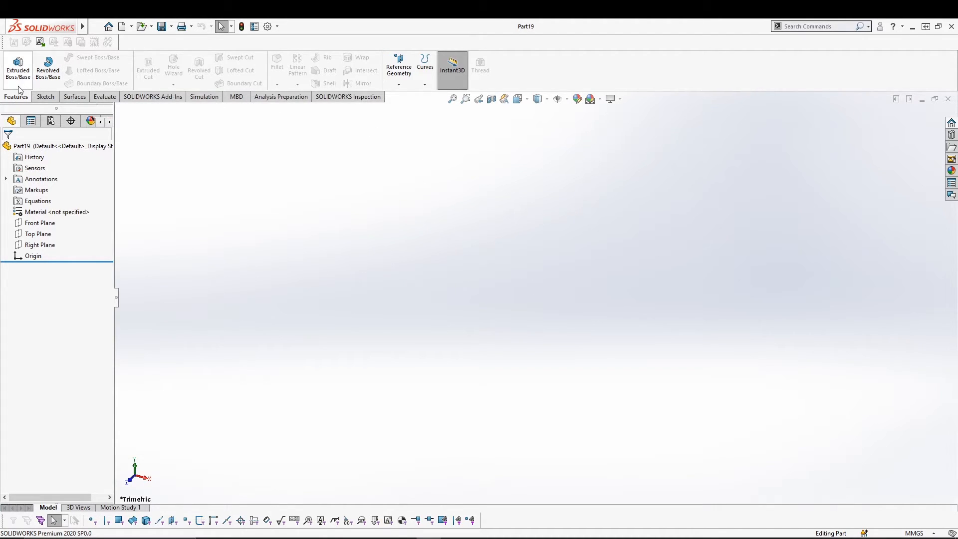
- Start a Helix and Spiral on the Top Plane and sketch its base circle of about 67 mm radius centred on the origin
left_click(424, 85)
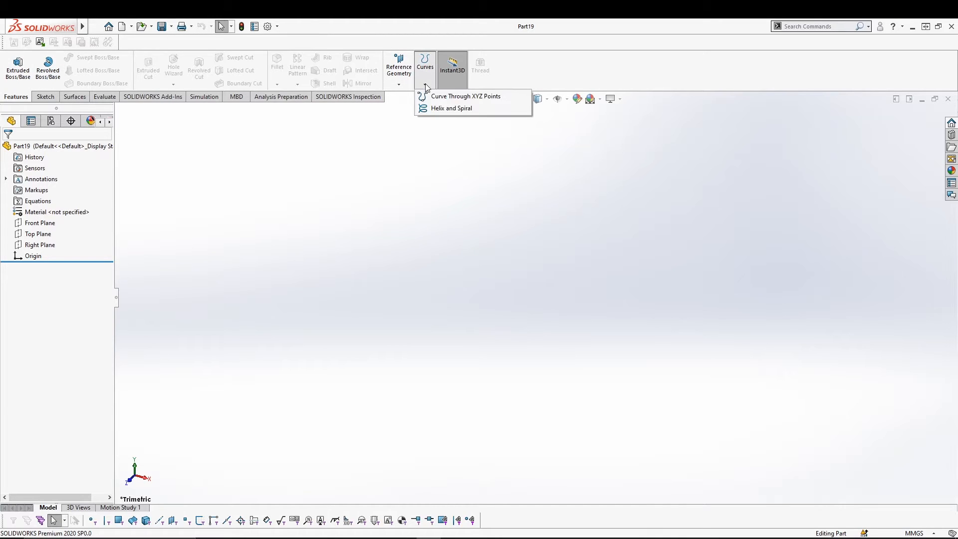
left_click(434, 110)
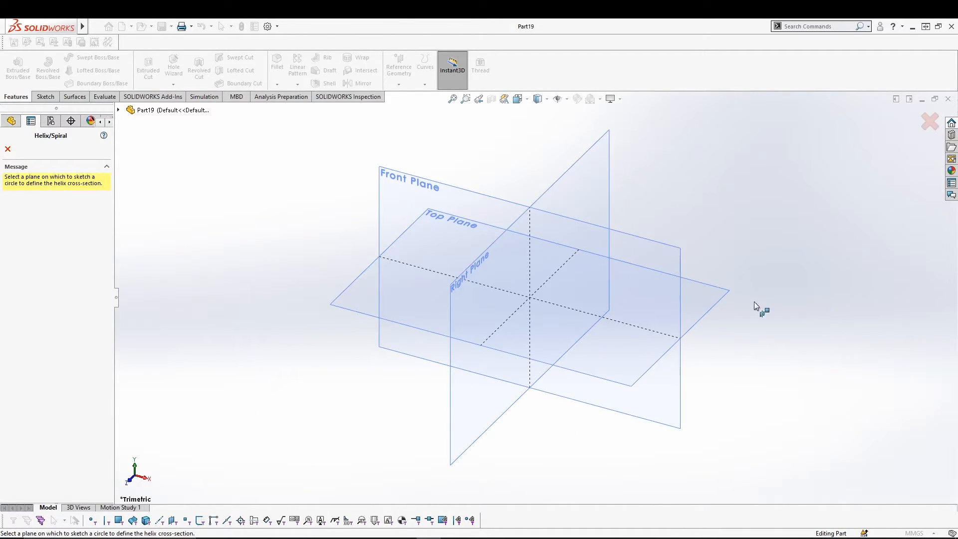
left_click(713, 299)
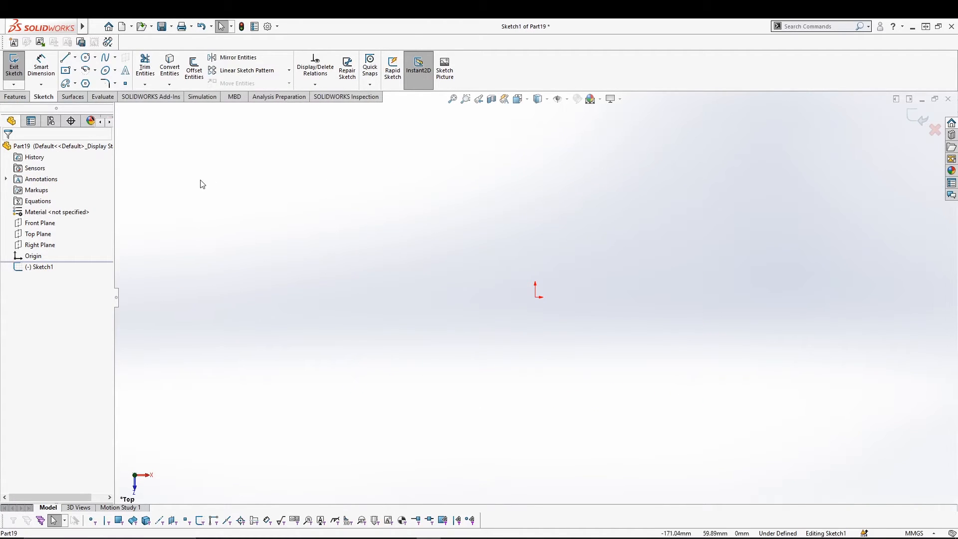
left_click(87, 59)
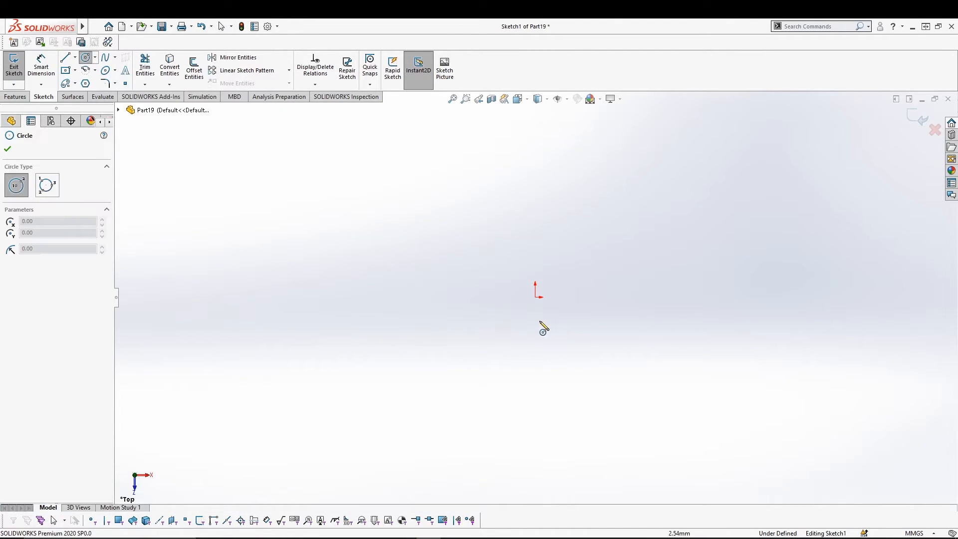
left_click(535, 297)
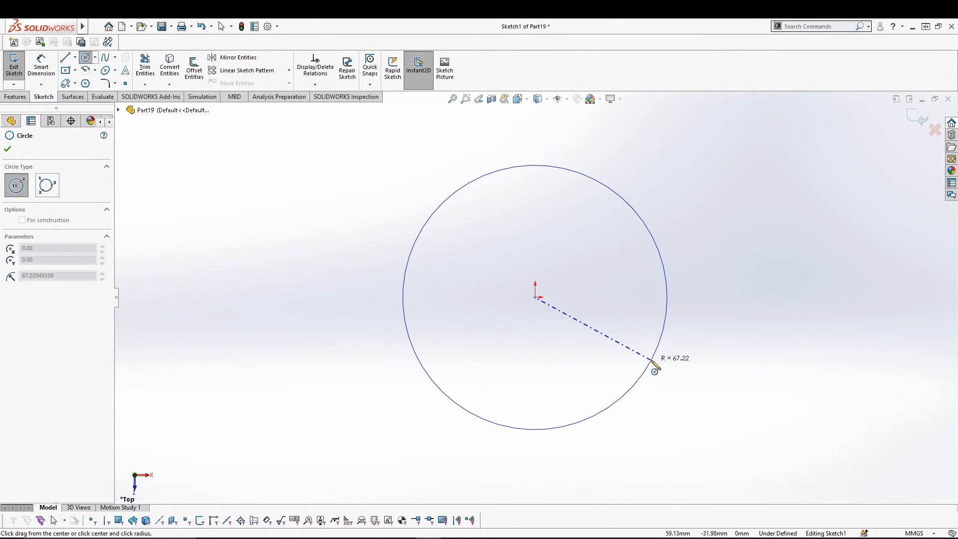
left_click(652, 367)
left_click(12, 74)
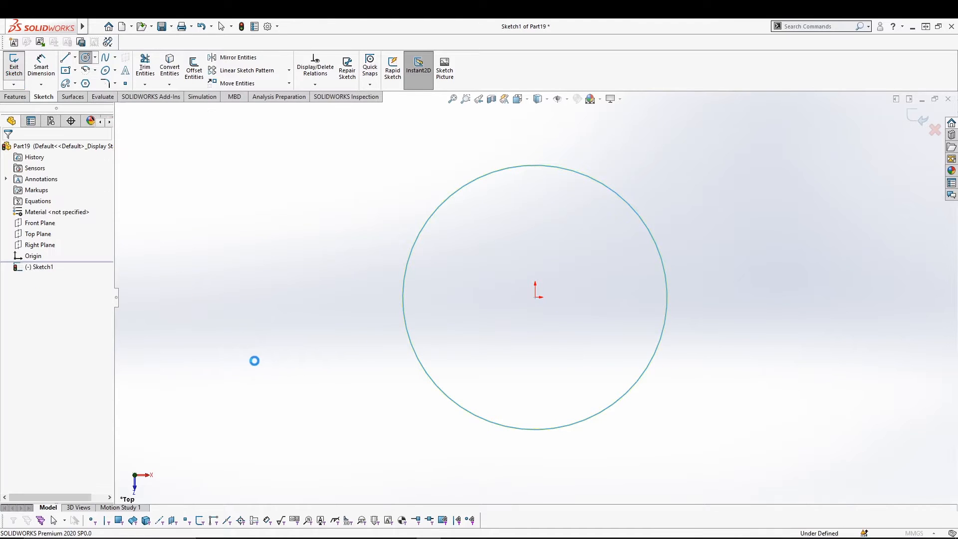
middle_click_drag(379, 387, 377, 331)
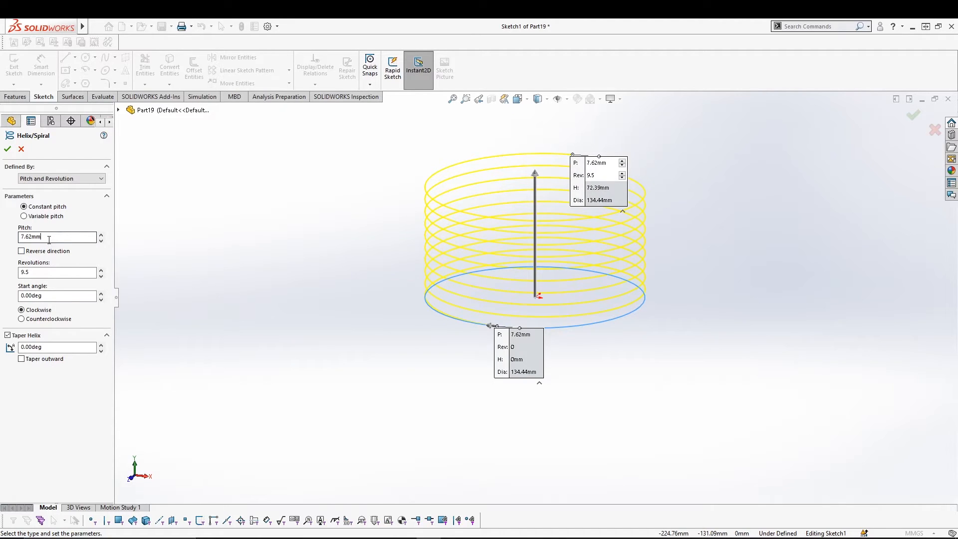
left_click_drag(49, 238, 1, 231)
left_click(259, 336)
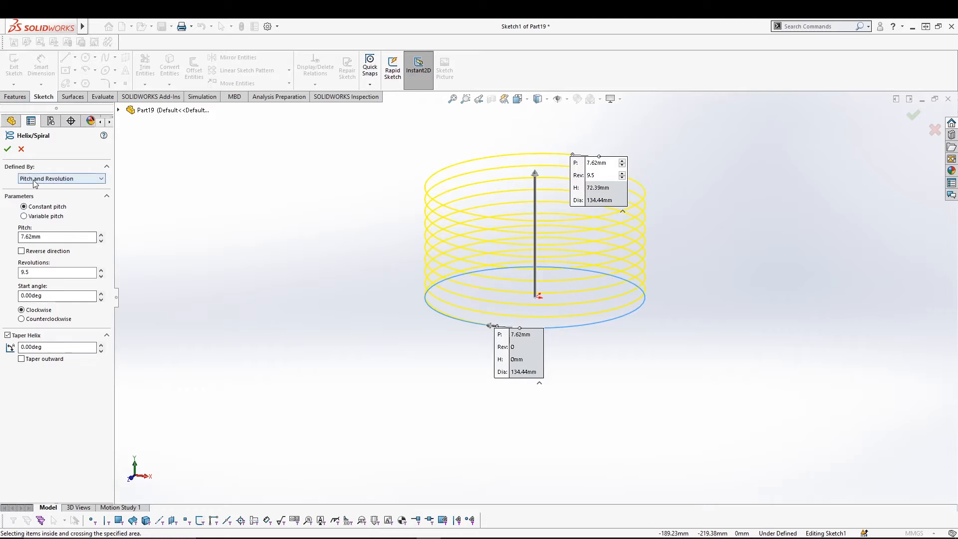
left_click(68, 179)
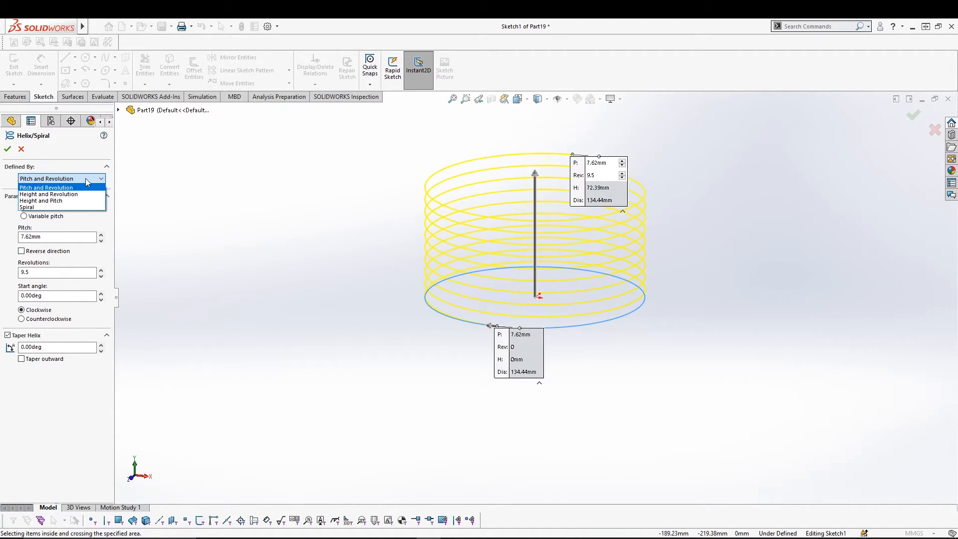
left_click(86, 178)
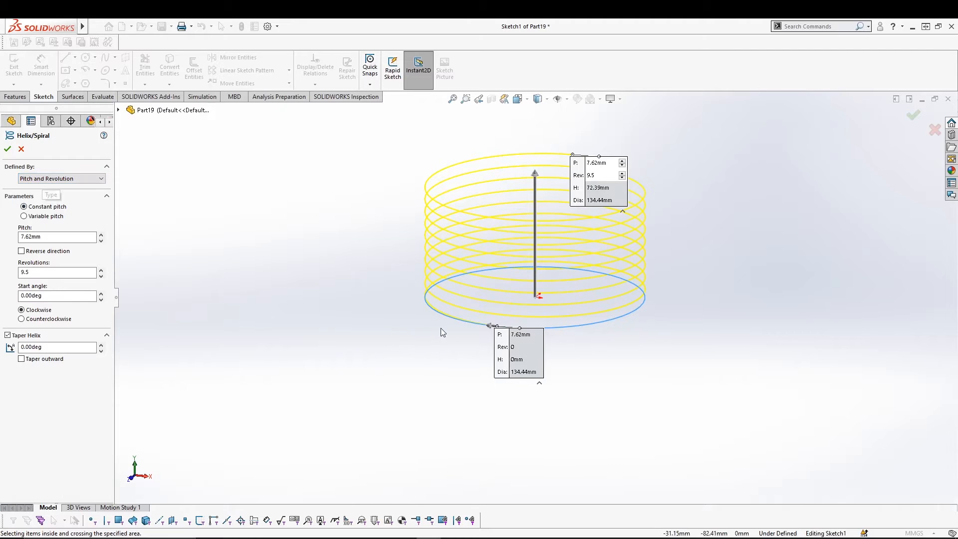
- Set the helix to 9 revolutions, defined by pitch and revolution
middle_click_drag(260, 283, 259, 255)
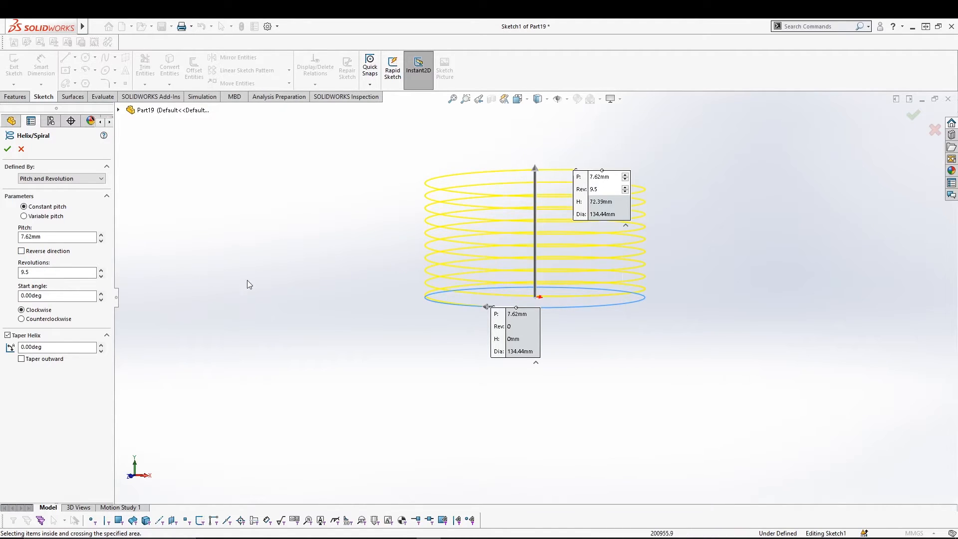
left_click(101, 270)
middle_click_drag(343, 234, 330, 285)
left_click(100, 270)
left_click(101, 276)
left_click(101, 276)
left_click(101, 276)
left_click(101, 276)
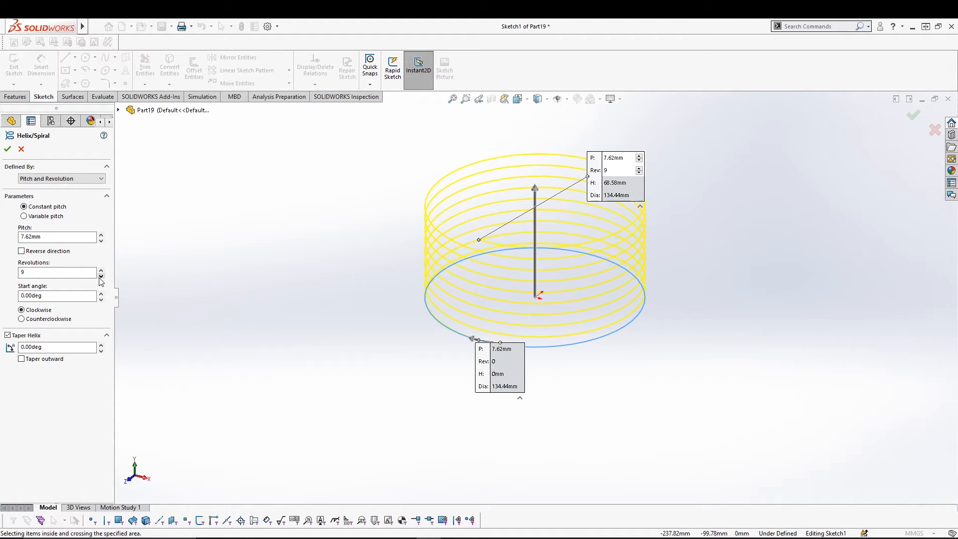
- Try a start angle of 90 degrees on the helix and restore it to 0 degrees
middle_click_drag(334, 282, 332, 259)
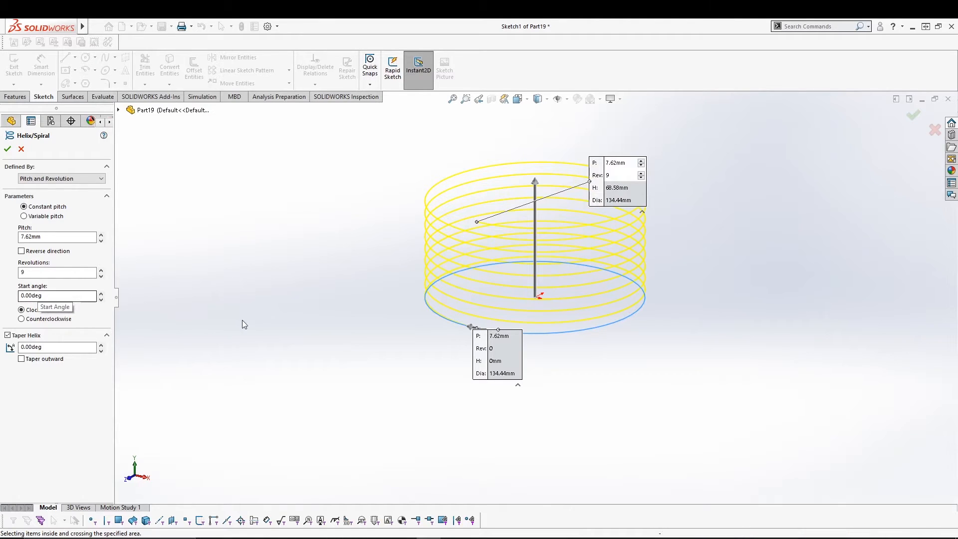
scroll(249, 329, "down", 3)
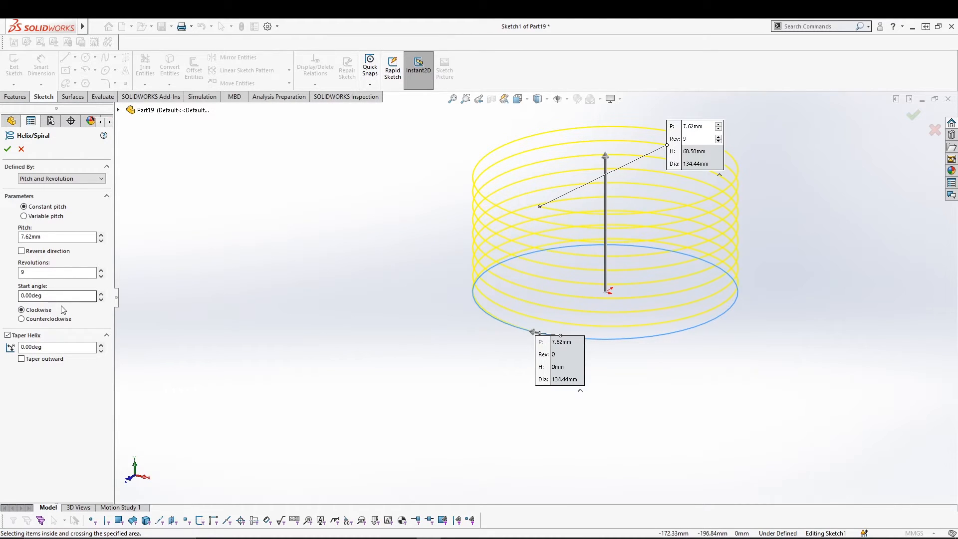
left_click_drag(51, 297, 0, 296)
type("90")
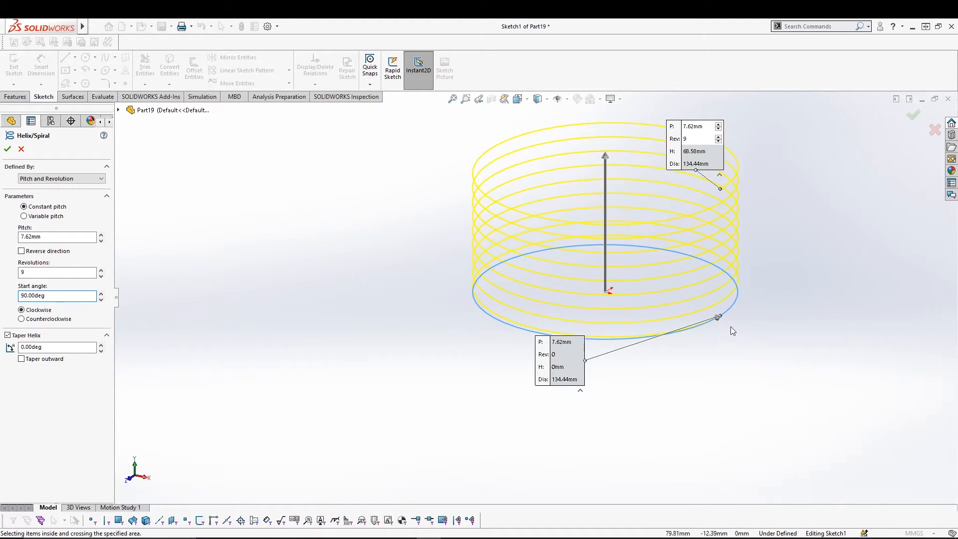
left_click_drag(55, 296, 4, 298)
type("0")
key("Return")
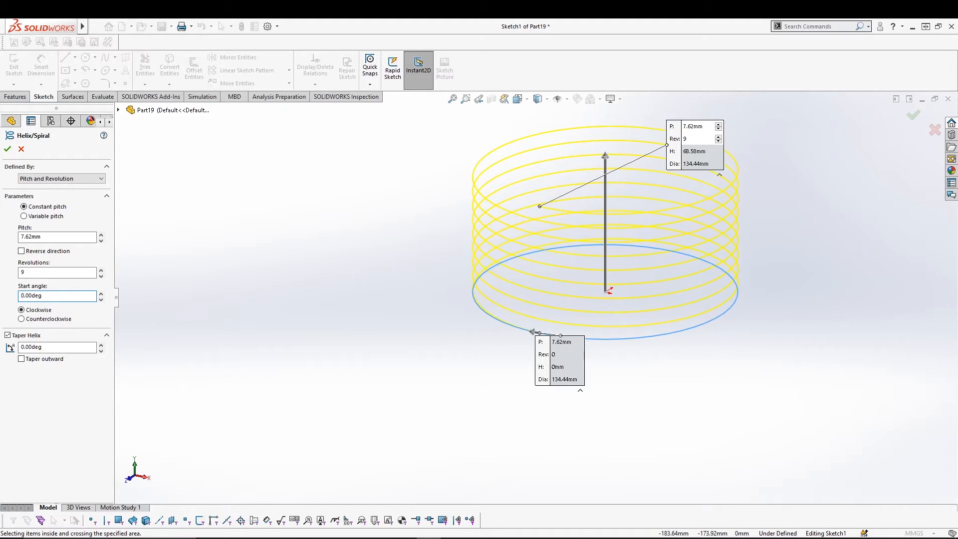
- Try winding the helix counterclockwise and switch it back to clockwise
mouse_move(406, 389)
middle_mouse_down()
mouse_move(399, 329)
mouse_move(389, 345)
mouse_move(393, 390)
middle_mouse_up()
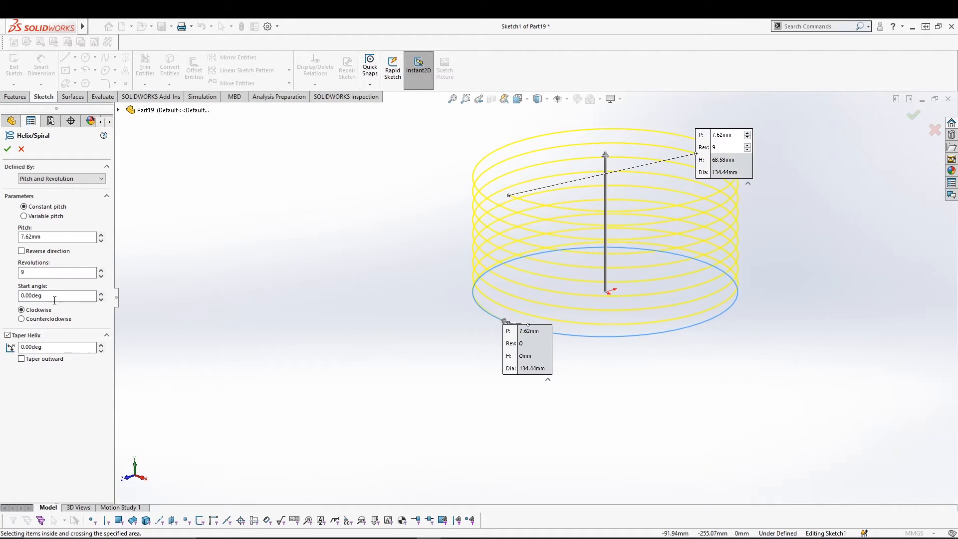
left_click(22, 319)
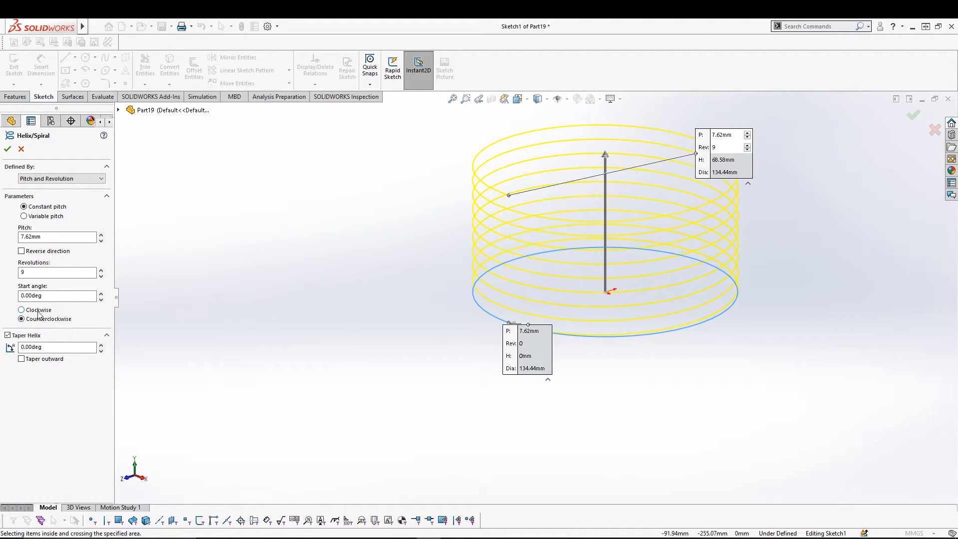
left_click(42, 311)
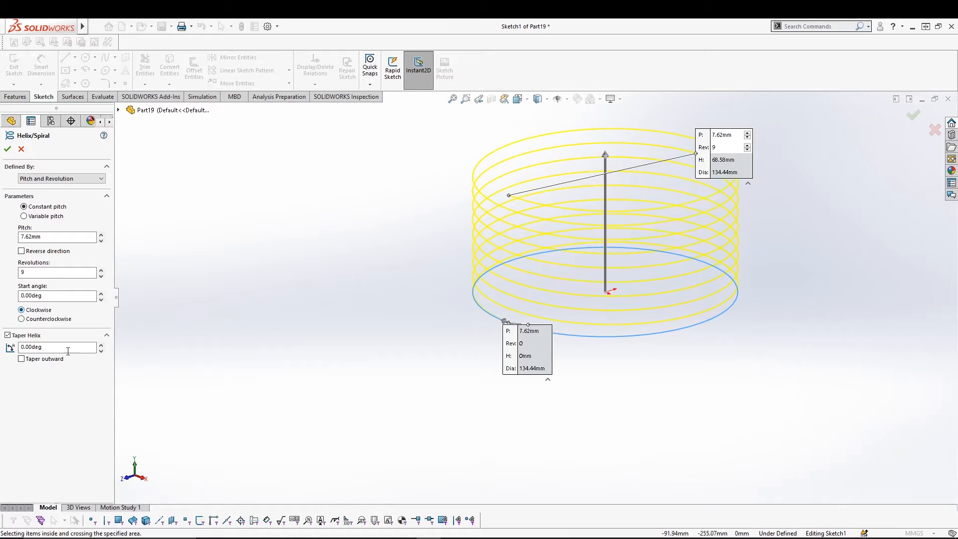
- Make the helix taper outward with a taper angle of 5 degrees
left_click(8, 335)
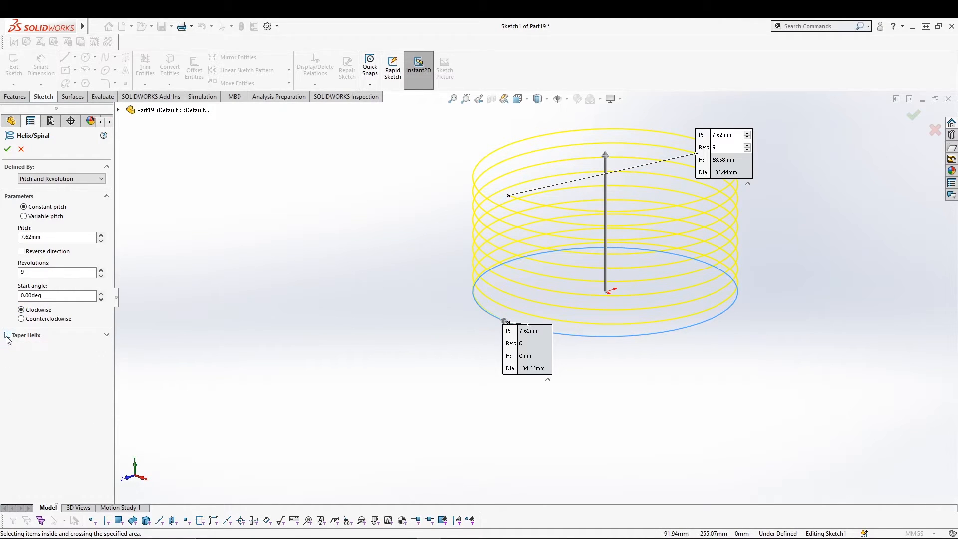
left_click(7, 336)
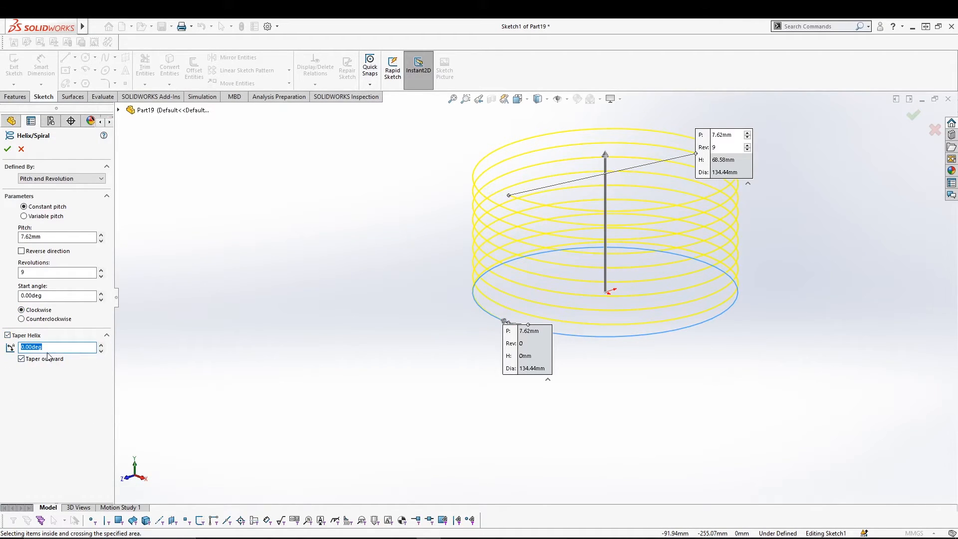
type("5")
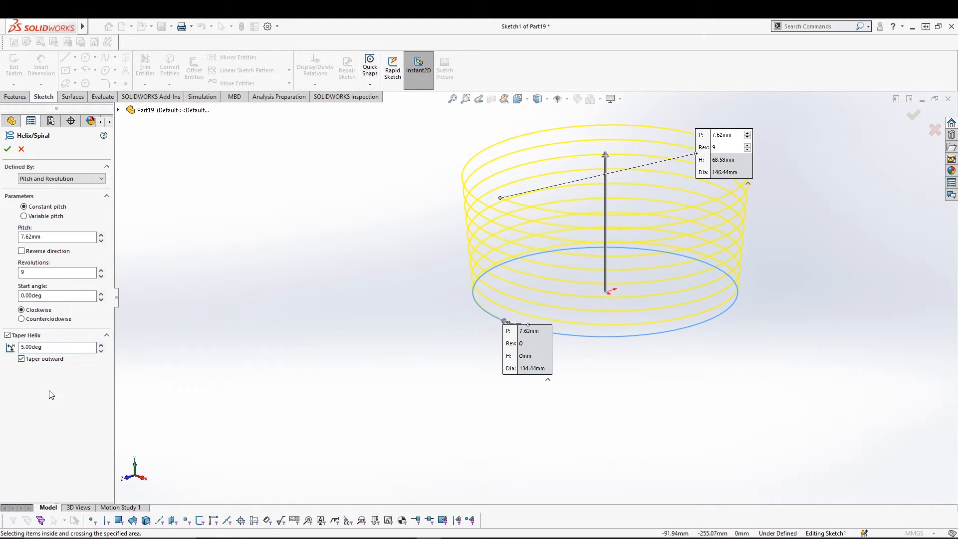
- Try taper angles of -15 and 15 degrees on the outward-tapering helix and view the coils from the side
left_click_drag(48, 349, 25, 347)
left_click_drag(25, 347, 11, 348)
type("-15")
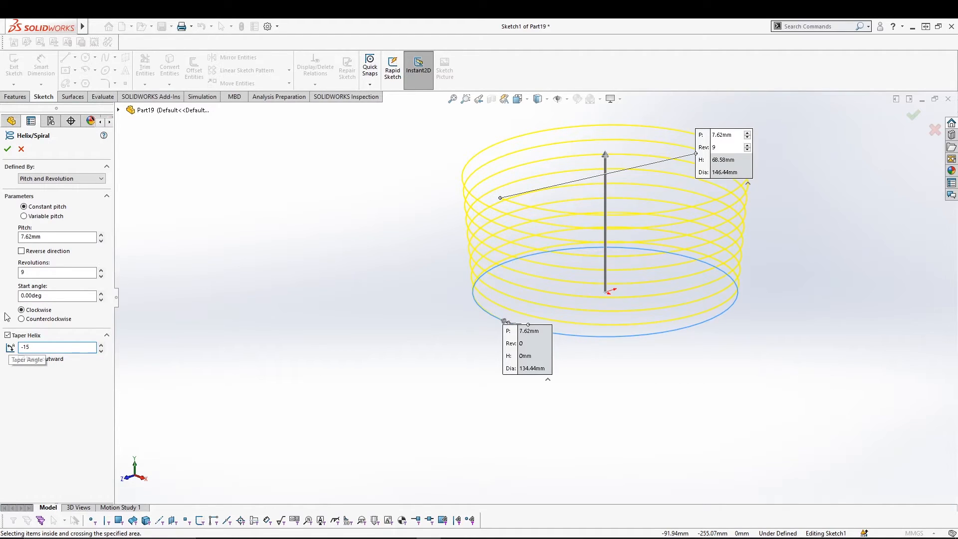
left_click(50, 408)
left_click_drag(80, 348, 12, 349)
type("15")
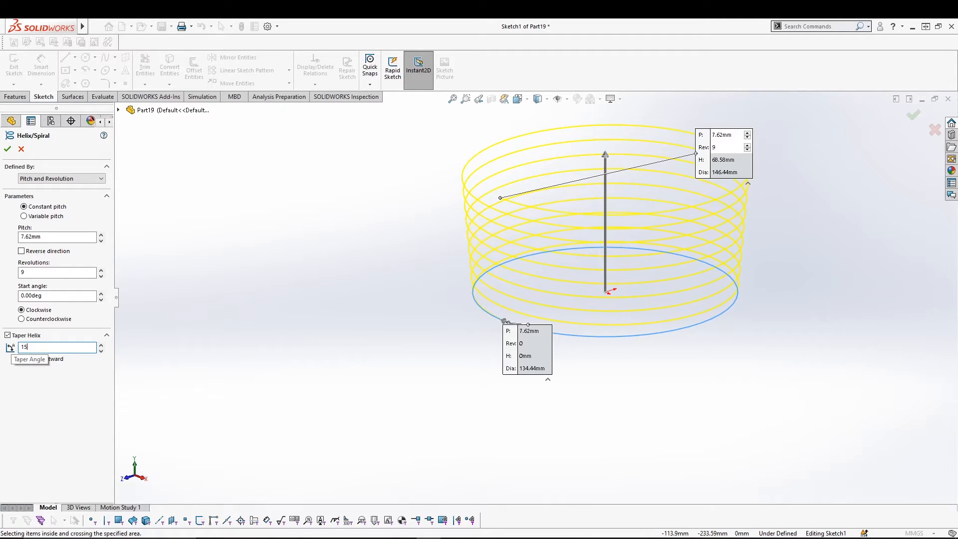
left_click(70, 411)
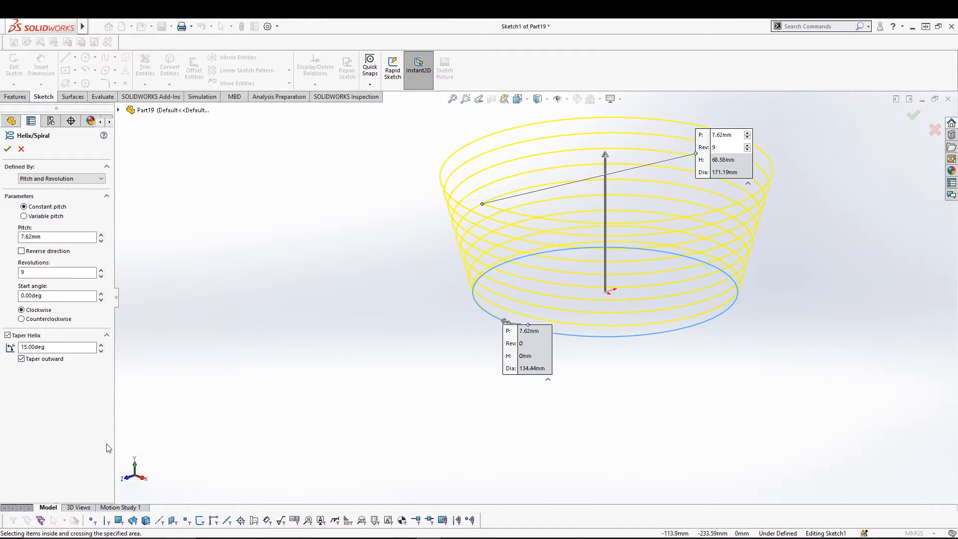
middle_click_drag(240, 368, 287, 256)
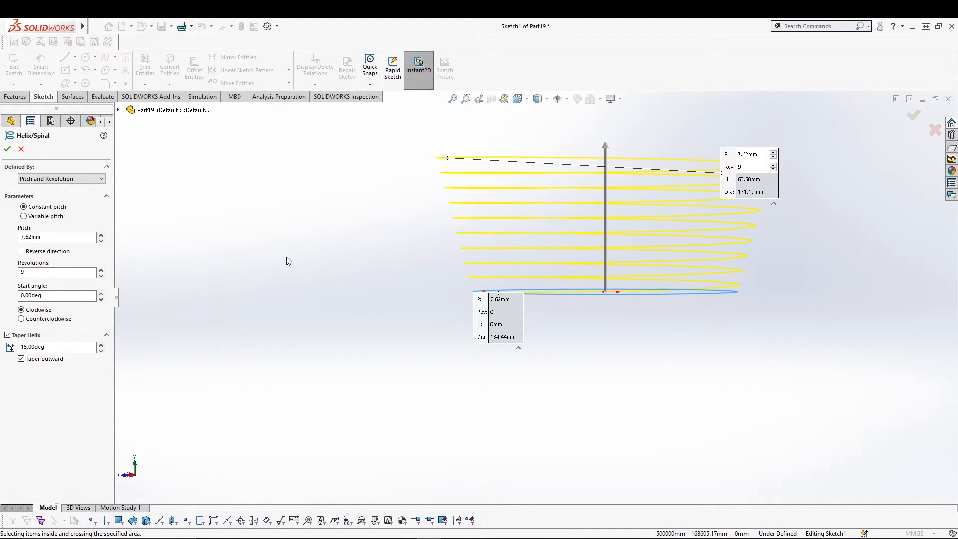
middle_click_drag(331, 327, 316, 312)
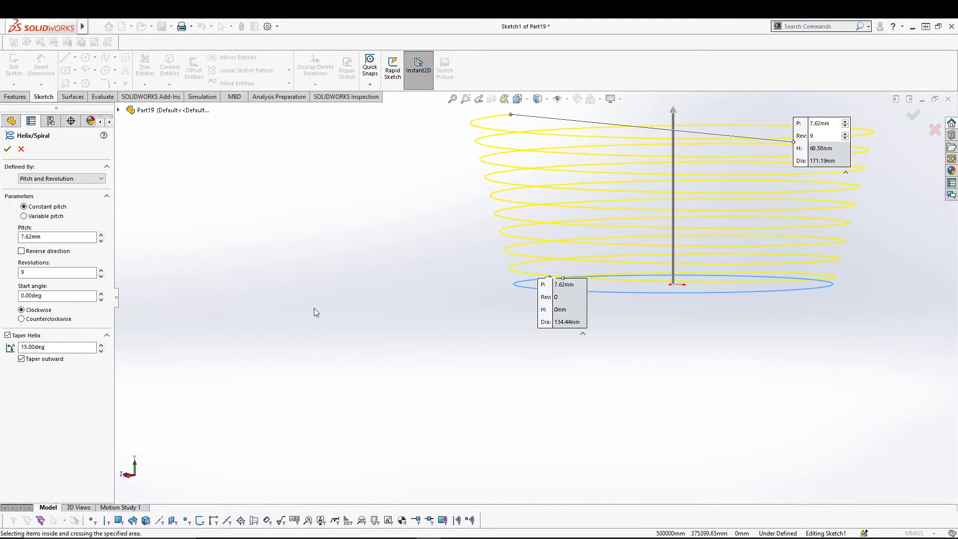
- Turn off the helix taper and create the helix with constant pitch
left_click(8, 336)
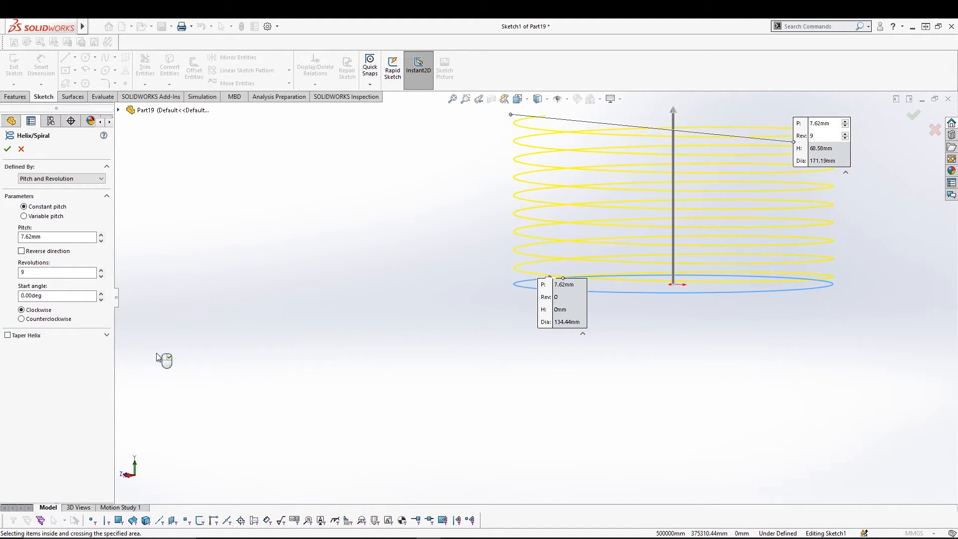
left_click(8, 147)
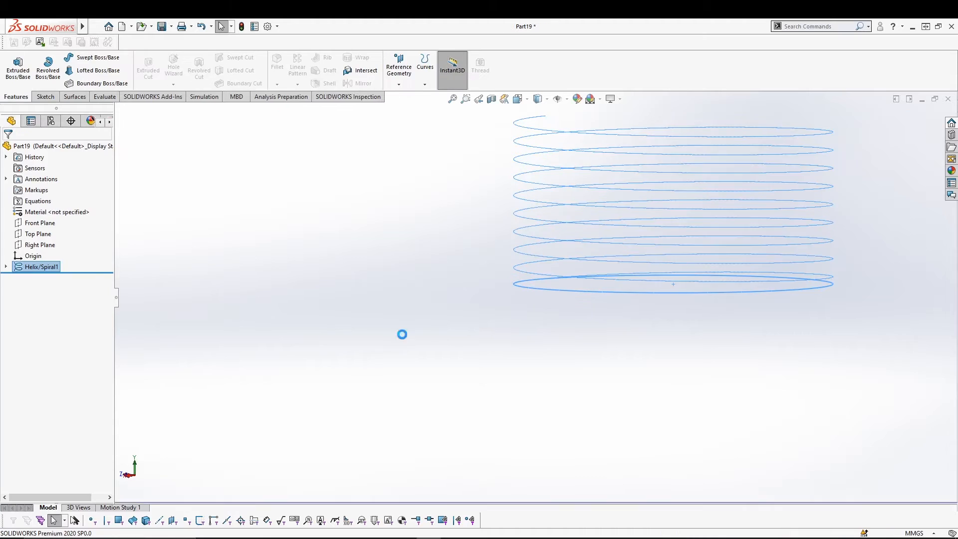
middle_click_drag(448, 259, 182, 342)
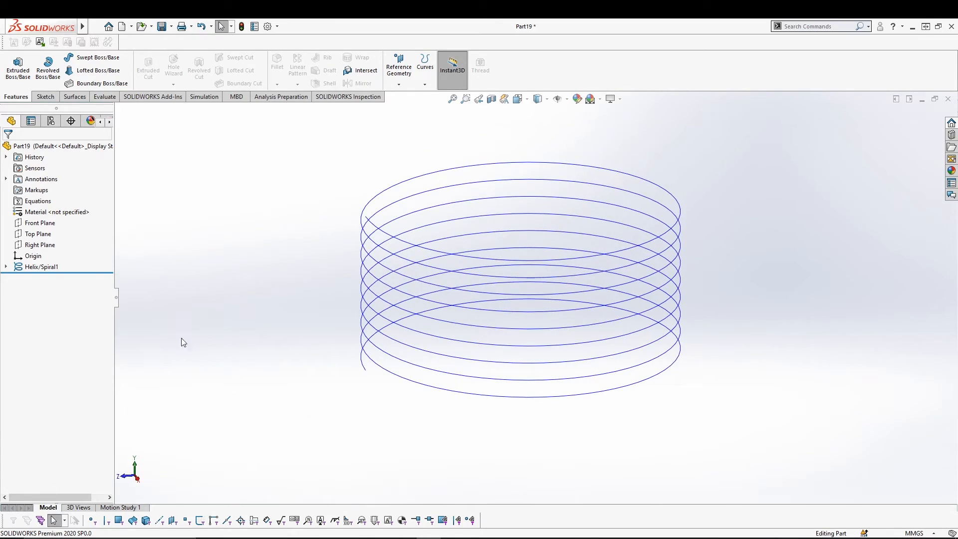
- Sketch a circle of about 3.18 mm radius on the Right Plane, centred at the helix's lower end, and exit the sketch
left_click(56, 246)
middle_click_drag(332, 441, 362, 452)
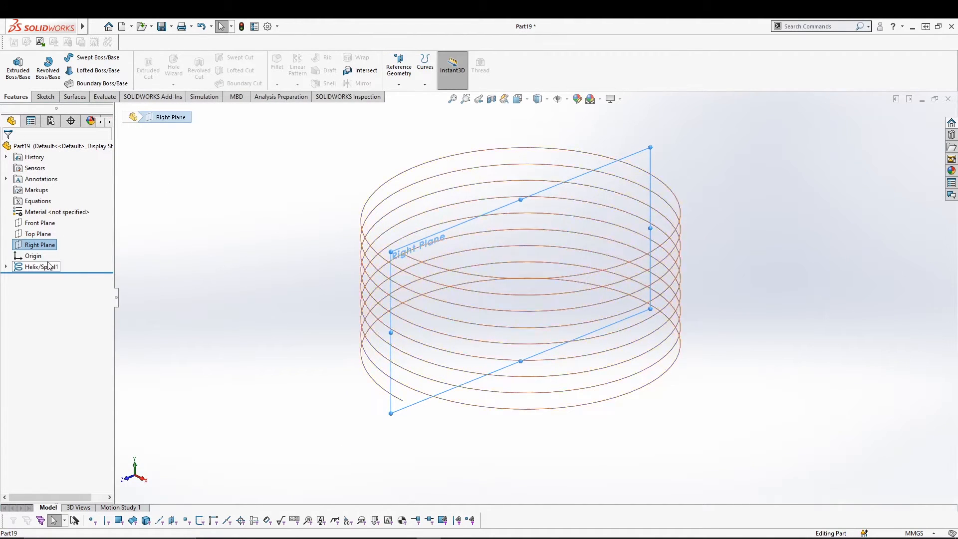
right_click(43, 245)
left_click(50, 221)
left_click(403, 406)
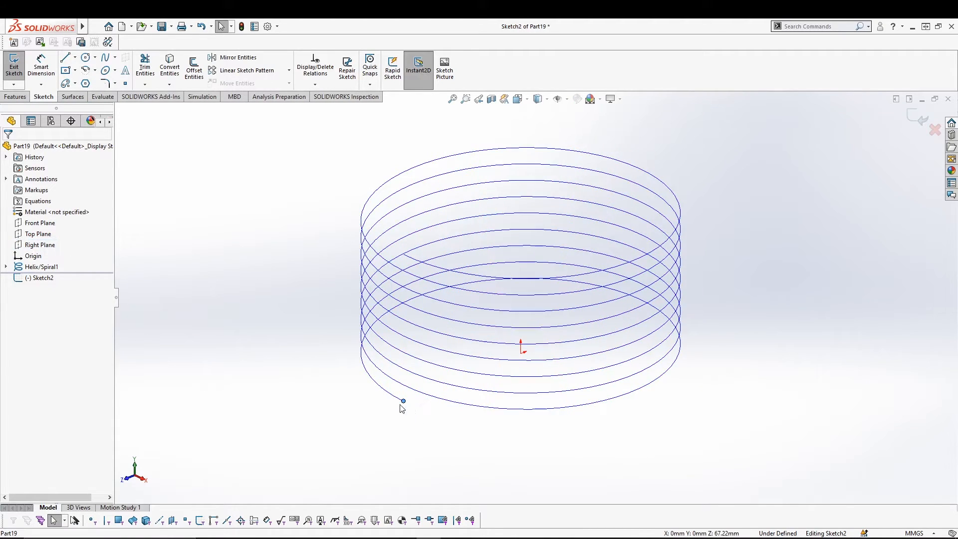
left_click(85, 57)
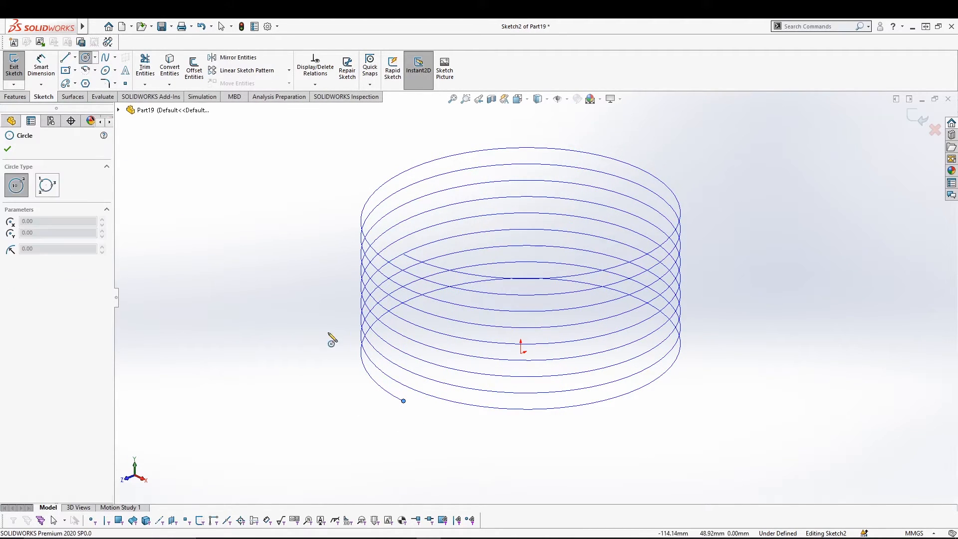
left_click(405, 401)
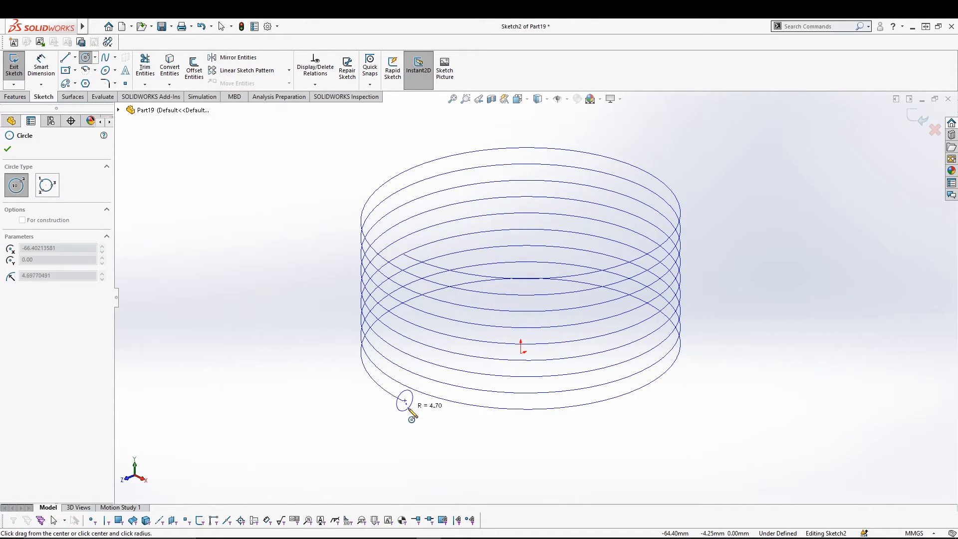
left_click(406, 408)
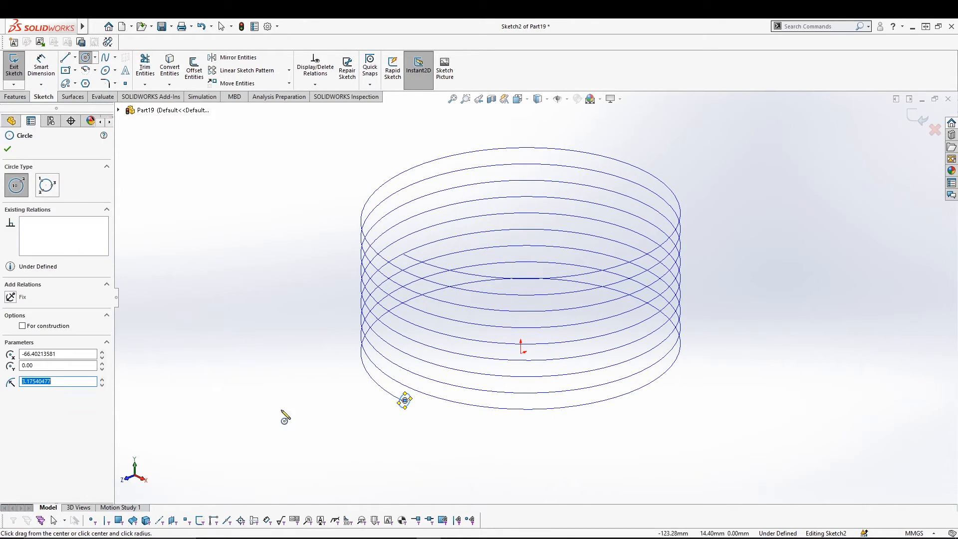
left_click(8, 148)
left_click(15, 62)
- Sweep the small circle along the helix as a Swept Boss/Base to form a solid coil spring
mouse_move(349, 307)
middle_mouse_down()
mouse_move(332, 363)
mouse_move(320, 343)
middle_mouse_up()
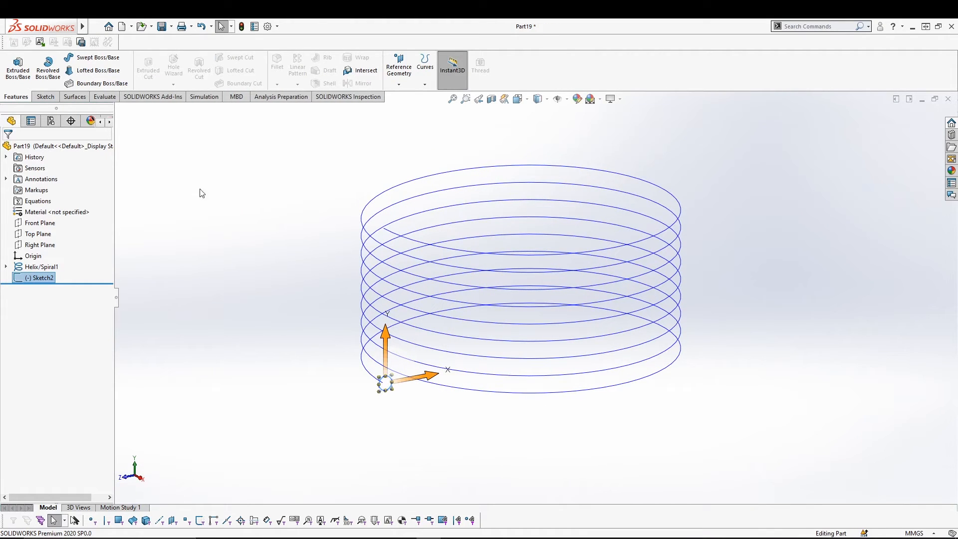
left_click(92, 58)
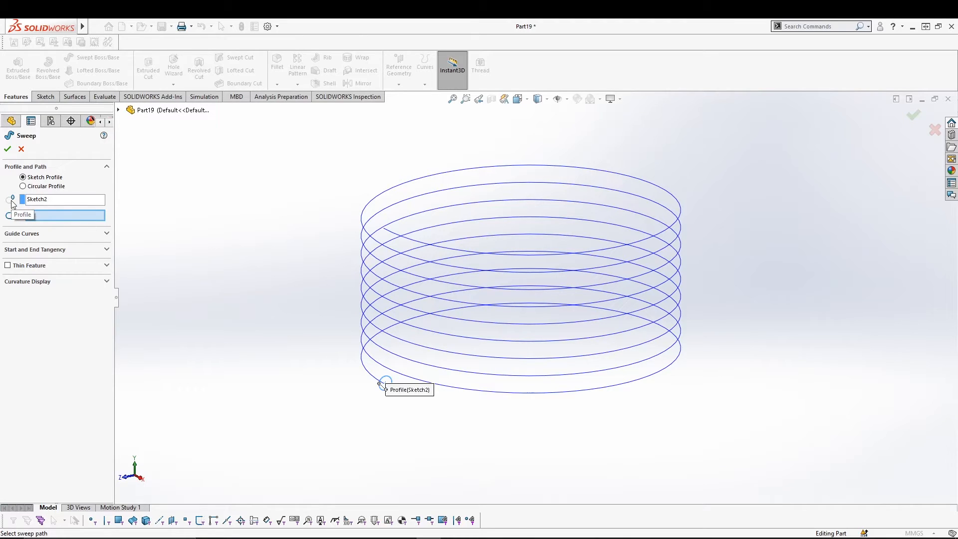
left_click(365, 212)
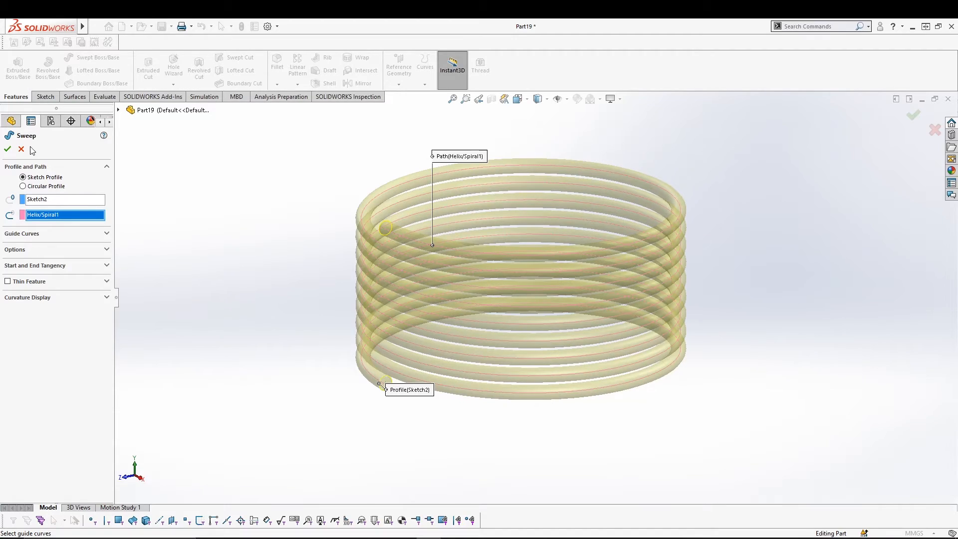
left_click(7, 149)
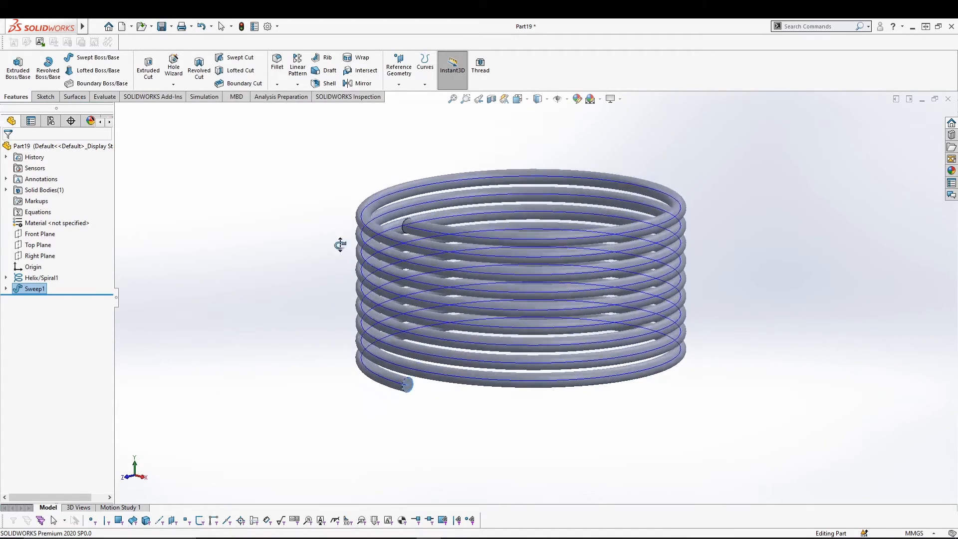
middle_click_drag(312, 274, 320, 295)
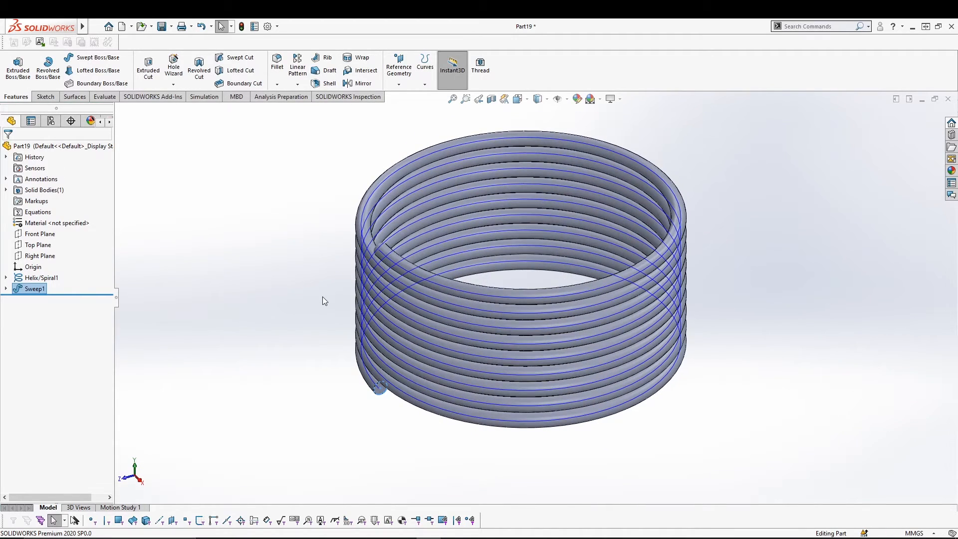
middle_click_drag(306, 304, 295, 287)
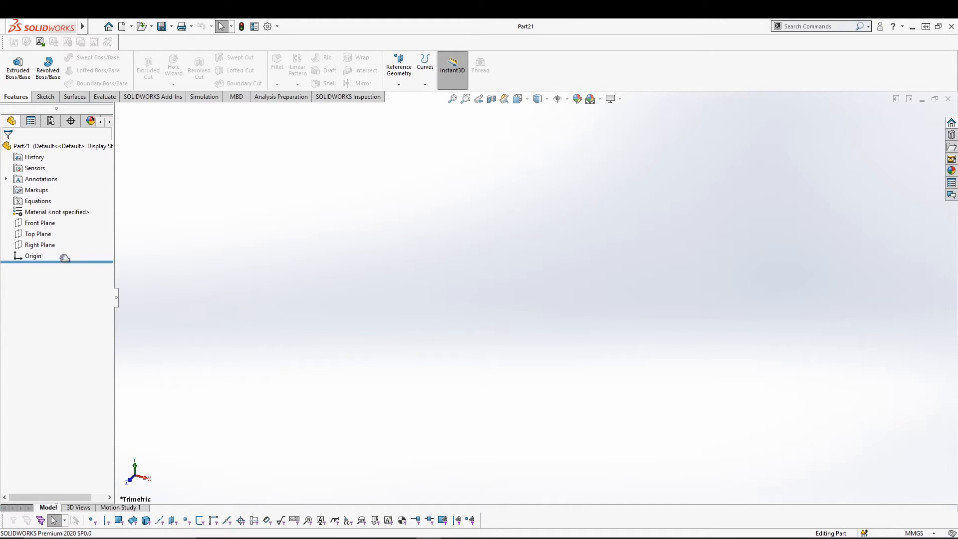
- Sketch a circle of about 50.8 mm radius on the Top Plane, centred on the origin
left_click(37, 234)
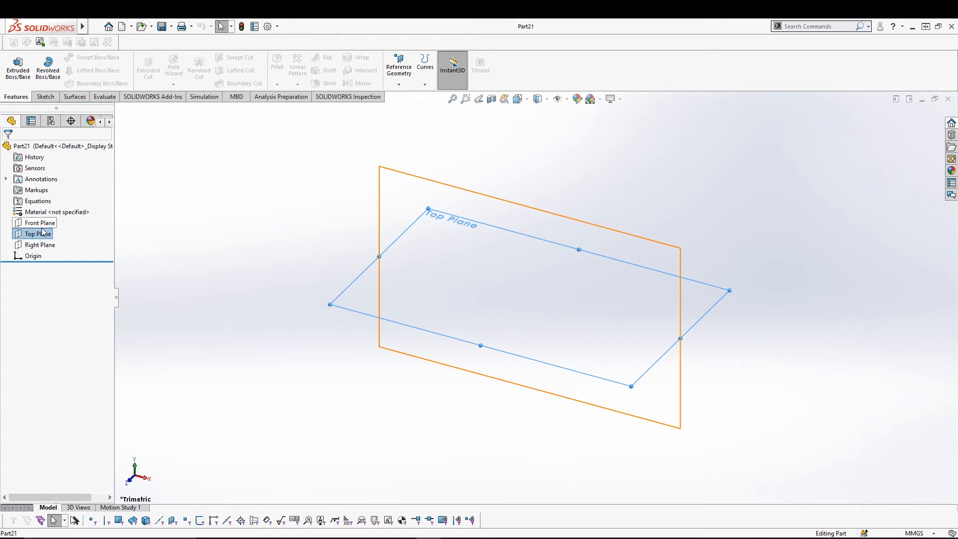
right_click(41, 236)
left_click(50, 218)
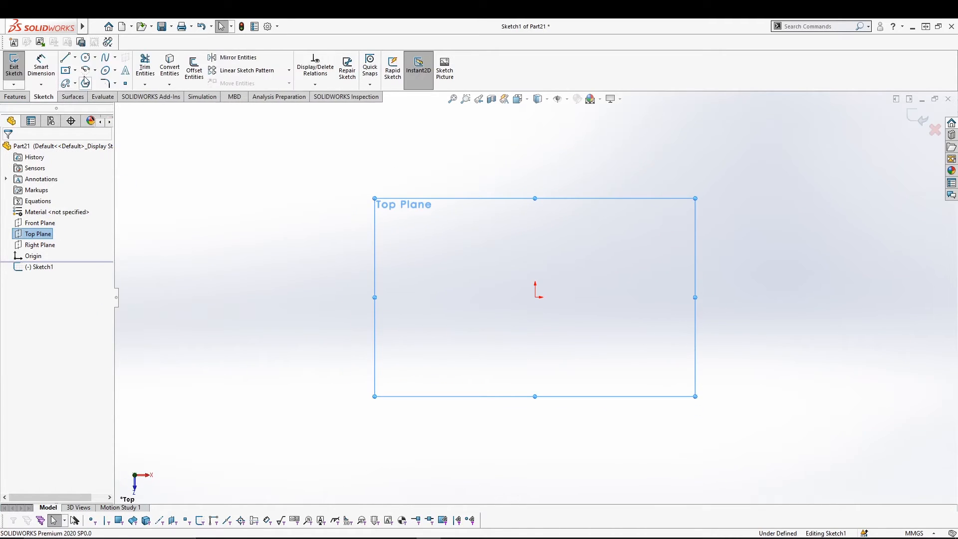
left_click(85, 57)
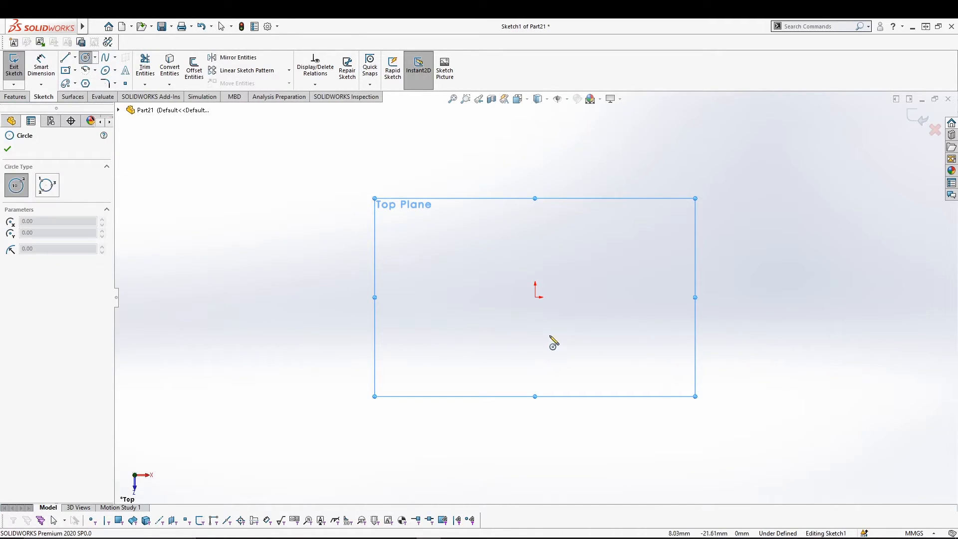
left_click(535, 297)
left_click(611, 245)
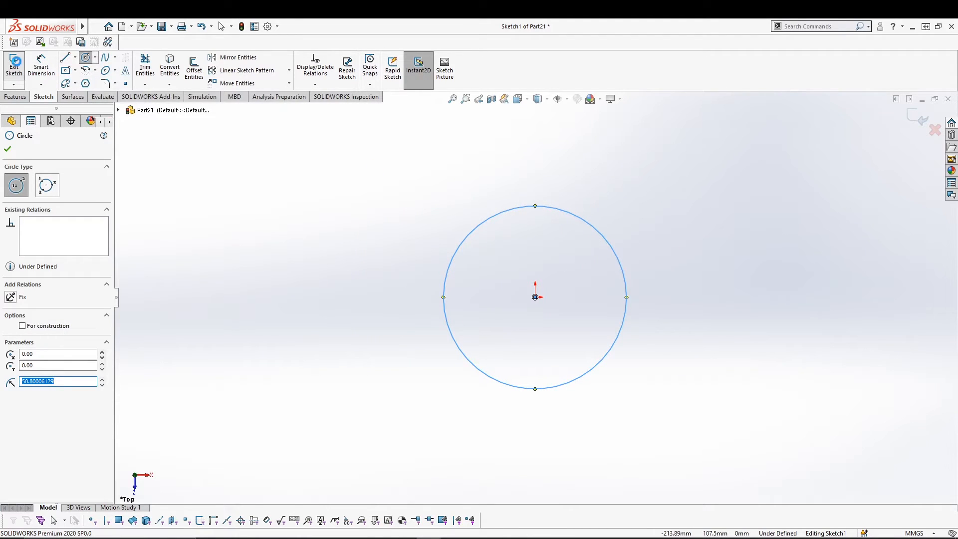
left_click(14, 64)
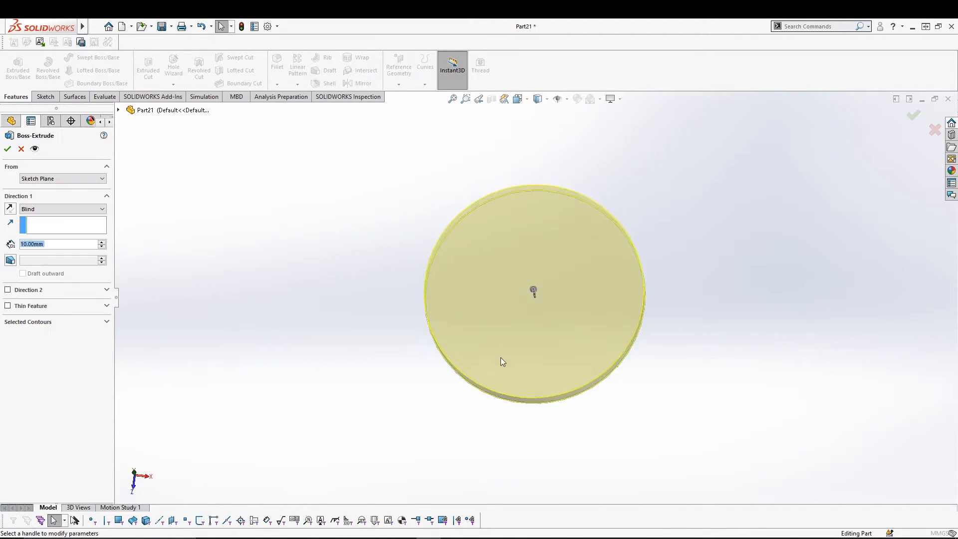
- Extrude the circle upward 82 mm as a blind boss to form a solid cylinder
left_click_drag(533, 257, 535, 92)
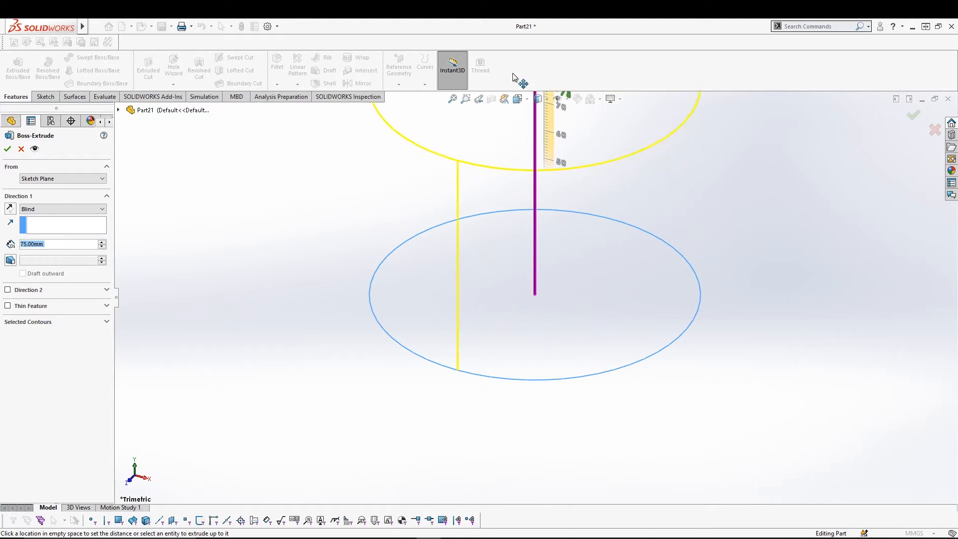
left_click(8, 149)
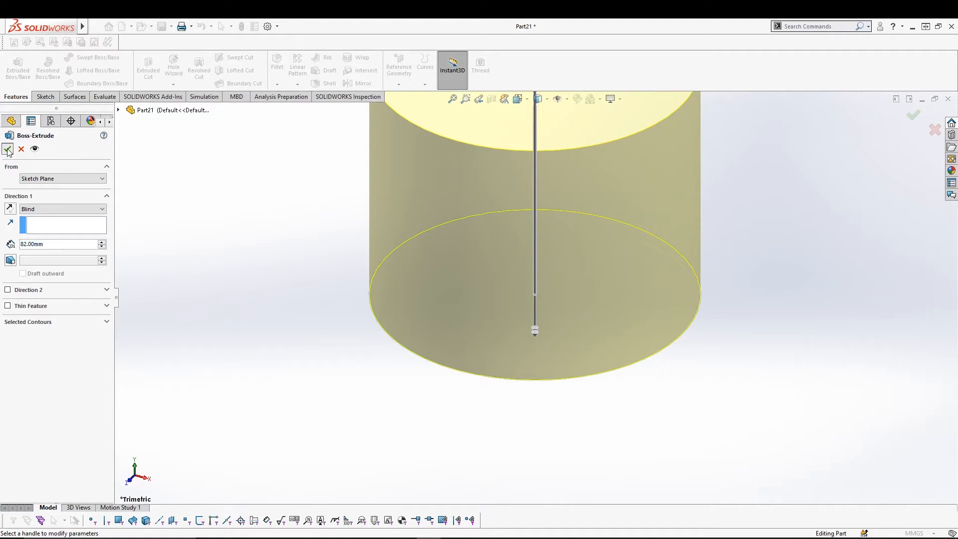
scroll(282, 366, "down", 2)
scroll(282, 366, "up", 3)
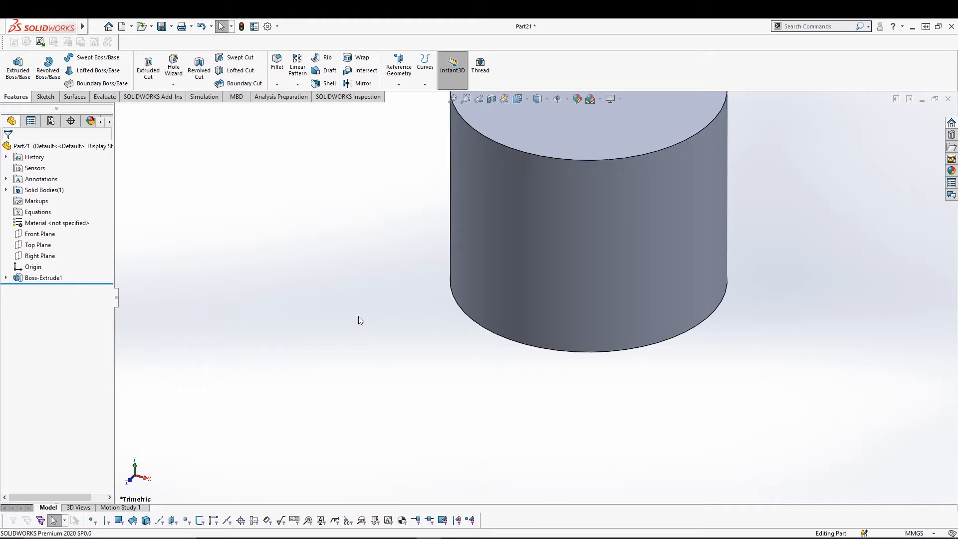
middle_click_drag(370, 319, 267, 390, "ctrl")
scroll(267, 389, "up", 2)
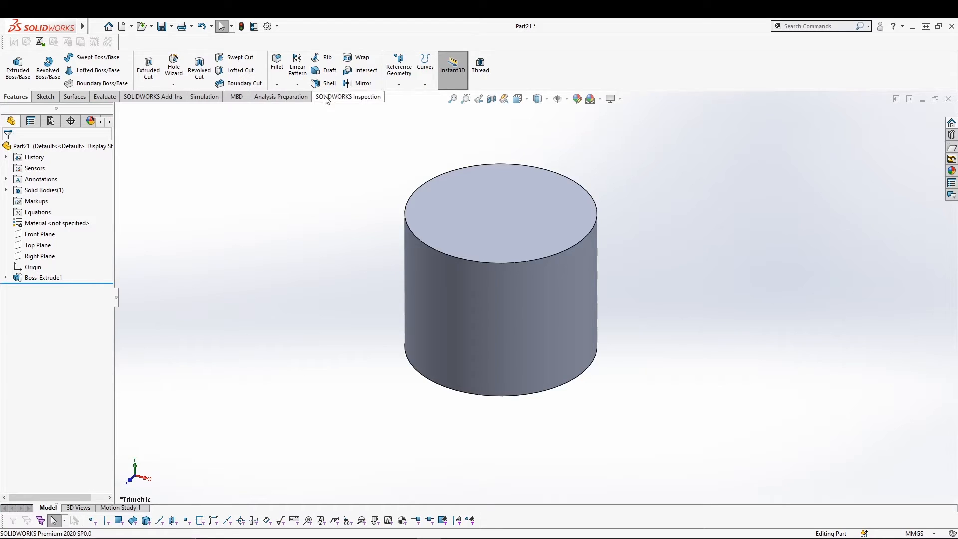
left_click(362, 59)
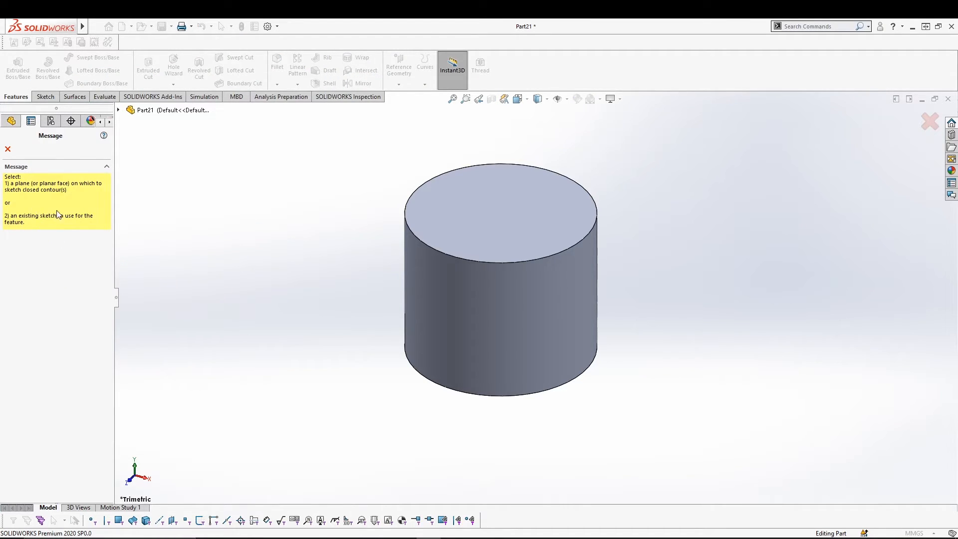
left_click(8, 150)
middle_click_drag(369, 320, 338, 286)
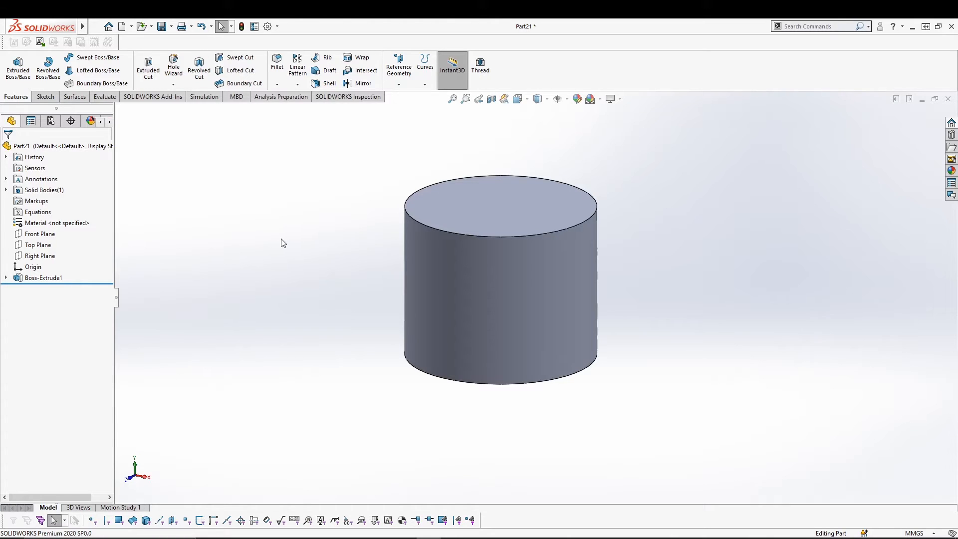
- Create a reference plane offset 80 mm from the Right Plane, outside the cylinder
left_click(55, 257)
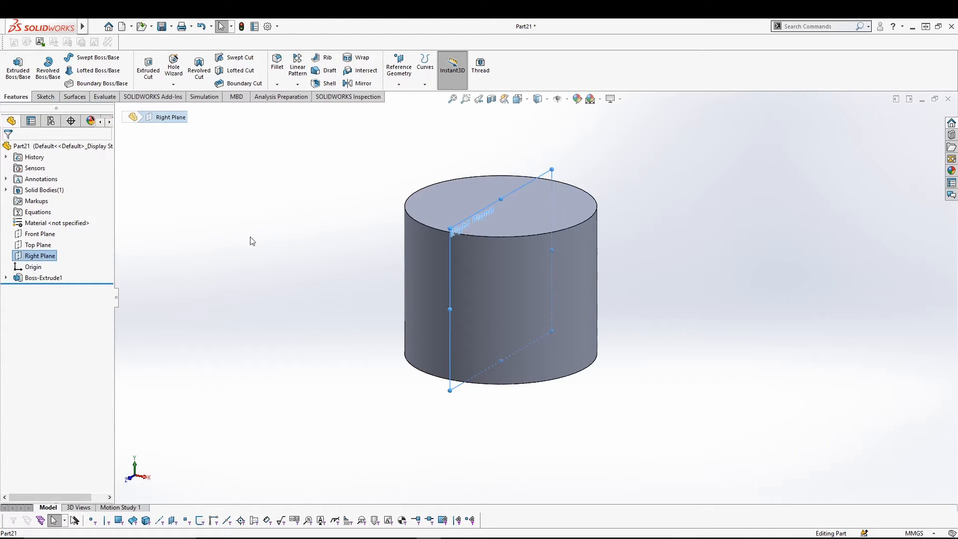
left_click(399, 66)
left_click(399, 96)
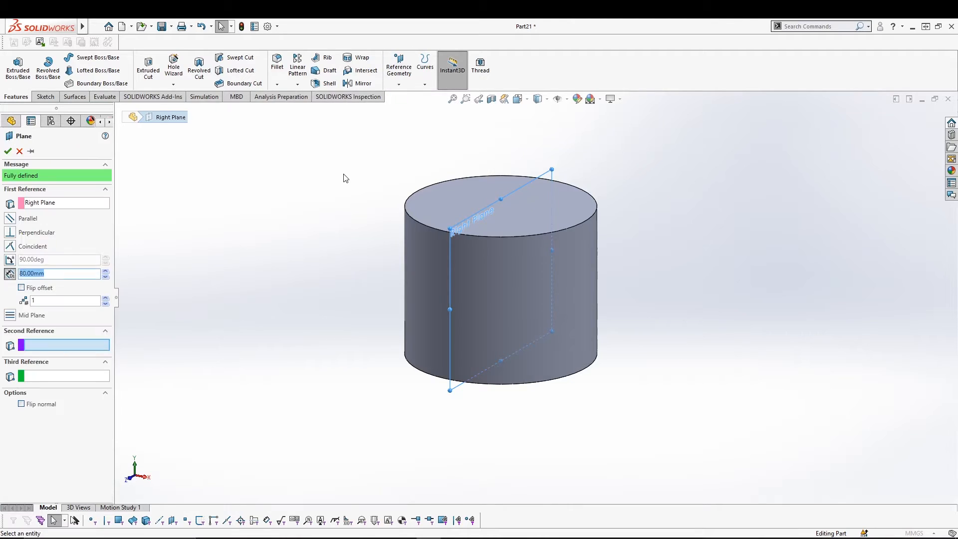
left_click(8, 151)
- Start a sketch on the offset plane, view it face-on, and add the sketch text "WRAP COMMAND TEST"
right_click(648, 263)
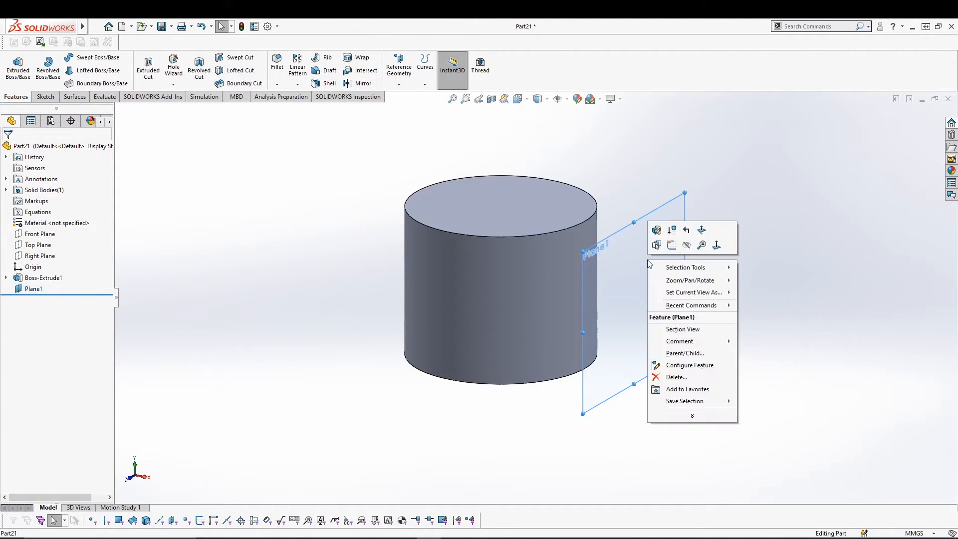
left_click(669, 247)
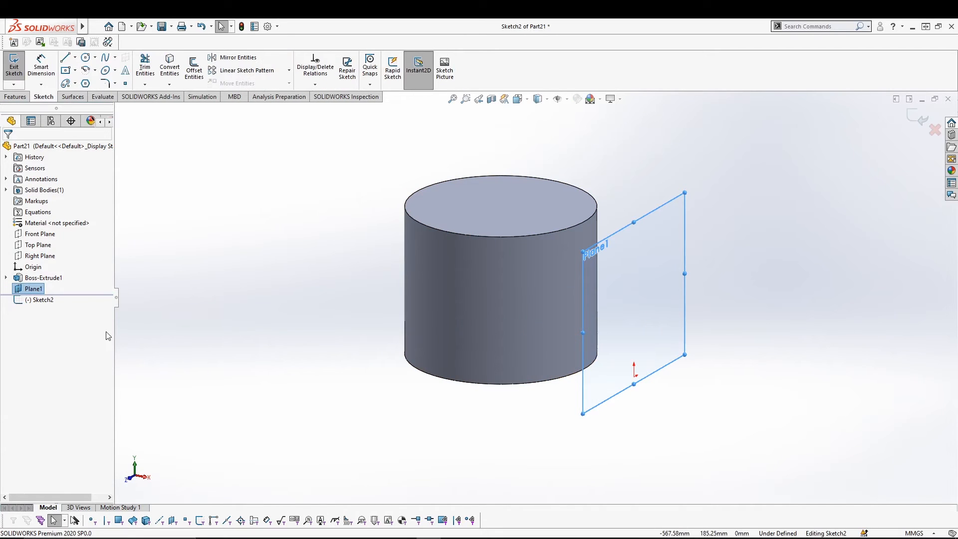
key("space")
left_click(481, 408)
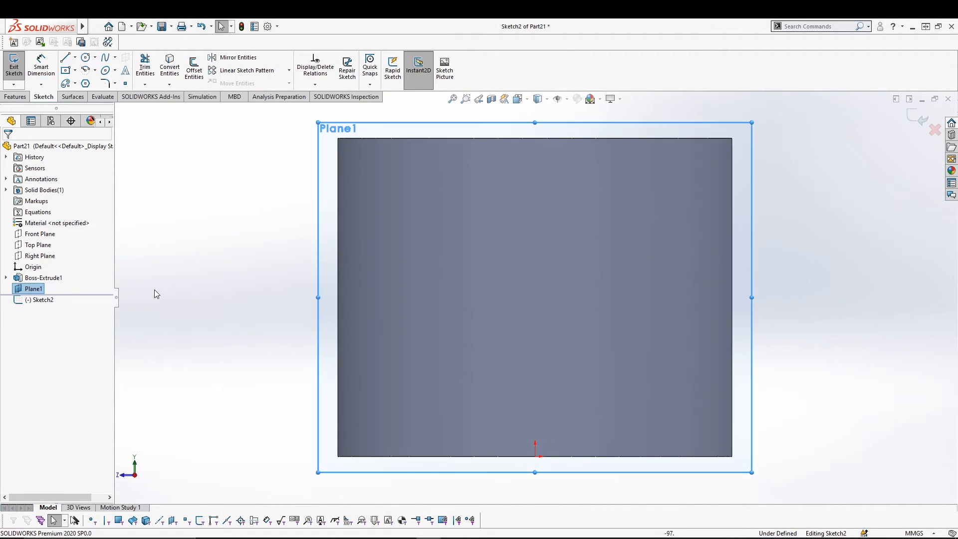
left_click(125, 73)
type("WRAP COMMAND TEST")
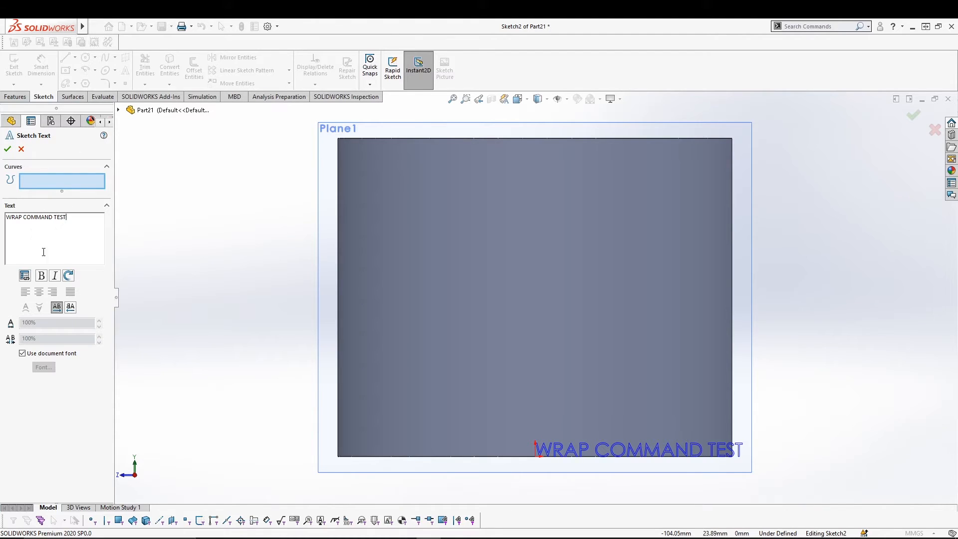
- Stop using the document font for the sketch text and choose Verdana instead
left_click(23, 354)
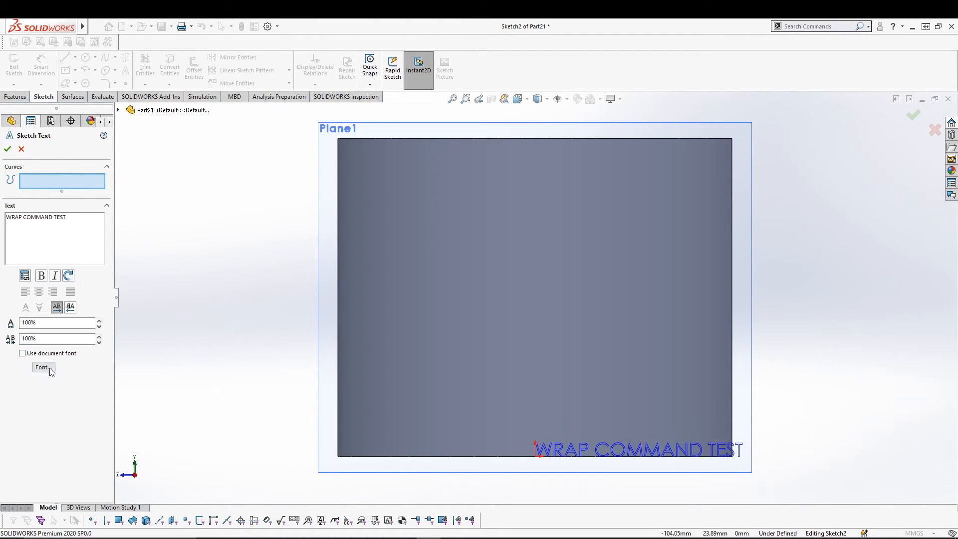
left_click(43, 368)
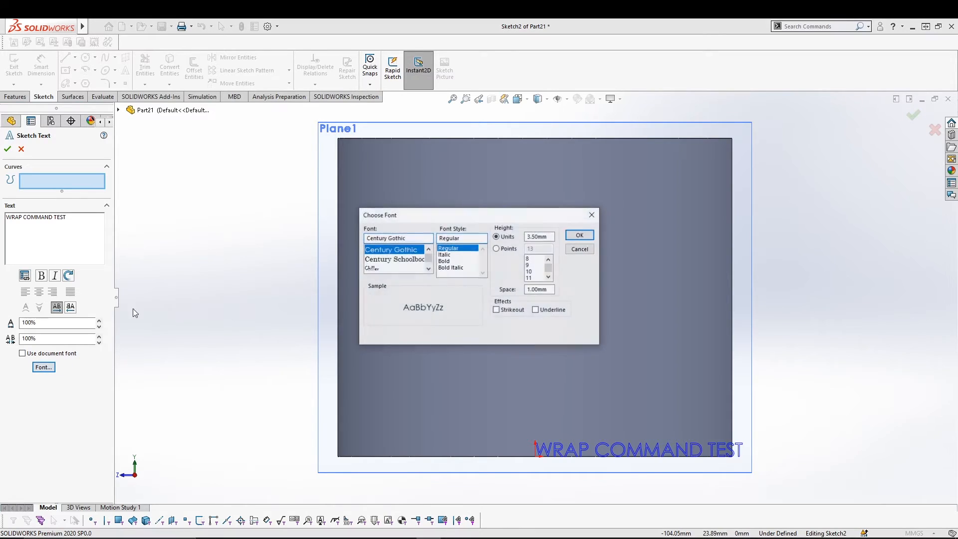
scroll(425, 262, "down", 10)
left_click(428, 249)
left_click(429, 249)
left_click(429, 249)
left_click(429, 249)
left_click(429, 249)
left_click(429, 249)
left_click(428, 249)
left_click(428, 249)
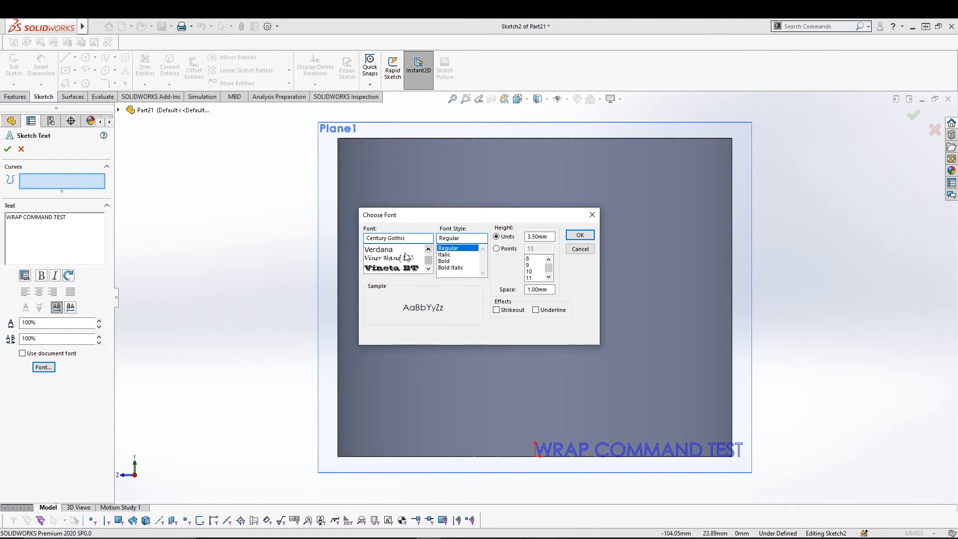
left_click(405, 250)
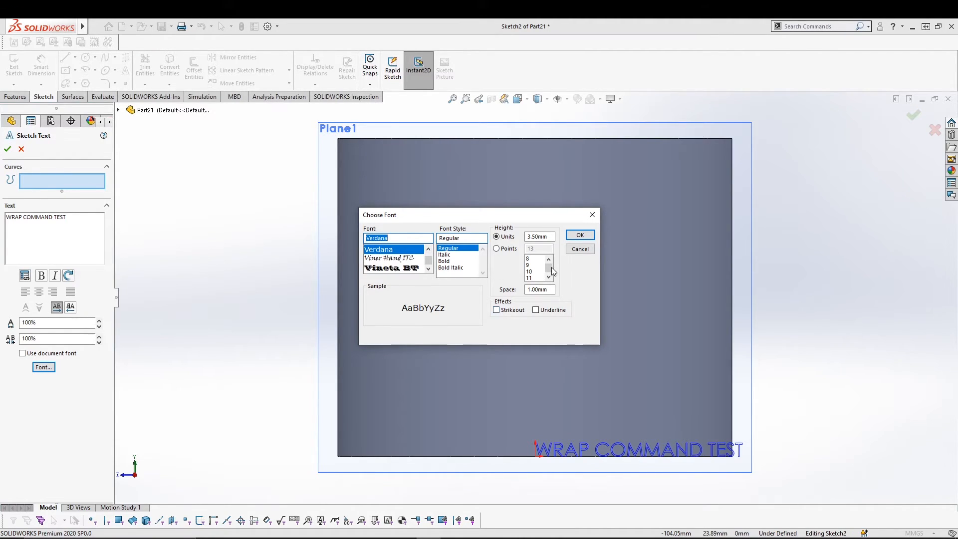
- Specify the sketch text height in points, pick a larger size, and accept the font settings
left_click(512, 250)
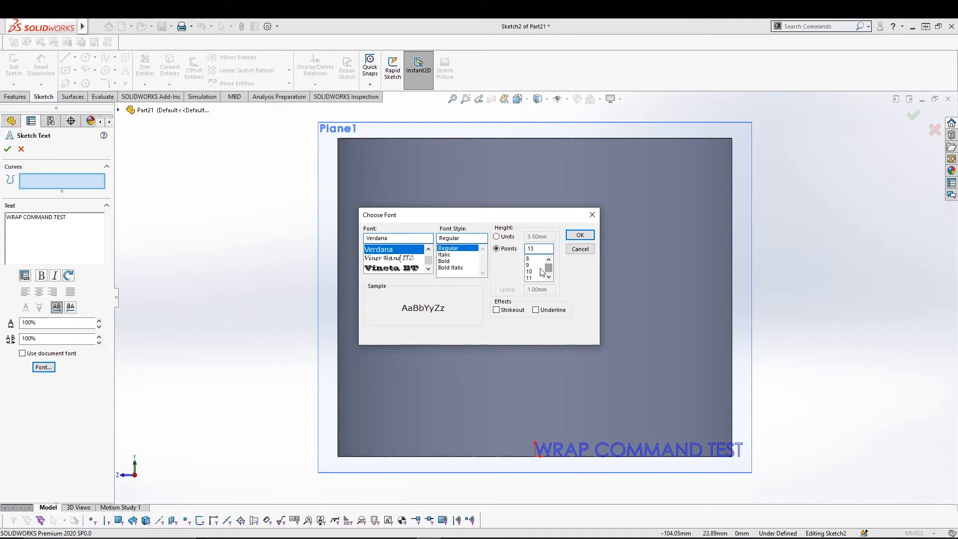
left_click(549, 278)
left_click(549, 278)
left_click(549, 277)
left_click(539, 278)
left_click(575, 236)
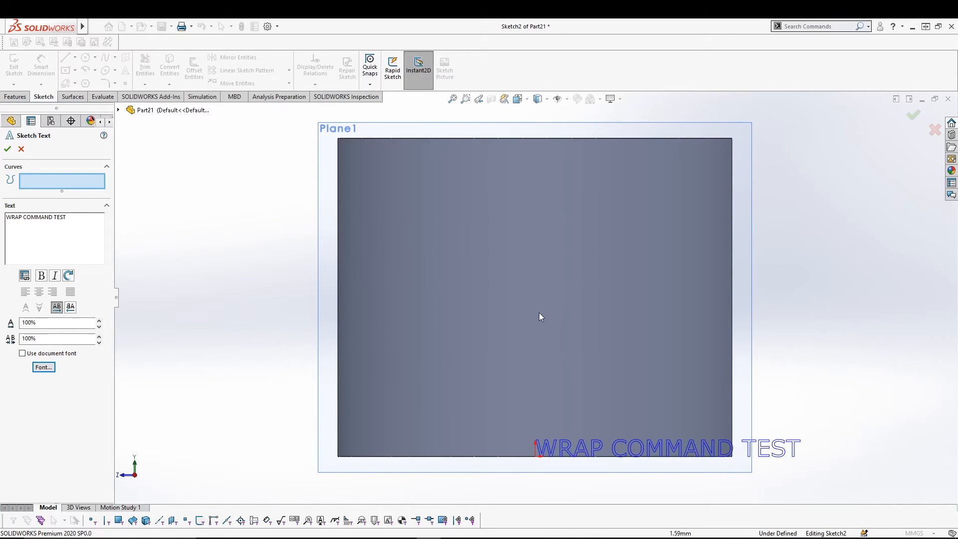
- Place the text across the middle of the cylinder's outline on the sketch plane and accept it
left_click(546, 447)
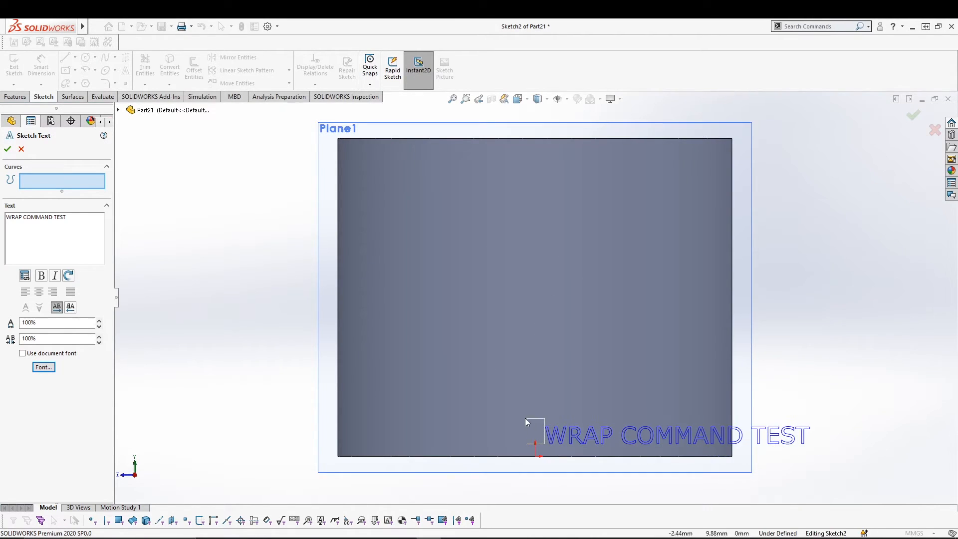
left_click(579, 430)
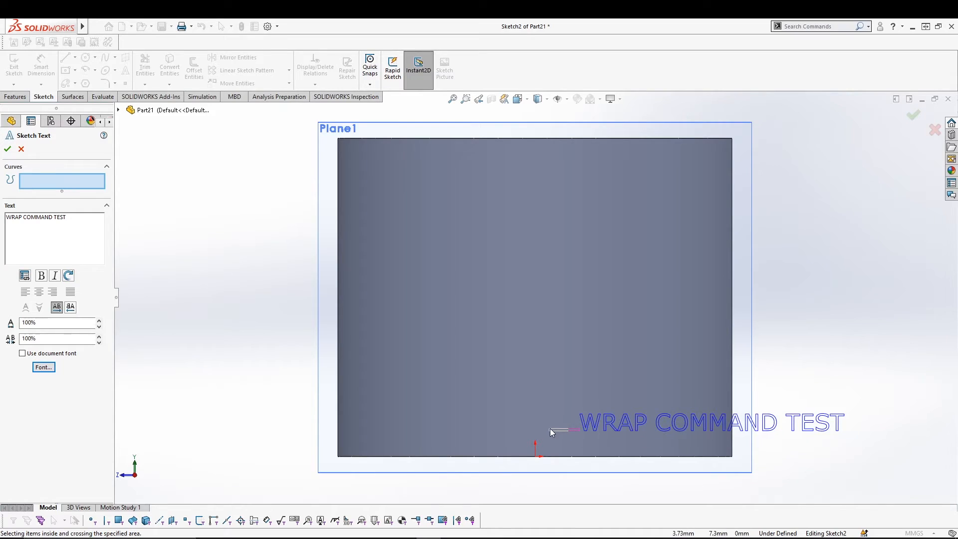
left_click(370, 384)
left_click(470, 307)
left_click(410, 284)
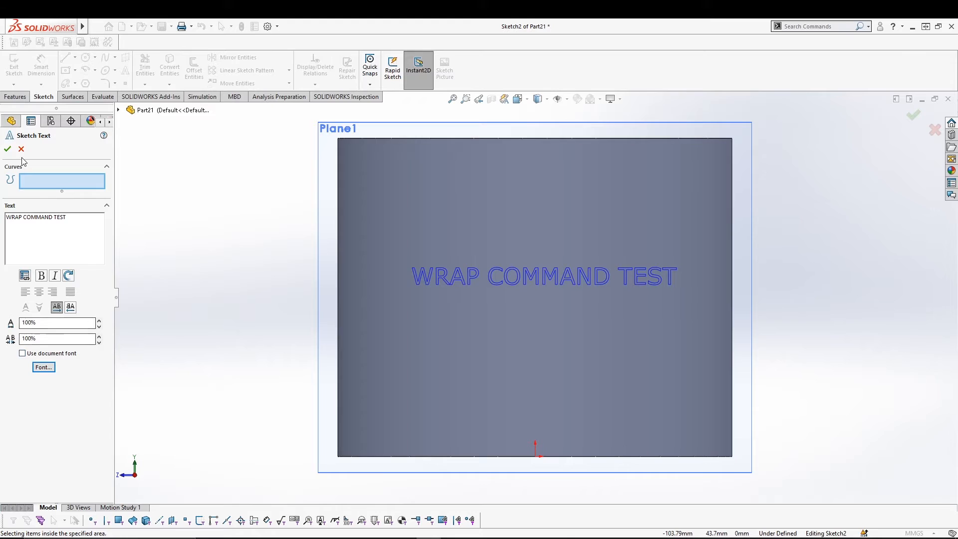
left_click(7, 149)
- Shift the text's anchor point to about X -31.5 mm, Y 41.5 mm in the sketch, then exit the sketch
middle_click_drag(215, 257, 222, 272)
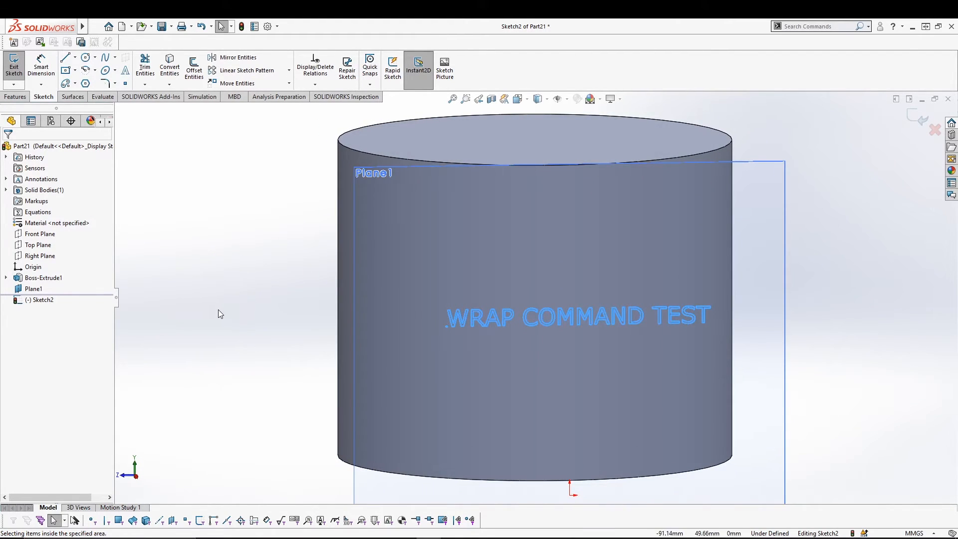
mouse_move(452, 324)
left_mouse_down()
mouse_move(449, 347)
mouse_move(428, 339)
left_mouse_up()
left_click_drag(473, 311, 448, 338)
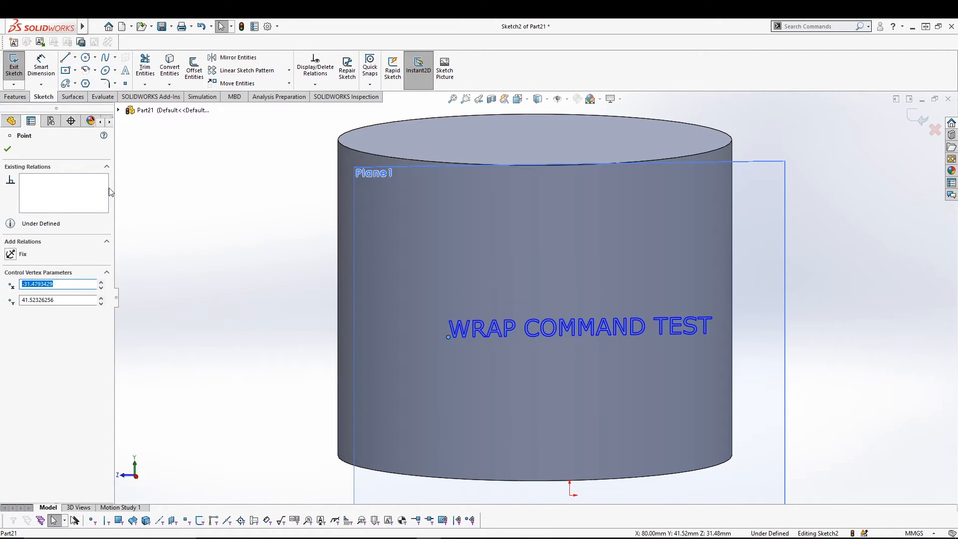
left_click(7, 151)
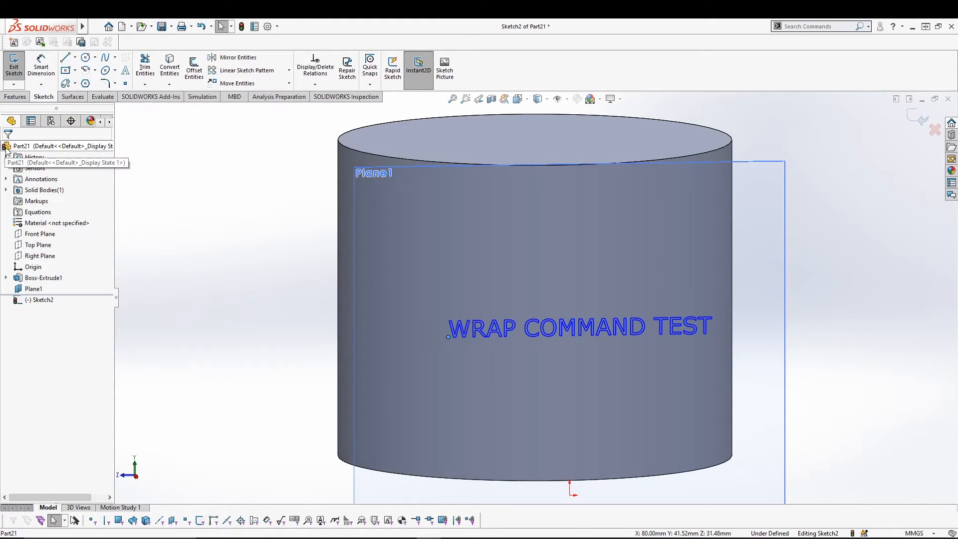
left_click(14, 65)
left_click(224, 286)
- Start a Wrap feature from the text sketch with the Emboss type and the Analytical method
mouse_move(276, 251)
middle_mouse_down()
mouse_move(279, 284)
mouse_move(327, 290)
mouse_move(314, 306)
mouse_move(342, 300)
mouse_move(315, 268)
mouse_move(313, 284)
mouse_move(331, 304)
middle_mouse_up()
scroll(336, 299, "up", 3)
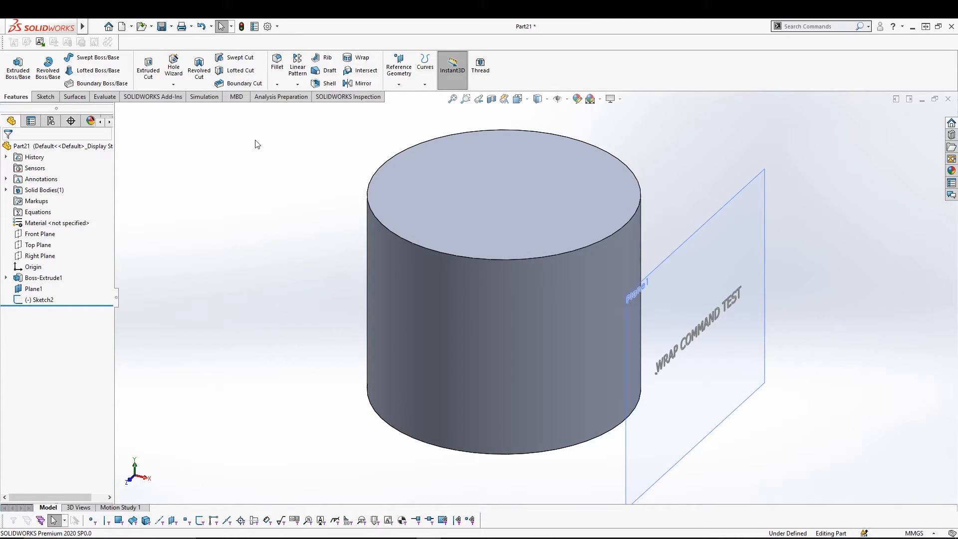
left_click(40, 300)
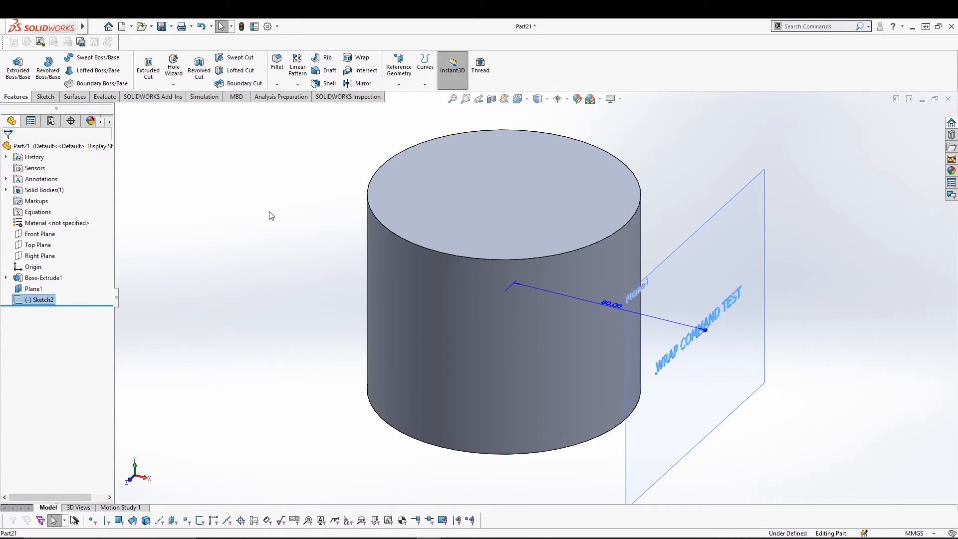
left_click(357, 58)
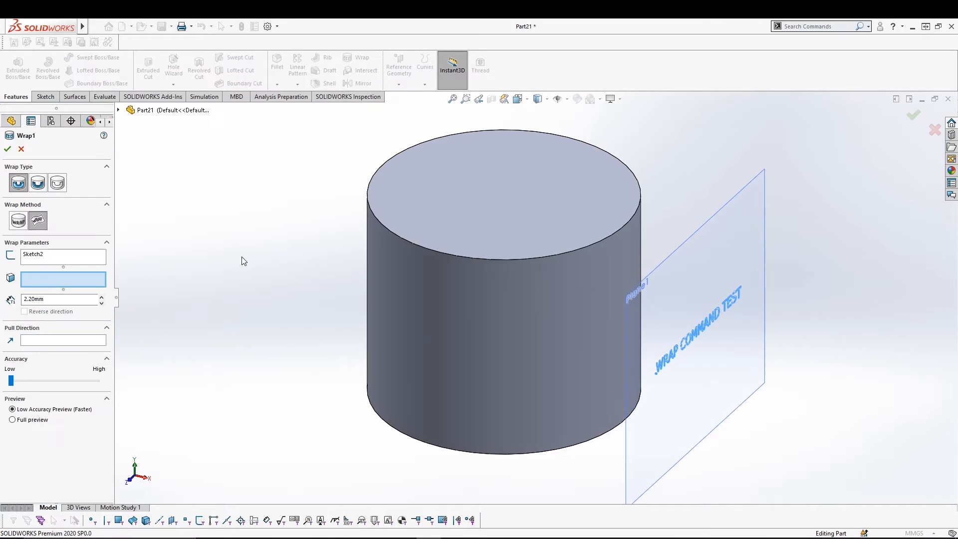
mouse_move(257, 381)
middle_mouse_down()
mouse_move(244, 353)
mouse_move(186, 321)
middle_mouse_up()
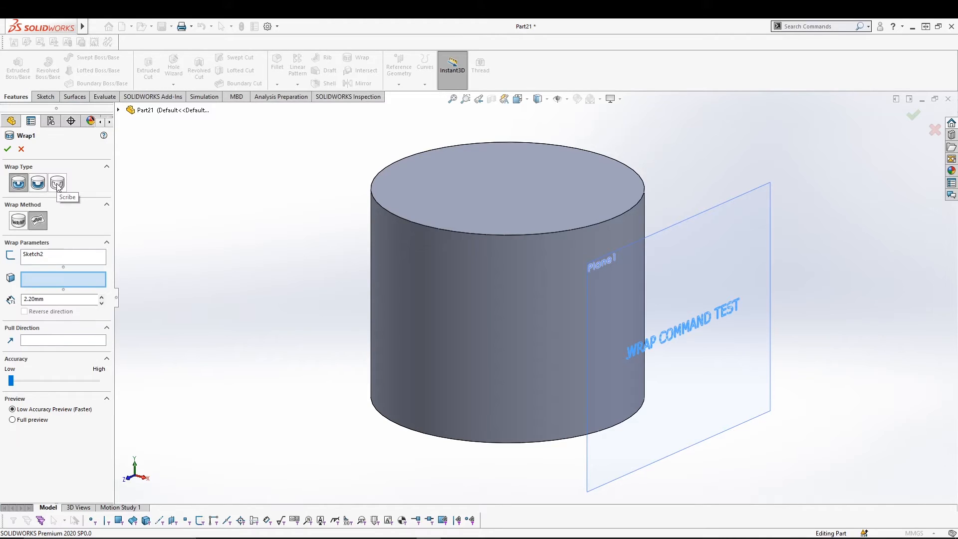
left_click(18, 184)
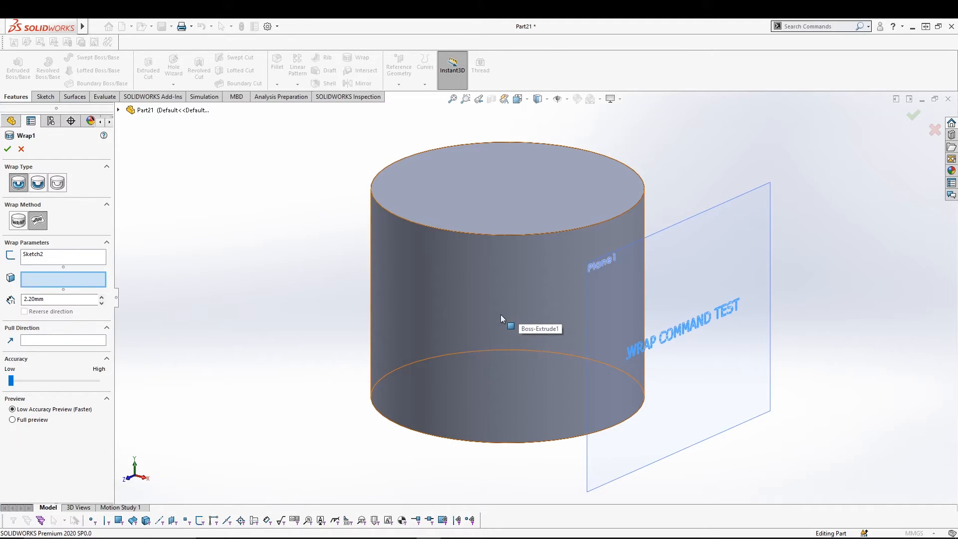
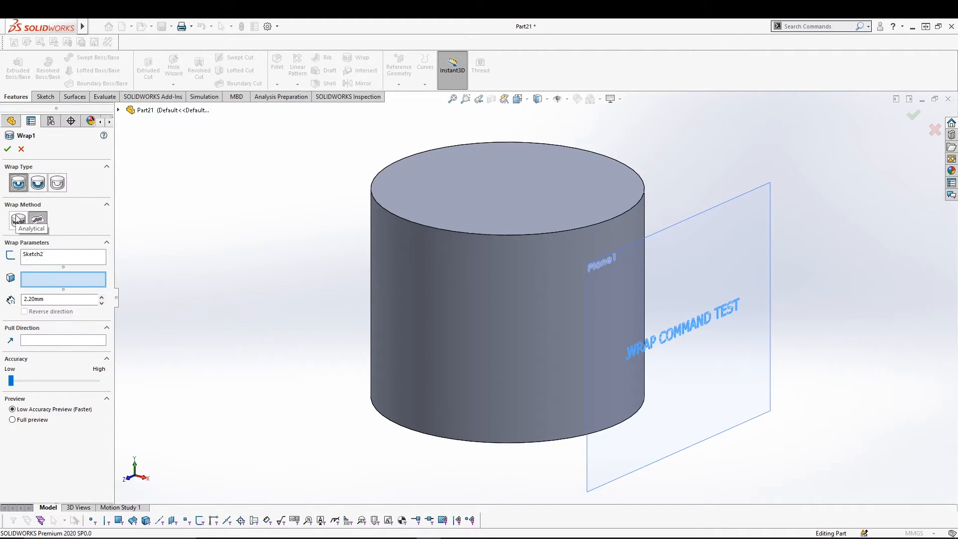
left_click(17, 220)
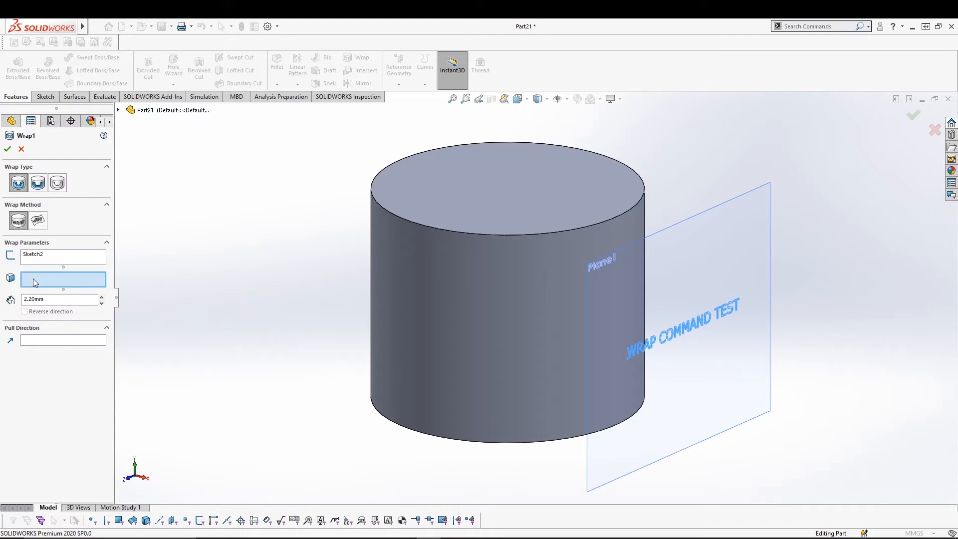
- Wrap the text onto the cylinder's curved side face with a thickness of 1.20 mm
left_click(496, 301)
middle_click_drag(299, 323, 280, 306)
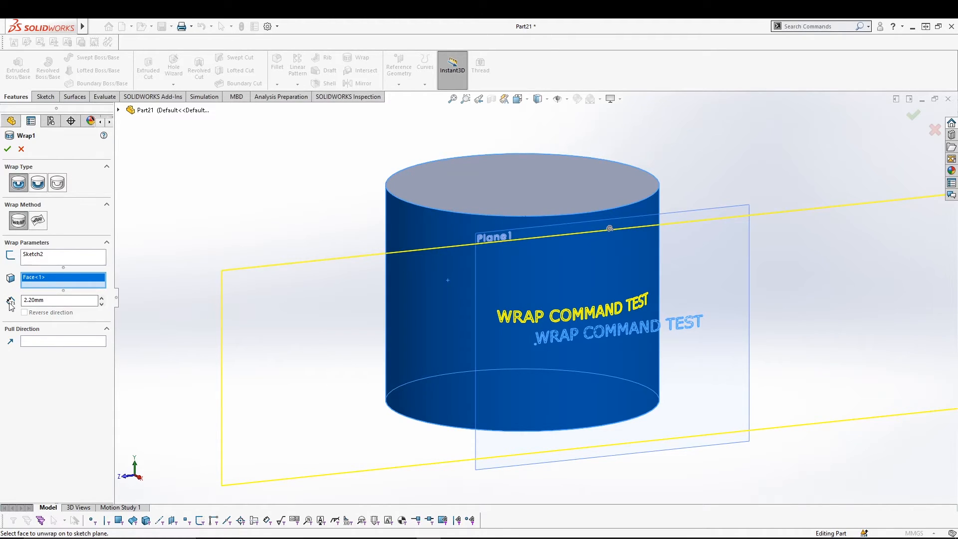
left_click(101, 304)
left_click(101, 304)
left_click(7, 150)
- Edit the wrap feature and set the embossed text's thickness to 1 mm
middle_click_drag(250, 195, 297, 227)
scroll(616, 327, "up", 2)
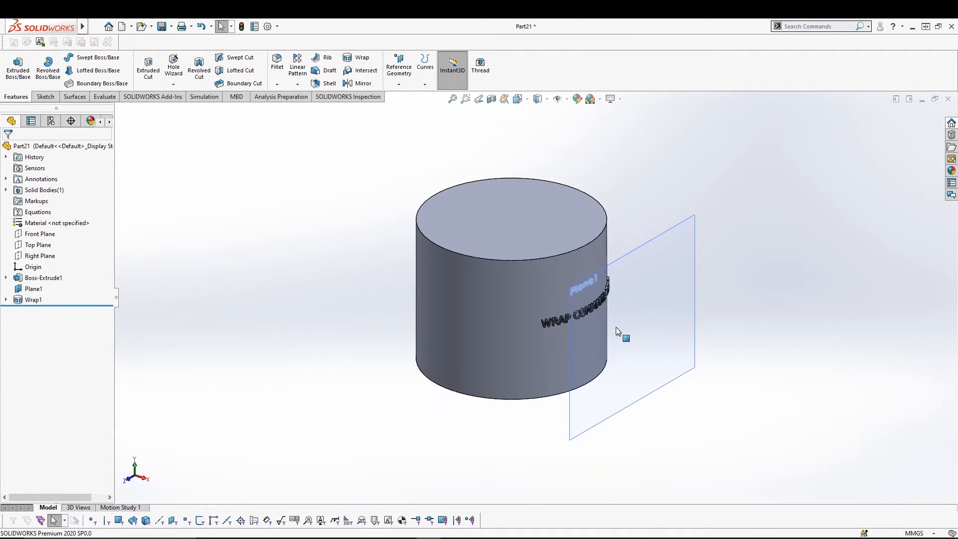
scroll(616, 327, "down", 3)
scroll(482, 298, "down", 4)
middle_click_drag(482, 298, 345, 264)
key("f")
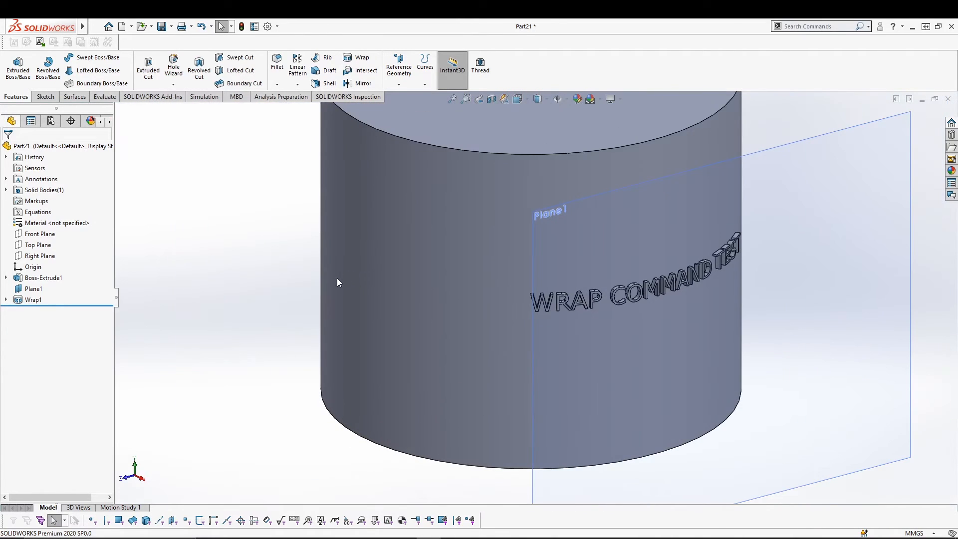
middle_click_drag(253, 269, 246, 294)
left_click(50, 300)
left_click(38, 277)
double_click(64, 300)
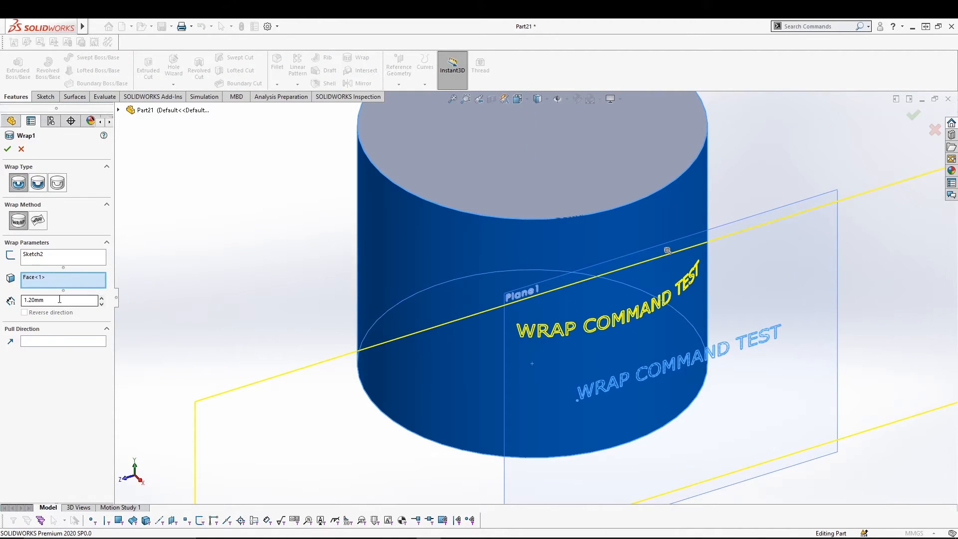
type("1")
key("Return")
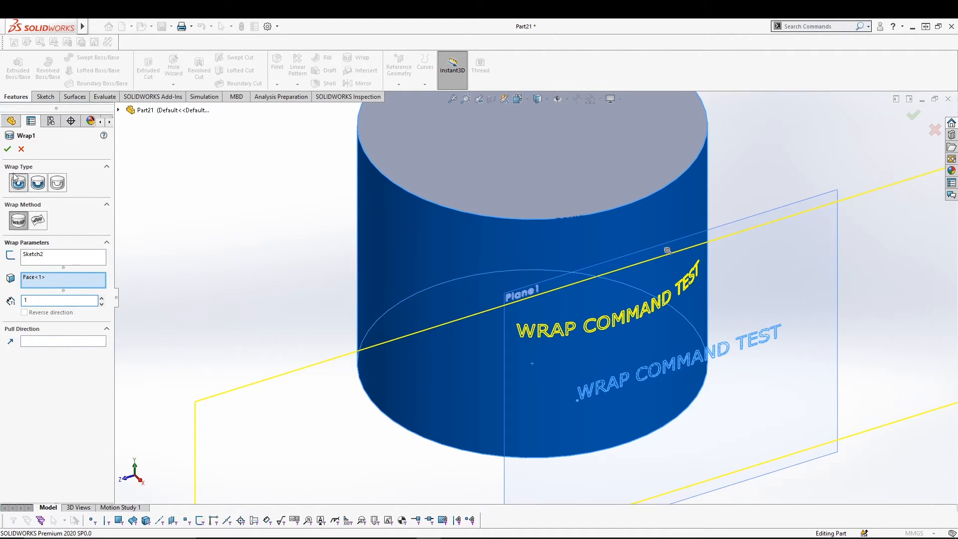
- Edit the wrap feature, change its type to Deboss, and inspect the recessed letters up close
middle_click_drag(272, 261, 365, 304)
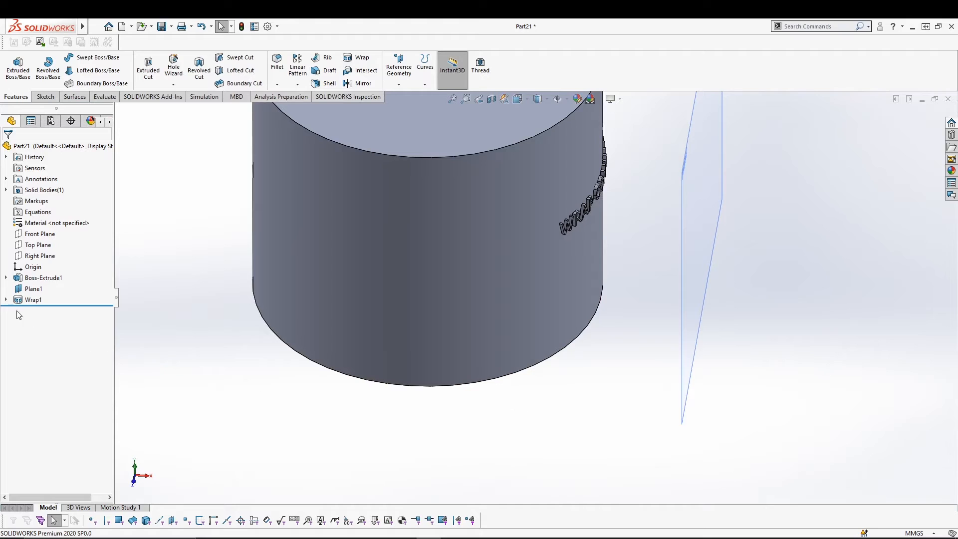
left_click(31, 300)
left_click(39, 270)
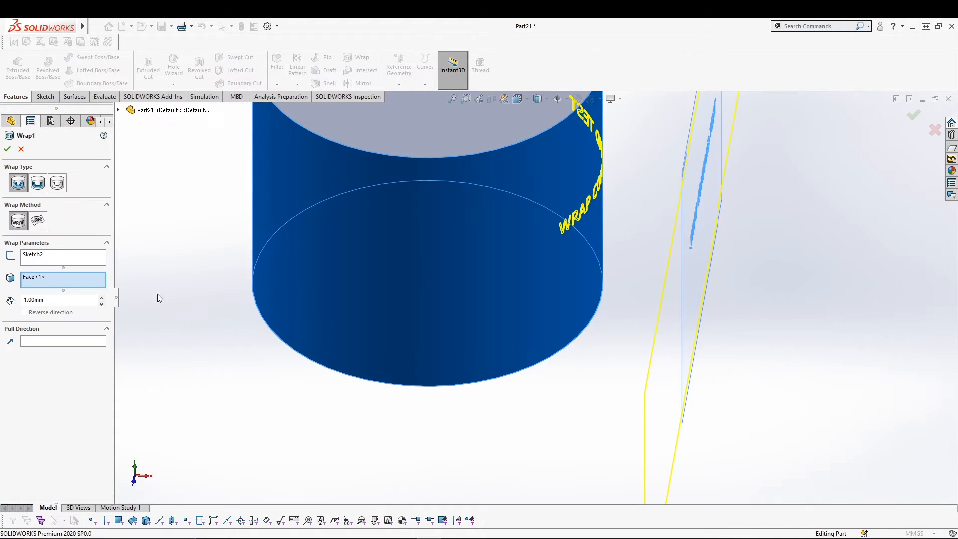
left_click(38, 182)
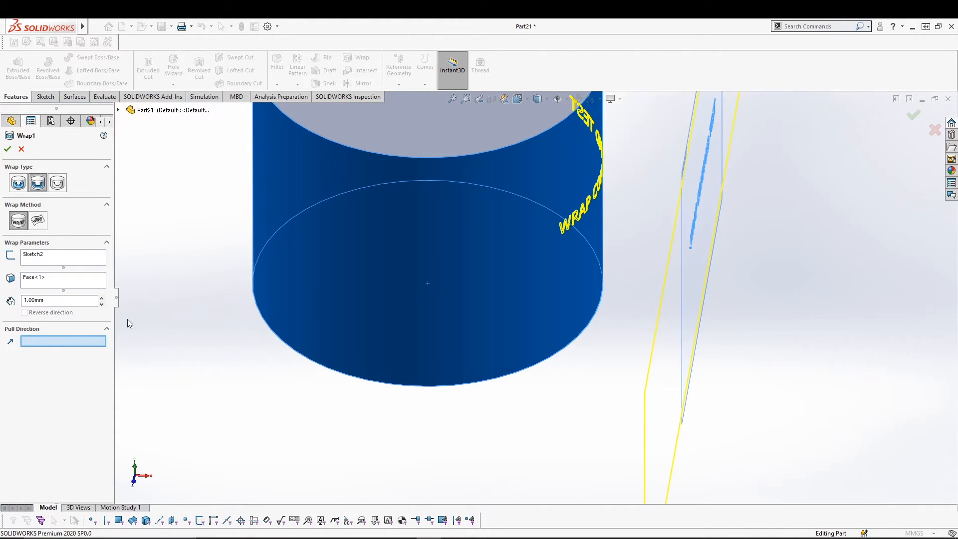
left_click(8, 149)
scroll(599, 223, "down", 6)
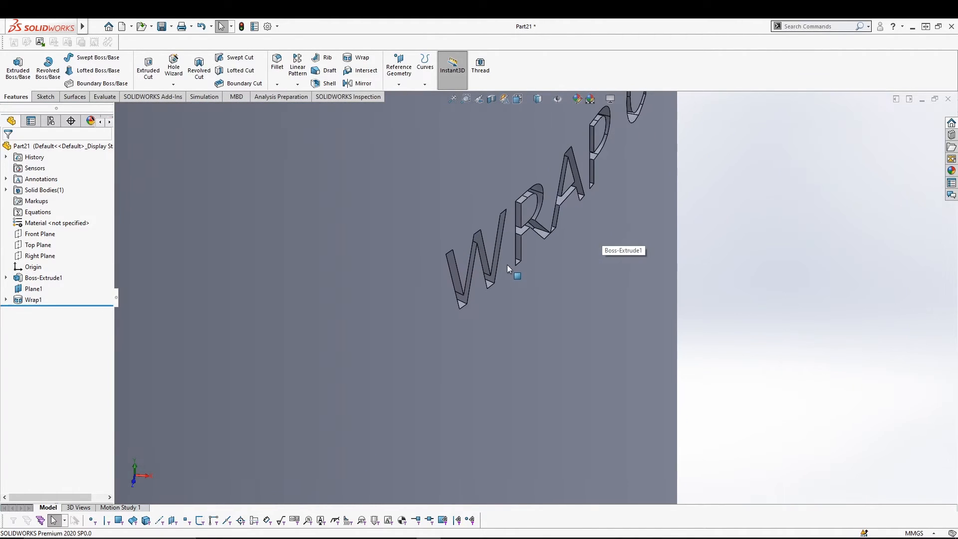
middle_click_drag(734, 225, 711, 250)
- Edit the wrap feature on the cylinder and change its wrap type to Scribe
key("ctrl+7")
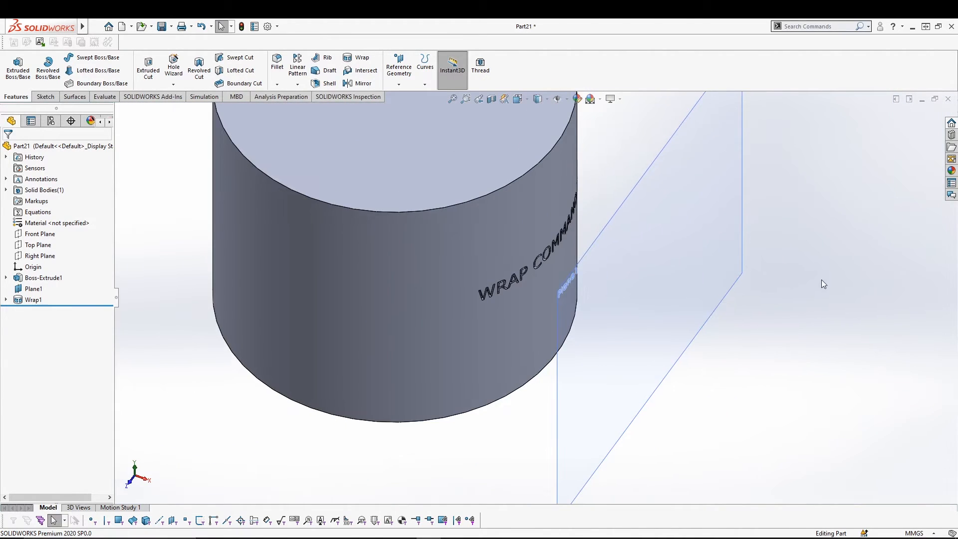
left_click(27, 300)
left_click(36, 275)
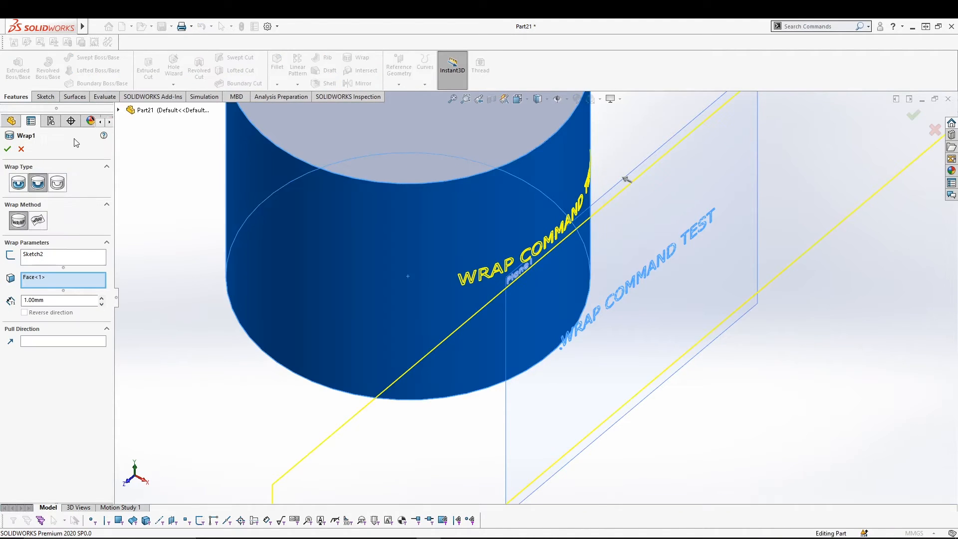
left_click(57, 183)
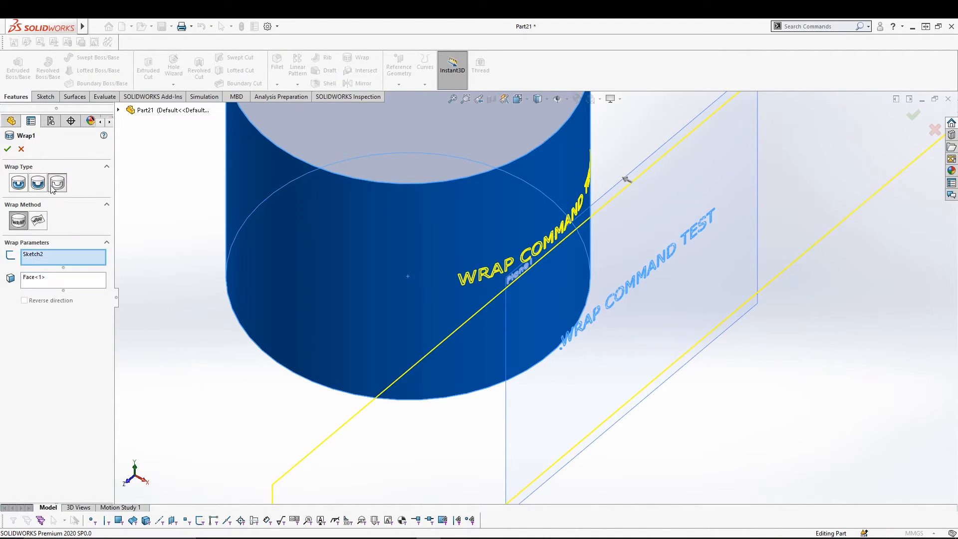
left_click(7, 150)
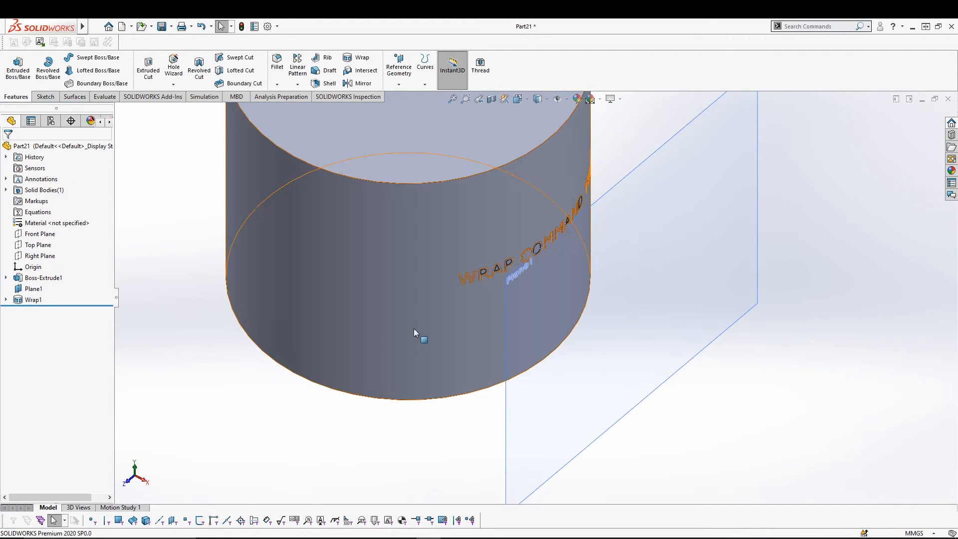
- Examine the scribed letter outlines on the cylinder's curved face up close and from a distance
scroll(502, 296, "down", 5)
scroll(467, 260, "down", 2)
scroll(474, 299, "up", 1)
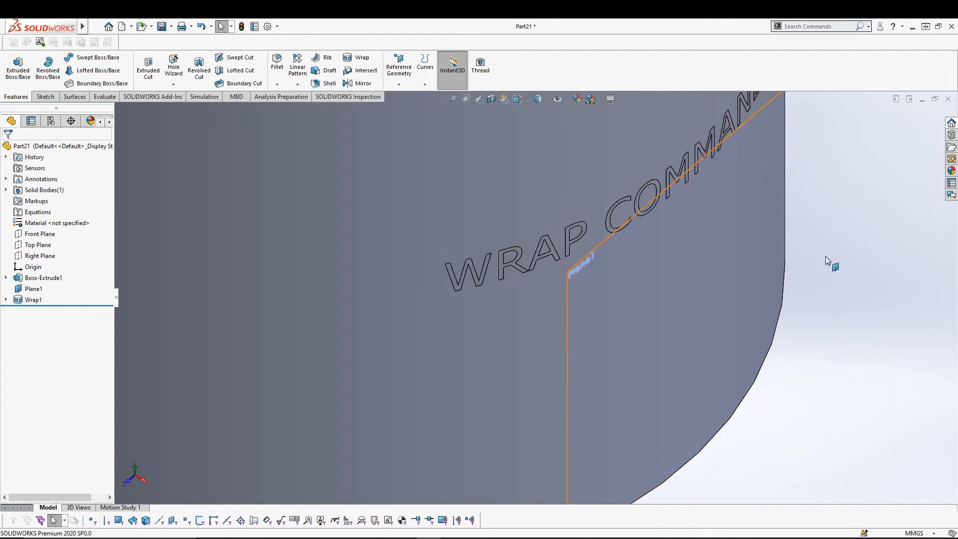
scroll(827, 253, "up", 4)
scroll(865, 291, "down", 1)
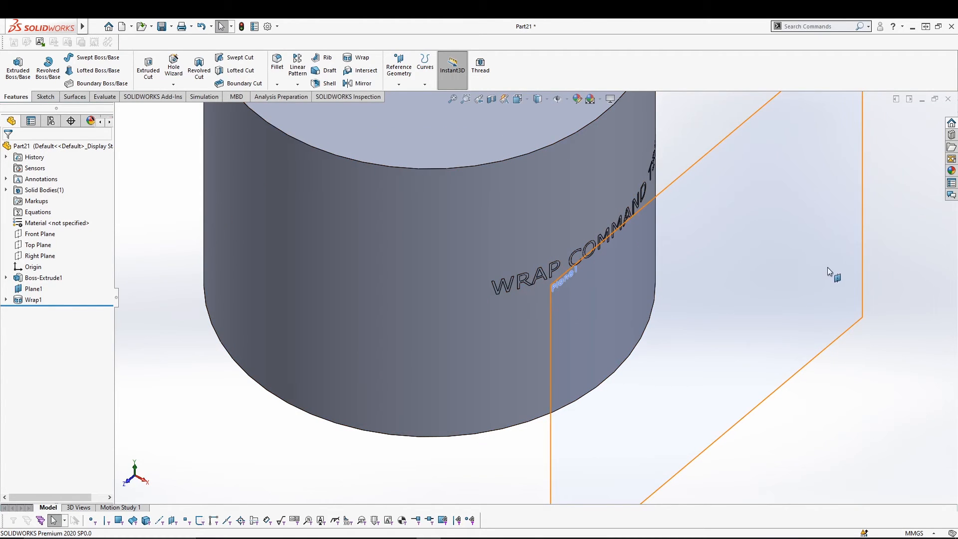
middle_click_drag(883, 217, 842, 226)
scroll(870, 262, "up", 3)
scroll(859, 265, "up", 2)
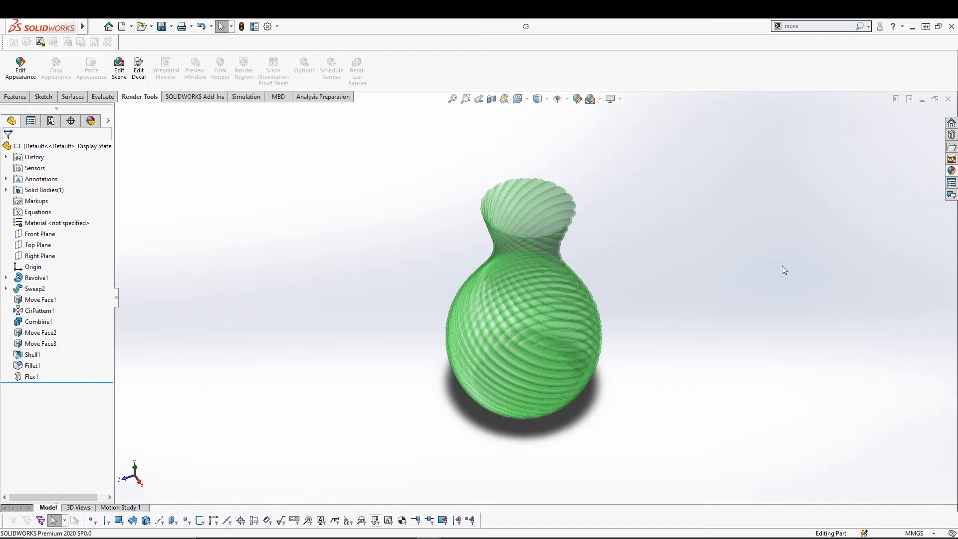
- Close the finished vase model and create a new part document
middle_click_drag(660, 316, 621, 283)
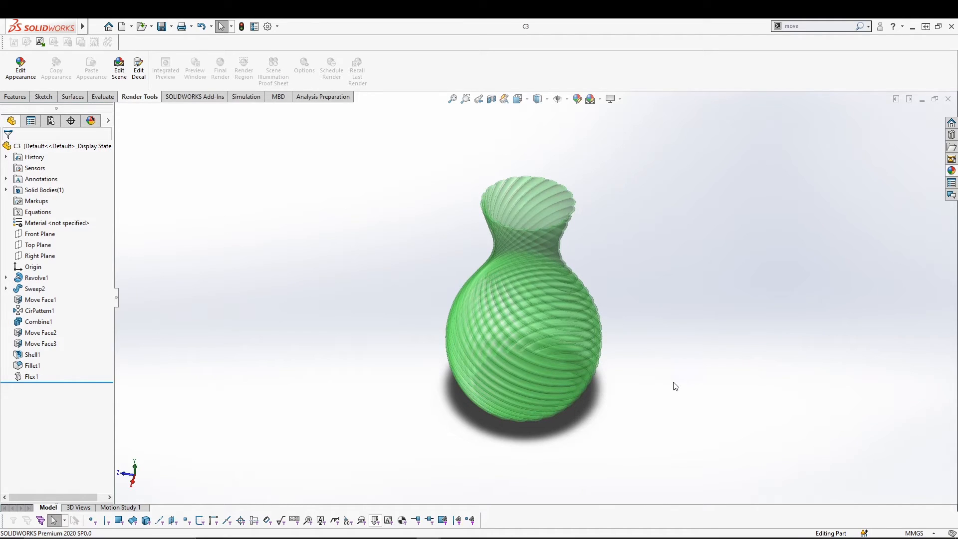
middle_click_drag(689, 348, 635, 304)
key("Escape")
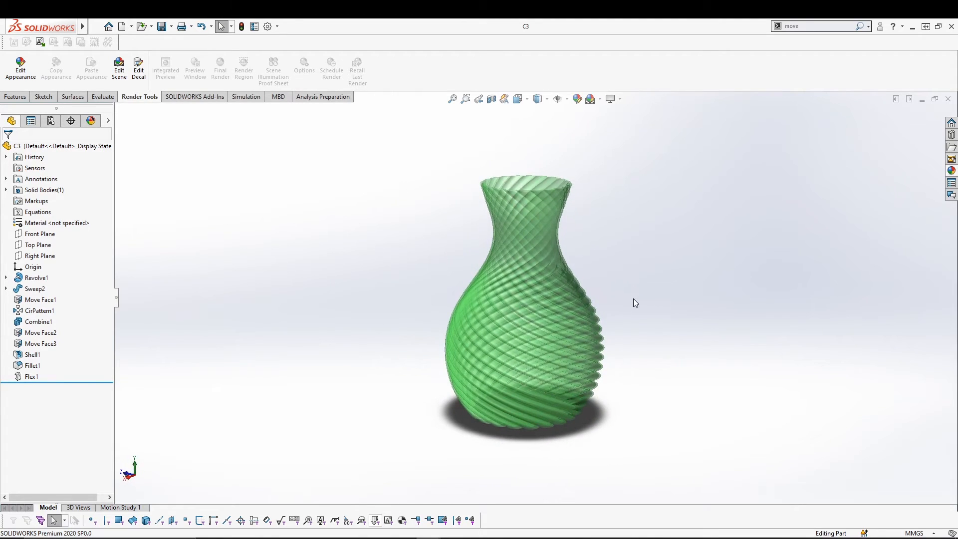
left_click(21, 97)
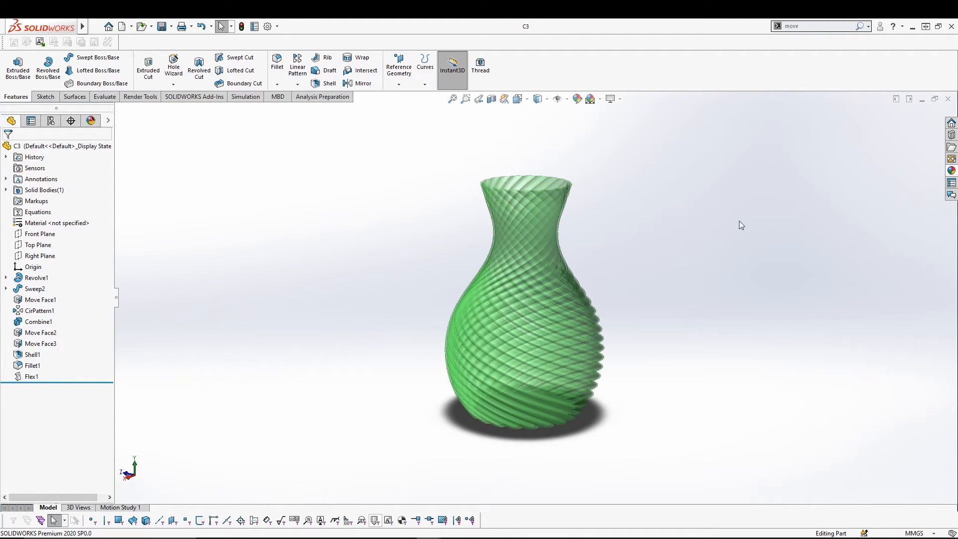
left_click(949, 99)
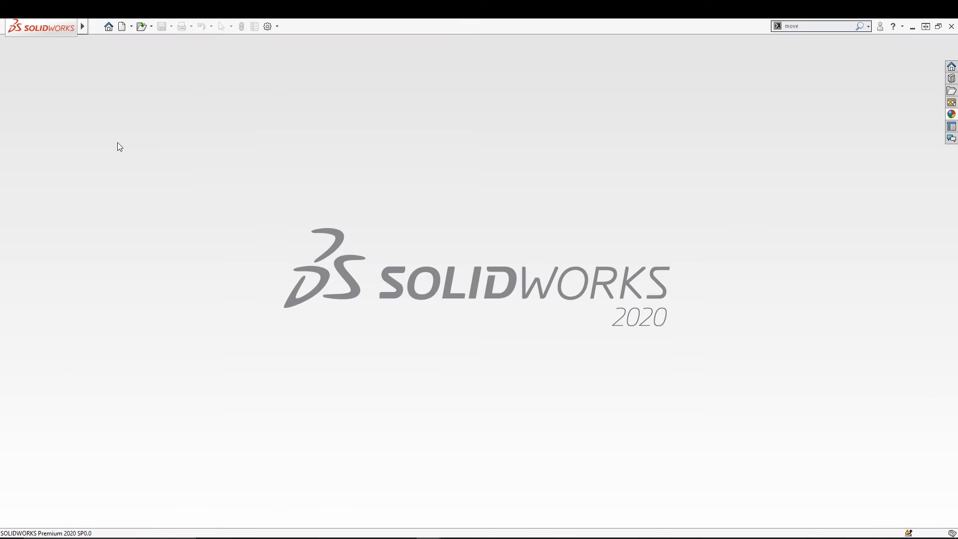
left_click(123, 28)
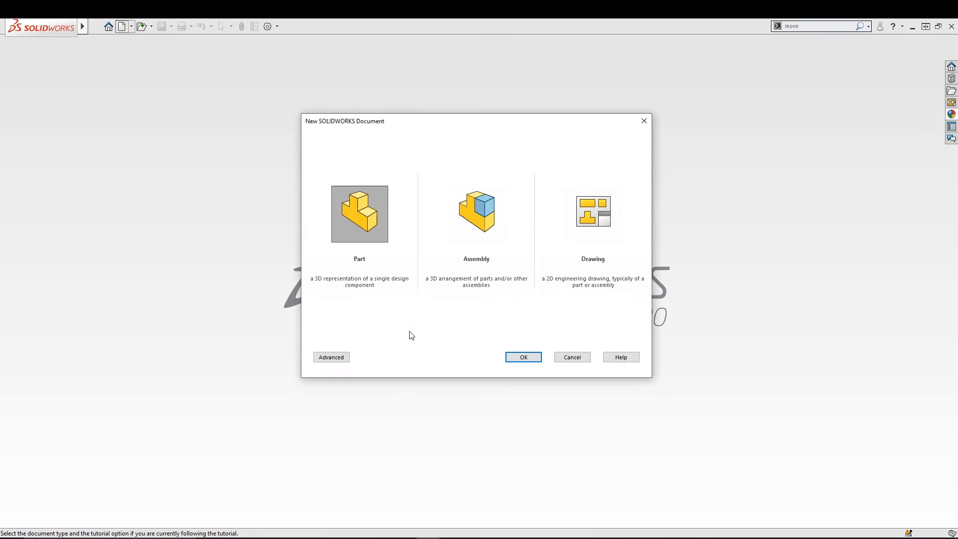
left_click(520, 357)
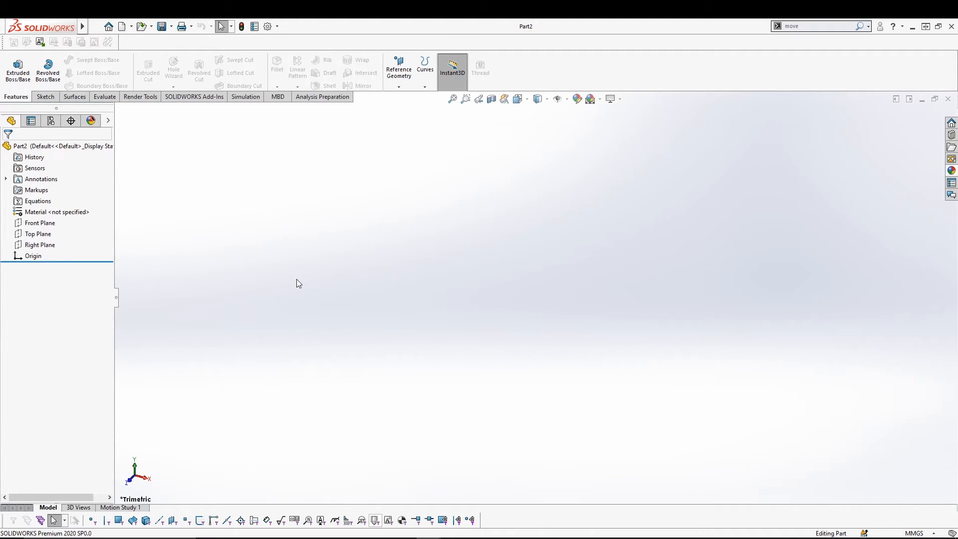
- Sketch an open profile on the Right Plane: a base line from the origin, a vertical line about 103 mm high, and a top line about 30 mm long
left_click(52, 245)
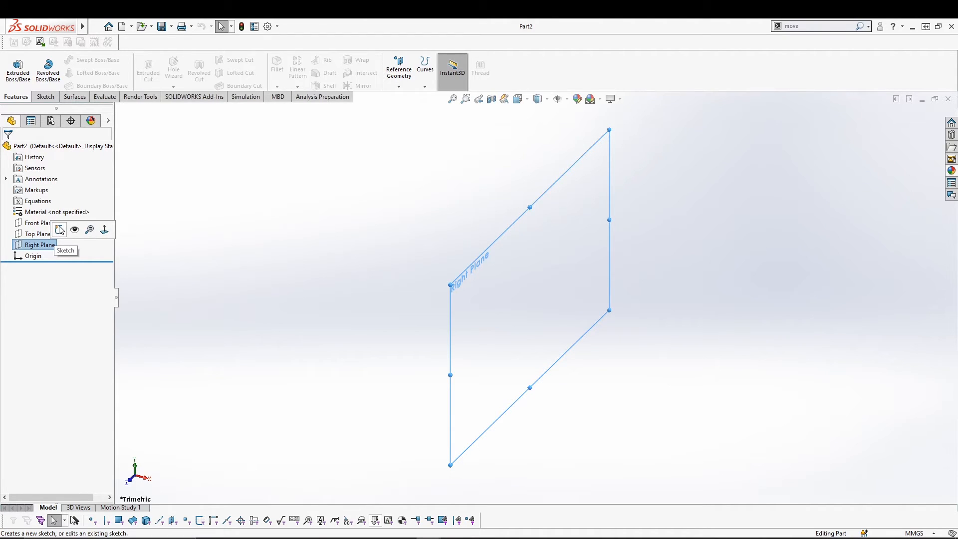
left_click(60, 229)
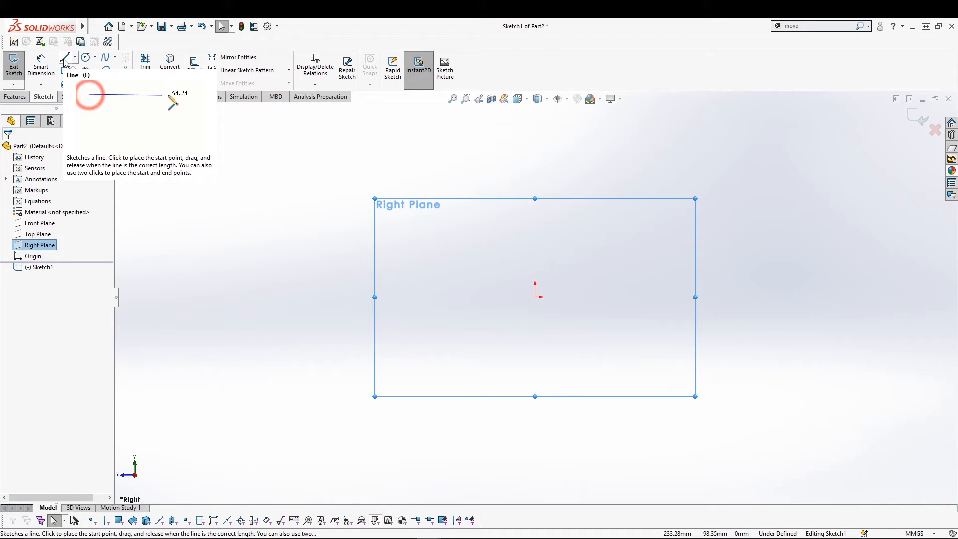
left_click(65, 59)
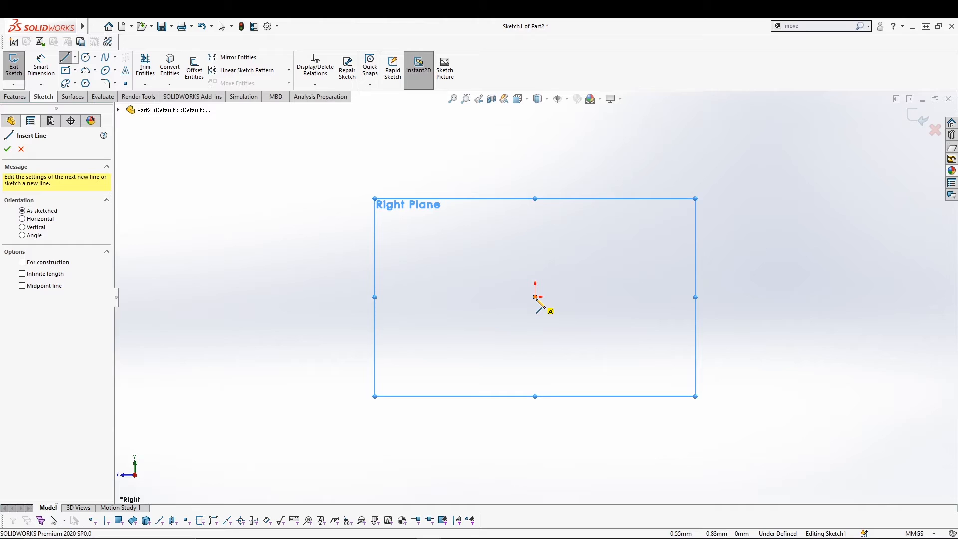
left_click(645, 297)
left_click(536, 297)
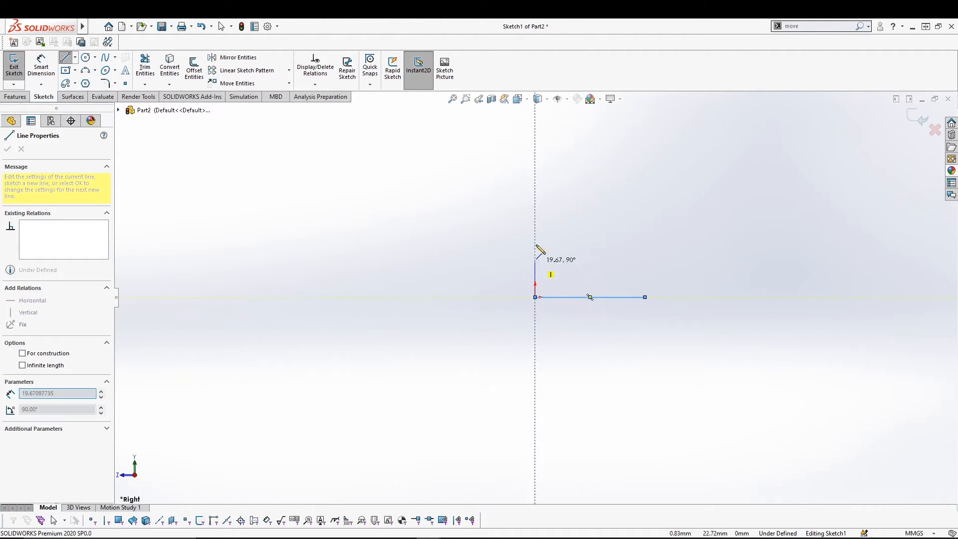
left_click(535, 112)
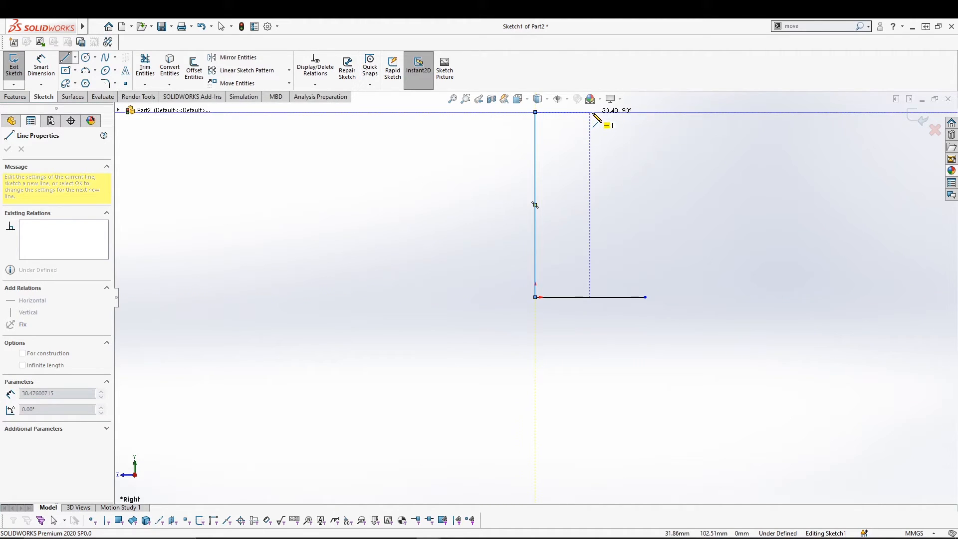
double_click(591, 112)
key("Escape")
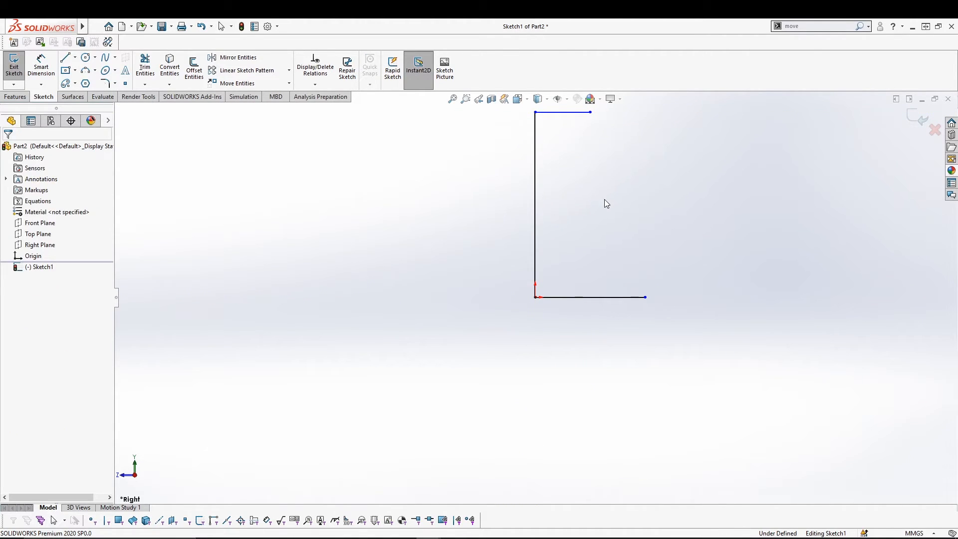
- Draw a curved vase-side spline from the top line's free end through three intermediate points to the base line's free end
middle_click_drag(605, 200, 579, 259)
right_click(449, 277)
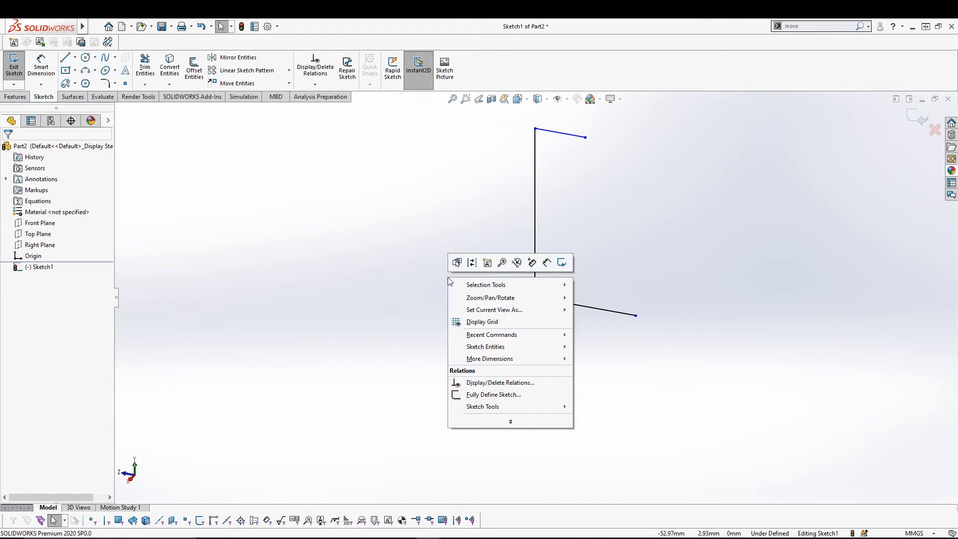
left_click(365, 283)
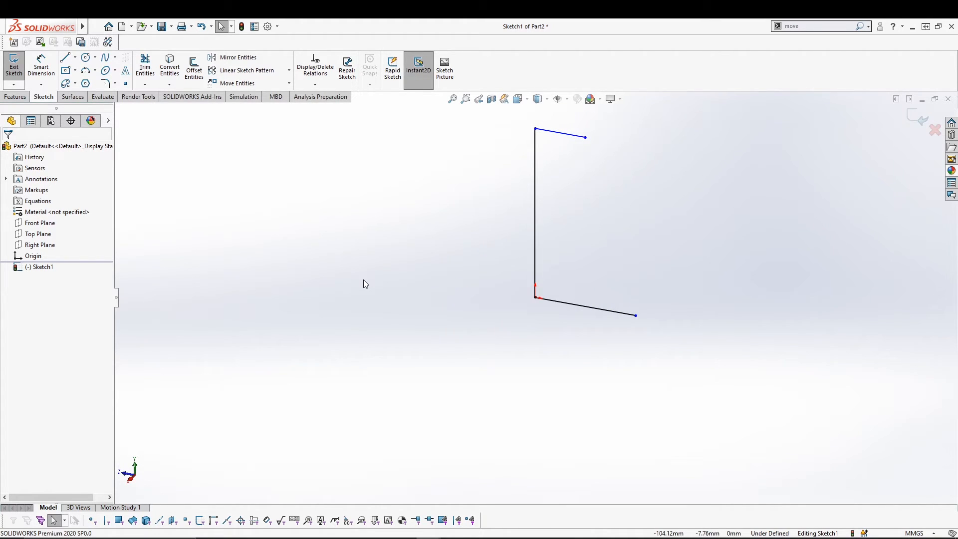
key("space")
left_click(479, 348)
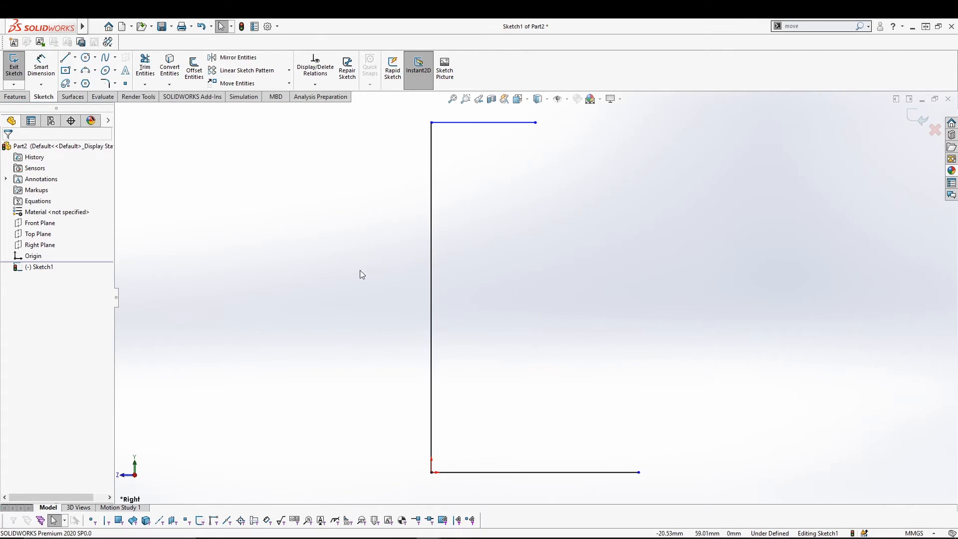
left_click(105, 57)
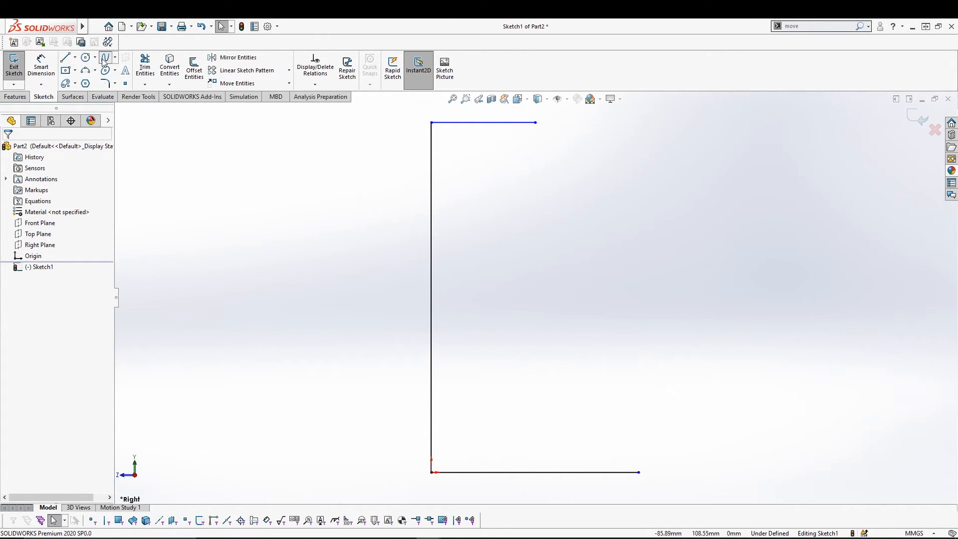
left_click(535, 123)
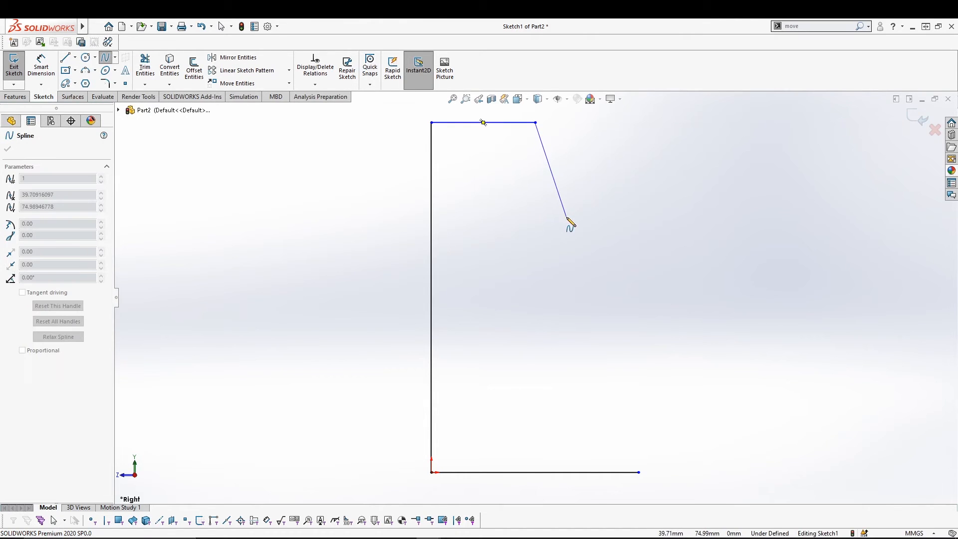
left_click(529, 228)
left_click(607, 321)
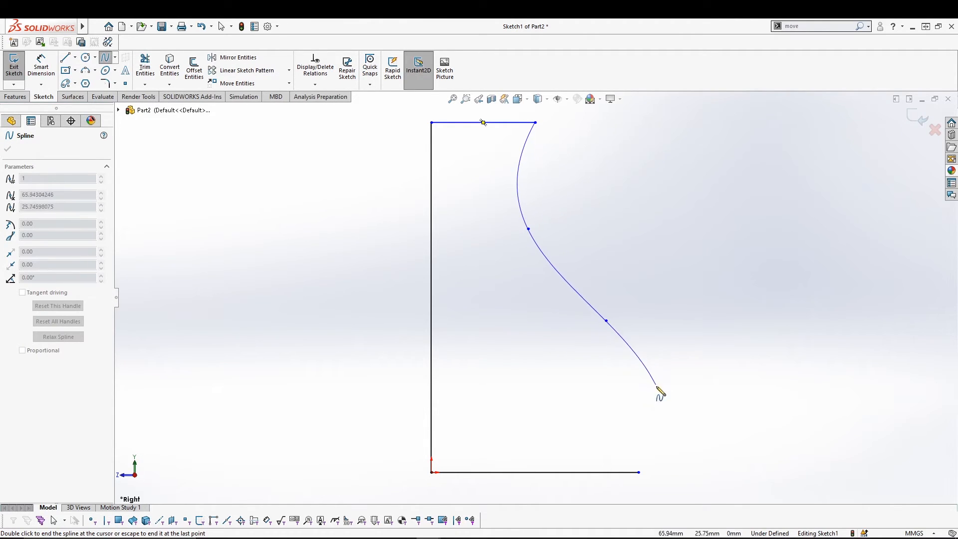
left_click(658, 414)
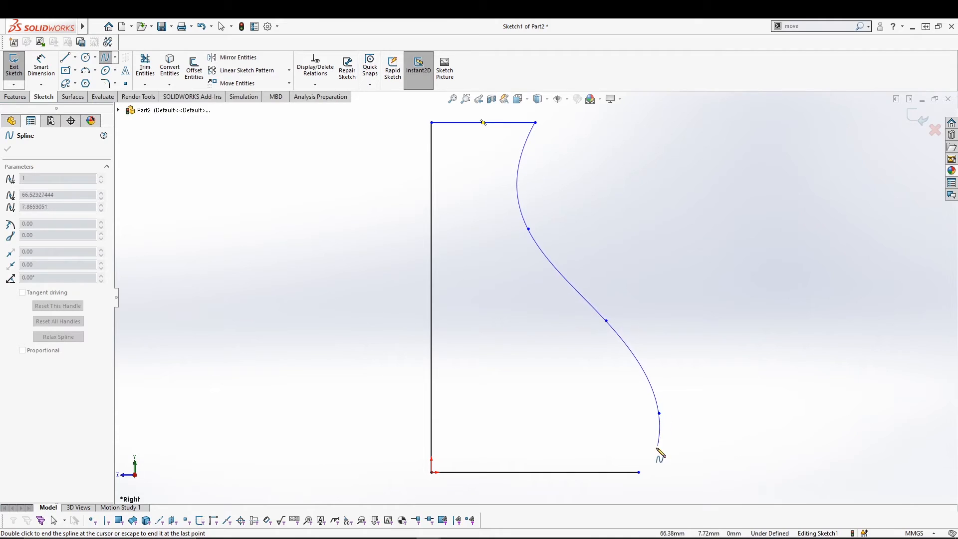
left_click(639, 472)
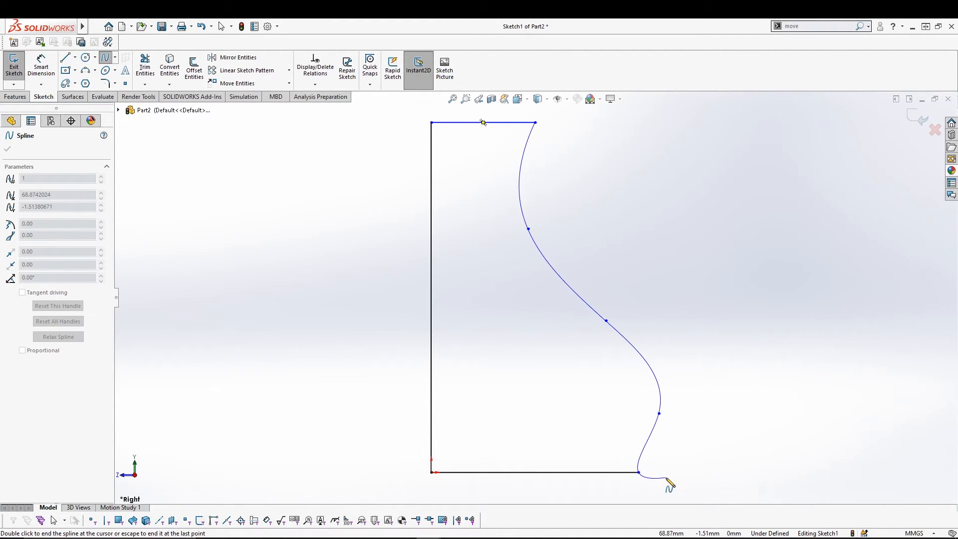
key("Escape")
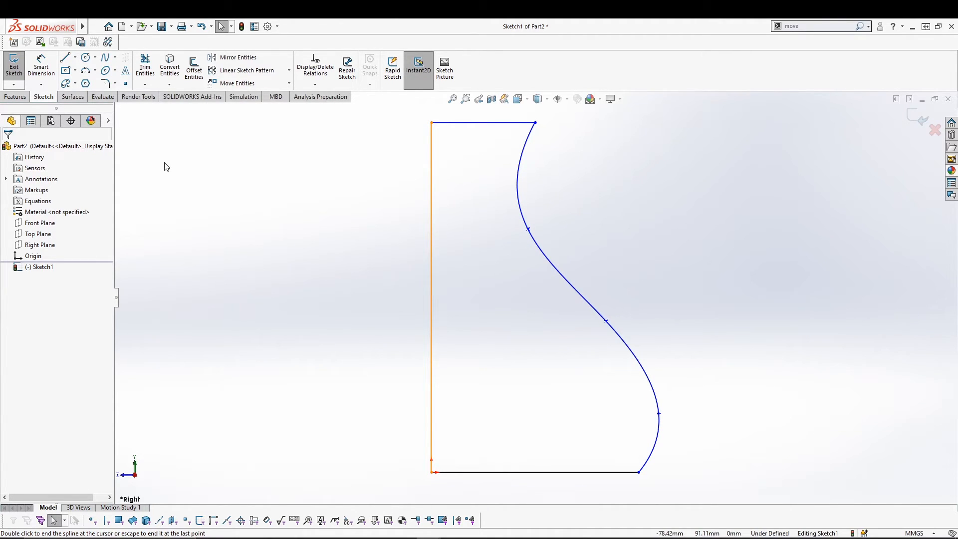
- Dimension the profile's top line and set its length to 17 mm
left_click(40, 68)
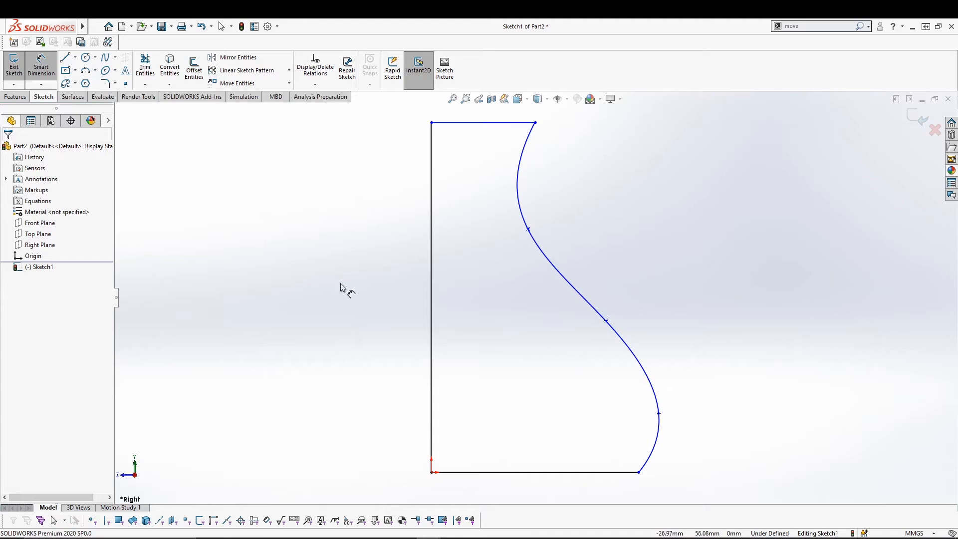
left_click(475, 123)
left_click(344, 117)
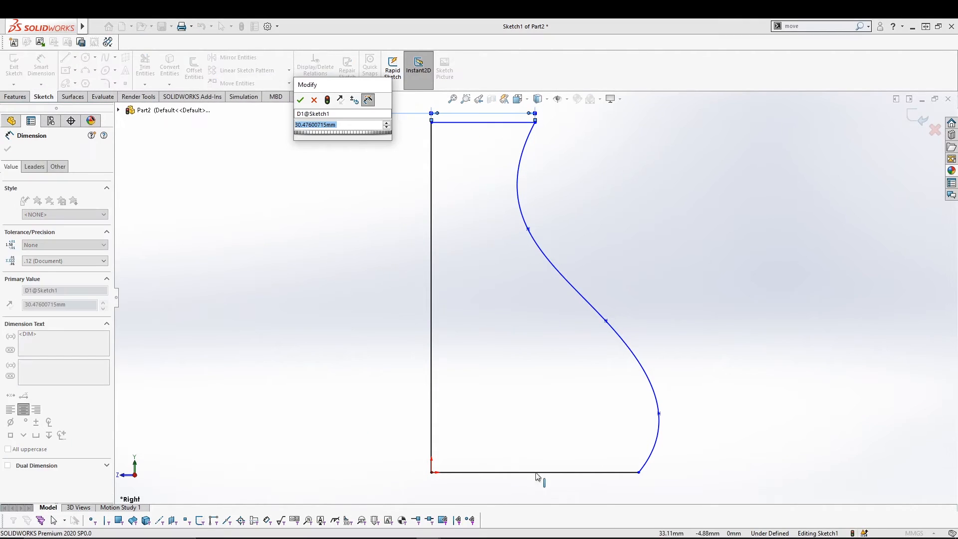
type("17")
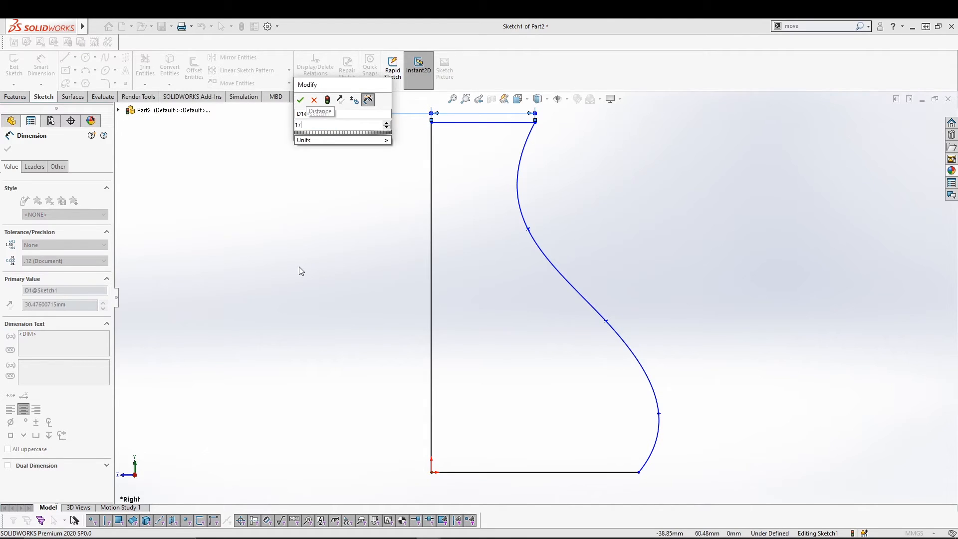
key("Return")
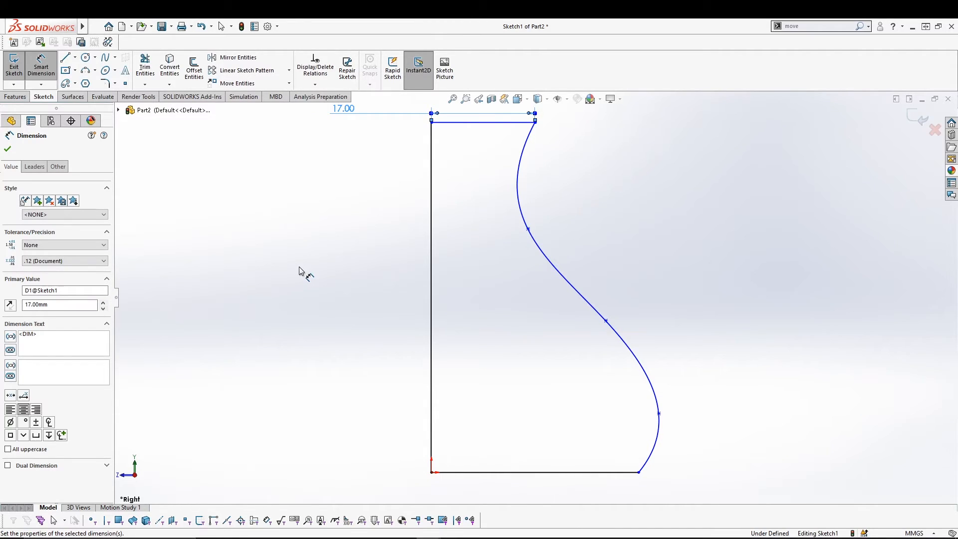
- Dimension the profile's base line and set its length to 28 mm
left_click(544, 484)
left_click(543, 490)
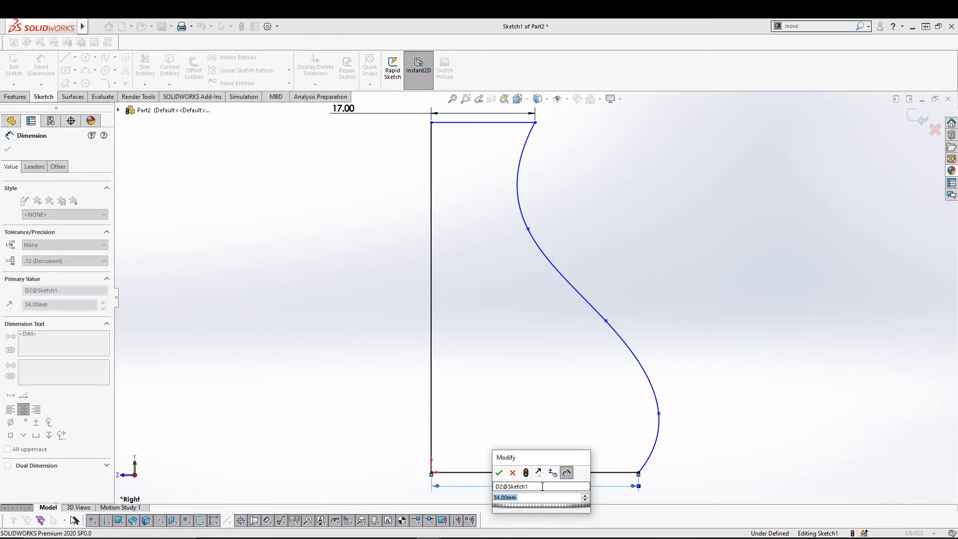
type("28")
key("Return")
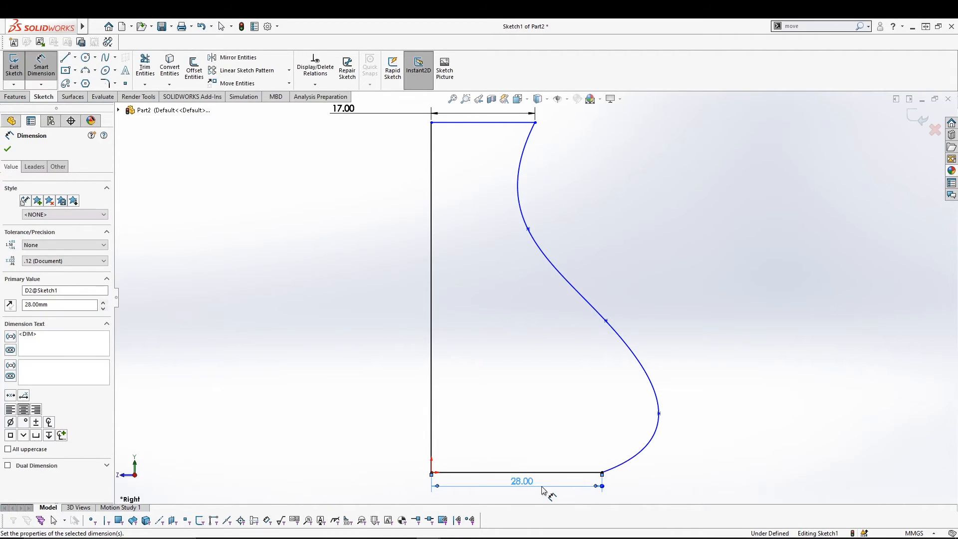
- Dimension the profile's vertical line and set its length to 116 mm
left_click(431, 231)
left_click(418, 233)
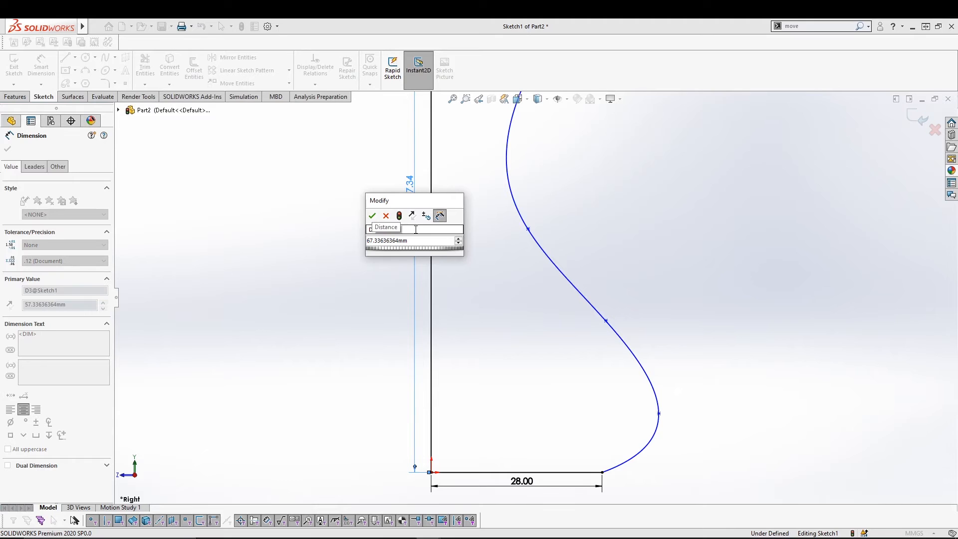
left_click_drag(412, 241, 329, 241)
type("116")
key("Return")
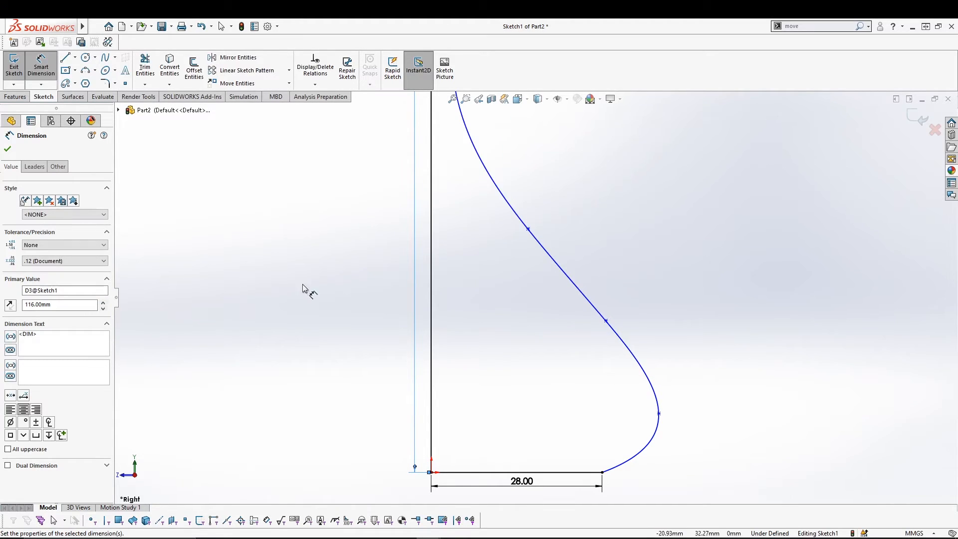
- Dimension the horizontal distance from the vertical line to the spline's uppermost intermediate point and set it to 21 mm
left_click(453, 98)
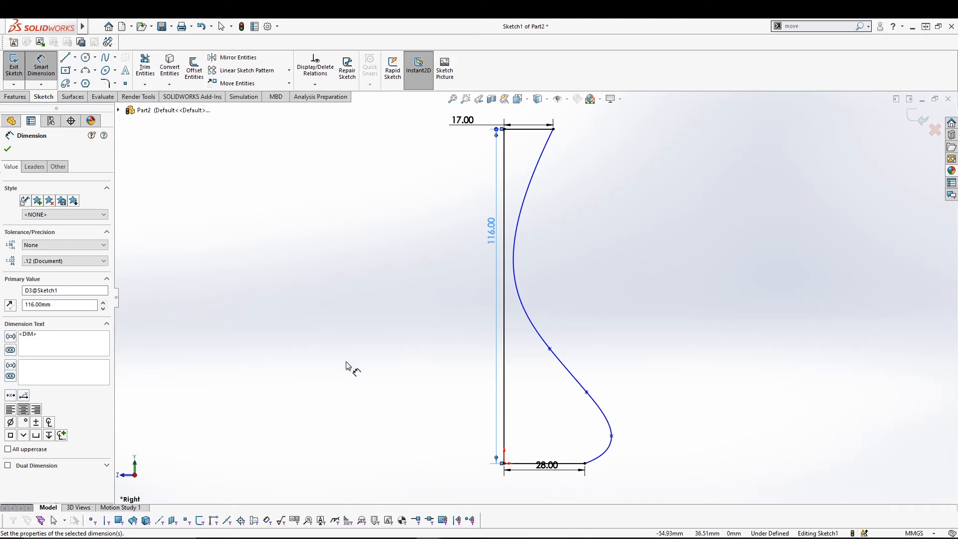
left_click(549, 350)
left_click(505, 352)
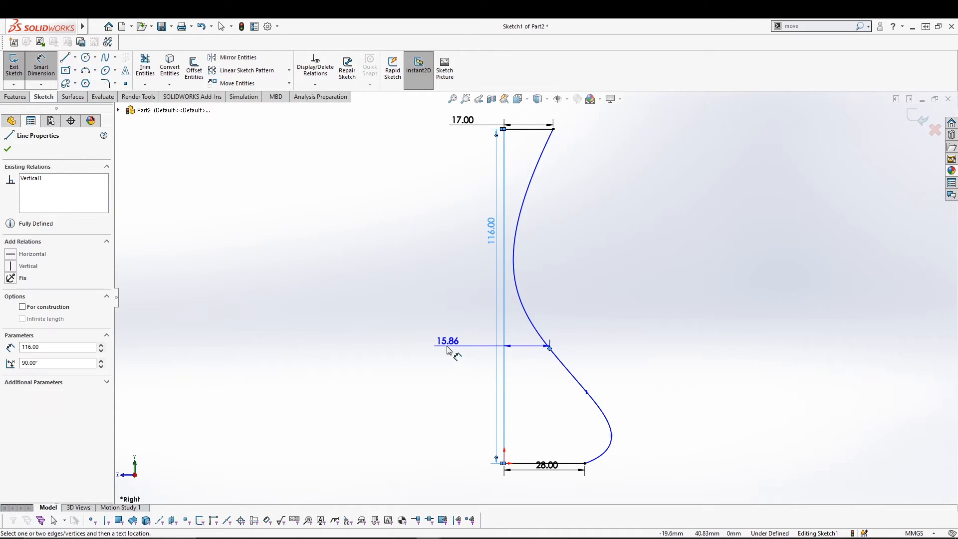
left_click(439, 353)
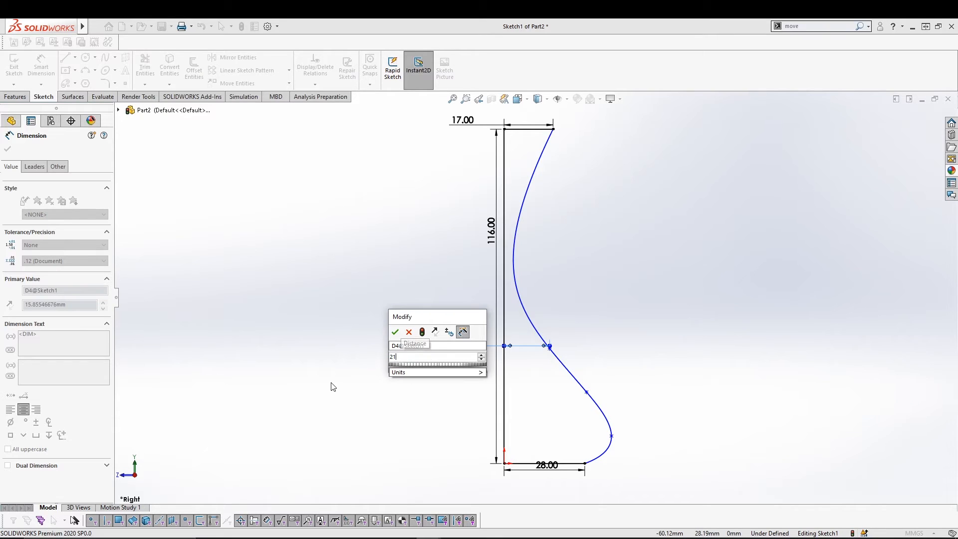
key("Return")
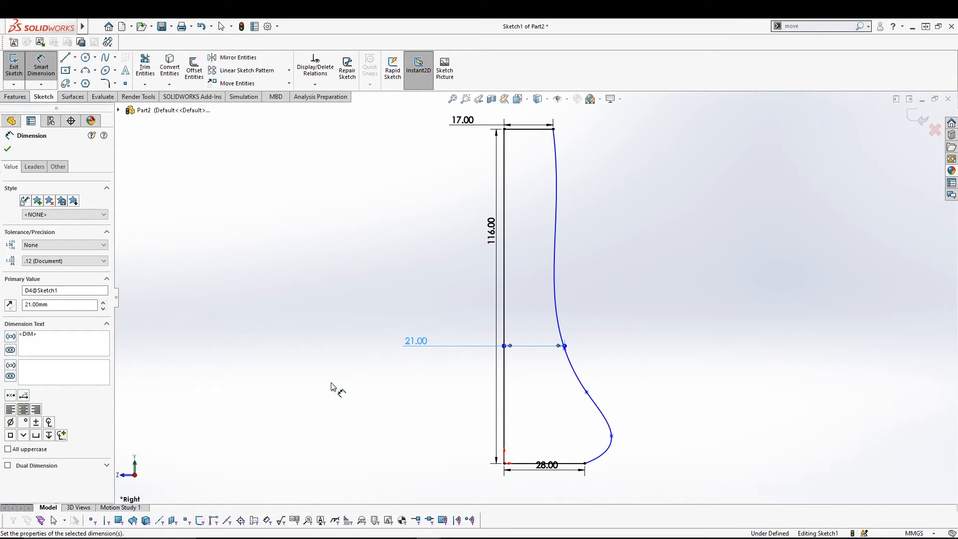
- Dimension the height of the spline's uppermost intermediate point above the base line and set it to 85 mm
left_click(565, 347)
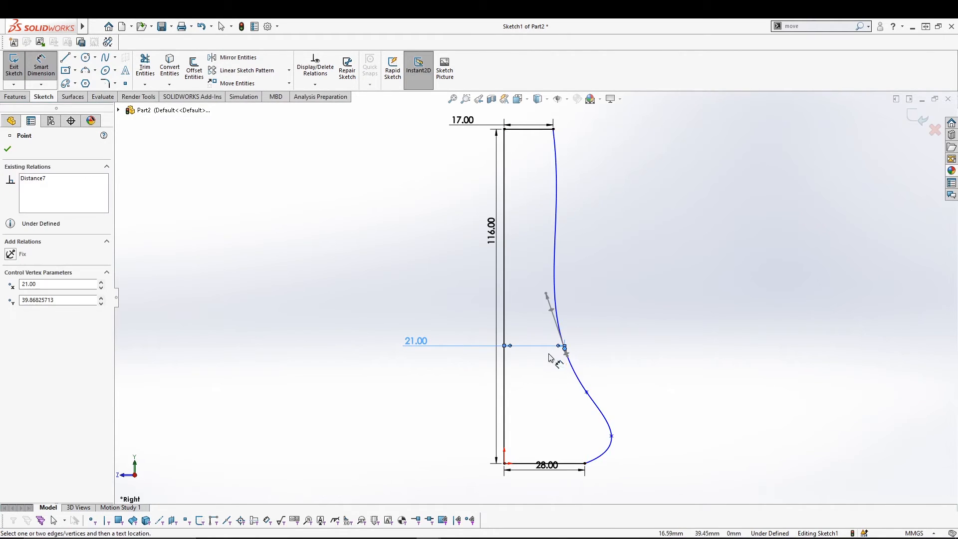
left_click(522, 467)
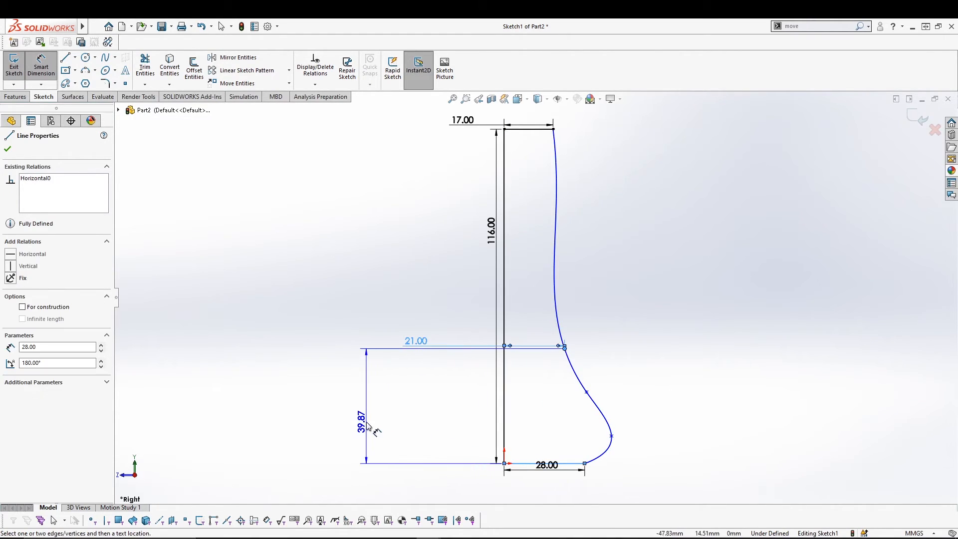
left_click(366, 419)
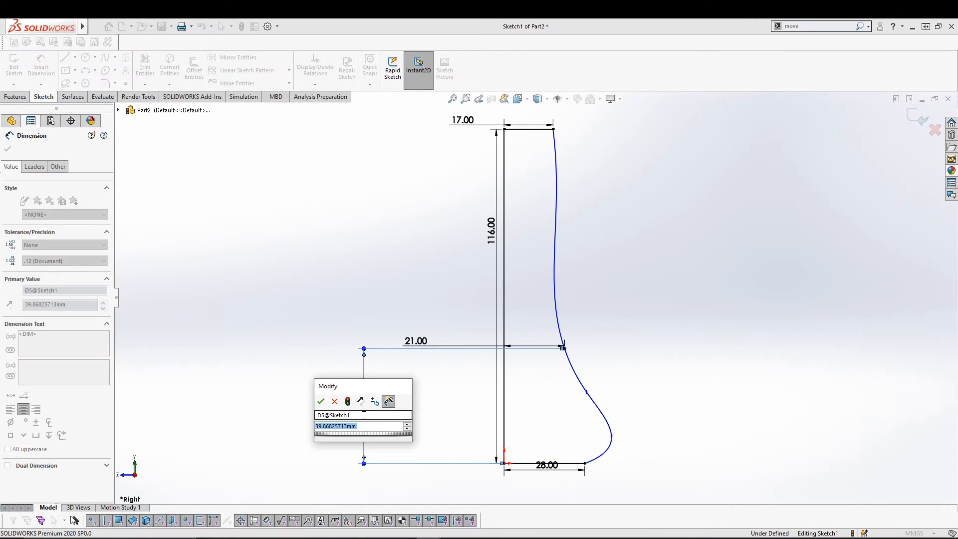
type("85")
key("Return")
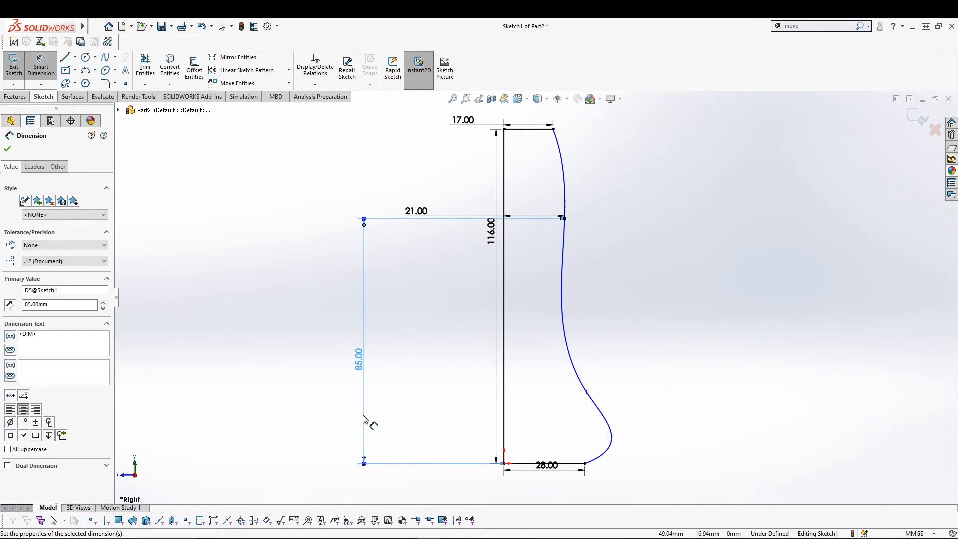
- Dimension the horizontal distance from the vertical line to the spline's middle intermediate point and set it to 39 mm
left_click(587, 393)
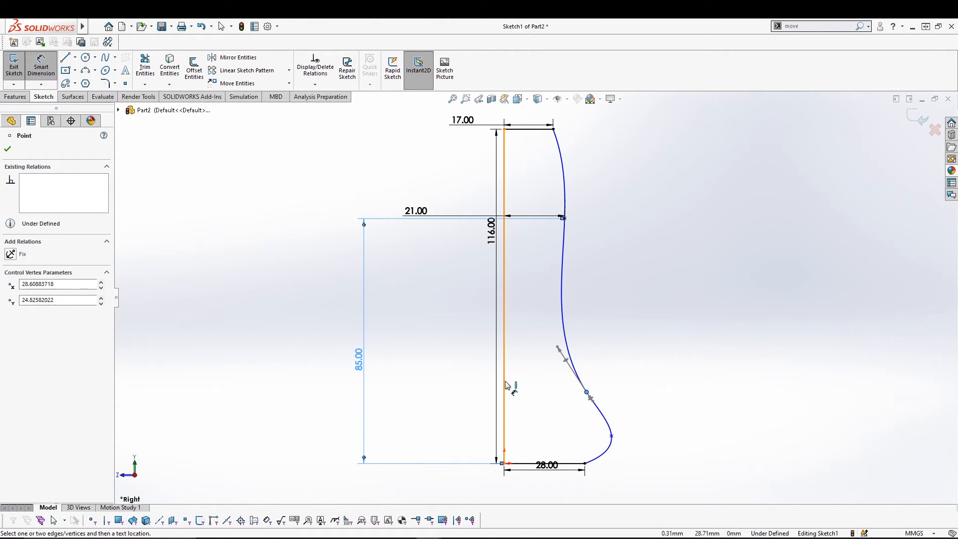
left_click(505, 383)
left_click(464, 340)
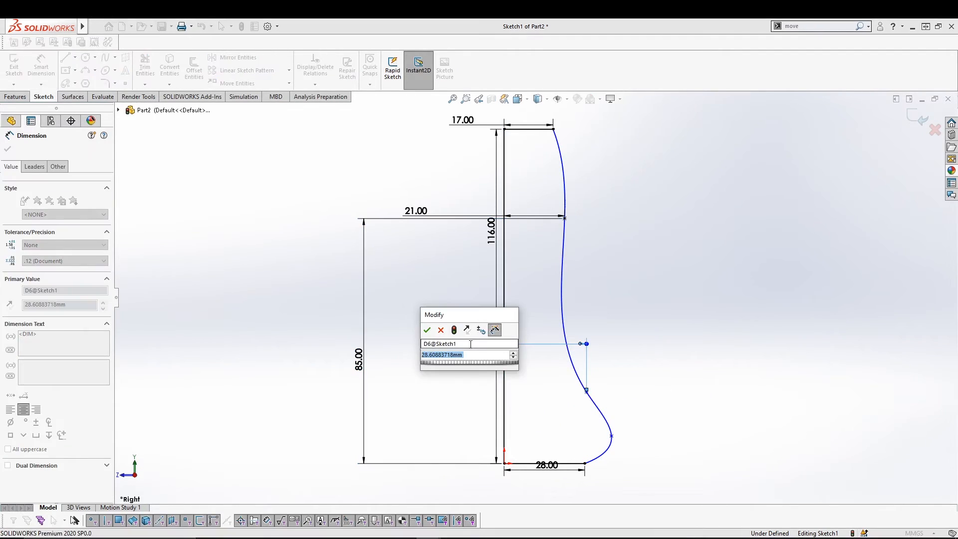
type("39")
key("Return")
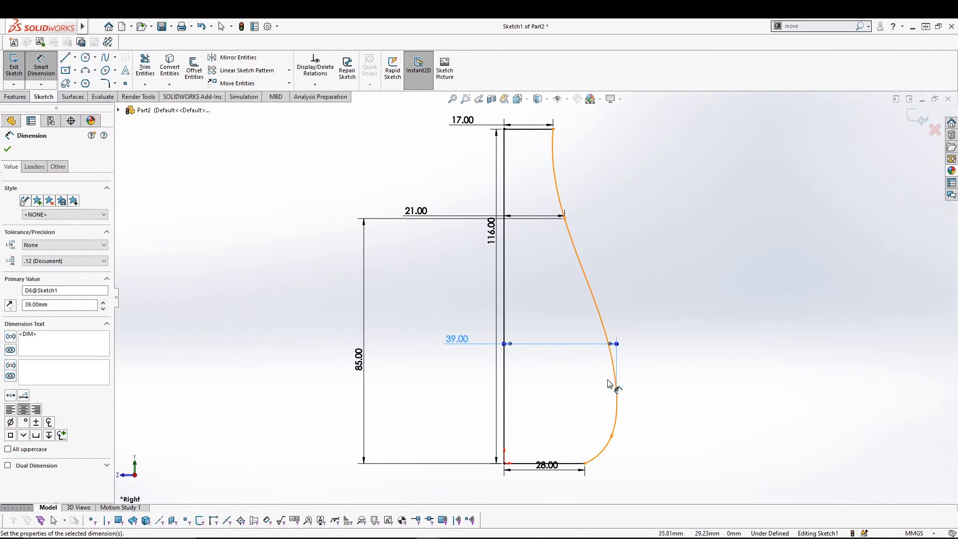
left_click(617, 391)
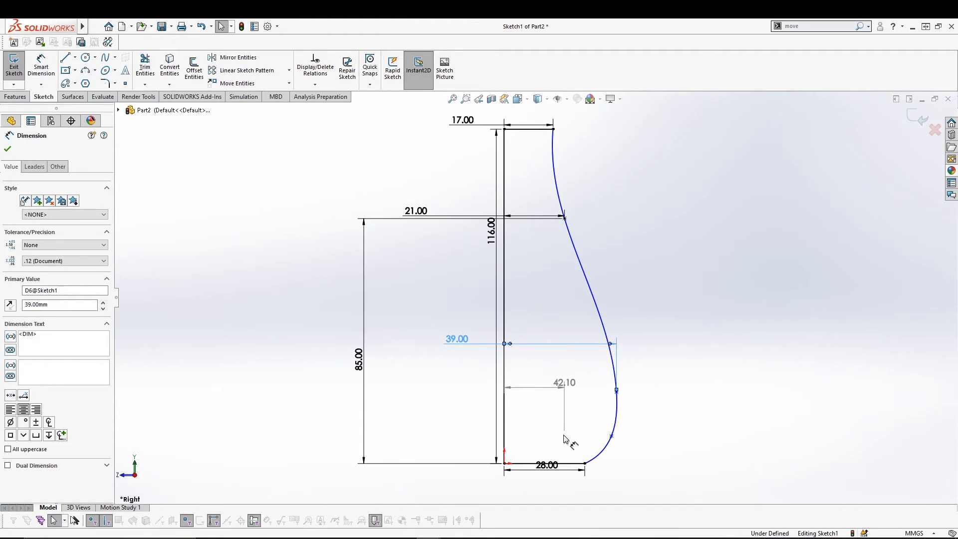
left_click(566, 465)
key("Escape")
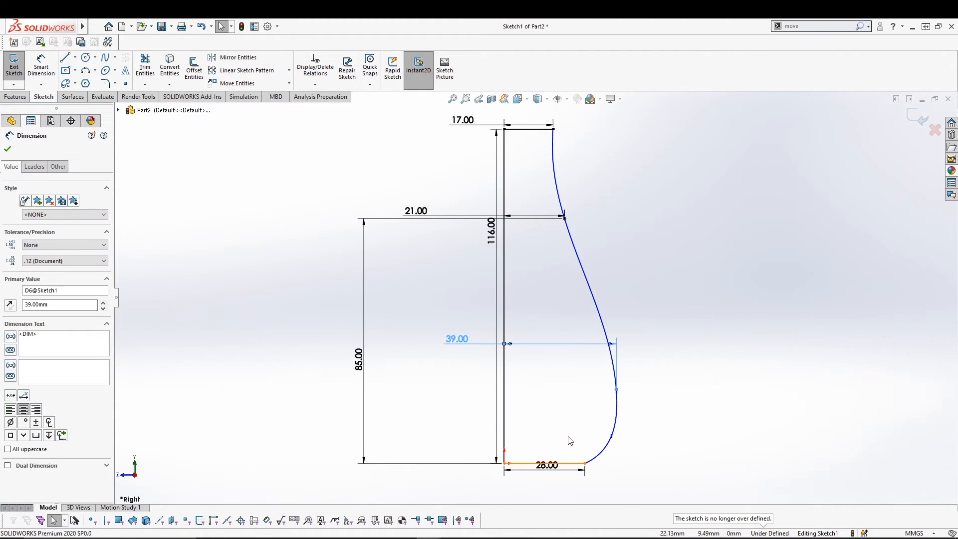
left_click(41, 65)
left_click_drag(616, 390, 617, 392)
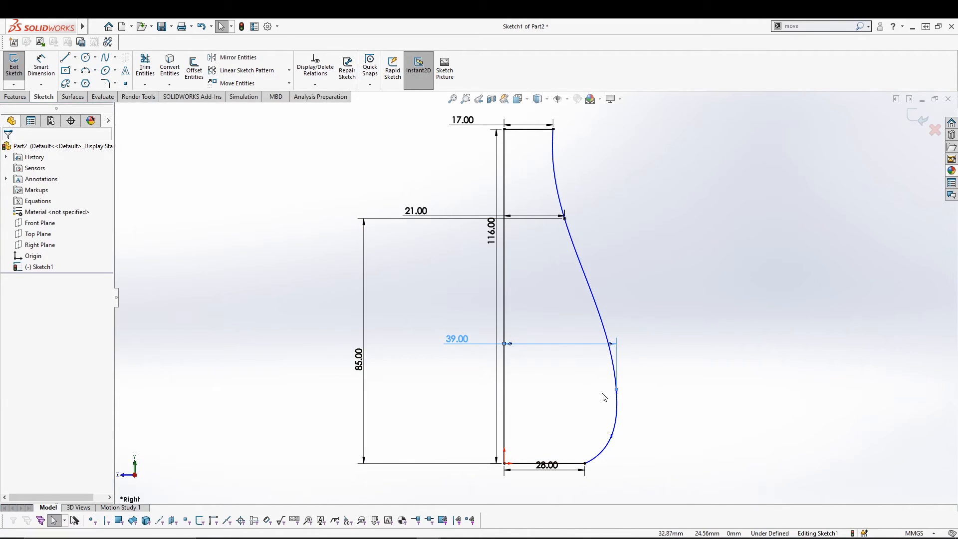
left_click(617, 394)
- Dimension the height of the spline's middle intermediate point above the base line and set it to 55 mm
left_click(41, 66)
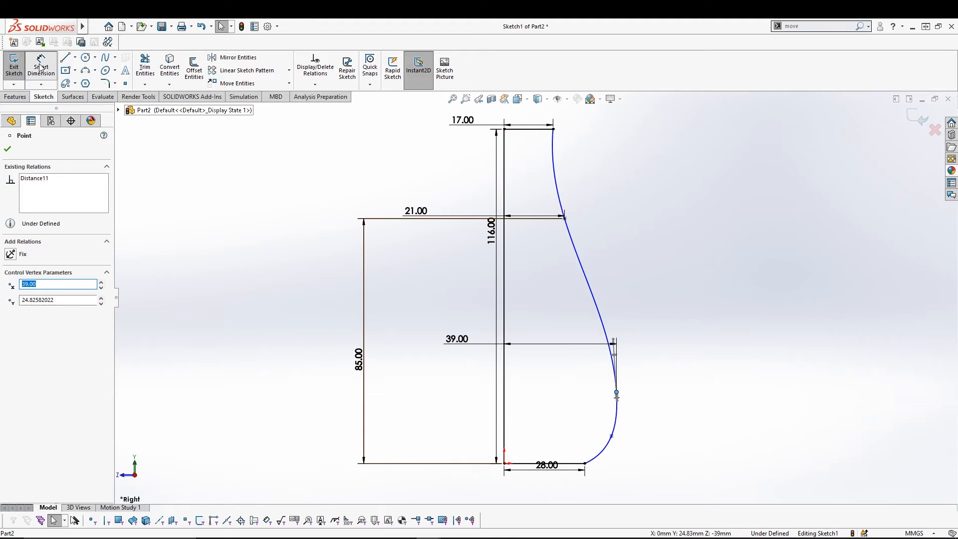
left_click(569, 459)
left_click(617, 392)
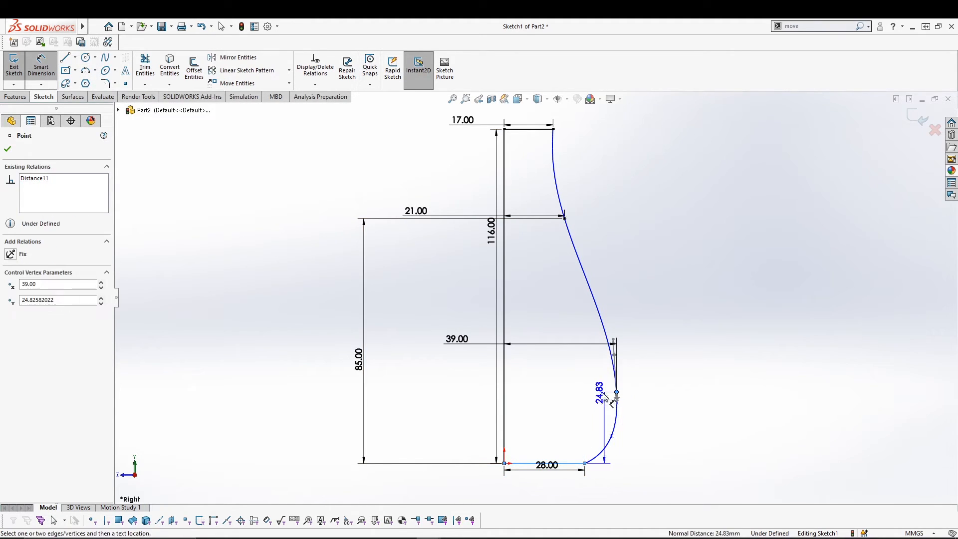
left_click(395, 407)
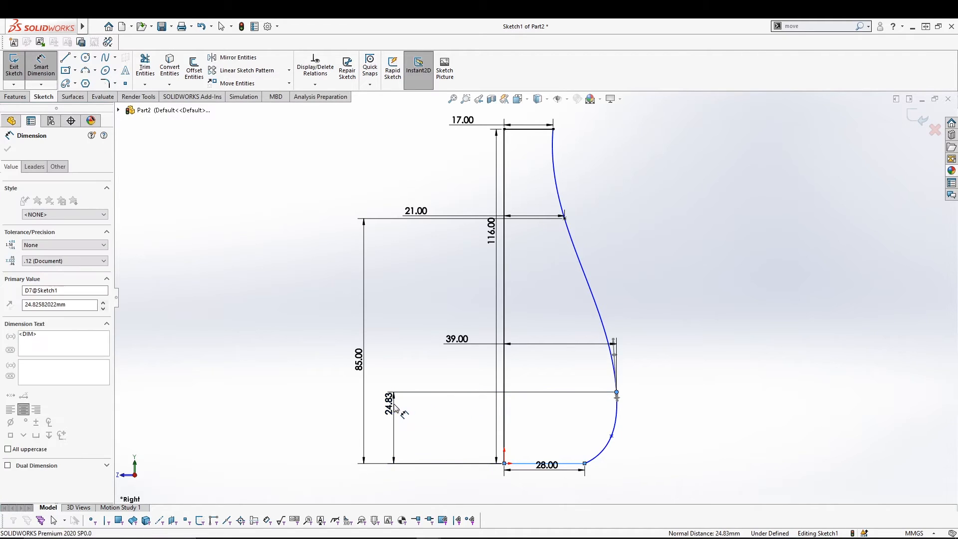
type("55")
key("Return")
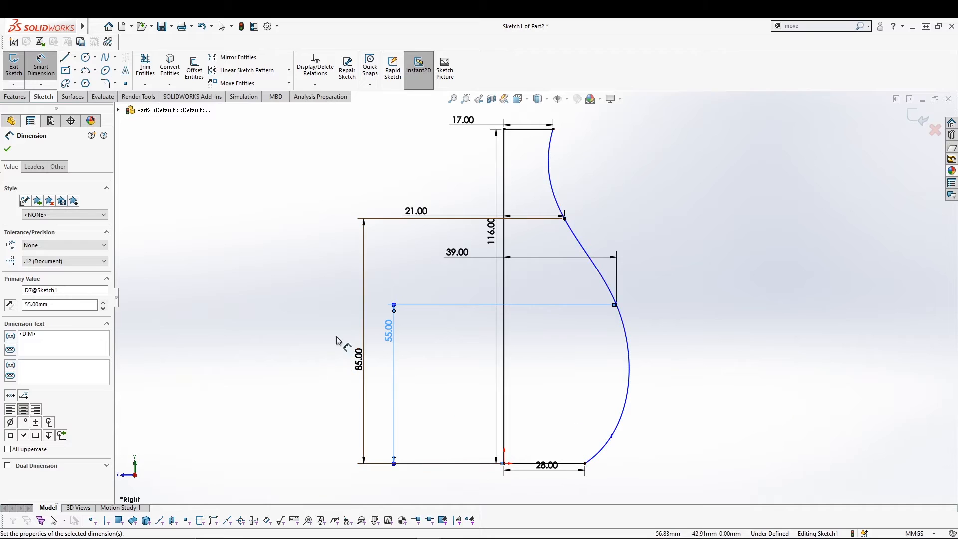
- Dimension the horizontal distance from the vertical line to the spline's lowest intermediate point and set it to 40 mm
left_click(612, 437)
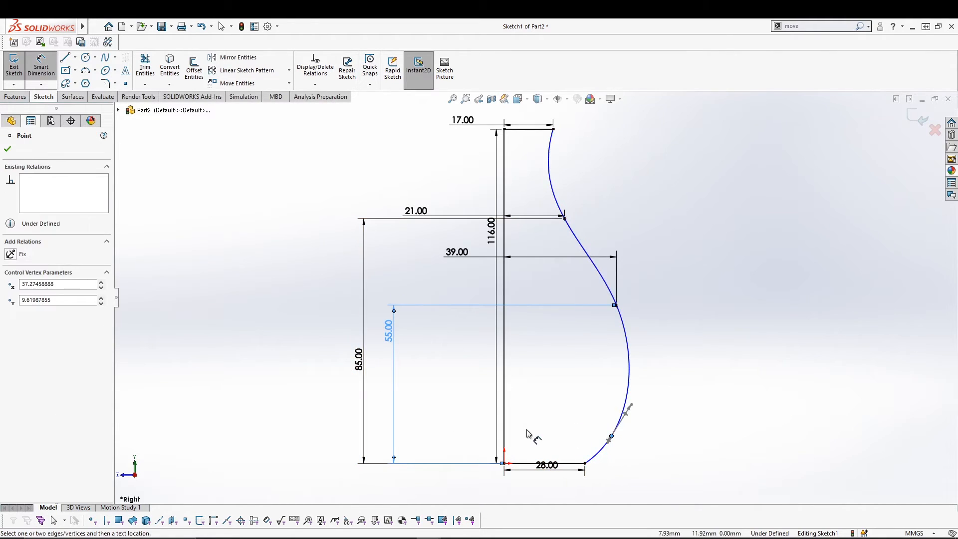
left_click(505, 427)
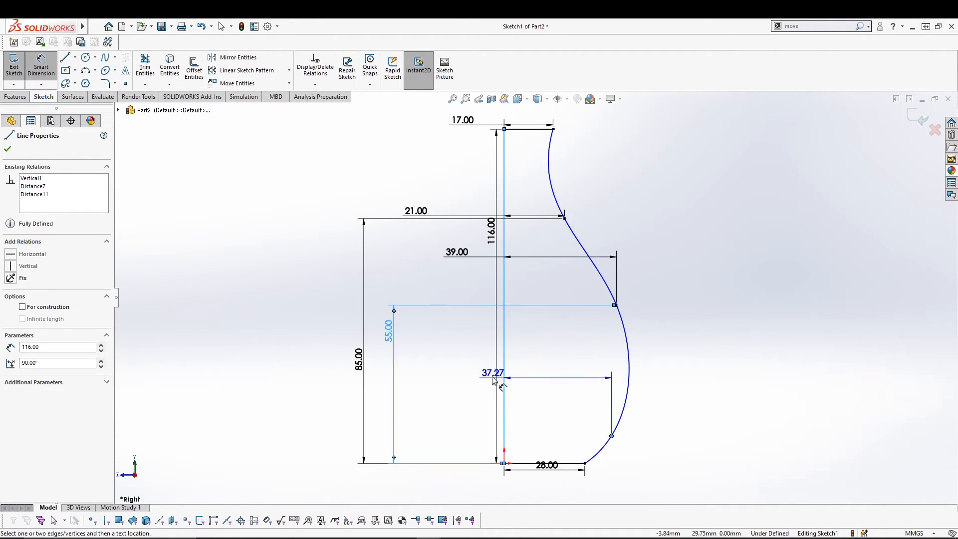
left_click(460, 366)
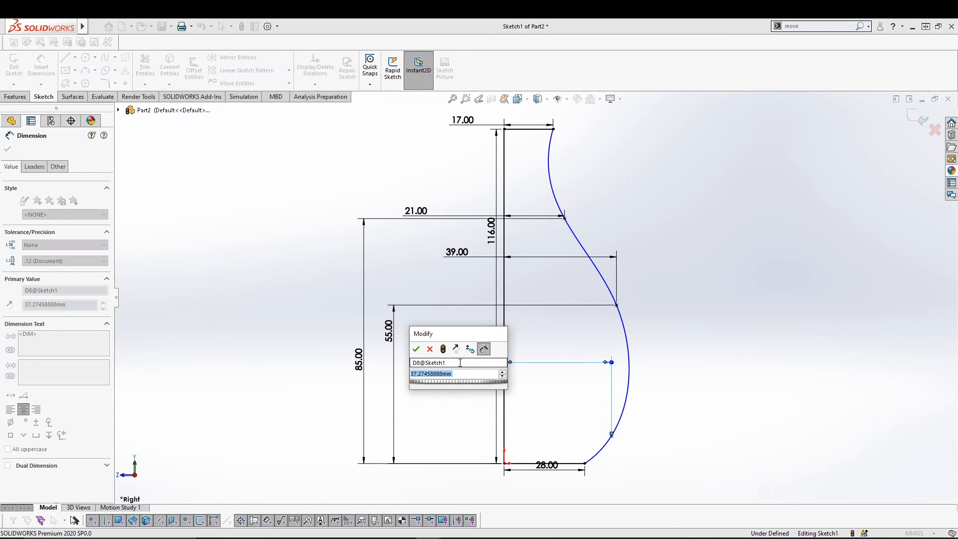
type("40")
key("Return")
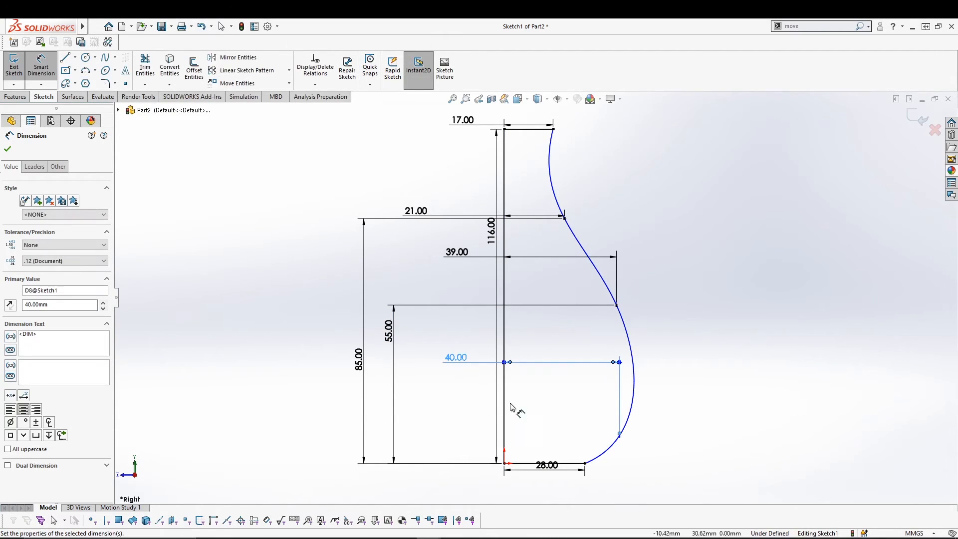
- Dimension the height of the spline's lowest intermediate point above the base line and set it to 20 mm
left_click(620, 435)
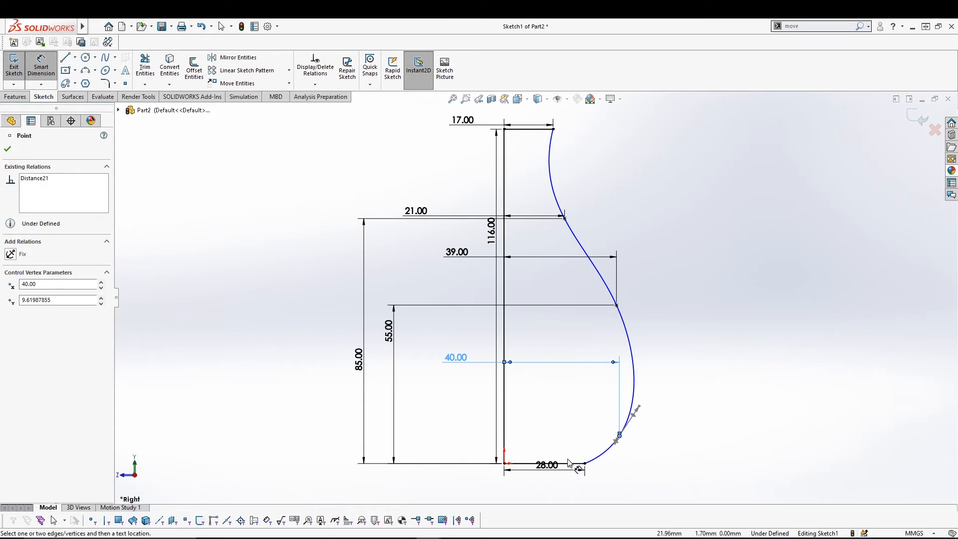
left_click(559, 464)
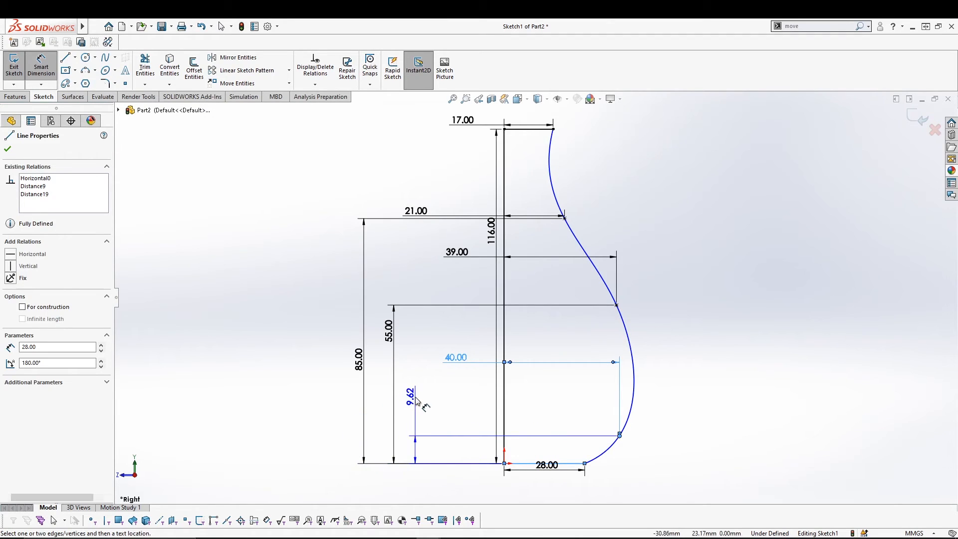
left_click(415, 399)
type("20")
key("Return")
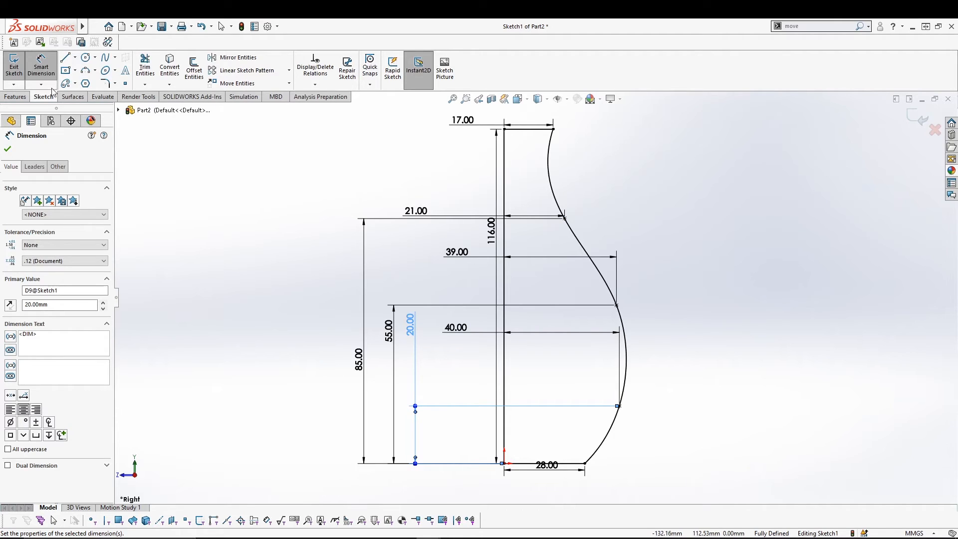
left_click(55, 72)
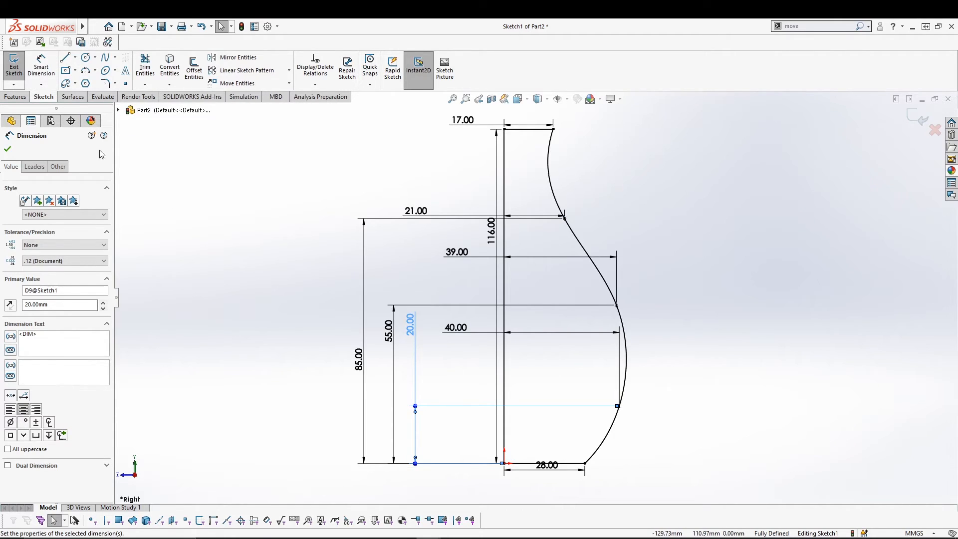
left_click(258, 250)
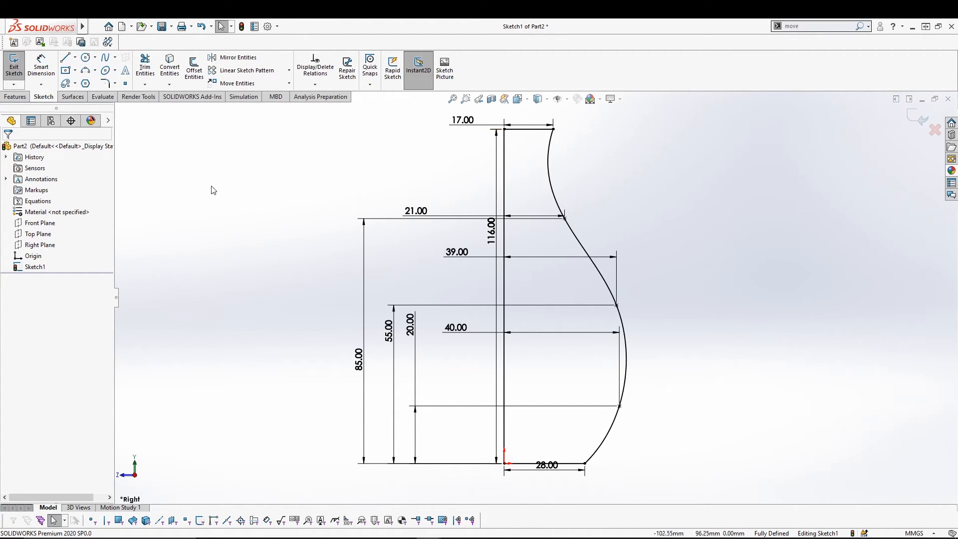
- Finish the profile sketch and revolve it 360 degrees about its vertical line into a solid vase body
left_click(14, 65)
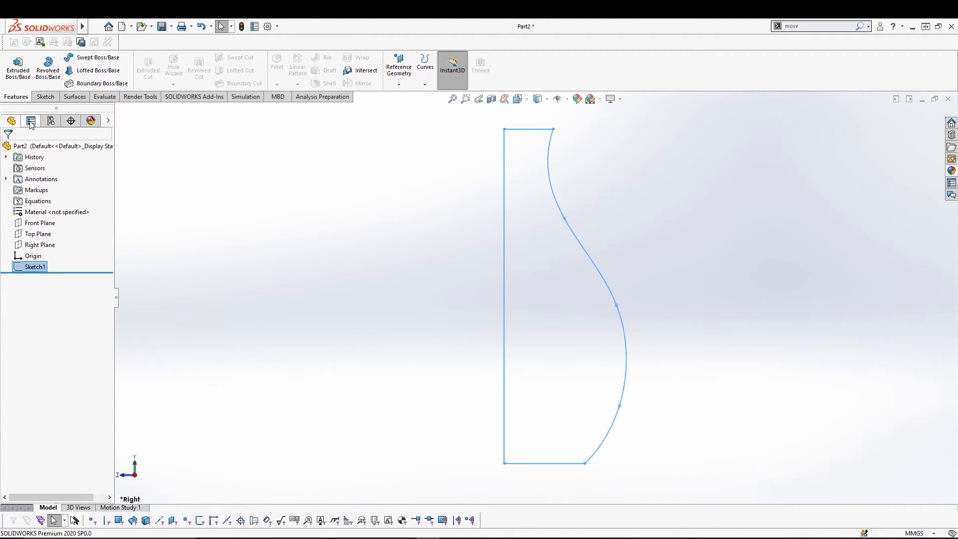
left_click(47, 67)
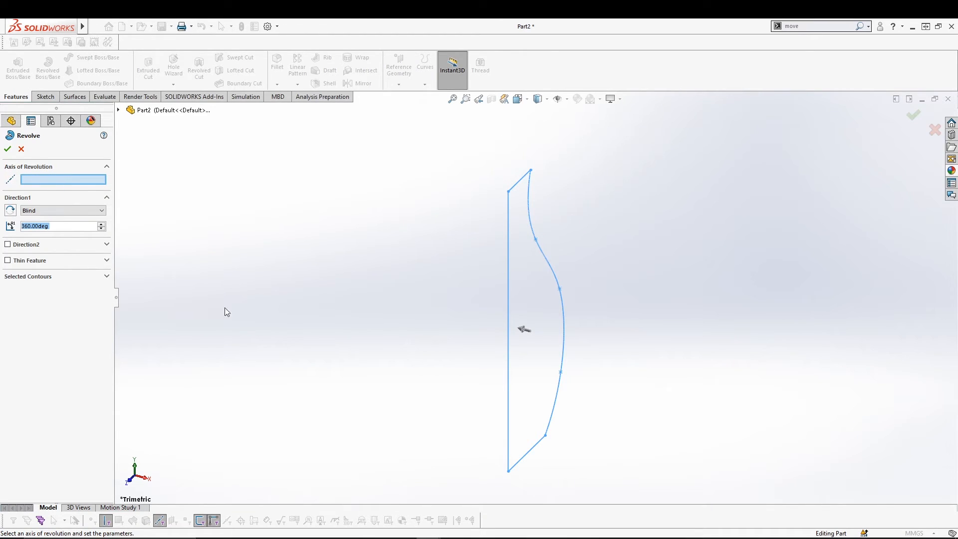
left_click(508, 238)
left_click(8, 149)
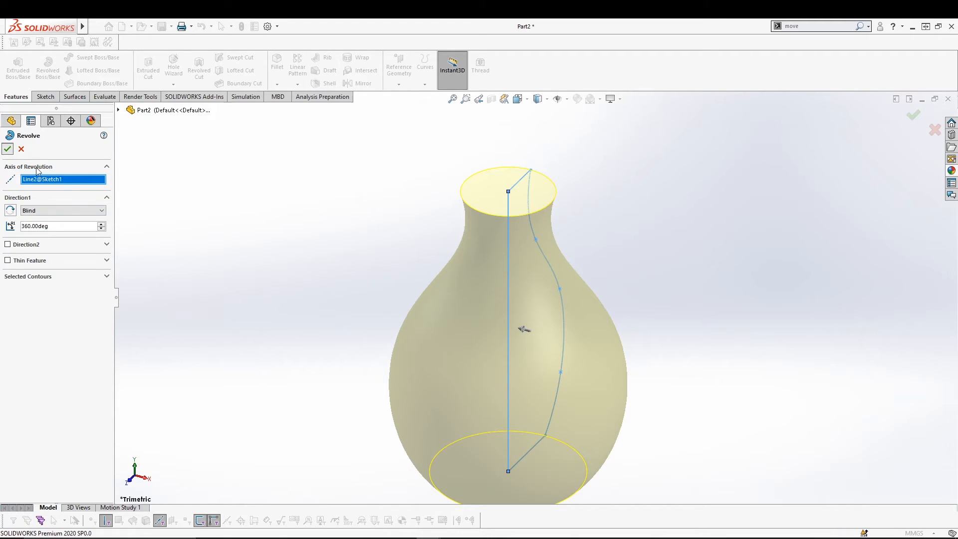
middle_click_drag(291, 319, 286, 299)
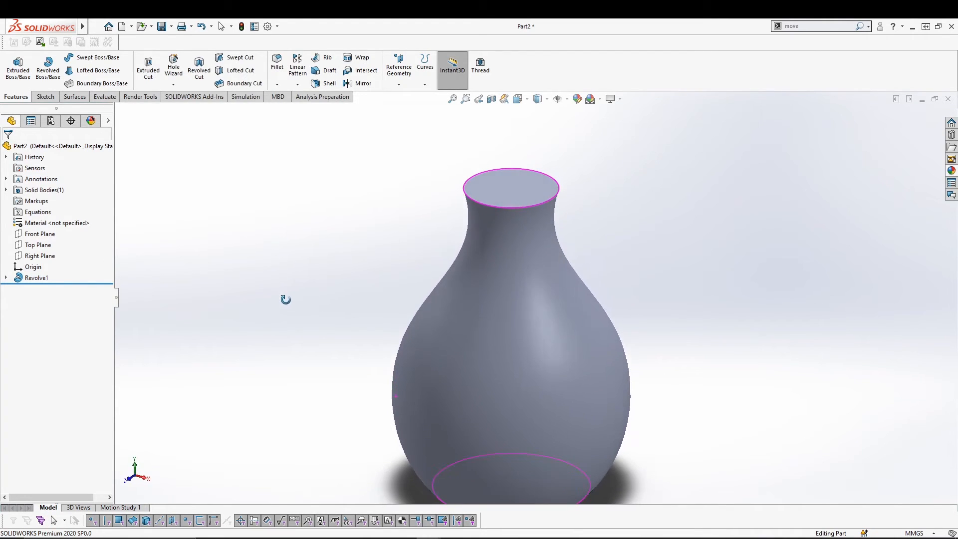
scroll(285, 300, "up", 1)
scroll(286, 301, "down", 1)
scroll(372, 351, "down", 1)
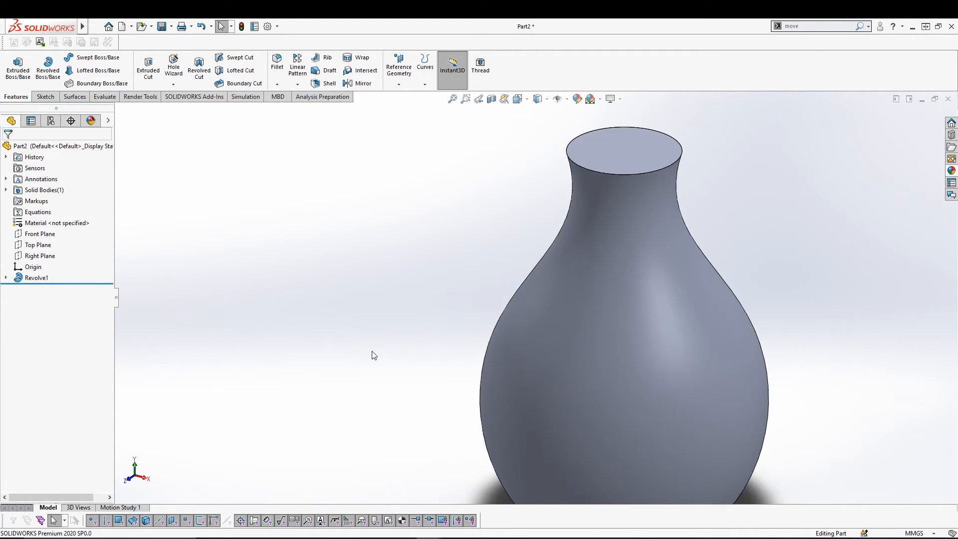
scroll(372, 351, "up", 1)
scroll(372, 351, "down", 1)
scroll(372, 351, "up", 1)
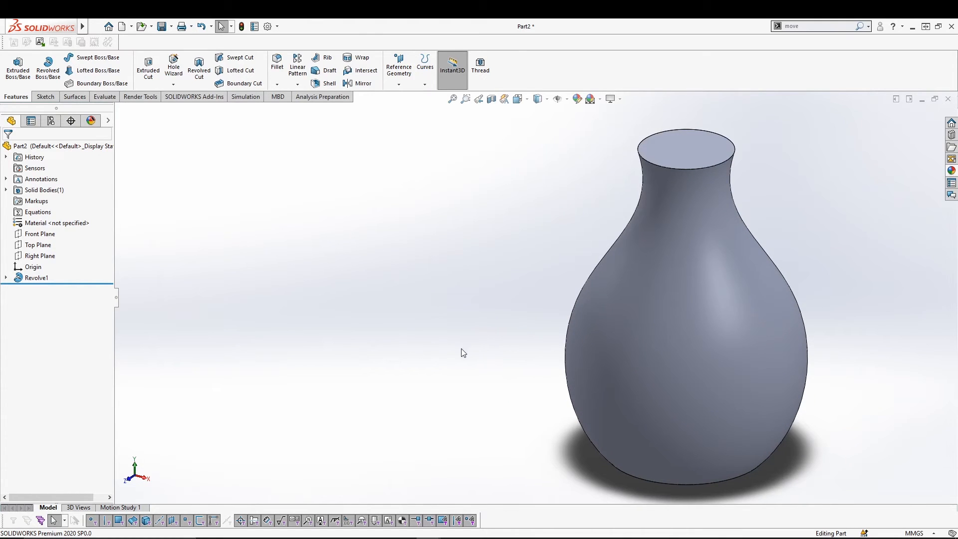
- Start a new sketch on the Right Plane and orient the view normal to it
left_click(452, 99)
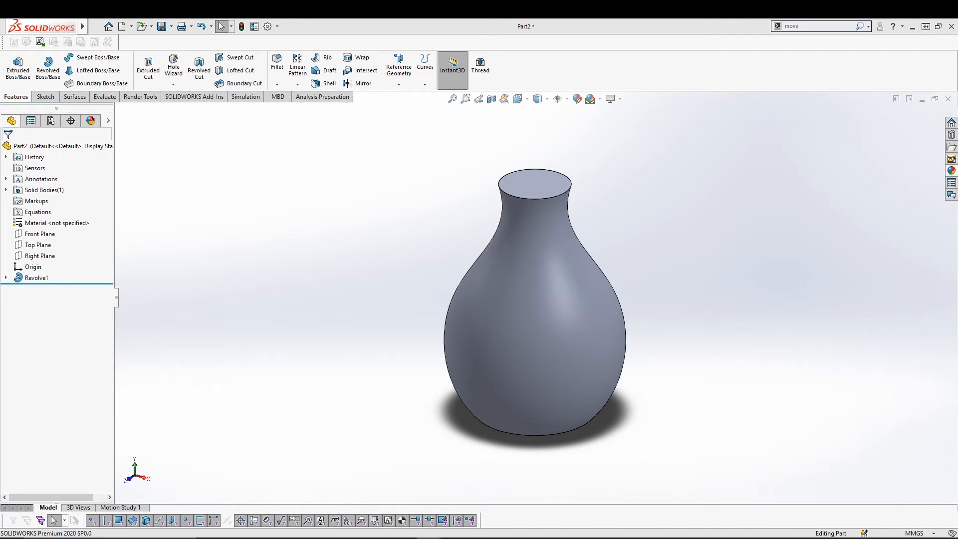
left_click(54, 255)
left_click(52, 238)
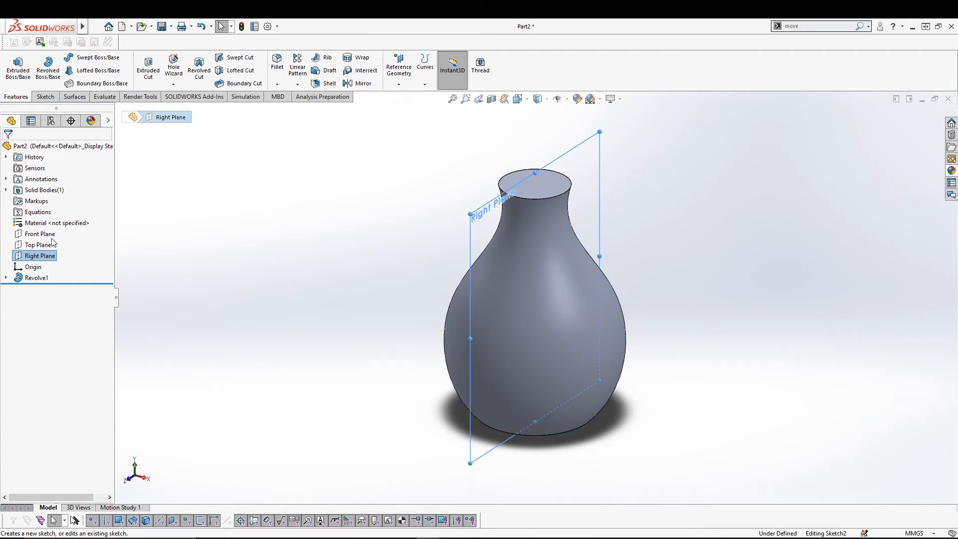
key("space")
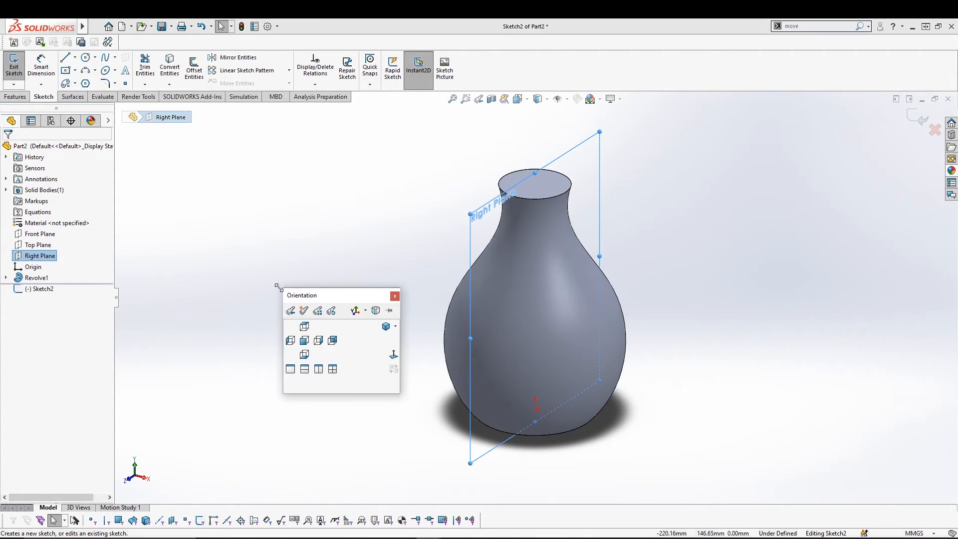
left_click(394, 355)
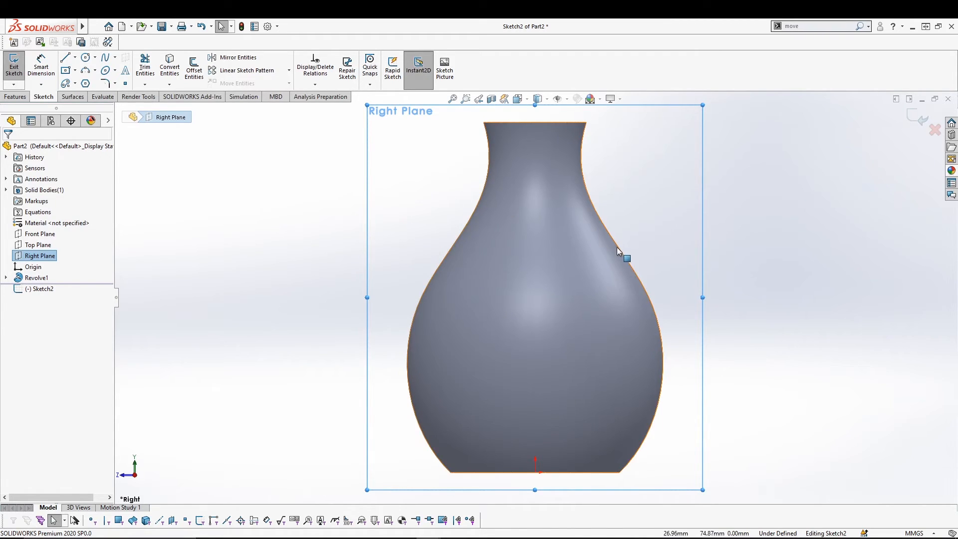
- Convert the right-hand silhouette edge of the vase into a sketch curve and finish the sketch
left_click(170, 67)
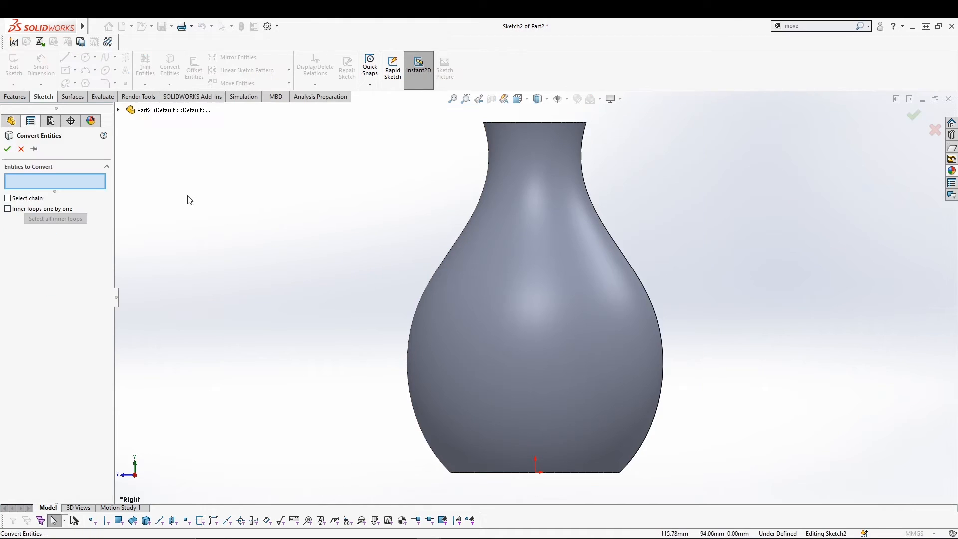
left_click(621, 250)
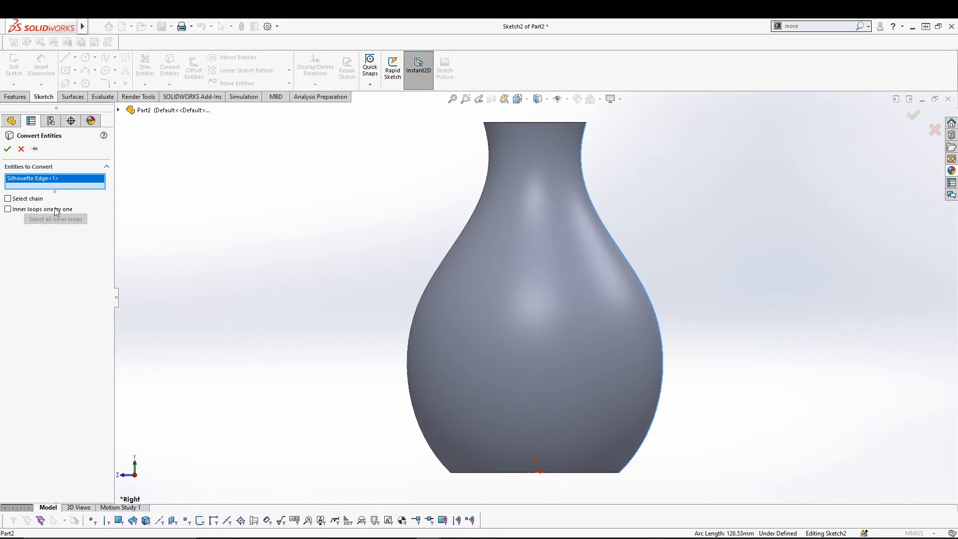
left_click(7, 149)
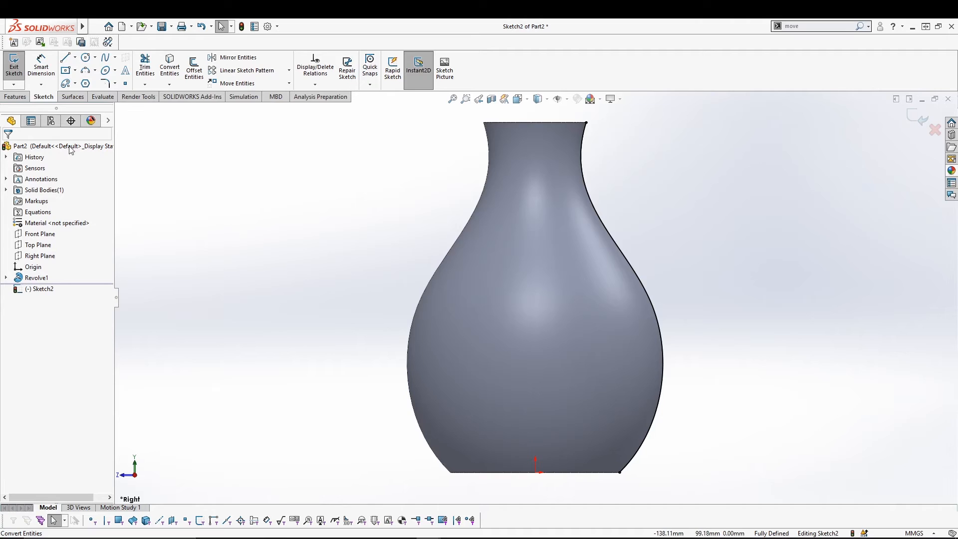
left_click(14, 65)
middle_click_drag(327, 283, 347, 304)
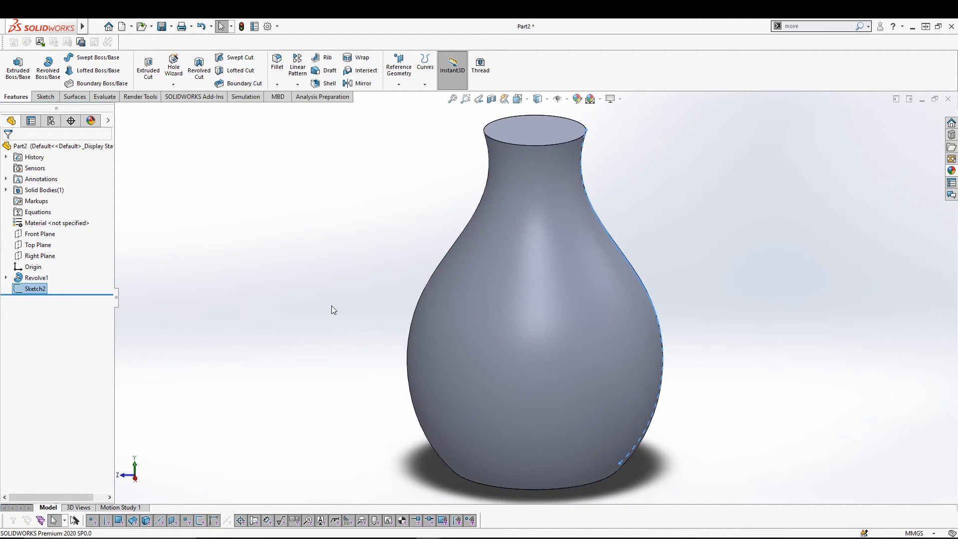
left_click(308, 265)
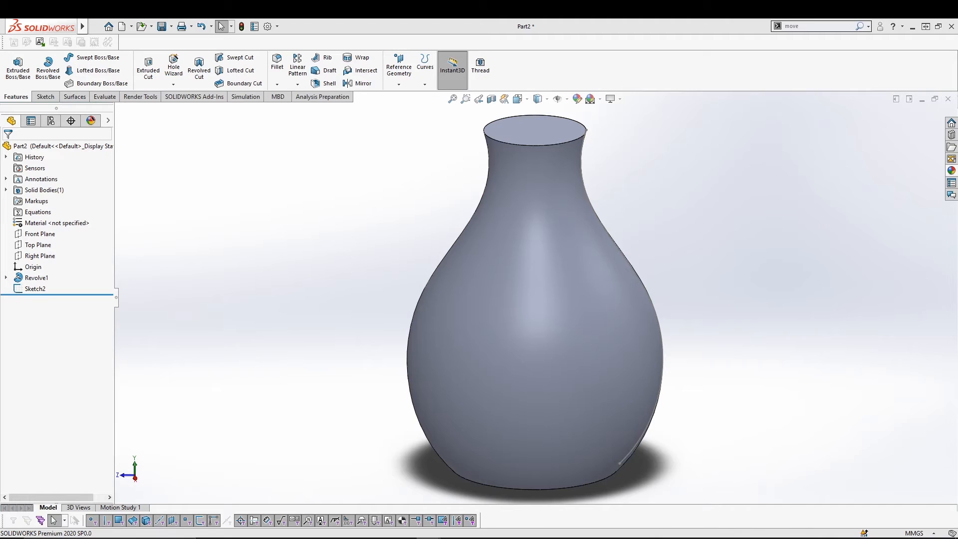
- Start a new sketch on the vase's flat bottom face and orient the view normal to it
middle_click_drag(342, 369, 346, 201)
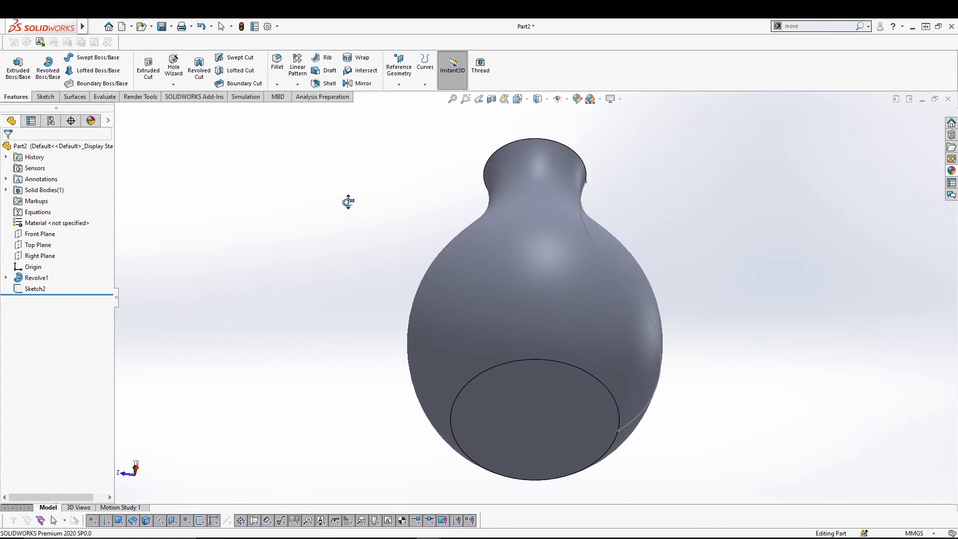
left_click(543, 429)
left_click(582, 397)
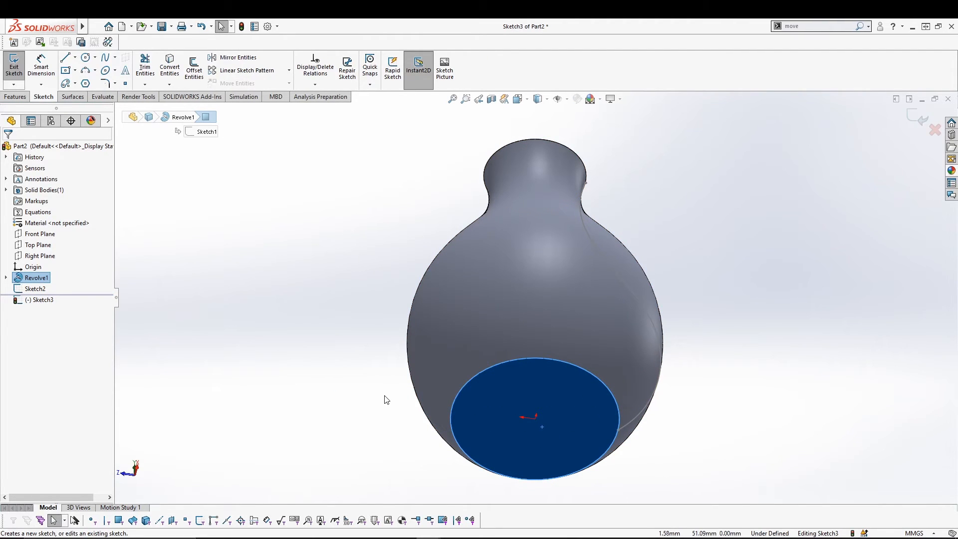
key("space")
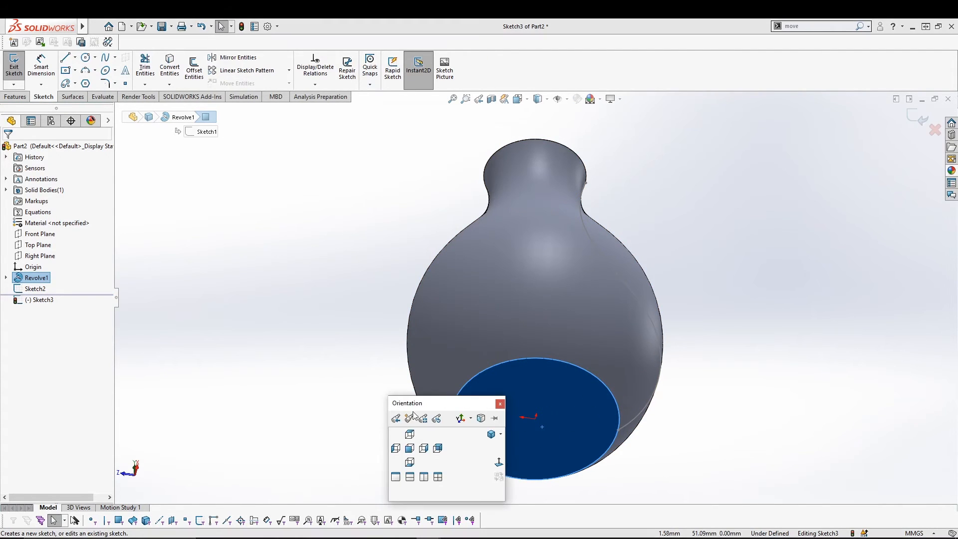
left_click(499, 463)
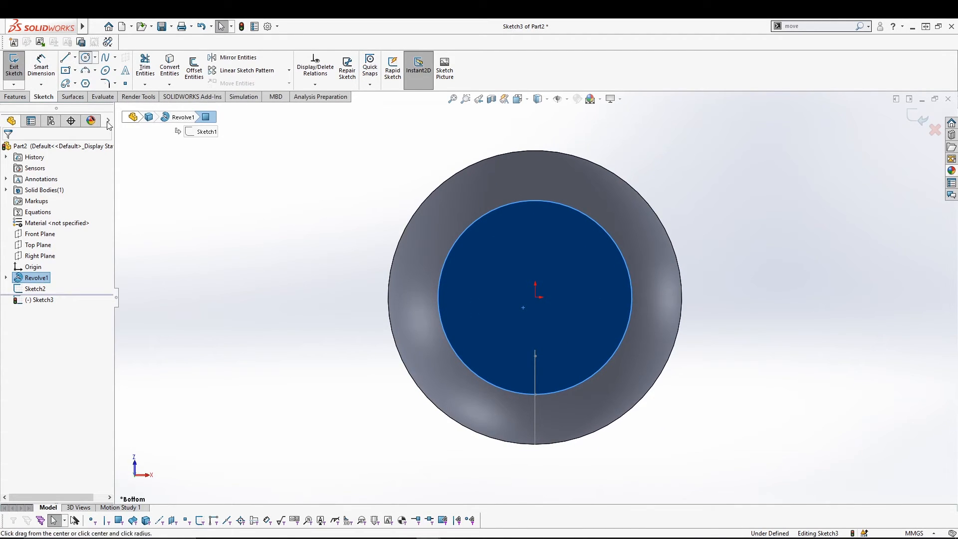
- Sketch a circle of about 1.76 mm radius centred on the converted curve's lower endpoint at the base edge
left_click(85, 58)
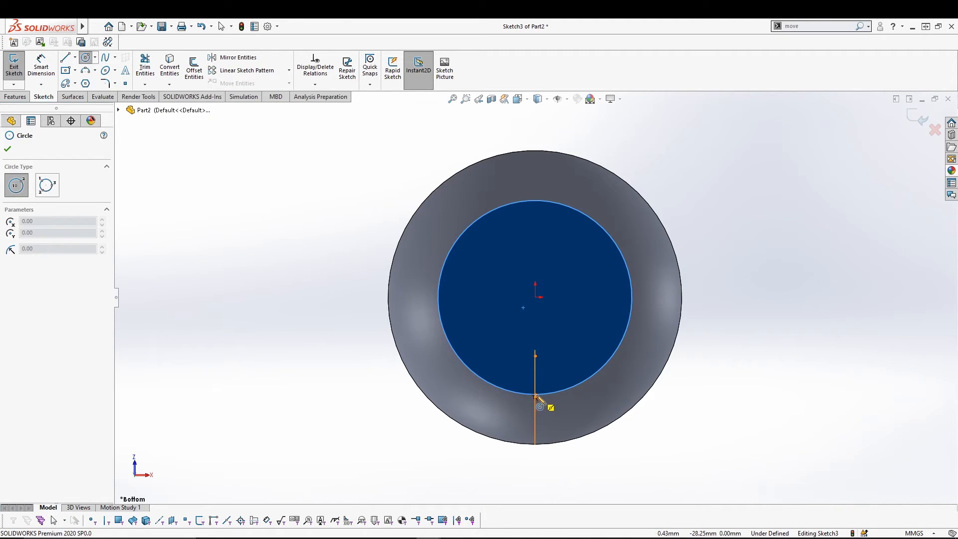
scroll(535, 390, "down", 2)
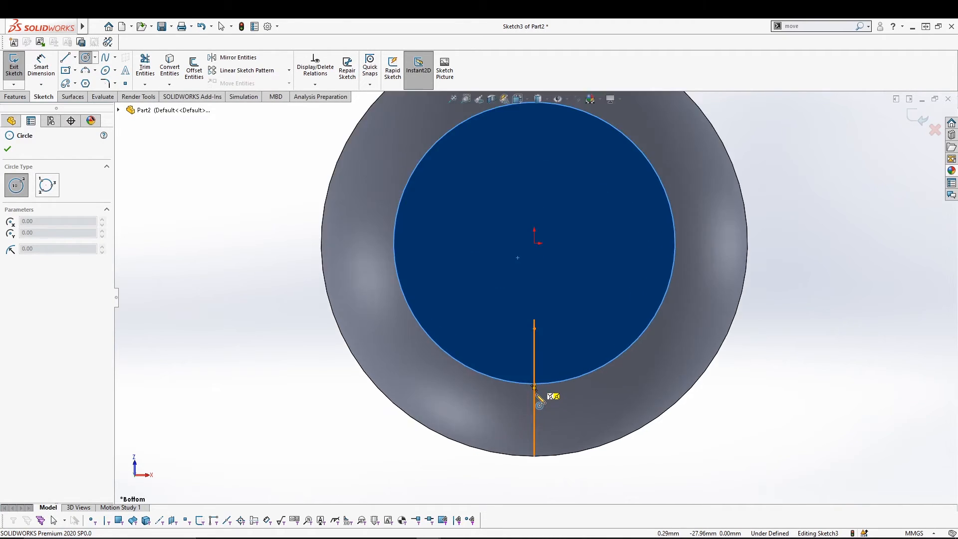
scroll(540, 399, "down", 4)
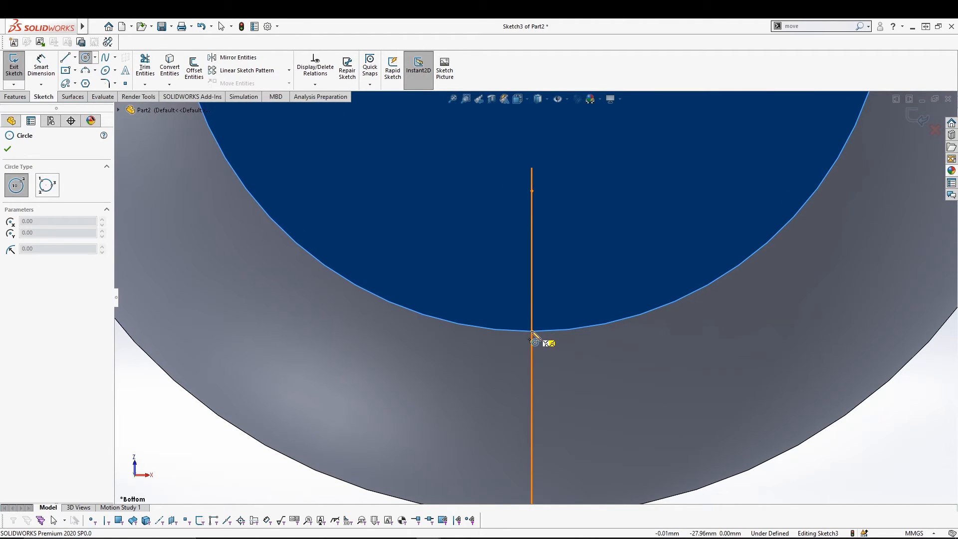
left_click(532, 331)
left_click(554, 331)
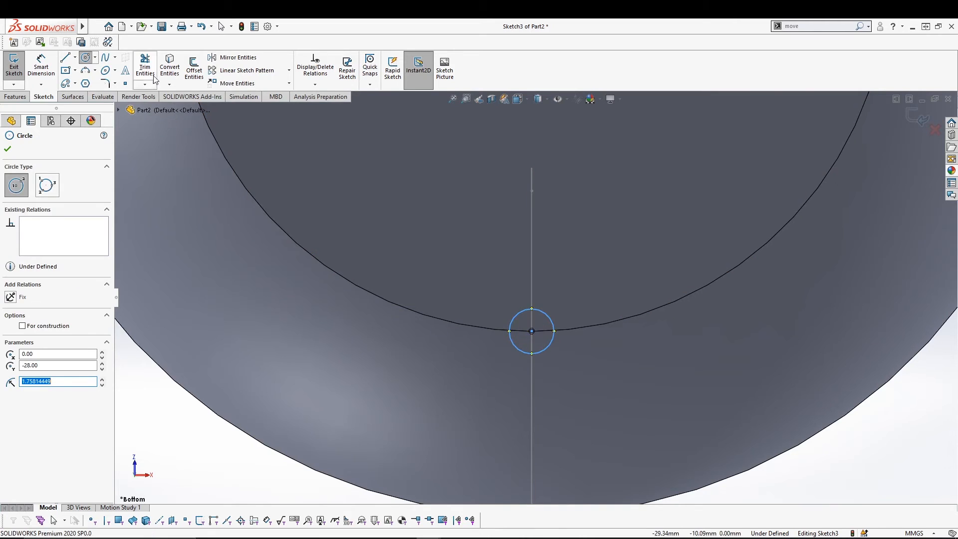
- Dimension the circle's diameter, set it to 9.23 mm and finish the sketch
left_click(41, 66)
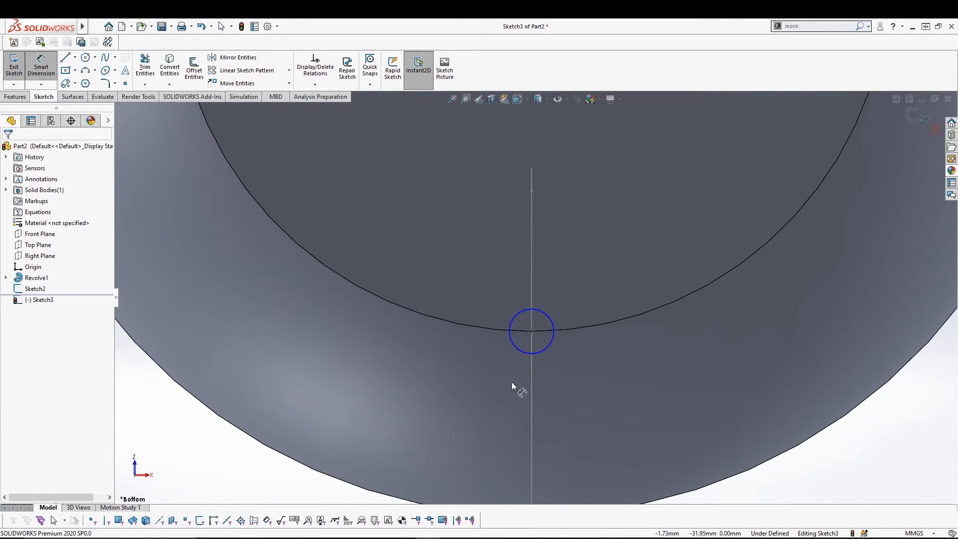
left_click(517, 347)
left_click(215, 451)
type("9.23")
key("Return")
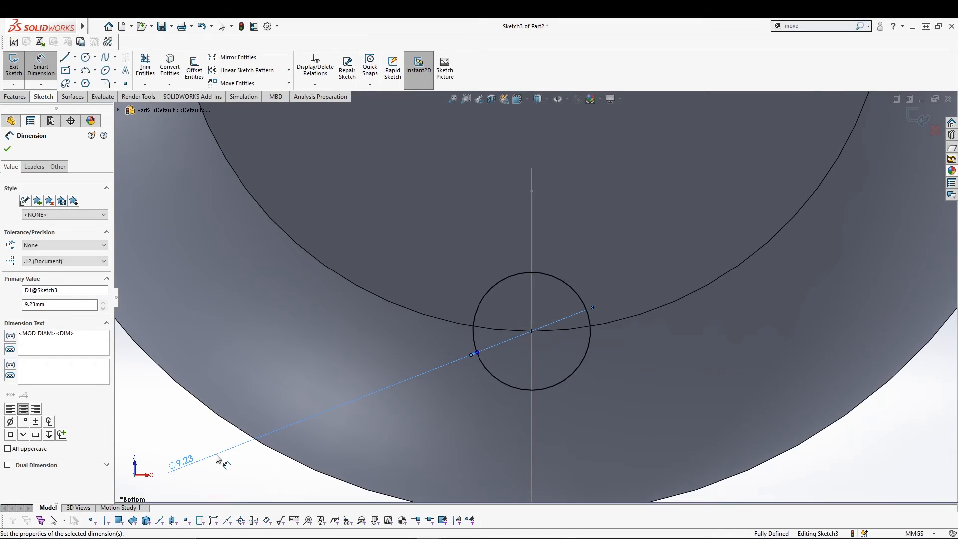
left_click(14, 65)
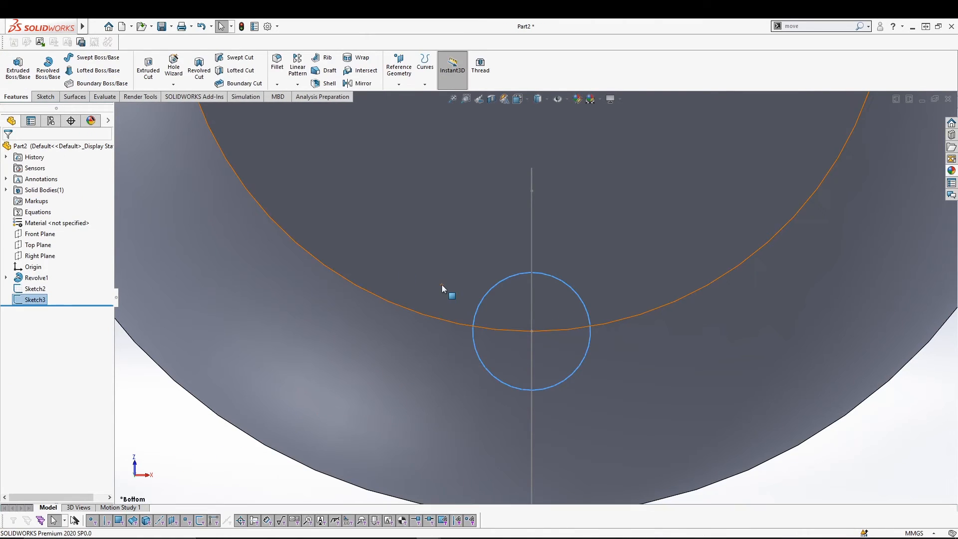
- Create a swept boss using the circle sketch as the profile and the converted silhouette curve as the path
middle_click_drag(505, 232, 537, 436)
scroll(538, 436, "up", 5)
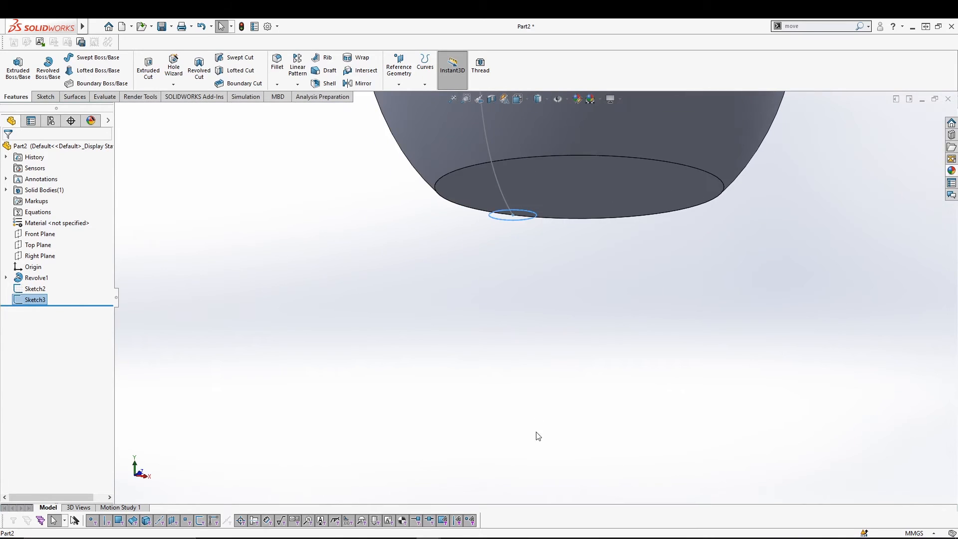
left_click(453, 99)
middle_click_drag(353, 385, 429, 434)
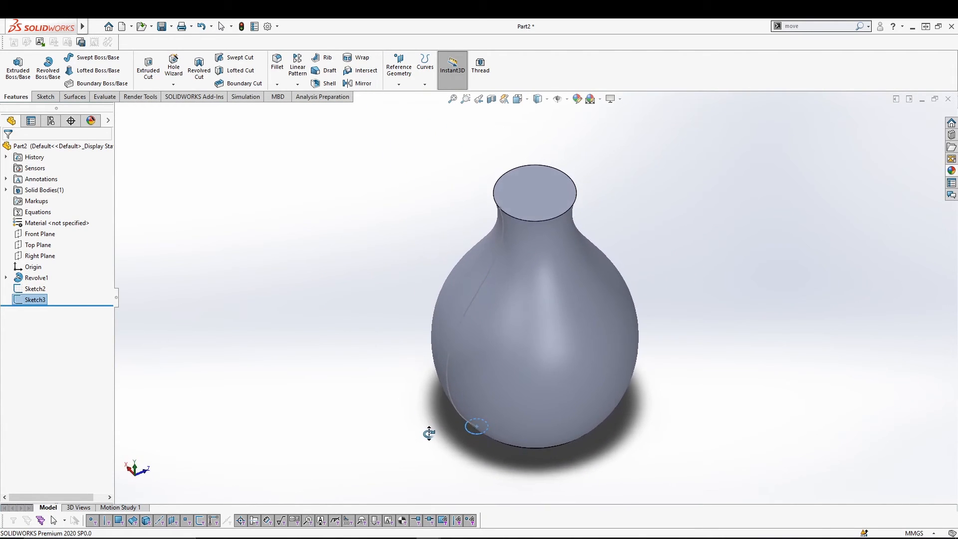
mouse_move(310, 306)
middle_mouse_down()
mouse_move(328, 320)
mouse_move(328, 307)
middle_mouse_up()
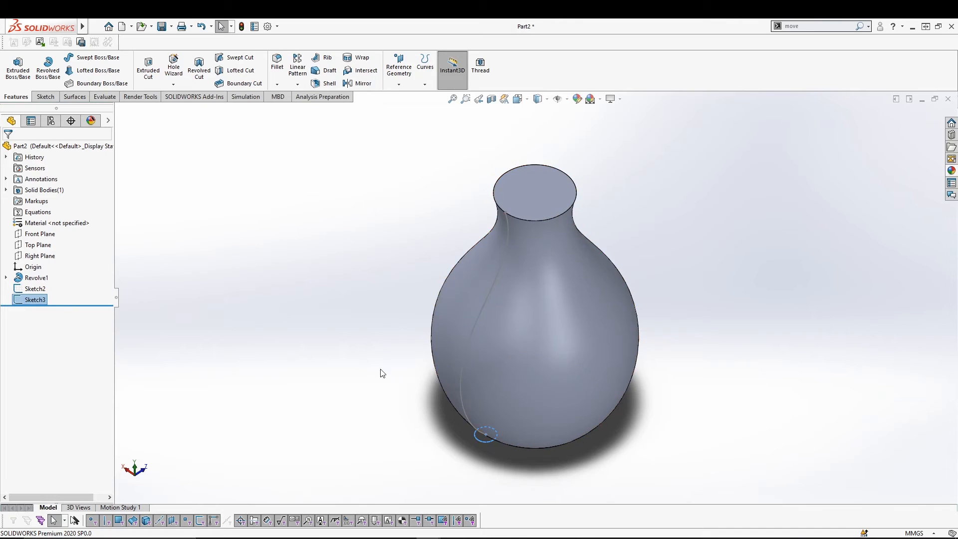
left_click(94, 59)
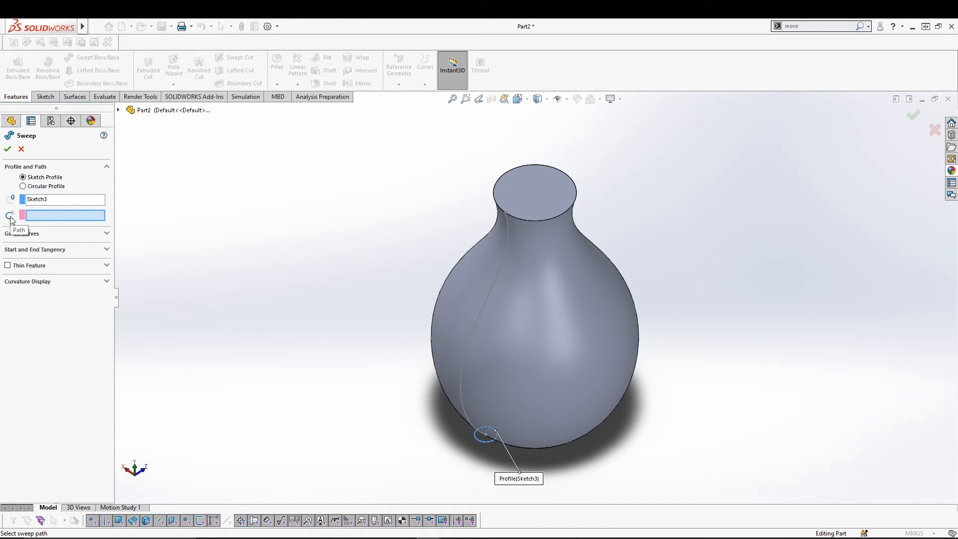
left_click(470, 340)
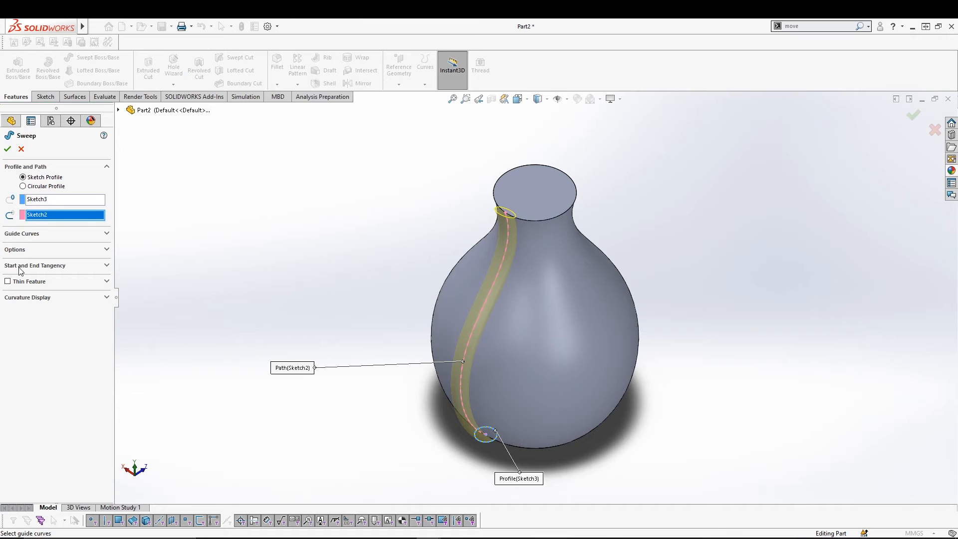
left_click(104, 250)
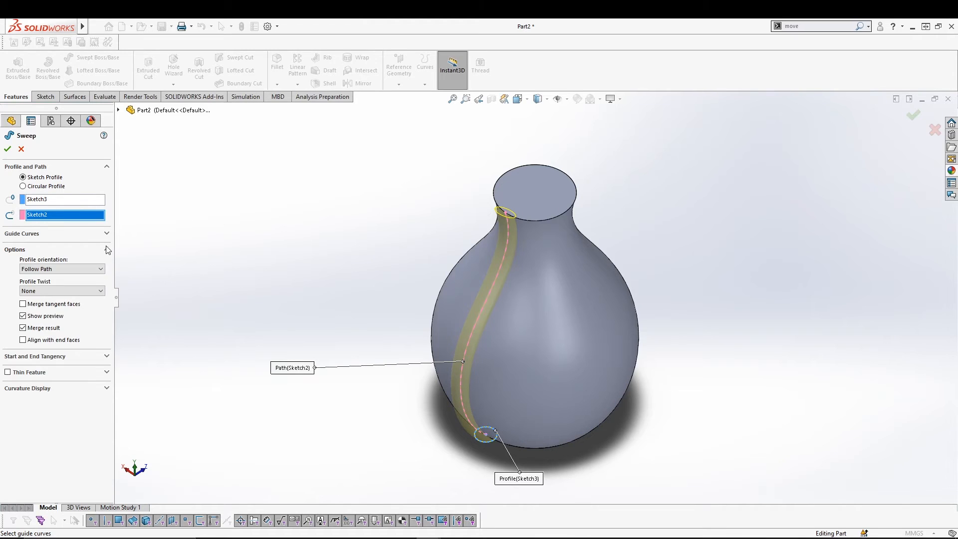
left_click(106, 234)
left_click(7, 149)
middle_click_drag(306, 260, 303, 295)
left_click(302, 299)
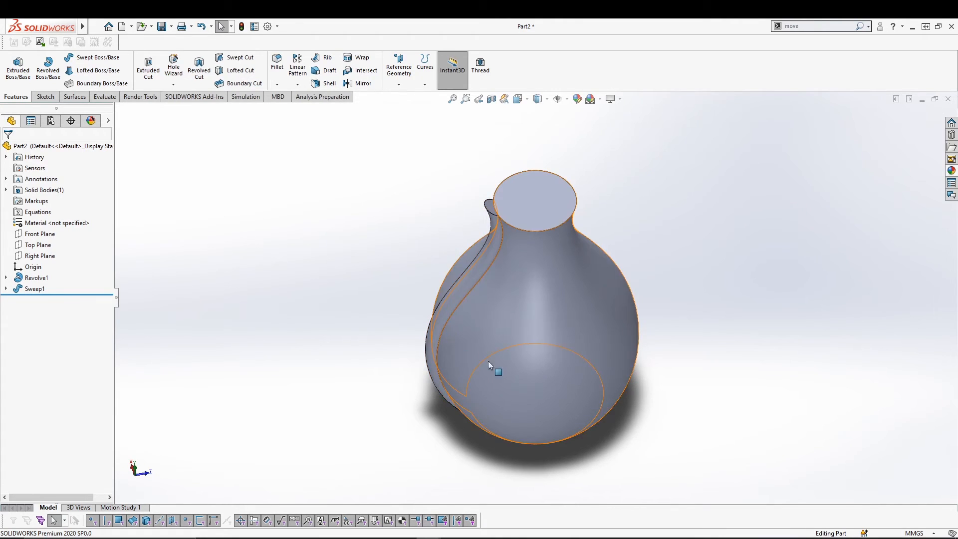
middle_click_drag(331, 334, 336, 374)
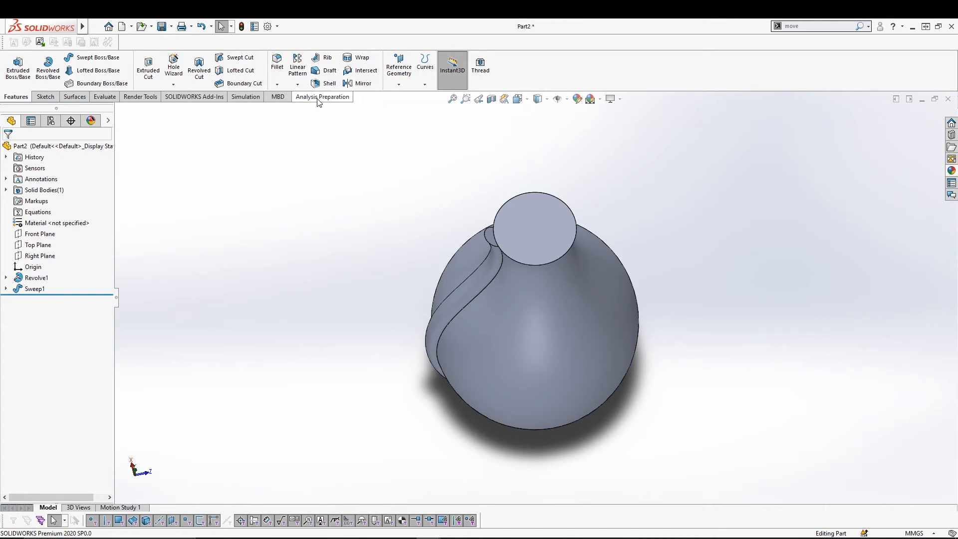
middle_click_drag(360, 299, 360, 277)
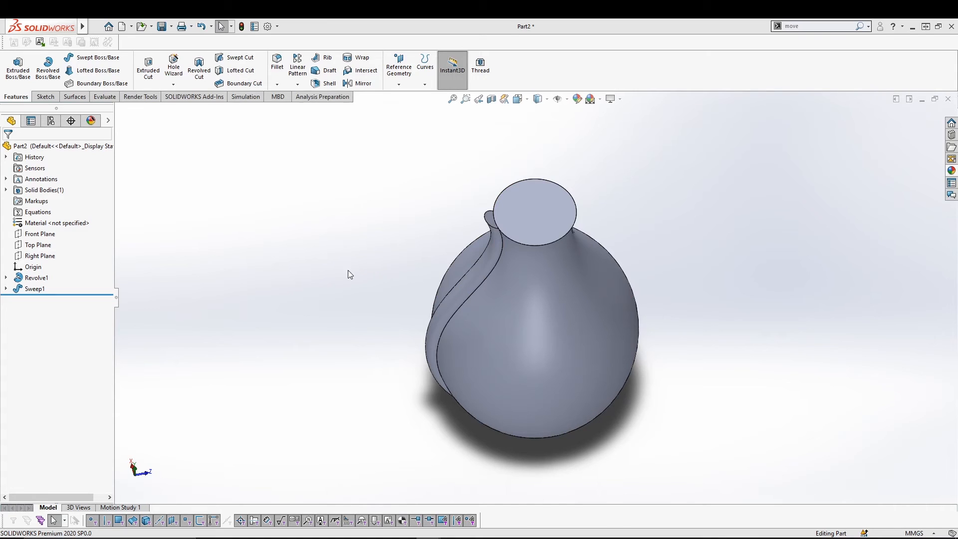
middle_click_drag(331, 286, 352, 295)
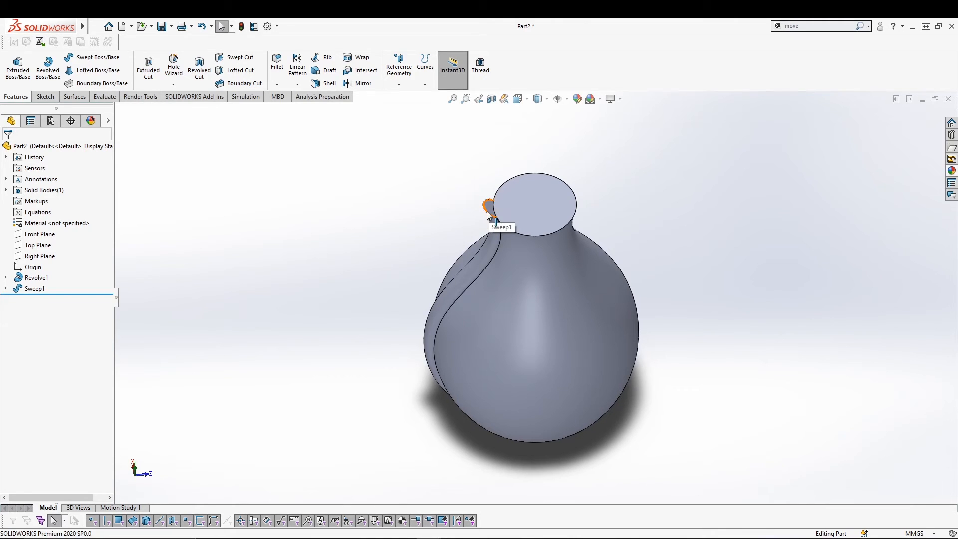
left_click(822, 27)
type("MOVE")
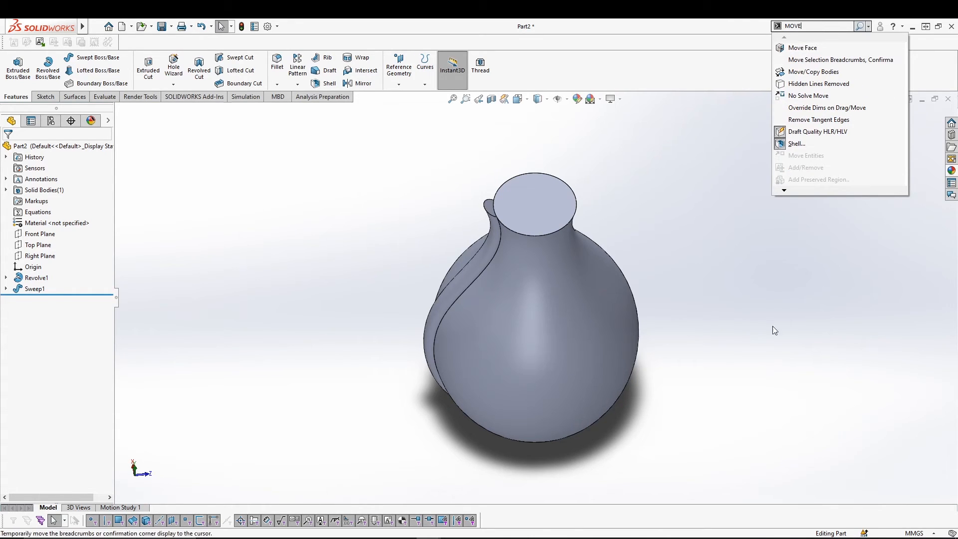
mouse_move(74, 32)
left_click(114, 27)
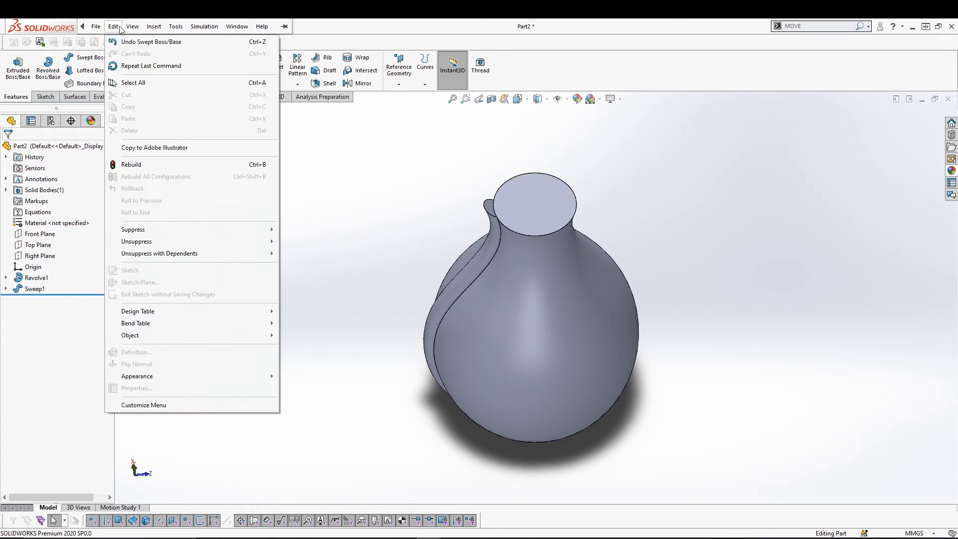
mouse_move(160, 30)
mouse_move(199, 65)
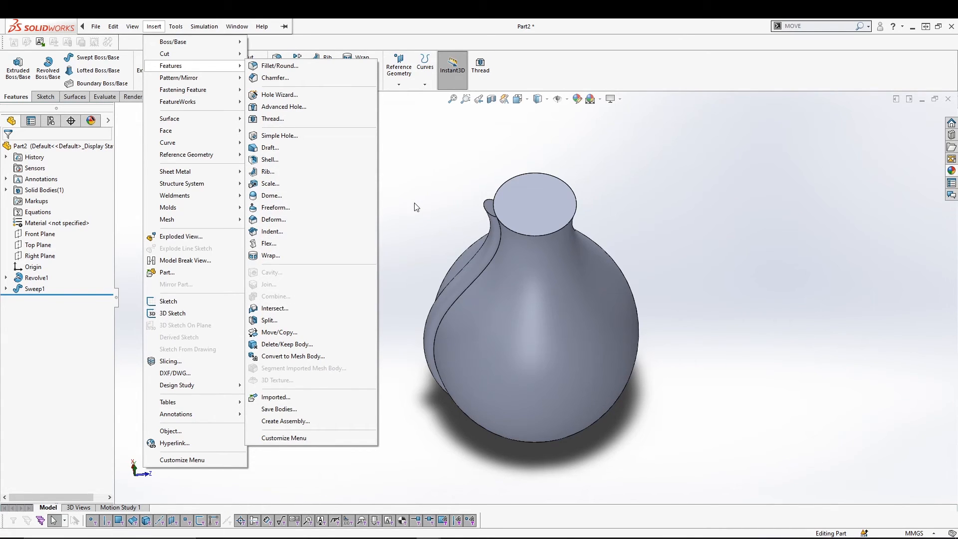
left_click(829, 26)
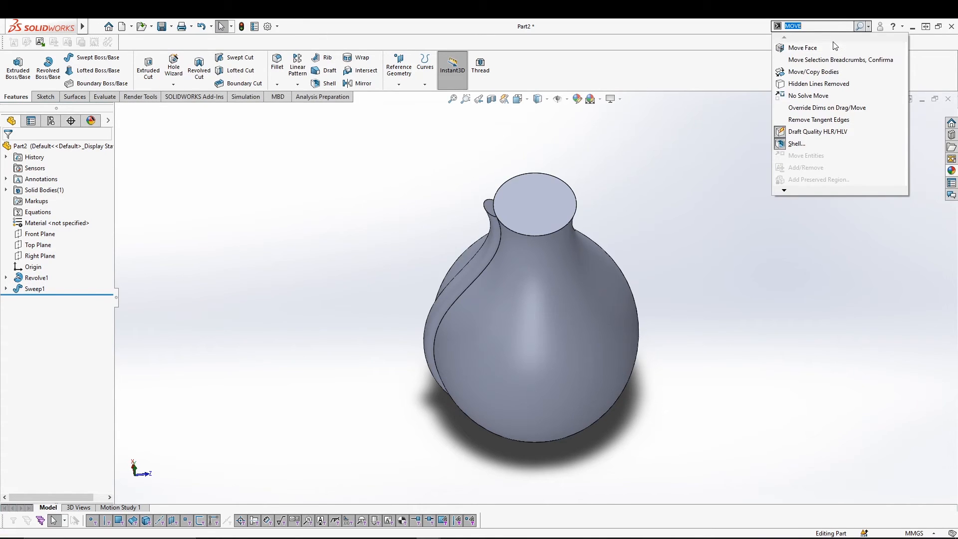
left_click(803, 48)
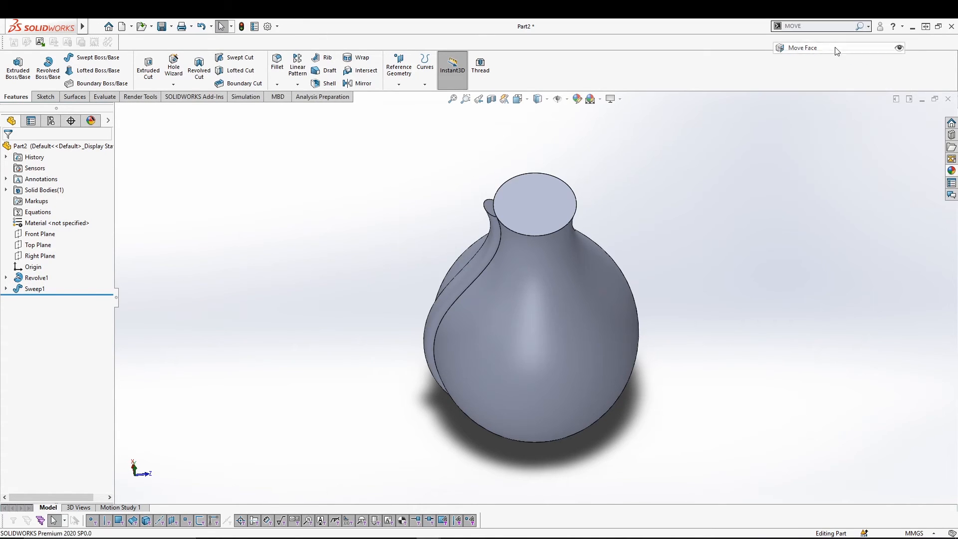
left_click(489, 205)
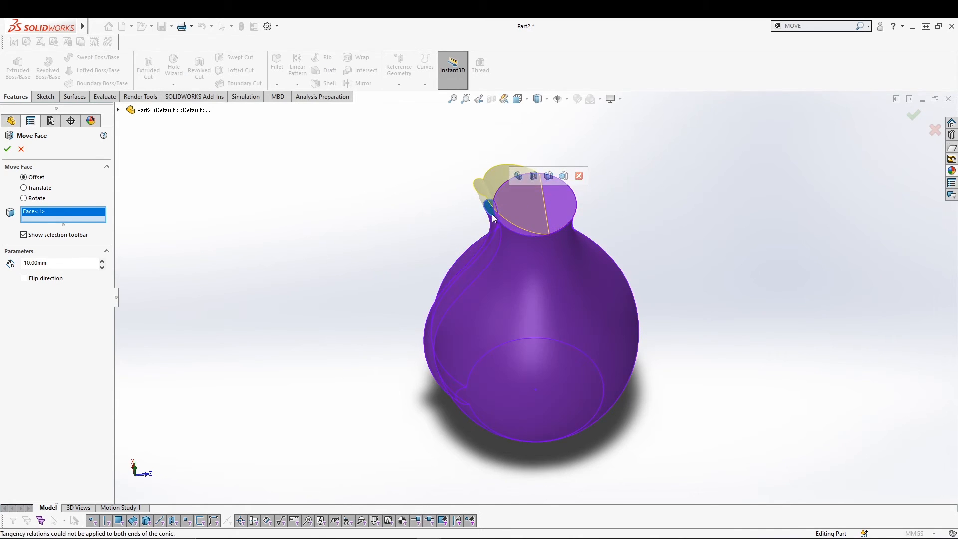
left_click(21, 149)
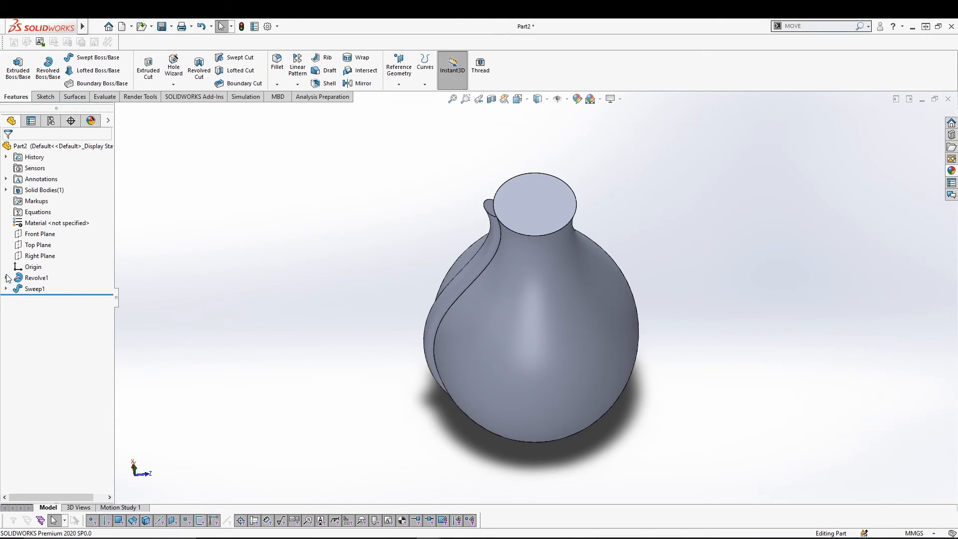
- Edit the rib's sweep feature and turn off Merge result so the rib is a separate body from the vase
left_click(31, 289)
left_click(40, 258)
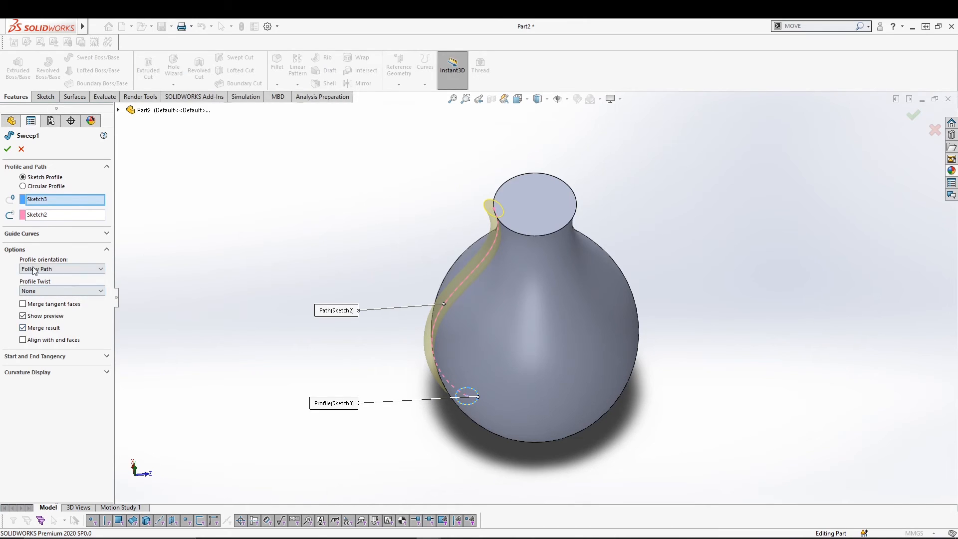
left_click(23, 328)
left_click(7, 149)
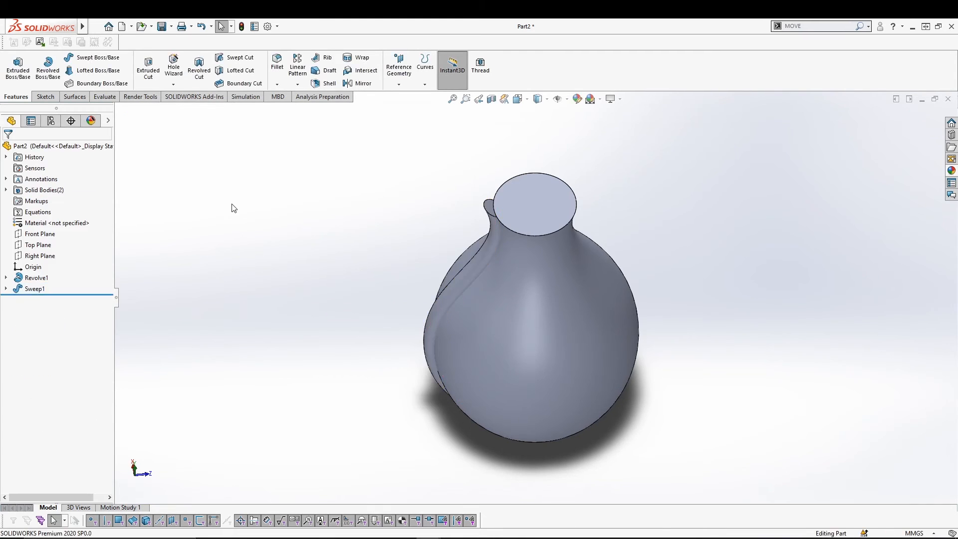
- Offset the rib's upper end face outward by 10 mm with Move Face
left_click(809, 28)
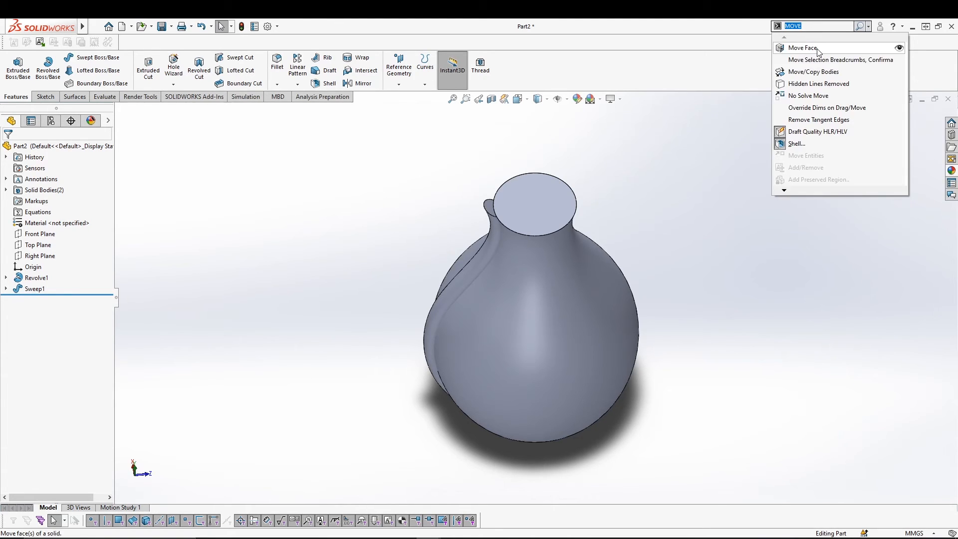
left_click(803, 48)
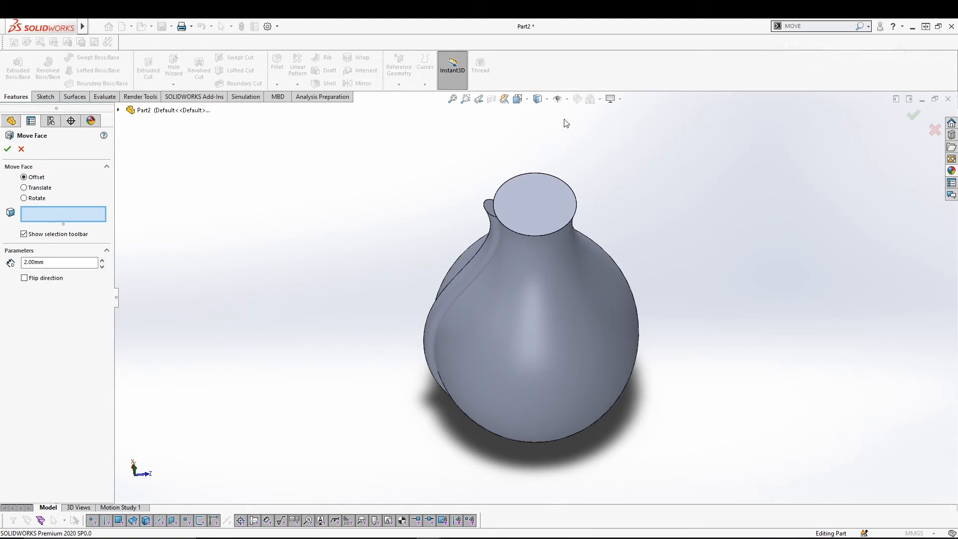
left_click(490, 209)
middle_click_drag(353, 284, 331, 283)
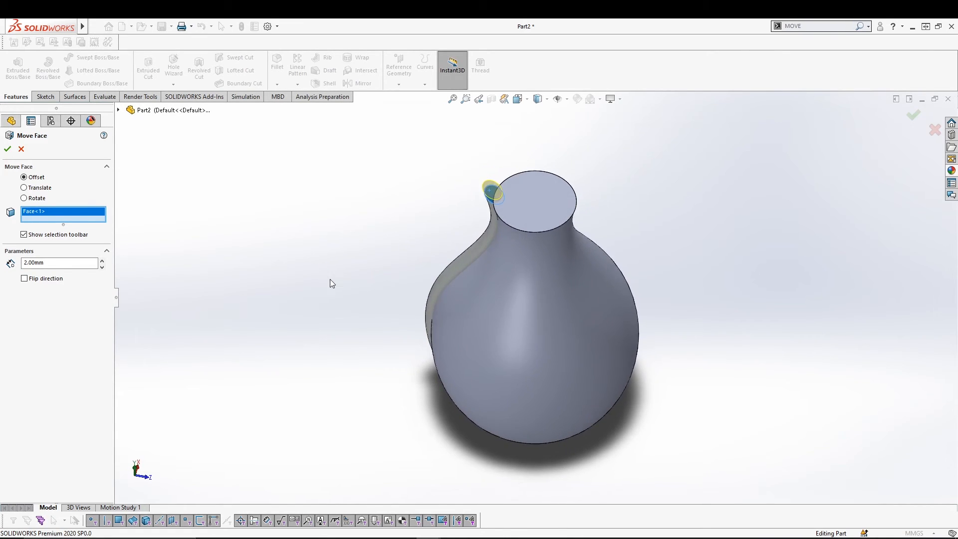
left_click_drag(55, 264, 13, 268)
type("10")
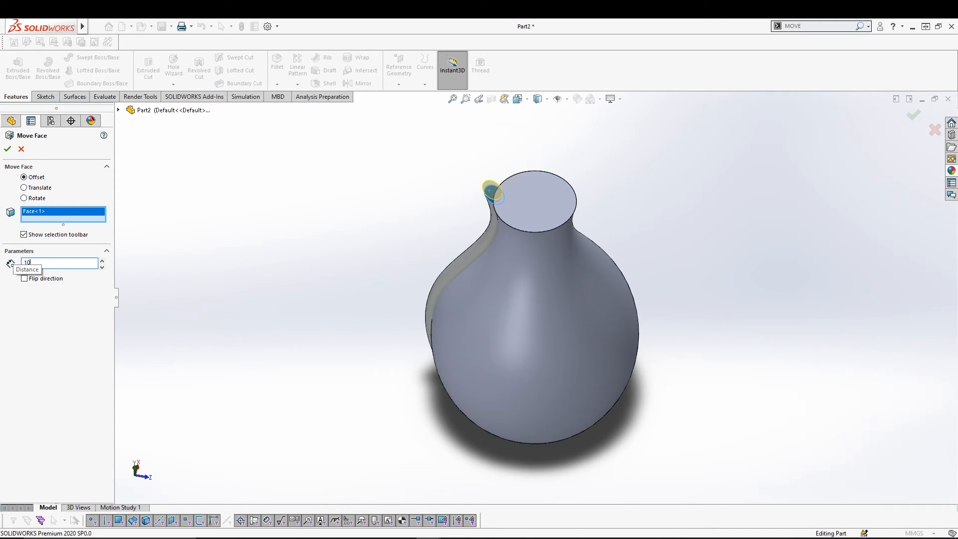
left_click(7, 149)
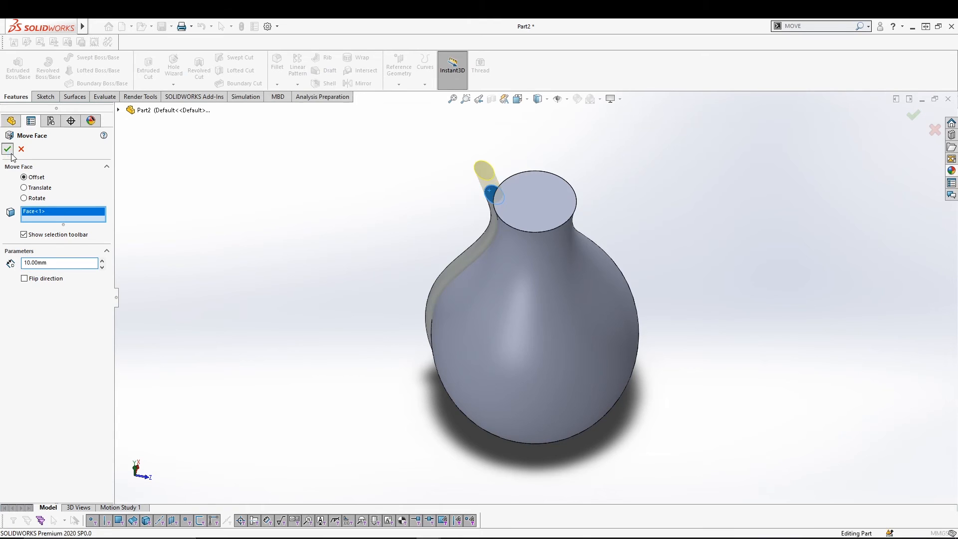
- Start a circular pattern, show the vase's revolve sketch and use its vertical centre line as the pattern axis
mouse_move(355, 272)
middle_mouse_down()
mouse_move(353, 295)
mouse_move(364, 235)
mouse_move(331, 261)
mouse_move(349, 276)
middle_mouse_up()
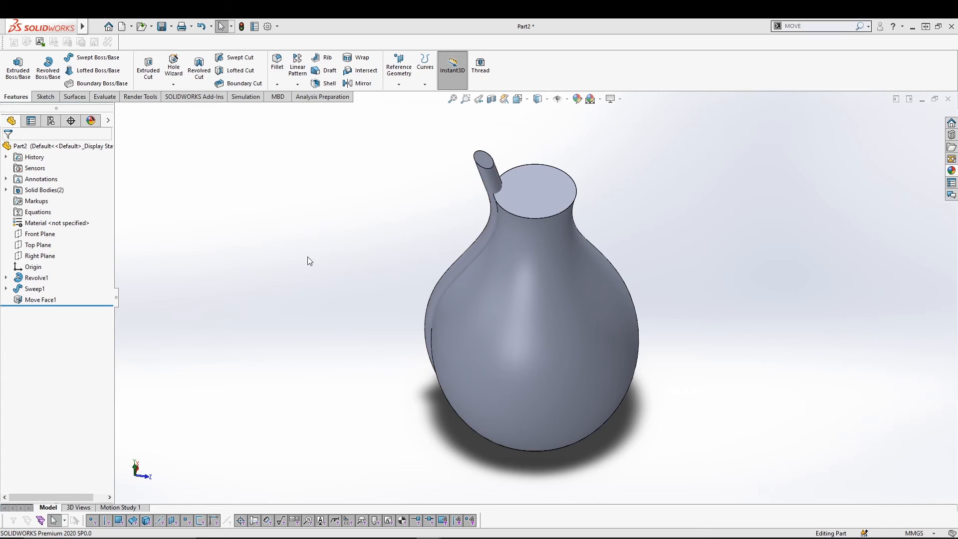
middle_click_drag(316, 254, 336, 245)
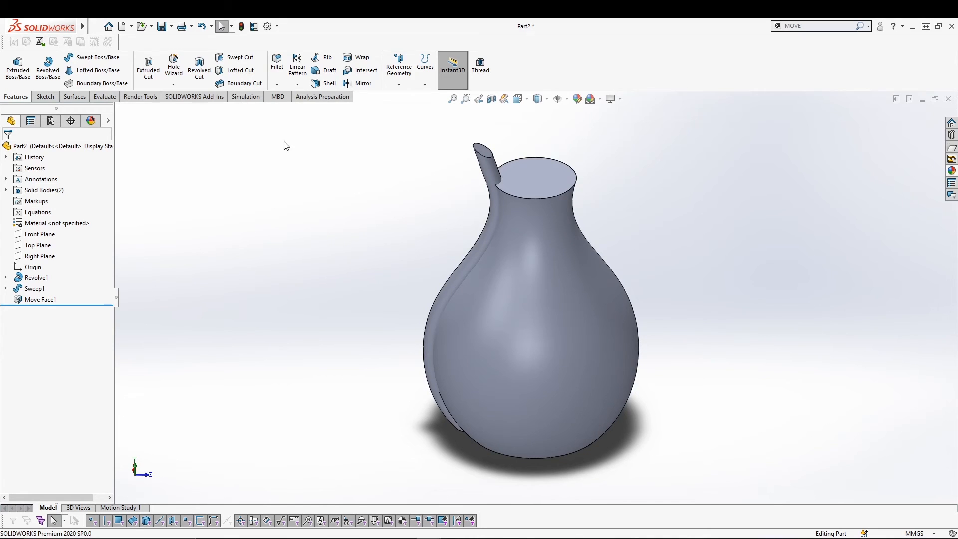
left_click(298, 84)
left_click(302, 108)
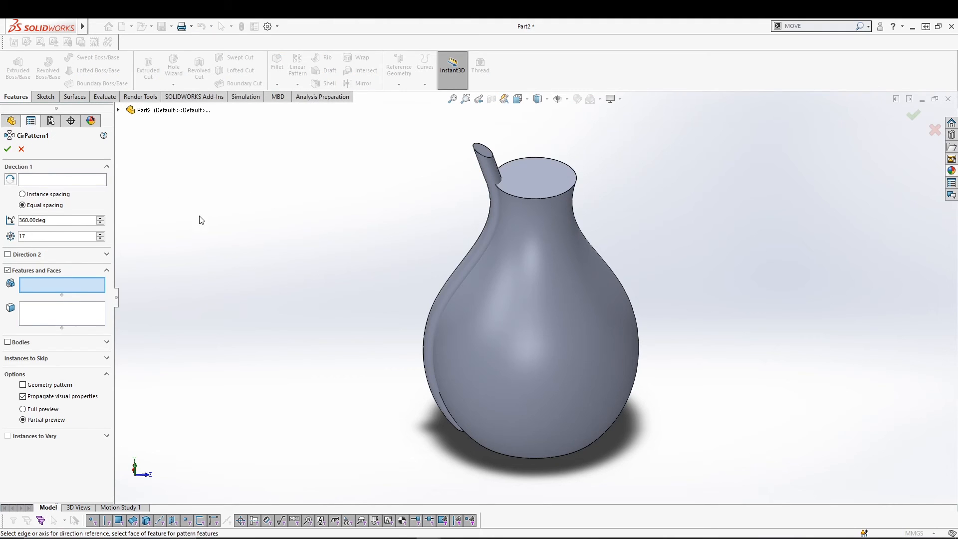
left_click(119, 111)
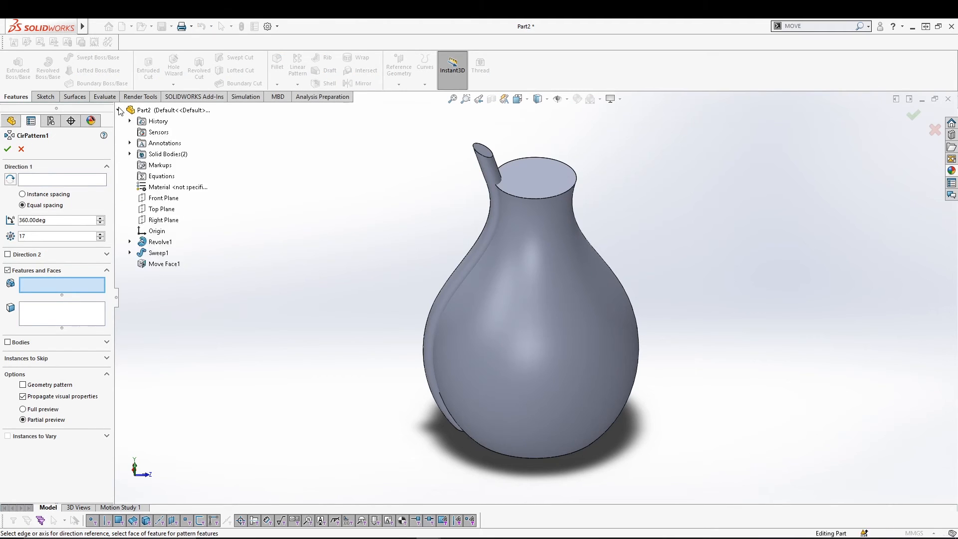
left_click(129, 243)
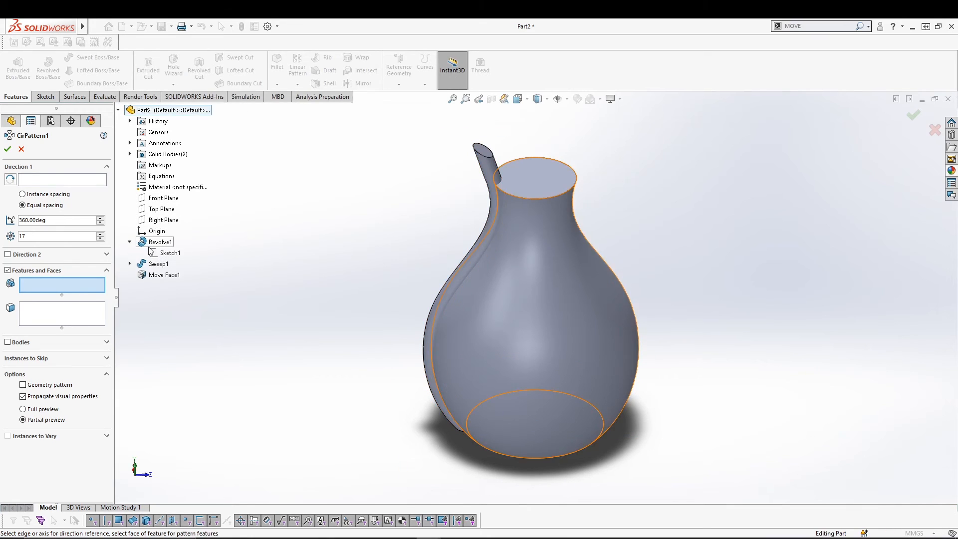
right_click(175, 255)
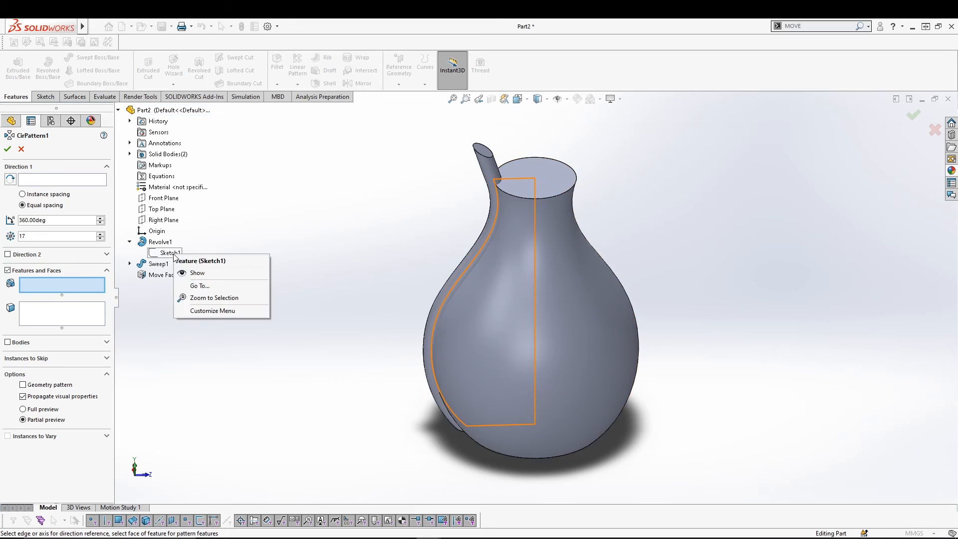
left_click(195, 272)
left_click(61, 180)
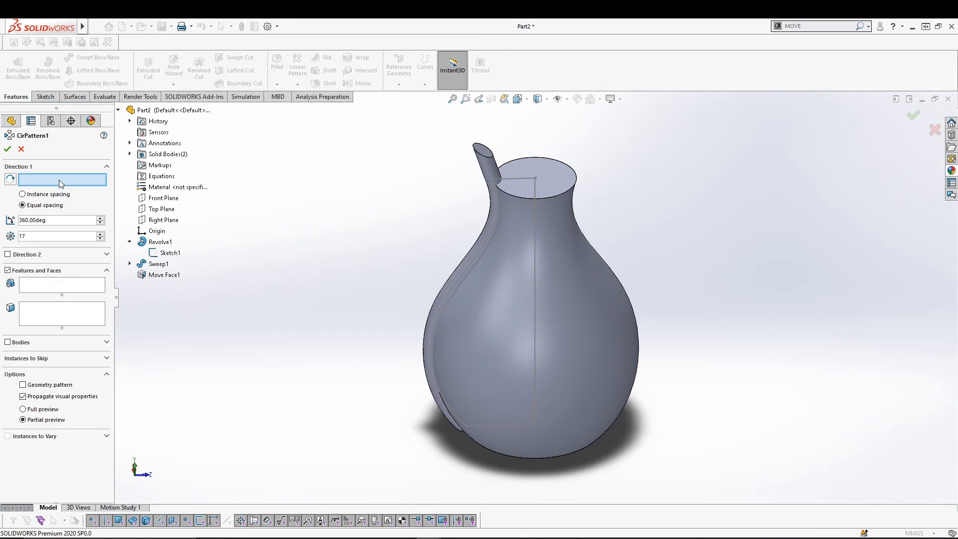
left_click(537, 314)
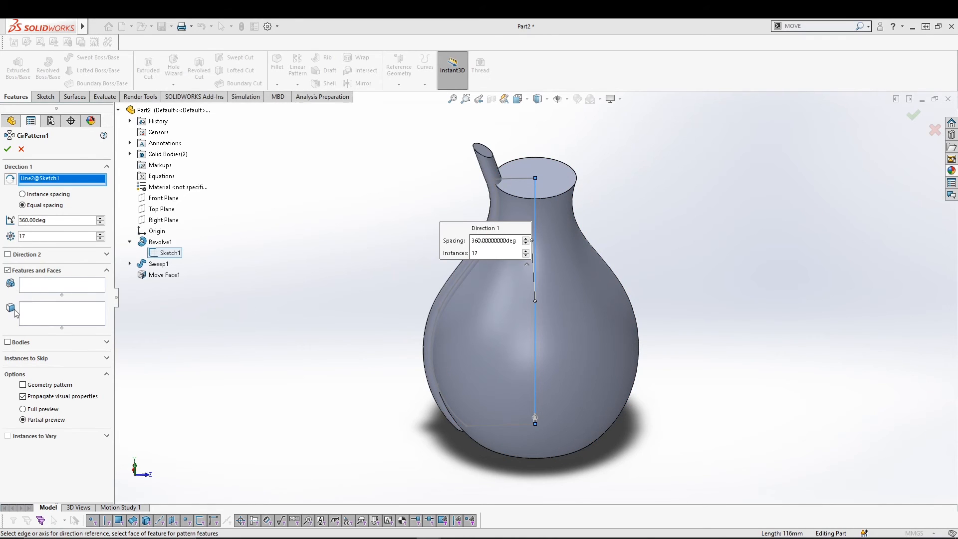
- Pattern the extended rib as a body with 20 equally spaced instances around the vase
left_click(8, 342)
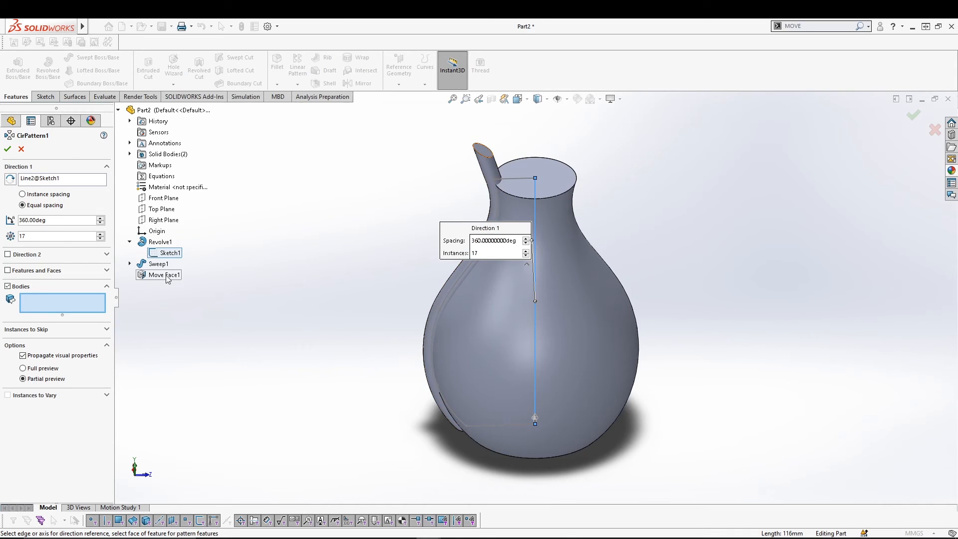
left_click(130, 154)
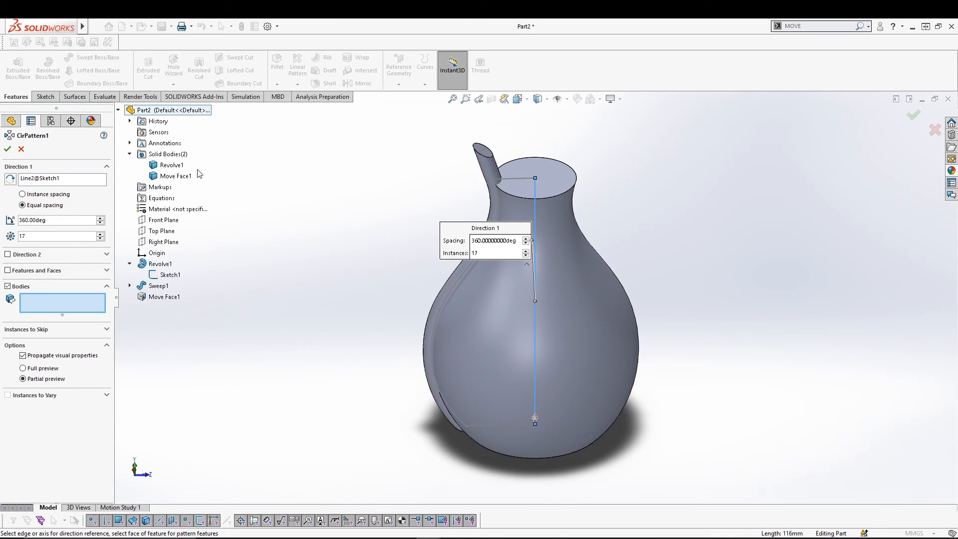
left_click(175, 176)
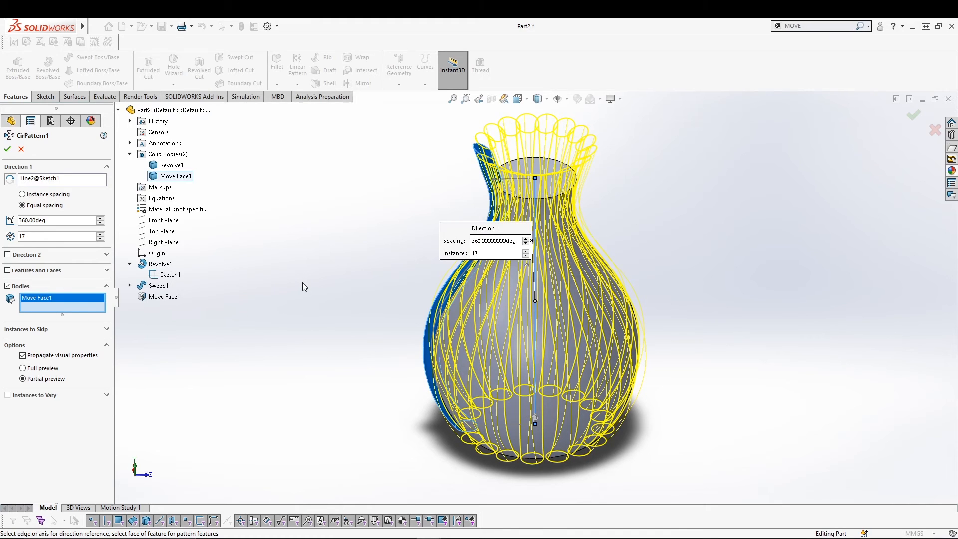
left_click(100, 236)
left_click(100, 237)
left_click(101, 237)
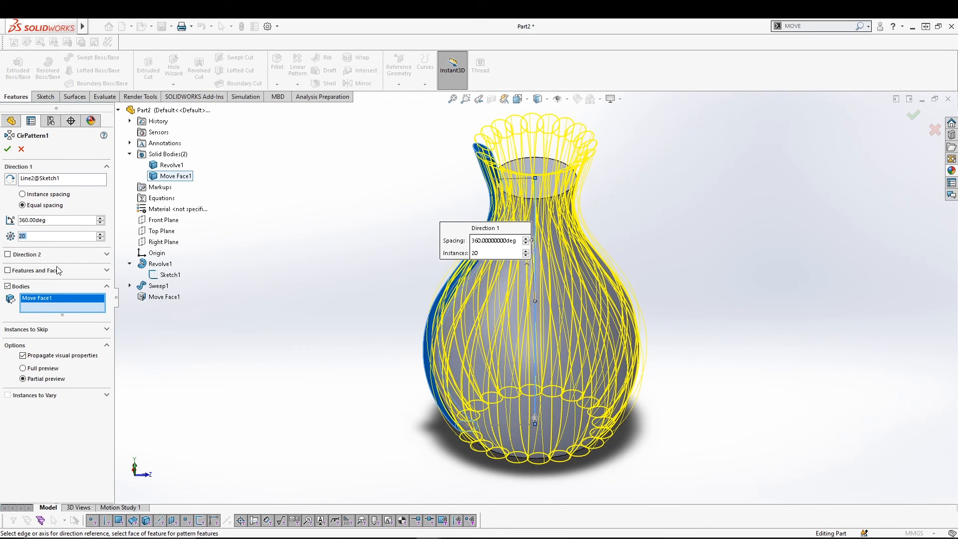
left_click(9, 150)
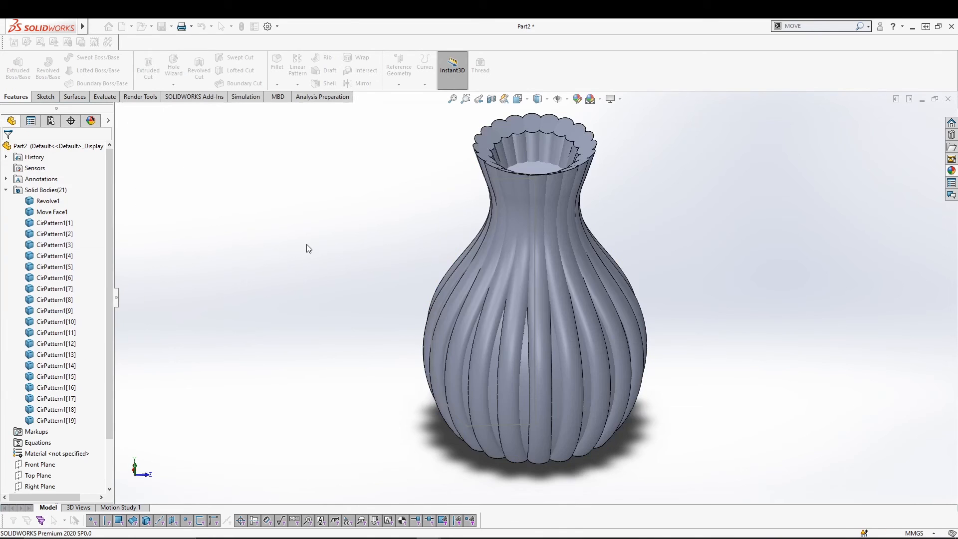
- Combine the revolved vase body, the extended rib and all 19 patterned rib bodies into one solid with the Add operation
middle_click_drag(325, 242, 349, 275)
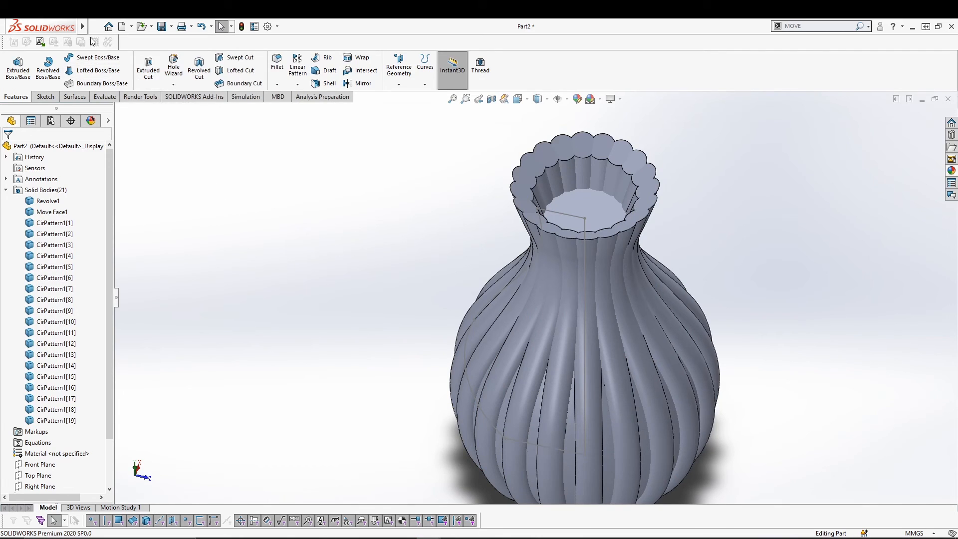
mouse_move(83, 27)
left_click(154, 27)
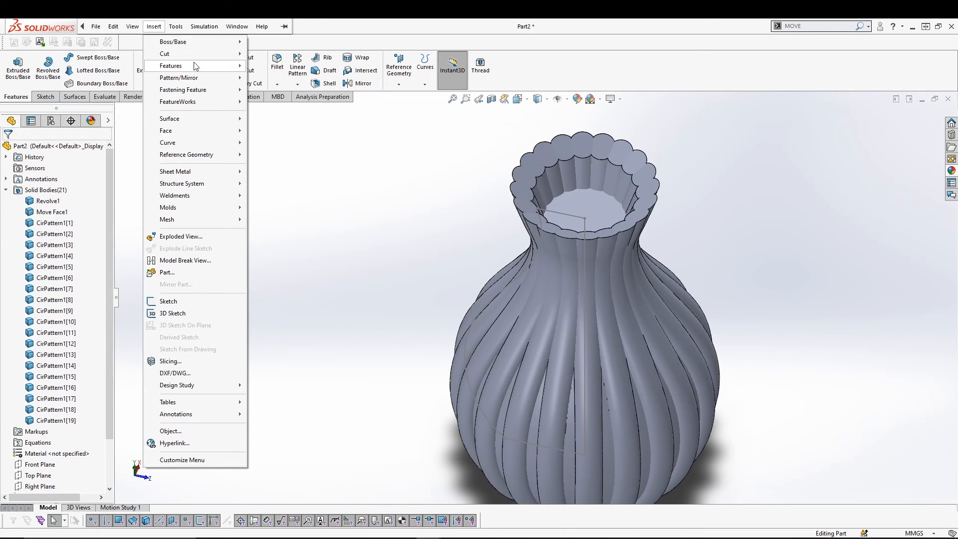
mouse_move(200, 65)
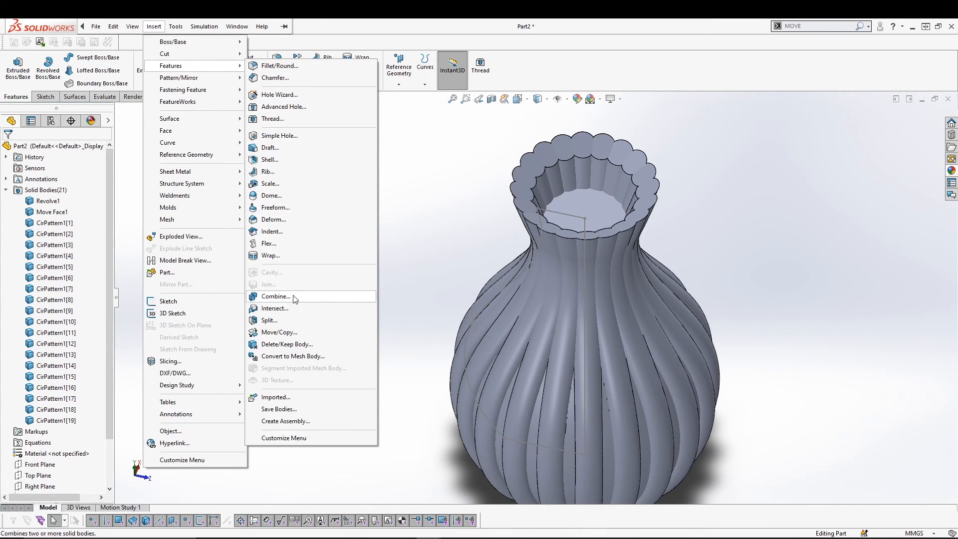
left_click(276, 296)
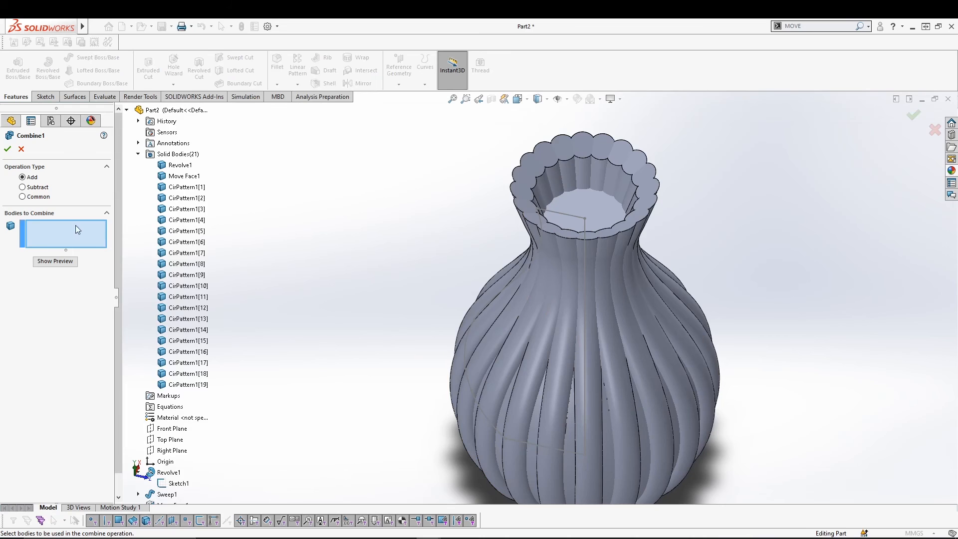
left_click(180, 165)
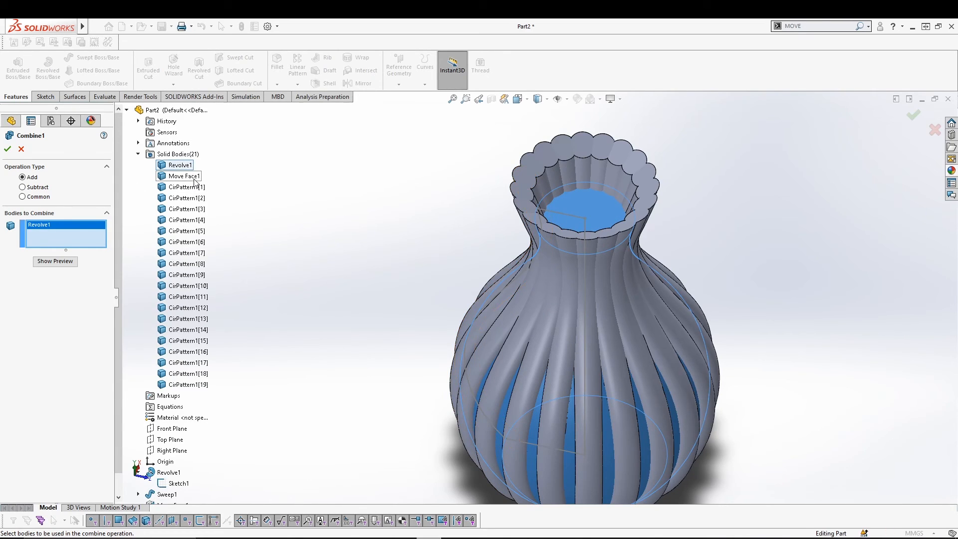
left_click(196, 178)
left_click(200, 187)
left_click(199, 199)
left_click(198, 209)
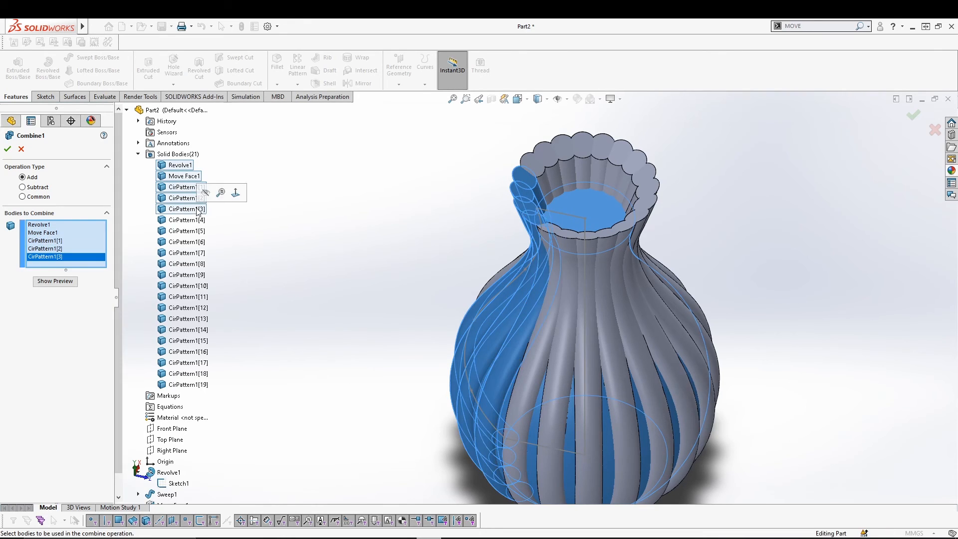
left_click(198, 220)
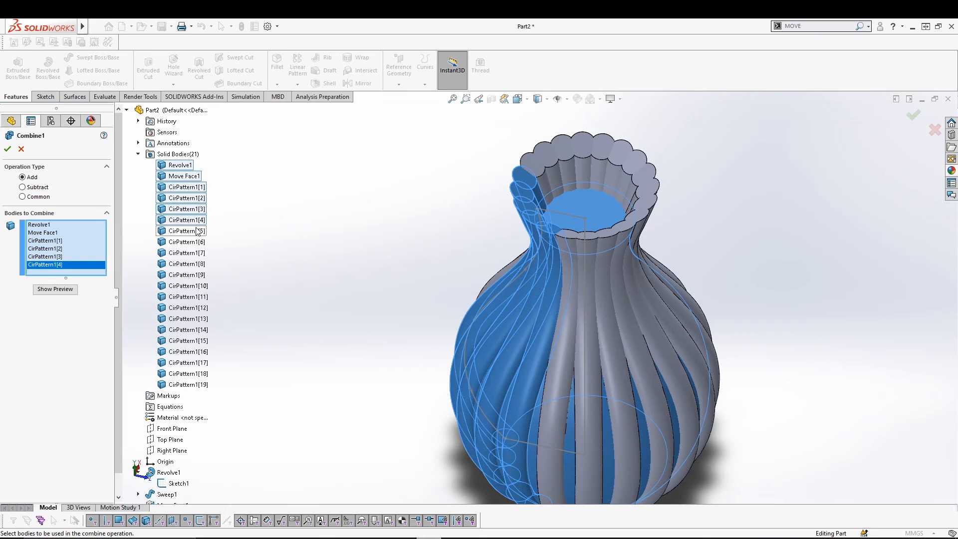
left_click(198, 231)
left_click(198, 242)
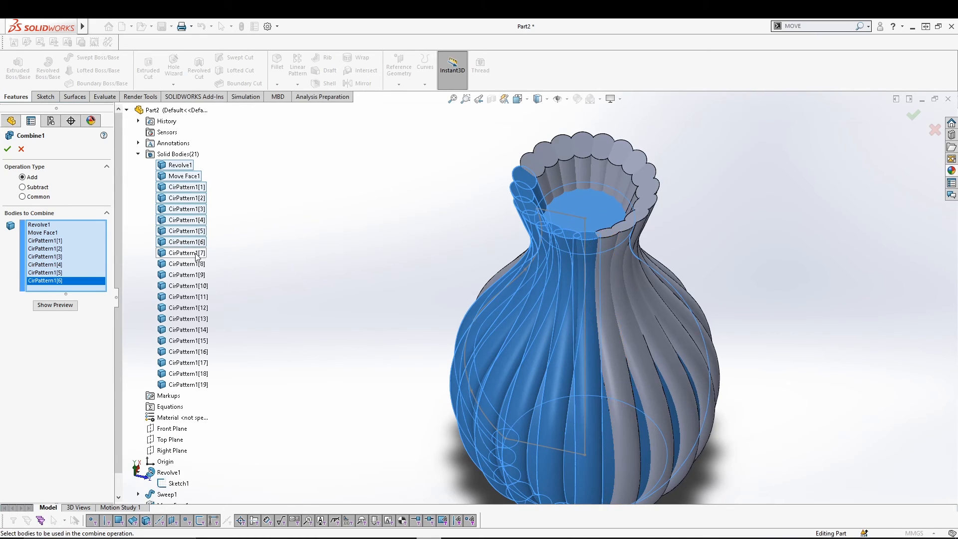
left_click(197, 253)
left_click(195, 265)
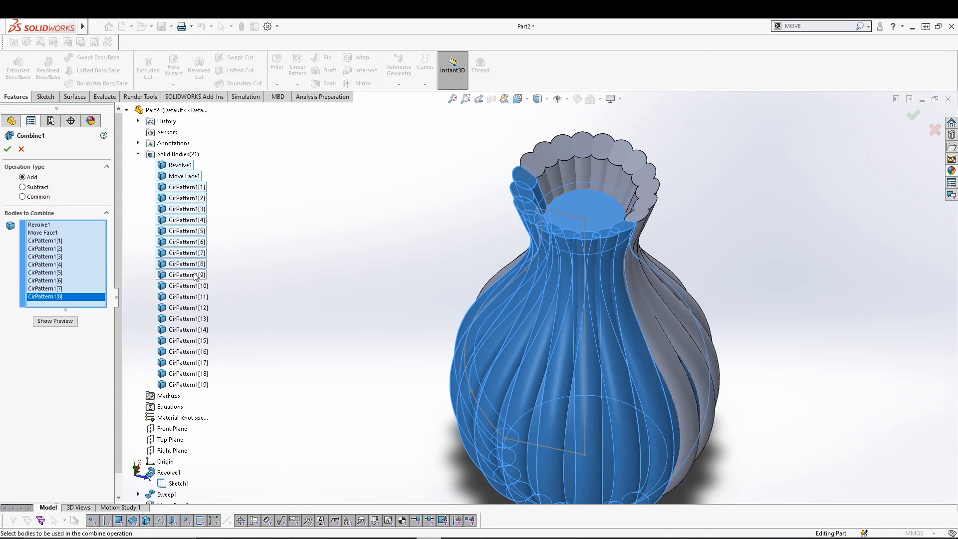
left_click(195, 275)
left_click(193, 286)
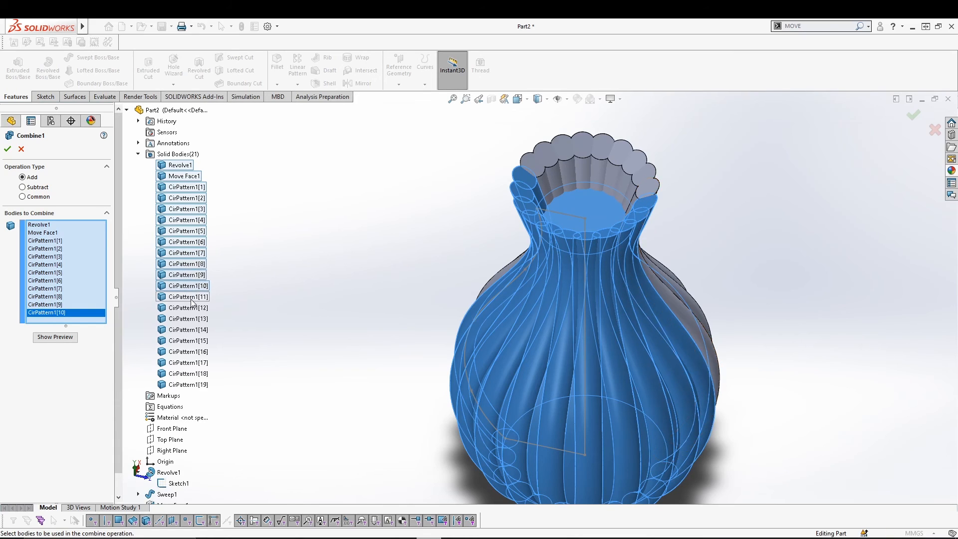
left_click(193, 297)
left_click(191, 308)
left_click(189, 319)
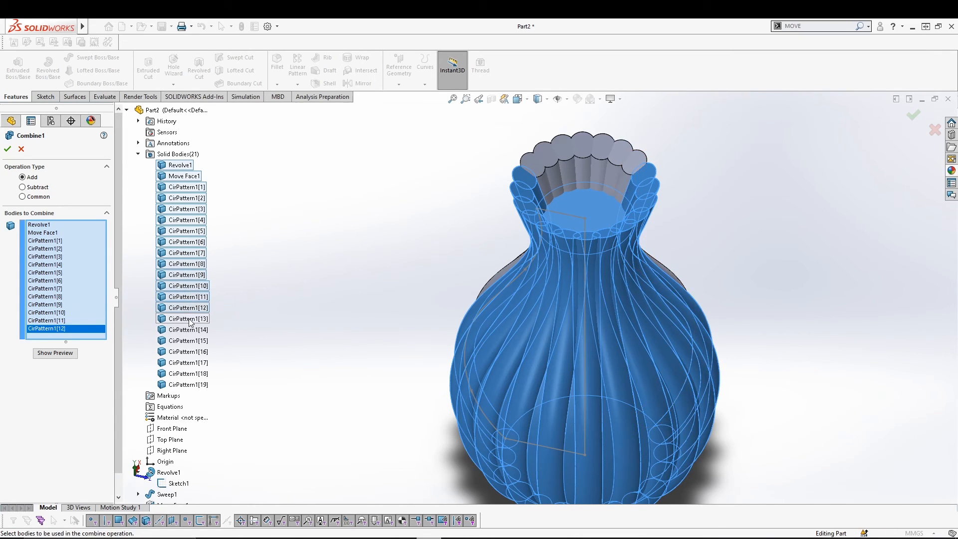
left_click(189, 330)
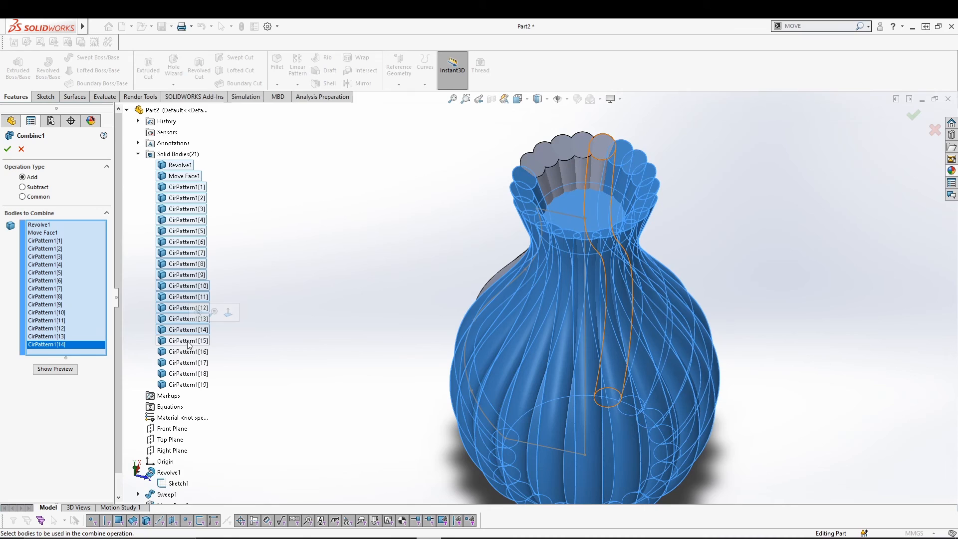
left_click(188, 341)
left_click(188, 352)
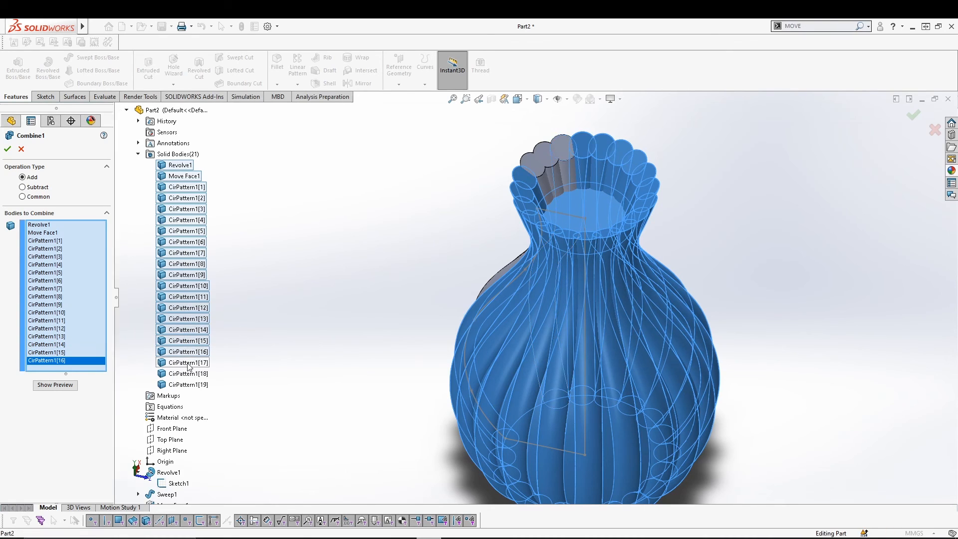
left_click(188, 363)
left_click(189, 374)
left_click(188, 385)
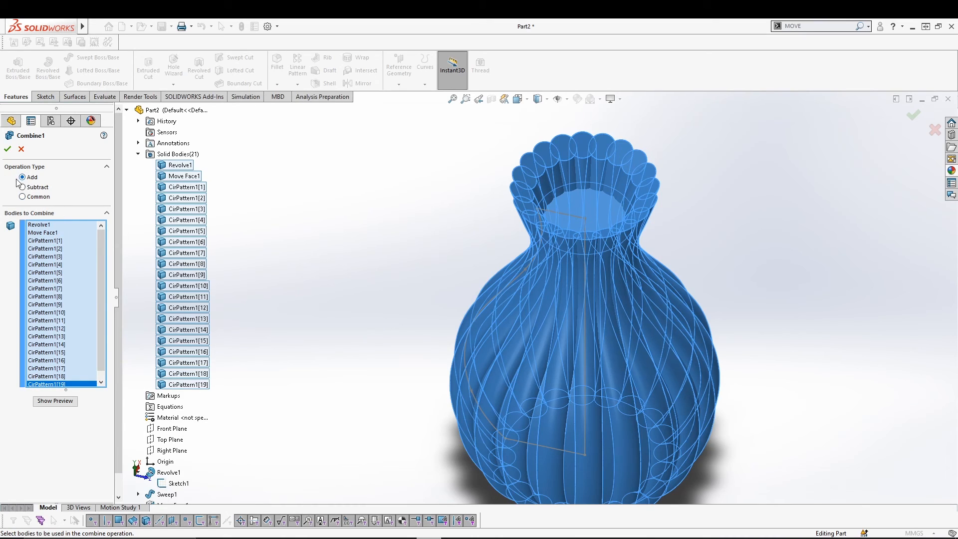
left_click(7, 149)
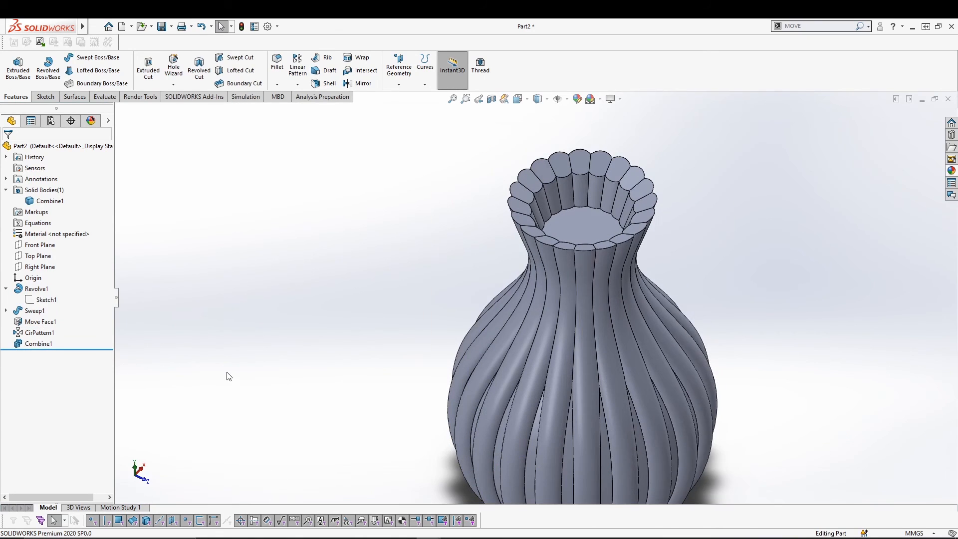
- Offset the flat recessed face inside the vase's mouth by 15 mm with Move Face
middle_click_drag(346, 273, 302, 286)
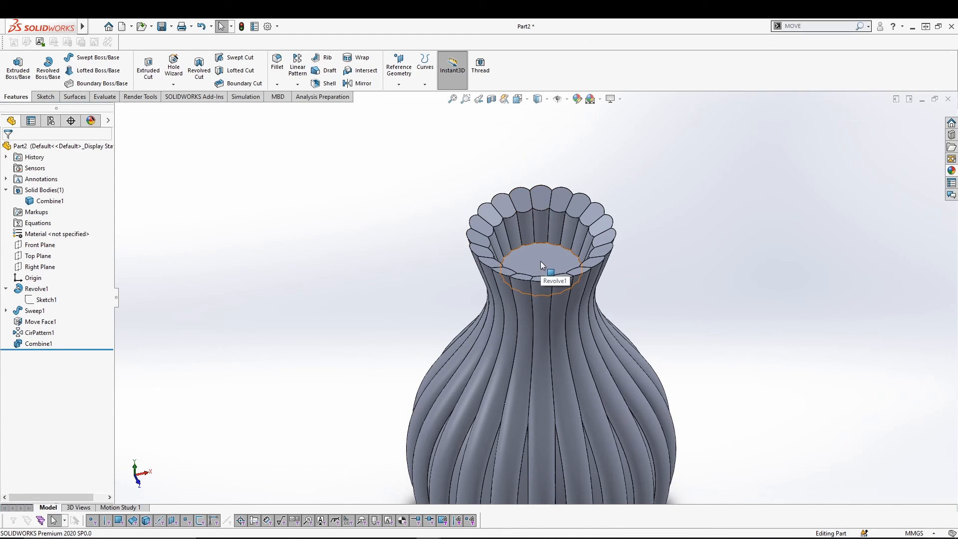
left_click(811, 27)
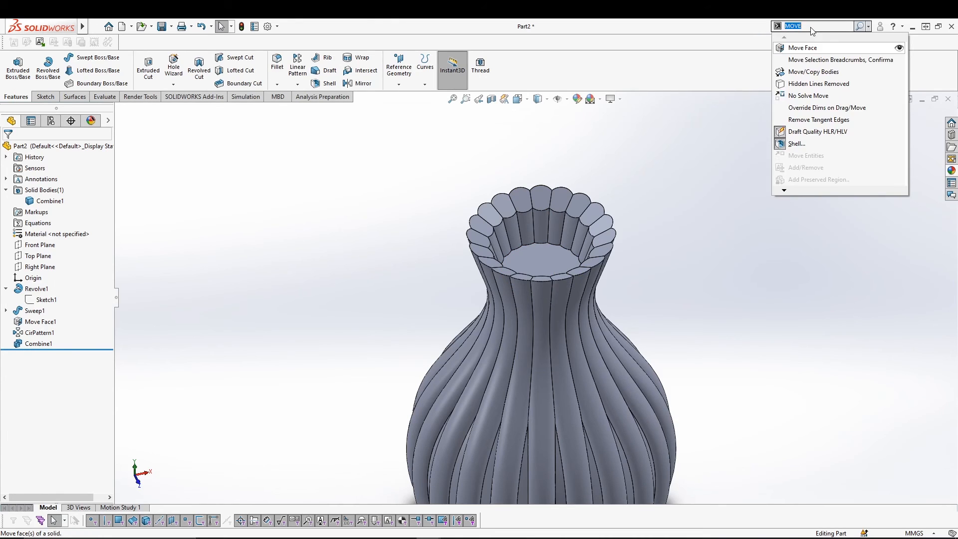
left_click(839, 48)
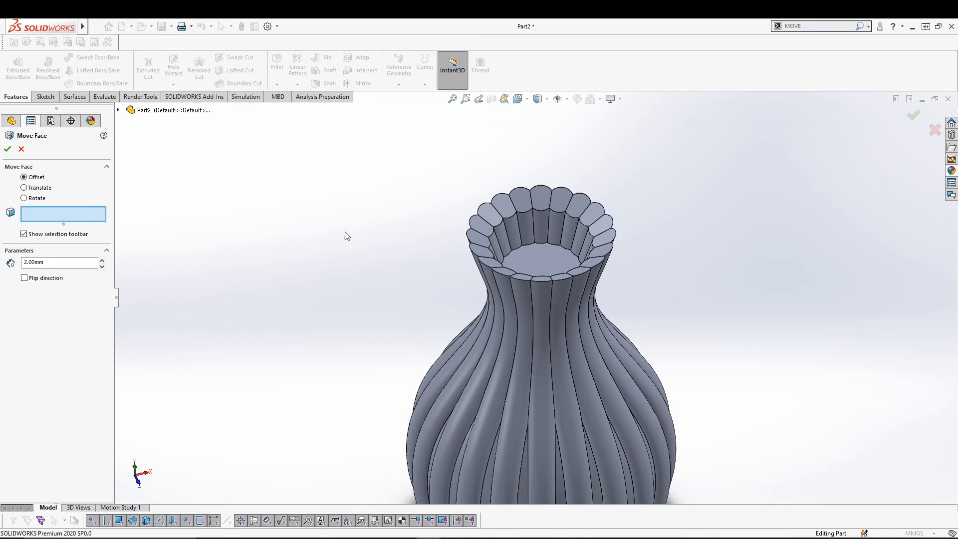
left_click(532, 259)
left_click_drag(57, 263, 3, 271)
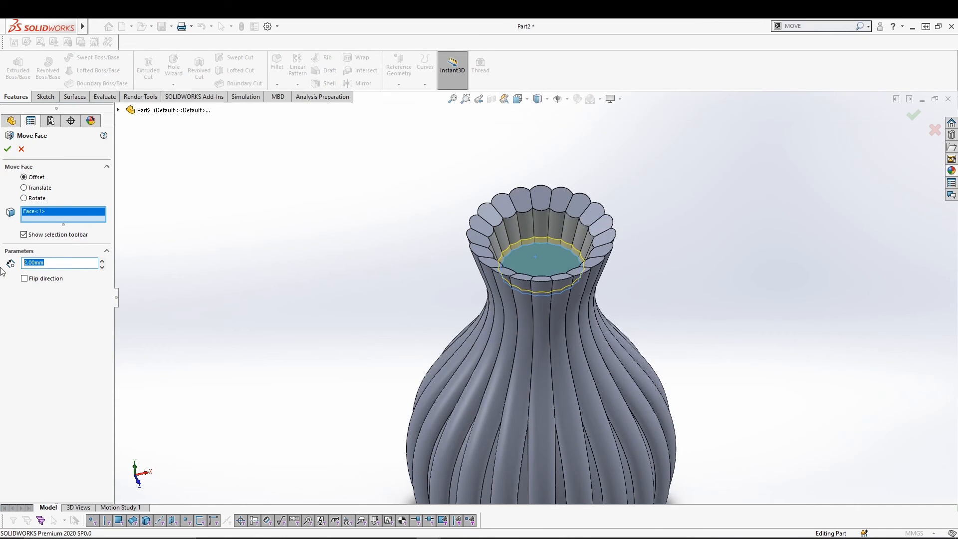
type("15")
key("Return")
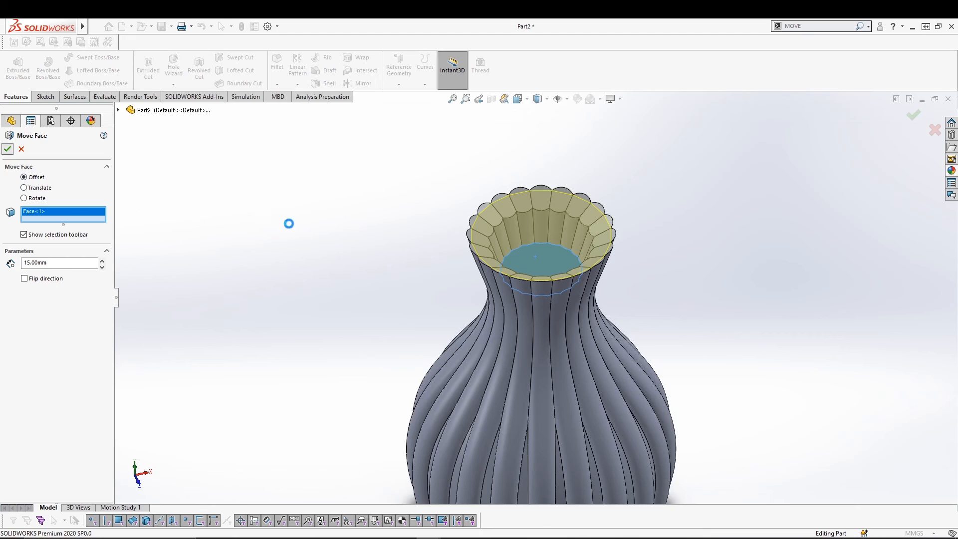
key("Return")
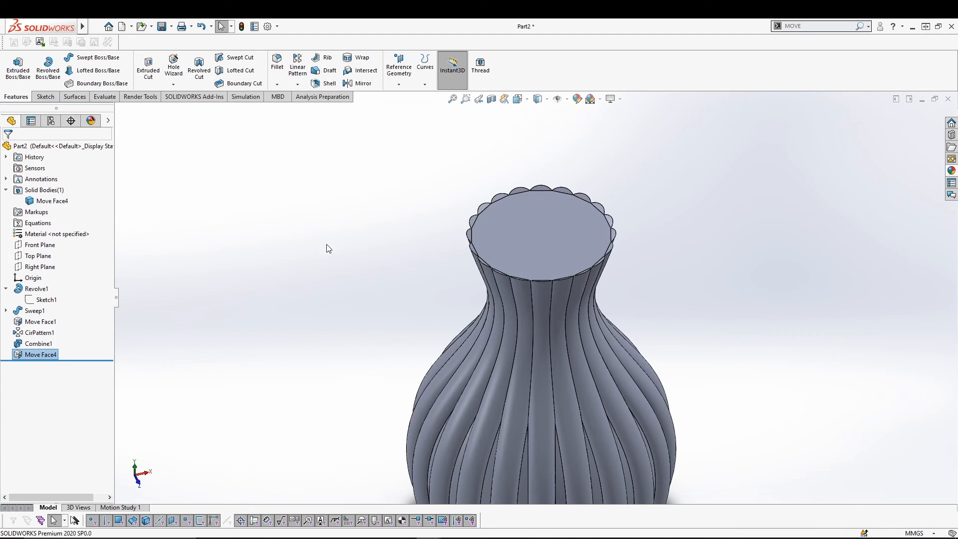
- Offset the vase's flat top face by a further 2 mm with Move Face
mouse_move(322, 248)
middle_mouse_down()
mouse_move(300, 263)
mouse_move(323, 252)
middle_mouse_up()
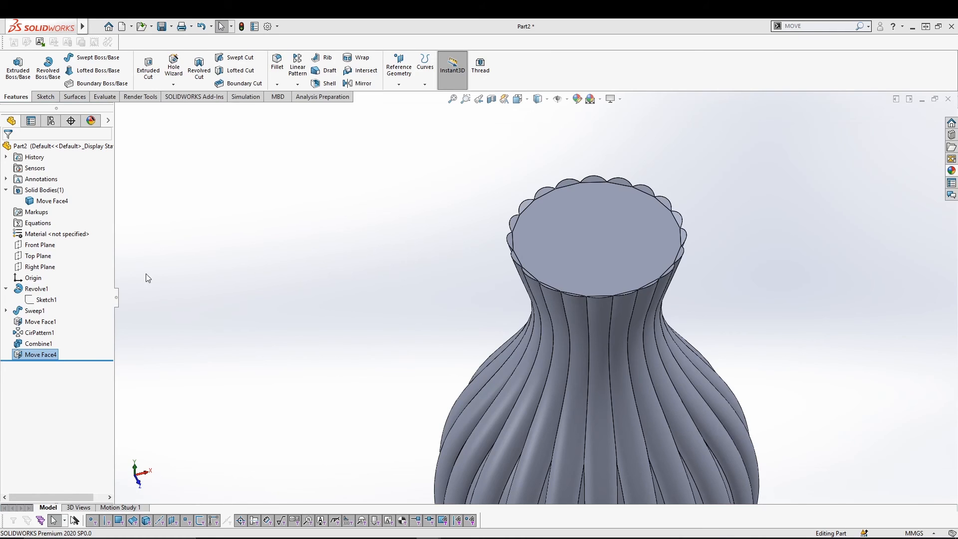
left_click(838, 29)
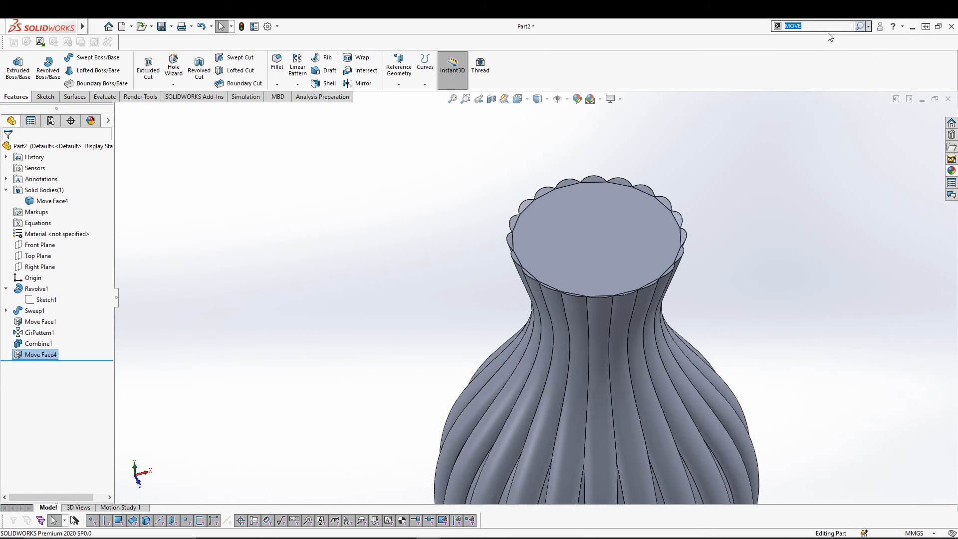
left_click(830, 48)
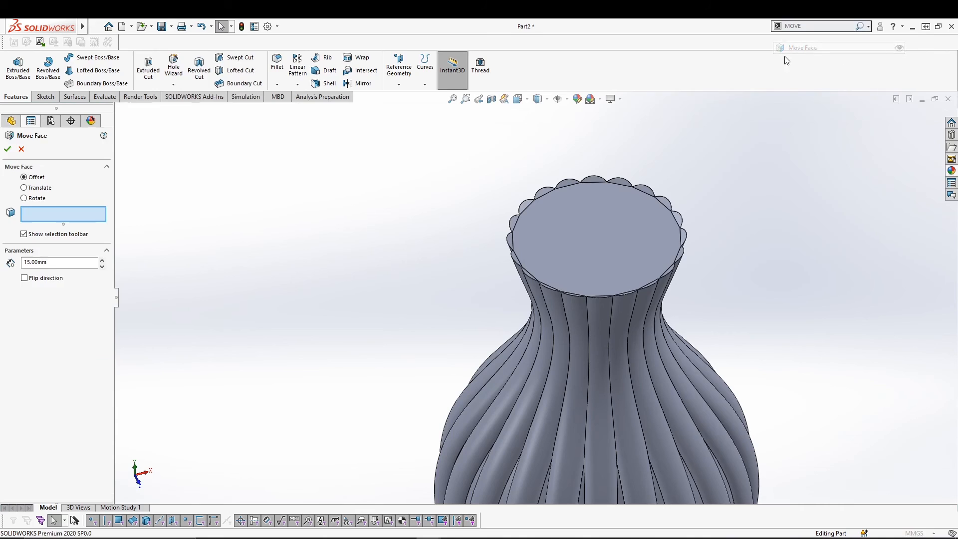
left_click(565, 241)
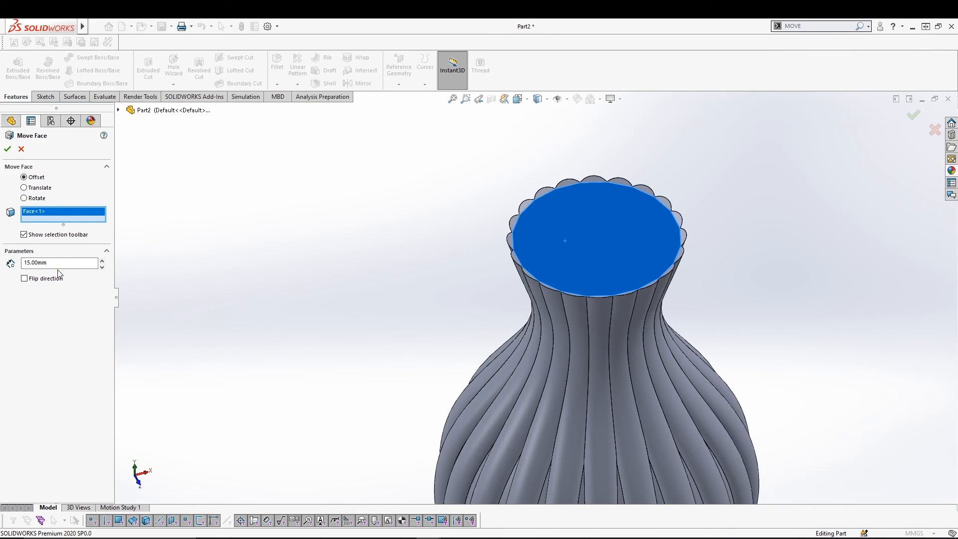
type("2")
left_click(25, 314)
left_click(8, 149)
- Shell the vase with a 1 mm wall thickness, removing its scalloped top face
middle_click_drag(343, 252, 301, 260)
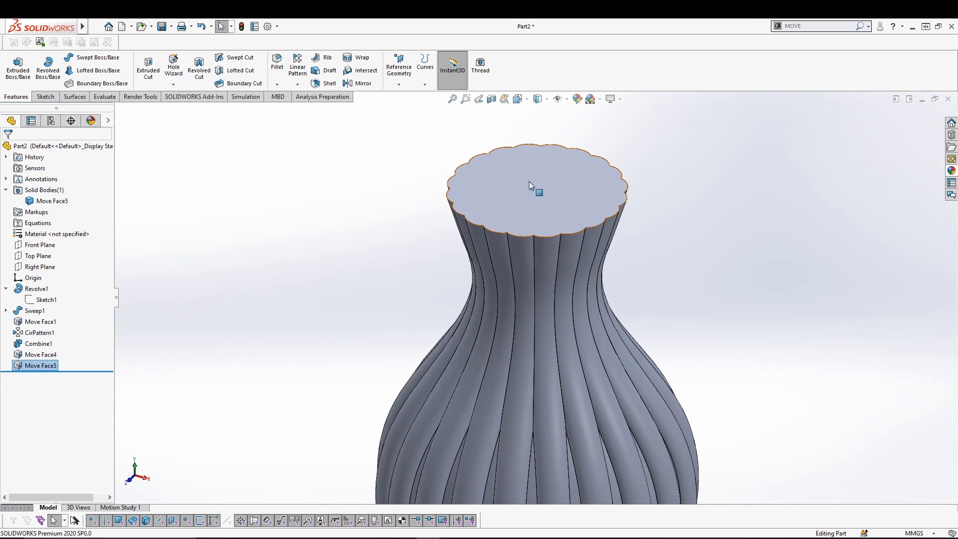
left_click(347, 253)
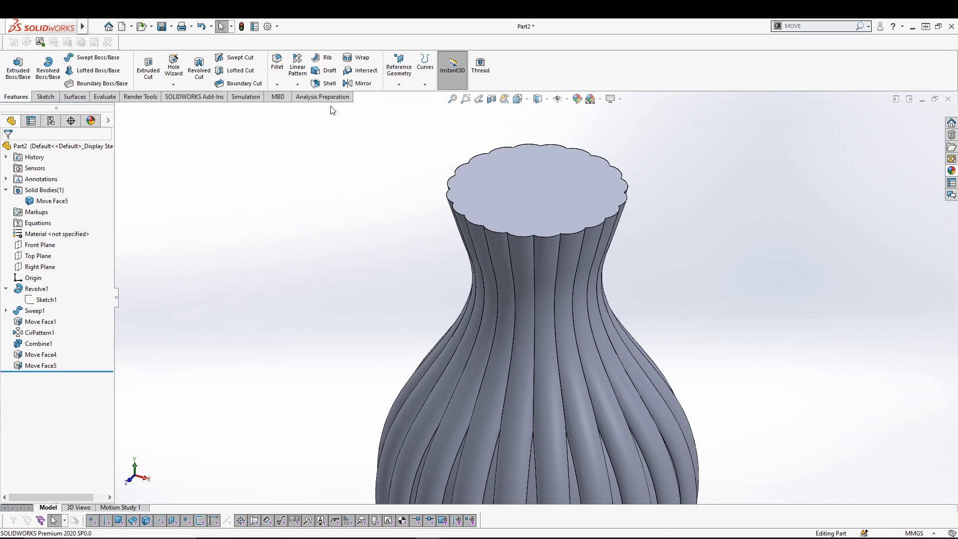
left_click(326, 84)
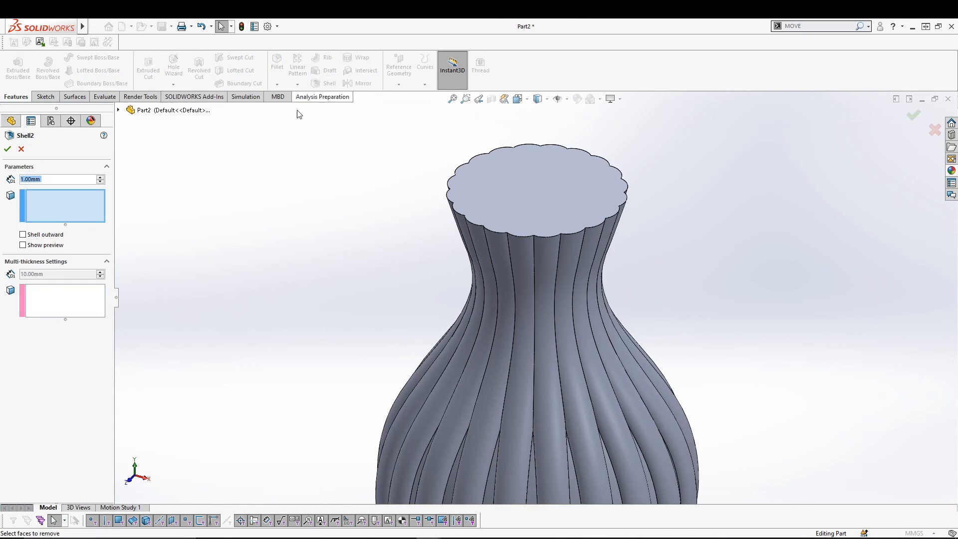
left_click(560, 175)
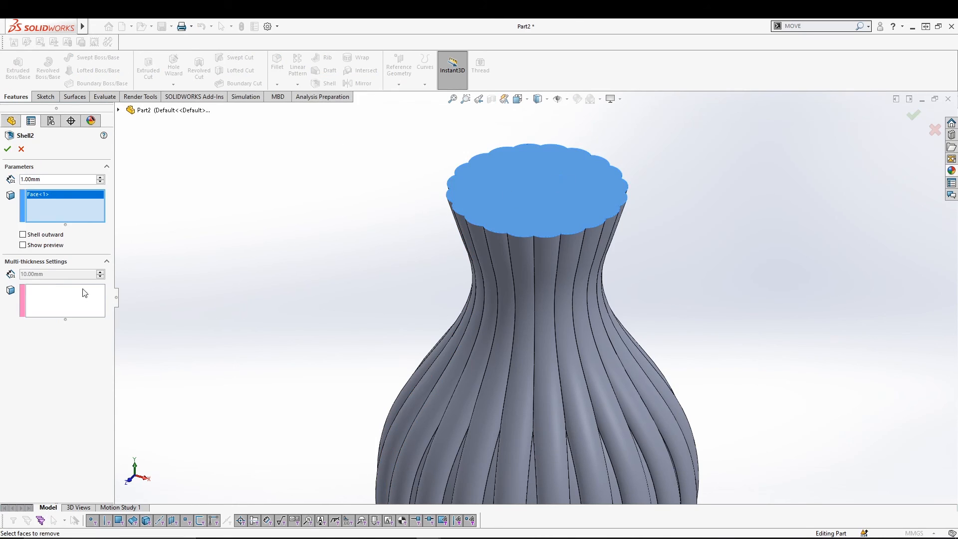
left_click(7, 149)
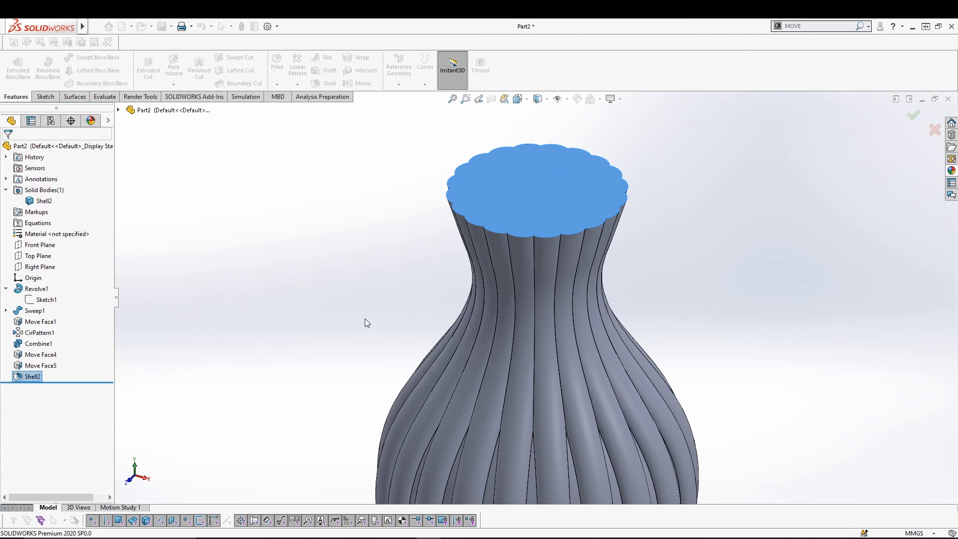
- Fillet the thin scalloped rim face at the vase's mouth with a symmetric 0.5 mm radius
middle_click_drag(382, 249, 395, 362)
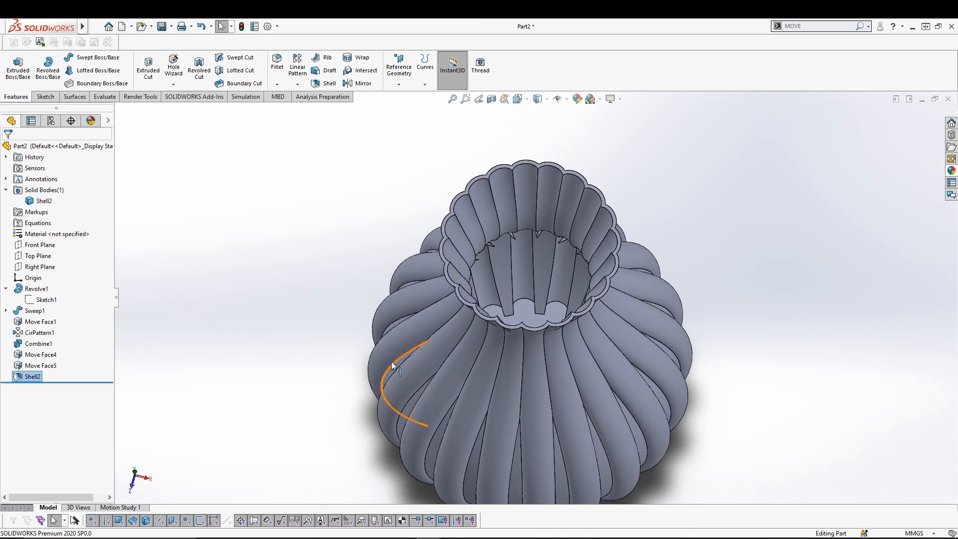
left_click(251, 229)
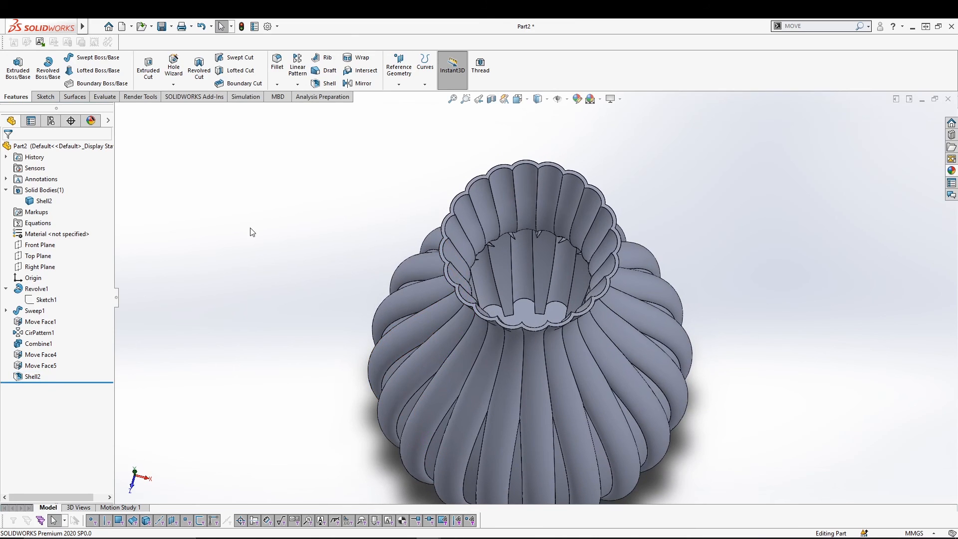
left_click(276, 70)
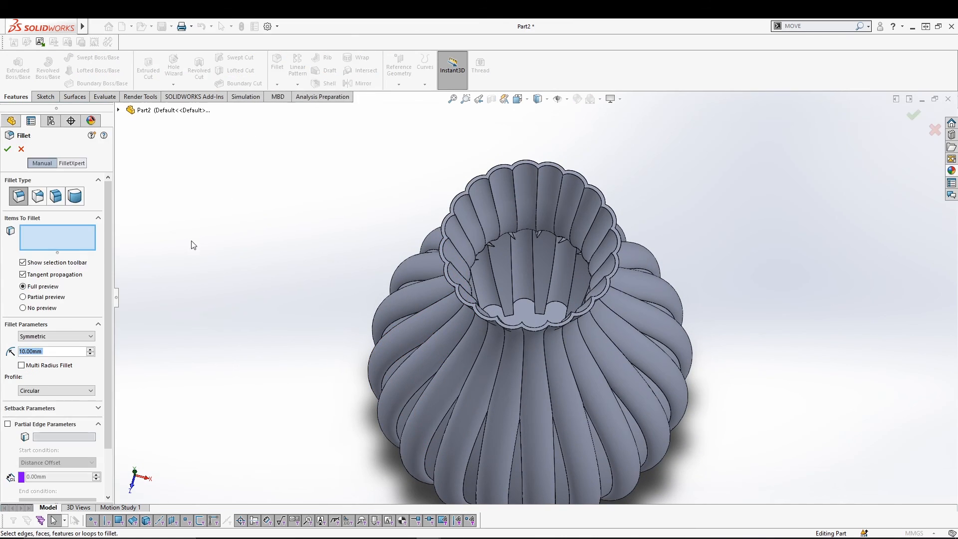
scroll(462, 282, "down", 2)
scroll(463, 283, "down", 2)
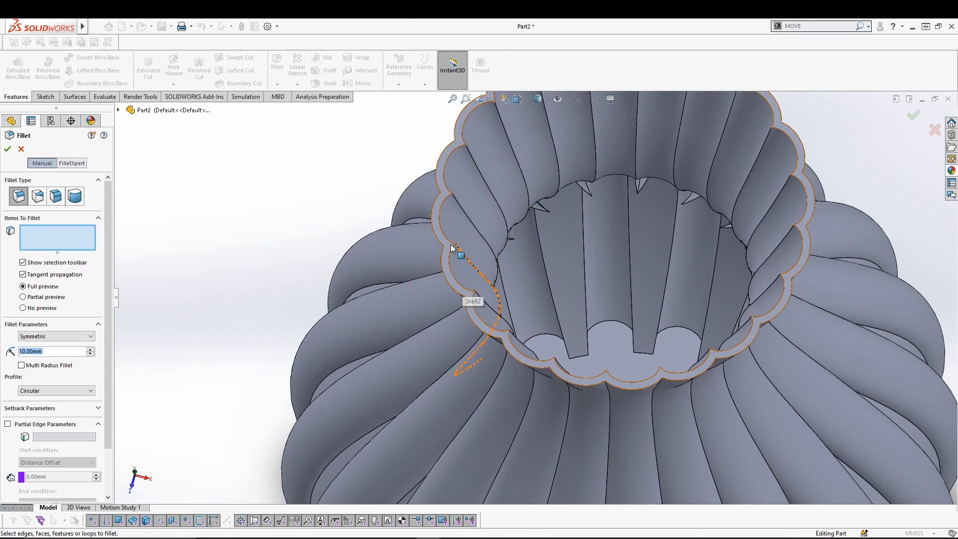
left_click(448, 270)
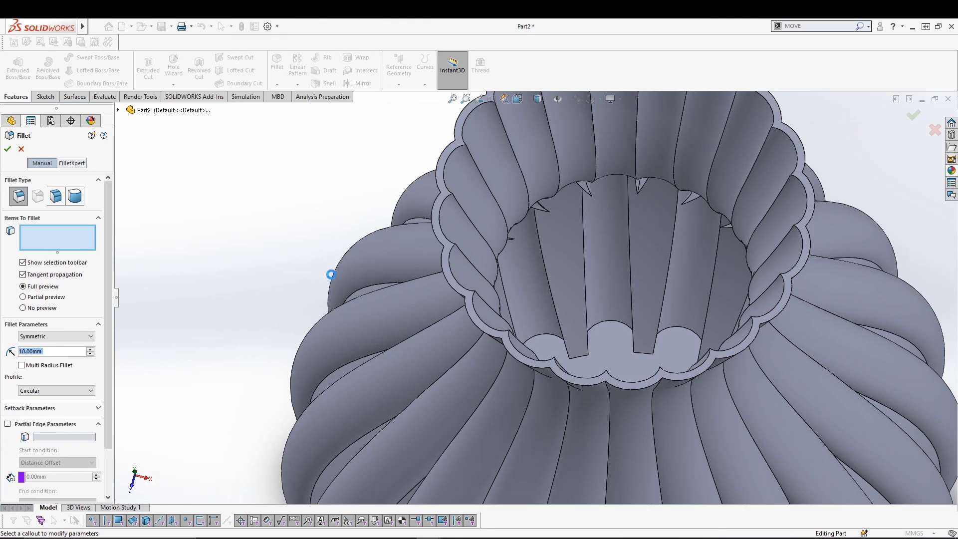
type("05")
key("BackSpace")
type(".5")
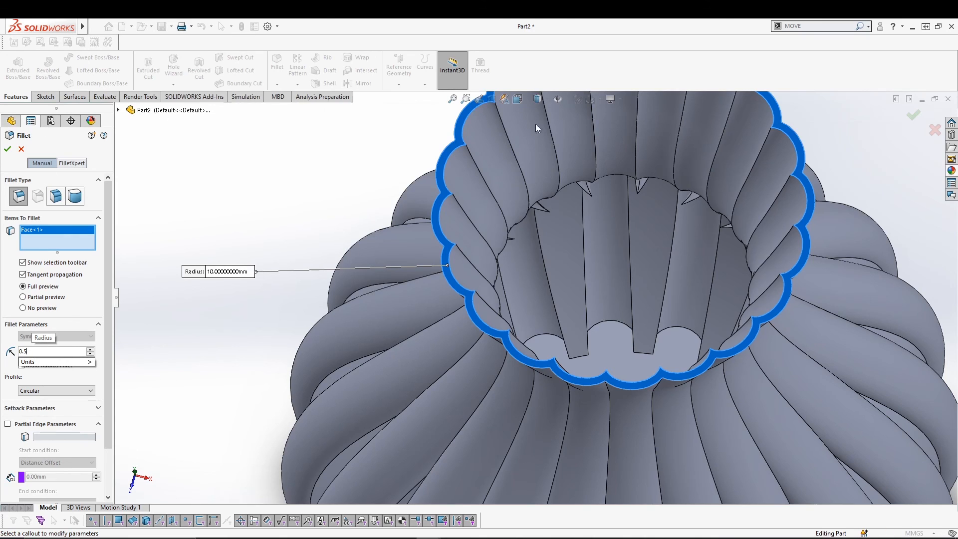
key("Return")
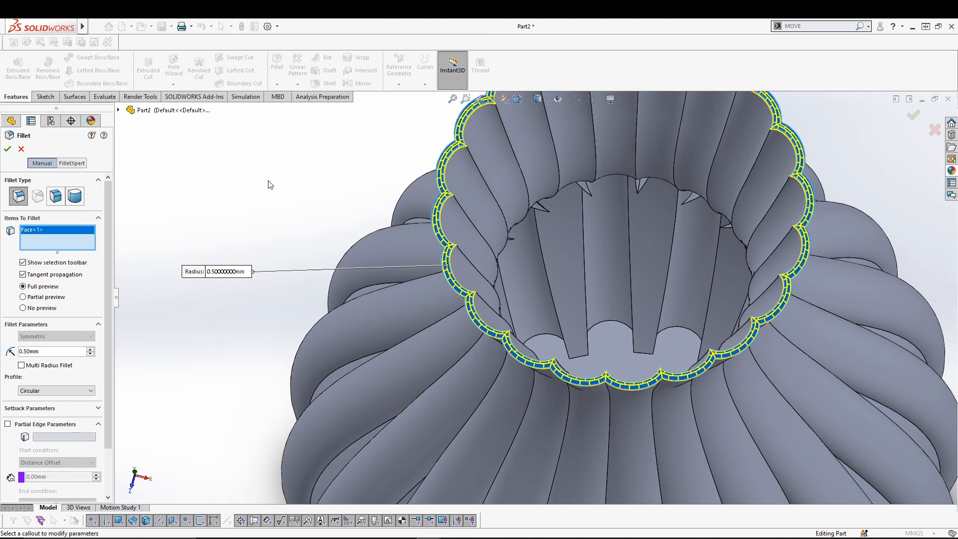
left_click(8, 149)
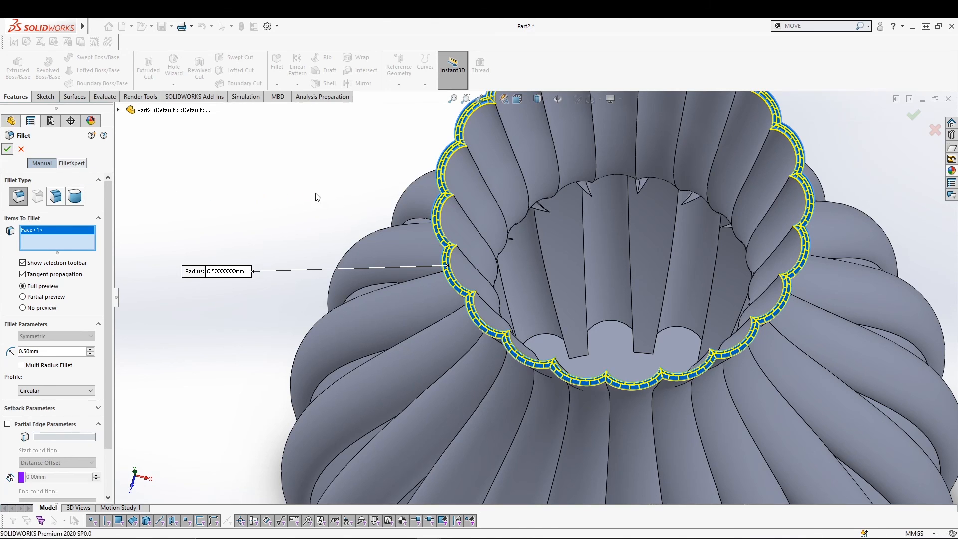
- Examine the filleted rim, the ribbed neck and the overall shape of the vase
scroll(316, 194, "down", 3)
scroll(315, 194, "up", 5)
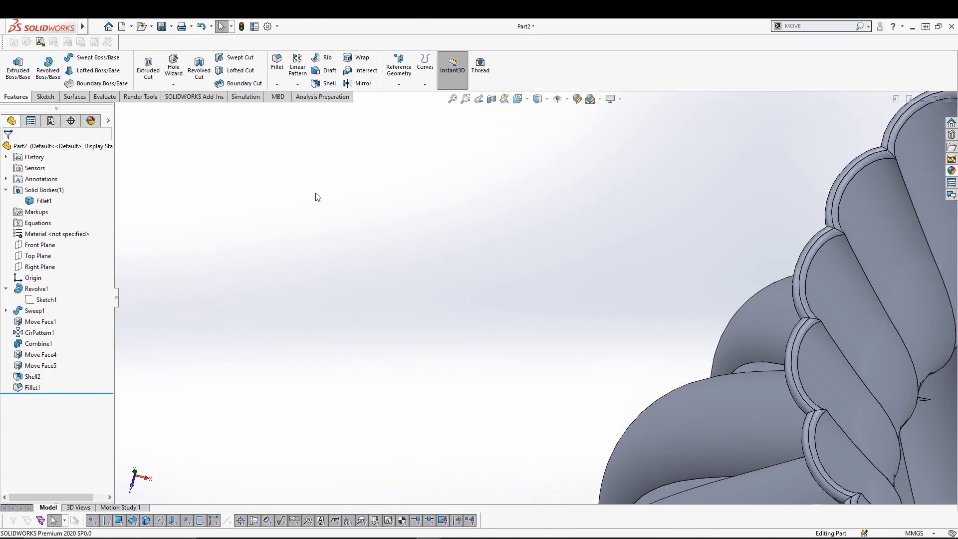
middle_click_drag(520, 331, 432, 269)
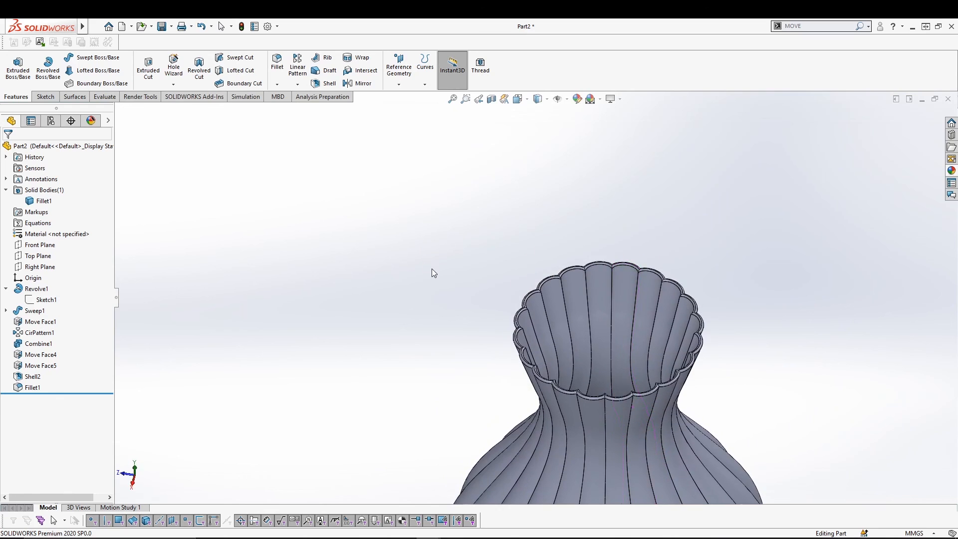
middle_click_drag(411, 314, 365, 127, "ctrl")
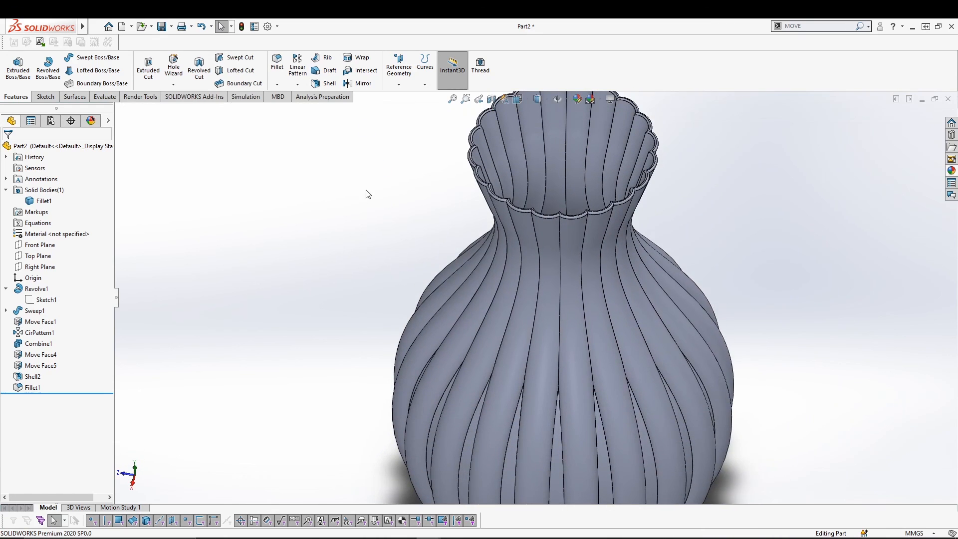
scroll(365, 206, "down", 2)
scroll(364, 206, "up", 2)
scroll(364, 210, "down", 1)
scroll(370, 224, "down", 2)
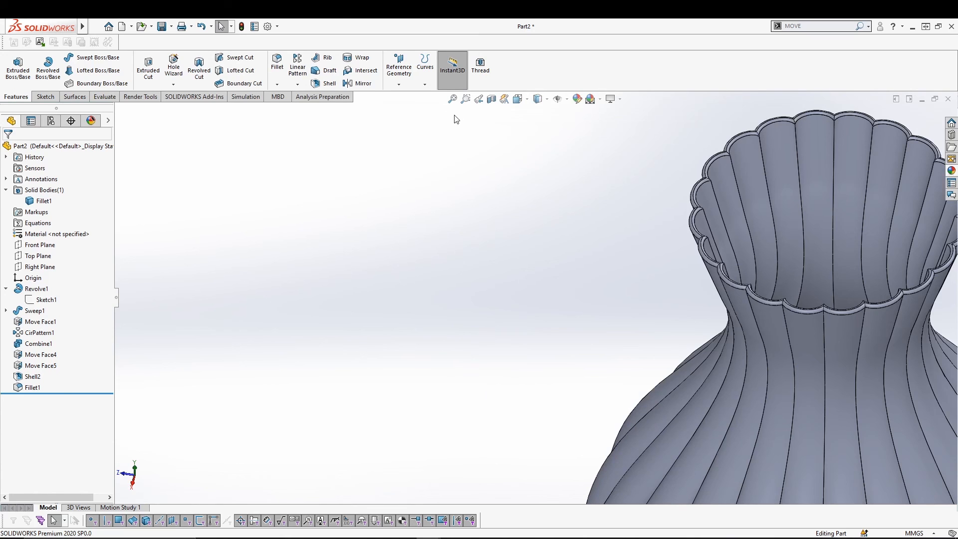
left_click(452, 99)
middle_click_drag(389, 318, 383, 273)
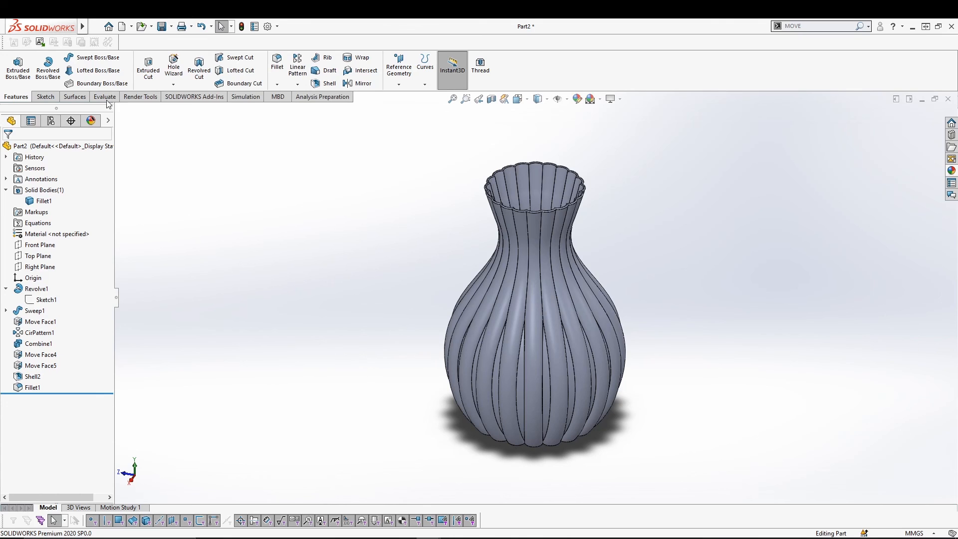
- Twist the whole vase body by -409 degrees with the Flex feature's Twisting option
left_click(153, 27)
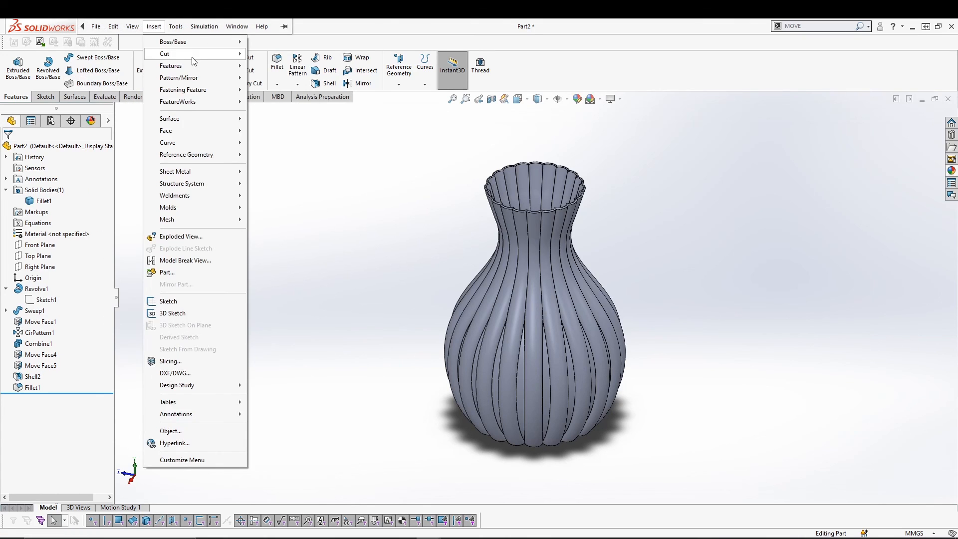
mouse_move(222, 68)
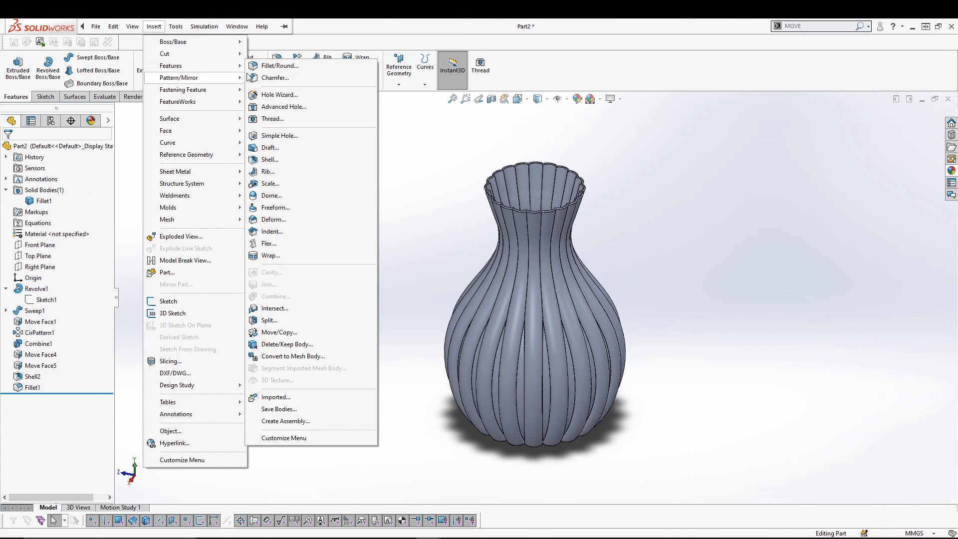
left_click(285, 244)
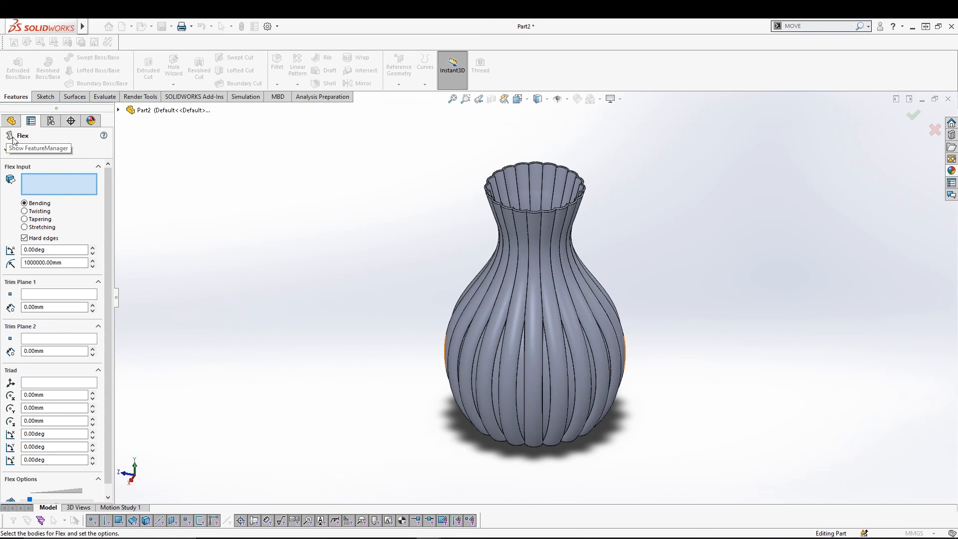
left_click(25, 212)
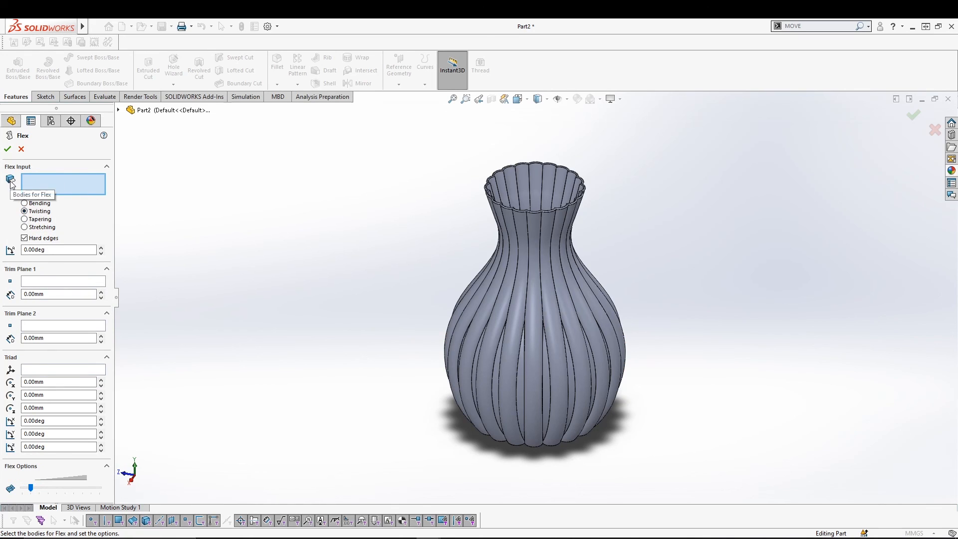
left_click(119, 111)
left_click(165, 165)
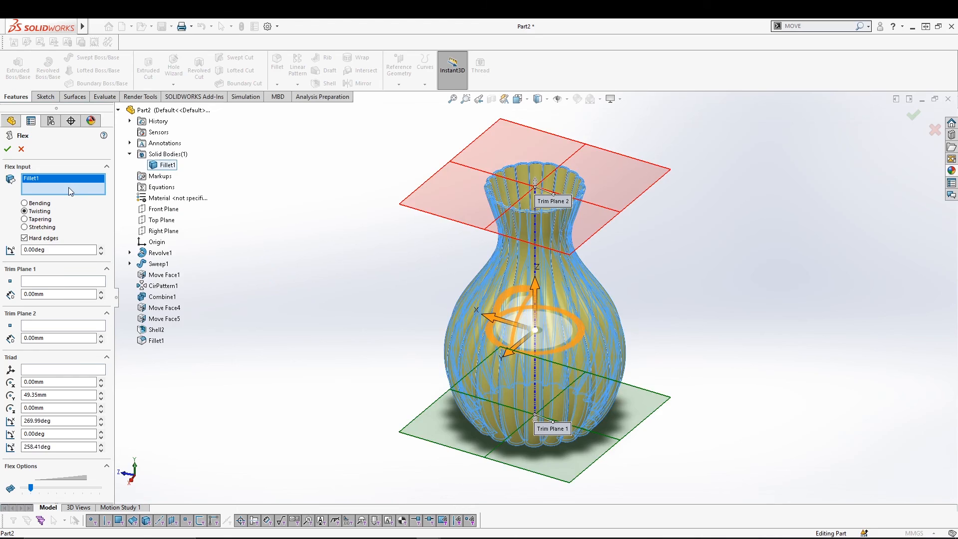
left_click(66, 250)
type("-409")
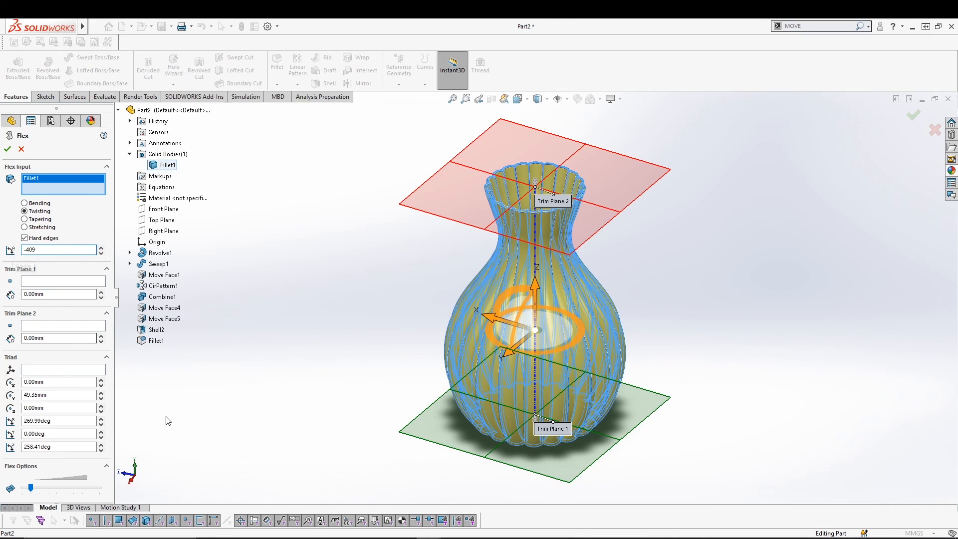
key("Return")
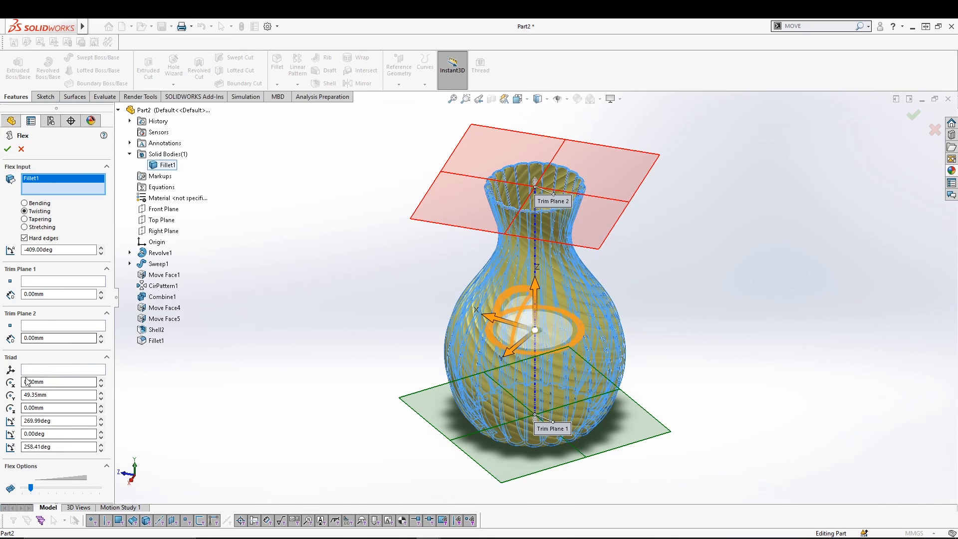
left_click(7, 149)
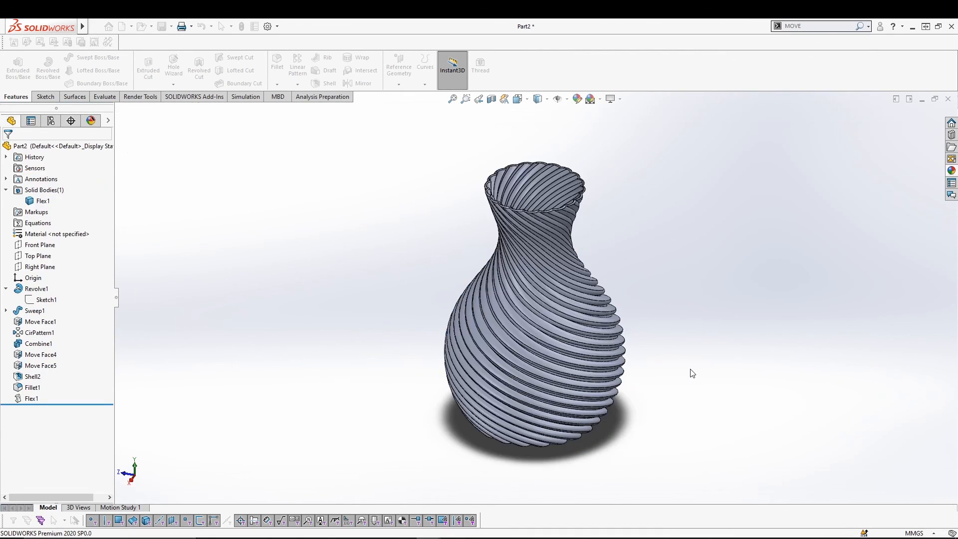
- Set the display style to Shaded without edges and inspect the twisted vase from several angles
middle_click_drag(691, 262, 638, 214)
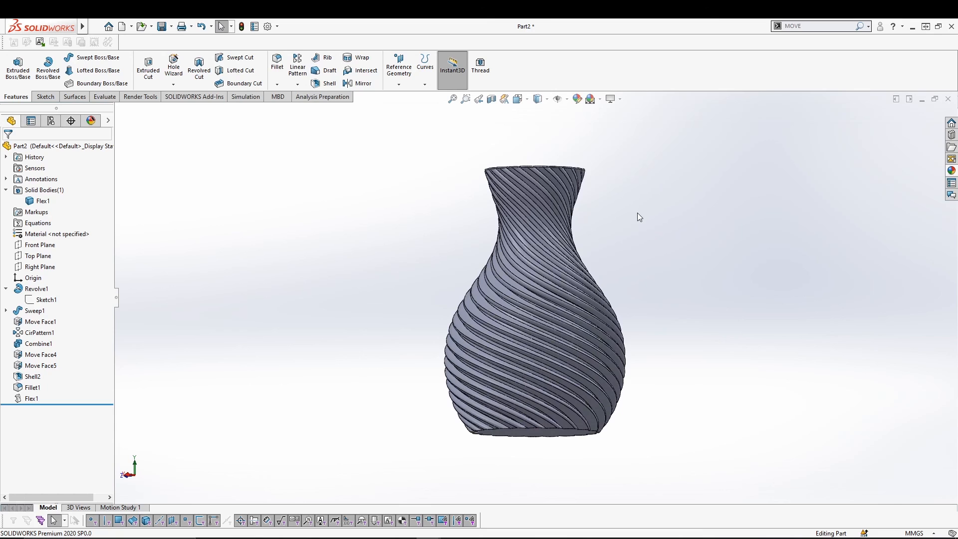
left_click(547, 99)
left_click(538, 133)
mouse_move(636, 184)
middle_mouse_down()
mouse_move(612, 225)
mouse_move(494, 264)
mouse_move(429, 256)
mouse_move(400, 212)
mouse_move(349, 223)
mouse_move(490, 253)
mouse_move(625, 251)
mouse_move(699, 274)
mouse_move(635, 274)
mouse_move(599, 179)
mouse_move(605, 298)
middle_mouse_up()
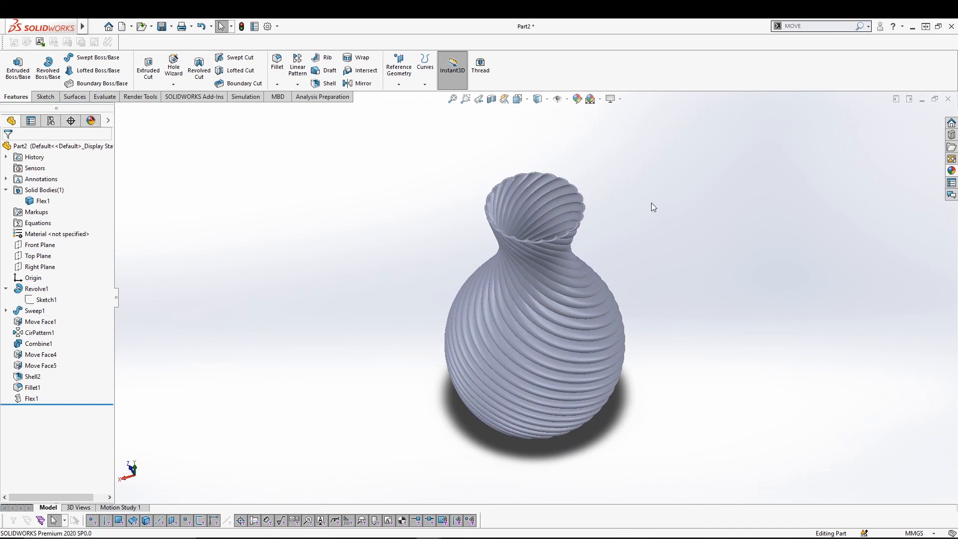
middle_click_drag(648, 200, 632, 273)
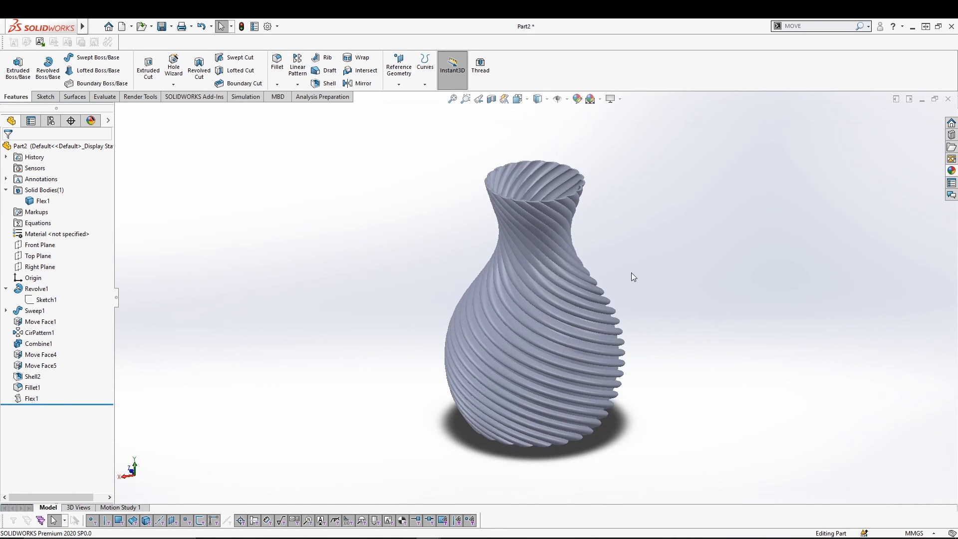